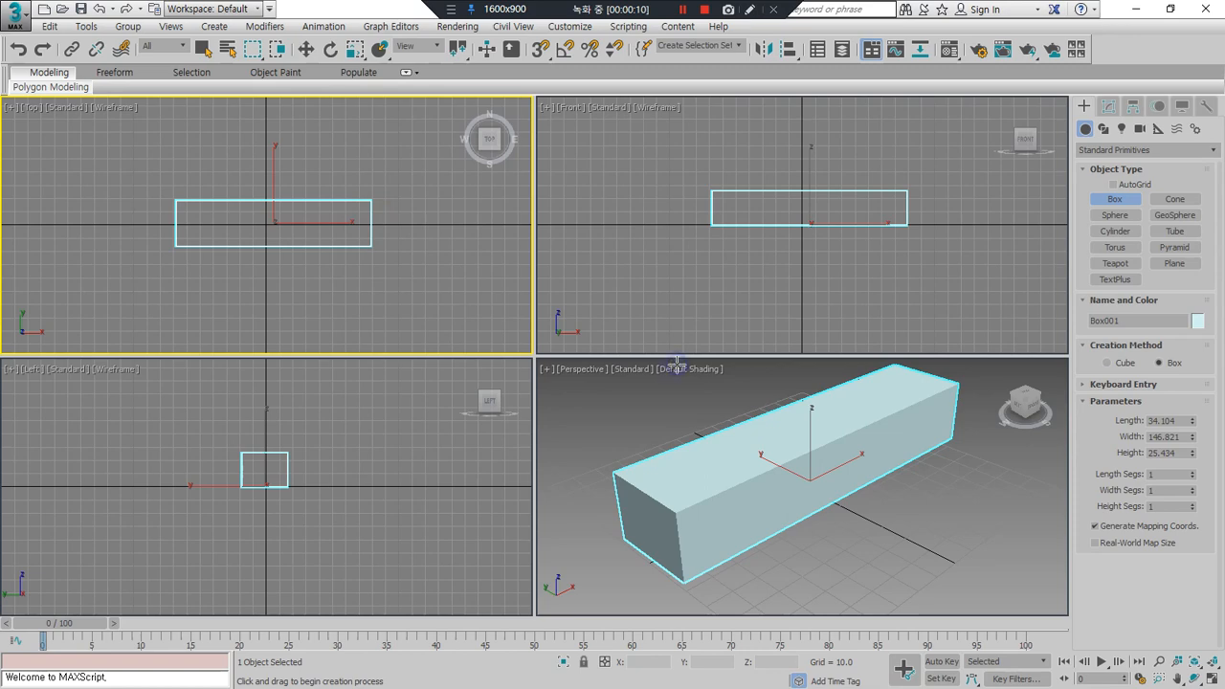
# Step: Turn on edged faces shading in the Perspective viewport
pyautogui.click(683, 370)
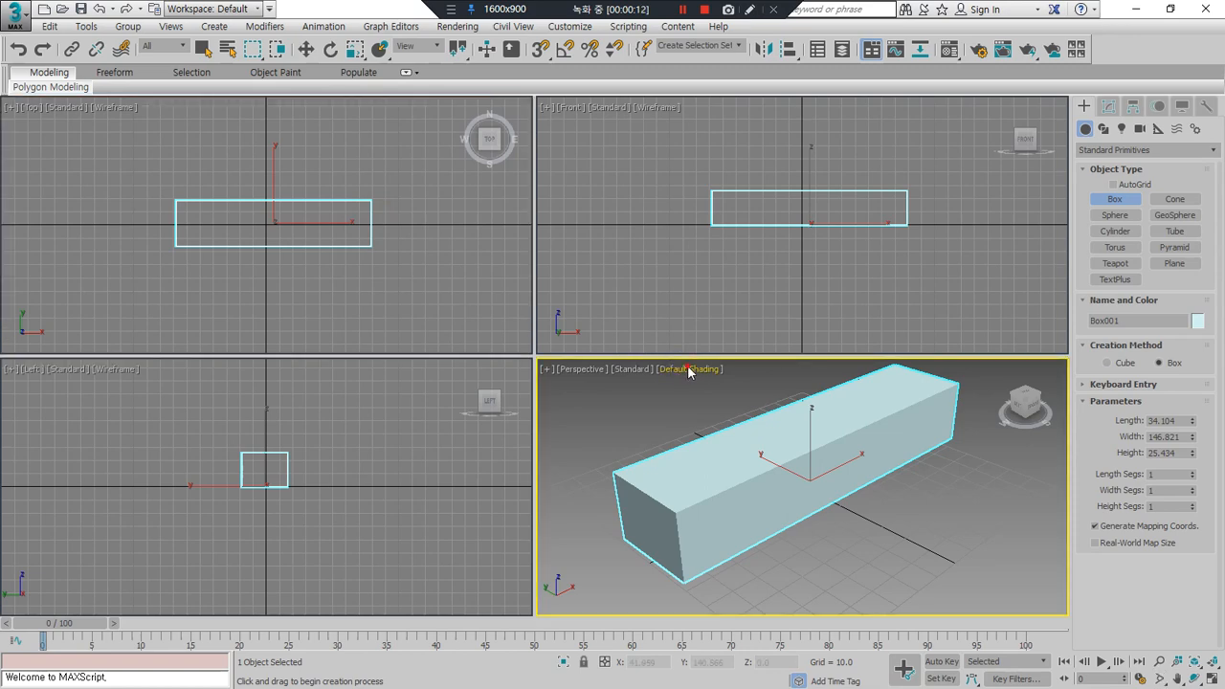
pyautogui.click(687, 373)
pyautogui.click(751, 525)
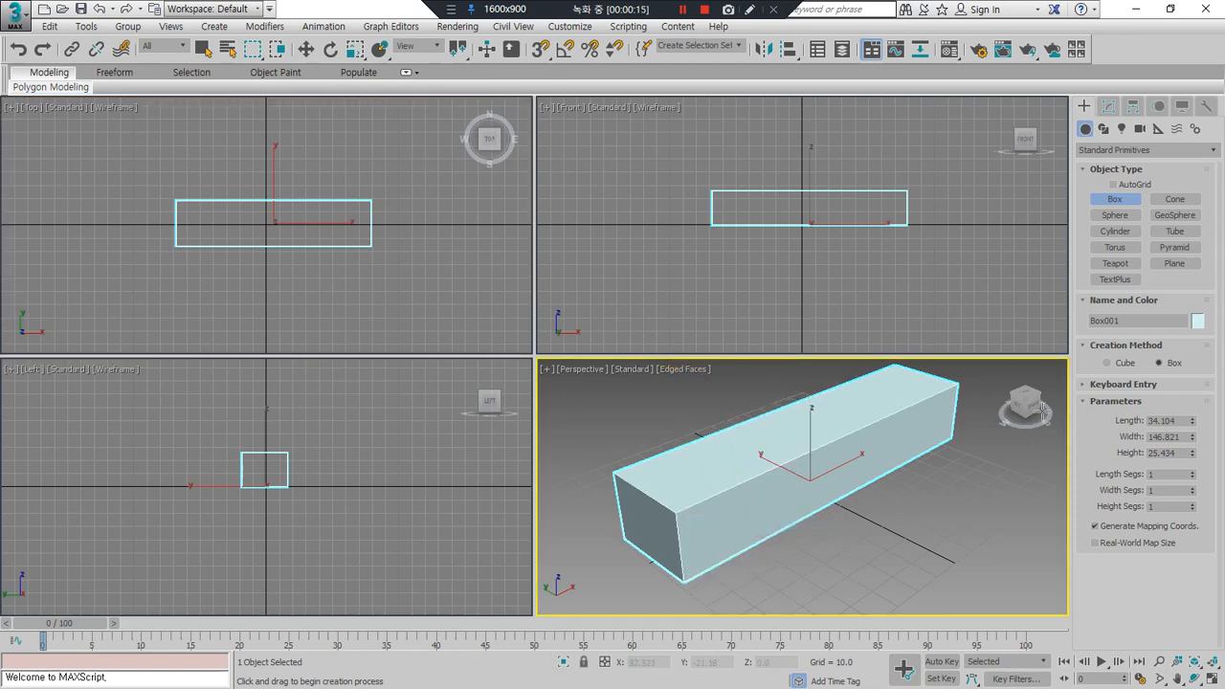
# Step: Set the box's segments to 3 along the length, 7 along the width and 3 along the height
pyautogui.click(1193, 473)
pyautogui.click(1192, 473)
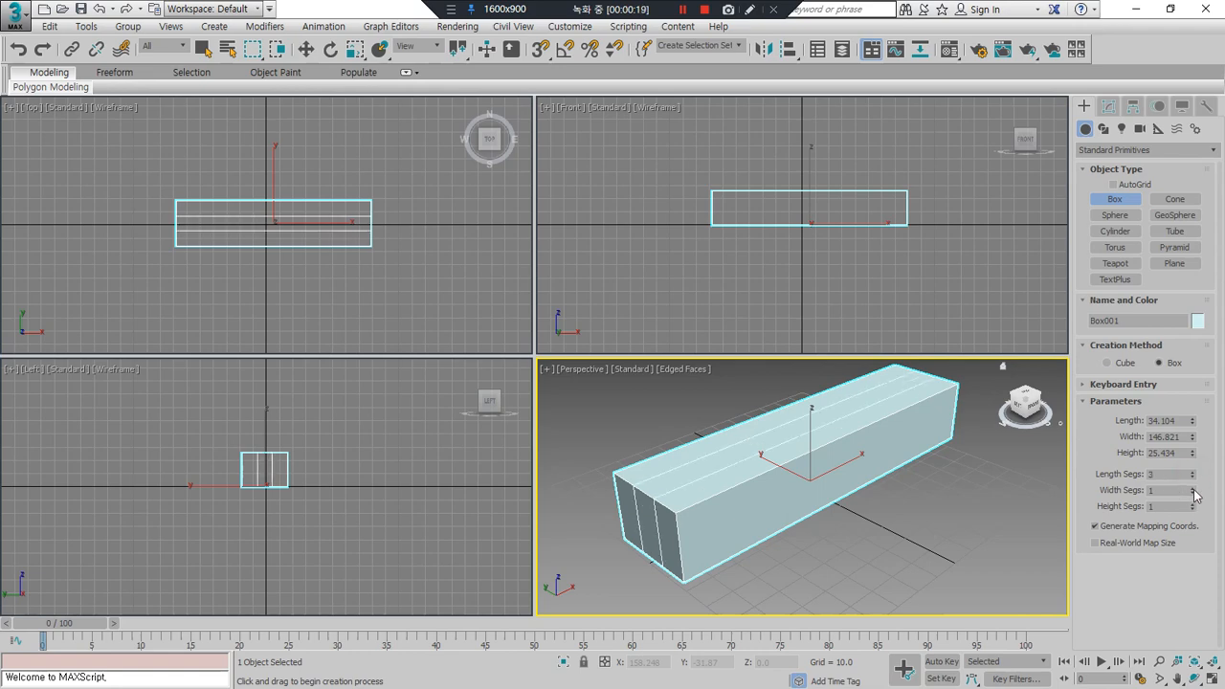
pyautogui.click(1192, 487)
pyautogui.click(1192, 487)
pyautogui.click(1192, 487)
pyautogui.click(1192, 487)
pyautogui.click(1192, 487)
pyautogui.click(1193, 487)
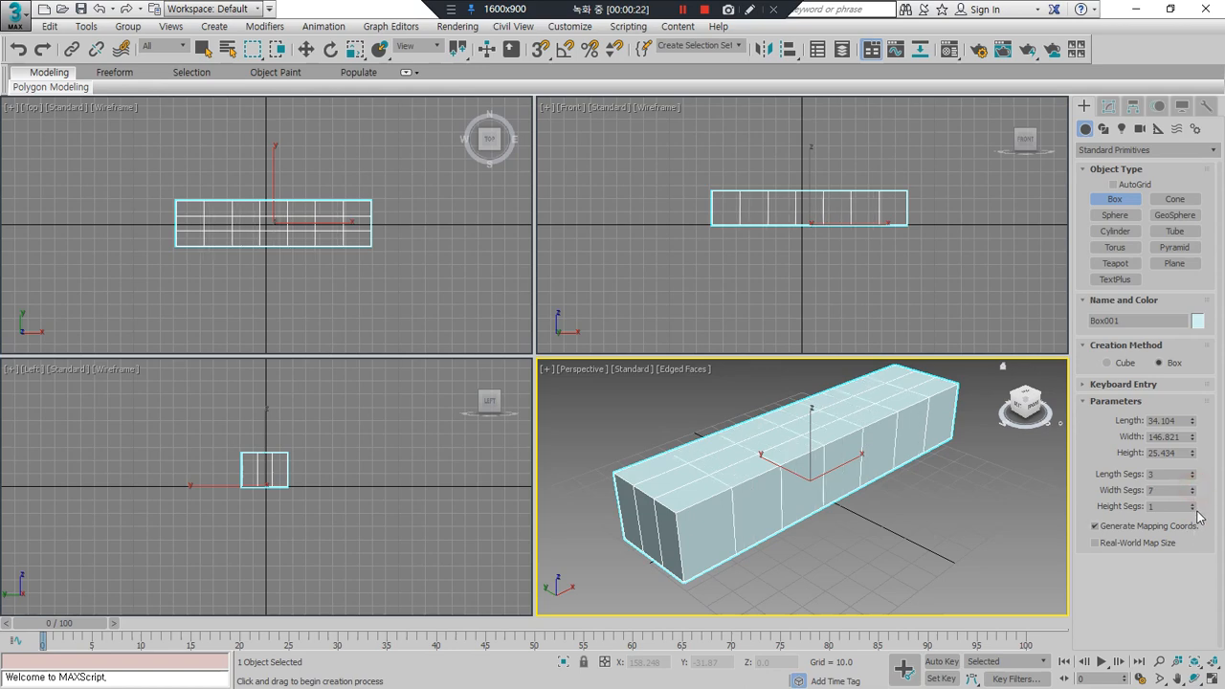
pyautogui.click(1193, 504)
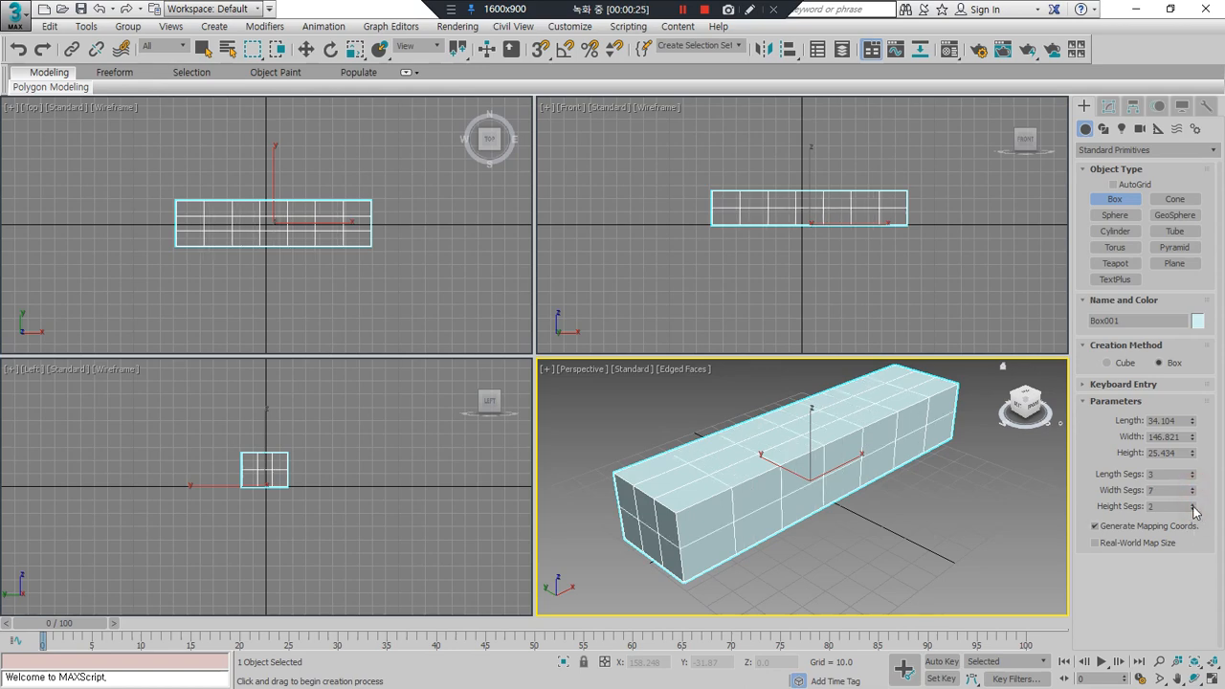
pyautogui.click(1192, 503)
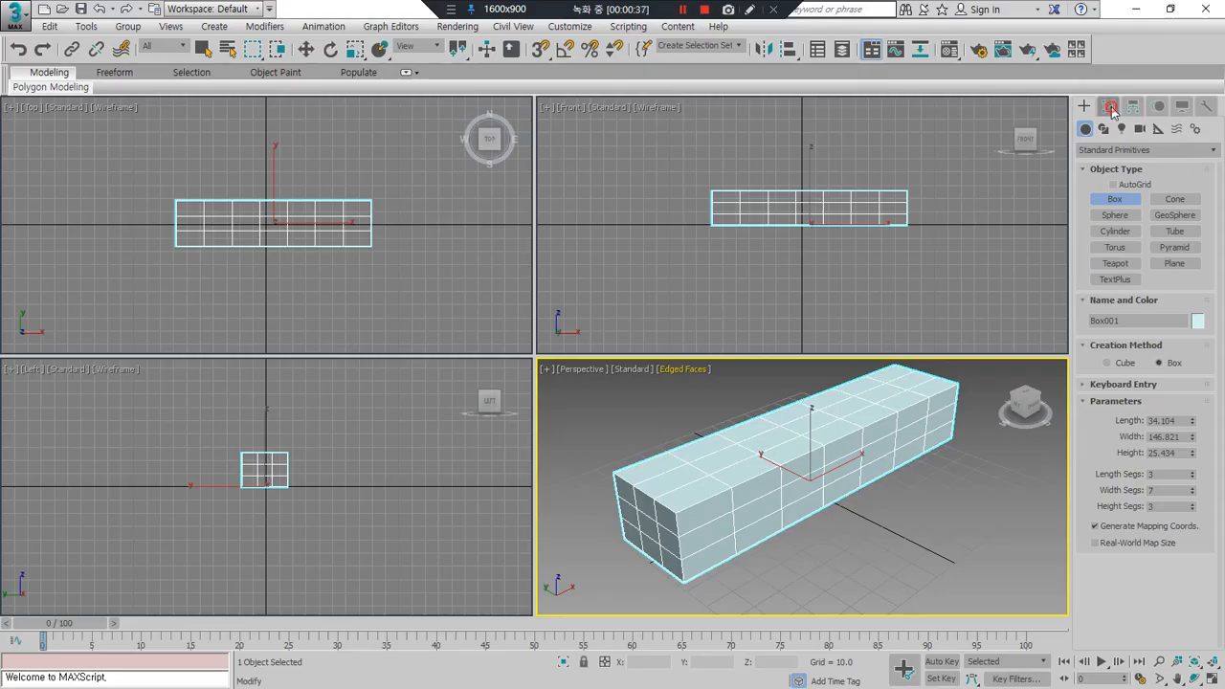
# Step: Add an Edit Poly modifier to the box
pyautogui.click(1111, 107)
pyautogui.click(1175, 154)
pyautogui.click(1176, 156)
pyautogui.click(1175, 155)
pyautogui.click(1175, 155)
pyautogui.click(1176, 155)
pyautogui.press('e')
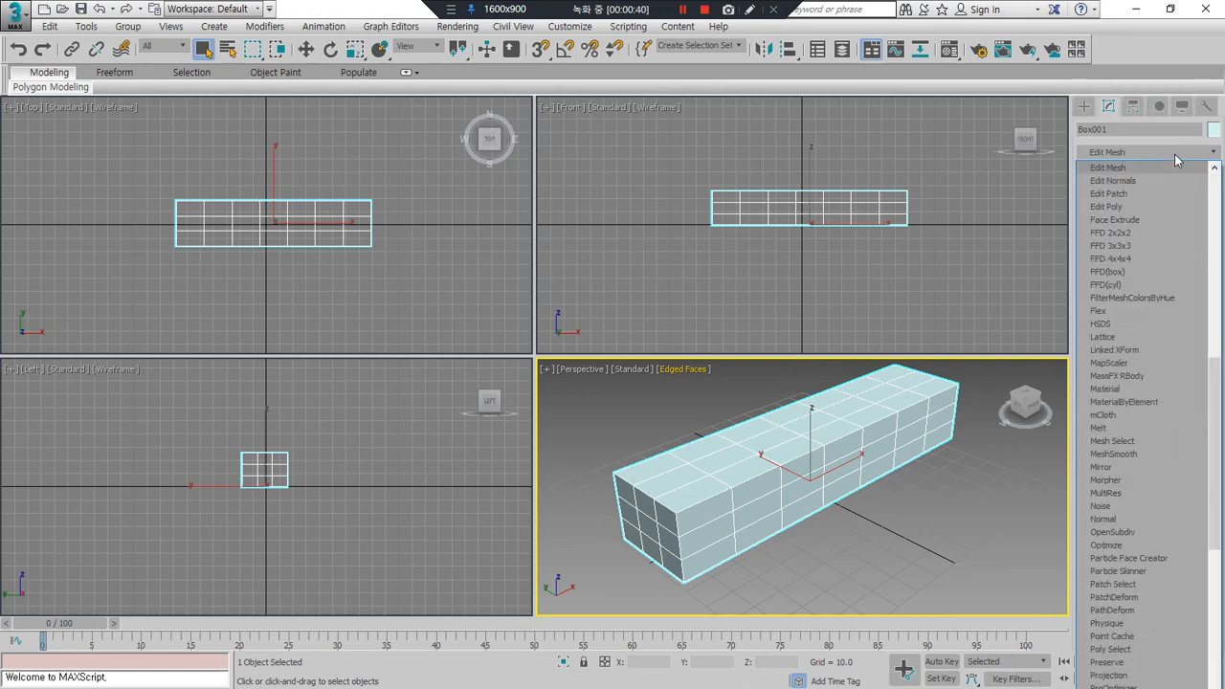
pyautogui.click(1127, 208)
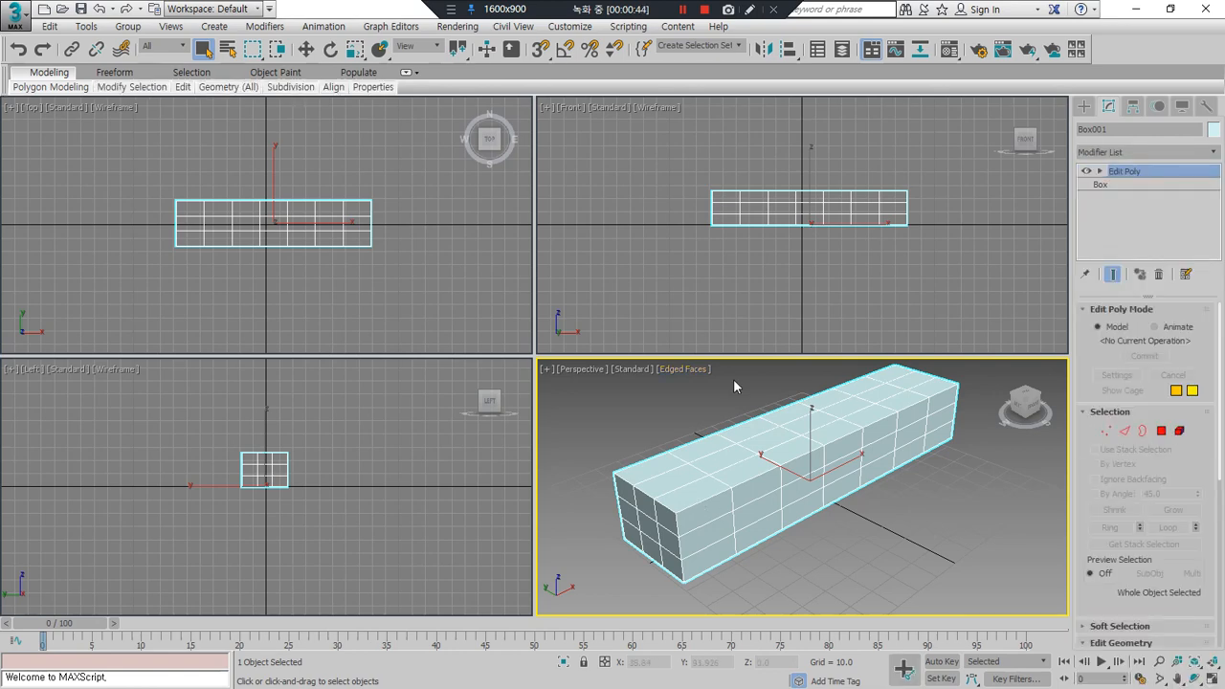
pyautogui.moveTo(557, 396)
pyautogui.mouseDown()
pyautogui.moveTo(637, 440)
pyautogui.moveTo(602, 459)
pyautogui.mouseUp()
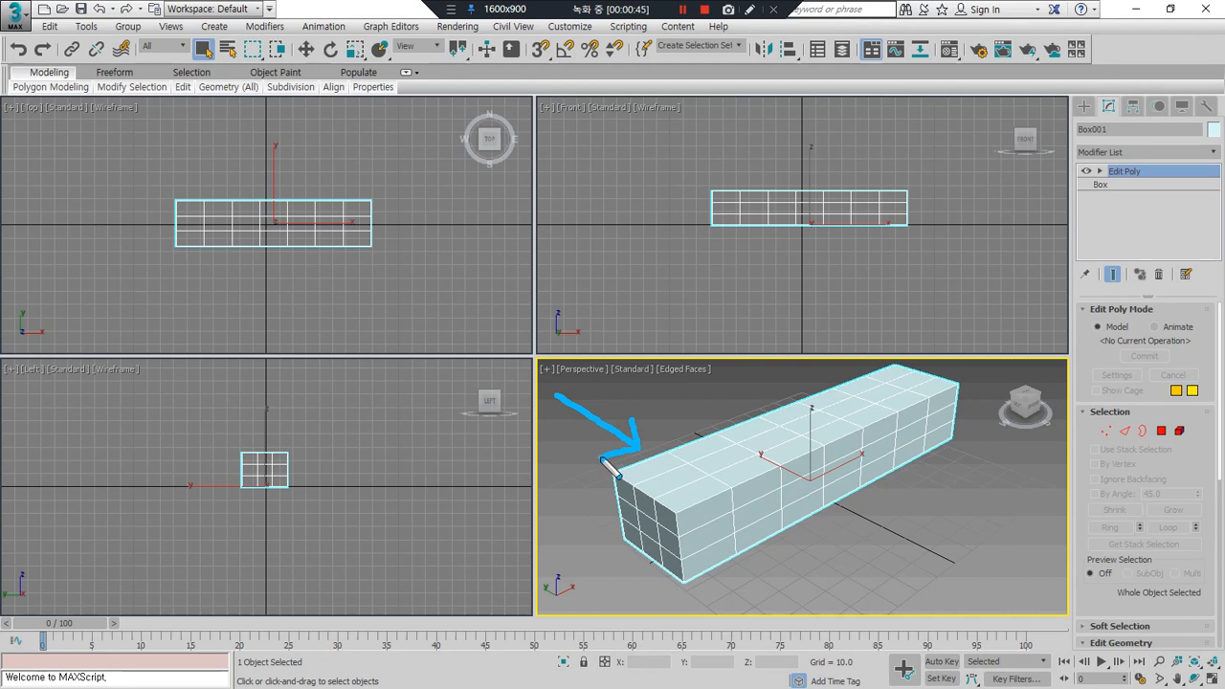
pyautogui.moveTo(1160, 177)
pyautogui.mouseDown()
pyautogui.moveTo(1099, 191)
pyautogui.moveTo(1149, 205)
pyautogui.mouseUp()
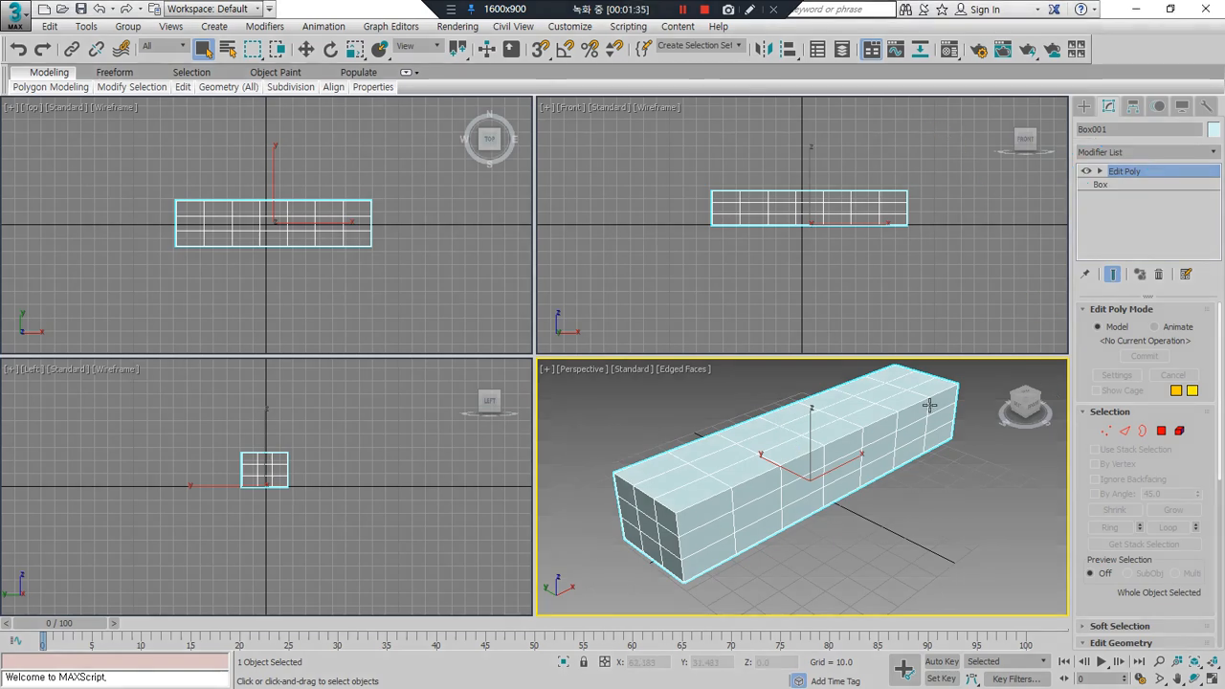
# Step: Switch to polygon level and select only the centre polygon on the box's near end face
pyautogui.click(1161, 431)
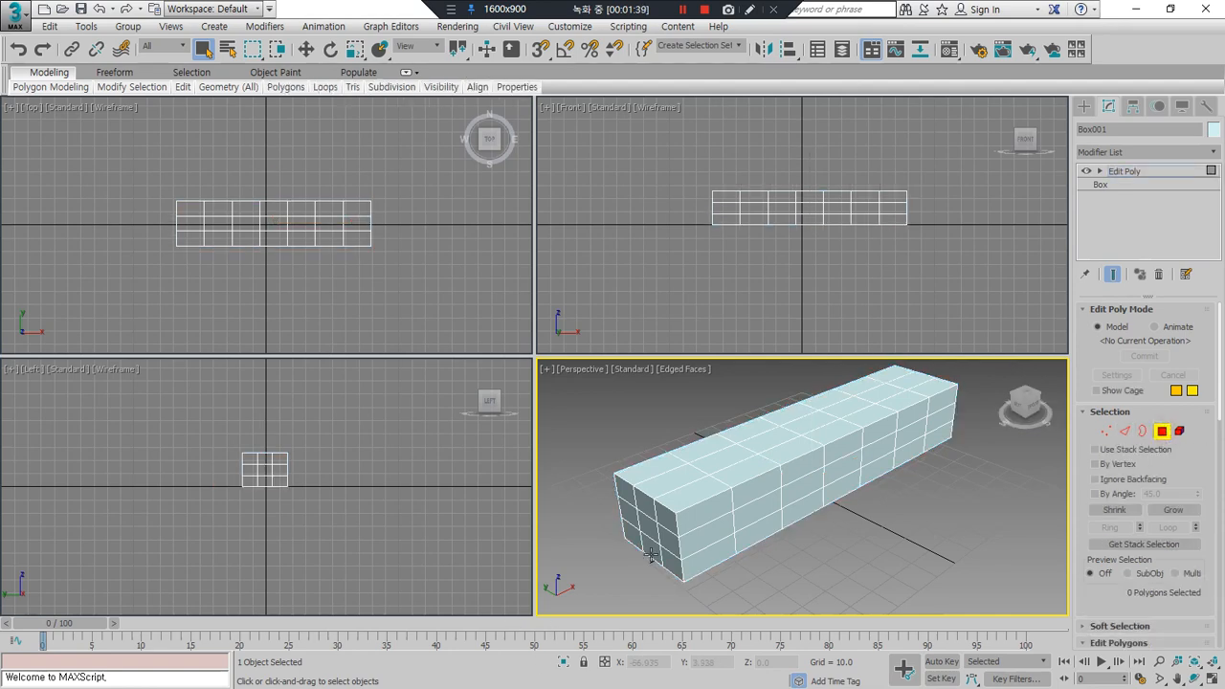
pyautogui.scroll(3, 647, 550)
pyautogui.moveTo(138, 191); pyautogui.dragTo(241, 400)
pyautogui.moveTo(375, 140); pyautogui.dragTo(295, 335)
pyautogui.click(924, 549)
pyautogui.scroll(-5, 864, 548)
pyautogui.moveTo(909, 570); pyautogui.dragTo(747, 476)
pyautogui.moveTo(971, 386); pyautogui.dragTo(917, 534)
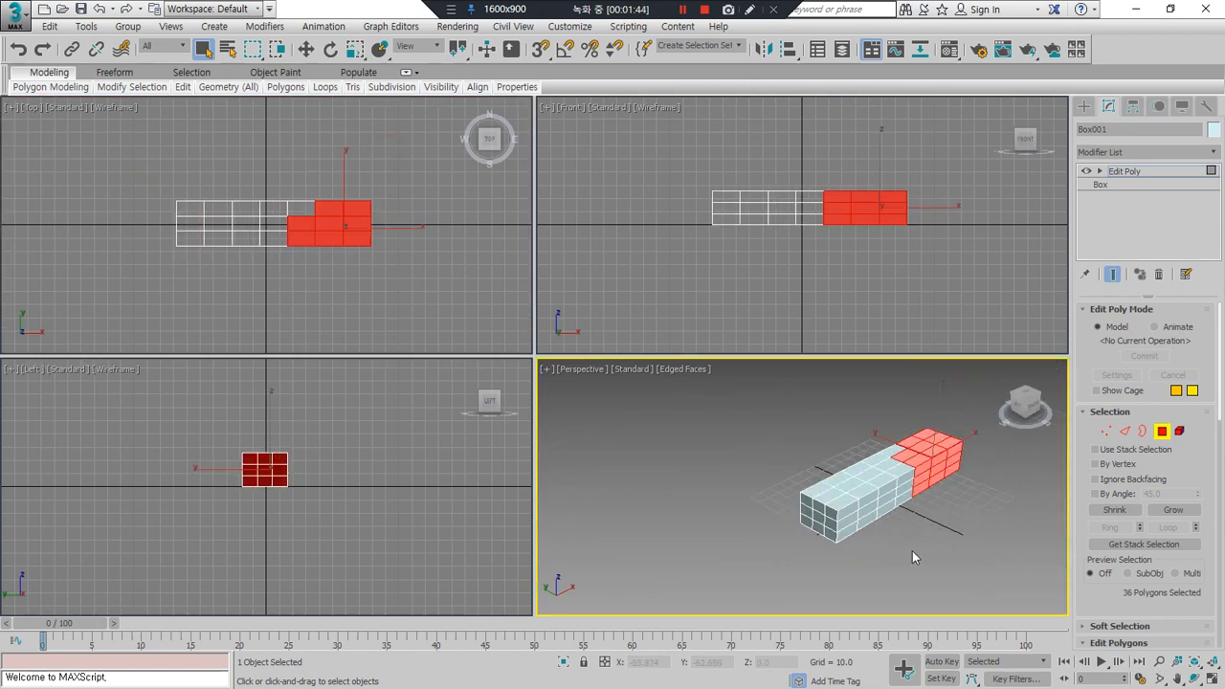
pyautogui.click(912, 550)
pyautogui.scroll(5, 809, 520)
pyautogui.click(912, 515)
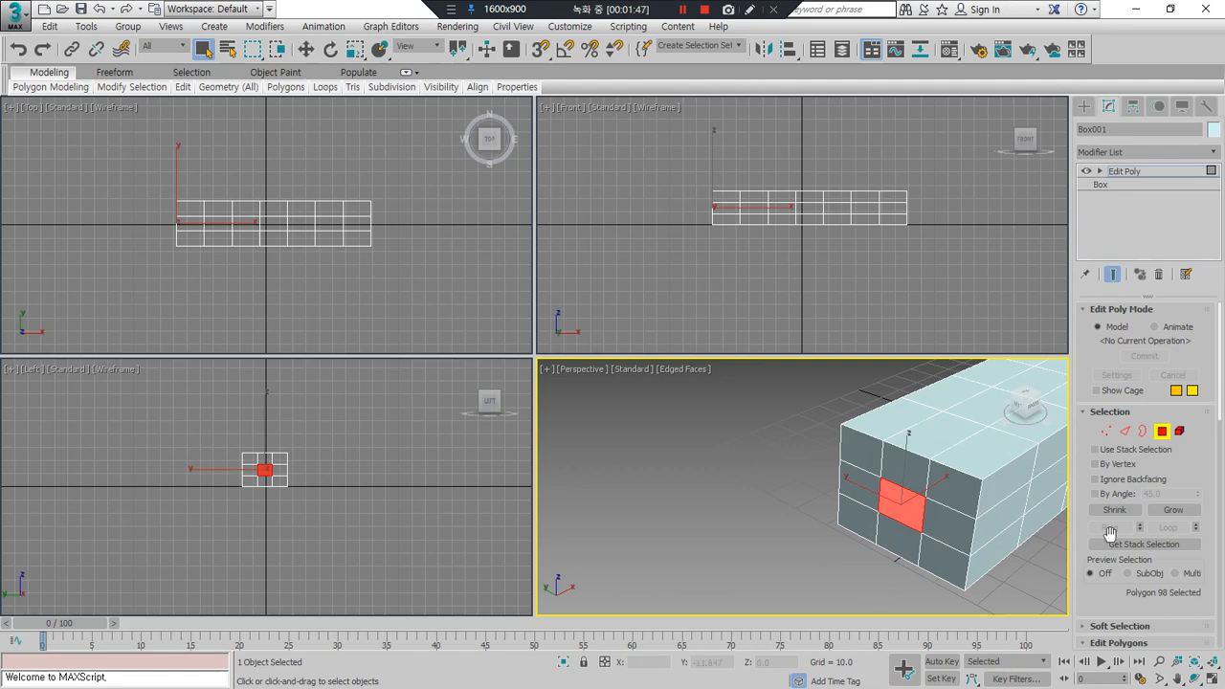
# Step: Extrude the centre polygon of the end face outward by slightly less than one width segment
pyautogui.scroll(-3, 1204, 486)
pyautogui.scroll(-4, 1204, 485)
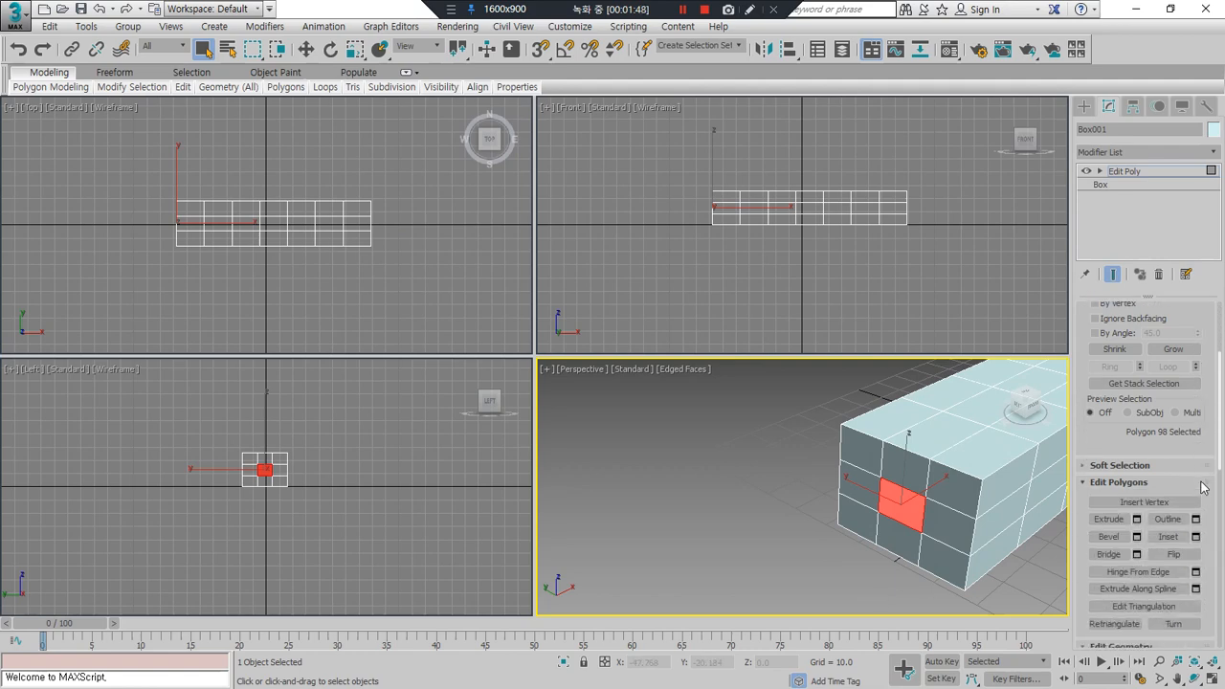
pyautogui.click(1108, 519)
pyautogui.moveTo(888, 503); pyautogui.dragTo(887, 440)
pyautogui.click(763, 466)
pyautogui.moveTo(821, 495); pyautogui.dragTo(685, 505, button='middle')
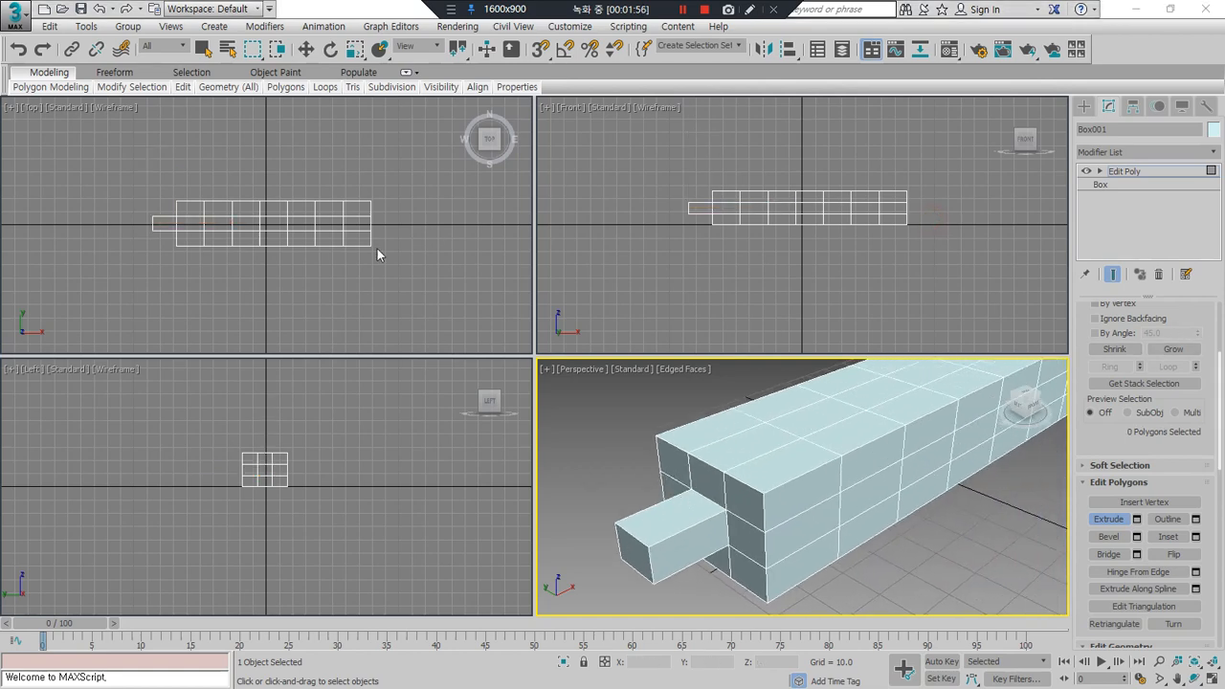
# Step: Switch to vertex level and select all vertices along the body's four long corner edges in the Left viewport
pyautogui.click(358, 287)
pyautogui.press('1')
pyautogui.scroll(5, 248, 460)
pyautogui.hotkey('ctrl', 'alt', 'd')
pyautogui.moveTo(281, 548)
pyautogui.mouseDown()
pyautogui.moveTo(229, 500)
pyautogui.moveTo(317, 444)
pyautogui.moveTo(358, 527)
pyautogui.moveTo(282, 543)
pyautogui.mouseUp()
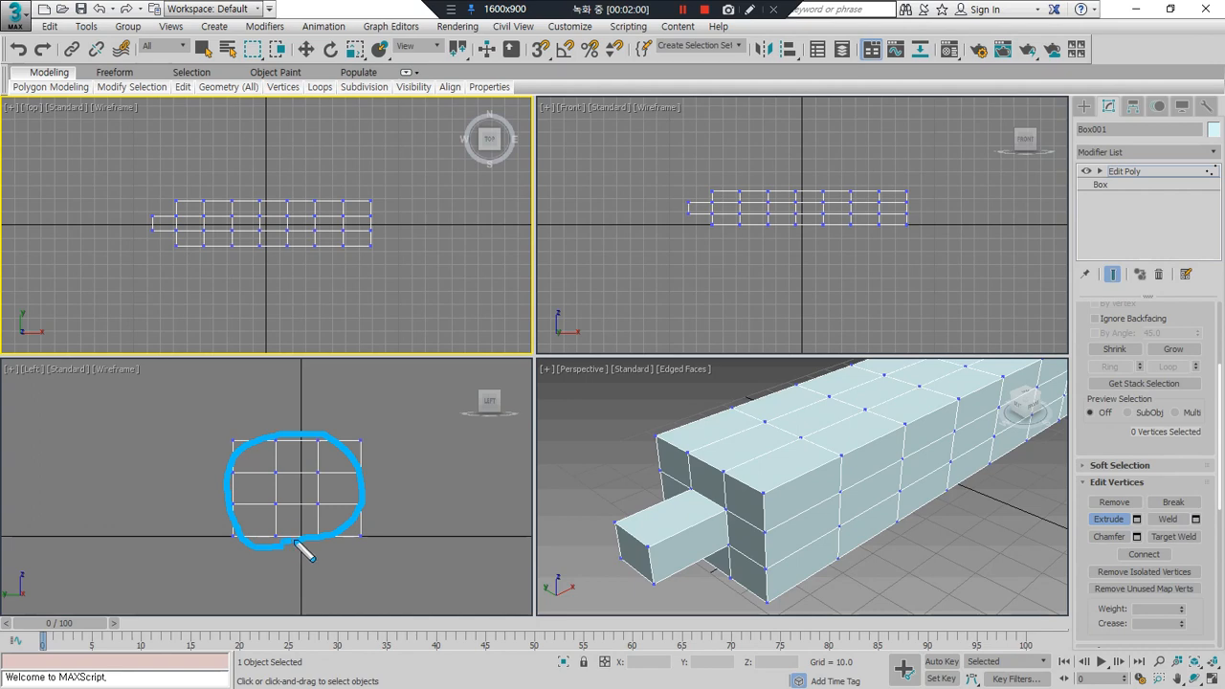
pyautogui.hotkey('ctrl', 'alt', 'd')
pyautogui.moveTo(382, 425); pyautogui.dragTo(346, 458)
pyautogui.keyDown('ctrl'); pyautogui.moveTo(243, 462); pyautogui.dragTo(222, 431); pyautogui.keyUp('ctrl')
pyautogui.keyDown('ctrl'); pyautogui.moveTo(261, 519); pyautogui.dragTo(222, 547); pyautogui.keyUp('ctrl')
pyautogui.keyDown('ctrl'); pyautogui.moveTo(414, 569); pyautogui.dragTo(348, 524); pyautogui.keyUp('ctrl')
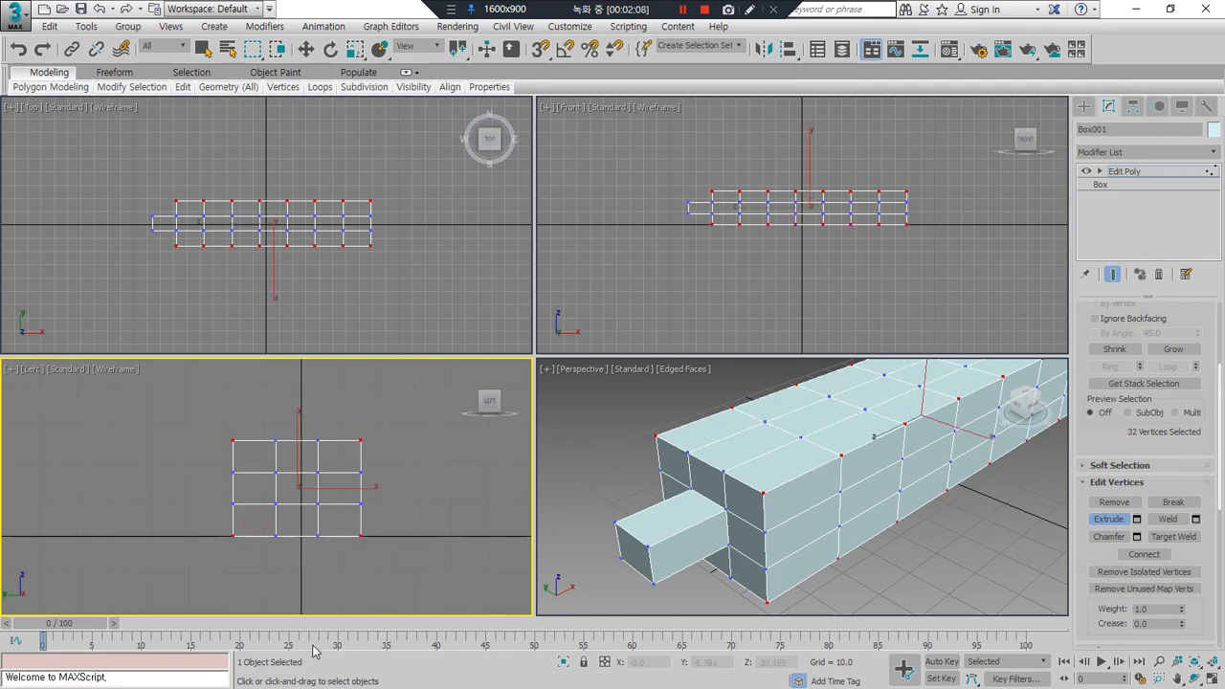
pyautogui.moveTo(214, 403)
pyautogui.mouseDown()
pyautogui.moveTo(337, 624)
pyautogui.moveTo(259, 417)
pyautogui.mouseUp()
pyautogui.moveTo(375, 295)
pyautogui.mouseDown()
pyautogui.moveTo(155, 287)
pyautogui.moveTo(402, 265)
pyautogui.moveTo(426, 277)
pyautogui.mouseUp()
pyautogui.moveTo(325, 237)
pyautogui.mouseDown()
pyautogui.moveTo(374, 208)
pyautogui.moveTo(359, 234)
pyautogui.mouseUp()
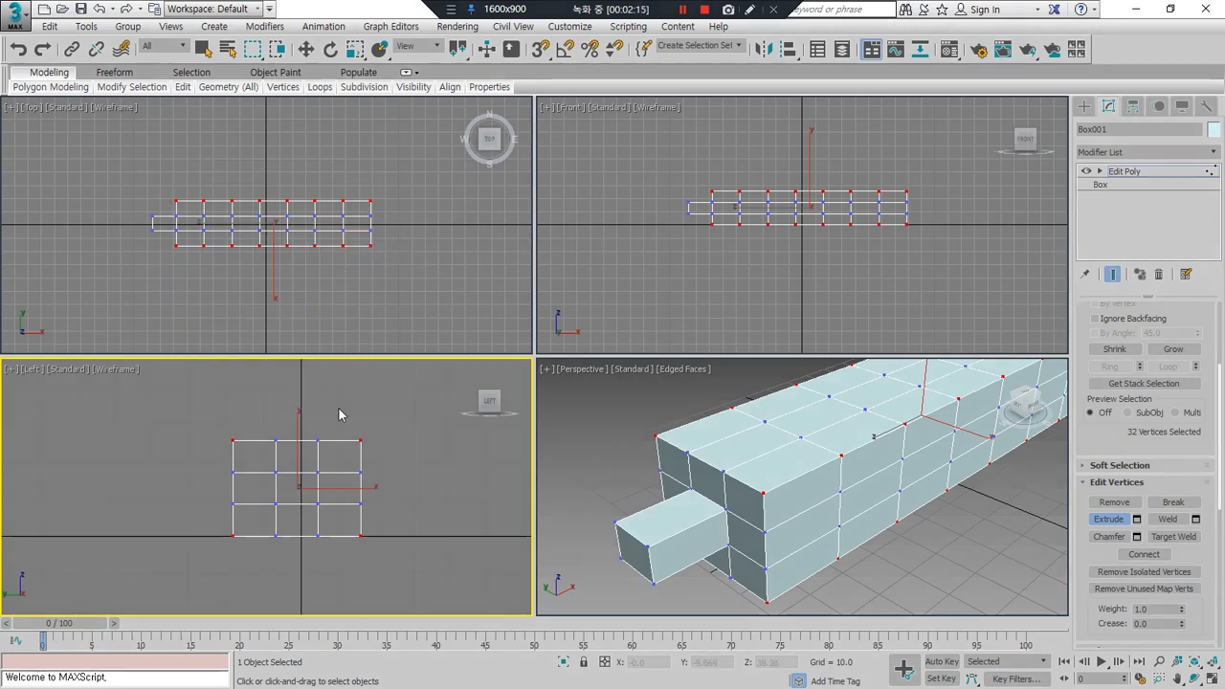
# Step: Scale the selected corner vertices uniformly inward in the Left viewport to round the body's cross-section
pyautogui.scroll(2, 315, 506)
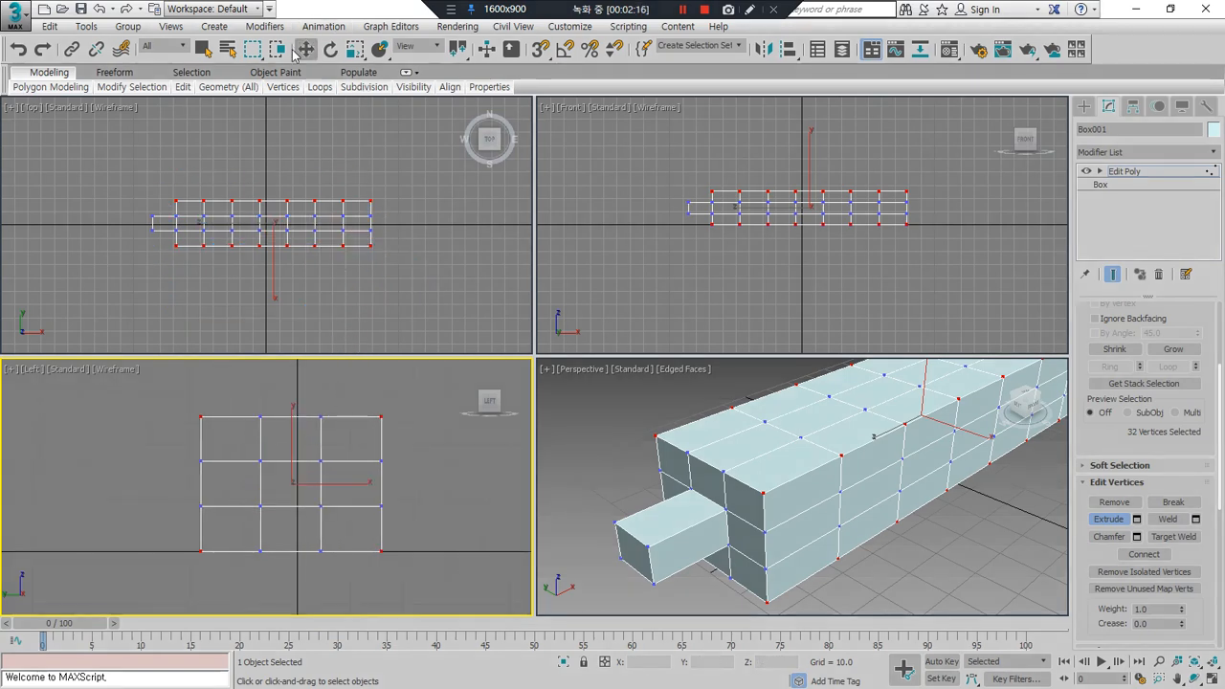
pyautogui.click(354, 49)
pyautogui.moveTo(331, 473); pyautogui.dragTo(311, 479)
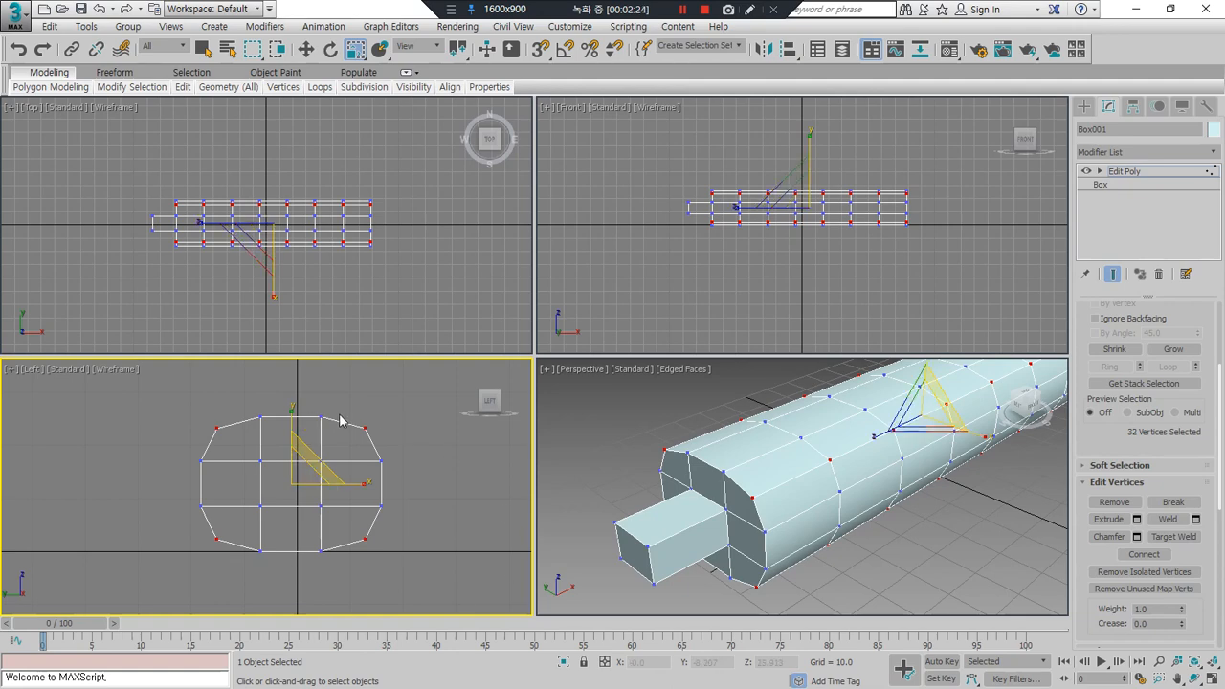
# Step: Select the extruded nub's eight vertices without those at the far end and move them away from the body along X
pyautogui.click(408, 386)
pyautogui.scroll(2, 285, 473)
pyautogui.moveTo(353, 535)
pyautogui.mouseDown()
pyautogui.moveTo(315, 470)
pyautogui.moveTo(221, 438)
pyautogui.mouseUp()
pyautogui.moveTo(306, 543)
pyautogui.mouseDown()
pyautogui.moveTo(202, 457)
pyautogui.moveTo(350, 512)
pyautogui.moveTo(322, 542)
pyautogui.mouseUp()
pyautogui.moveTo(397, 279)
pyautogui.mouseDown()
pyautogui.moveTo(366, 173)
pyautogui.moveTo(409, 303)
pyautogui.mouseUp()
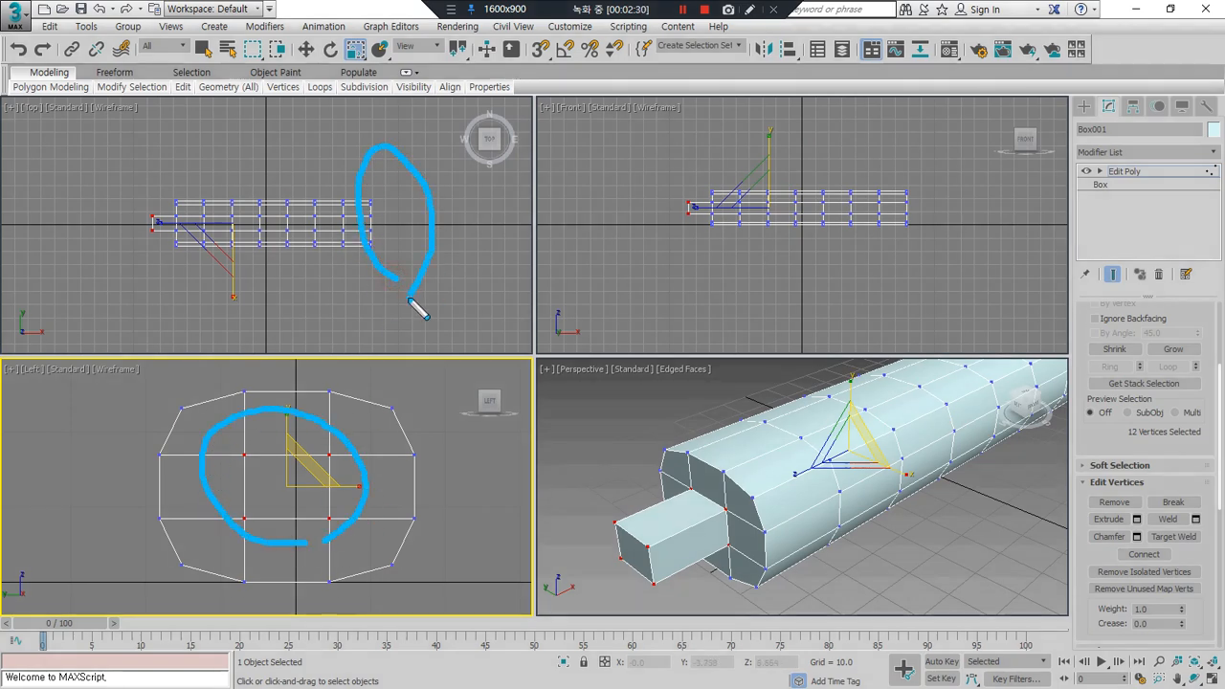
pyautogui.press('Escape')
pyautogui.keyDown('alt'); pyautogui.moveTo(414, 171); pyautogui.dragTo(350, 311); pyautogui.keyUp('alt')
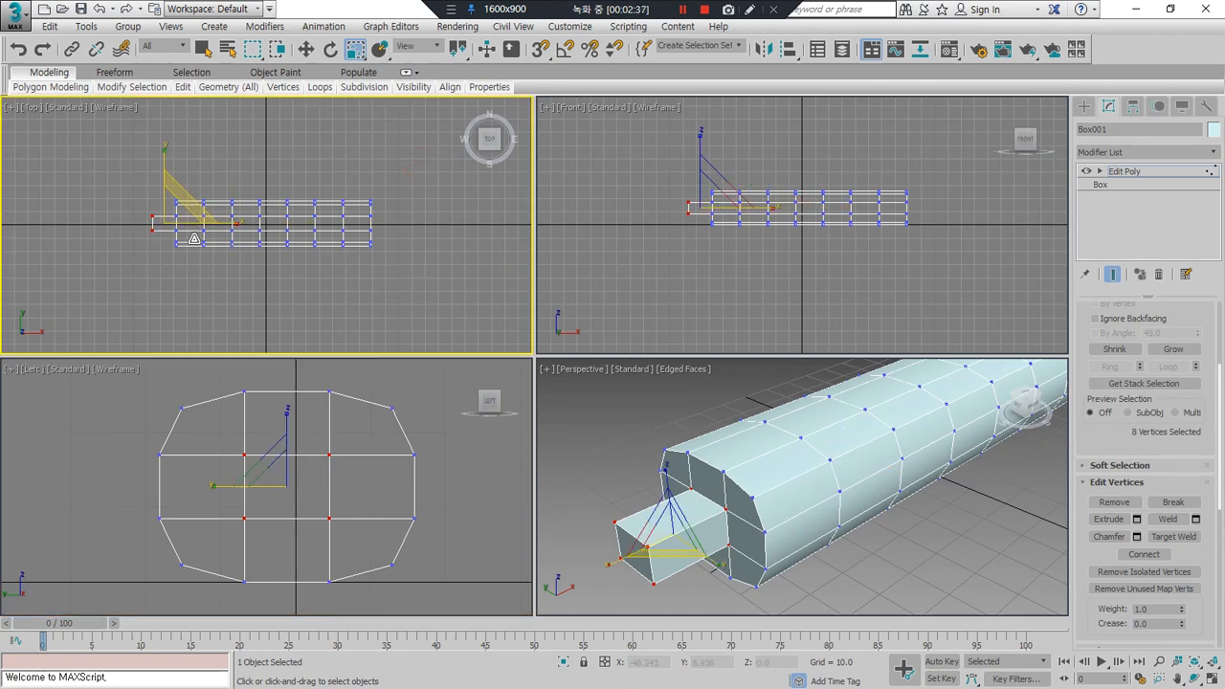
pyautogui.click(306, 48)
pyautogui.moveTo(225, 229); pyautogui.dragTo(133, 157)
pyautogui.click(139, 255)
# Step: Scale the nub's four tip vertices to 71% in both directions in the Left viewport, discarding a Y-only attempt
pyautogui.scroll(3, 138, 236)
pyautogui.click(355, 49)
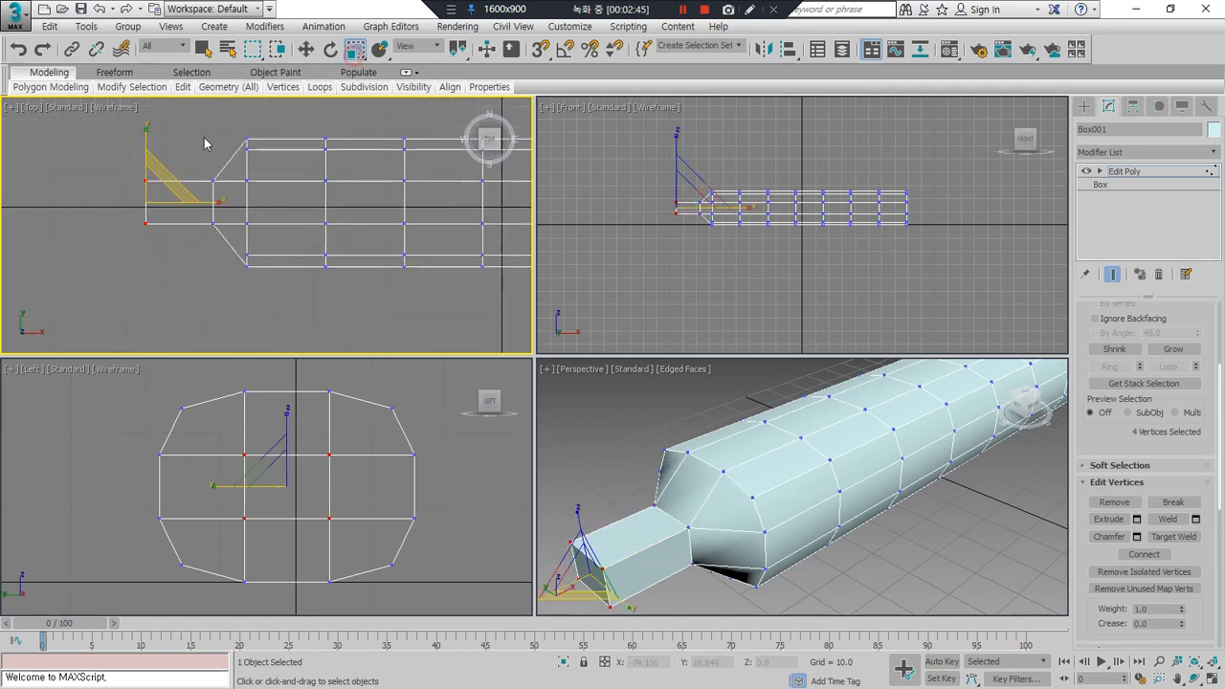
pyautogui.moveTo(149, 148); pyautogui.dragTo(143, 173)
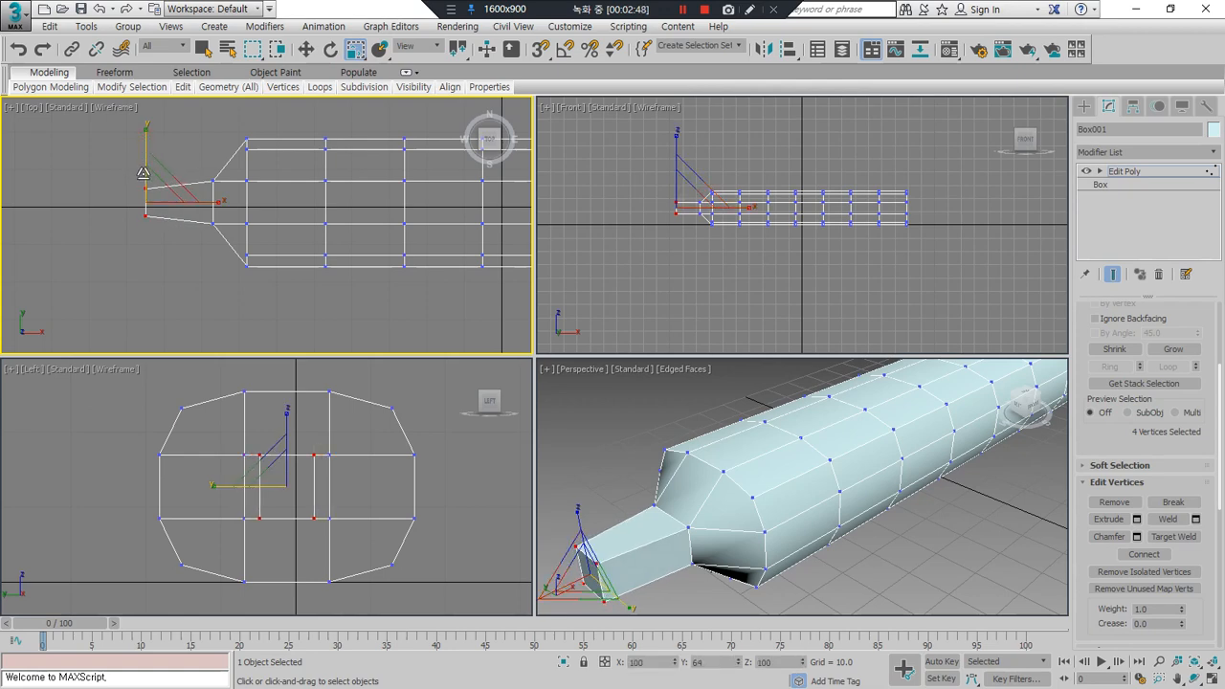
pyautogui.hotkey('ctrl', 'z')
pyautogui.rightClick(358, 500)
pyautogui.moveTo(322, 470); pyautogui.dragTo(302, 499)
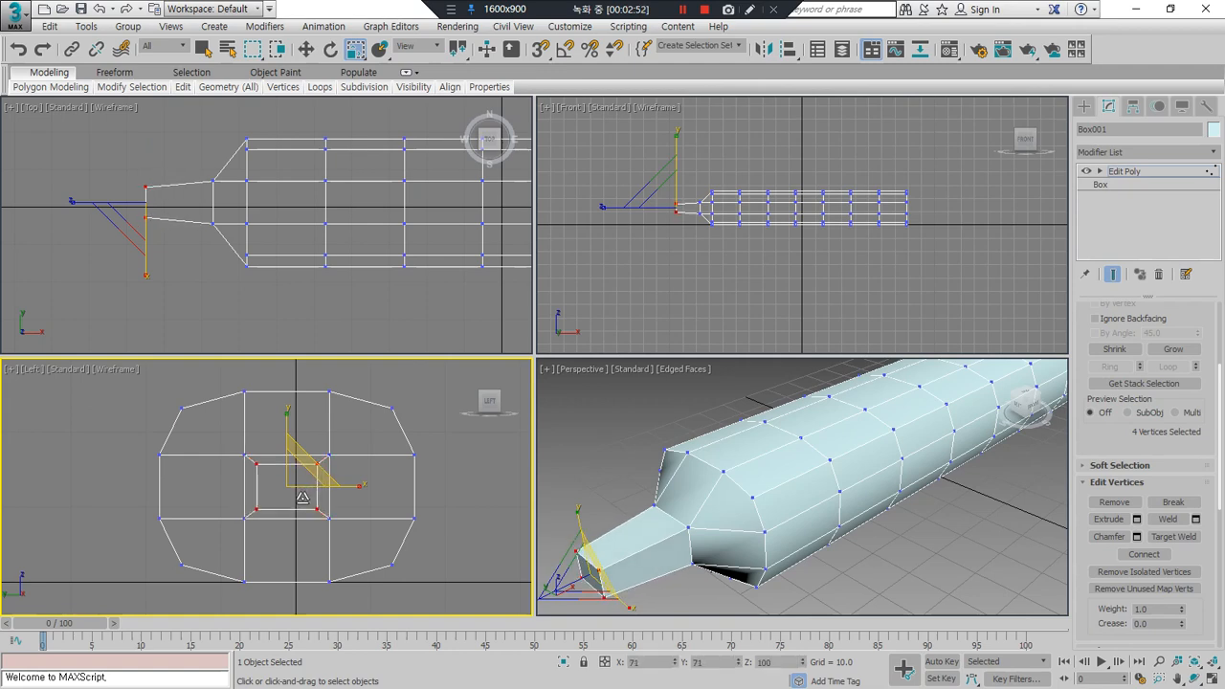
pyautogui.hotkey('ctrl', 'a')
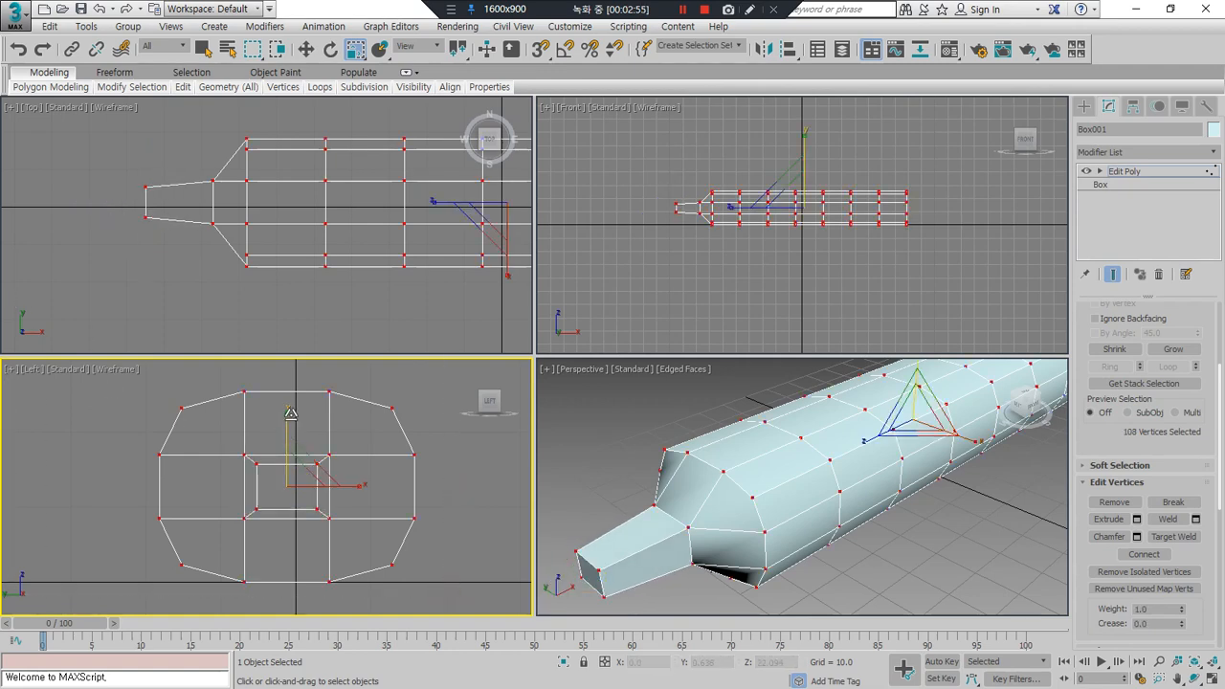
pyautogui.moveTo(291, 416); pyautogui.dragTo(285, 403)
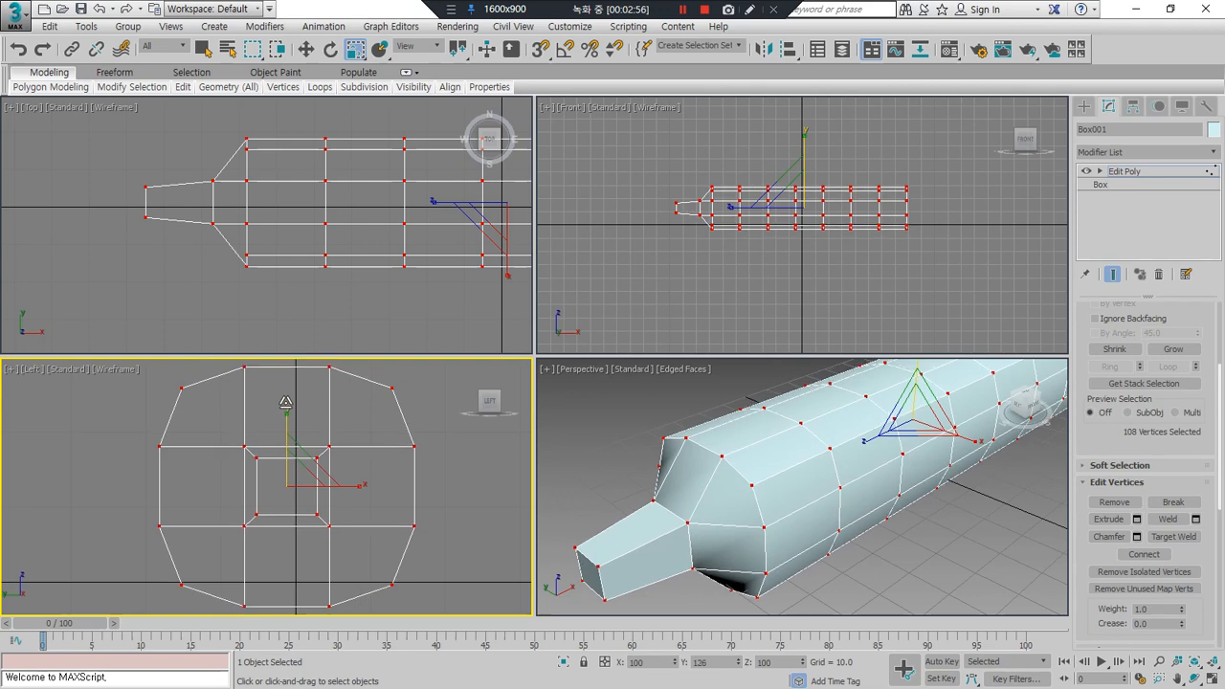
pyautogui.hotkey('ctrl', 'z')
pyautogui.click(489, 514)
# Step: Maximize the Top viewport and fit the whole model in it
pyautogui.scroll(-4, 789, 462)
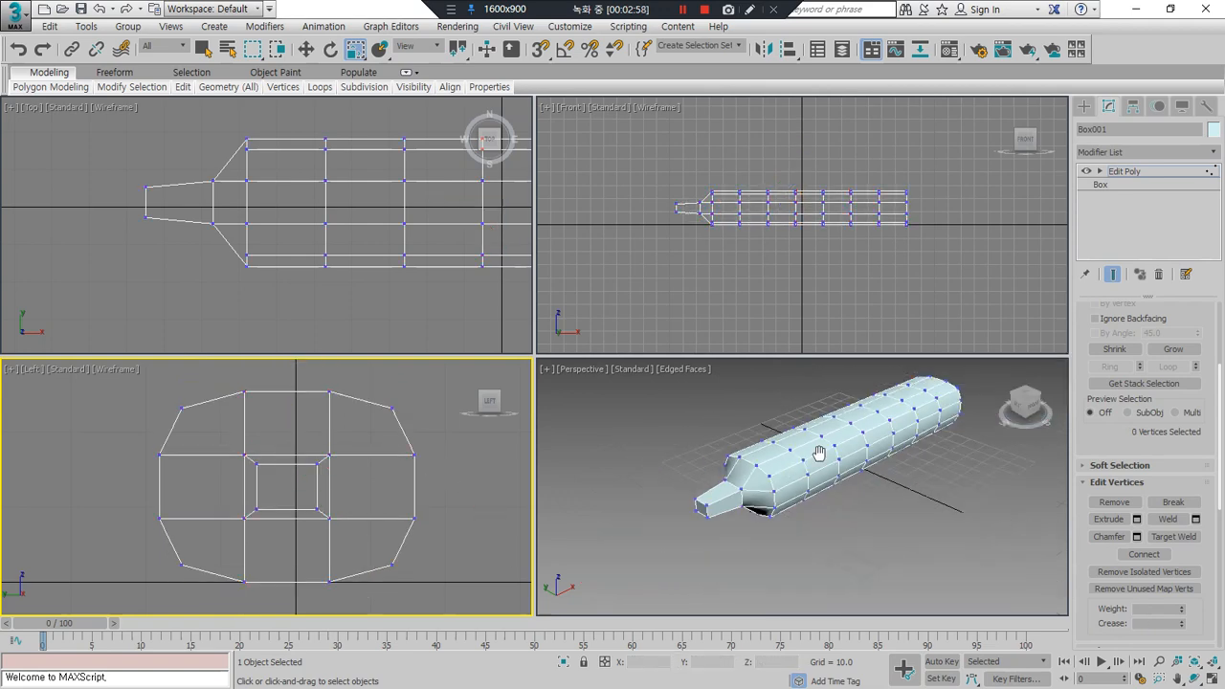
pyautogui.moveTo(815, 450); pyautogui.dragTo(800, 473, button='middle')
pyautogui.click(417, 305)
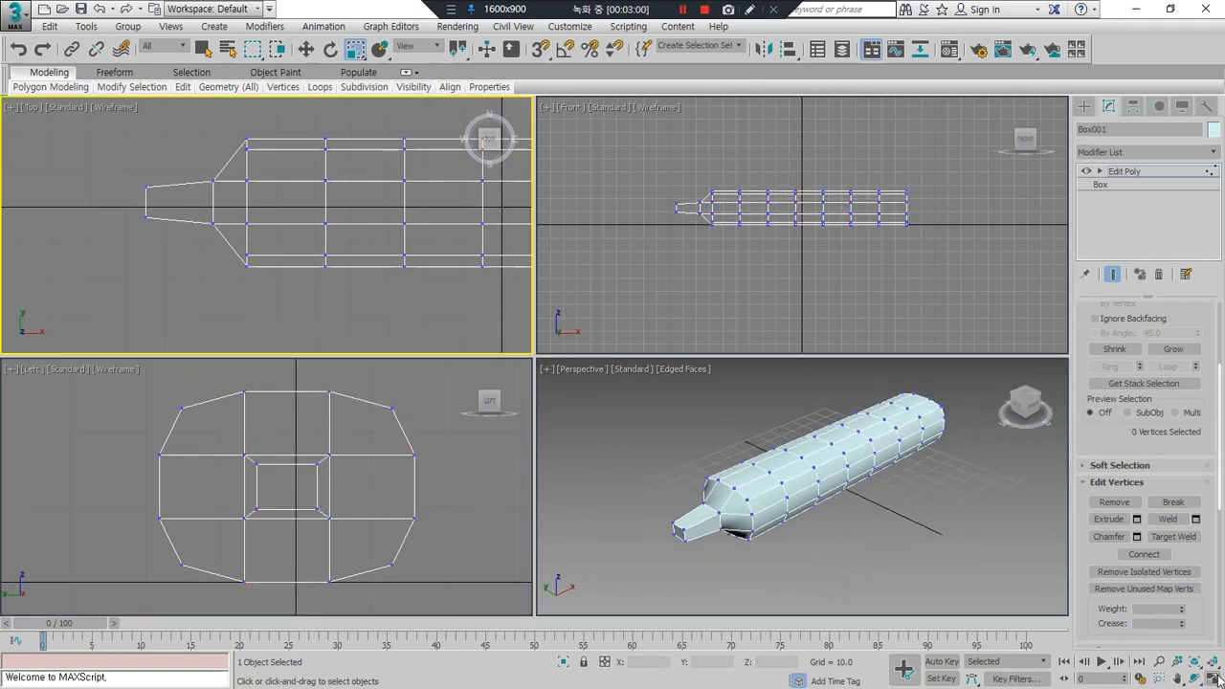
pyautogui.click(1214, 678)
pyautogui.click(1213, 662)
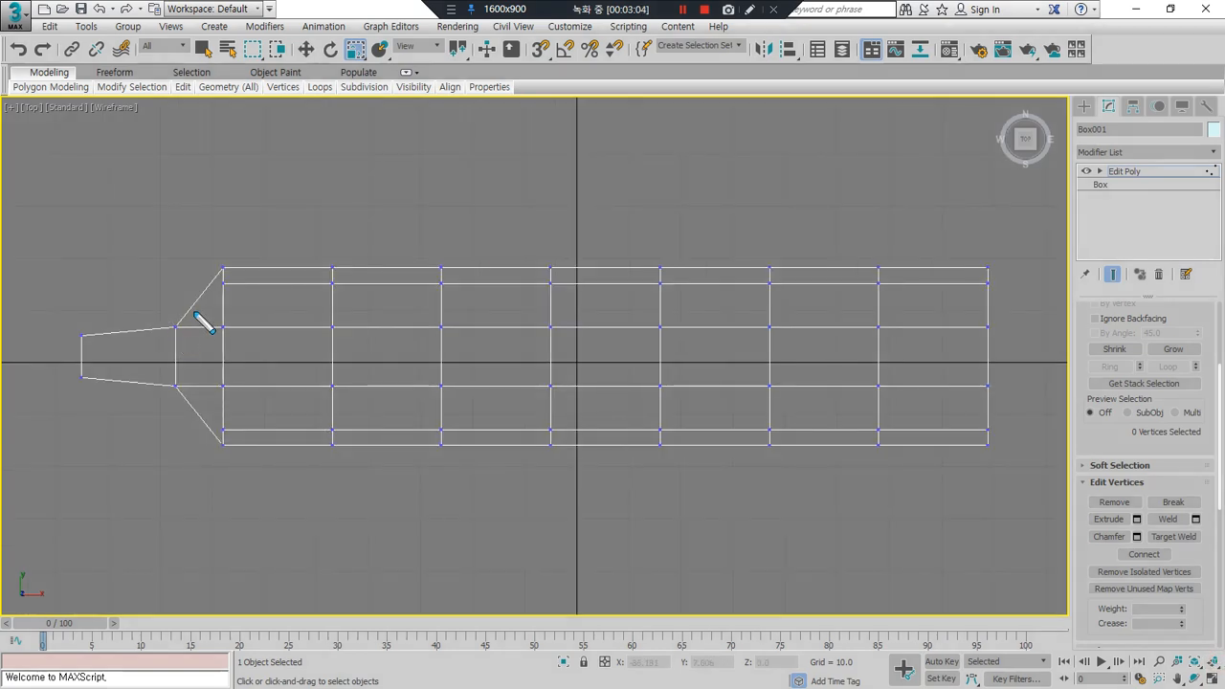
pyautogui.moveTo(173, 312)
pyautogui.mouseDown()
pyautogui.moveTo(431, 282)
pyautogui.moveTo(837, 336)
pyautogui.moveTo(970, 247)
pyautogui.moveTo(914, 330)
pyautogui.moveTo(957, 455)
pyautogui.moveTo(853, 382)
pyautogui.moveTo(702, 408)
pyautogui.moveTo(306, 426)
pyautogui.moveTo(192, 409)
pyautogui.mouseUp()
# Step: Narrow the tip, neck and first body vertex rings along Y, scaling each ring separately in the Top viewport
pyautogui.moveTo(115, 317); pyautogui.dragTo(74, 483)
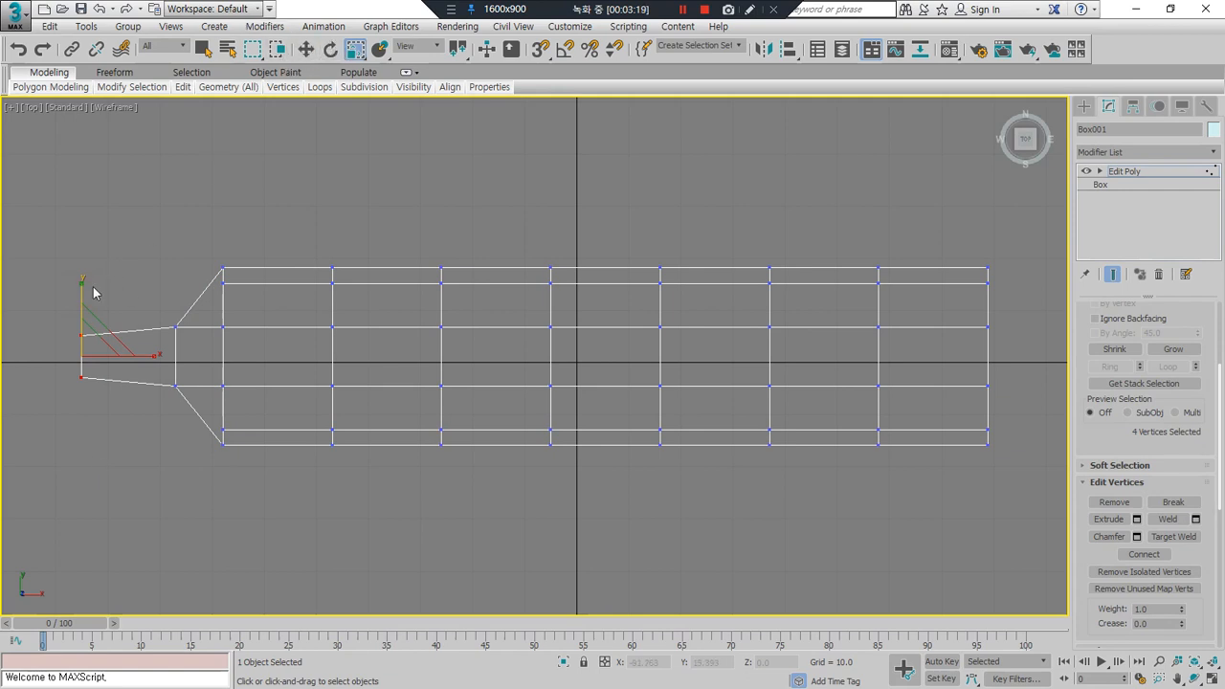
pyautogui.moveTo(80, 293); pyautogui.dragTo(79, 300)
pyautogui.moveTo(191, 287); pyautogui.dragTo(130, 435)
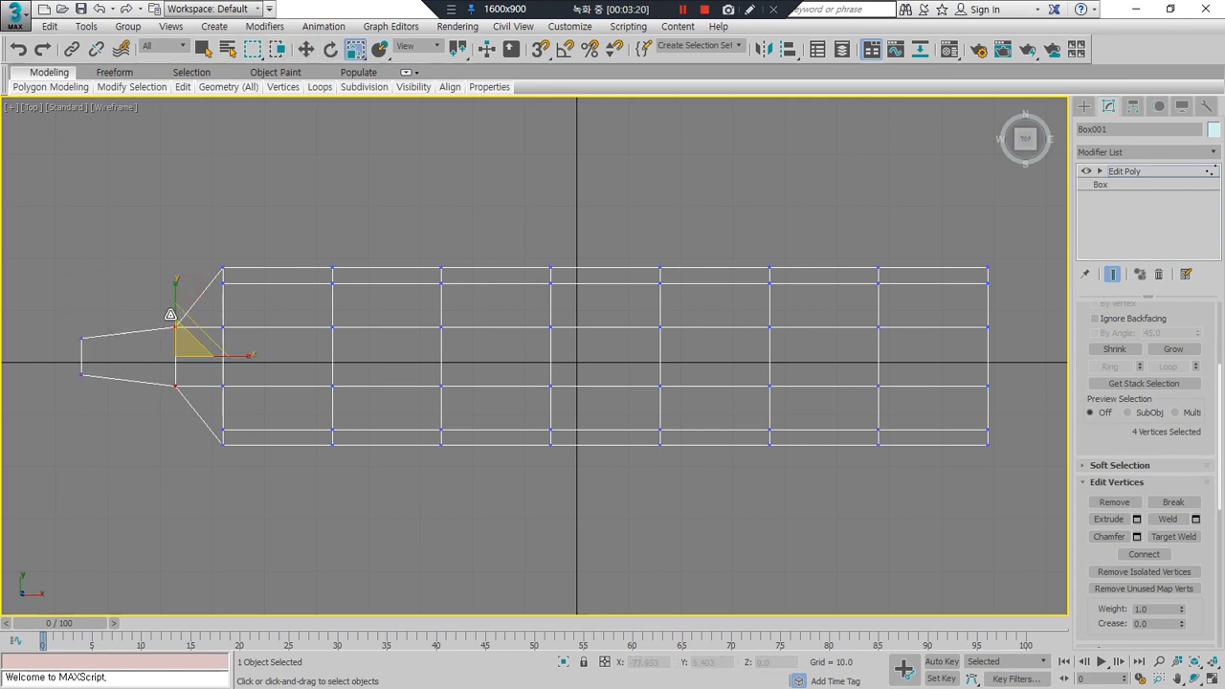
pyautogui.moveTo(245, 244); pyautogui.dragTo(185, 513)
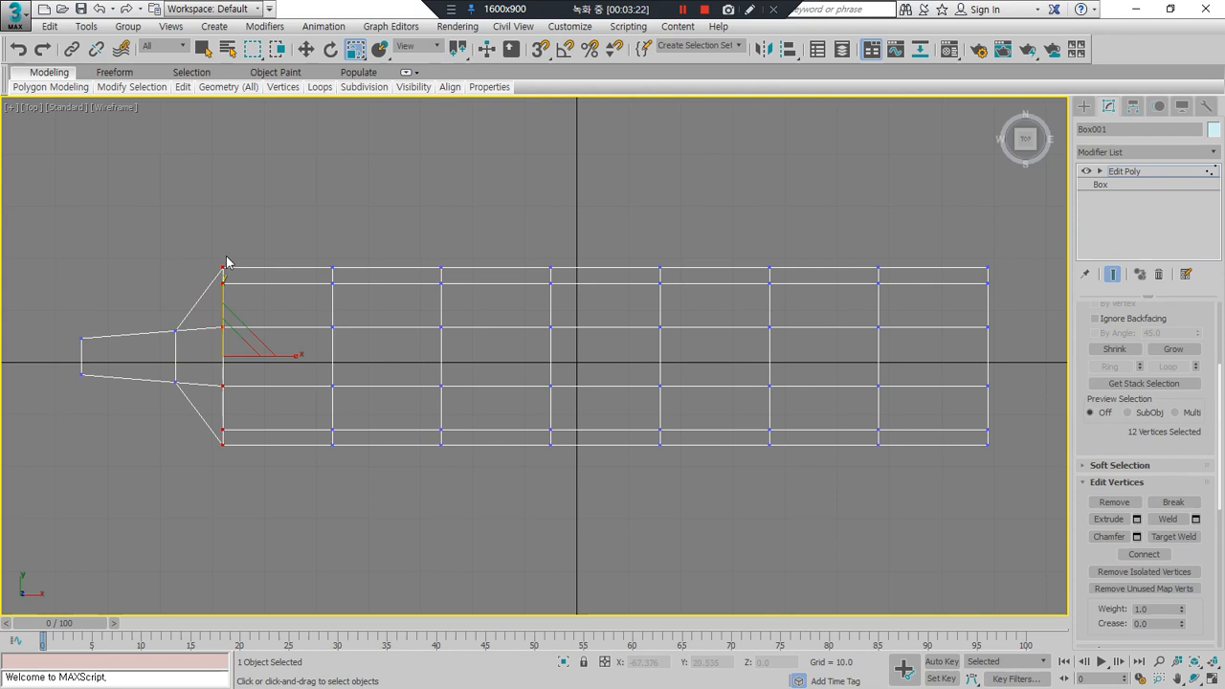
pyautogui.moveTo(223, 287); pyautogui.dragTo(223, 304)
# Step: Scale the four middle vertex rings of the body to about 80% along Y
pyautogui.moveTo(380, 231); pyautogui.dragTo(848, 485)
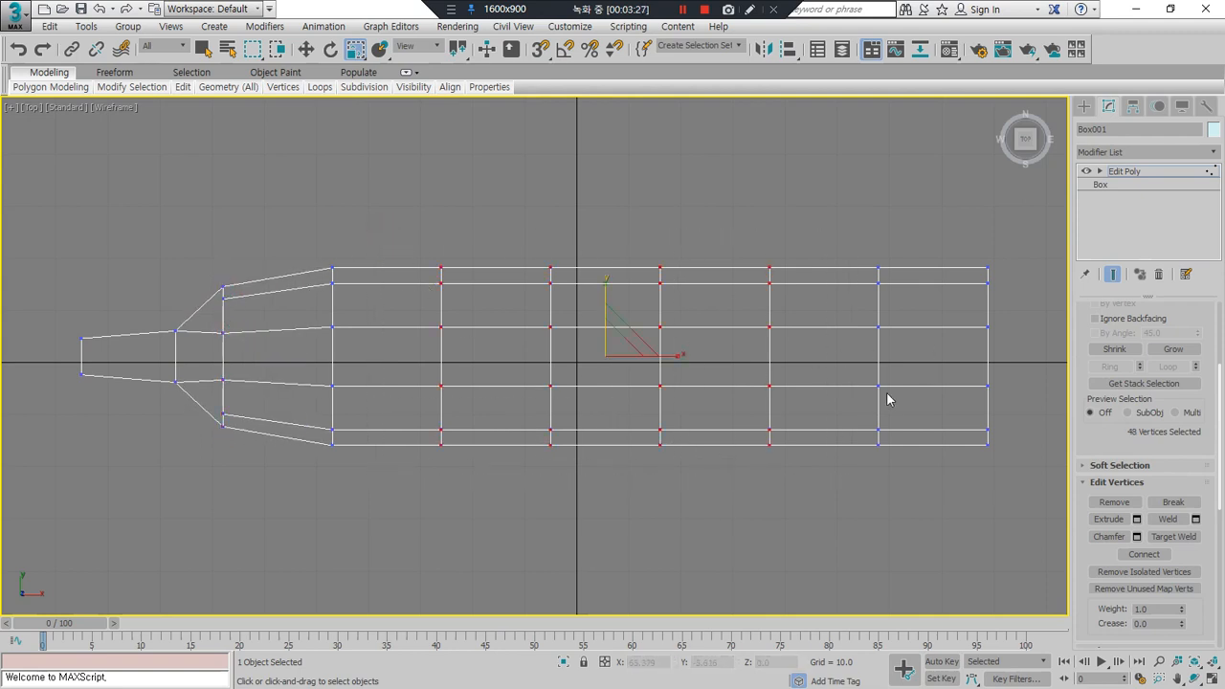
pyautogui.moveTo(604, 285); pyautogui.dragTo(607, 306)
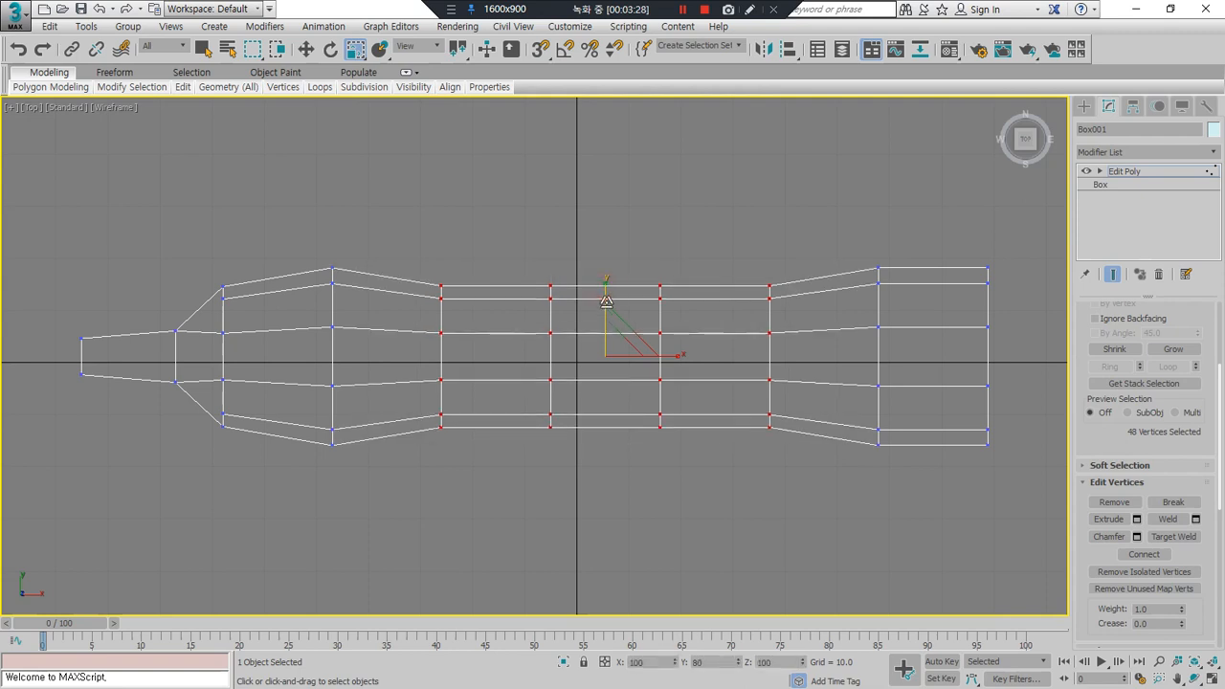
# Step: Taper the three rear body vertex rings progressively along Y in the Top viewport, pinching the last ring to about 16%
pyautogui.moveTo(520, 255); pyautogui.dragTo(776, 466)
pyautogui.moveTo(656, 296); pyautogui.dragTo(659, 335)
pyautogui.moveTo(623, 254); pyautogui.dragTo(795, 424)
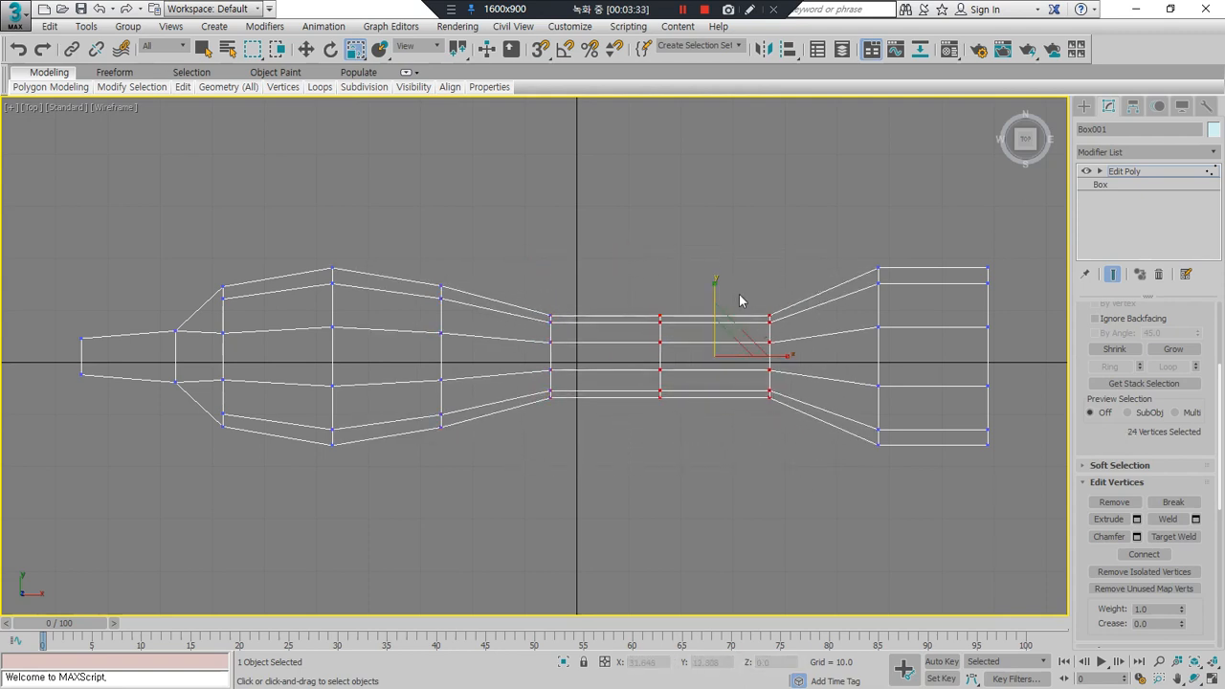
pyautogui.moveTo(716, 296); pyautogui.dragTo(722, 393)
pyautogui.moveTo(751, 296); pyautogui.dragTo(821, 461)
pyautogui.moveTo(772, 334); pyautogui.dragTo(771, 392)
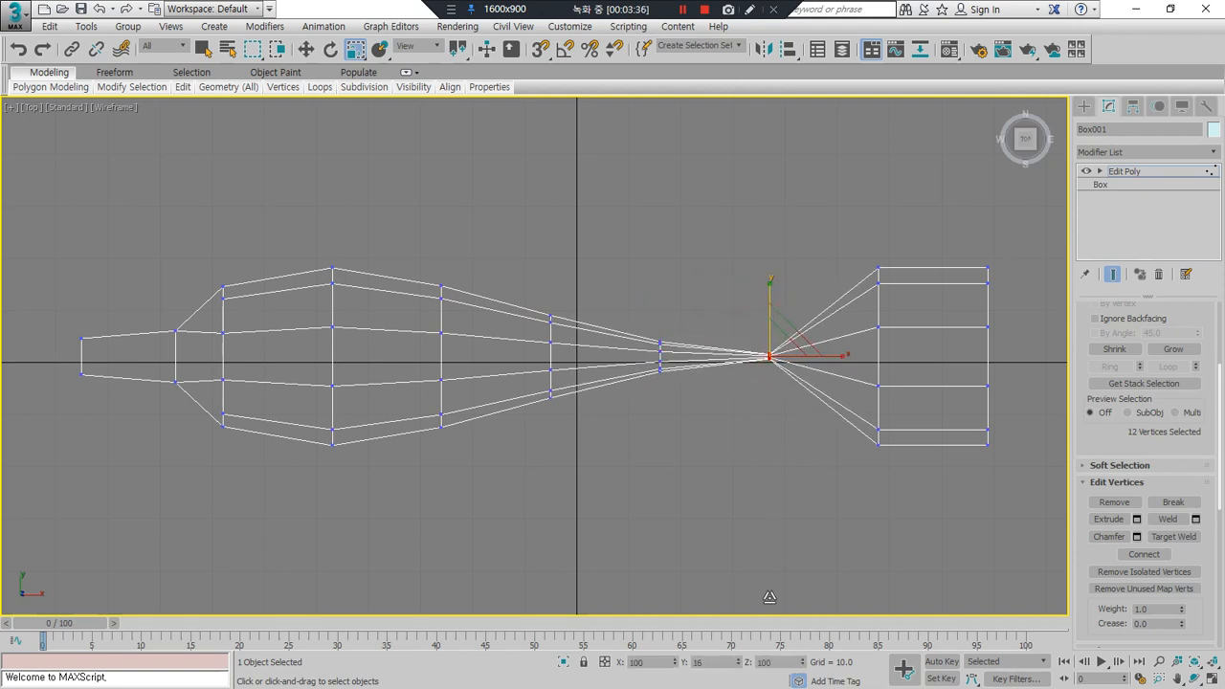
# Step: Widen the two vertex rings just ahead of the pinched ring along Y, each separately and then together to about 110%
pyautogui.moveTo(686, 509); pyautogui.dragTo(641, 286)
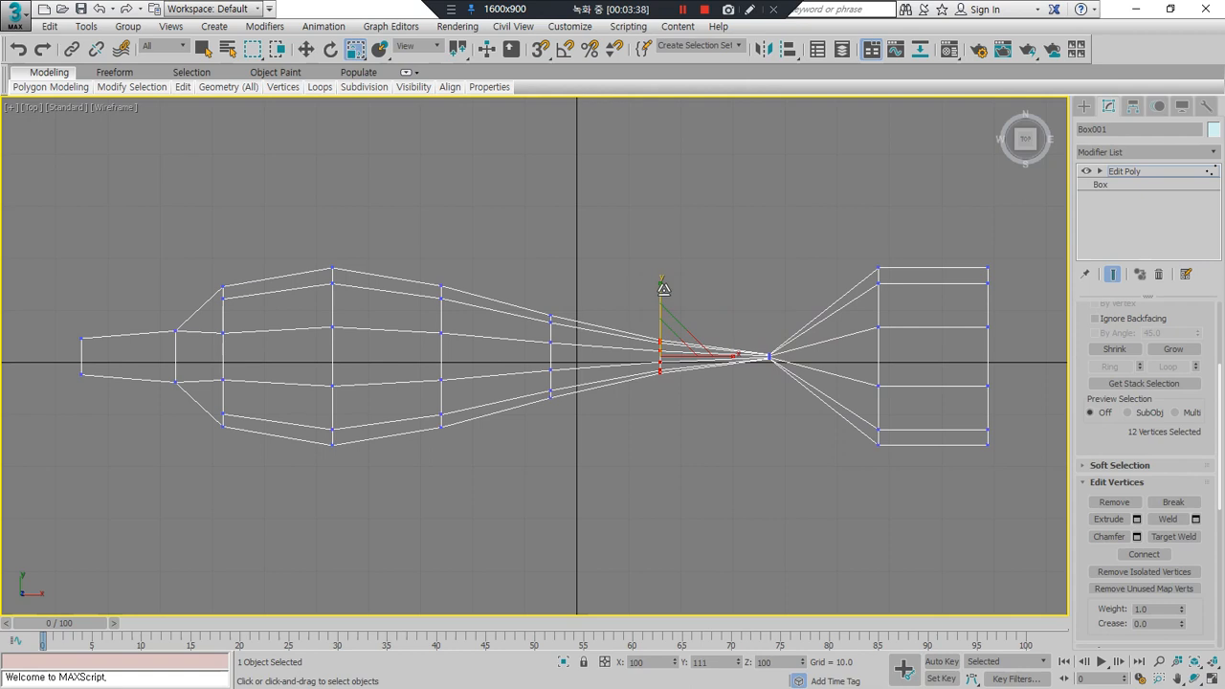
pyautogui.moveTo(537, 312); pyautogui.dragTo(580, 444)
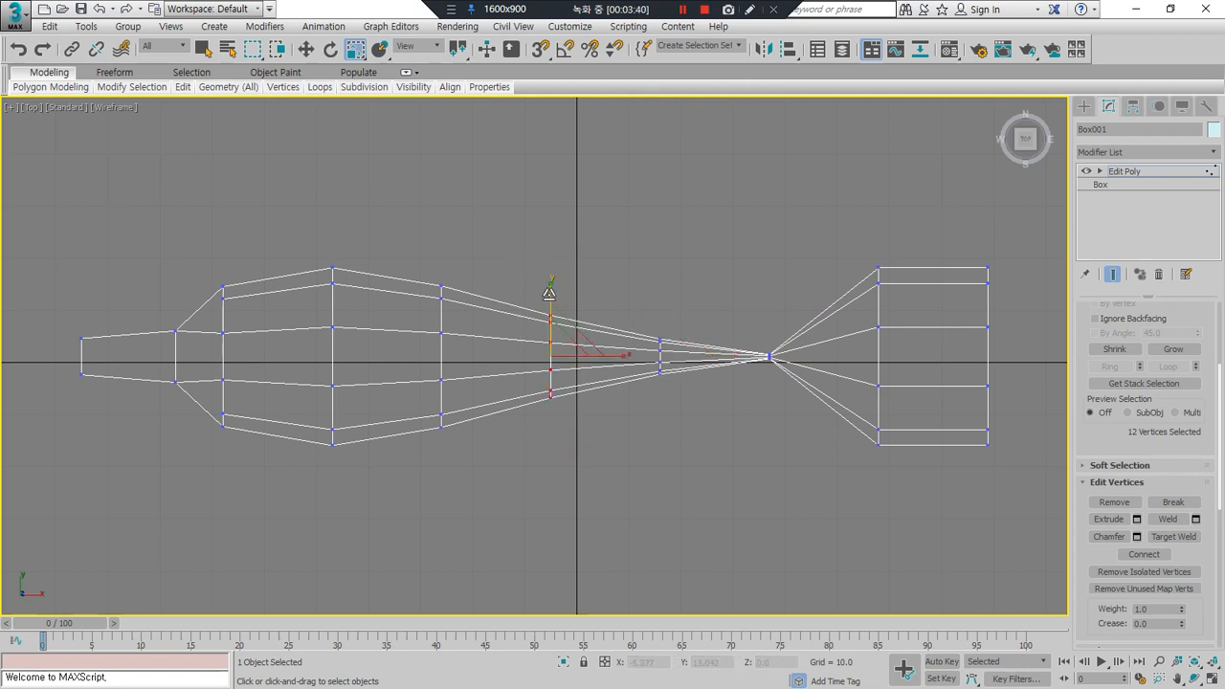
pyautogui.moveTo(549, 293); pyautogui.dragTo(552, 284)
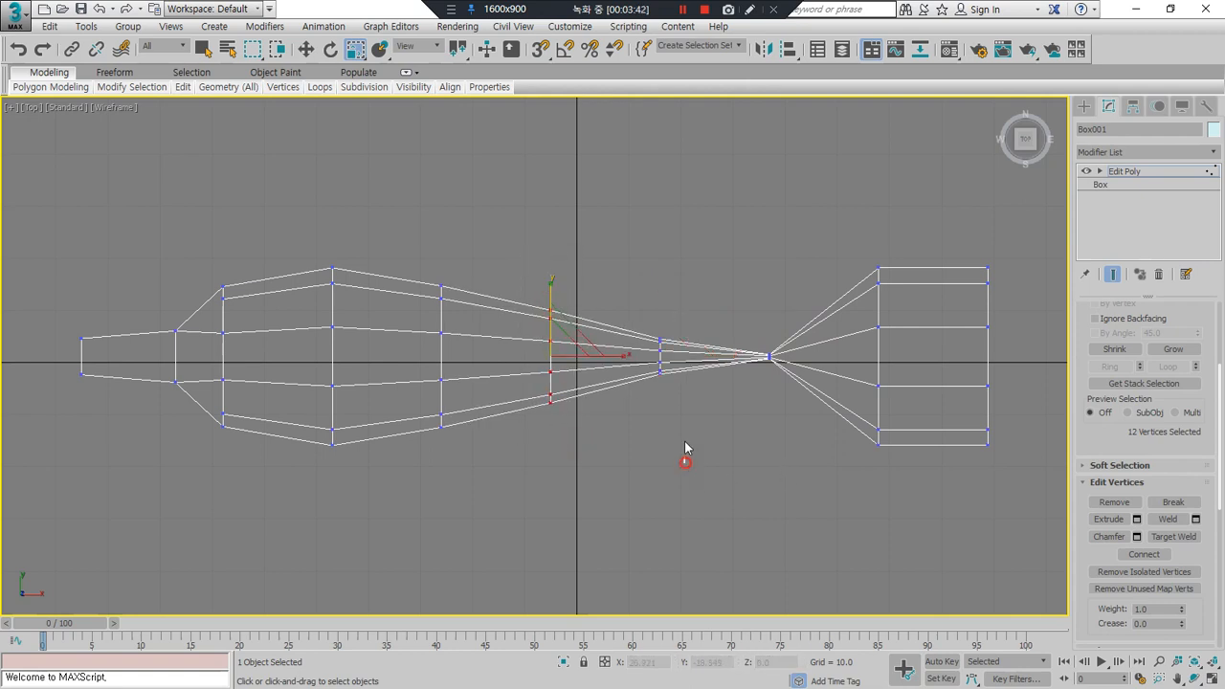
pyautogui.keyDown('ctrl'); pyautogui.moveTo(686, 455); pyautogui.dragTo(522, 253); pyautogui.keyUp('ctrl')
pyautogui.moveTo(603, 289); pyautogui.dragTo(603, 285)
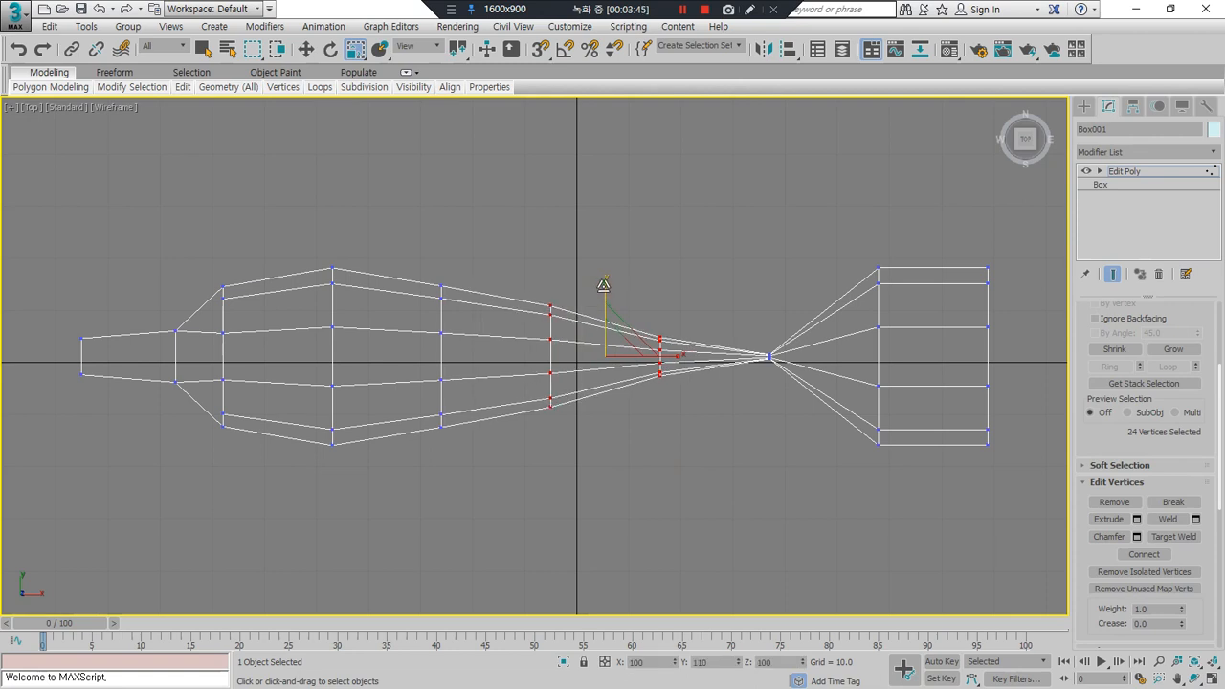
pyautogui.moveTo(685, 438); pyautogui.dragTo(665, 289)
pyautogui.click(712, 415)
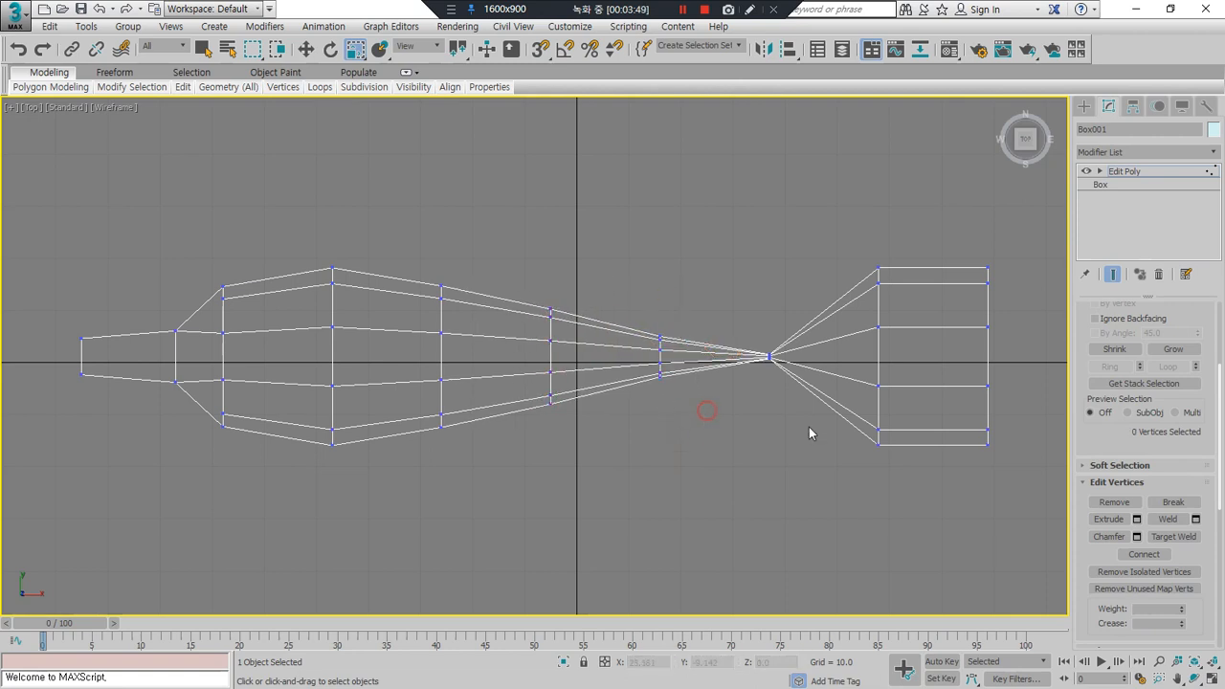
# Step: Collapse the middle vertices of the tail block onto its centre line along Y, and draw them together along X
pyautogui.moveTo(978, 316); pyautogui.dragTo(852, 320)
pyautogui.moveTo(950, 288); pyautogui.dragTo(942, 646)
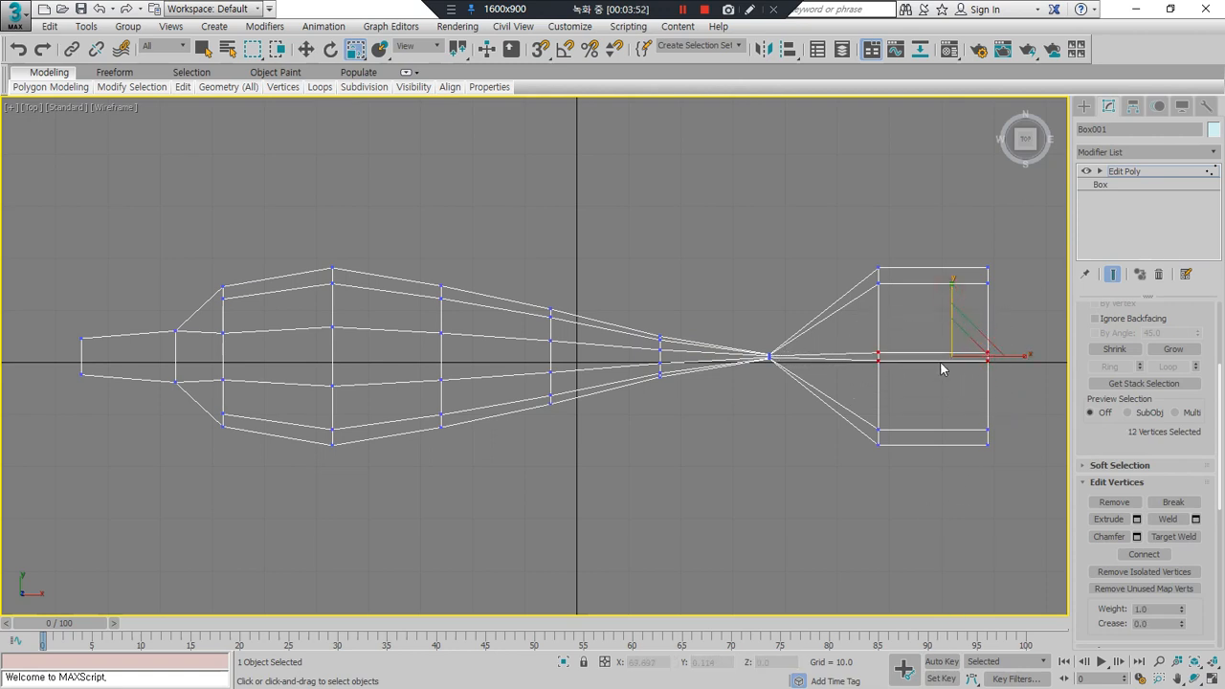
pyautogui.moveTo(952, 289); pyautogui.dragTo(954, 498)
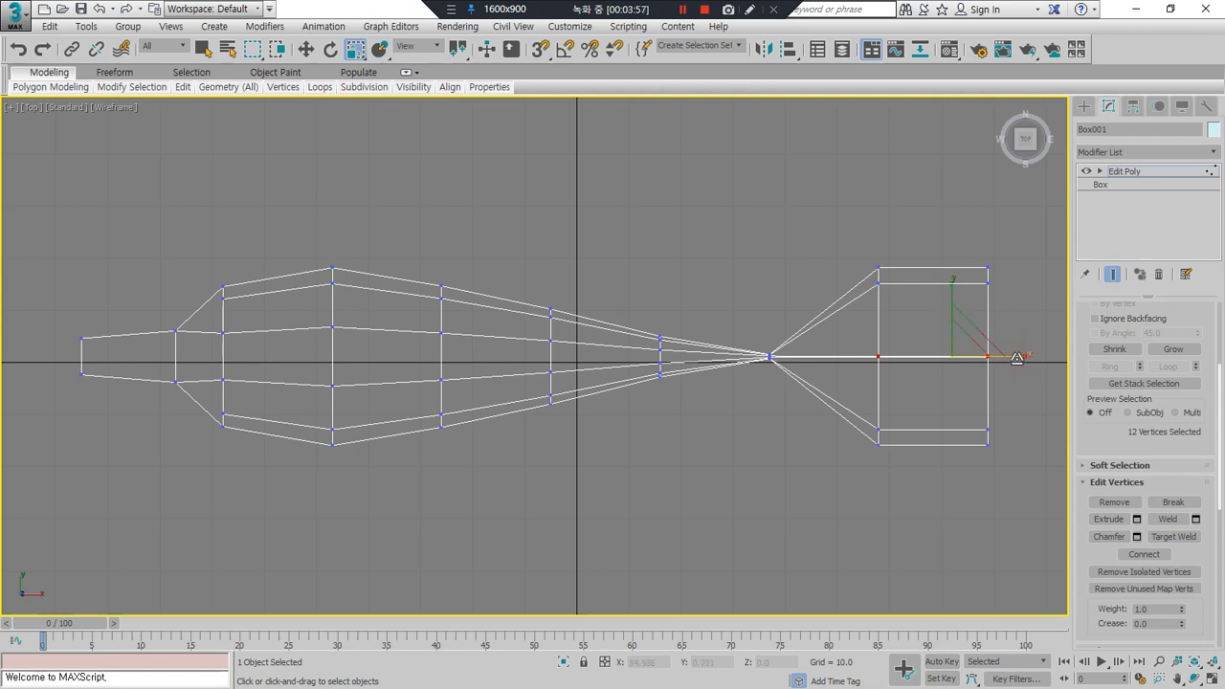
pyautogui.moveTo(1020, 356); pyautogui.dragTo(572, 372)
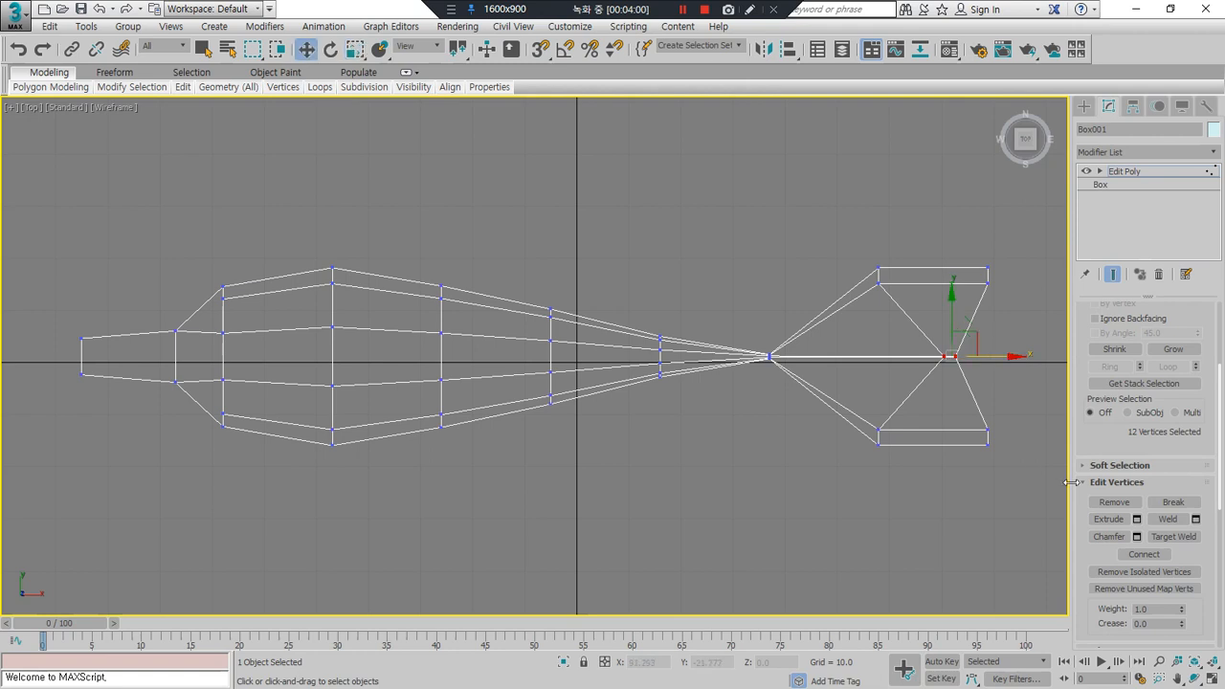
# Step: Move the collapsed middle tail vertices along X toward the body to form a forked tail
pyautogui.press('w')
pyautogui.moveTo(994, 355); pyautogui.dragTo(897, 351)
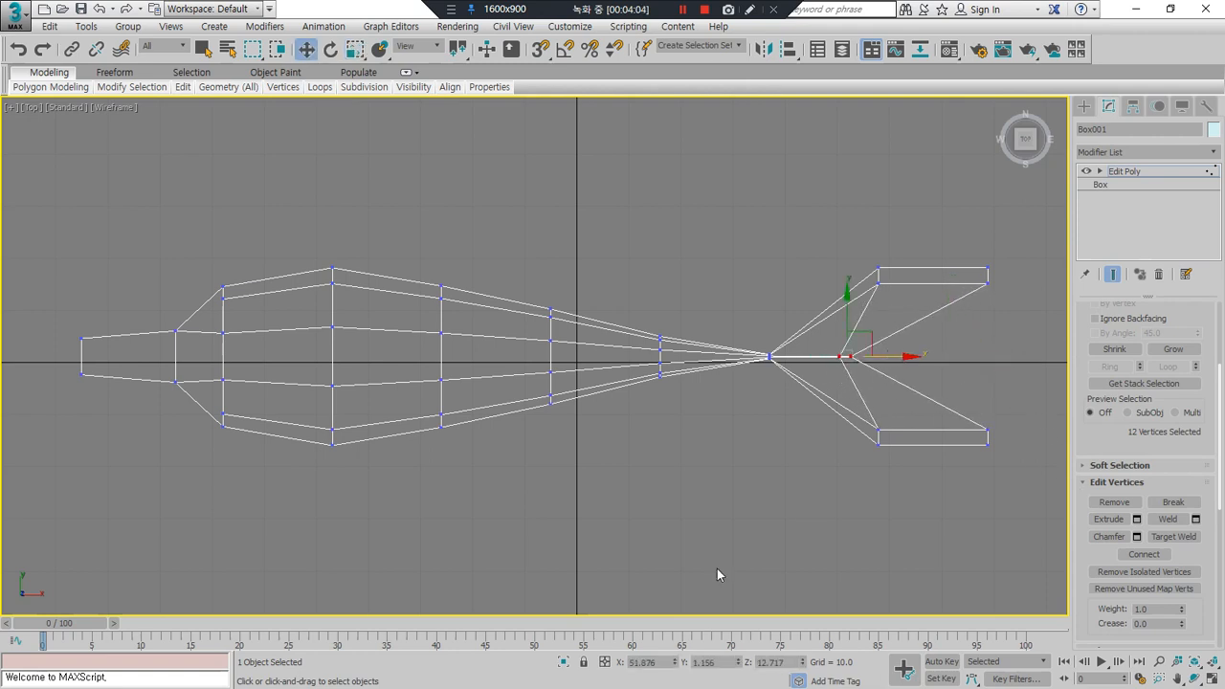
pyautogui.click(647, 605)
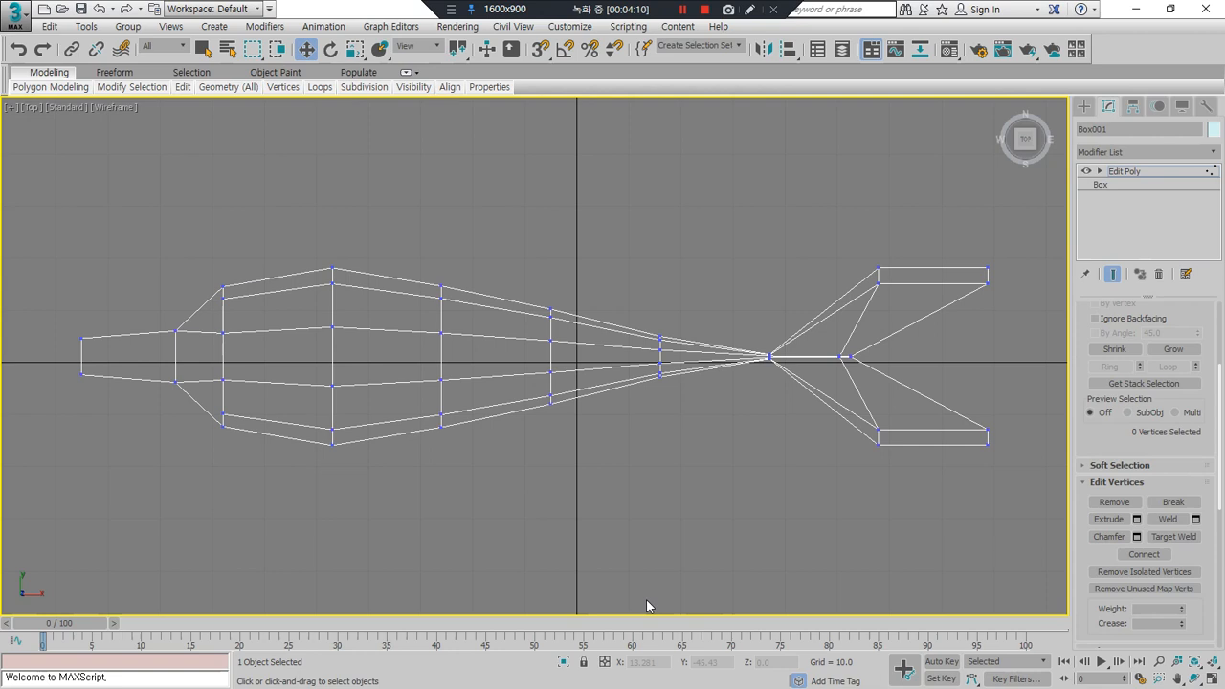
# Step: Maximize the Front viewport and scale the first body vertex ring behind the snout to 92% along Y
pyautogui.click(1211, 678)
pyautogui.click(648, 309)
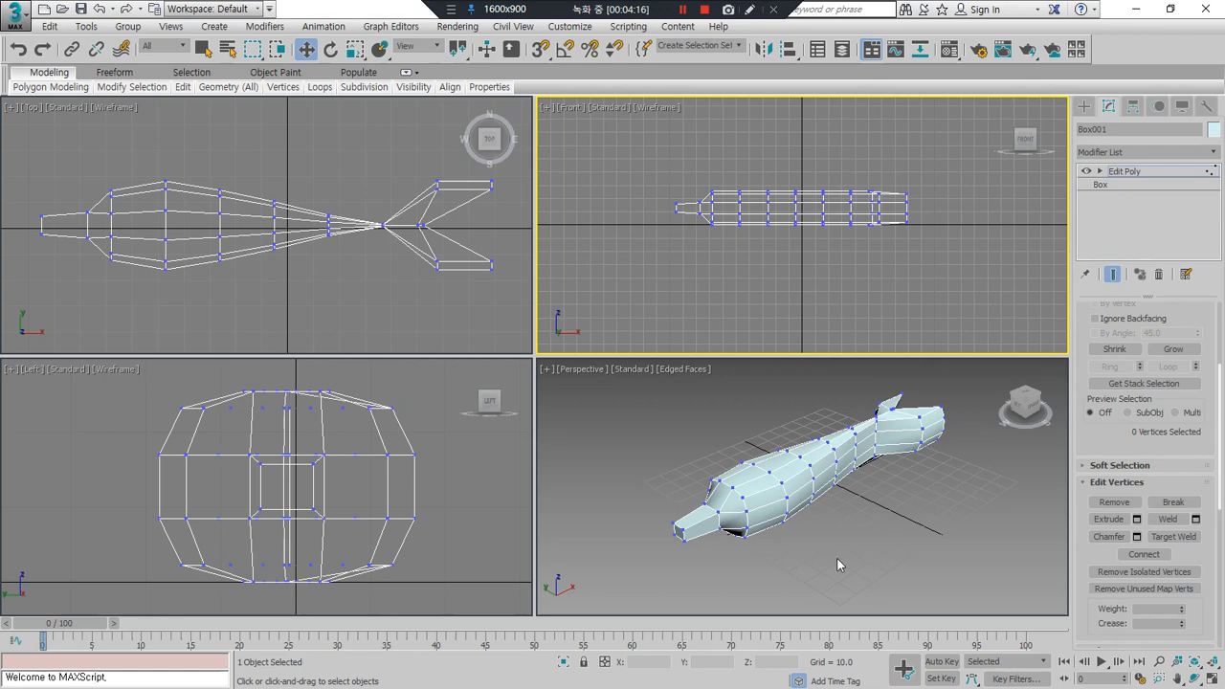
pyautogui.click(1212, 678)
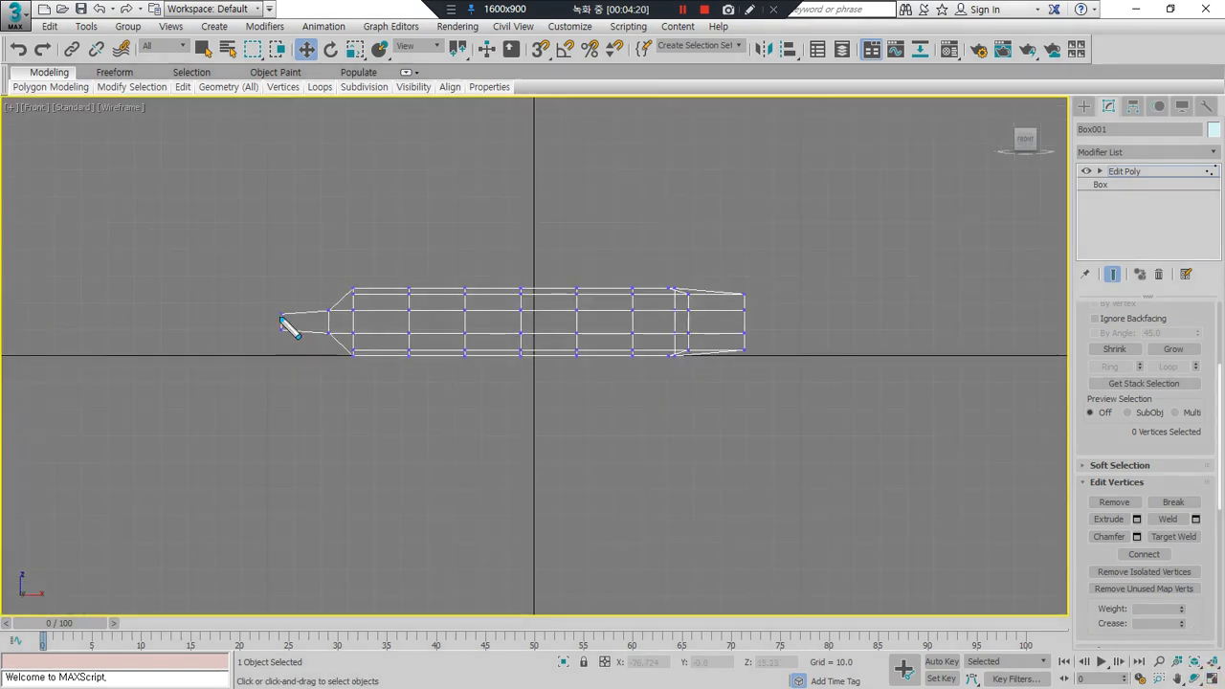
pyautogui.moveTo(281, 319)
pyautogui.mouseDown()
pyautogui.moveTo(475, 277)
pyautogui.moveTo(641, 307)
pyautogui.moveTo(718, 304)
pyautogui.moveTo(290, 317)
pyautogui.moveTo(516, 369)
pyautogui.moveTo(660, 326)
pyautogui.mouseUp()
pyautogui.press('Escape')
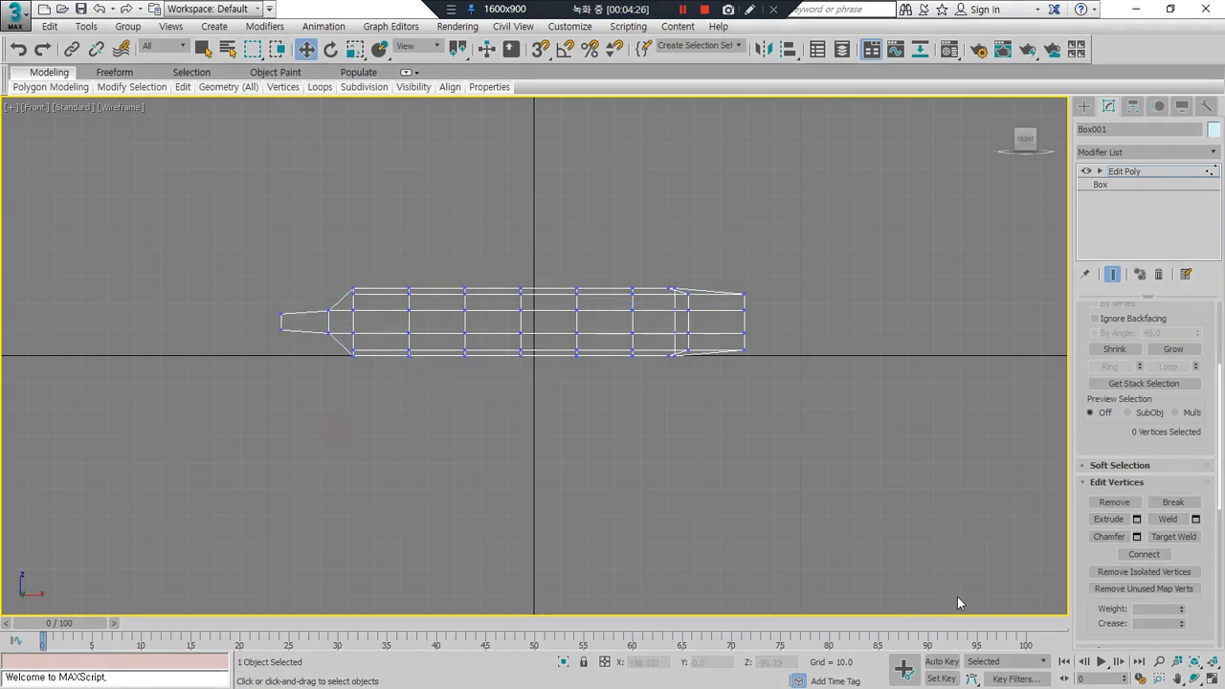
pyautogui.scroll(2, 404, 274)
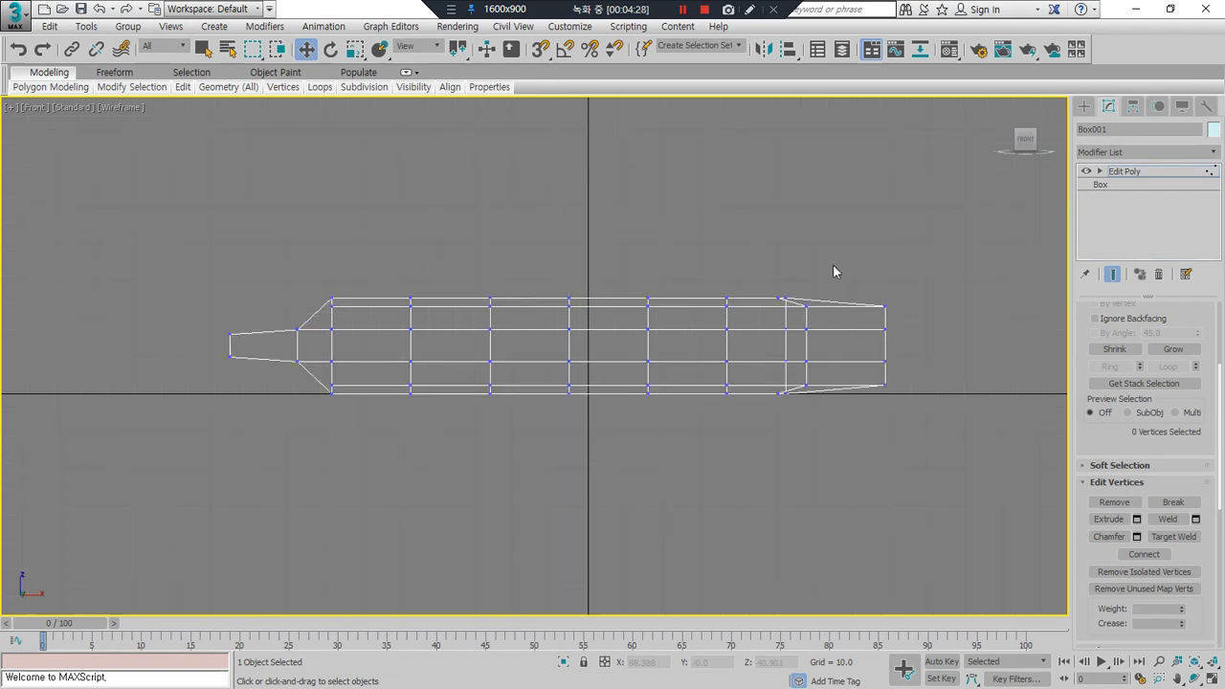
pyautogui.moveTo(360, 435); pyautogui.dragTo(326, 228)
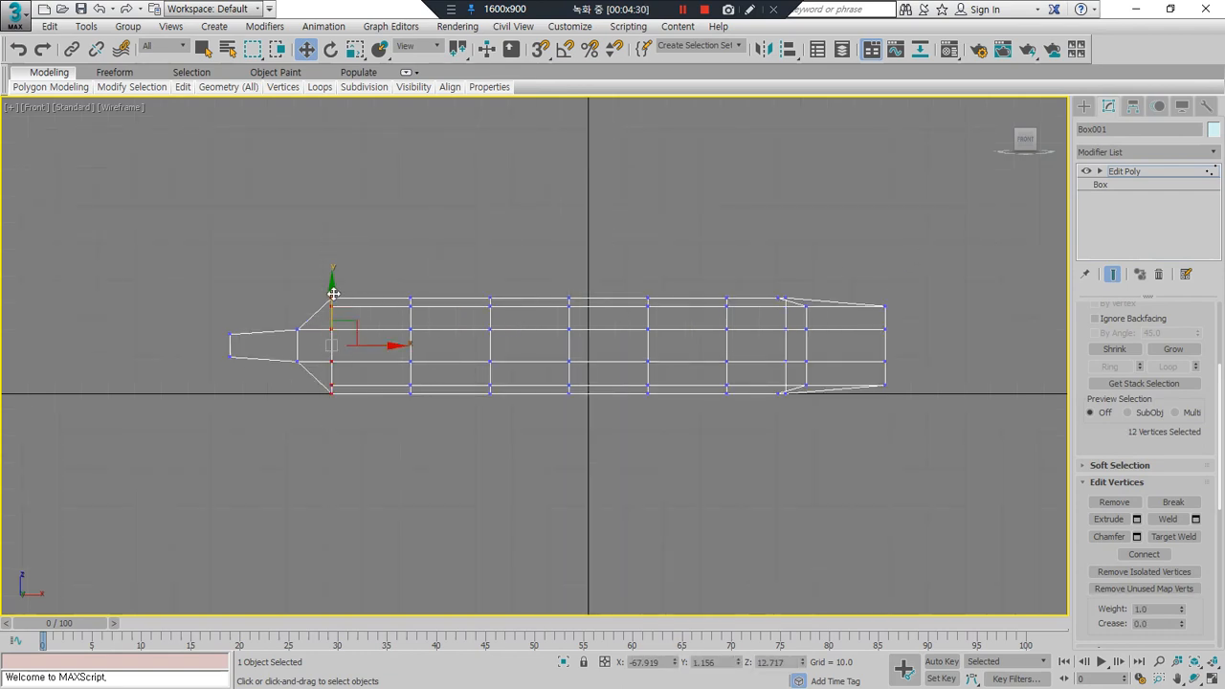
pyautogui.press('r')
pyautogui.moveTo(333, 290); pyautogui.dragTo(333, 296)
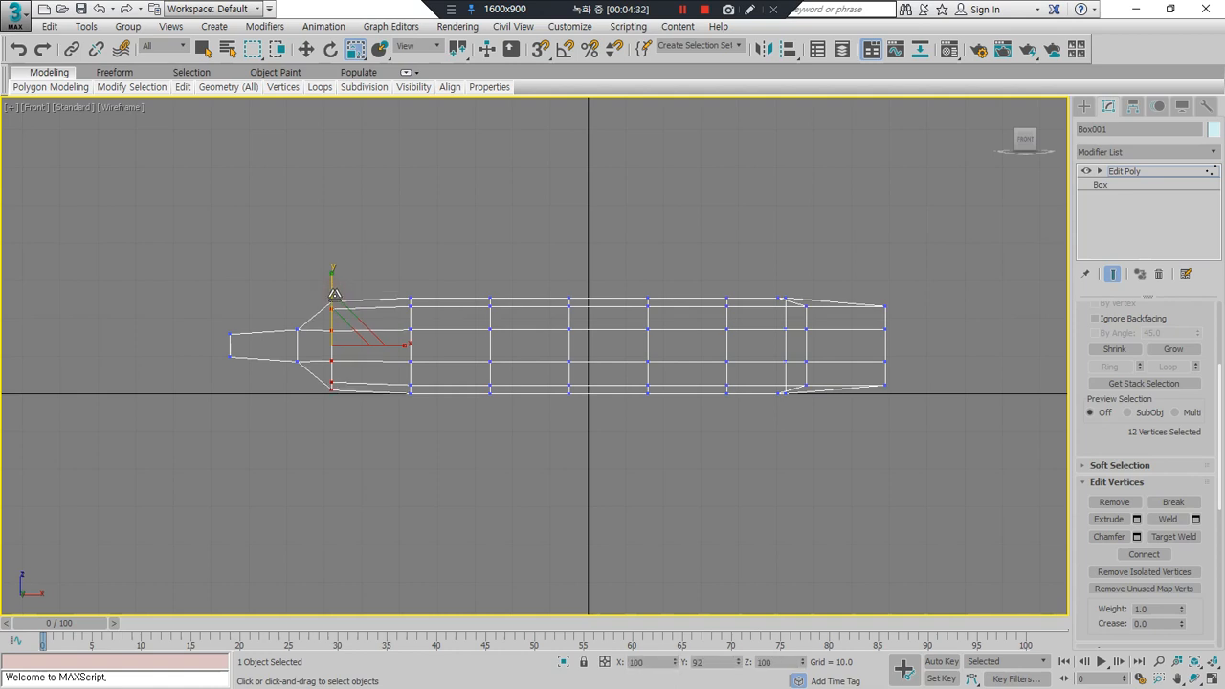
# Step: Taper the rear body rings progressively along Y in the Front viewport, flattening the pinched ring and the tail fins
pyautogui.moveTo(442, 266); pyautogui.dragTo(909, 455)
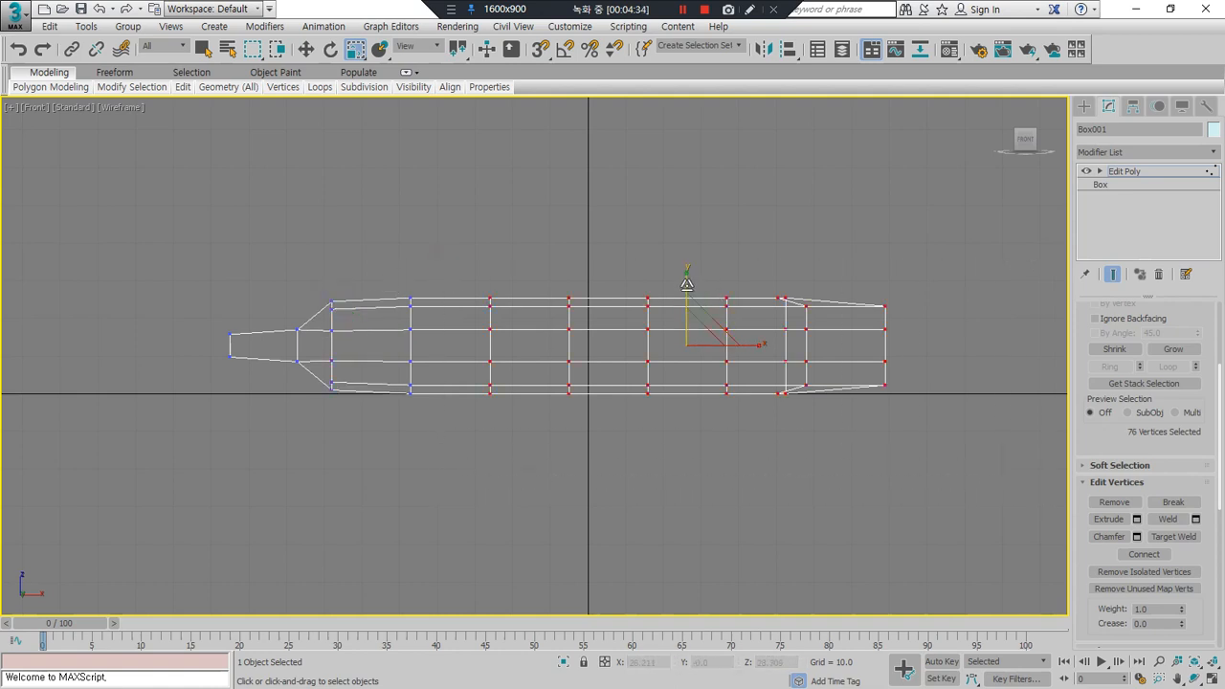
pyautogui.moveTo(685, 282); pyautogui.dragTo(685, 298)
pyautogui.moveTo(940, 456); pyautogui.dragTo(941, 457)
pyautogui.moveTo(526, 252); pyautogui.dragTo(986, 434)
pyautogui.moveTo(720, 283); pyautogui.dragTo(721, 317)
pyautogui.moveTo(607, 291); pyautogui.dragTo(995, 456)
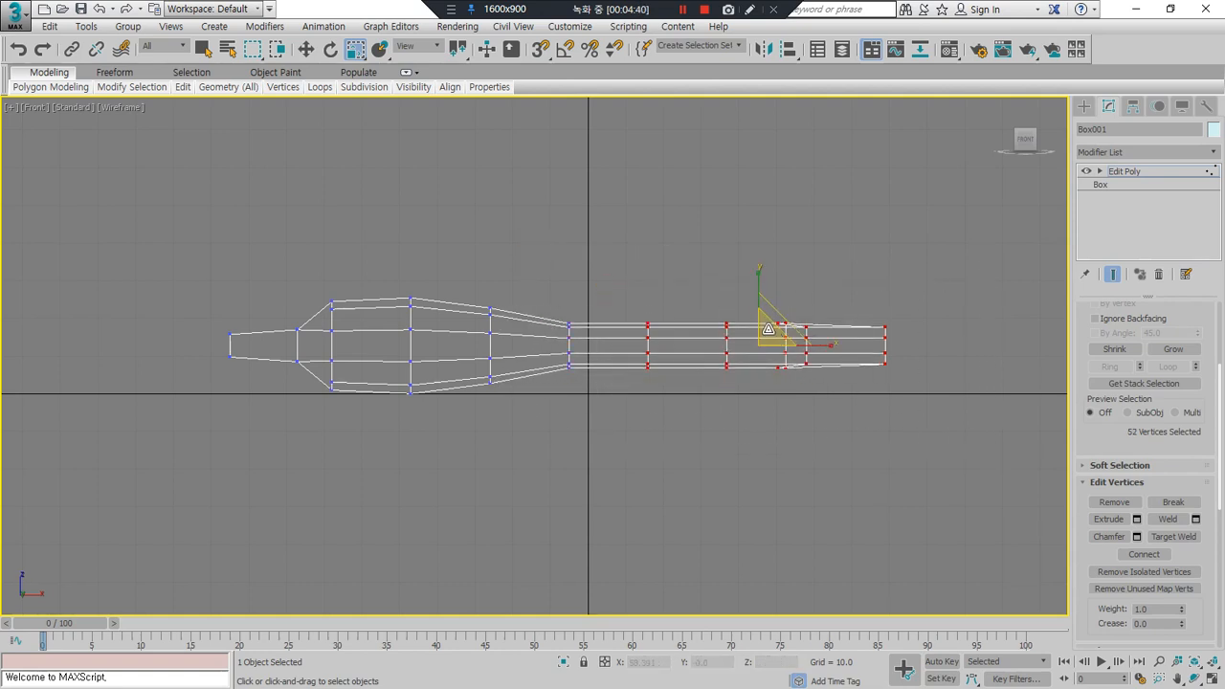
pyautogui.moveTo(767, 329); pyautogui.dragTo(755, 365)
pyautogui.moveTo(703, 312); pyautogui.dragTo(998, 410)
pyautogui.moveTo(792, 296); pyautogui.dragTo(781, 506)
# Step: Examine the whole model in the four-viewport layout and in the maximized Perspective viewport
pyautogui.click(1213, 679)
pyautogui.click(1211, 662)
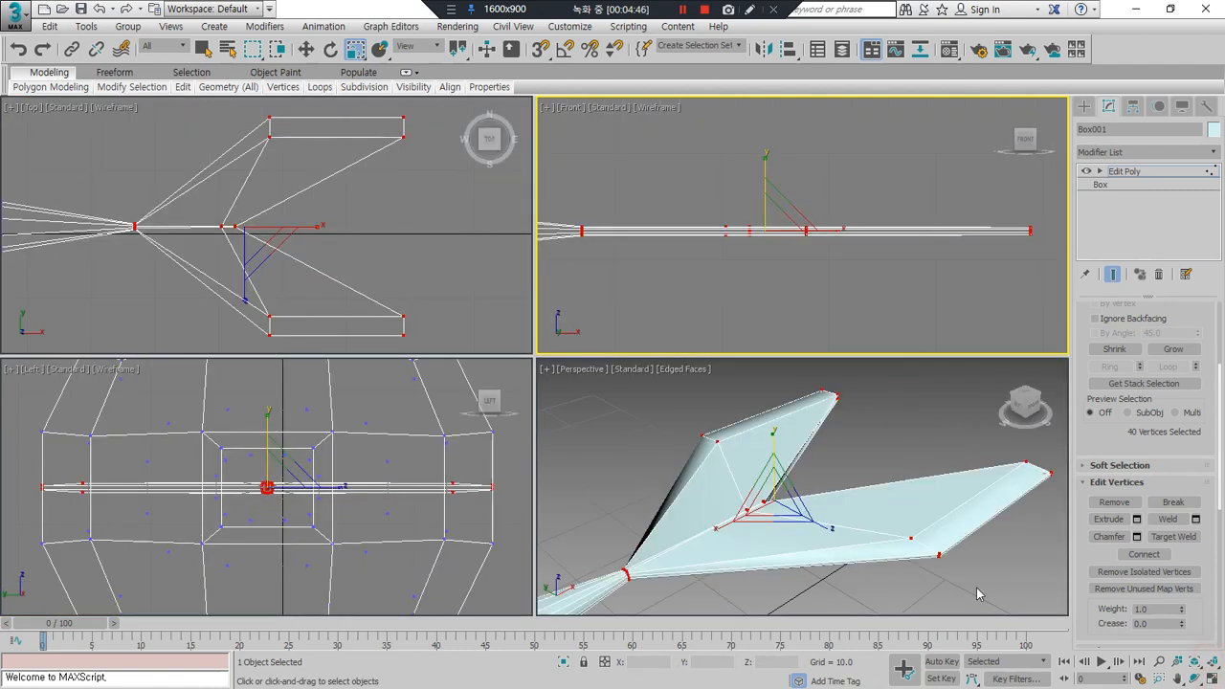
pyautogui.click(990, 593)
pyautogui.scroll(-5, 990, 594)
pyautogui.scroll(4, 899, 517)
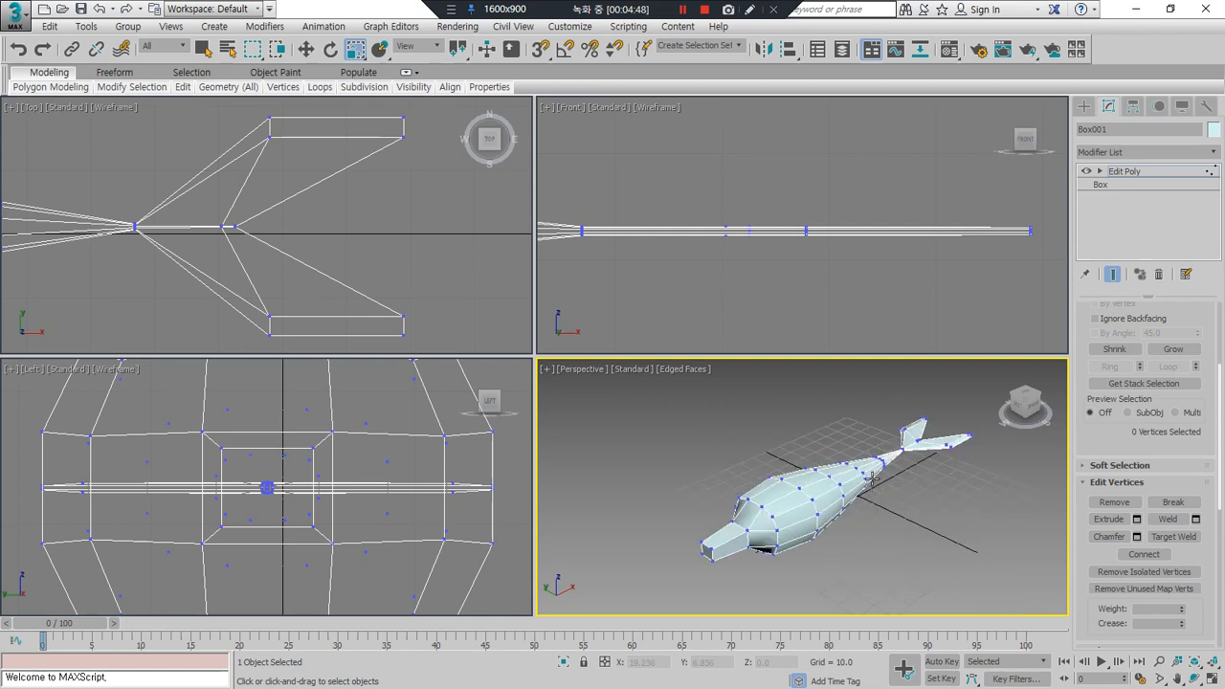
pyautogui.click(1213, 678)
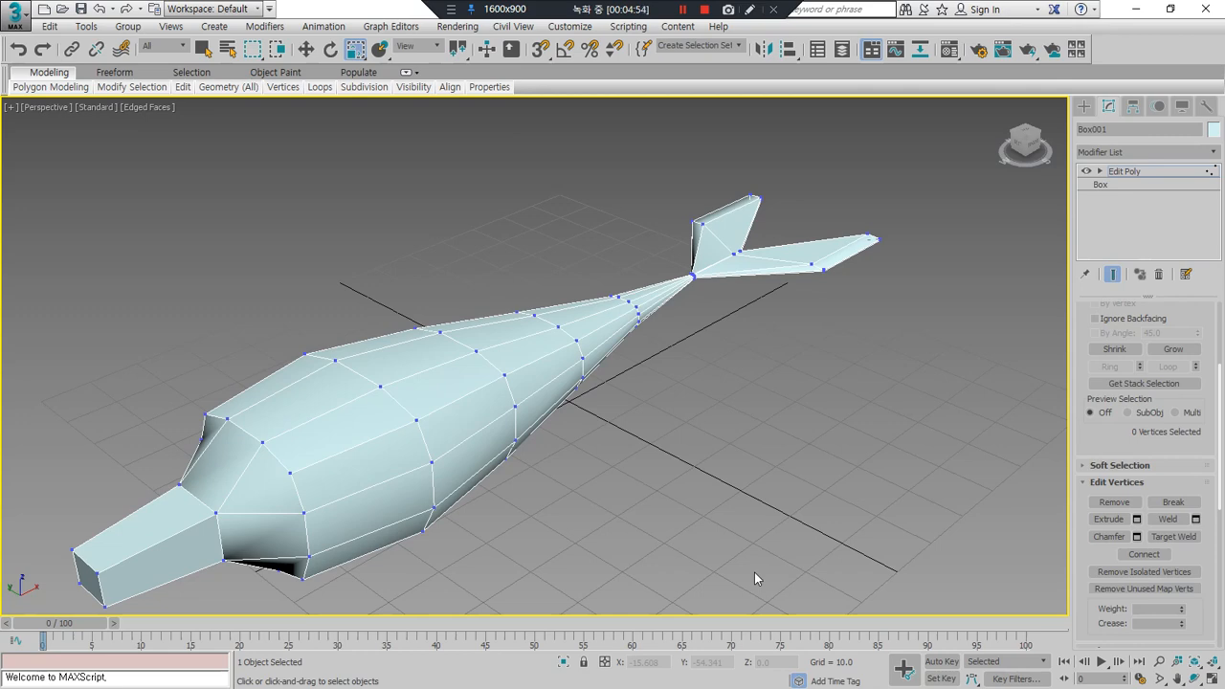
pyautogui.click(1212, 678)
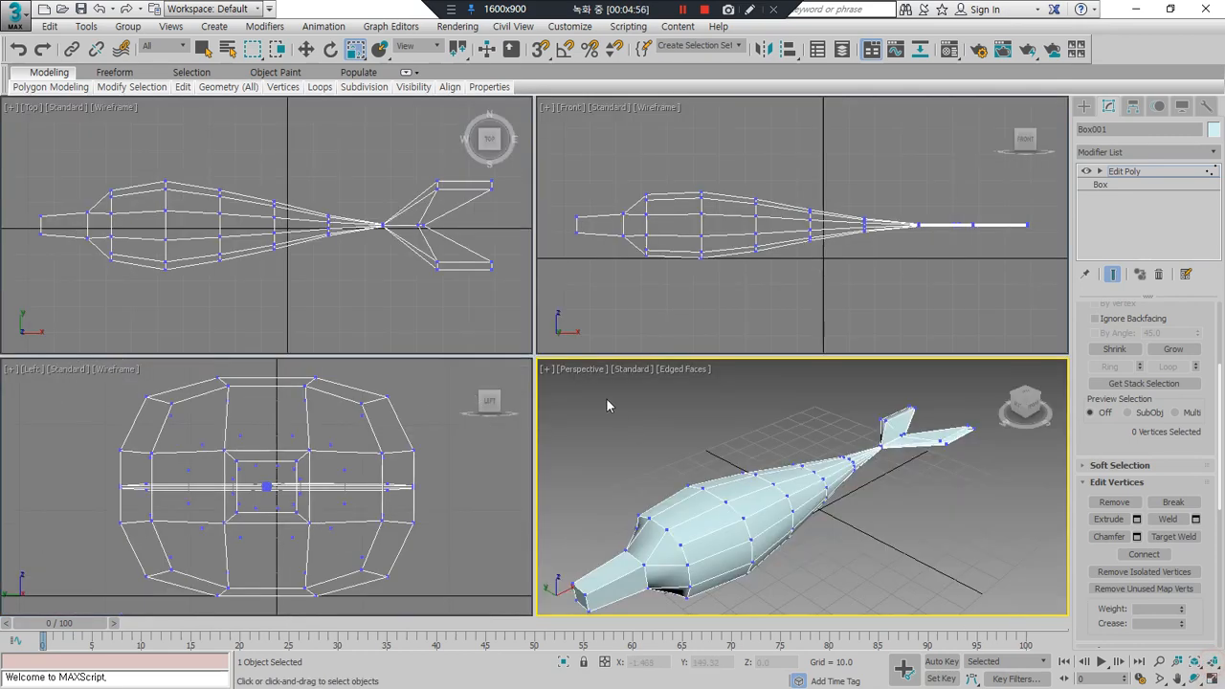
# Step: Adjust the vertex rings ahead of the tail separately along Y in the Front viewport, enlarging the second one to about 112%
pyautogui.scroll(3, 904, 263)
pyautogui.moveTo(938, 253); pyautogui.dragTo(904, 183)
pyautogui.moveTo(852, 276); pyautogui.dragTo(843, 166)
pyautogui.moveTo(790, 271); pyautogui.dragTo(761, 149)
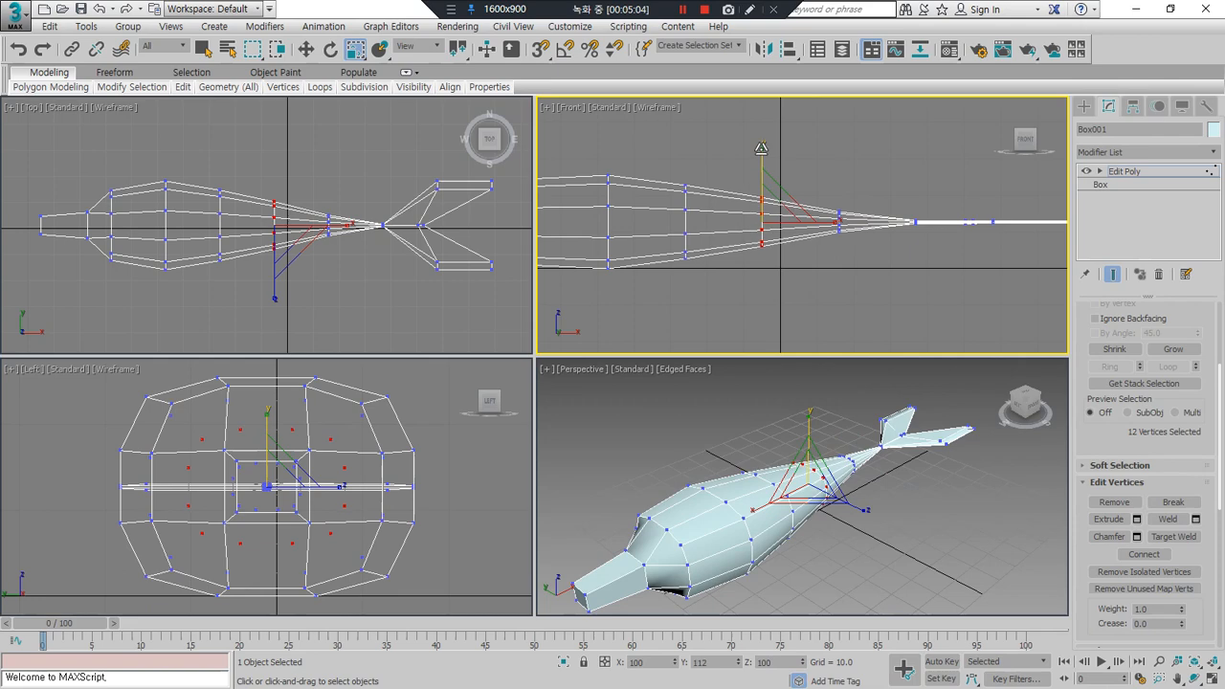
pyautogui.moveTo(859, 265); pyautogui.dragTo(841, 152)
pyautogui.click(889, 285)
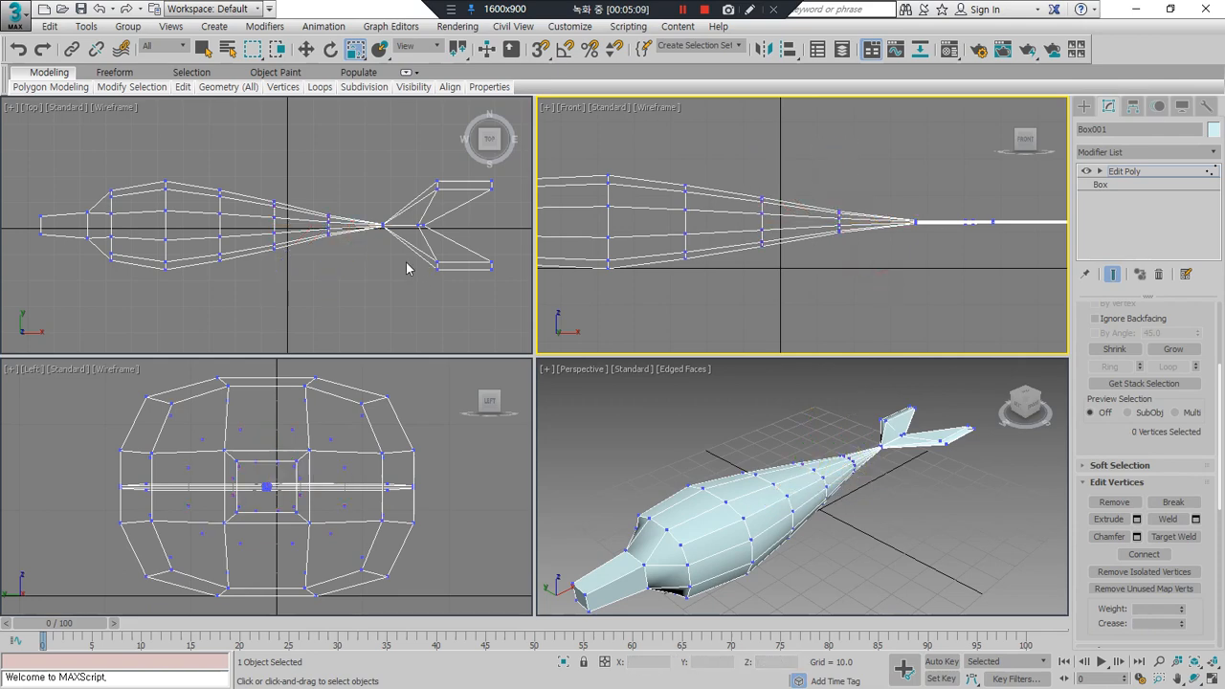
# Step: Move the front four of the tail's middle vertices along X toward the pinched ring in the Top viewport
pyautogui.scroll(3, 427, 212)
pyautogui.scroll(-1, 390, 211)
pyautogui.scroll(2, 376, 243)
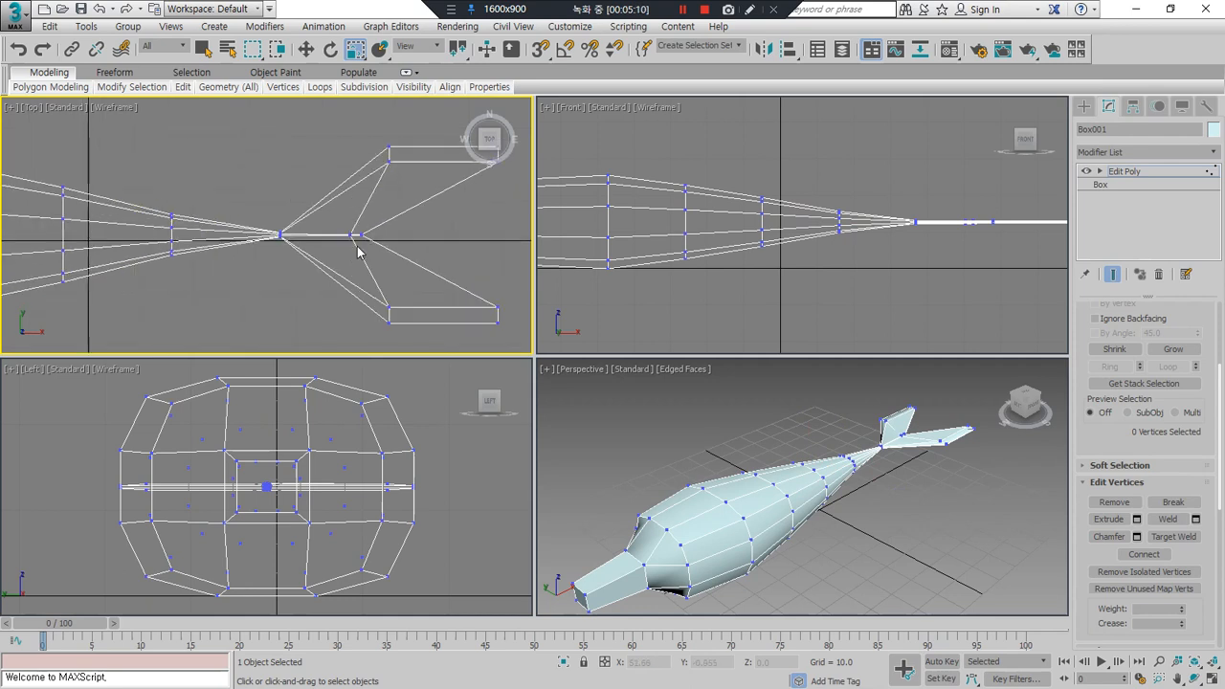
pyautogui.press('w')
pyautogui.moveTo(339, 224)
pyautogui.mouseDown()
pyautogui.moveTo(355, 251)
pyautogui.moveTo(357, 232)
pyautogui.mouseUp()
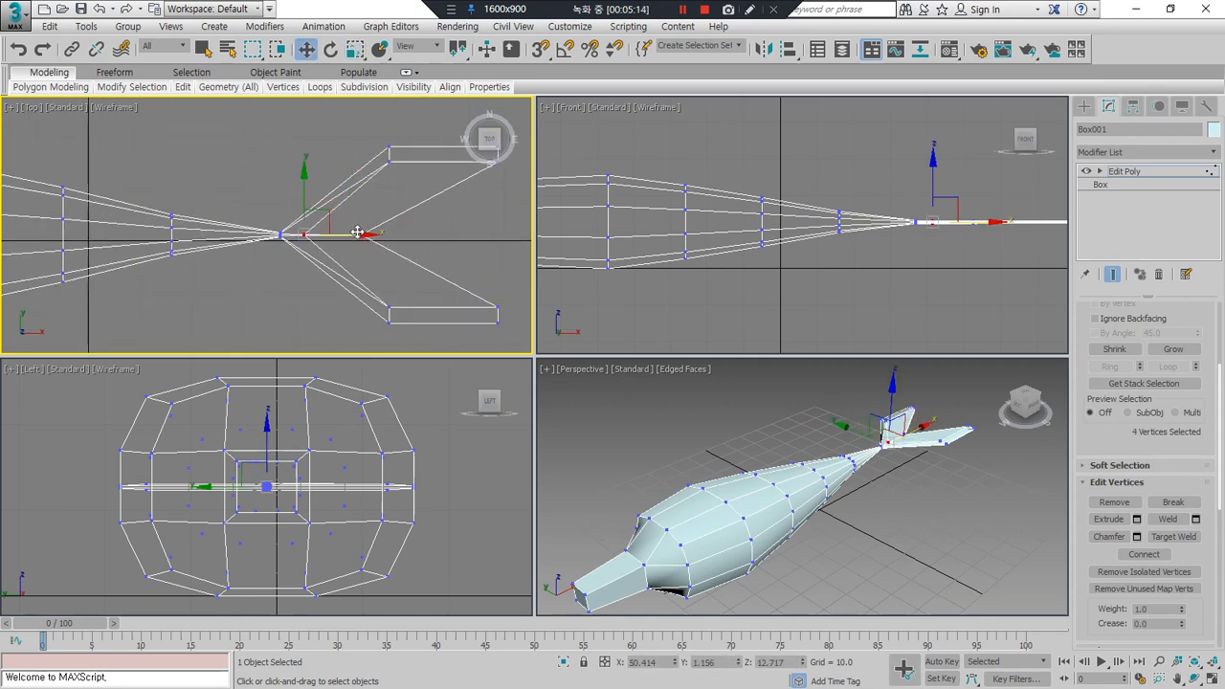
# Step: Scale the inner front corner vertices of both tail fins toward the centre line along Y
pyautogui.moveTo(394, 179); pyautogui.dragTo(383, 158)
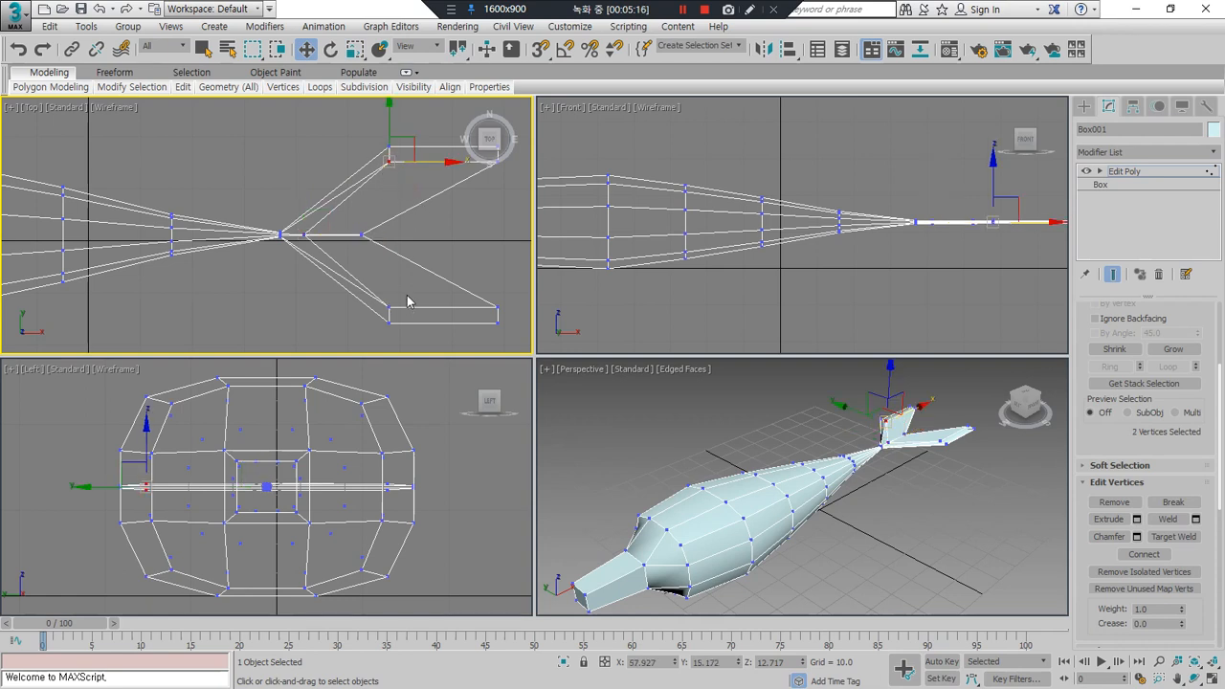
pyautogui.keyDown('ctrl'); pyautogui.moveTo(396, 302); pyautogui.dragTo(387, 316); pyautogui.keyUp('ctrl')
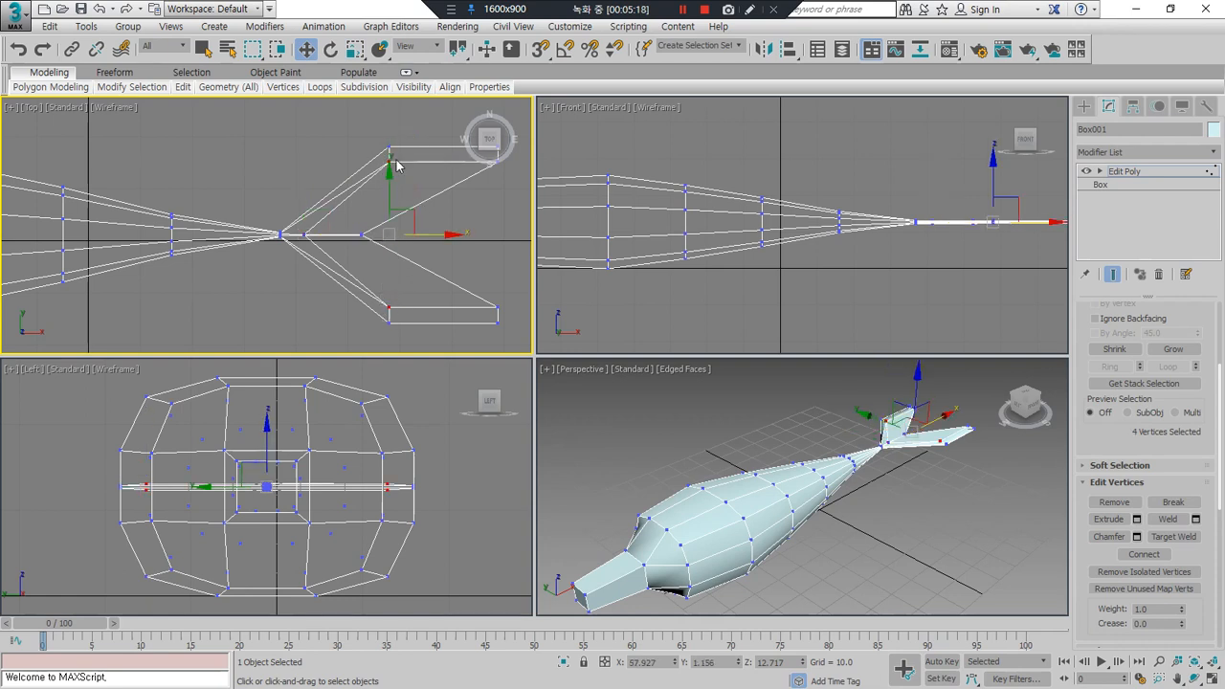
pyautogui.press('s')
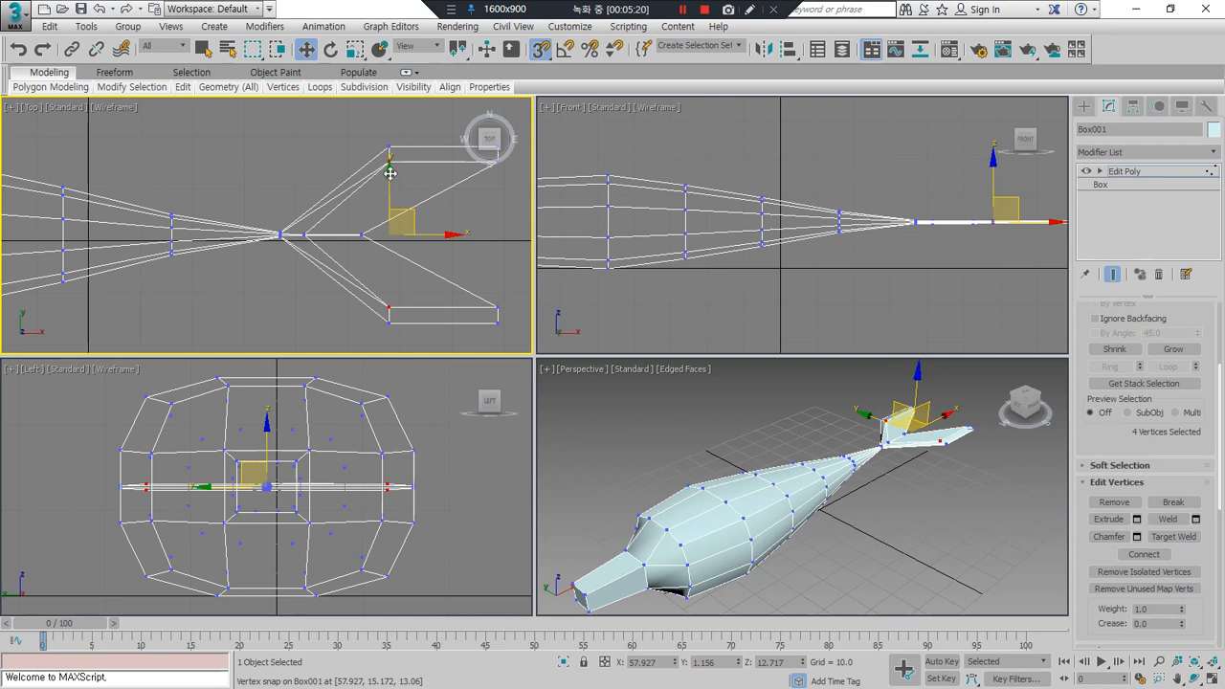
pyautogui.press('s')
pyautogui.press('r')
pyautogui.moveTo(390, 175); pyautogui.dragTo(399, 201)
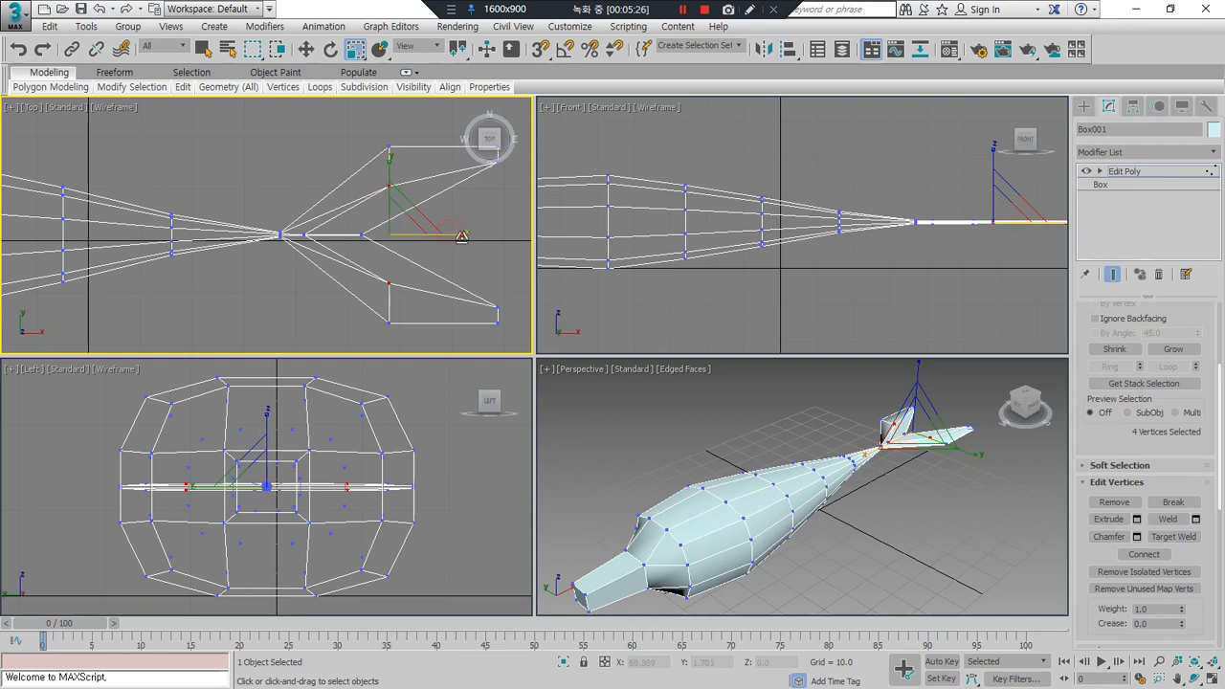
# Step: Scale all front corner vertices of both tail fins closer together along Y
pyautogui.moveTo(413, 344); pyautogui.dragTo(373, 268)
pyautogui.keyDown('ctrl'); pyautogui.moveTo(400, 203); pyautogui.dragTo(359, 106); pyautogui.keyUp('ctrl')
pyautogui.moveTo(391, 166); pyautogui.dragTo(393, 174)
pyautogui.click(437, 216)
# Step: Collapse the rear end vertices of each tail fin along Y into a pointed tip
pyautogui.moveTo(436, 217); pyautogui.dragTo(307, 236, button='middle')
pyautogui.moveTo(395, 206); pyautogui.dragTo(358, 157)
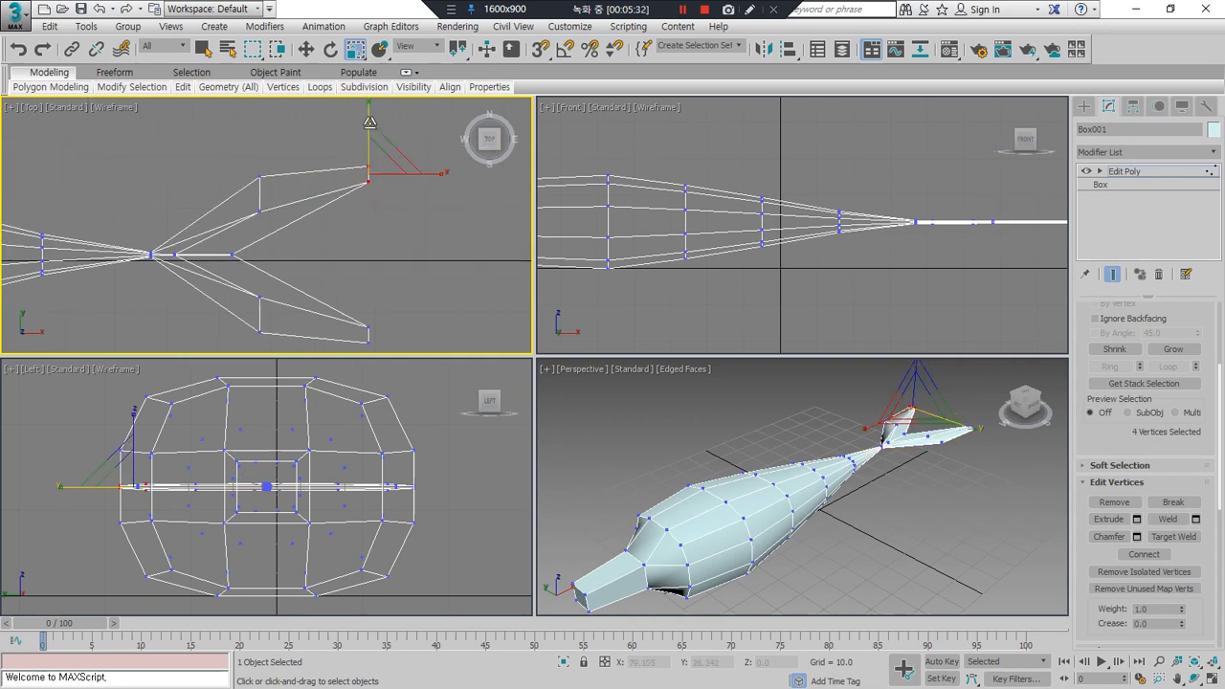
pyautogui.moveTo(370, 115); pyautogui.dragTo(371, 276)
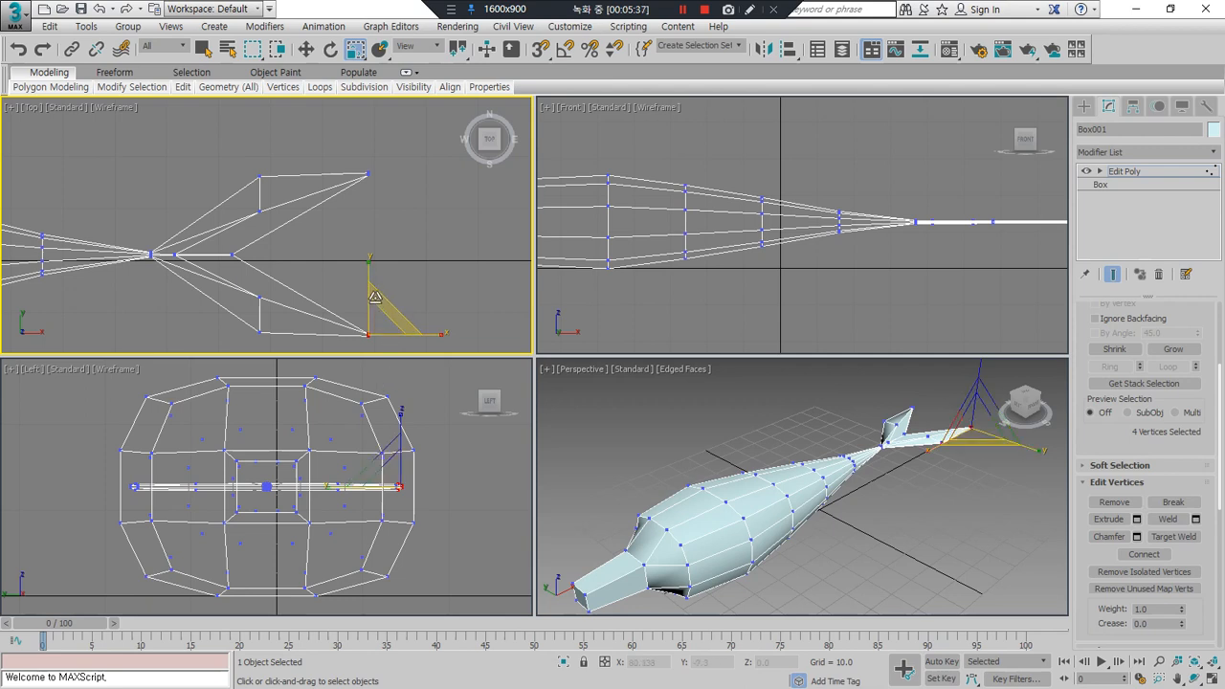
# Step: Pull the front corner vertices of both tail fins slightly further inward along Y and clear the selection
pyautogui.moveTo(284, 324); pyautogui.dragTo(244, 277)
pyautogui.keyDown('ctrl'); pyautogui.moveTo(278, 134); pyautogui.dragTo(260, 191); pyautogui.keyUp('ctrl')
pyautogui.click(350, 282)
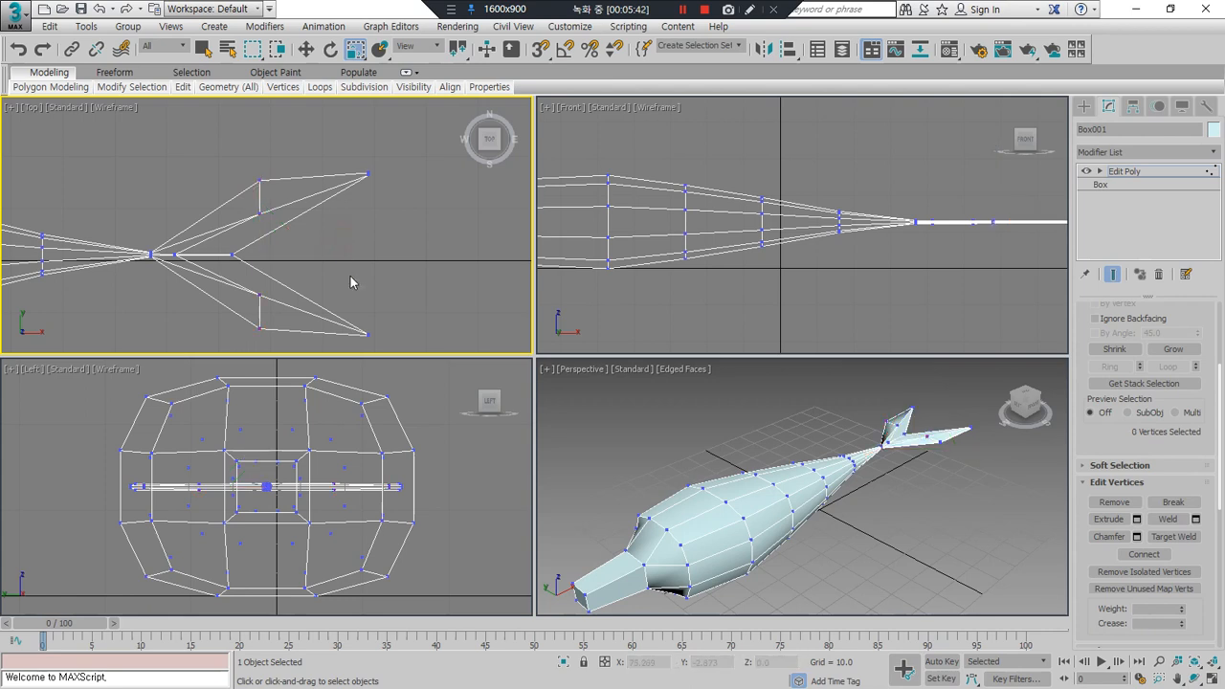
# Step: Undo the recent vertex edits on both tail fins and the middle notch, back to the rectangular rear fin sections
pyautogui.hotkey('ctrl', 'z')
pyautogui.hotkey('ctrl', 'z')
pyautogui.hotkey('ctrl', 'z')
pyautogui.hotkey('ctrl', 'z')
pyautogui.hotkey('ctrl', 'z')
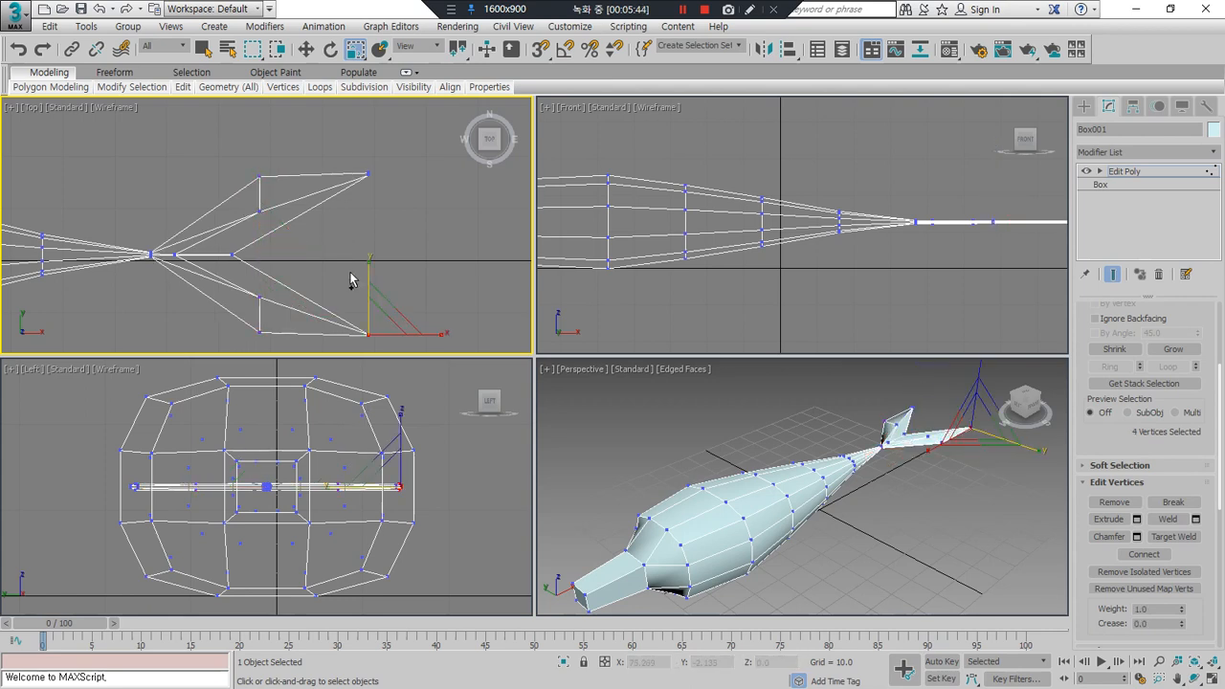
pyautogui.hotkey('ctrl', 'z')
pyautogui.hotkey('ctrl', 'z')
pyautogui.hotkey('ctrl', 'z')
pyautogui.hotkey('ctrl', 'z')
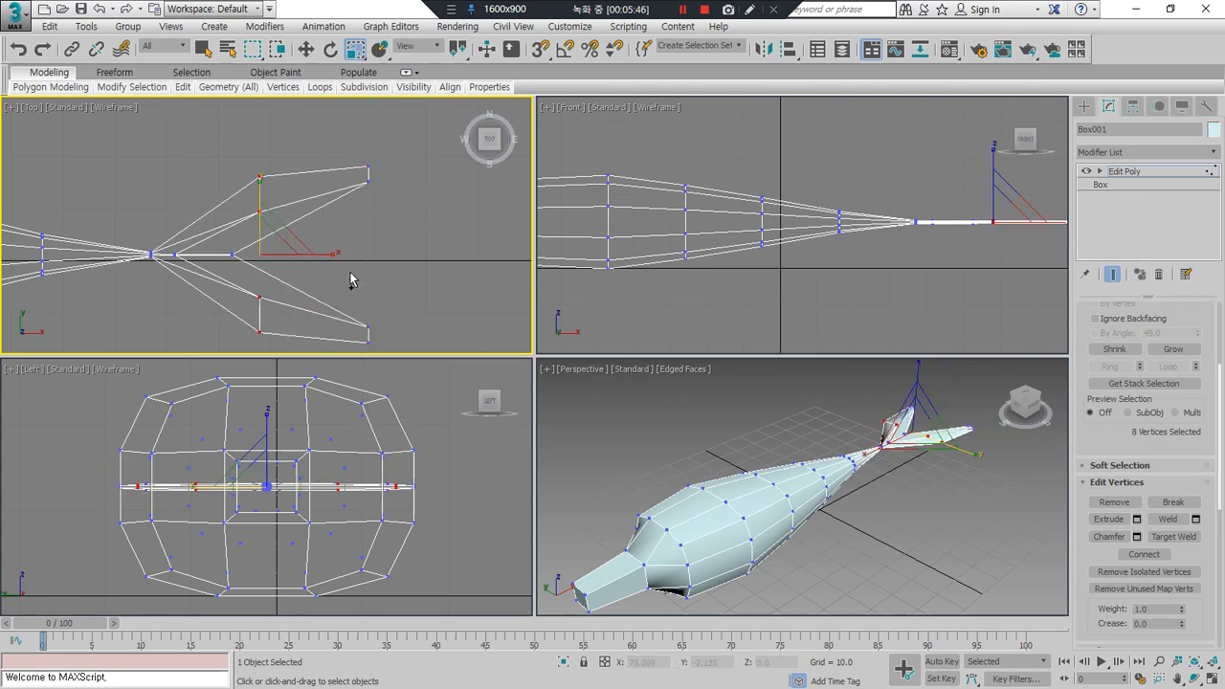
pyautogui.hotkey('ctrl', 'z')
pyautogui.hotkey('ctrl', 'z')
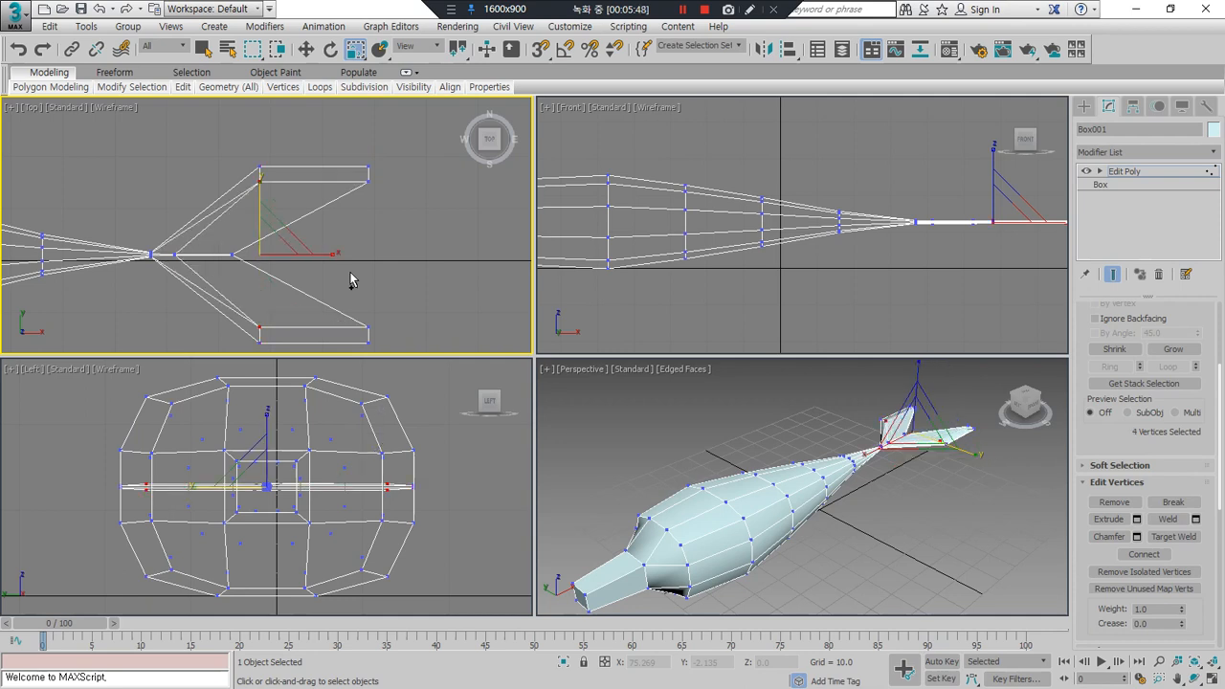
# Step: Scale the vertices at the middle notch between the tail fins apart along Y and clear the selection
pyautogui.moveTo(250, 271); pyautogui.dragTo(228, 234)
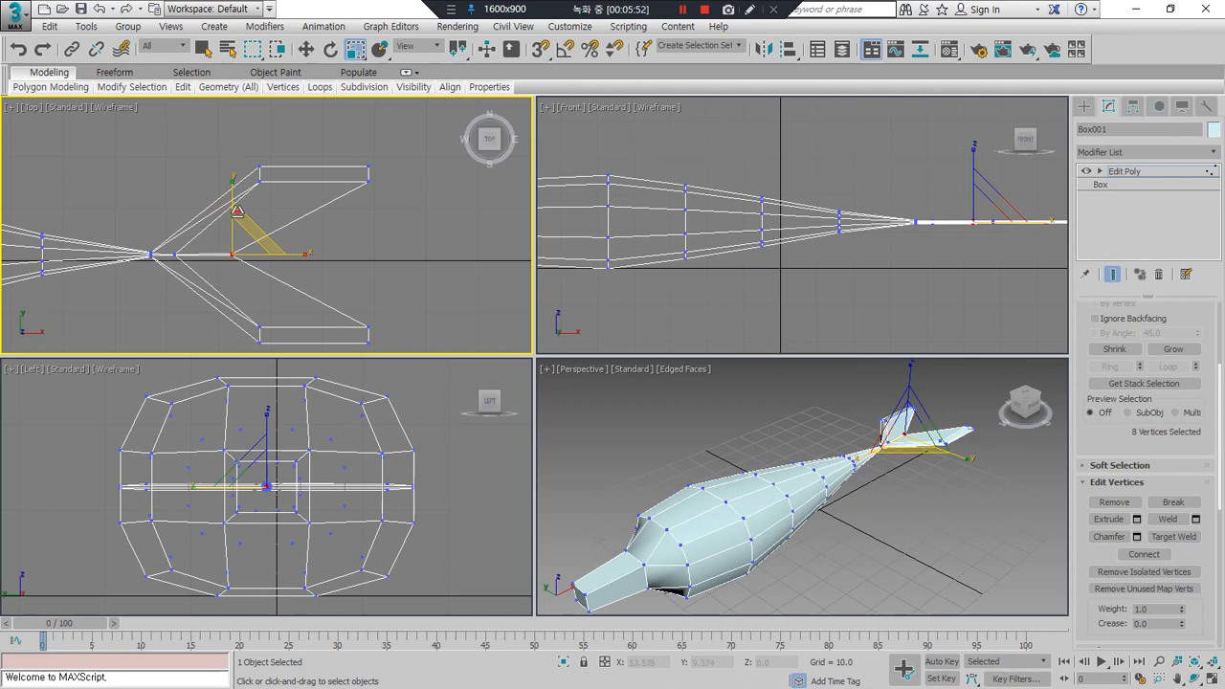
pyautogui.moveTo(232, 194); pyautogui.dragTo(226, 161)
pyautogui.moveTo(236, 207); pyautogui.dragTo(222, 19)
pyautogui.click(302, 231)
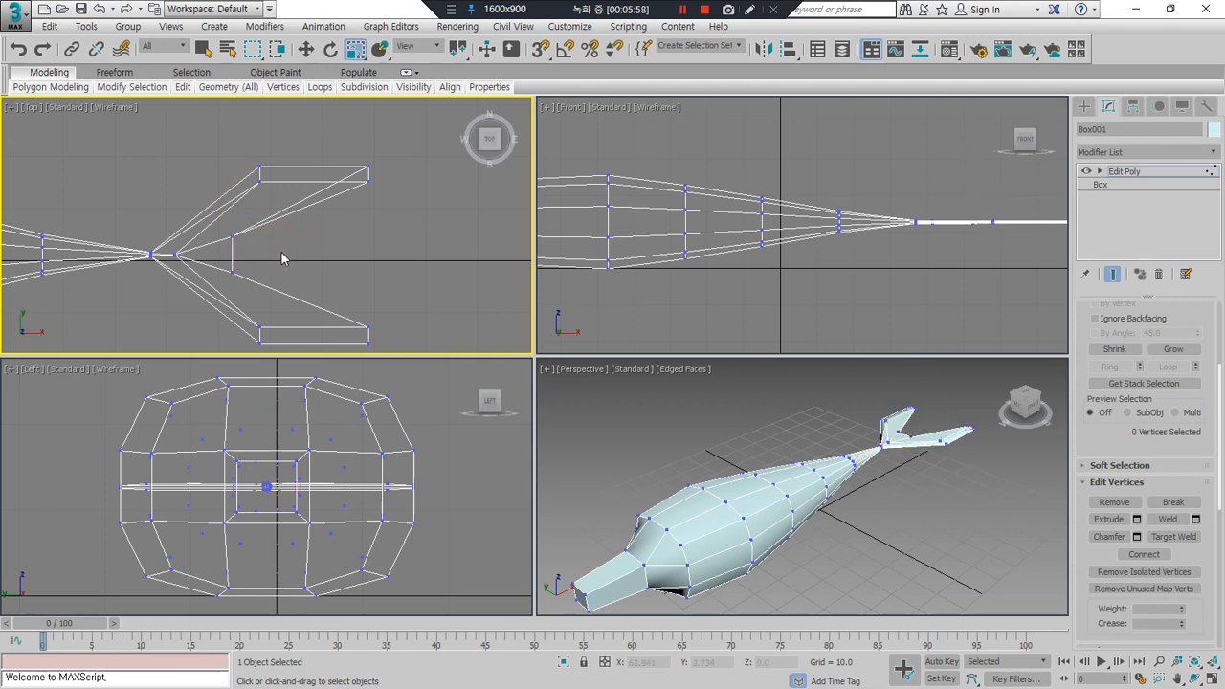
pyautogui.scroll(1, 289, 285)
pyautogui.scroll(-1, 341, 259)
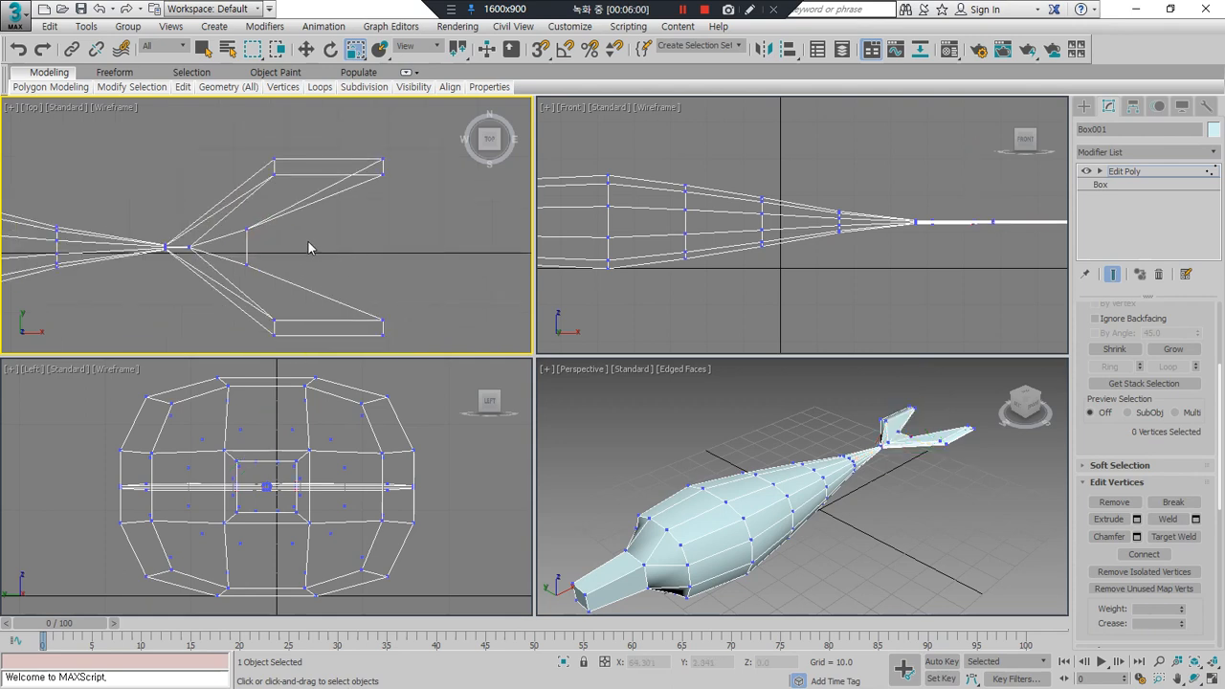
# Step: Move the middle notch vertices of the tail about 5.6 units backward along X and clear the selection
pyautogui.moveTo(264, 266); pyautogui.dragTo(229, 208)
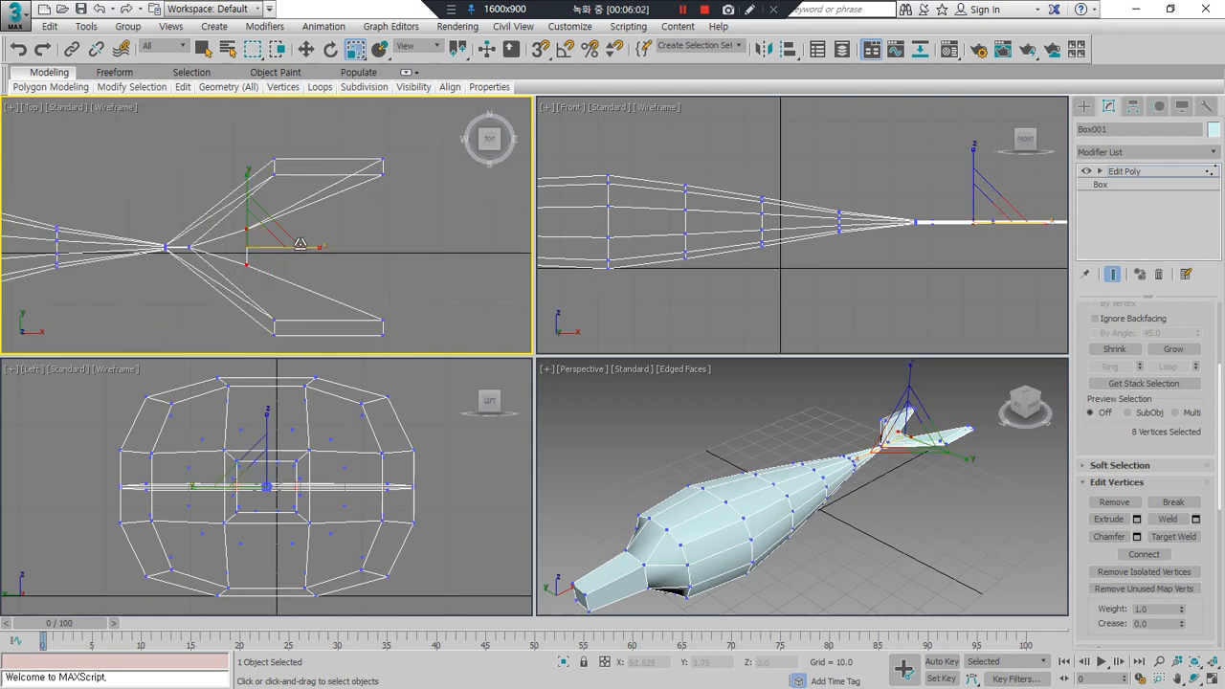
pyautogui.press('w')
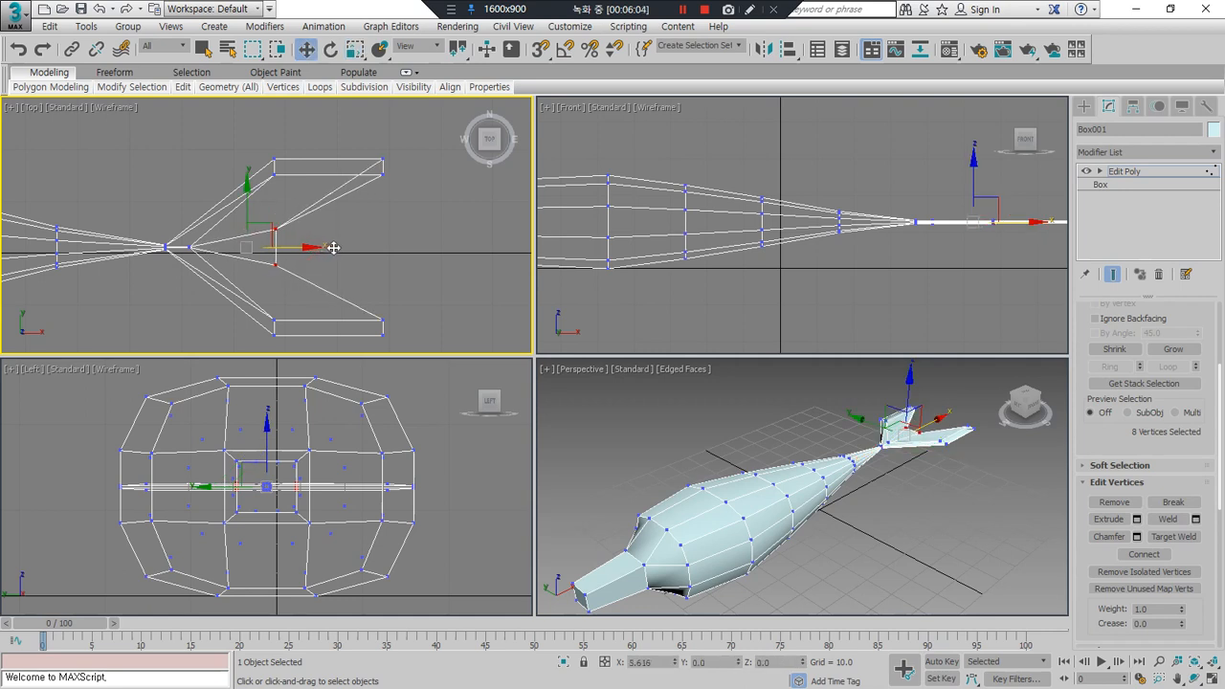
pyautogui.click(414, 249)
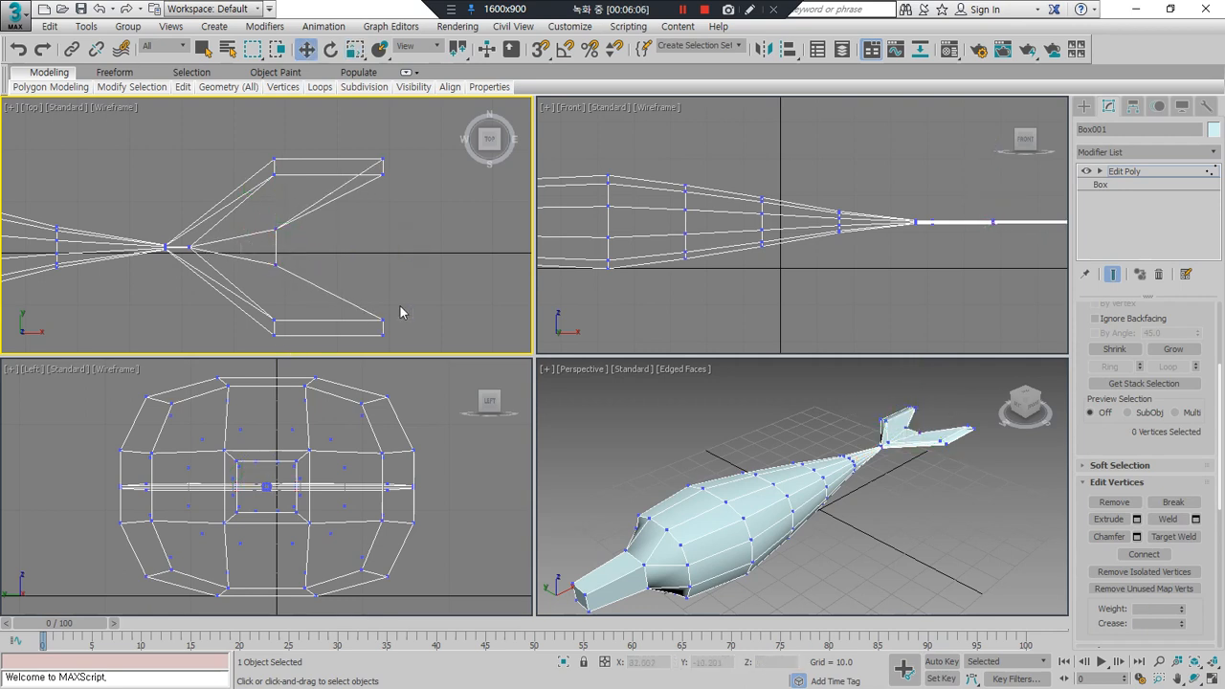
pyautogui.moveTo(398, 305); pyautogui.dragTo(379, 354)
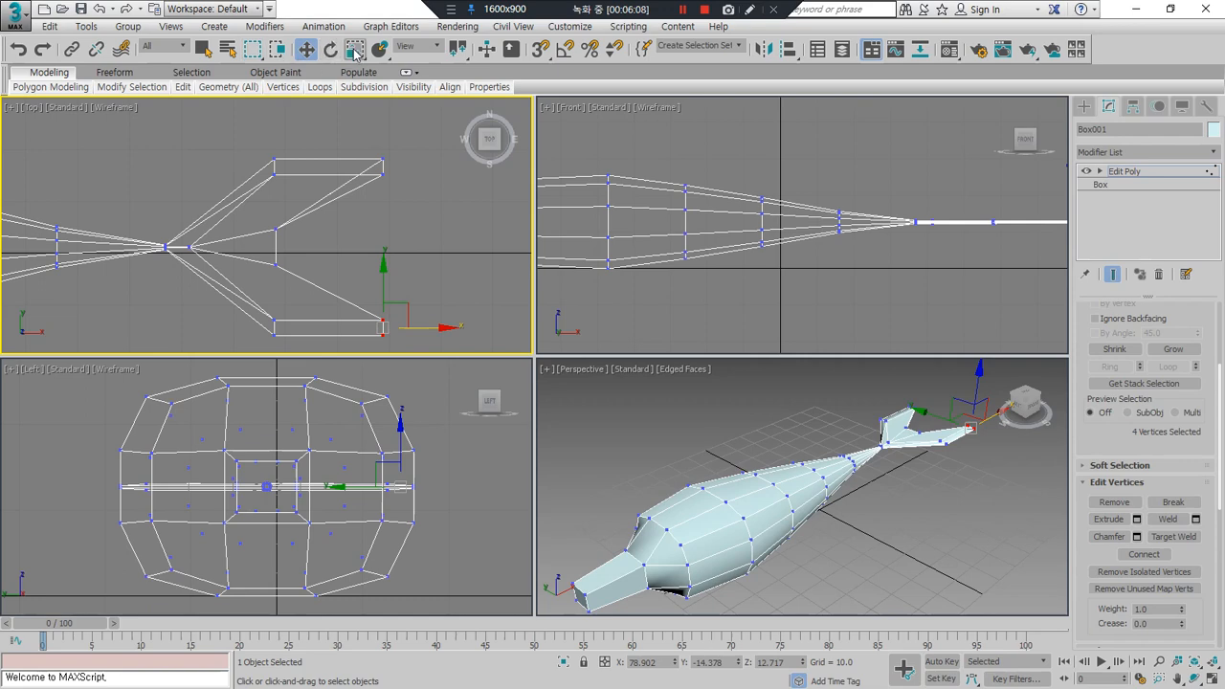
pyautogui.click(391, 238)
pyautogui.click(724, 293)
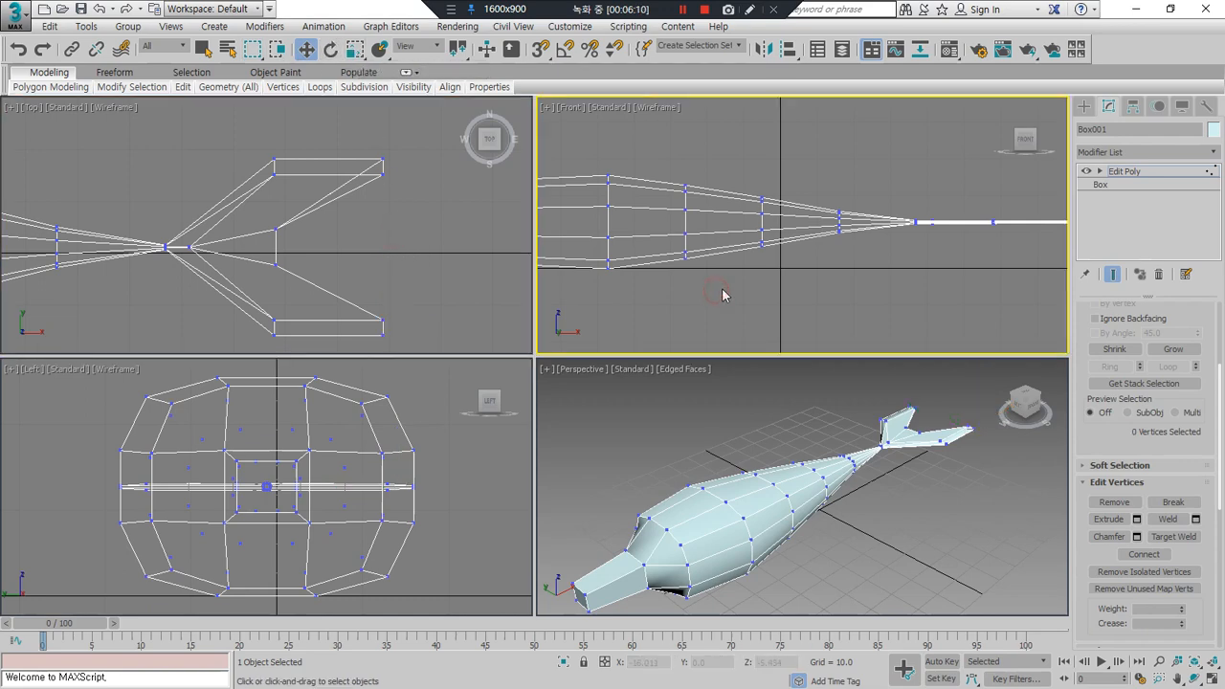
pyautogui.scroll(-3, 807, 312)
pyautogui.moveTo(972, 305); pyautogui.dragTo(781, 322)
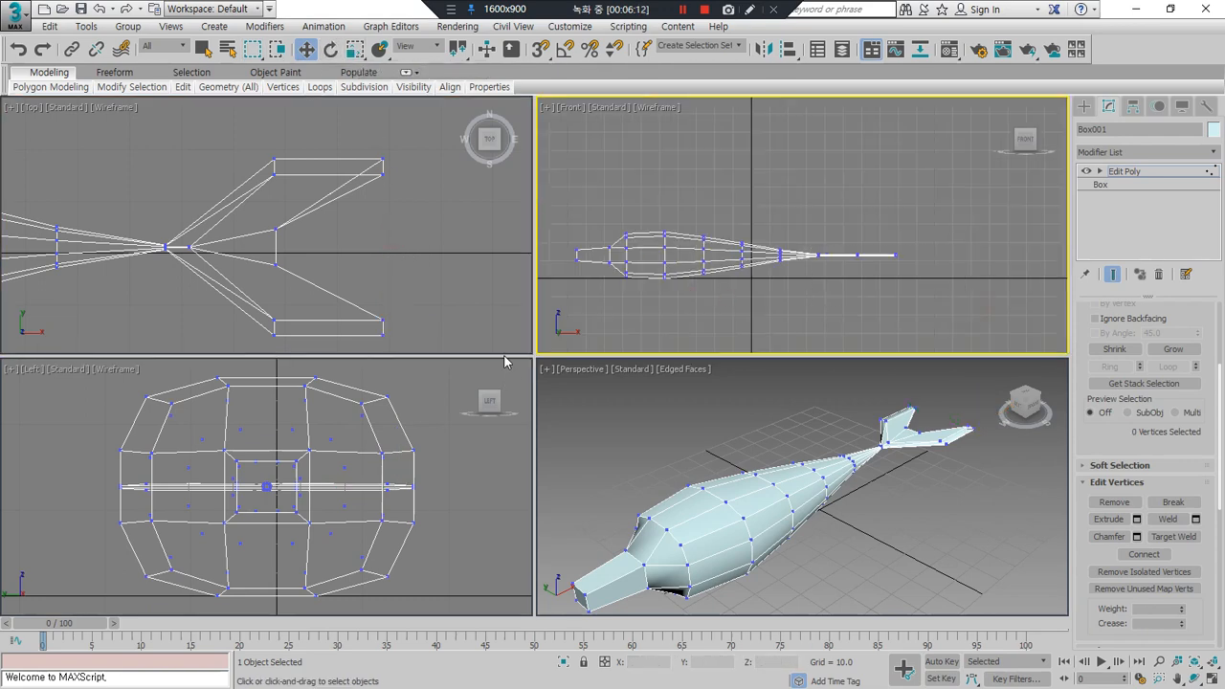
pyautogui.hotkey('ctrl', 'shift', 'z')
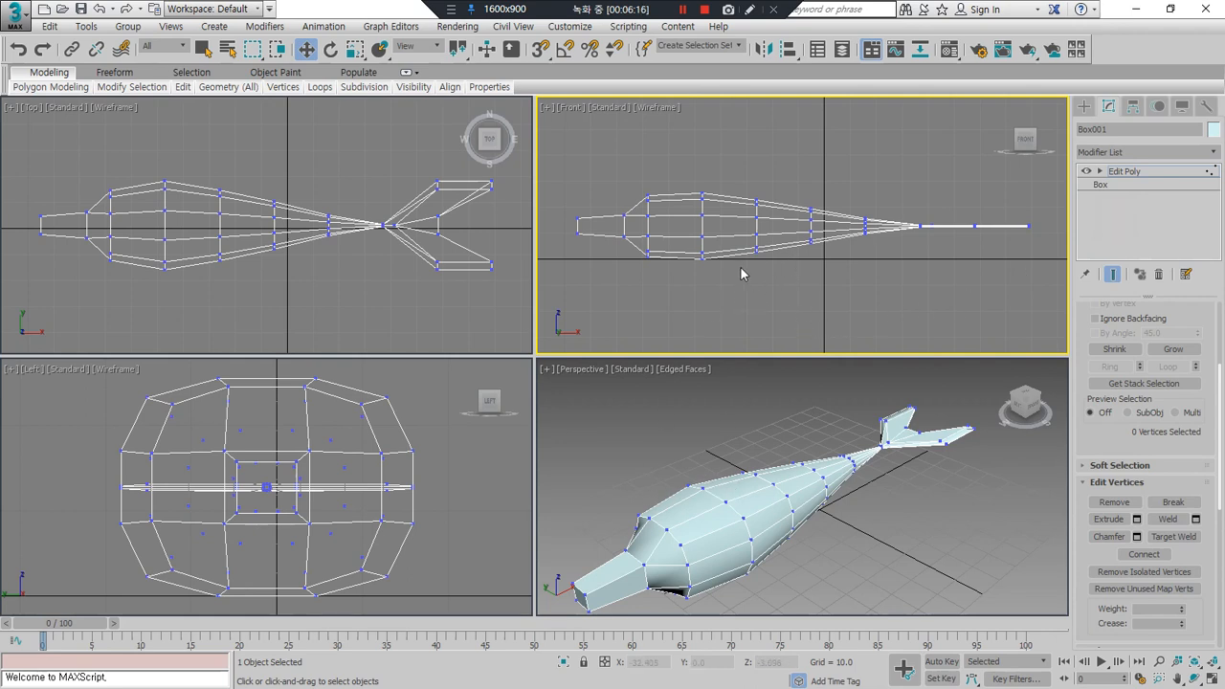
# Step: Switch to polygon editing and select the top centre polygon of the back, just behind the body's widest section
pyautogui.scroll(3, 1153, 412)
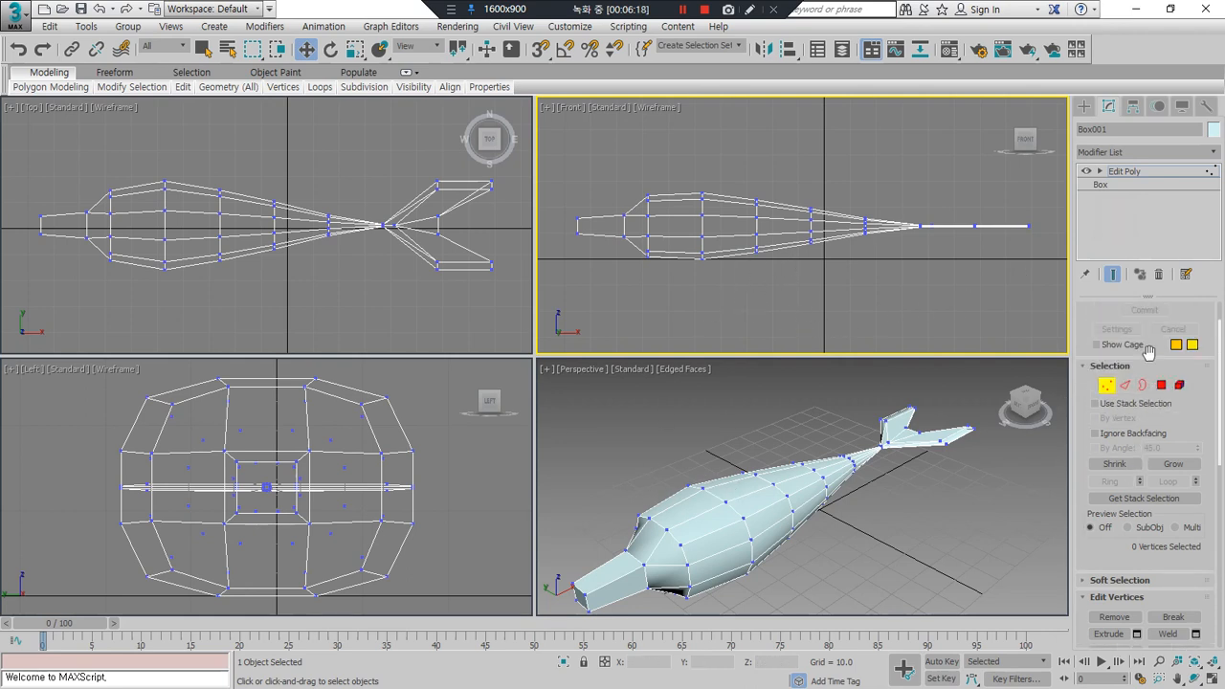
pyautogui.click(1161, 409)
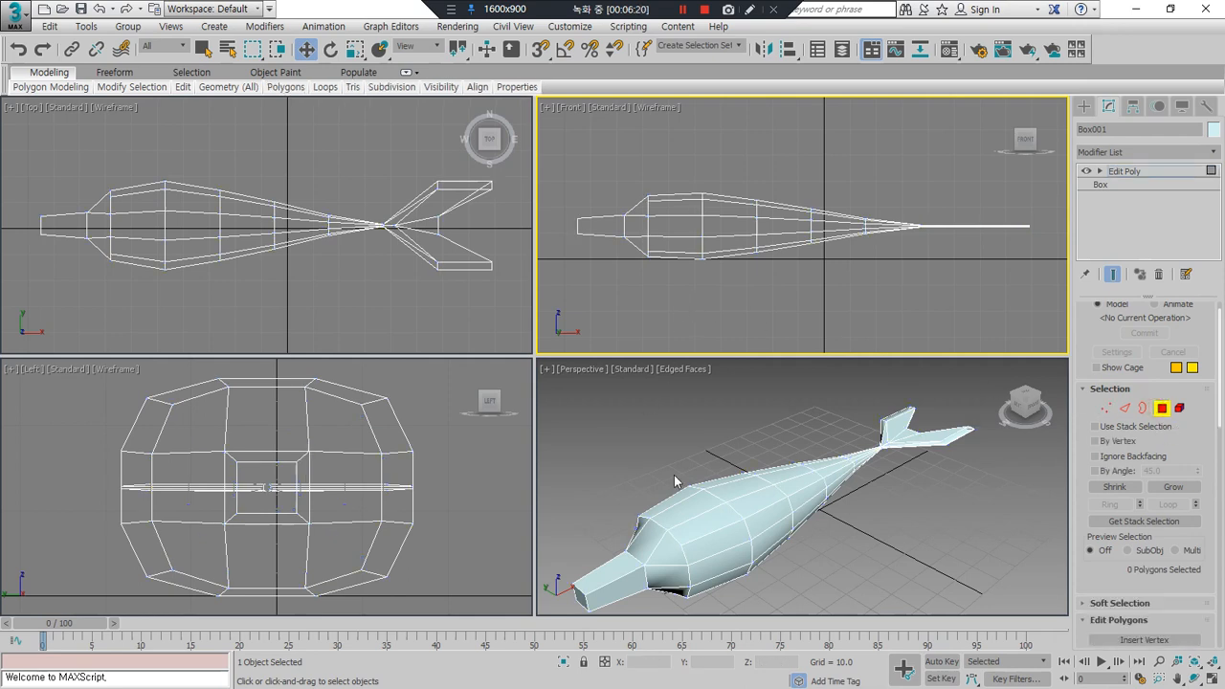
pyautogui.click(729, 491)
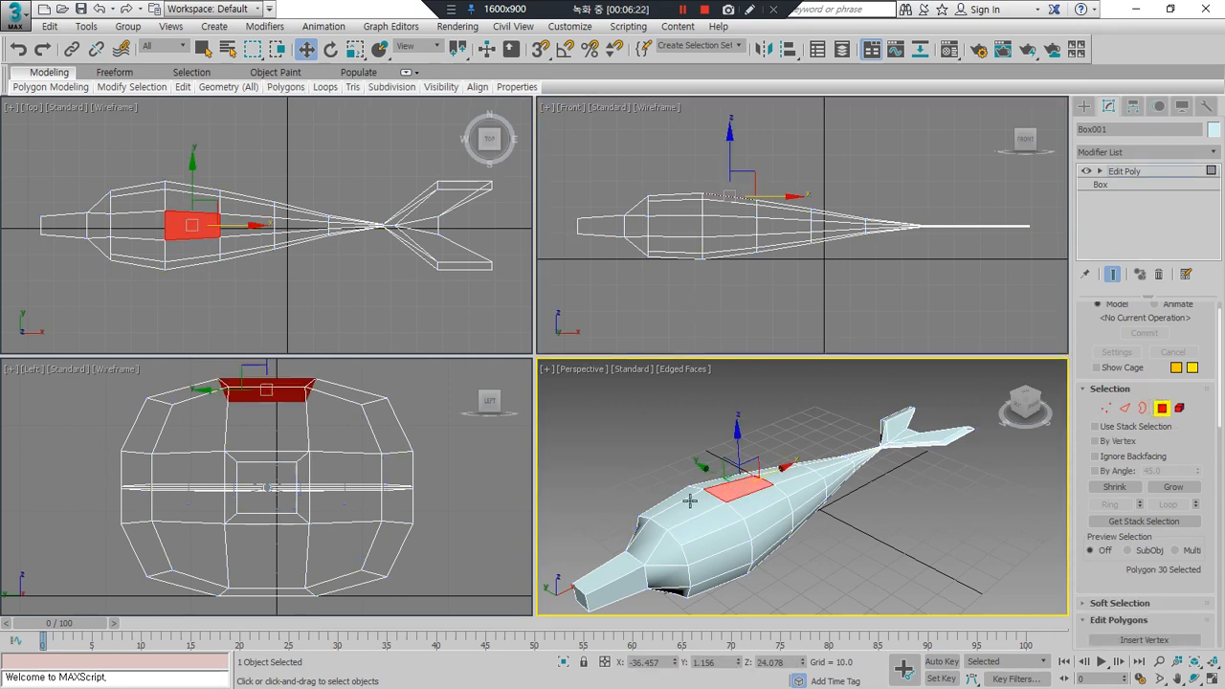
pyautogui.click(689, 500)
pyautogui.click(755, 485)
pyautogui.scroll(-5, 1075, 560)
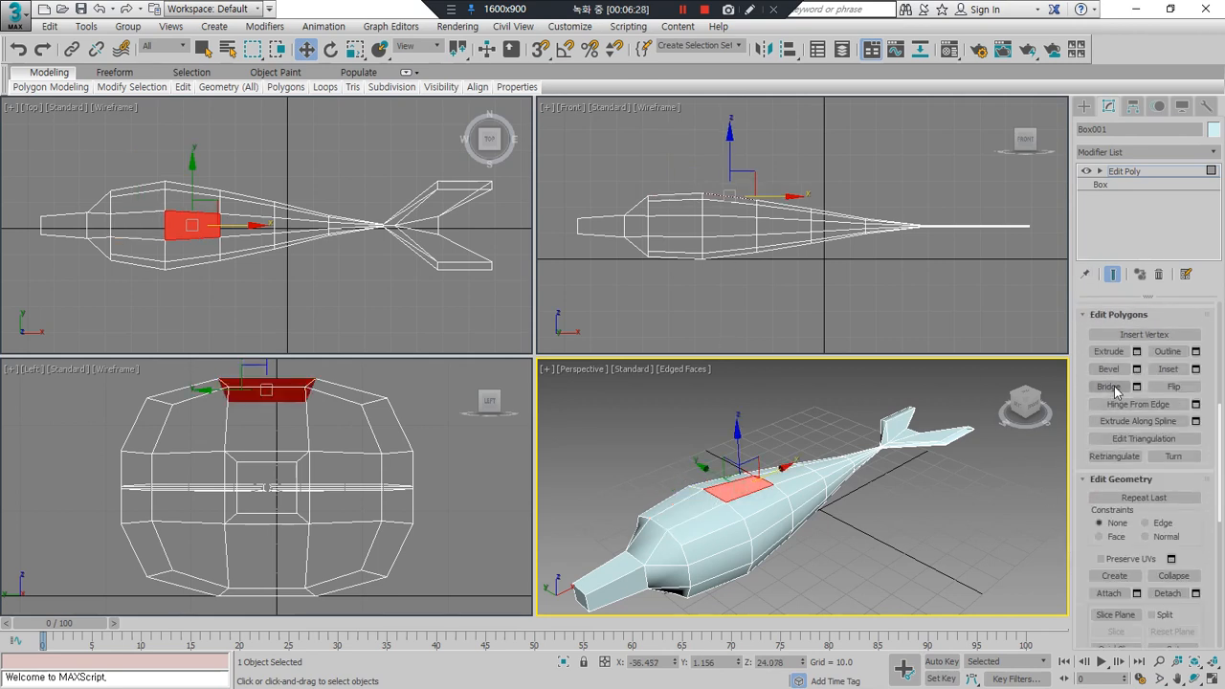
# Step: Try to extrude the selected back polygon upward into a tall block
pyautogui.click(1108, 368)
pyautogui.click(1108, 351)
pyautogui.moveTo(739, 478); pyautogui.dragTo(744, 402)
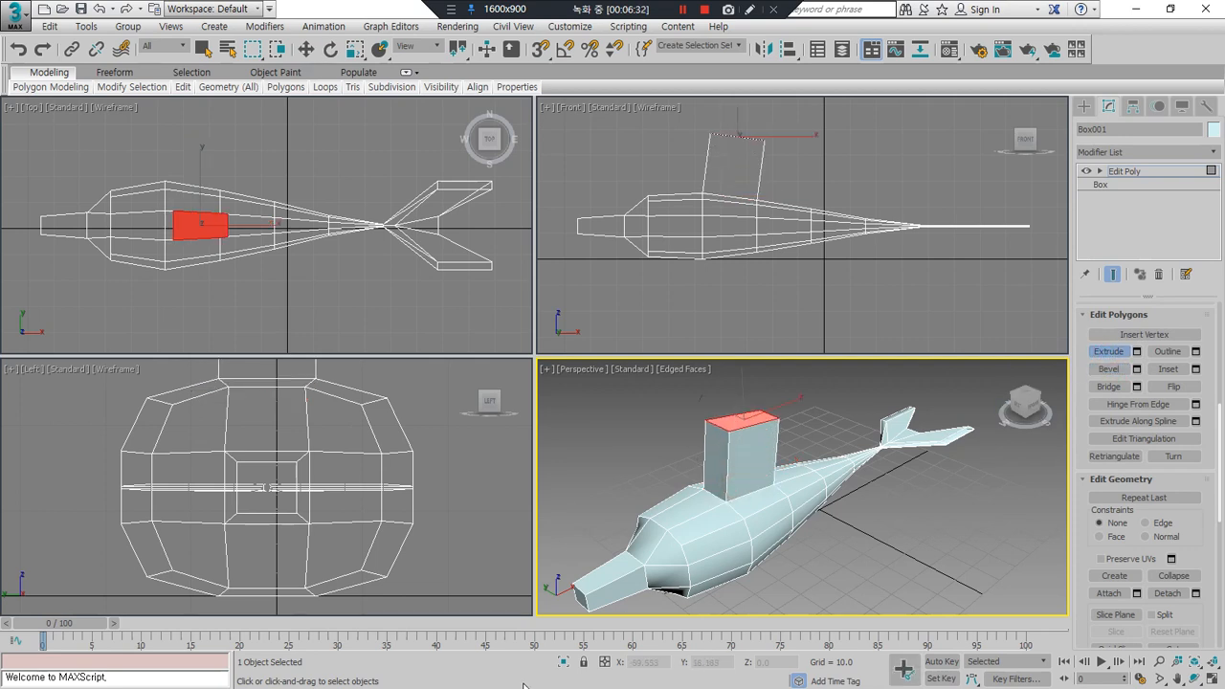
pyautogui.click(1108, 368)
pyautogui.hotkey('ctrl', 'z')
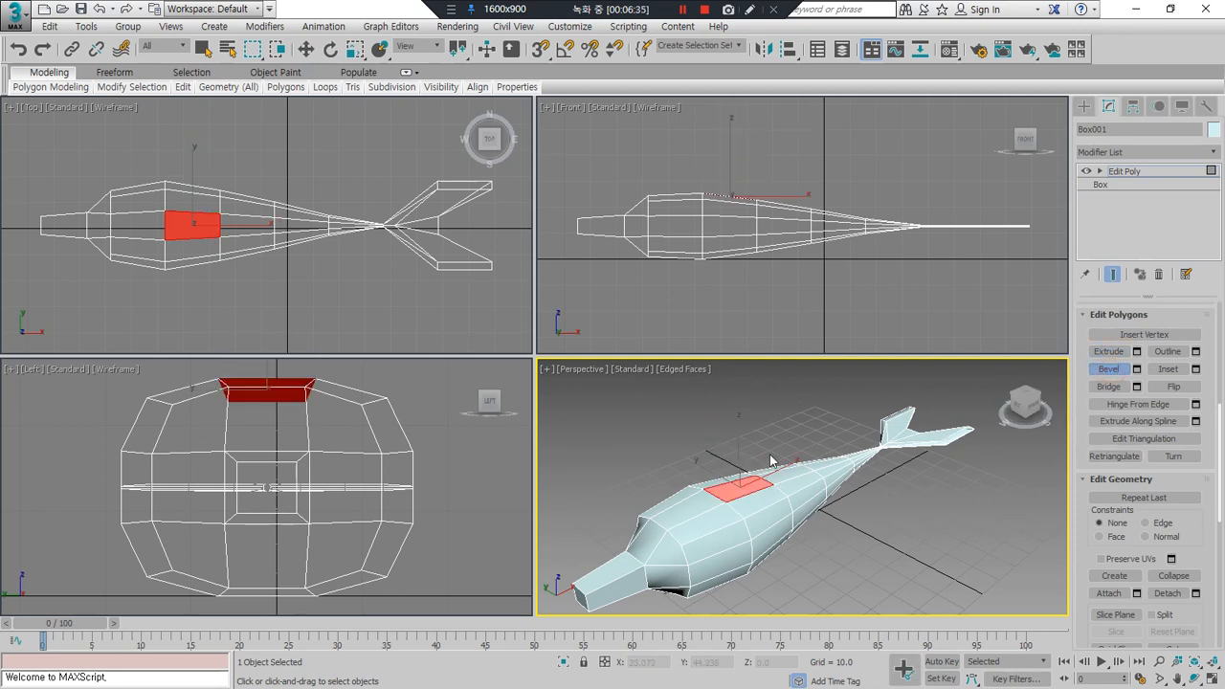
pyautogui.moveTo(746, 485); pyautogui.dragTo(748, 462)
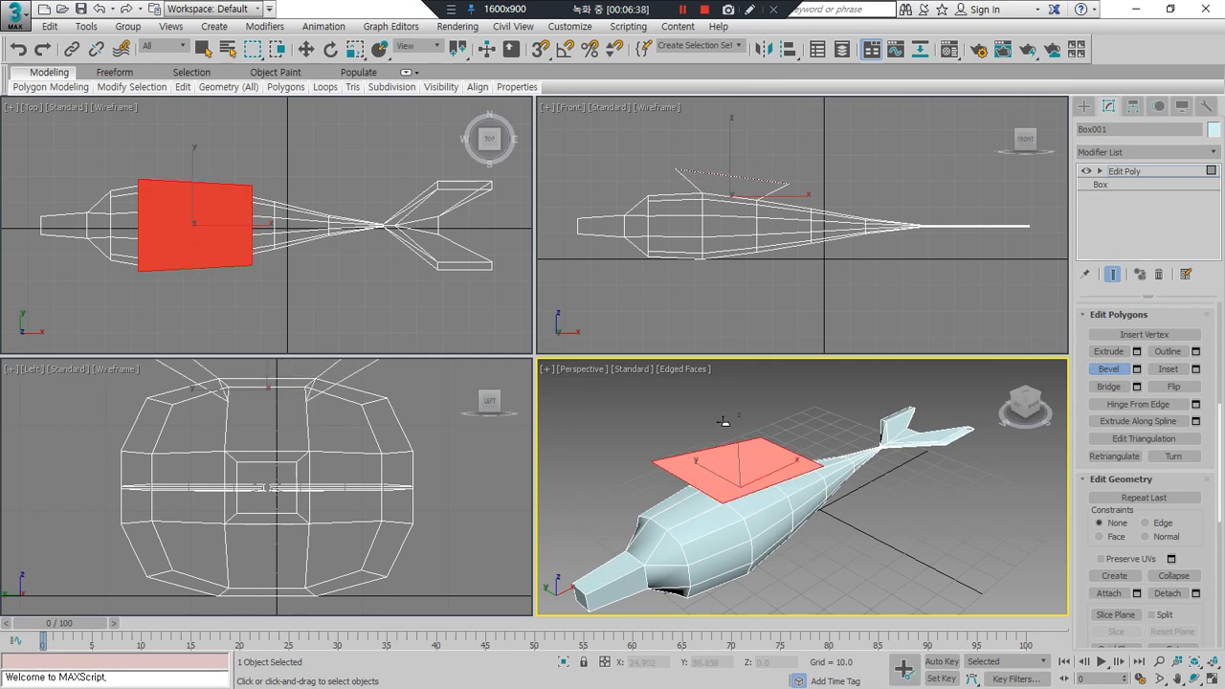
pyautogui.scroll(-3, 732, 444)
pyautogui.scroll(1, 732, 444)
pyautogui.rightClick(273, 446)
pyautogui.scroll(-2, 273, 446)
pyautogui.moveTo(272, 465); pyautogui.dragTo(279, 538, button='middle')
pyautogui.moveTo(290, 280); pyautogui.dragTo(311, 267, button='middle')
pyautogui.moveTo(679, 228); pyautogui.dragTo(692, 254, button='middle')
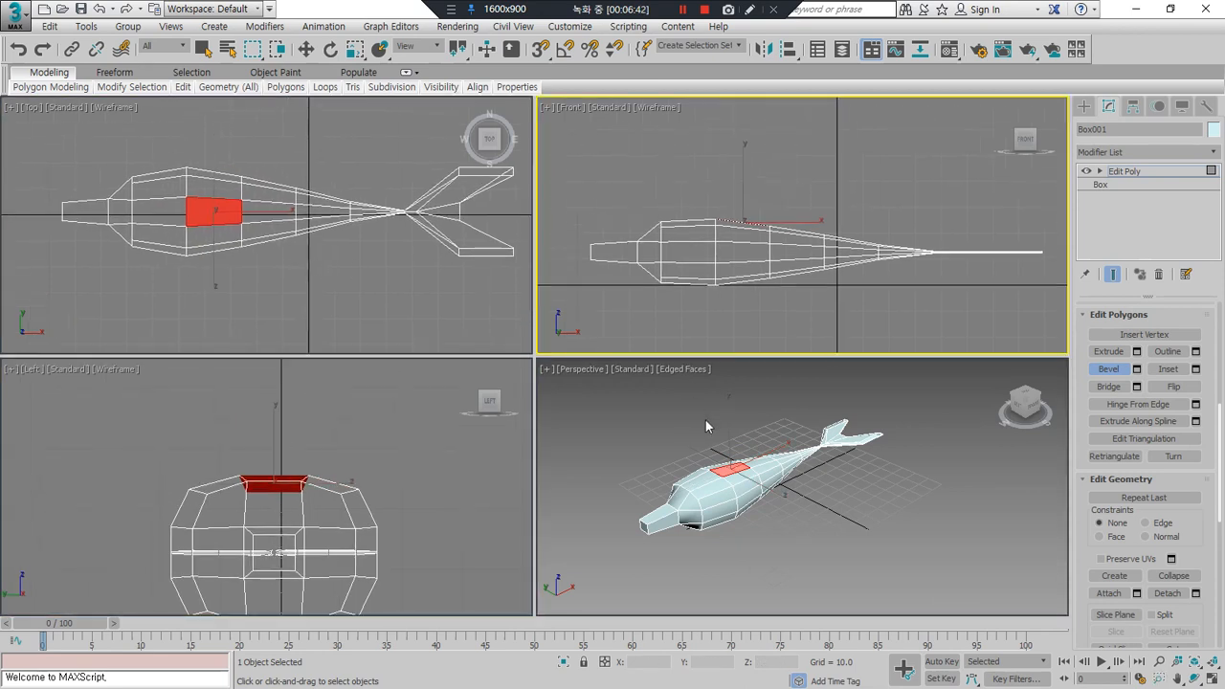
# Step: Bevel the selected back polygon upward twice, narrowing it each time, to form a two-level dorsal fin
pyautogui.scroll(5, 745, 500)
pyautogui.moveTo(748, 507); pyautogui.dragTo(748, 486)
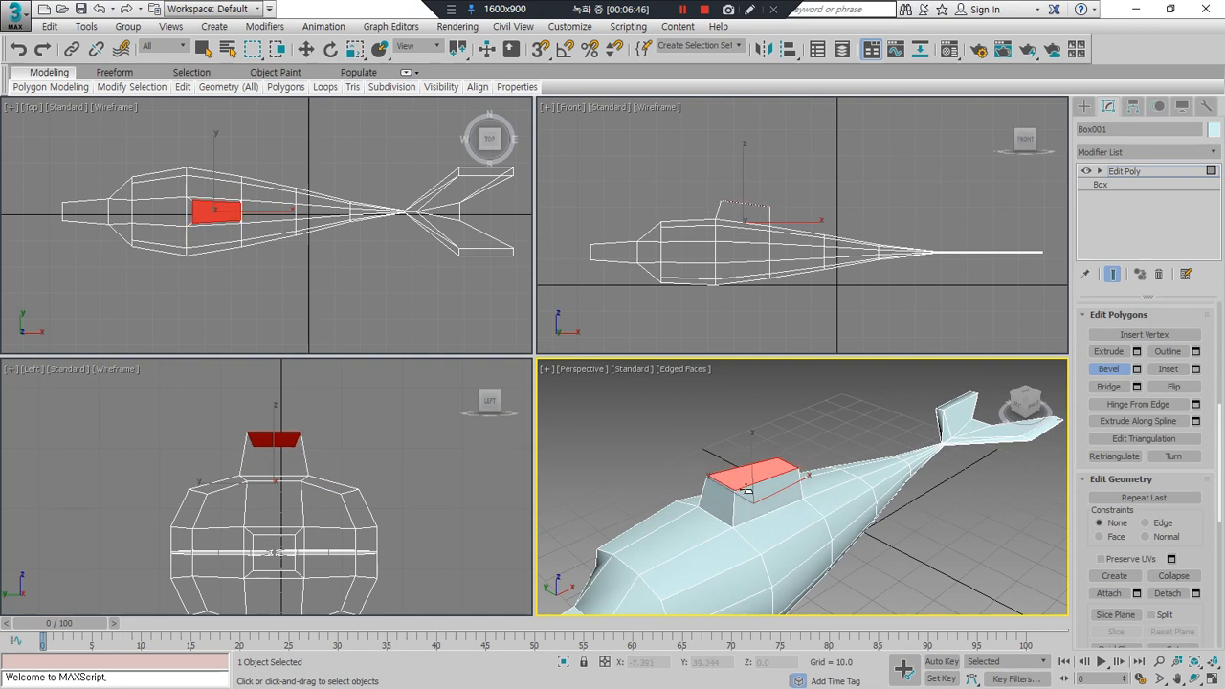
pyautogui.click(748, 492)
pyautogui.moveTo(750, 478); pyautogui.dragTo(752, 456)
pyautogui.click(749, 467)
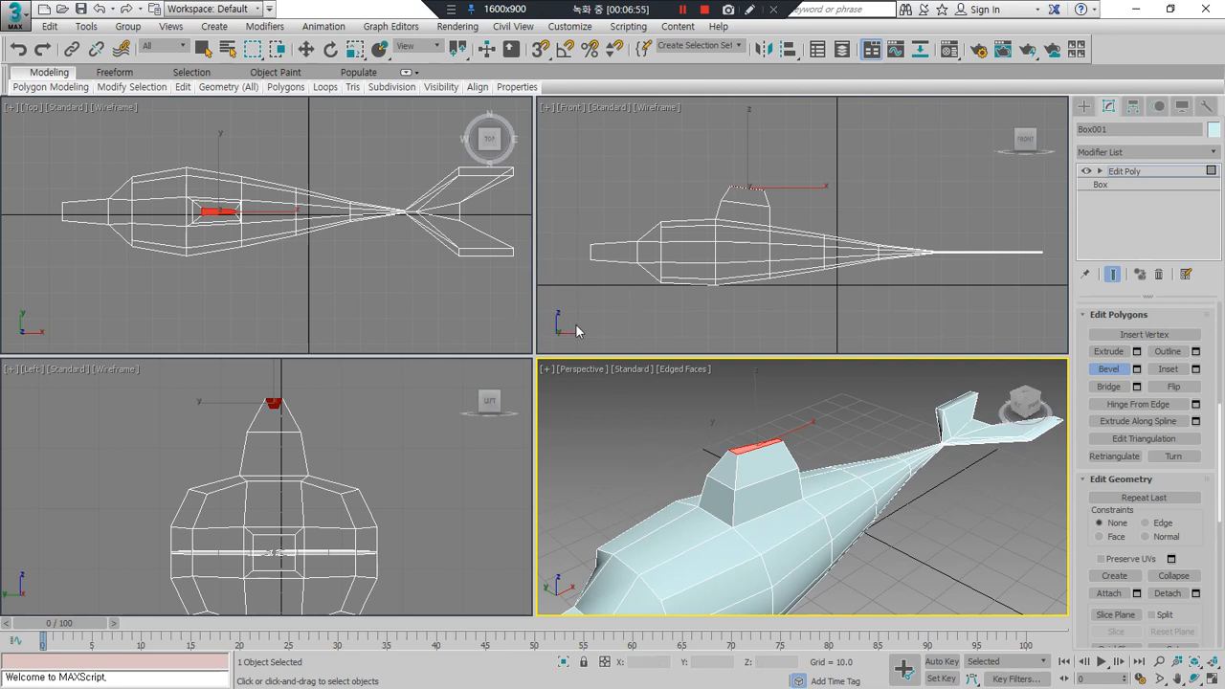
# Step: Scale the dorsal fin's upper vertices narrower across its width in the Left view, collapsing the top row into a thin edge
pyautogui.click(757, 171)
pyautogui.press('w')
pyautogui.click(380, 430)
pyautogui.press('1')
pyautogui.scroll(2, 313, 458)
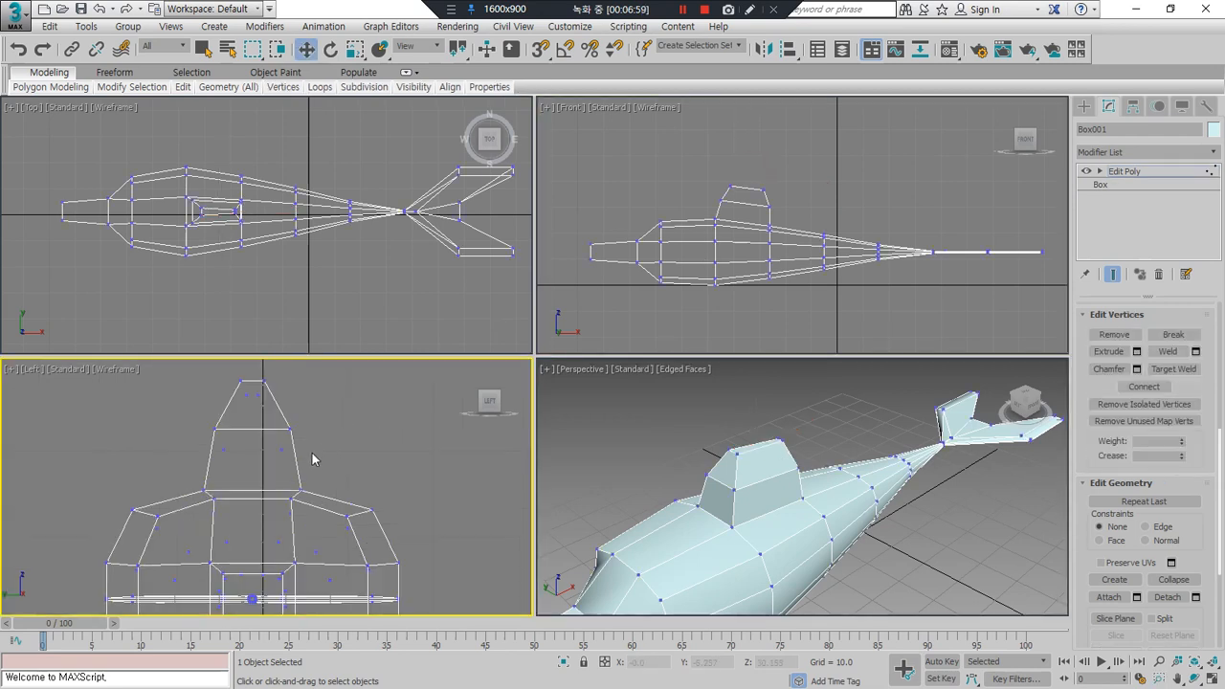
pyautogui.moveTo(176, 366); pyautogui.dragTo(176, 367)
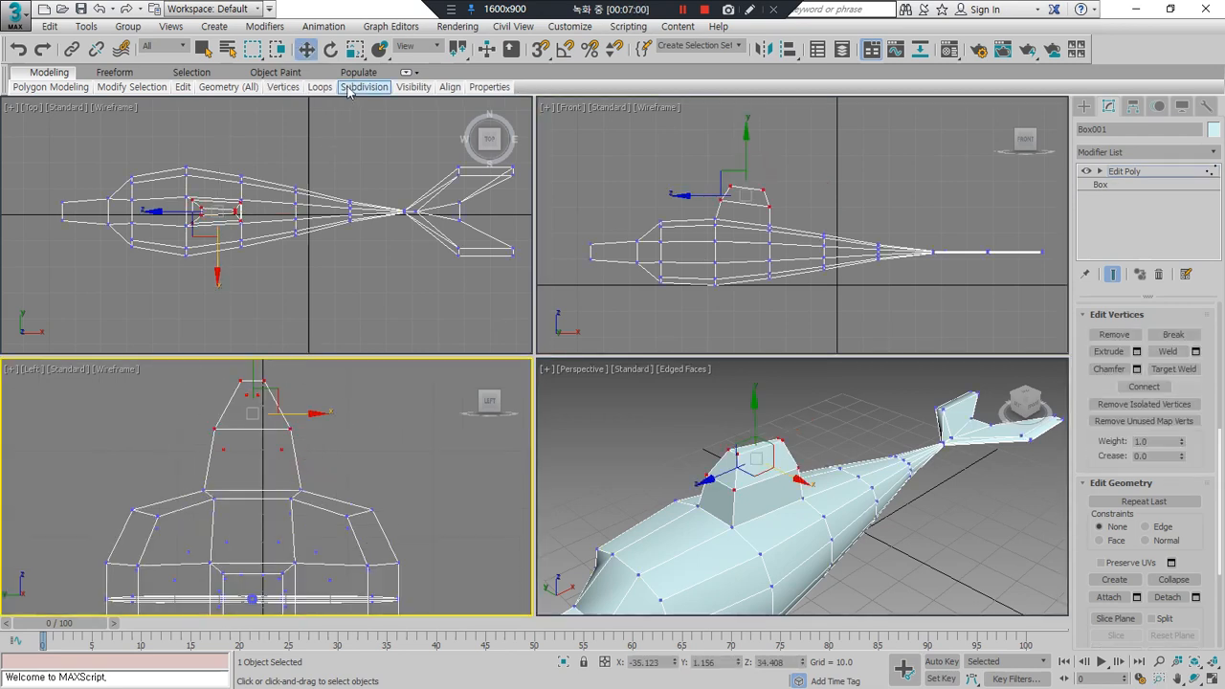
pyautogui.click(352, 49)
pyautogui.moveTo(302, 418); pyautogui.dragTo(65, 347)
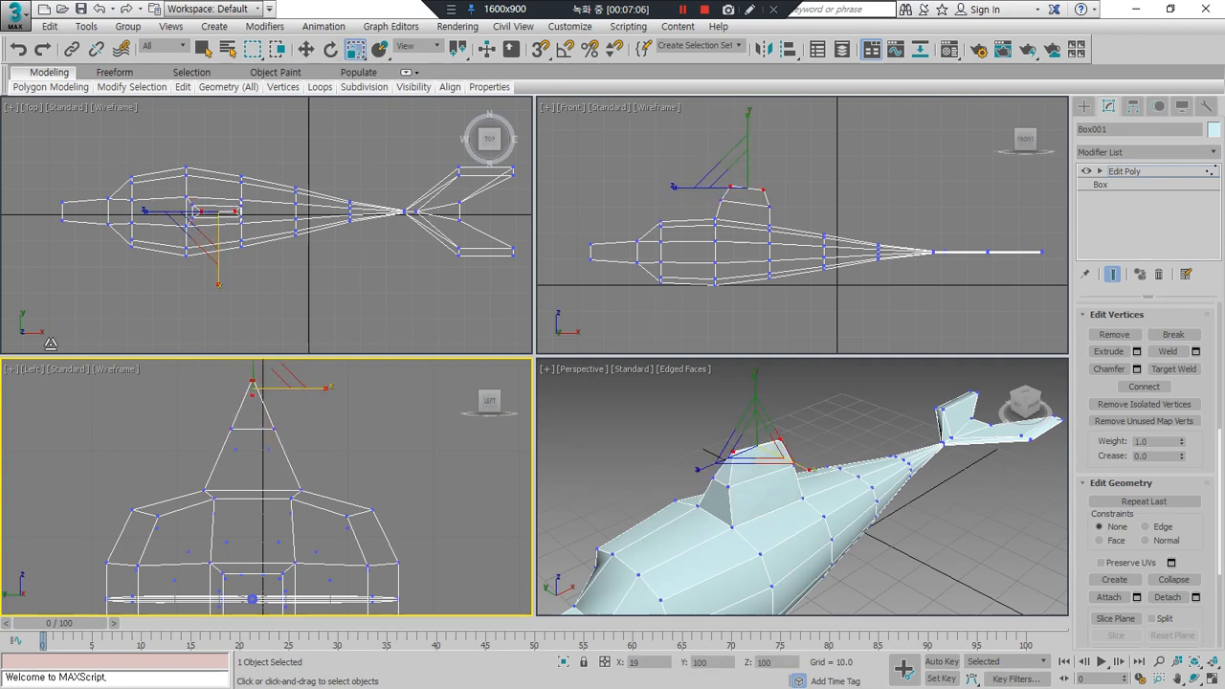
pyautogui.moveTo(962, 316); pyautogui.dragTo(820, 332)
pyautogui.click(823, 399)
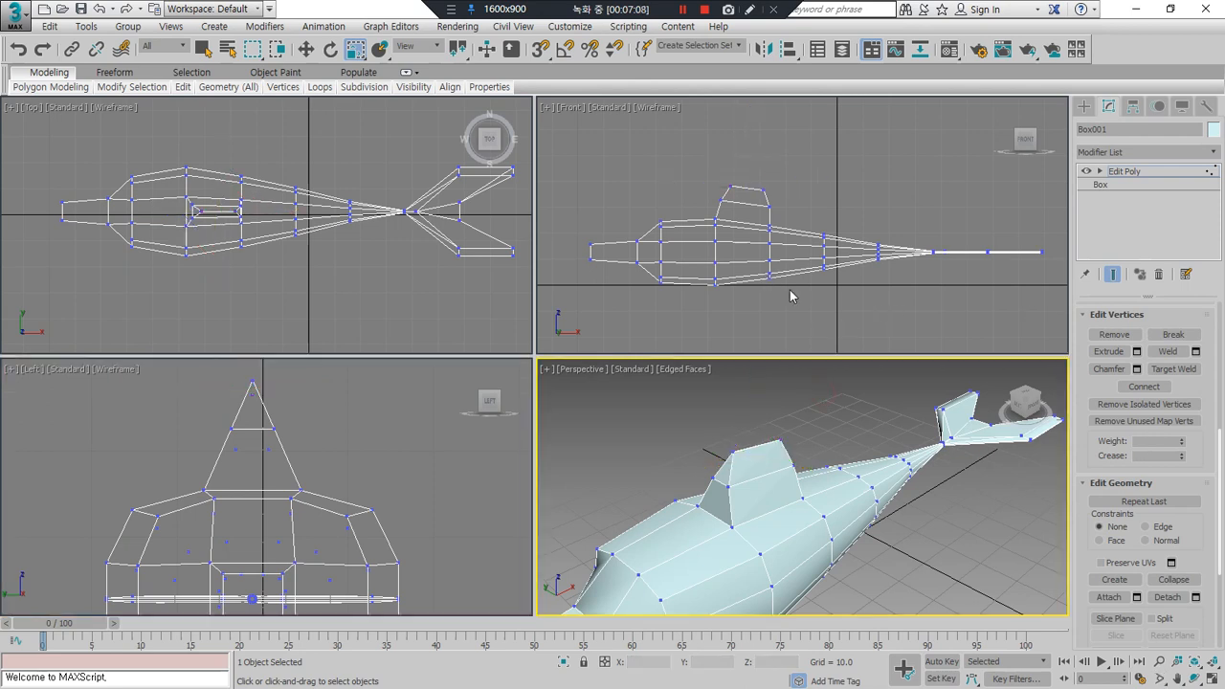
# Step: Move the dorsal fin's rear middle vertices forward and its front top vertices backward in the Front view
pyautogui.scroll(5, 700, 197)
pyautogui.moveTo(730, 249)
pyautogui.mouseDown()
pyautogui.moveTo(781, 191)
pyautogui.moveTo(823, 190)
pyautogui.moveTo(811, 204)
pyautogui.moveTo(820, 252)
pyautogui.moveTo(834, 259)
pyautogui.mouseUp()
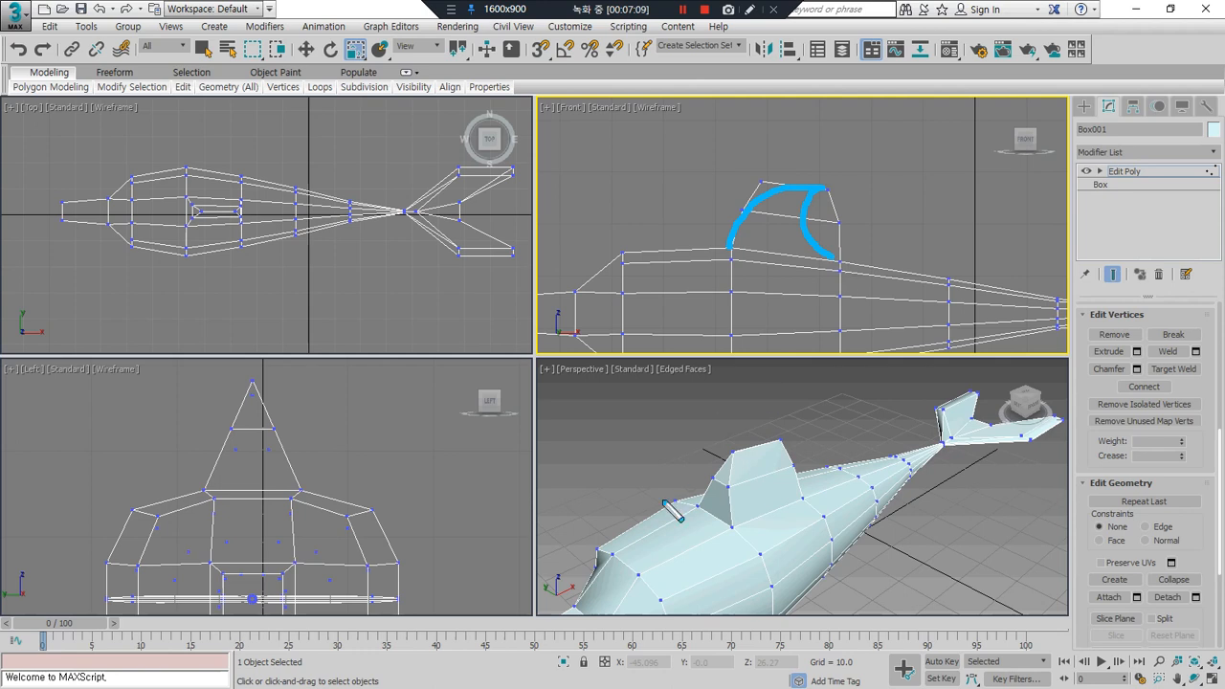
pyautogui.click(842, 226)
pyautogui.press('w')
pyautogui.moveTo(866, 213); pyautogui.dragTo(841, 217)
pyautogui.moveTo(771, 204); pyautogui.dragTo(799, 163)
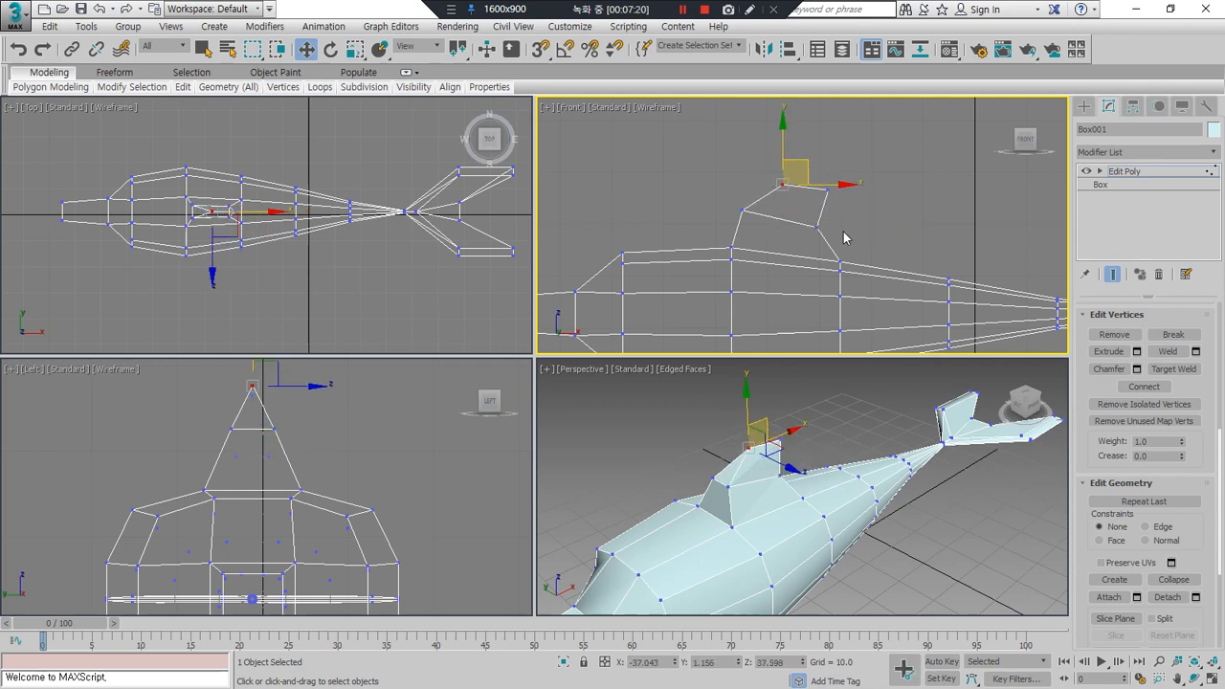
# Step: Lower the dorsal fin's middle and top vertices and adjust the top corners for a shorter, swept-back profile
pyautogui.moveTo(813, 209); pyautogui.dragTo(725, 152)
pyautogui.moveTo(814, 180); pyautogui.dragTo(854, 187)
pyautogui.click(818, 179)
pyautogui.click(875, 225)
pyautogui.click(856, 210)
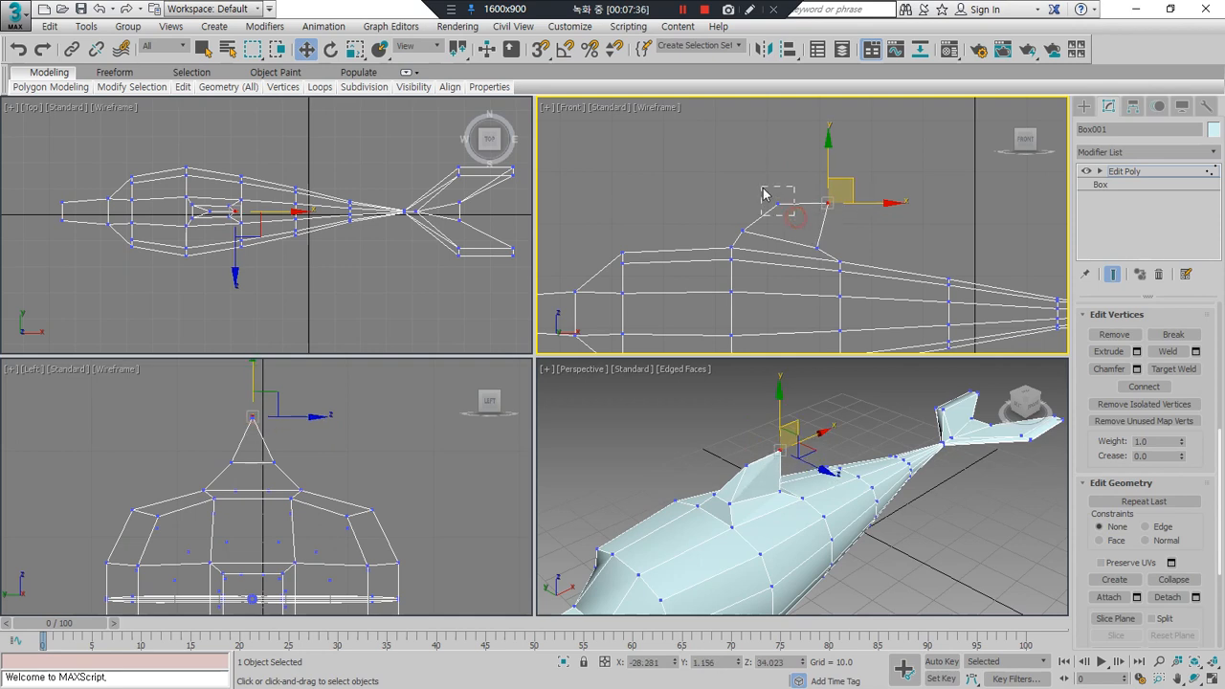
pyautogui.click(775, 201)
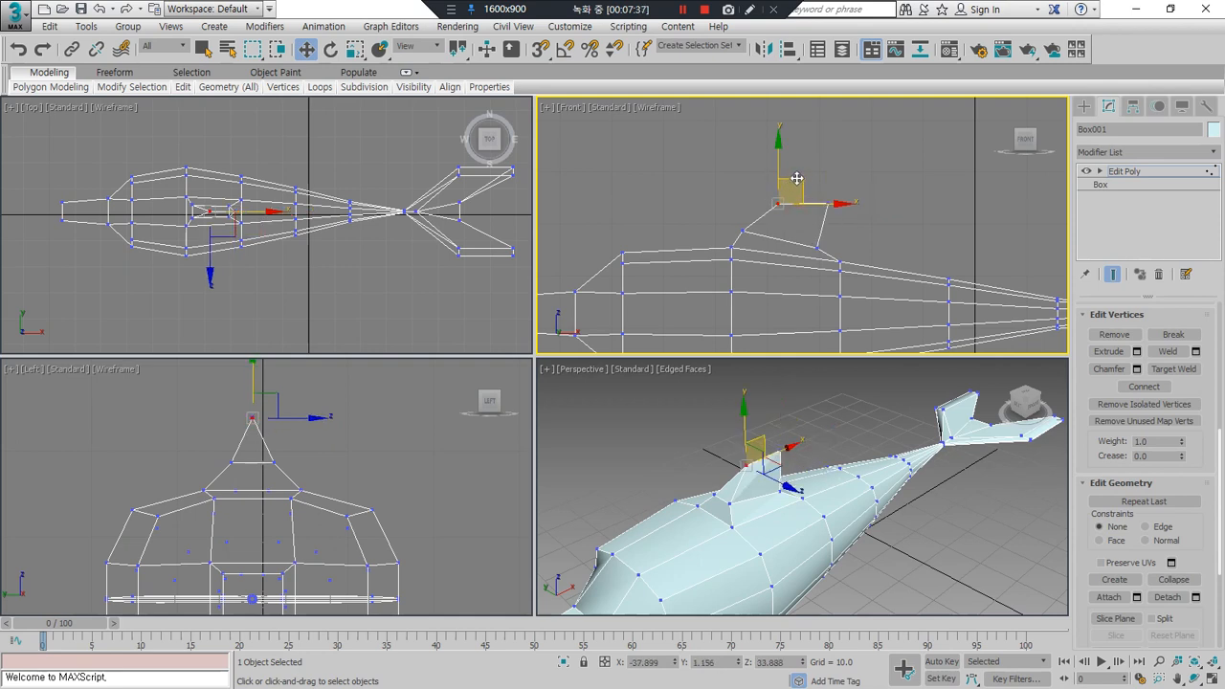
pyautogui.click(878, 210)
# Step: Switch to polygon editing and select the matching lower side polygon on both flanks, below the dorsal fin
pyautogui.scroll(-2, 905, 223)
pyautogui.keyDown('alt'); pyautogui.moveTo(861, 510); pyautogui.dragTo(929, 552, button='middle'); pyautogui.keyUp('alt')
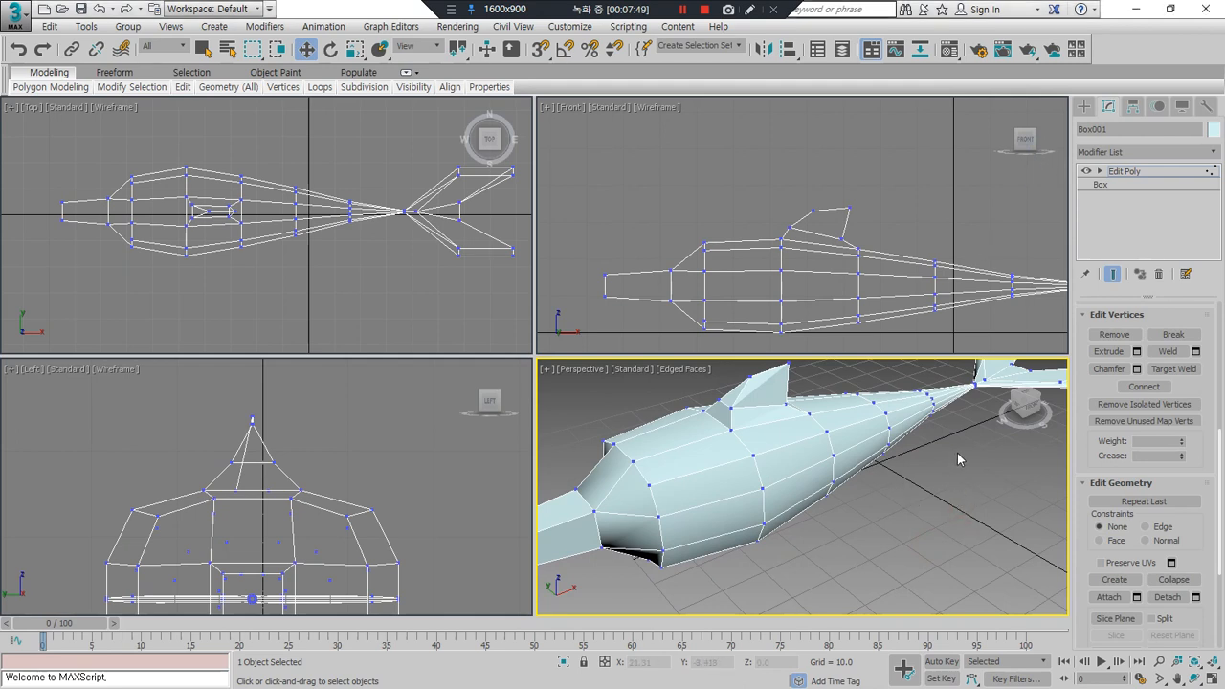
pyautogui.press('4')
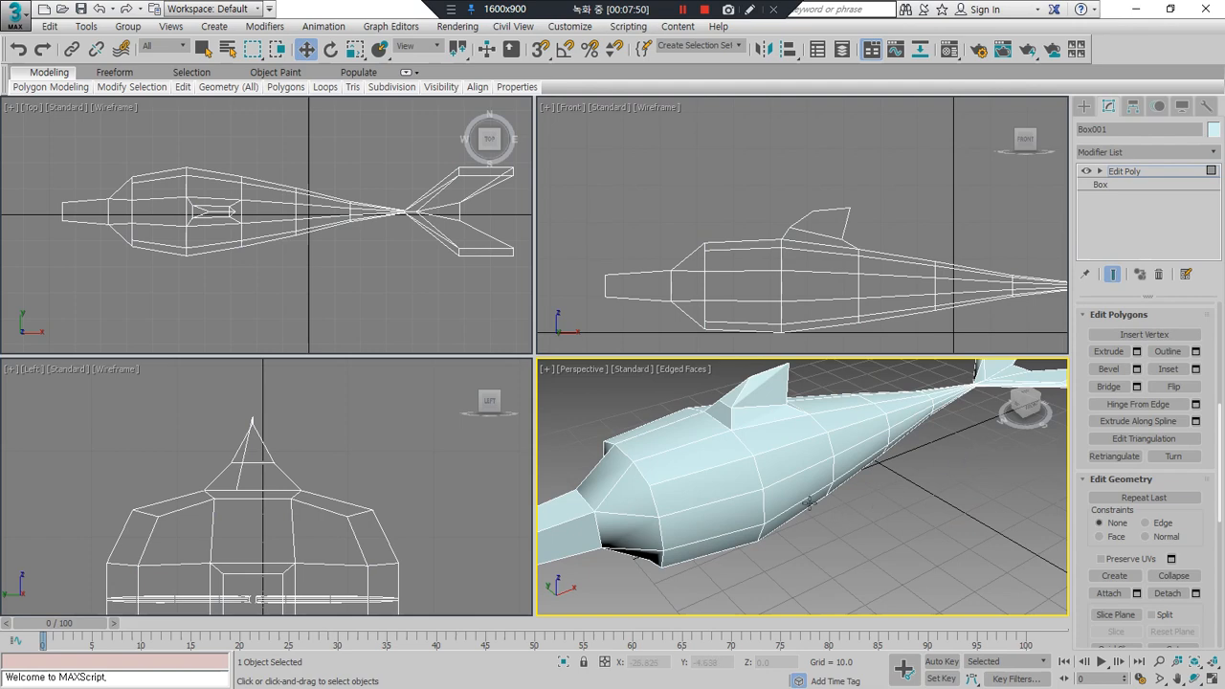
pyautogui.keyDown('alt'); pyautogui.moveTo(849, 507); pyautogui.dragTo(777, 453, button='middle'); pyautogui.keyUp('alt')
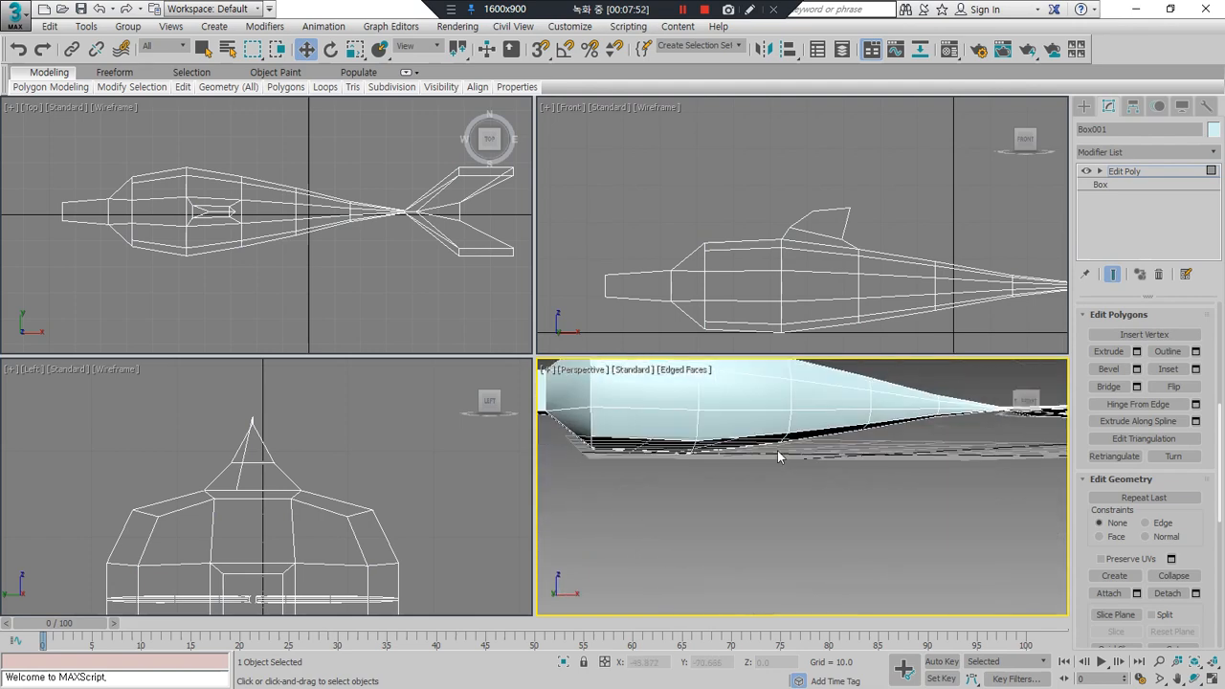
pyautogui.click(747, 429)
pyautogui.keyDown('alt'); pyautogui.moveTo(653, 415); pyautogui.dragTo(855, 492, button='middle'); pyautogui.keyUp('alt')
pyautogui.keyDown('ctrl'); pyautogui.click(910, 483); pyautogui.keyUp('ctrl')
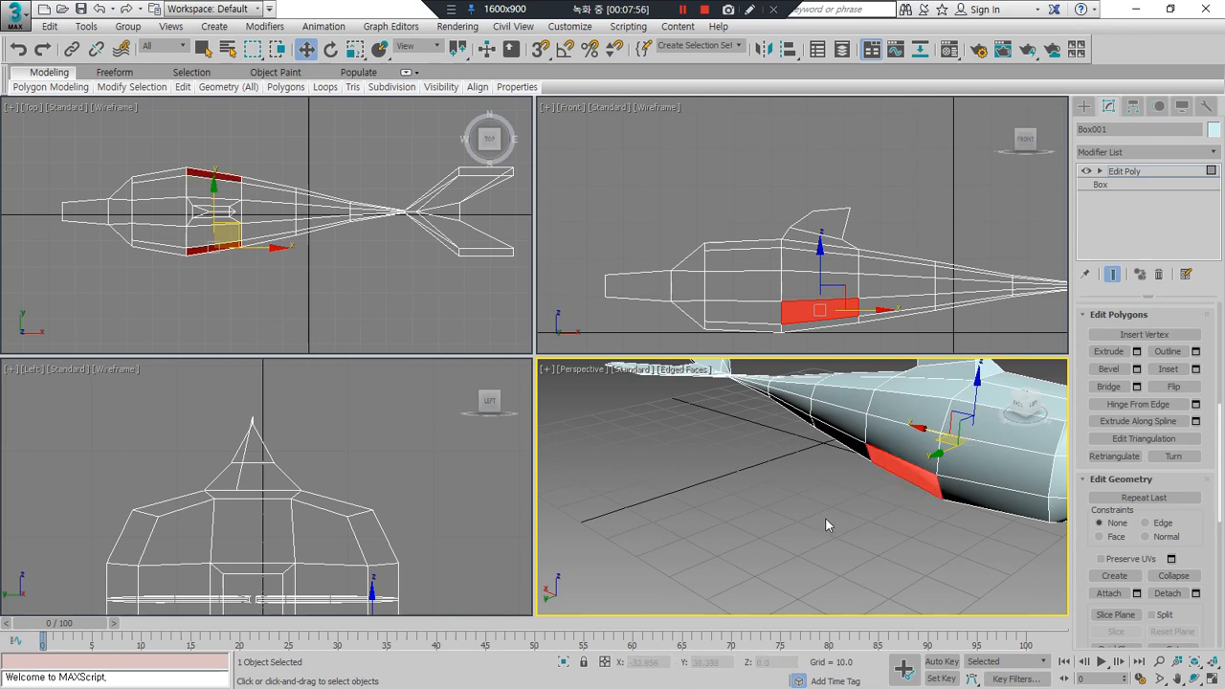
# Step: Bevel the two selected lower flank polygons outward in successive stages to form tapered side fins
pyautogui.scroll(-2, 102, 505)
pyautogui.moveTo(221, 540); pyautogui.dragTo(249, 434, button='middle')
pyautogui.hotkey('ctrl', 'alt', 'd')
pyautogui.moveTo(342, 541)
pyautogui.mouseDown()
pyautogui.moveTo(114, 503)
pyautogui.moveTo(350, 483)
pyautogui.moveTo(297, 543)
pyautogui.mouseUp()
pyautogui.press('Escape')
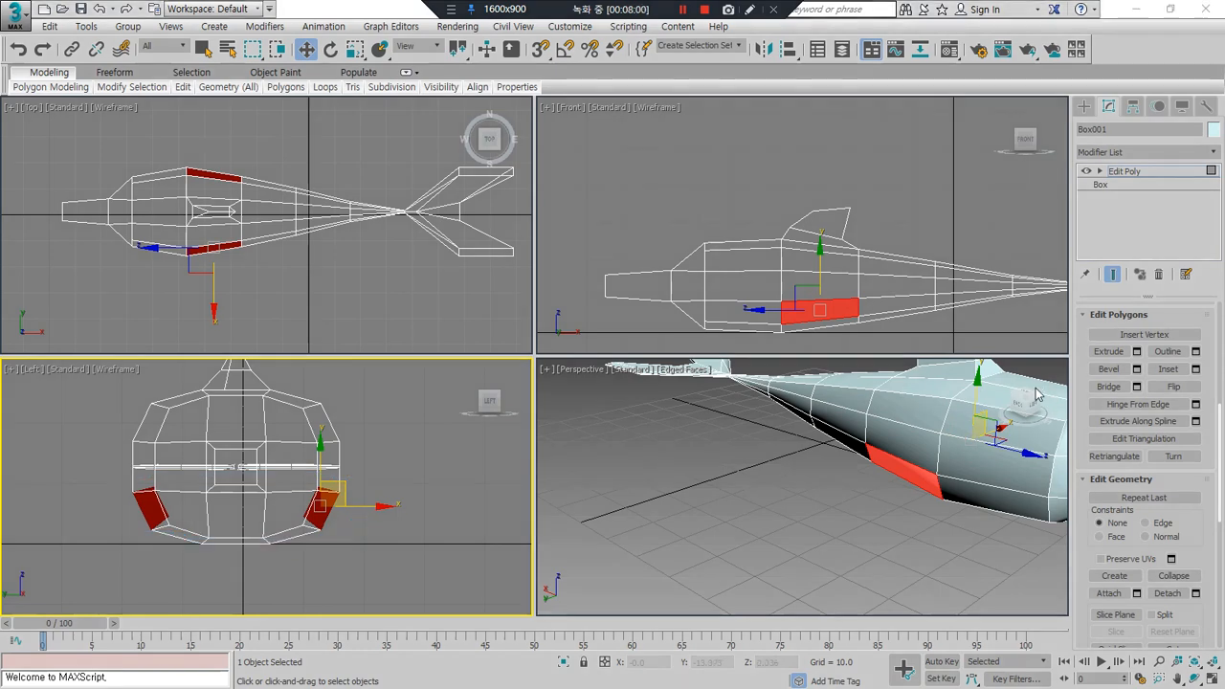
pyautogui.click(1106, 375)
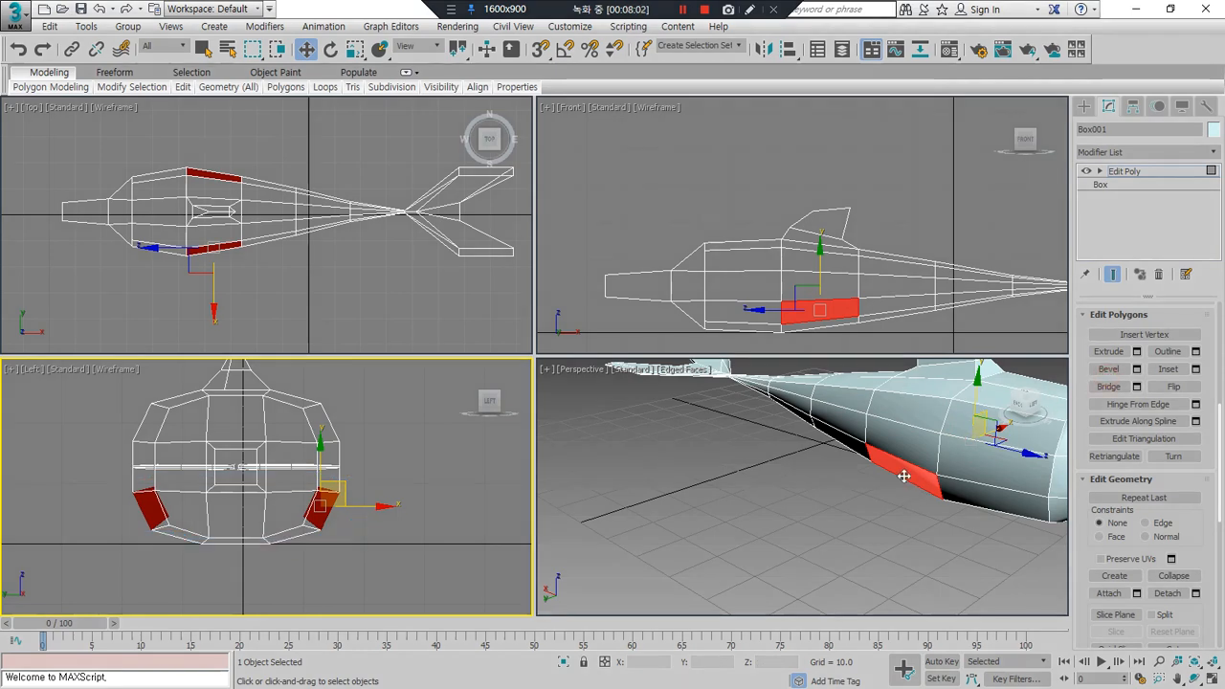
pyautogui.click(1107, 369)
pyautogui.moveTo(916, 476); pyautogui.dragTo(918, 461)
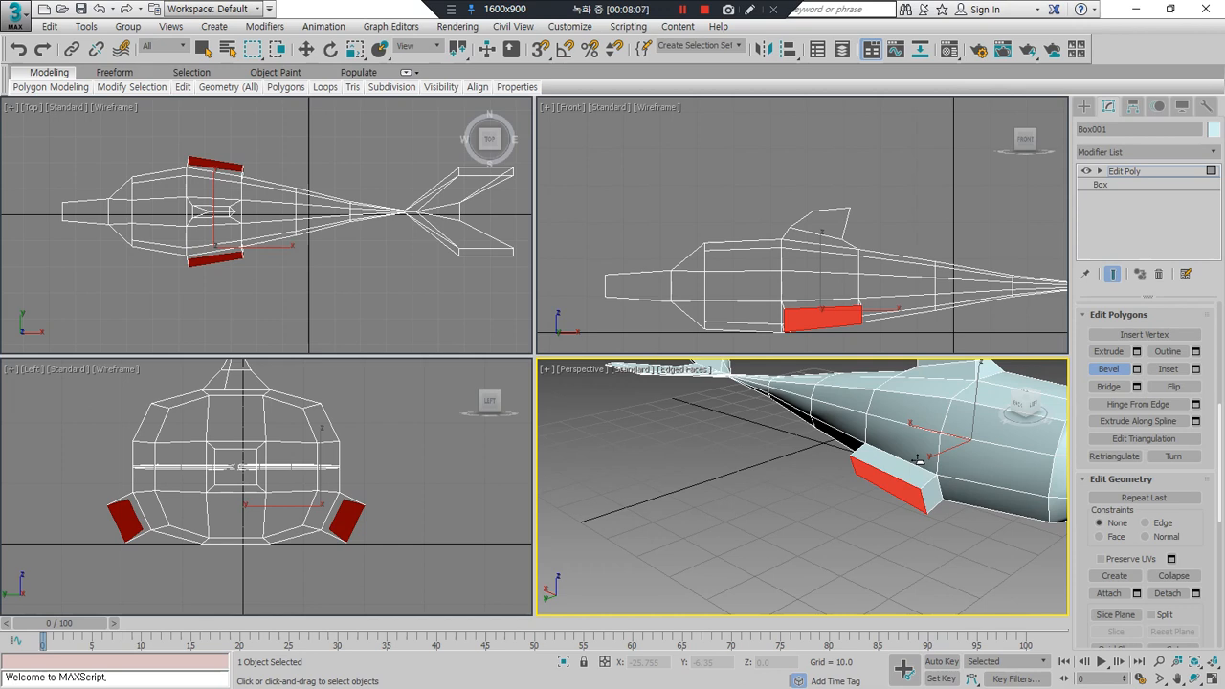
pyautogui.click(914, 462)
pyautogui.moveTo(904, 489); pyautogui.dragTo(901, 466)
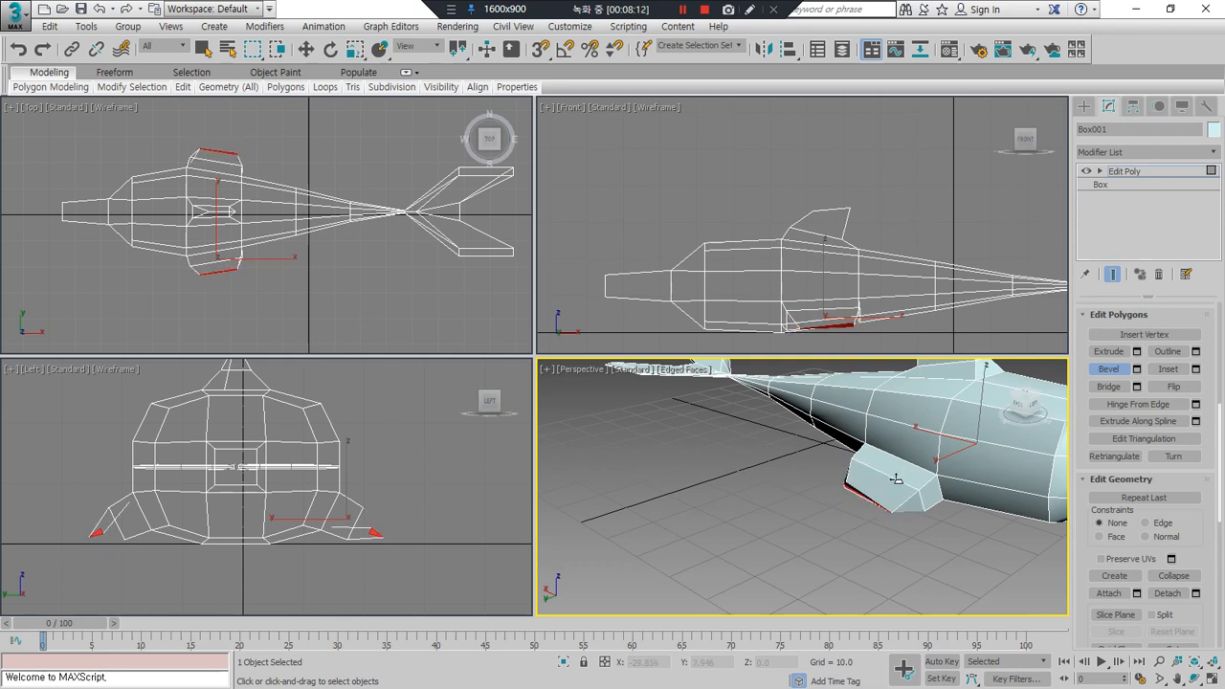
pyautogui.click(893, 474)
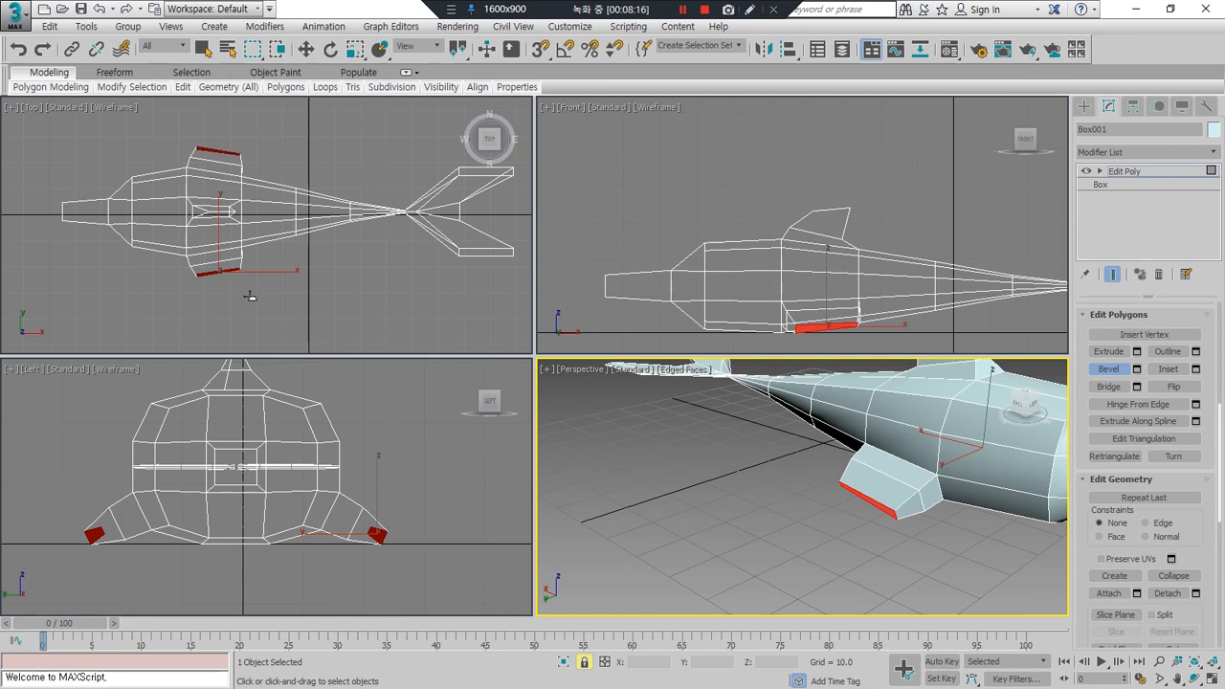
# Step: Switch to vertex editing and scale the left-hand side fin's outer vertices down to 95% in the Left view
pyautogui.rightClick(335, 316)
pyautogui.press('1')
pyautogui.scroll(3, 143, 603)
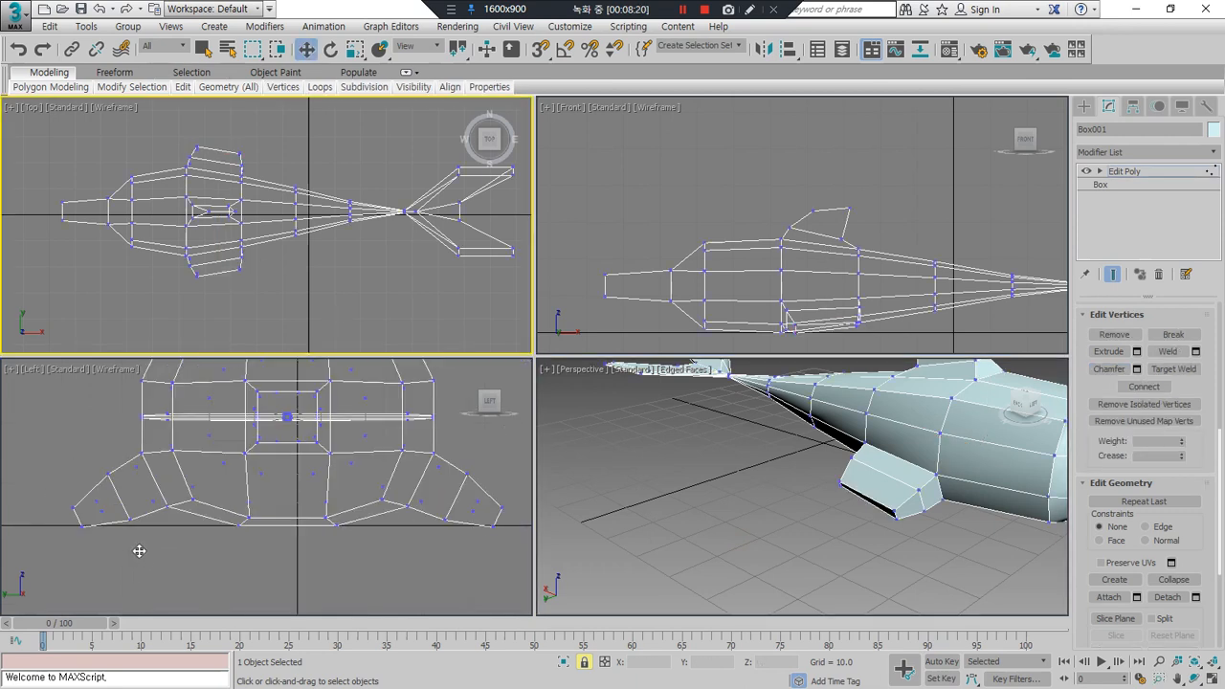
pyautogui.click(139, 548)
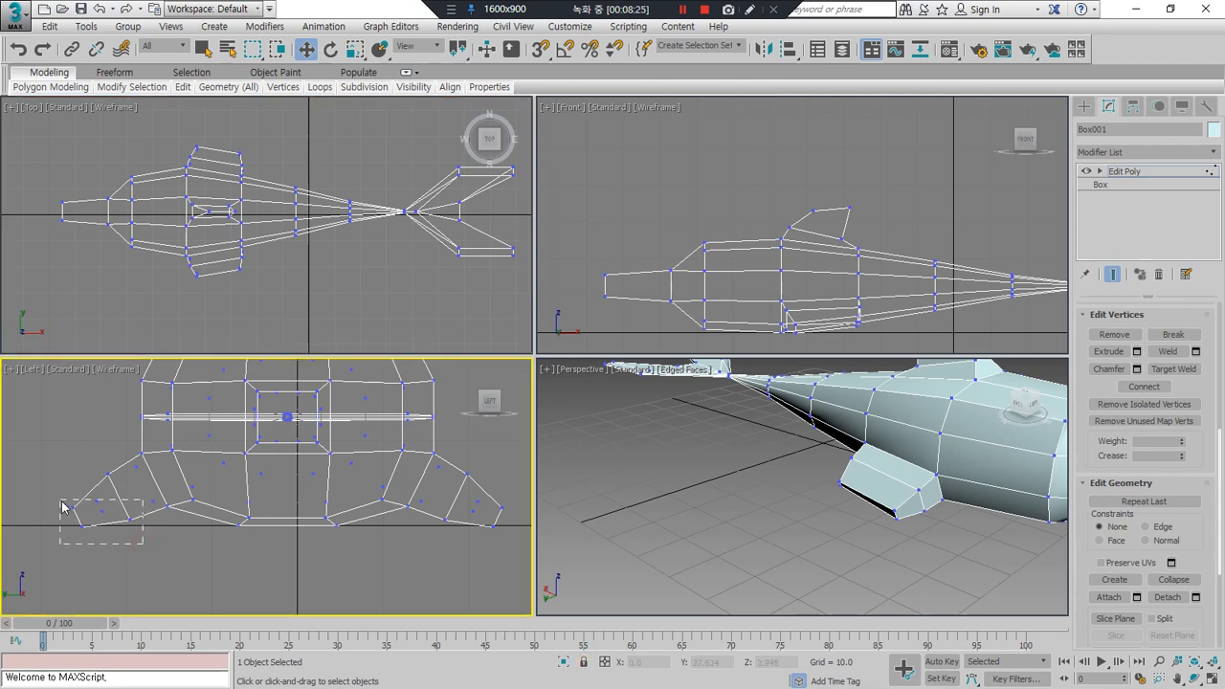
pyautogui.moveTo(62, 508); pyautogui.dragTo(61, 503)
pyautogui.moveTo(117, 467); pyautogui.dragTo(141, 543)
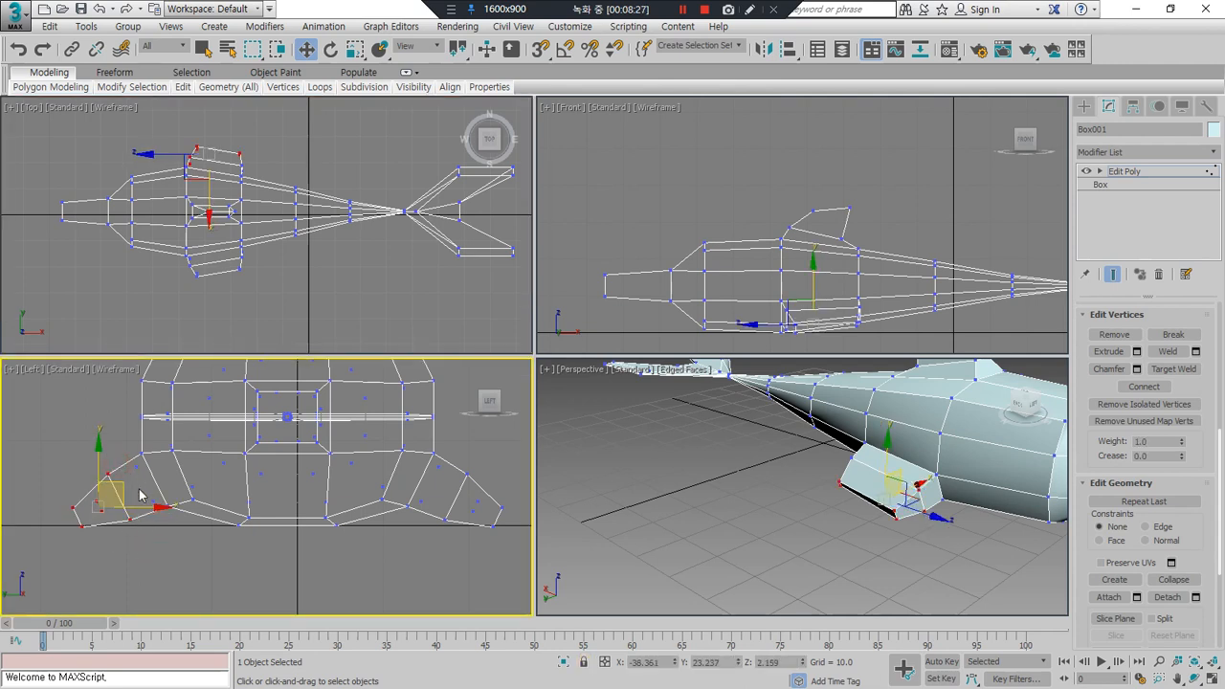
pyautogui.press('r')
pyautogui.moveTo(131, 494); pyautogui.dragTo(127, 498)
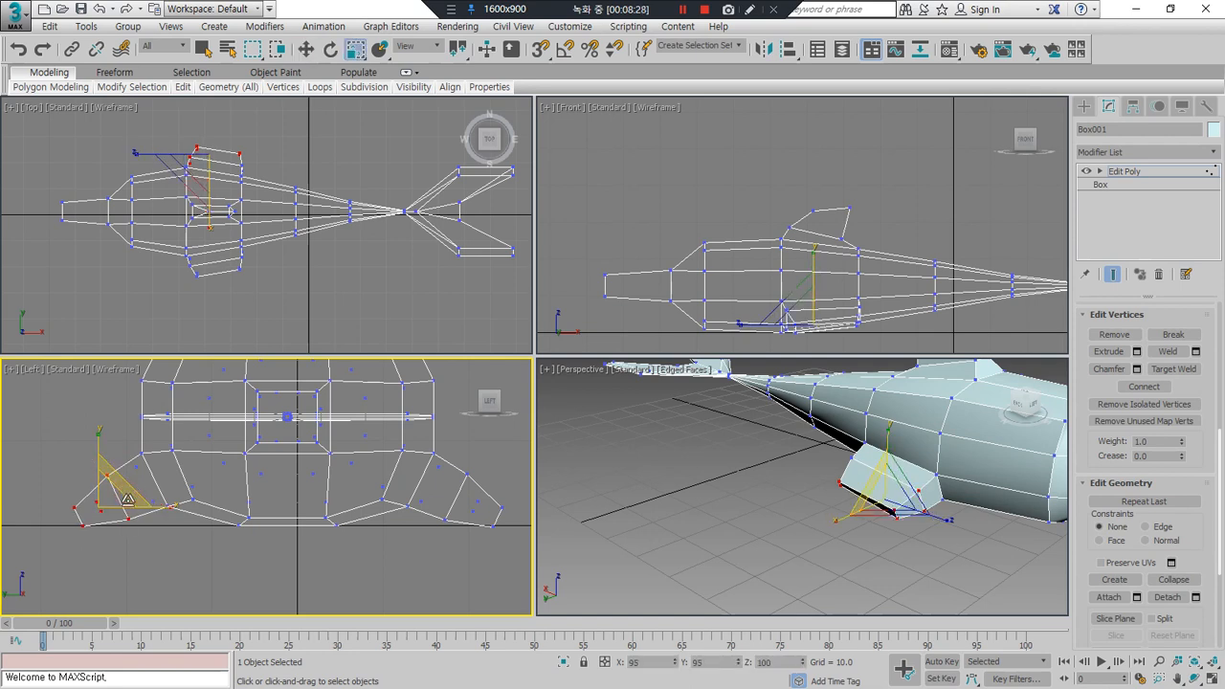
# Step: Scale the left-hand fin's front and rear tip vertex pairs together so each end collapses to a thin point
pyautogui.click(111, 548)
pyautogui.moveTo(70, 493); pyautogui.dragTo(118, 513)
pyautogui.click(86, 553)
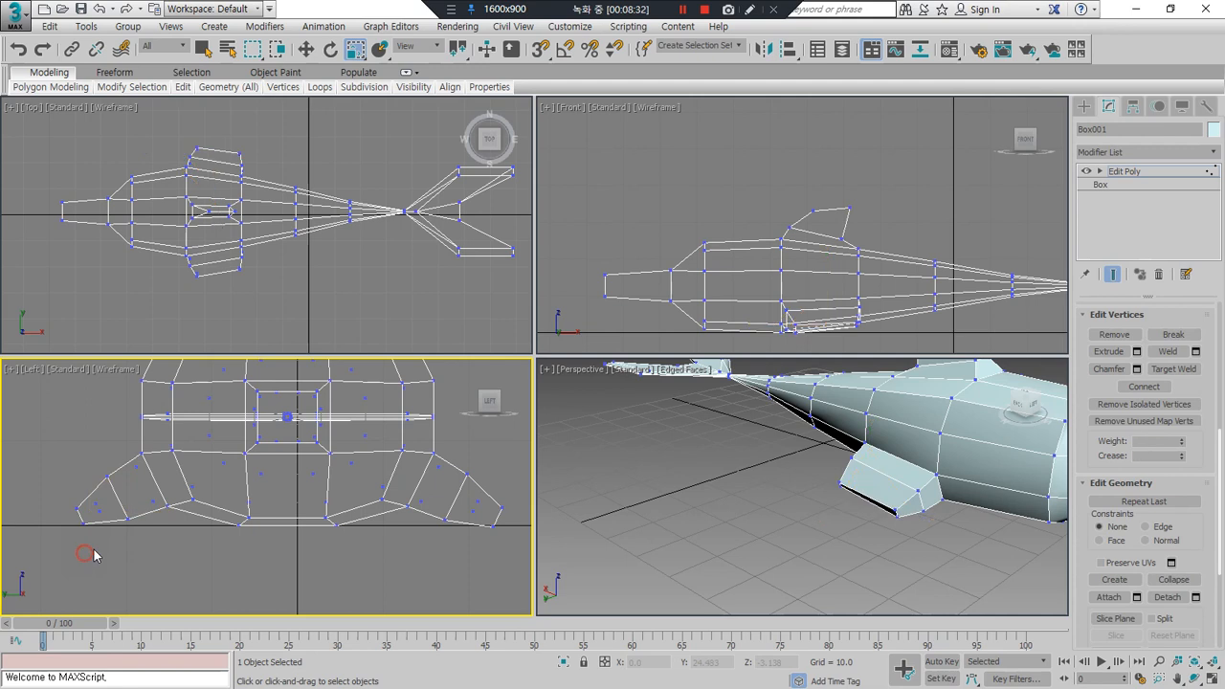
pyautogui.scroll(5, 86, 524)
pyautogui.moveTo(41, 459); pyautogui.dragTo(105, 528)
pyautogui.moveTo(51, 642); pyautogui.dragTo(64, 198)
pyautogui.moveTo(96, 476); pyautogui.dragTo(127, 372)
pyautogui.moveTo(92, 476); pyautogui.dragTo(79, 147)
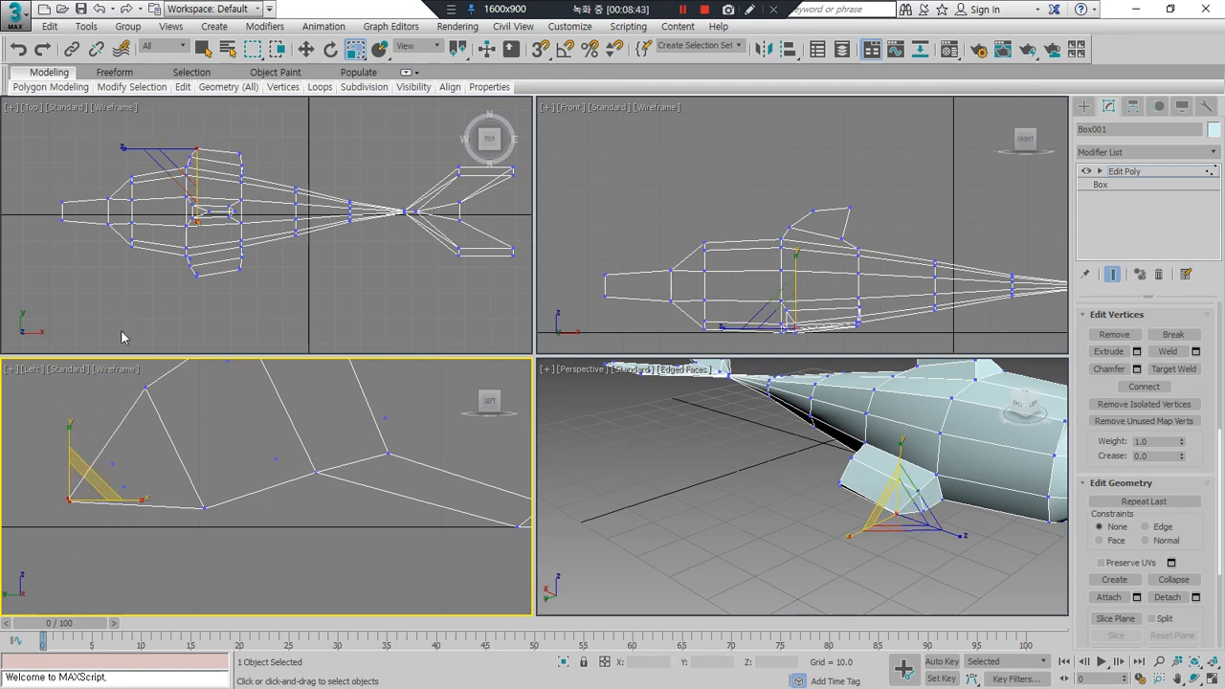
pyautogui.moveTo(150, 564); pyautogui.dragTo(148, 559)
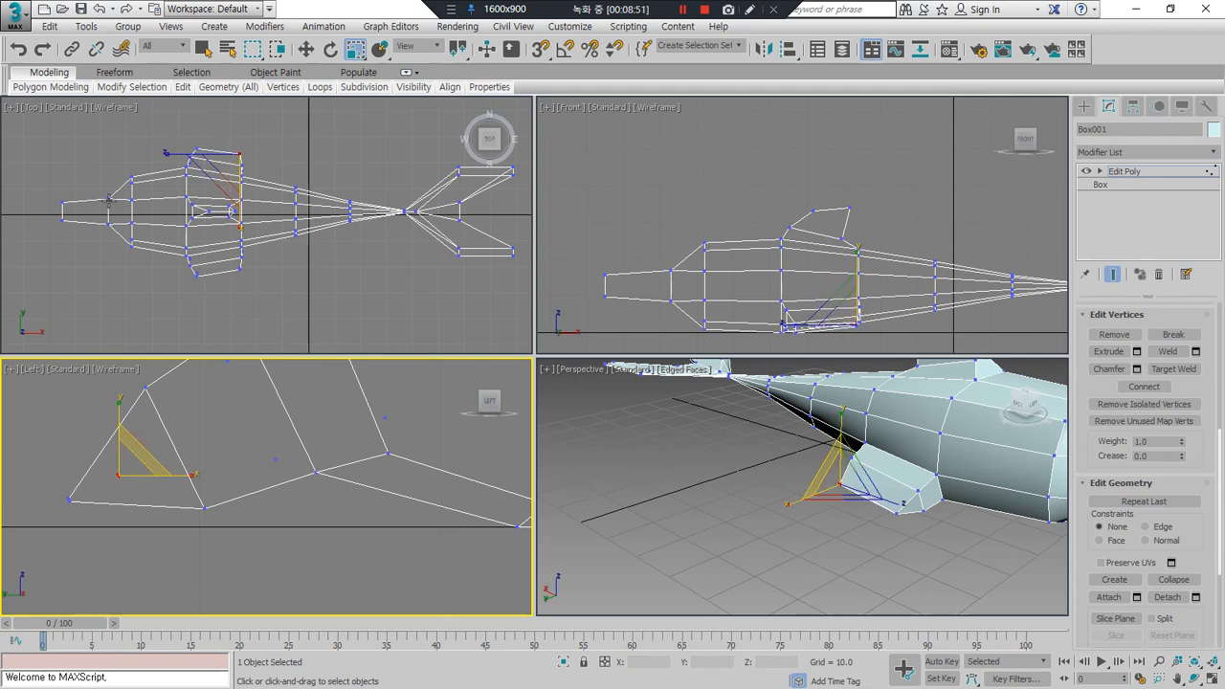
# Step: Scale the left-hand fin's front middle vertex pair closer together to thin its midsection
pyautogui.click(225, 574)
pyautogui.click(204, 508)
pyautogui.keyDown('ctrl'); pyautogui.click(145, 389); pyautogui.keyUp('ctrl')
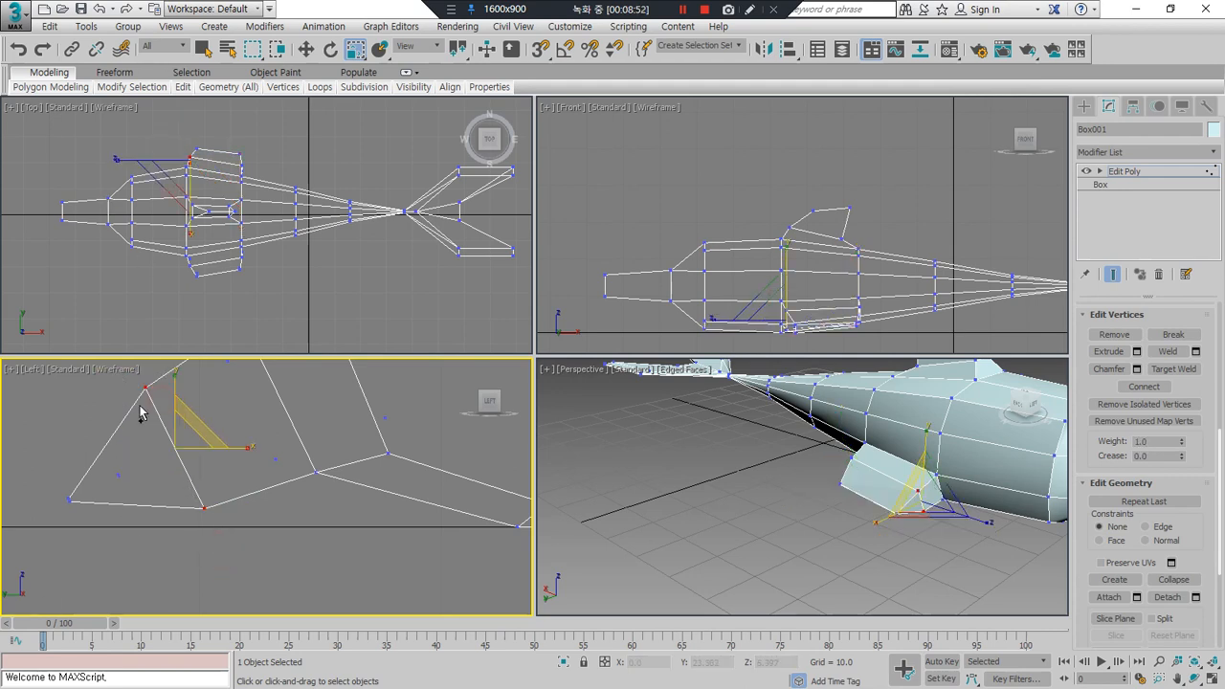
pyautogui.moveTo(190, 413); pyautogui.dragTo(191, 499)
# Step: Collapse the right-hand fin's front and rear tip vertex pairs into thin points by scaling them in the Left view
pyautogui.scroll(-3, 192, 507)
pyautogui.moveTo(458, 518); pyautogui.dragTo(225, 497, button='middle')
pyautogui.scroll(1, 225, 496)
pyautogui.moveTo(422, 493); pyautogui.dragTo(320, 19)
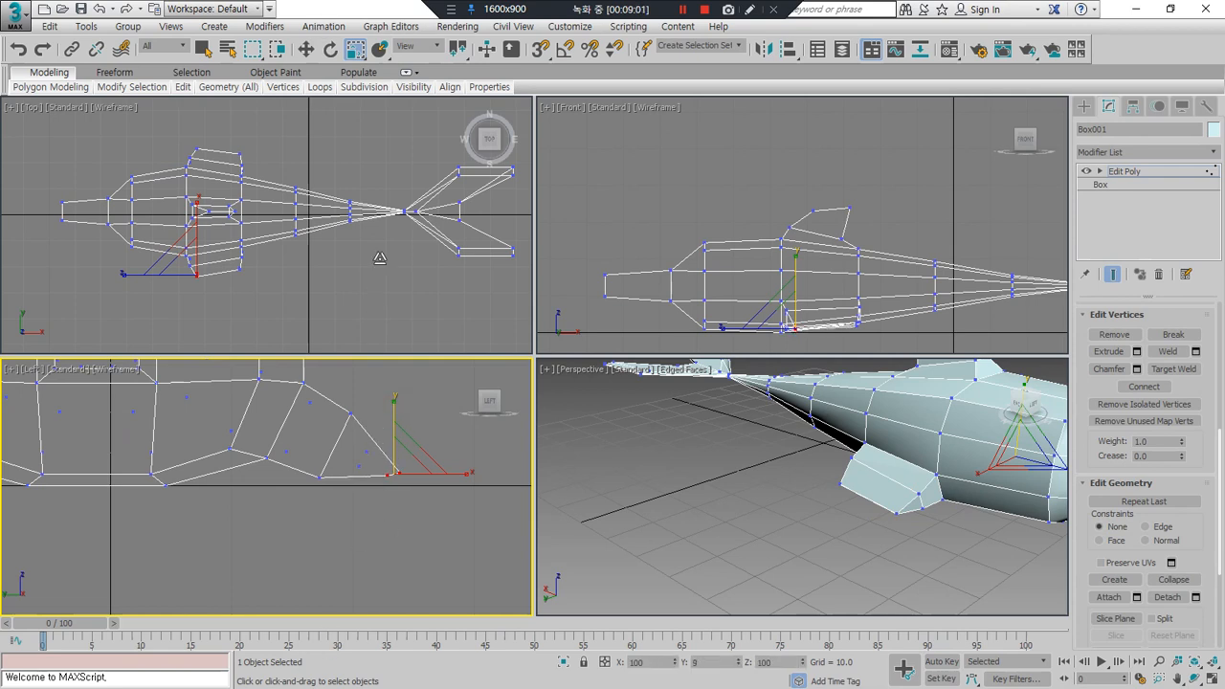
pyautogui.moveTo(408, 454); pyautogui.dragTo(21, 300)
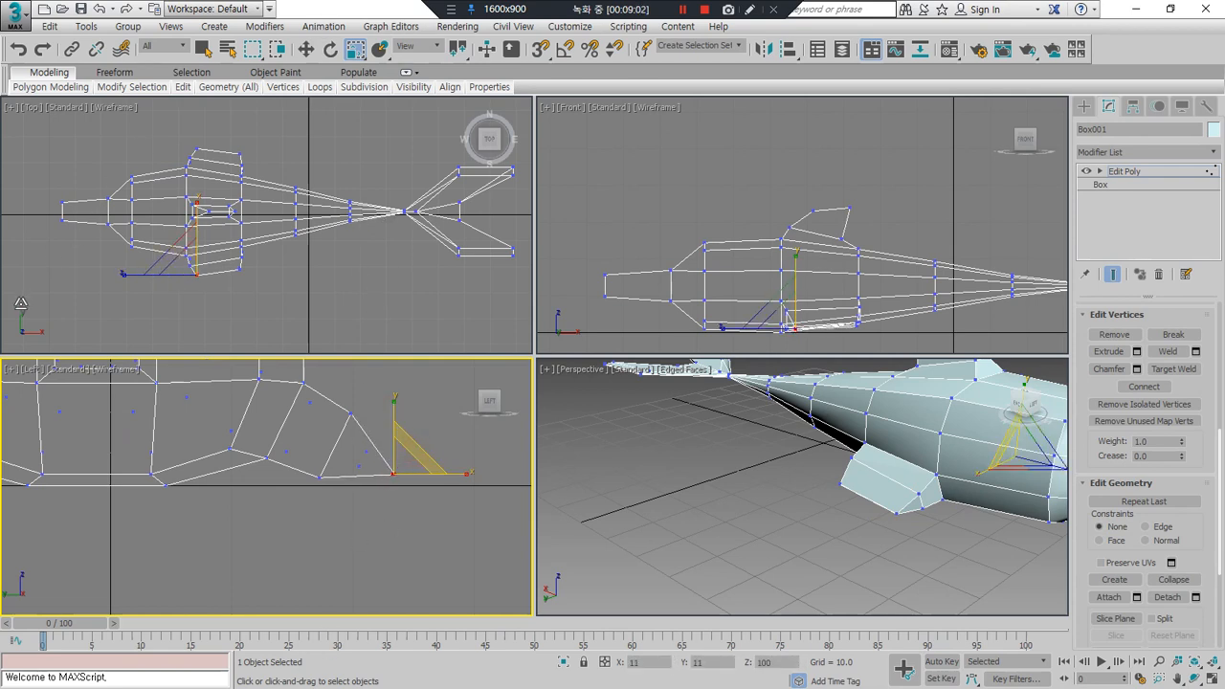
pyautogui.click(339, 489)
pyautogui.moveTo(348, 495); pyautogui.dragTo(347, 492)
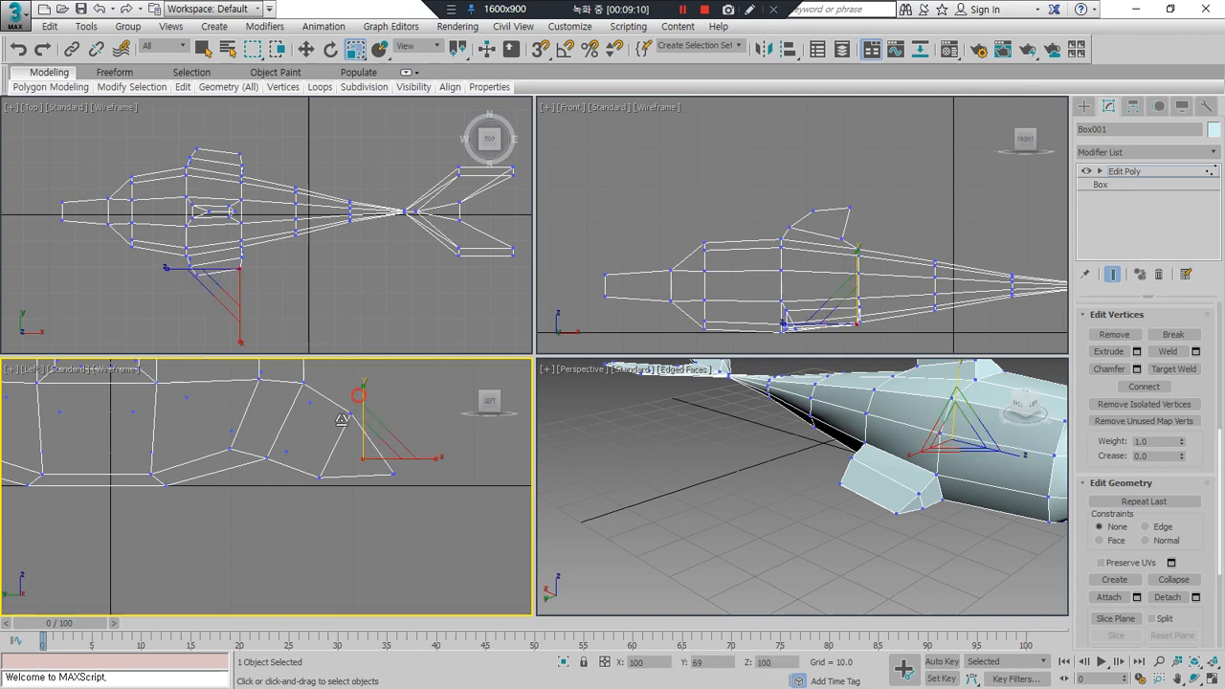
# Step: Scale the right-hand fin's front middle vertex pair to 64% to thin its midsection
pyautogui.click(401, 412)
pyautogui.moveTo(370, 399); pyautogui.dragTo(303, 458)
pyautogui.moveTo(364, 424); pyautogui.dragTo(349, 475)
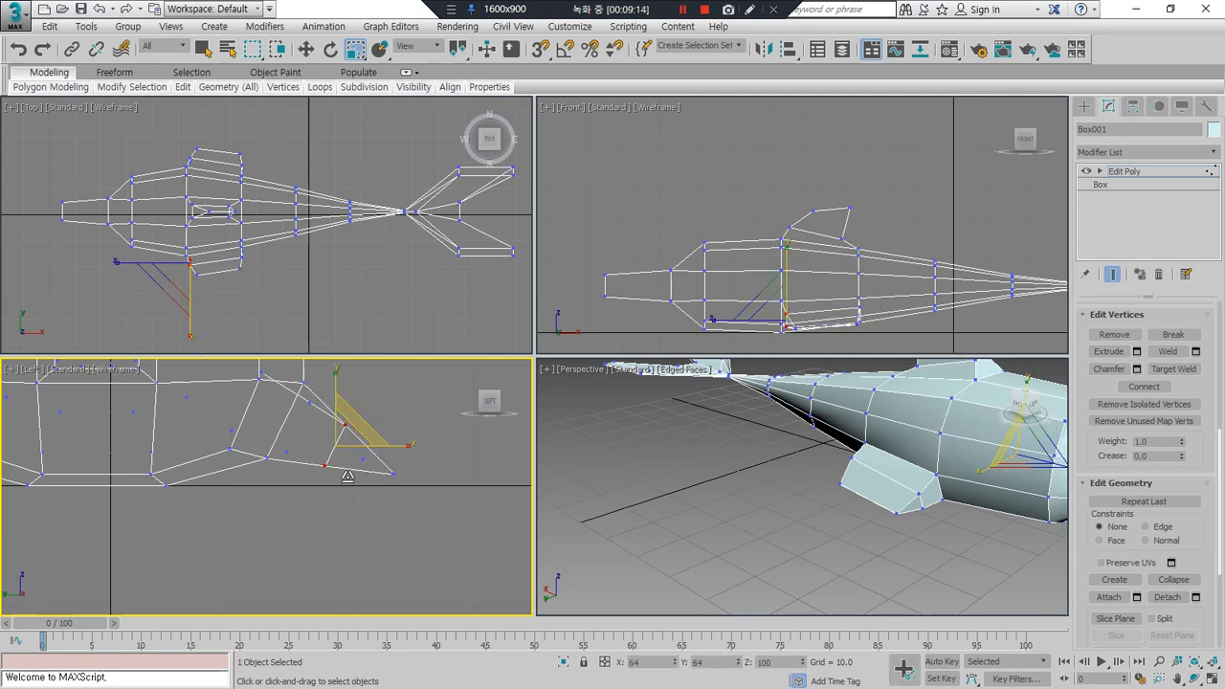
pyautogui.click(294, 483)
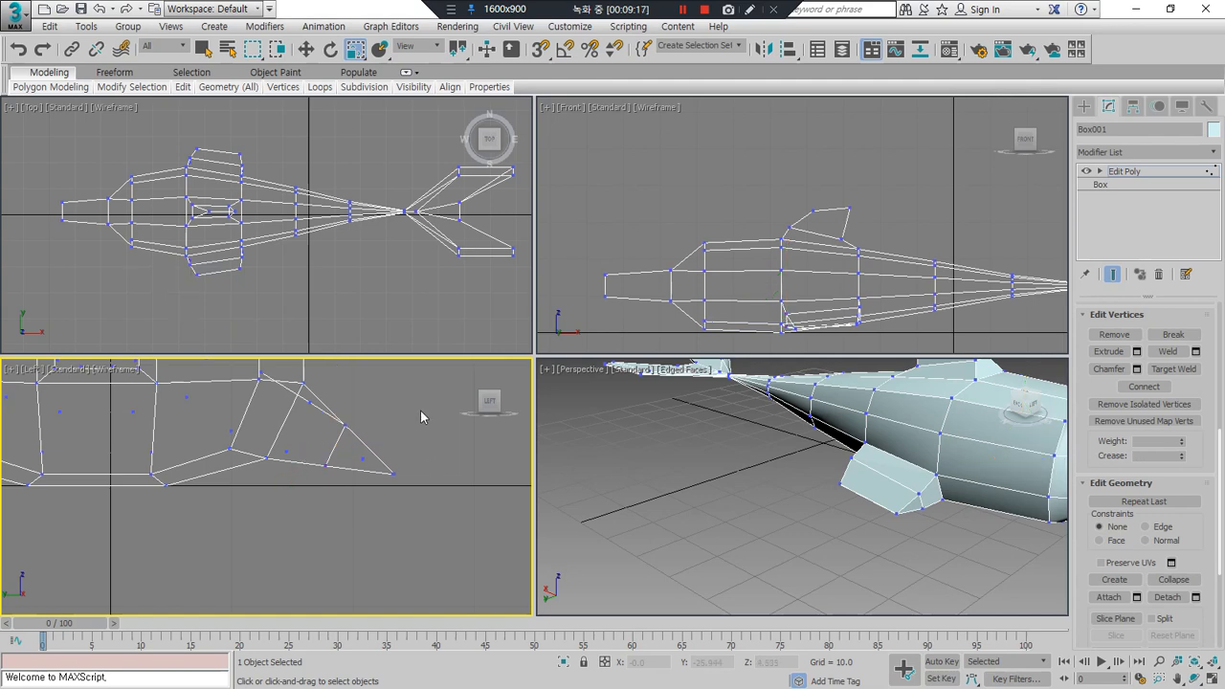
# Step: Maximize the Top view and move the rear middle vertices of both side fins forward toward the head
pyautogui.scroll(-4, 890, 536)
pyautogui.keyDown('alt'); pyautogui.moveTo(938, 520); pyautogui.dragTo(813, 412, button='middle'); pyautogui.keyUp('alt')
pyautogui.click(314, 294)
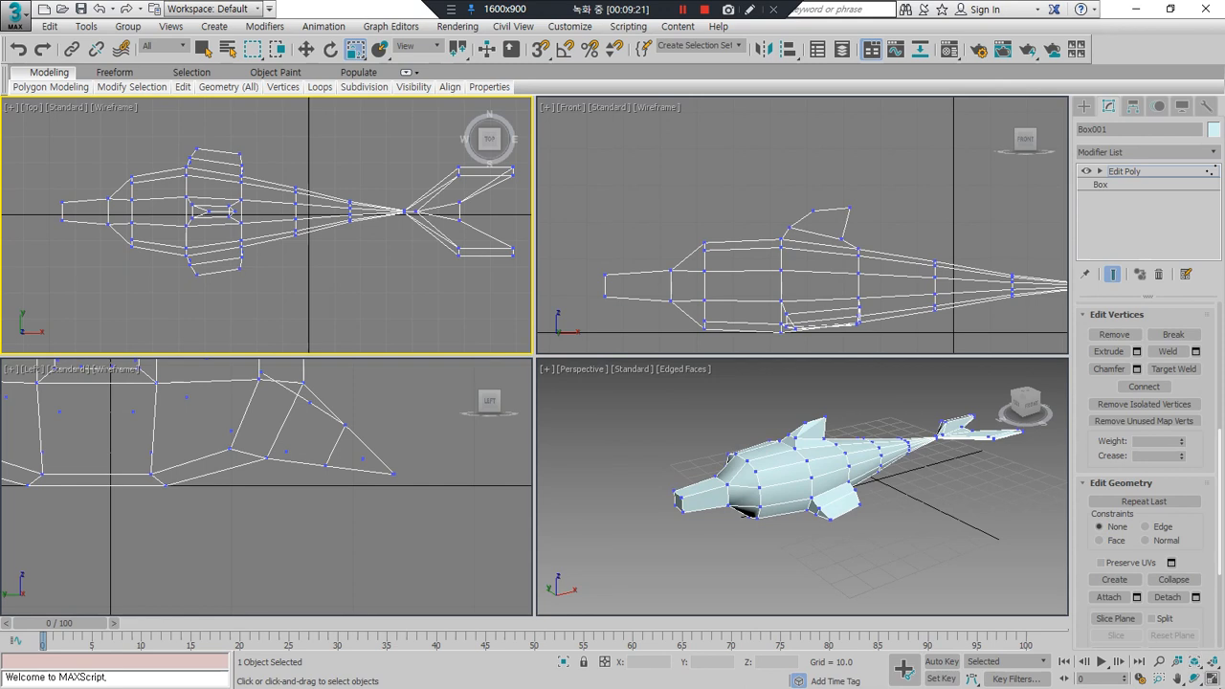
pyautogui.hotkey('alt', 'w')
pyautogui.scroll(3, 465, 383)
pyautogui.moveTo(529, 438); pyautogui.dragTo(519, 484, button='middle')
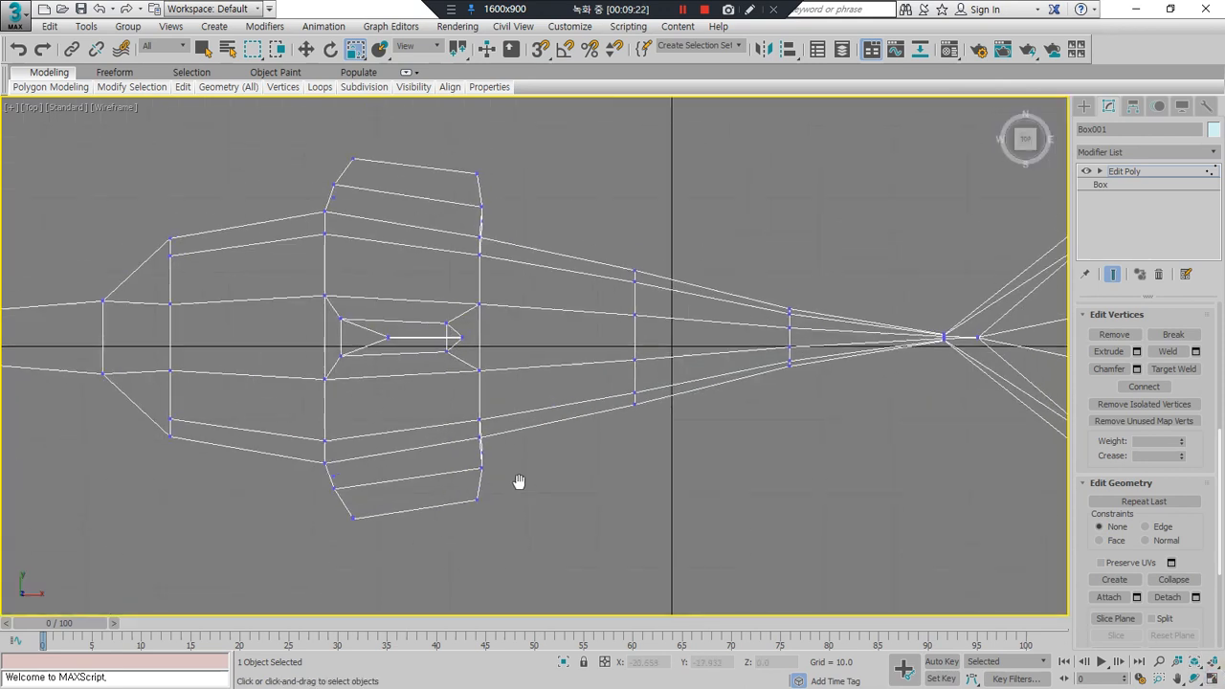
pyautogui.press('w')
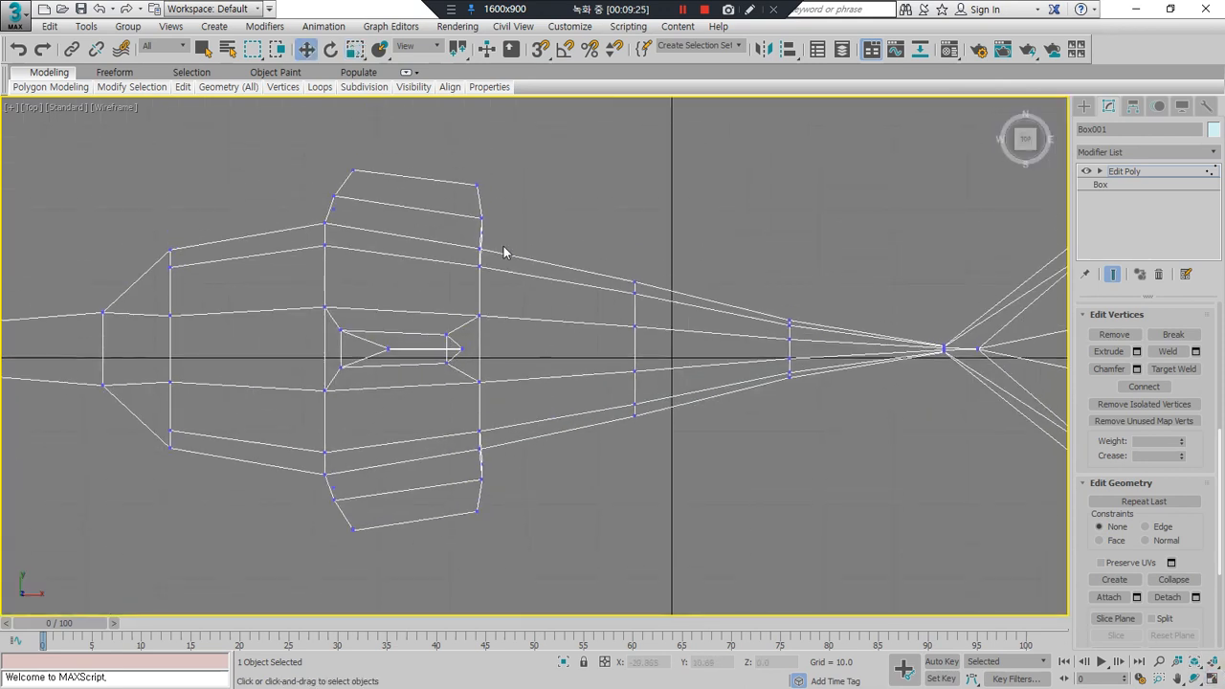
pyautogui.moveTo(473, 216); pyautogui.dragTo(453, 199)
pyautogui.moveTo(497, 486); pyautogui.dragTo(477, 458)
# Step: Move the lower fin's front tip vertices backward and its front middle vertices outward and backward in the Top view
pyautogui.moveTo(401, 562); pyautogui.dragTo(463, 496)
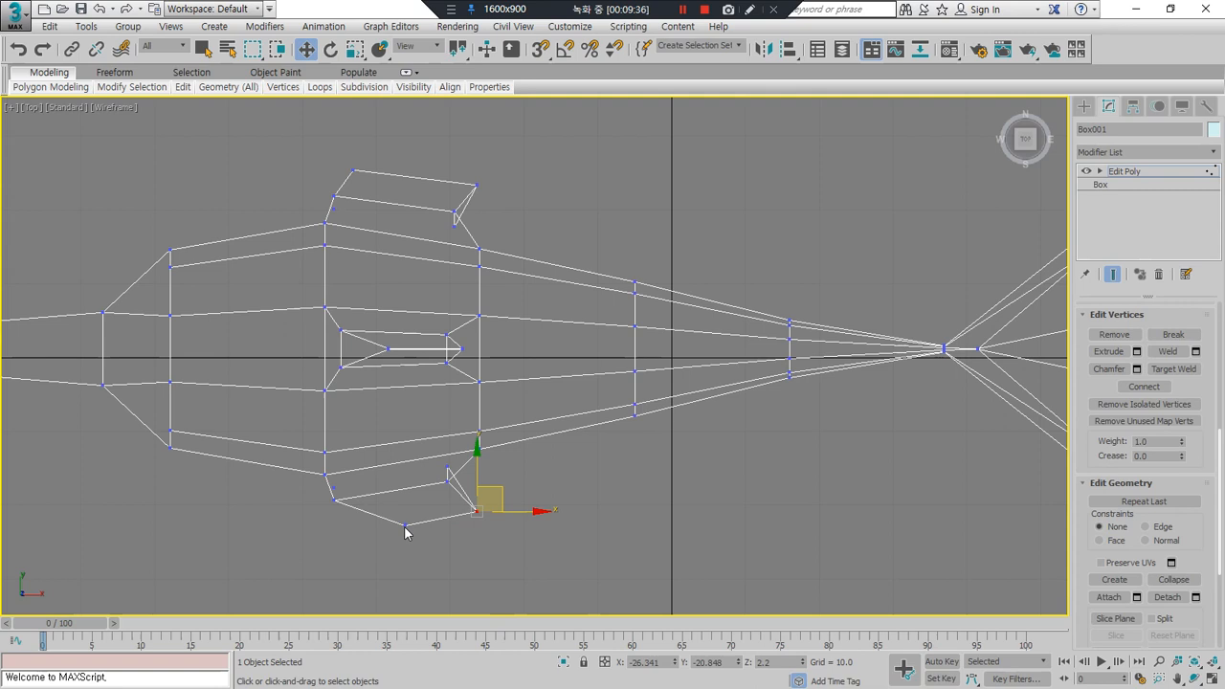
pyautogui.click(414, 541)
pyautogui.moveTo(323, 486); pyautogui.dragTo(376, 504)
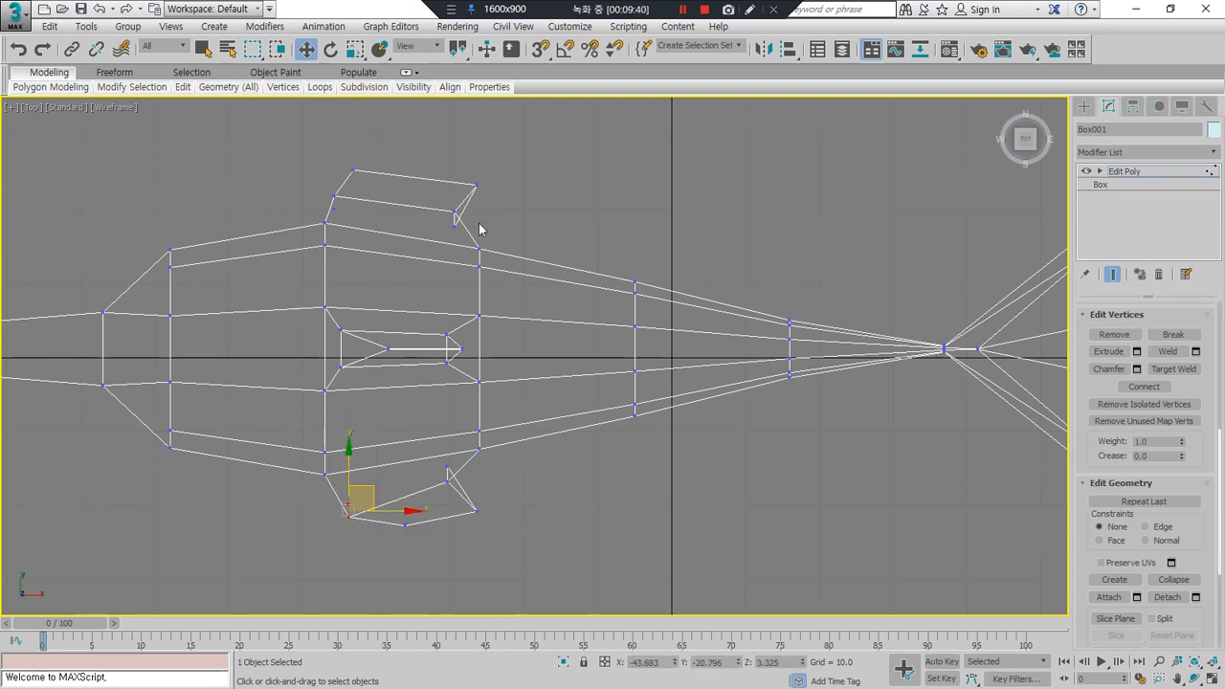
# Step: Shape the upper fin to match by moving its front tip and front middle vertices outward and backward and adjusting its rear tip
pyautogui.click(453, 210)
pyautogui.moveTo(511, 157)
pyautogui.mouseDown()
pyautogui.moveTo(466, 196)
pyautogui.moveTo(503, 156)
pyautogui.mouseUp()
pyautogui.click(394, 178)
pyautogui.moveTo(371, 182); pyautogui.dragTo(413, 136)
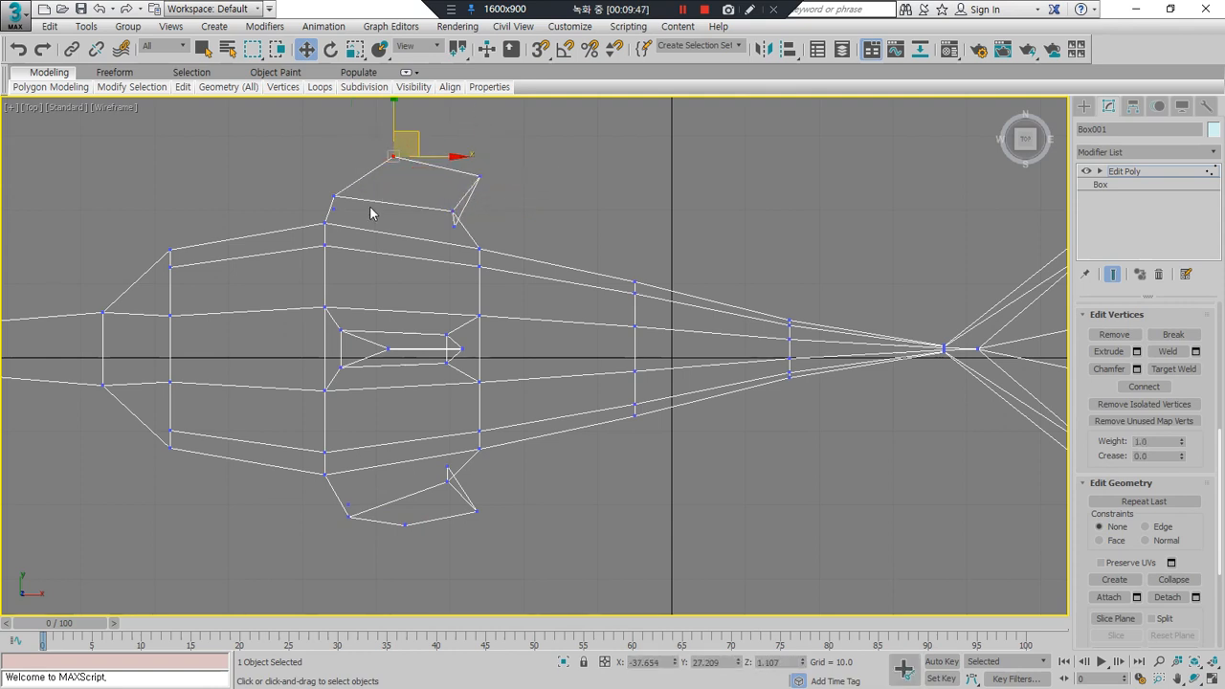
pyautogui.moveTo(311, 187); pyautogui.dragTo(369, 177)
pyautogui.click(393, 157)
pyautogui.moveTo(419, 143); pyautogui.dragTo(419, 146)
pyautogui.moveTo(511, 203); pyautogui.dragTo(472, 169)
pyautogui.click(571, 188)
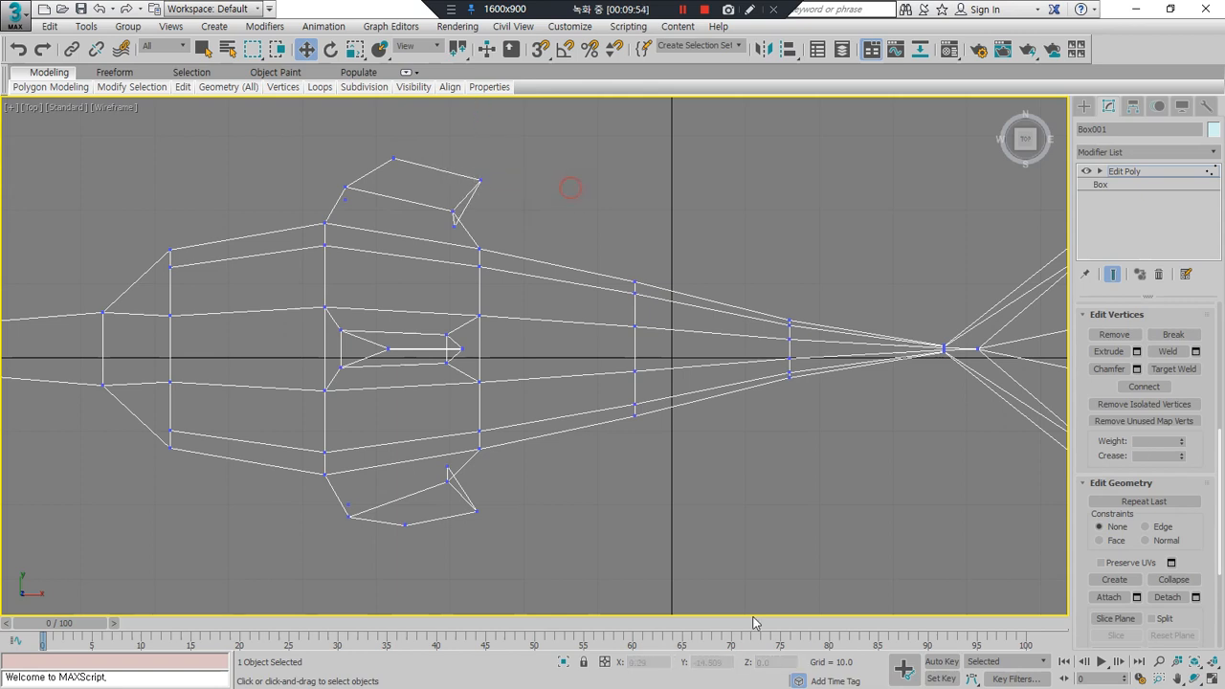
# Step: Examine the whole dolphin and its side fins from another angle in the maximized Perspective view
pyautogui.click(1212, 678)
pyautogui.click(1212, 662)
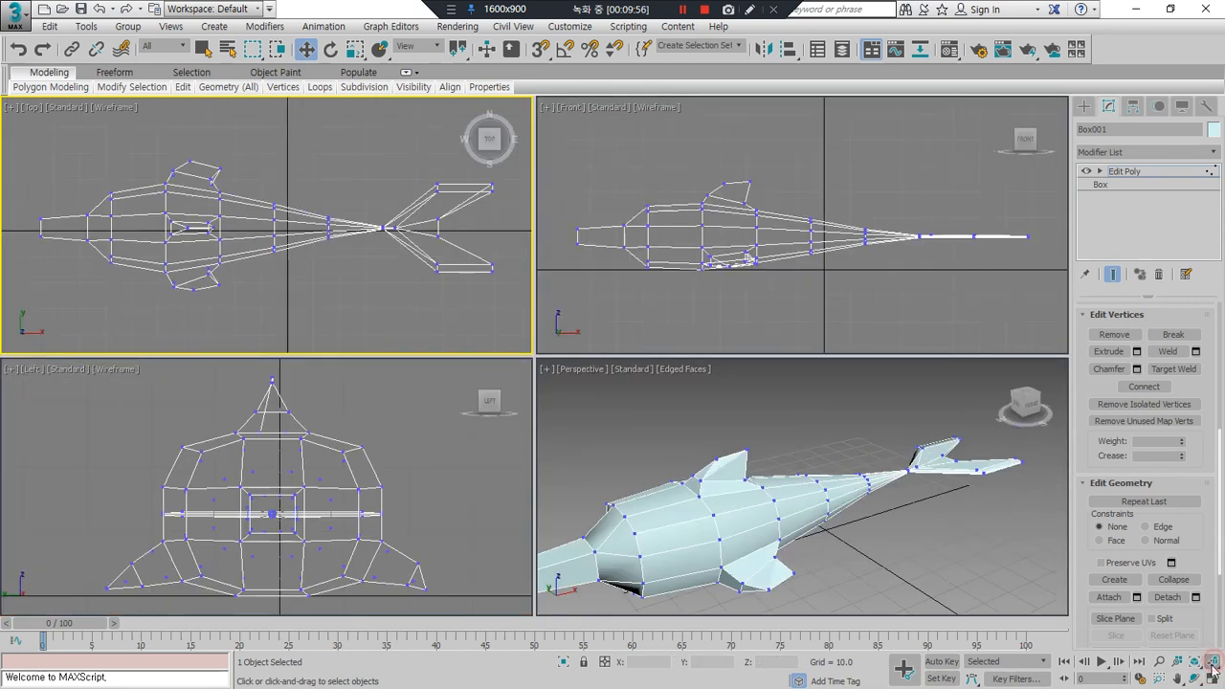
pyautogui.click(855, 557)
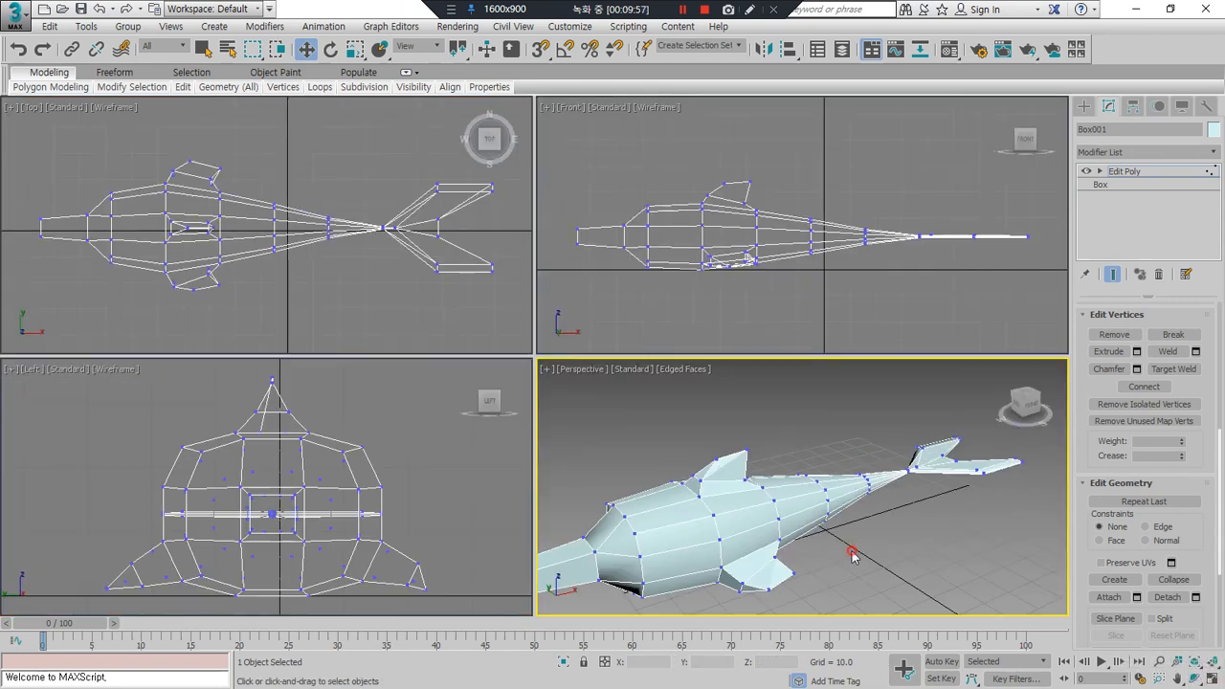
pyautogui.click(1212, 676)
pyautogui.click(1194, 678)
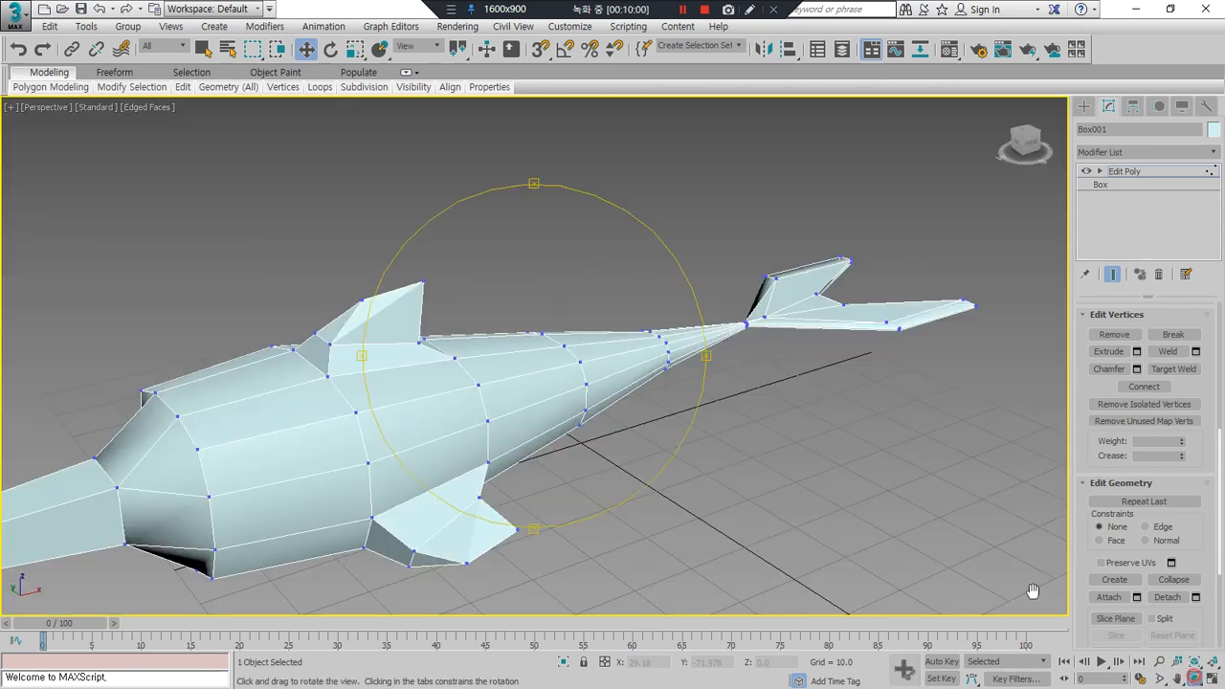
pyautogui.scroll(-2, 508, 382)
pyautogui.moveTo(507, 382); pyautogui.dragTo(391, 364)
pyautogui.press('w')
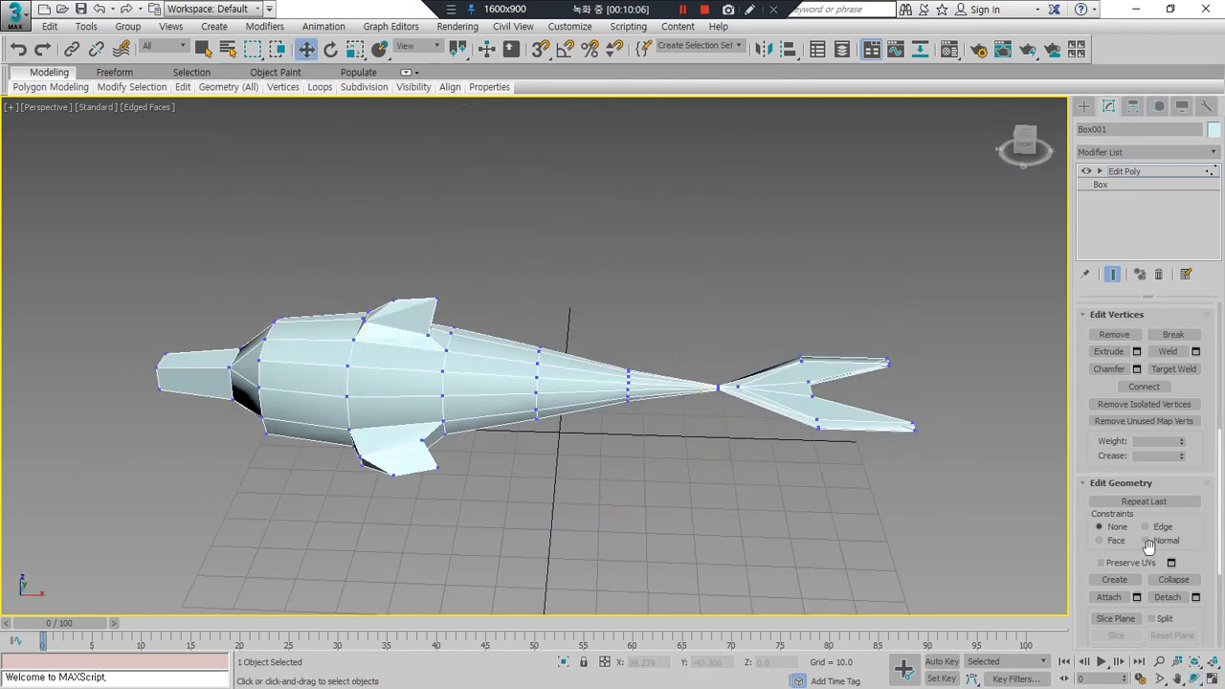
# Step: Leave vertex editing and return to the top level of the Edit Poly modifier on the dolphin
pyautogui.scroll(-4, 1148, 546)
pyautogui.scroll(5, 1094, 495)
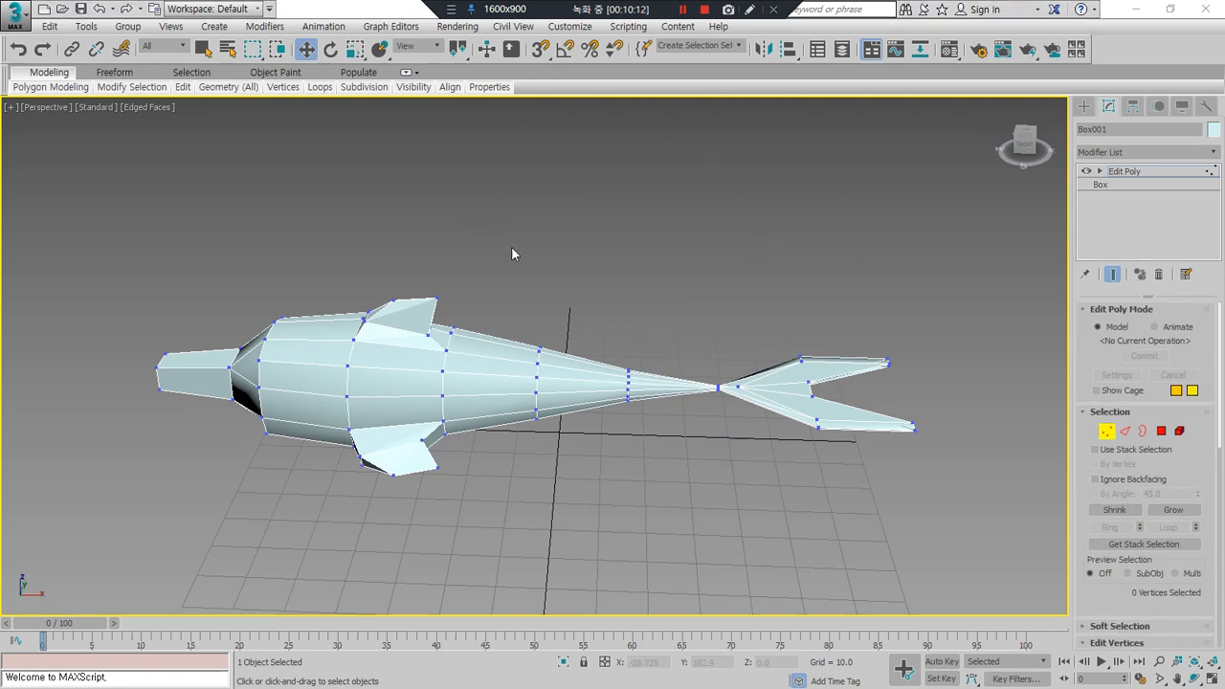
pyautogui.click(1105, 432)
pyautogui.scroll(-10, 1096, 439)
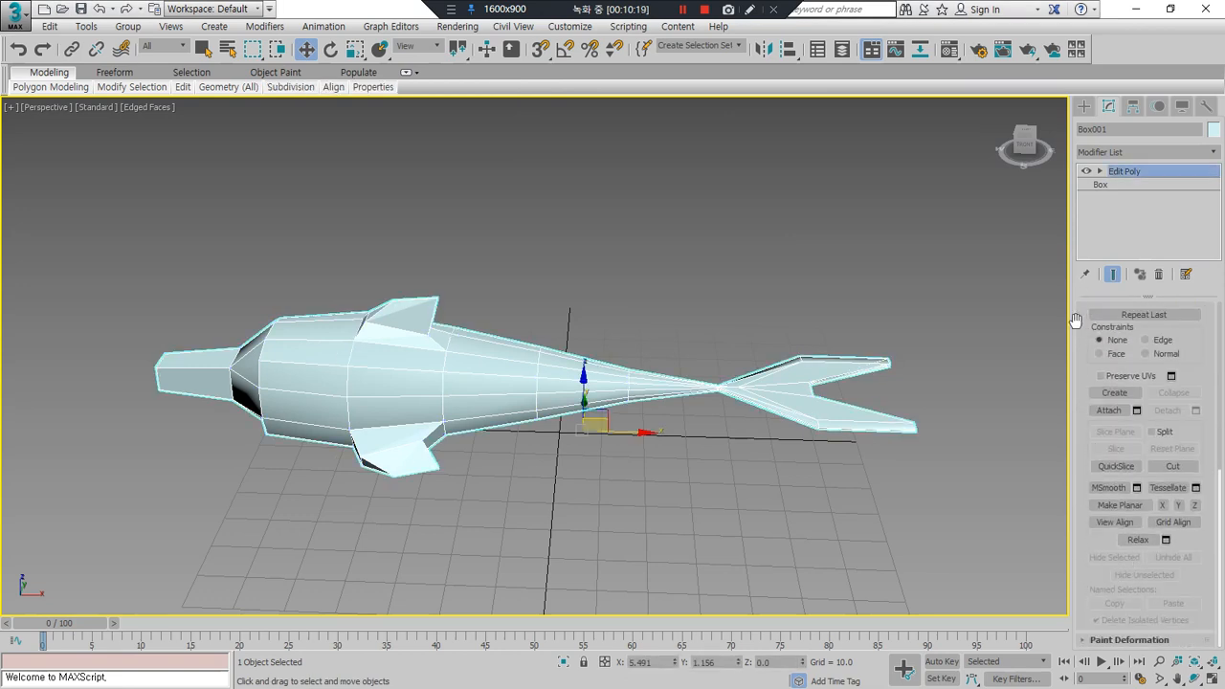
pyautogui.moveTo(1076, 320); pyautogui.dragTo(1084, 647)
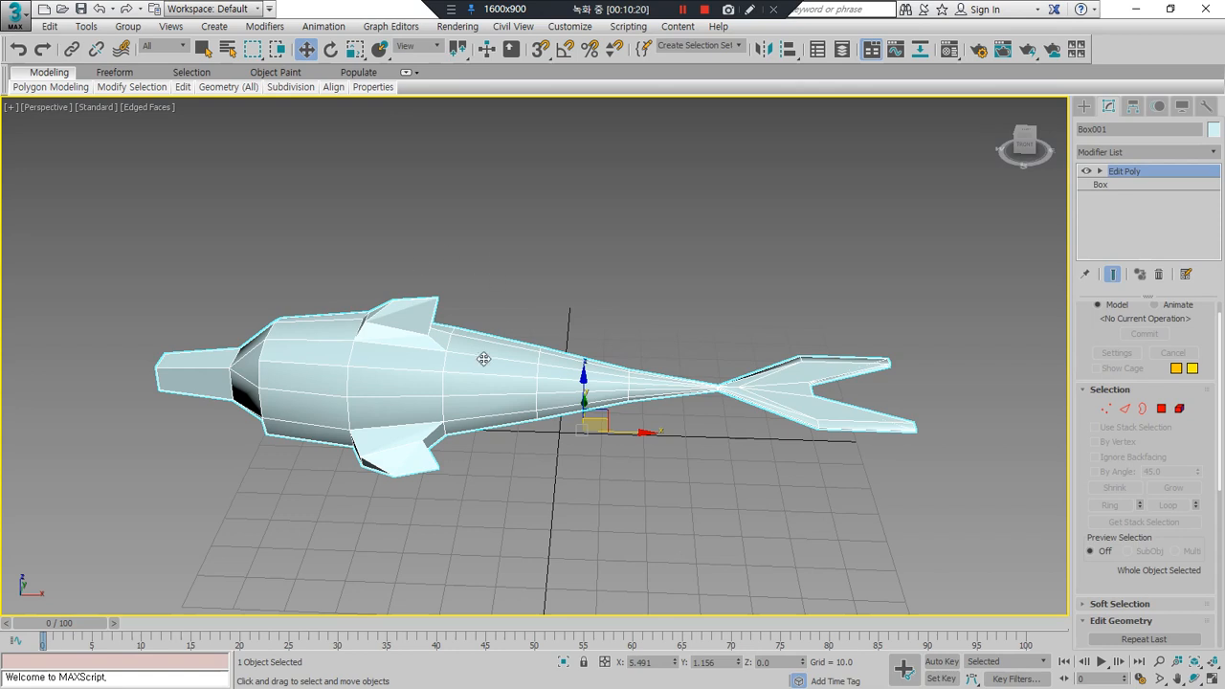
# Step: Apply a MeshSmooth modifier to the dolphin on top of Edit Poly
pyautogui.click(1182, 153)
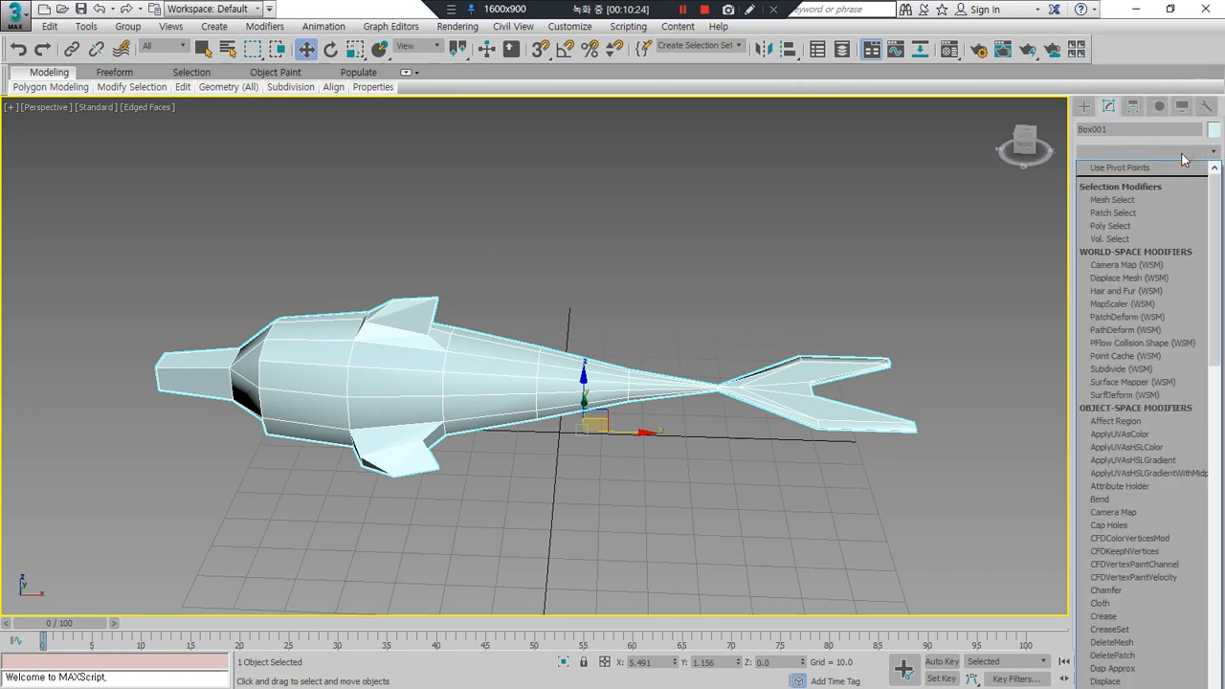
pyautogui.scroll(-1, 1187, 192)
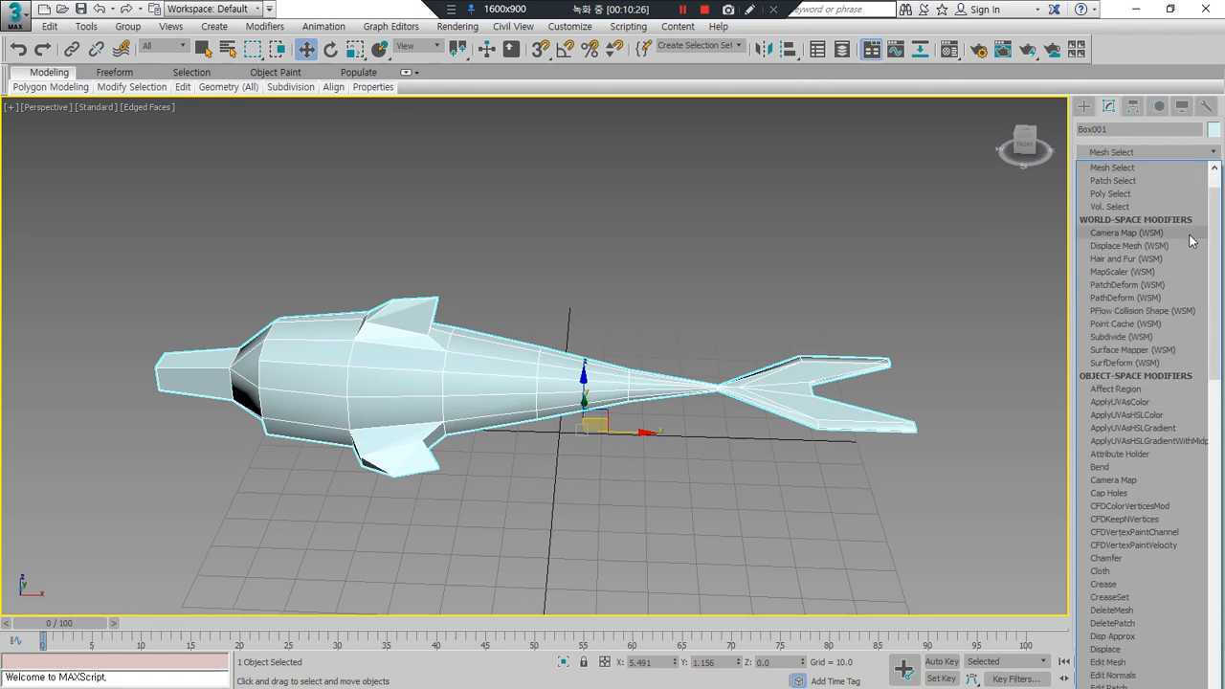
pyautogui.scroll(-3, 1191, 239)
pyautogui.press('m')
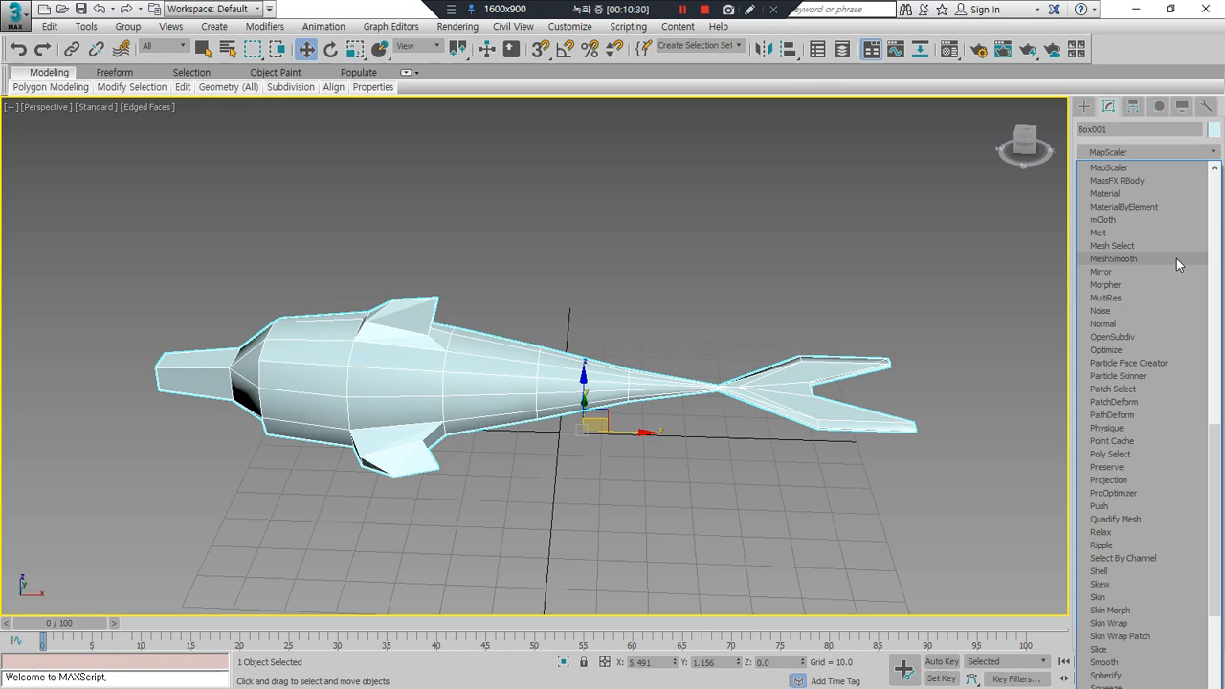
pyautogui.click(1176, 258)
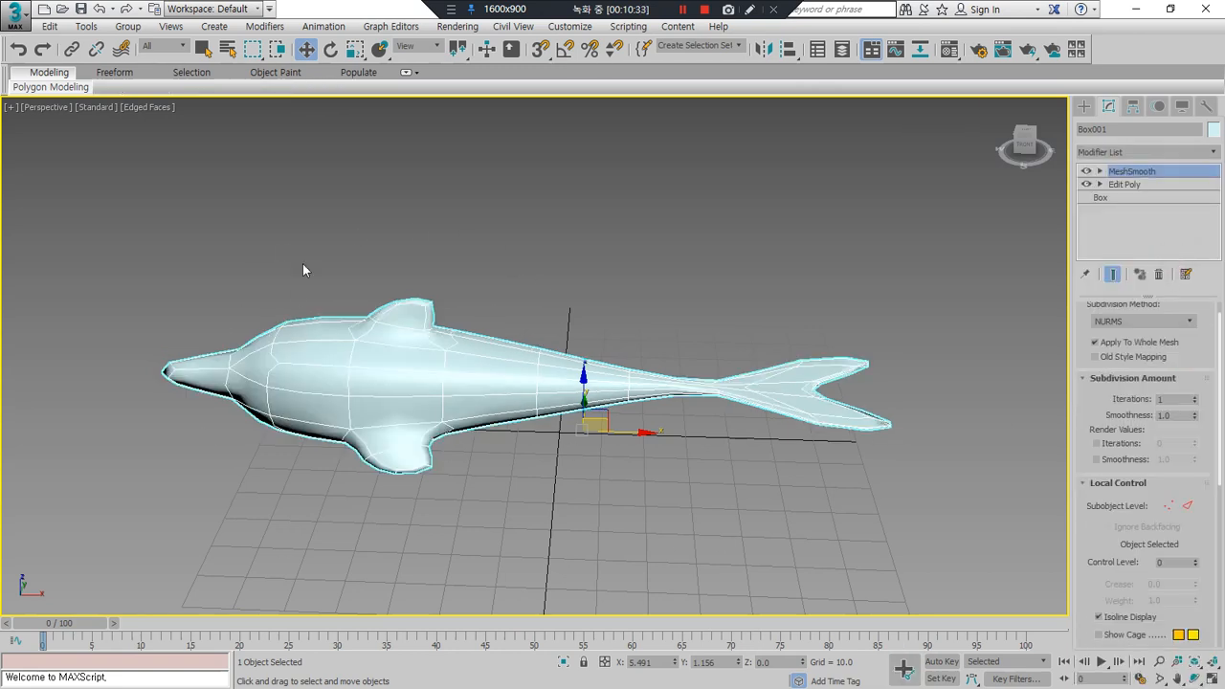
# Step: Try the Classic subdivision method for MeshSmooth, inspect the dolphin from another angle, and delete the modifier
pyautogui.click(1186, 327)
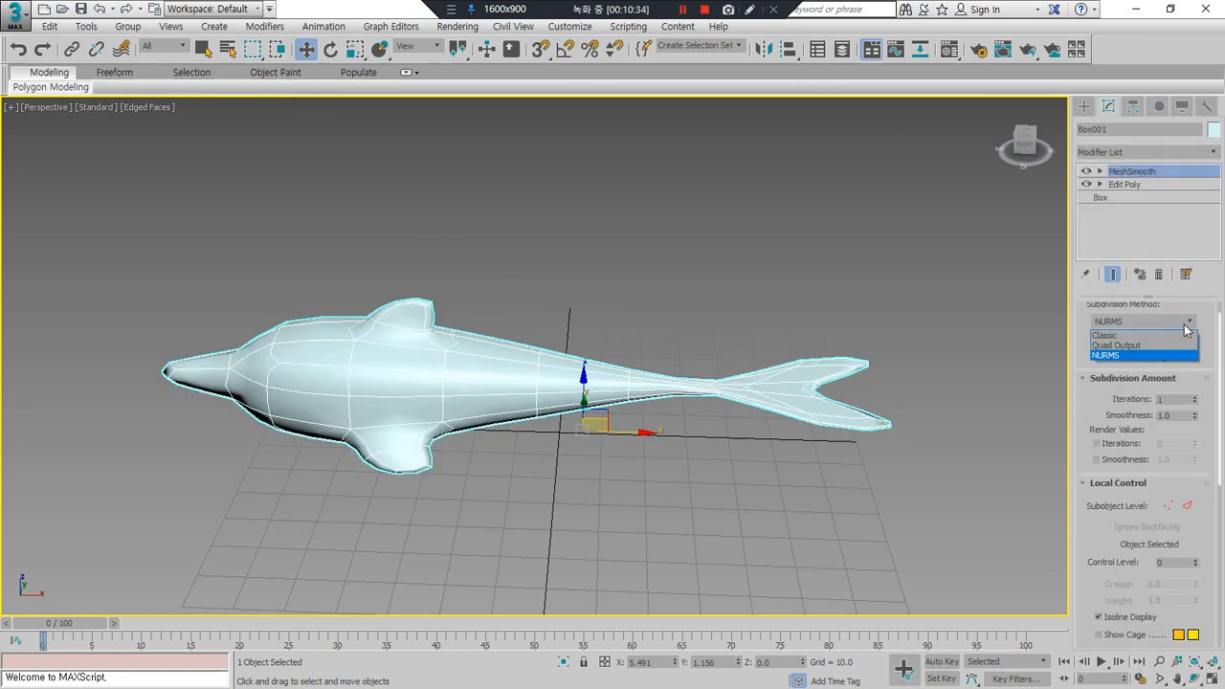
pyautogui.click(1106, 335)
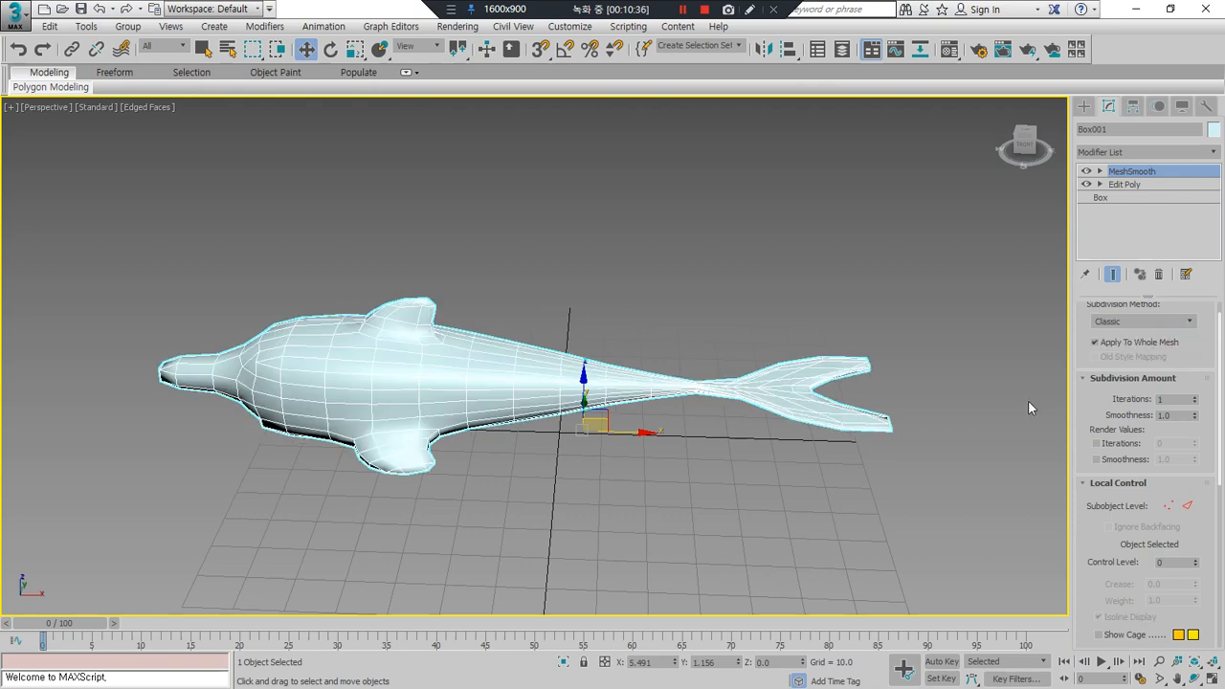
pyautogui.keyDown('alt'); pyautogui.moveTo(464, 408); pyautogui.dragTo(567, 388, button='middle'); pyautogui.keyUp('alt')
pyautogui.click(1158, 274)
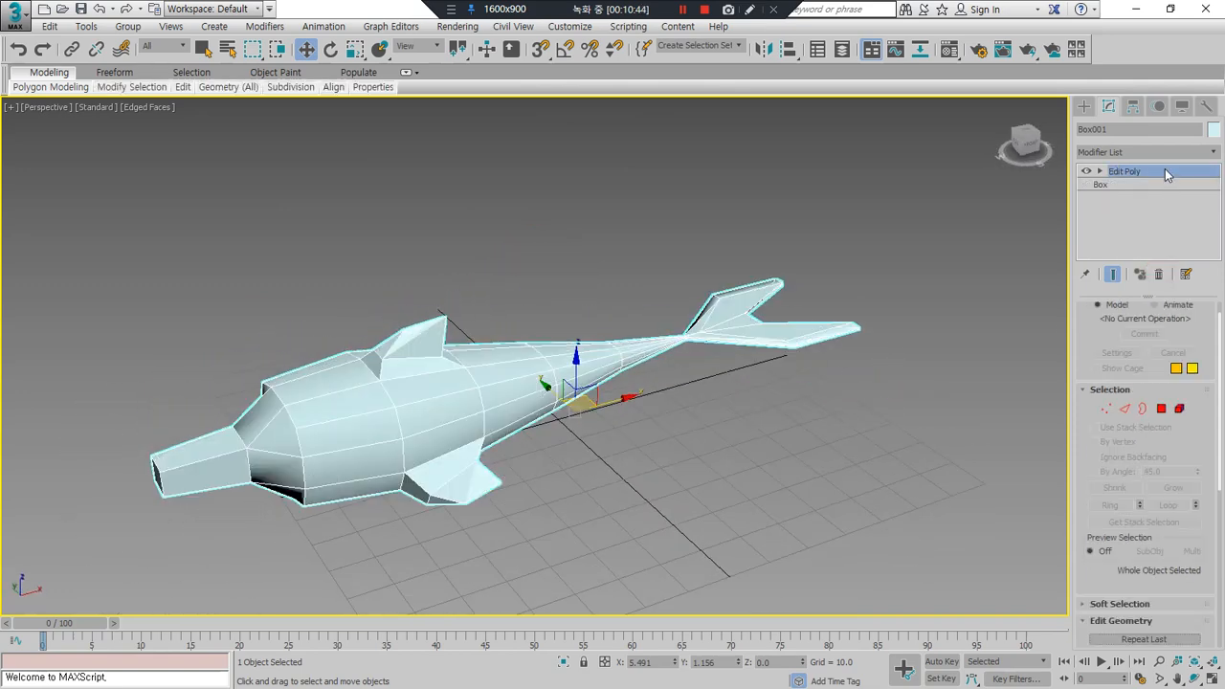
# Step: Try a TurboSmooth modifier on the dolphin, inspect the smoothed shape, and delete the modifier
pyautogui.click(1170, 153)
pyautogui.press('t')
pyautogui.click(1166, 154)
pyautogui.click(1166, 154)
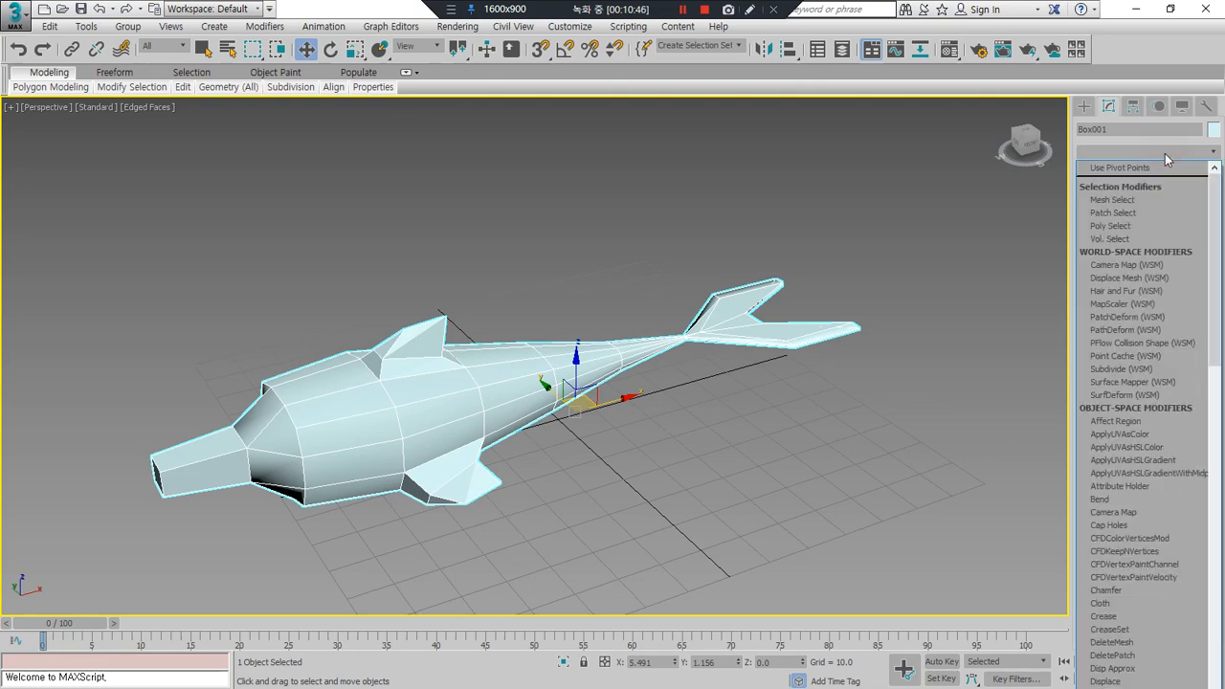
pyautogui.press('t')
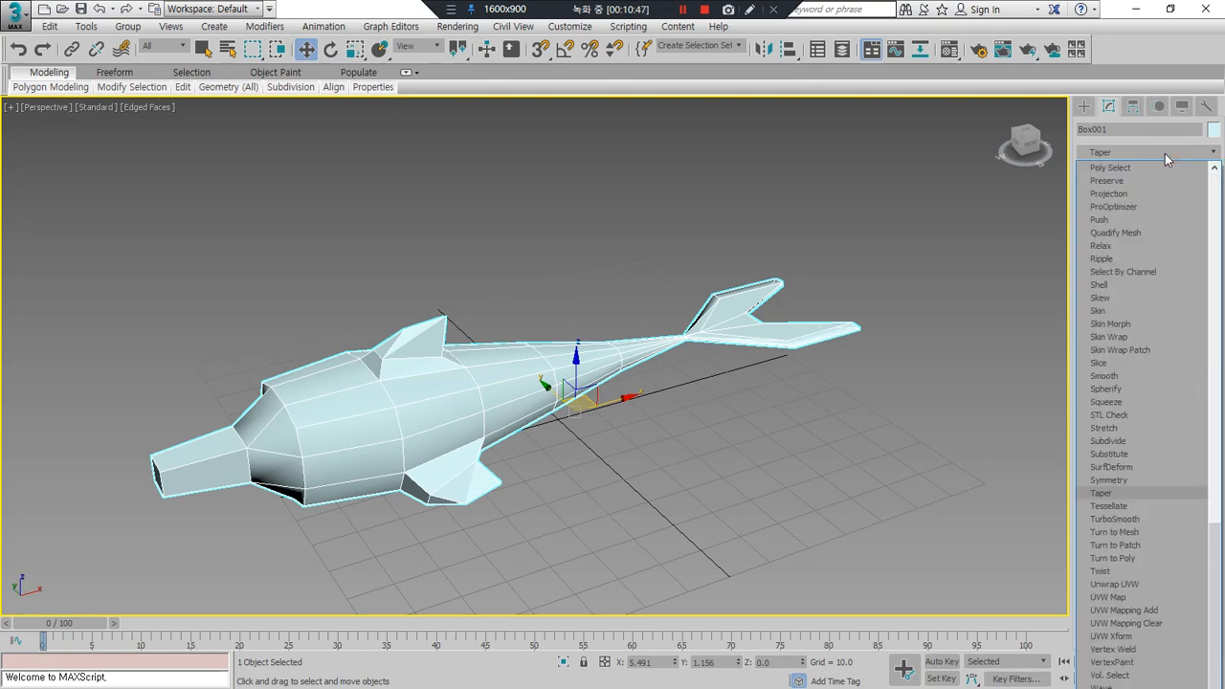
pyautogui.click(1173, 519)
pyautogui.keyDown('alt'); pyautogui.moveTo(430, 469); pyautogui.dragTo(355, 475, button='middle'); pyautogui.keyUp('alt')
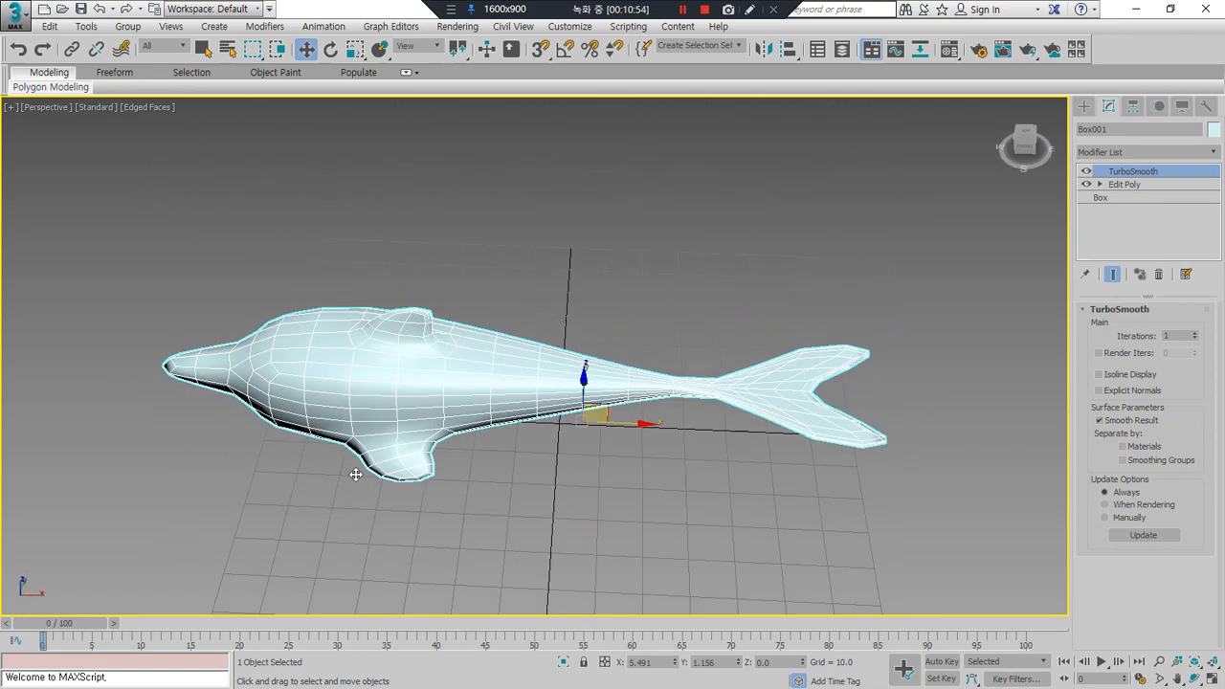
pyautogui.click(1158, 275)
# Step: Convert the dolphin to an Editable Poly, collapsing its modifier stack
pyautogui.rightClick(510, 363)
pyautogui.moveTo(562, 523)
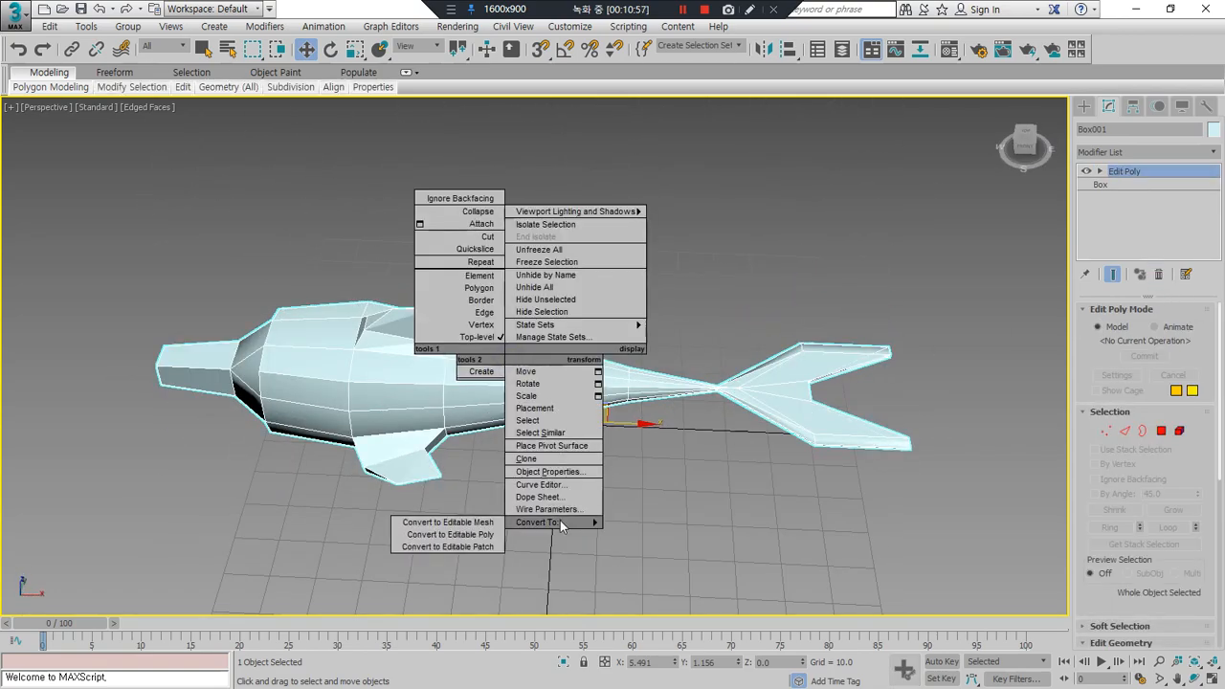
pyautogui.click(497, 539)
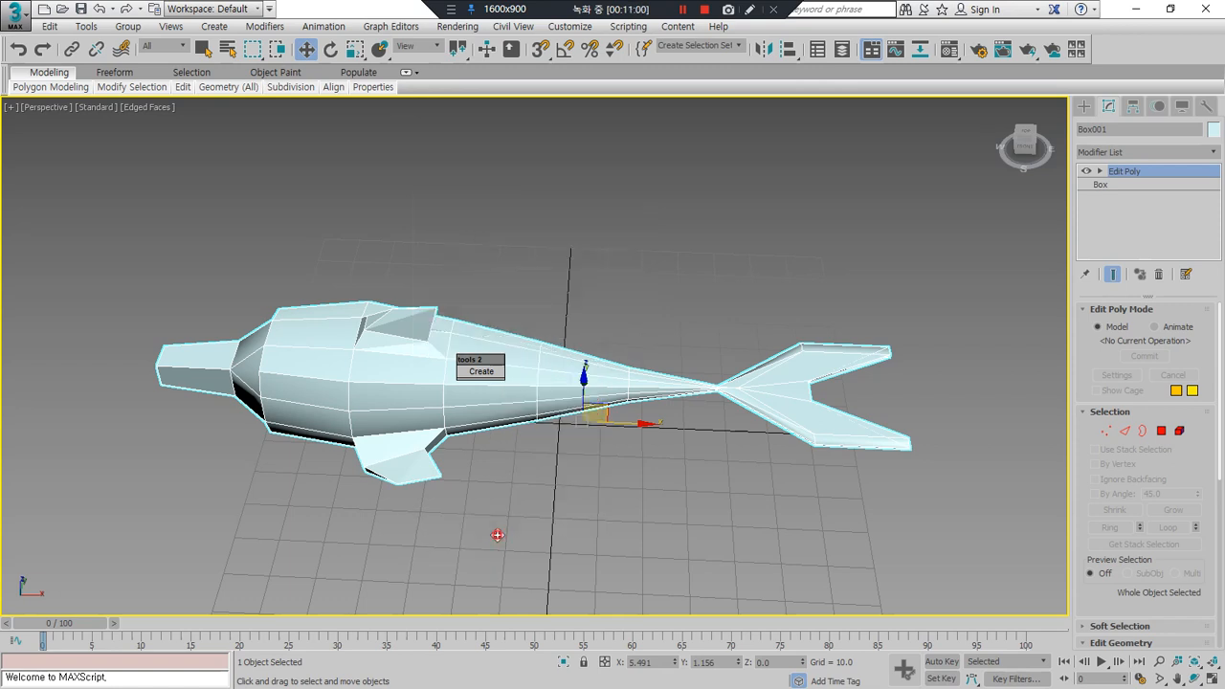
# Step: Enable NURMS Subdivision in the Editable Poly's Subdivision Surface settings and inspect the dolphin from several angles
pyautogui.scroll(-5, 1140, 469)
pyautogui.scroll(-5, 1141, 466)
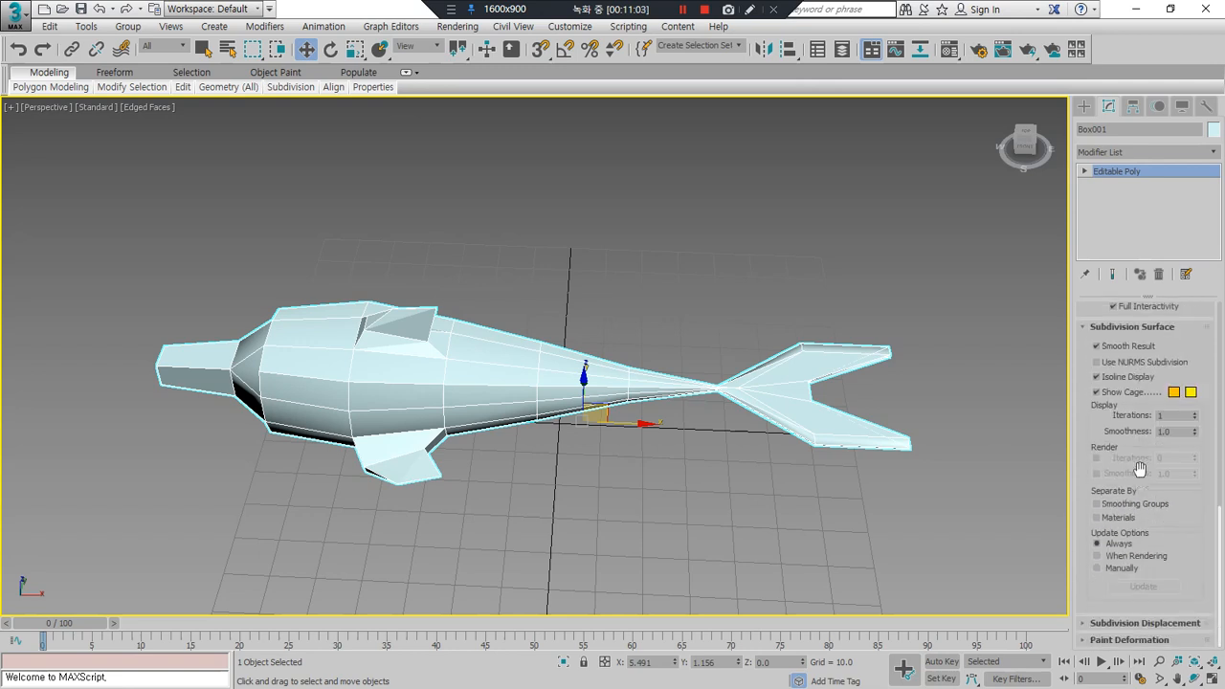
pyautogui.scroll(1, 1138, 466)
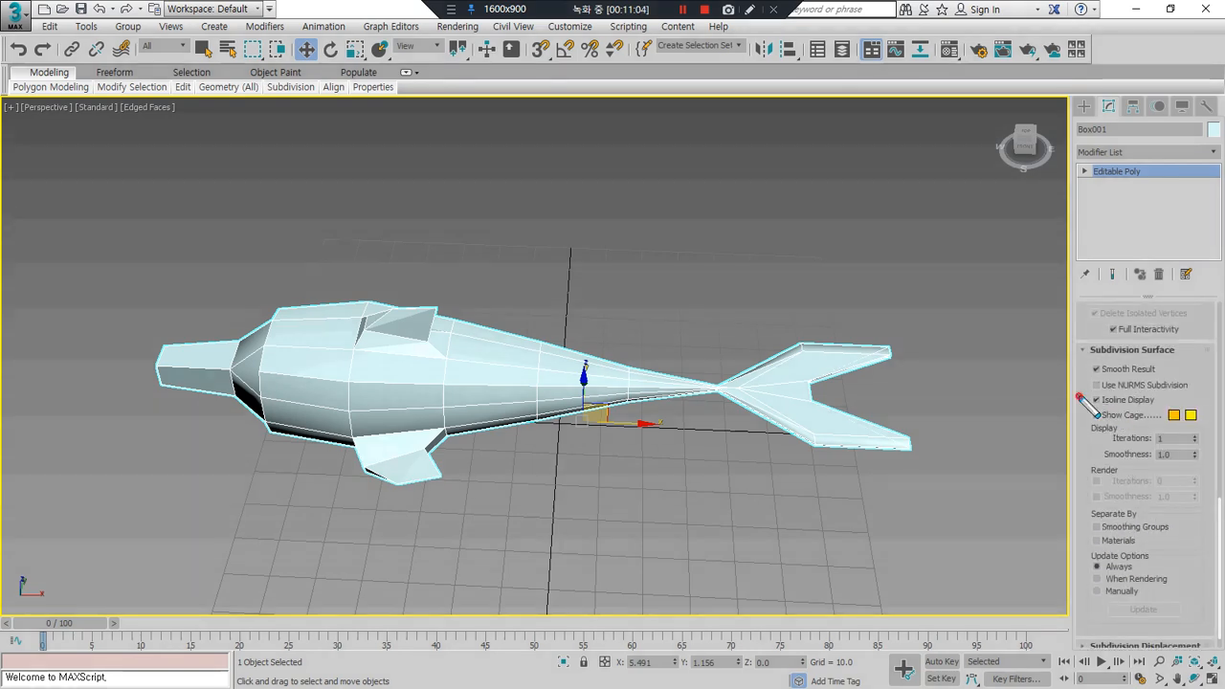
pyautogui.moveTo(1076, 397); pyautogui.dragTo(1203, 396)
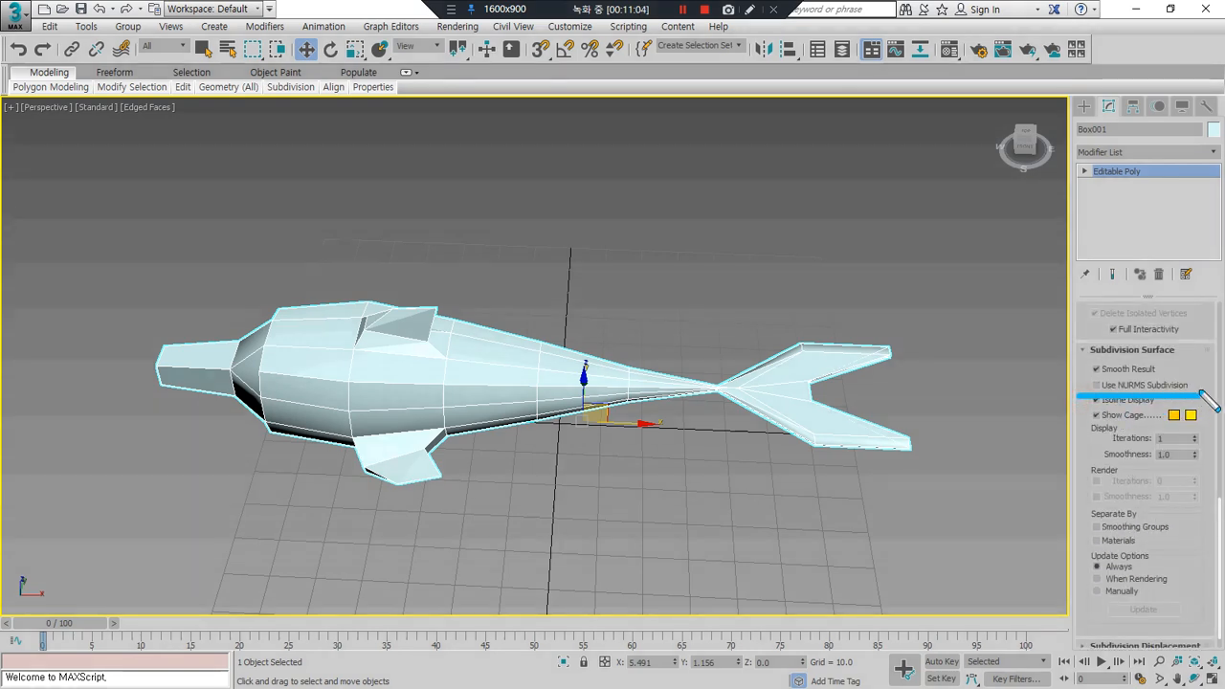
pyautogui.click(1145, 387)
pyautogui.keyDown('alt'); pyautogui.moveTo(680, 571); pyautogui.dragTo(571, 360, button='middle'); pyautogui.keyUp('alt')
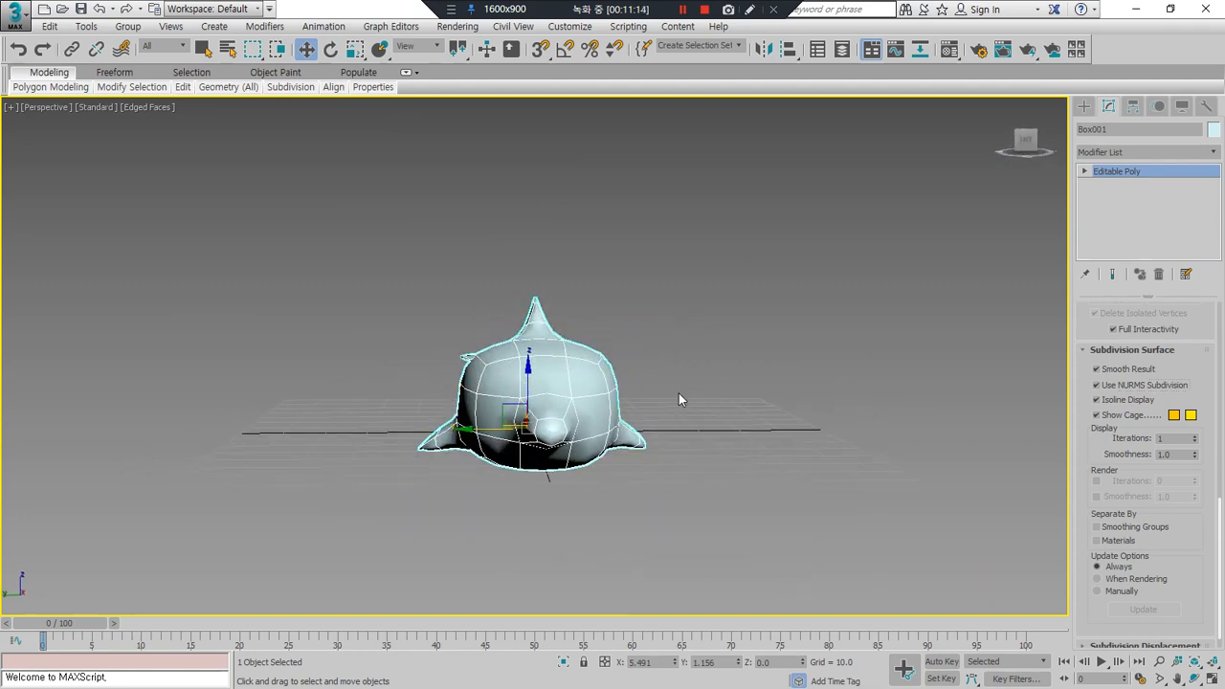
pyautogui.keyDown('alt'); pyautogui.moveTo(679, 399); pyautogui.dragTo(524, 453, button='middle'); pyautogui.keyUp('alt')
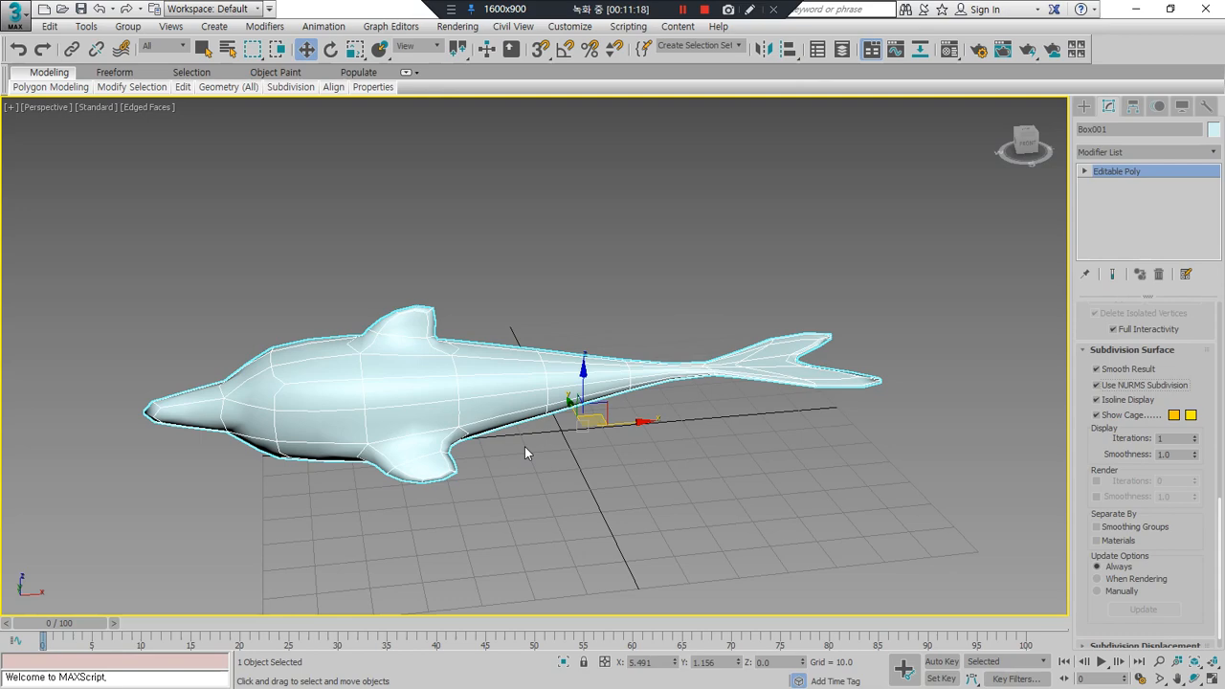
# Step: Restore the four-view layout with the Front view active and open the dolphin's hierarchy pivot settings
pyautogui.hotkey('alt', 'w')
pyautogui.rightClick(737, 324)
pyautogui.press('r')
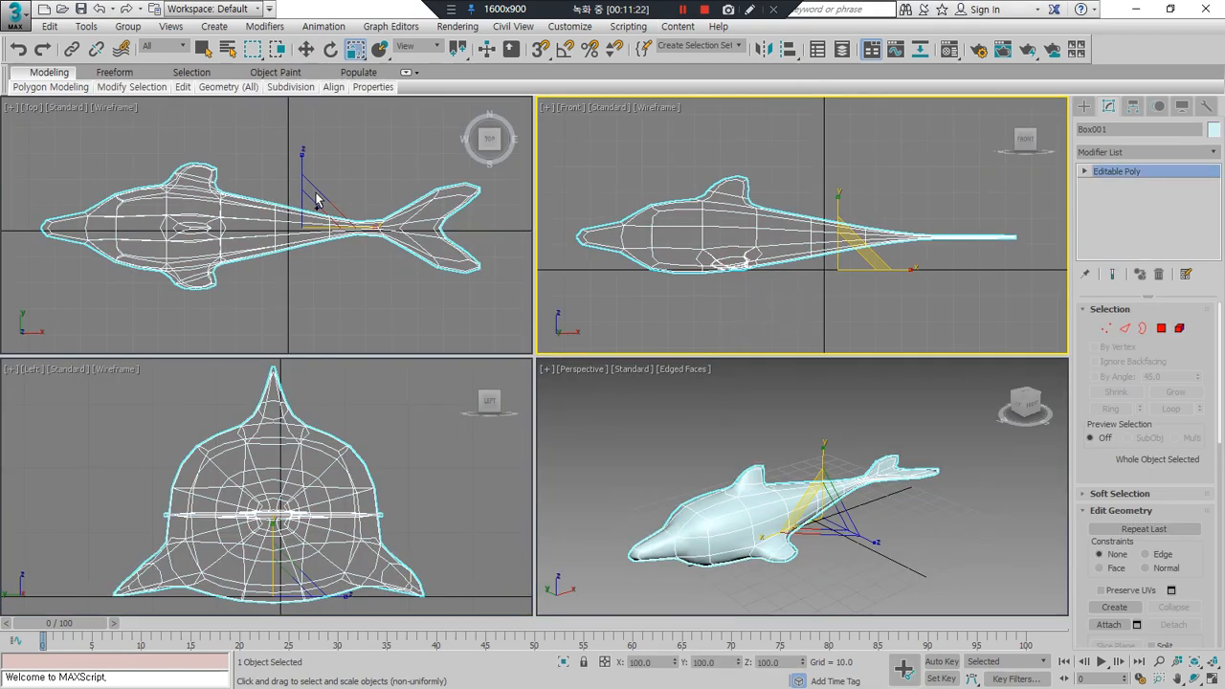
pyautogui.moveTo(869, 203)
pyautogui.mouseDown()
pyautogui.moveTo(827, 189)
pyautogui.moveTo(865, 304)
pyautogui.moveTo(880, 191)
pyautogui.moveTo(847, 200)
pyautogui.mouseUp()
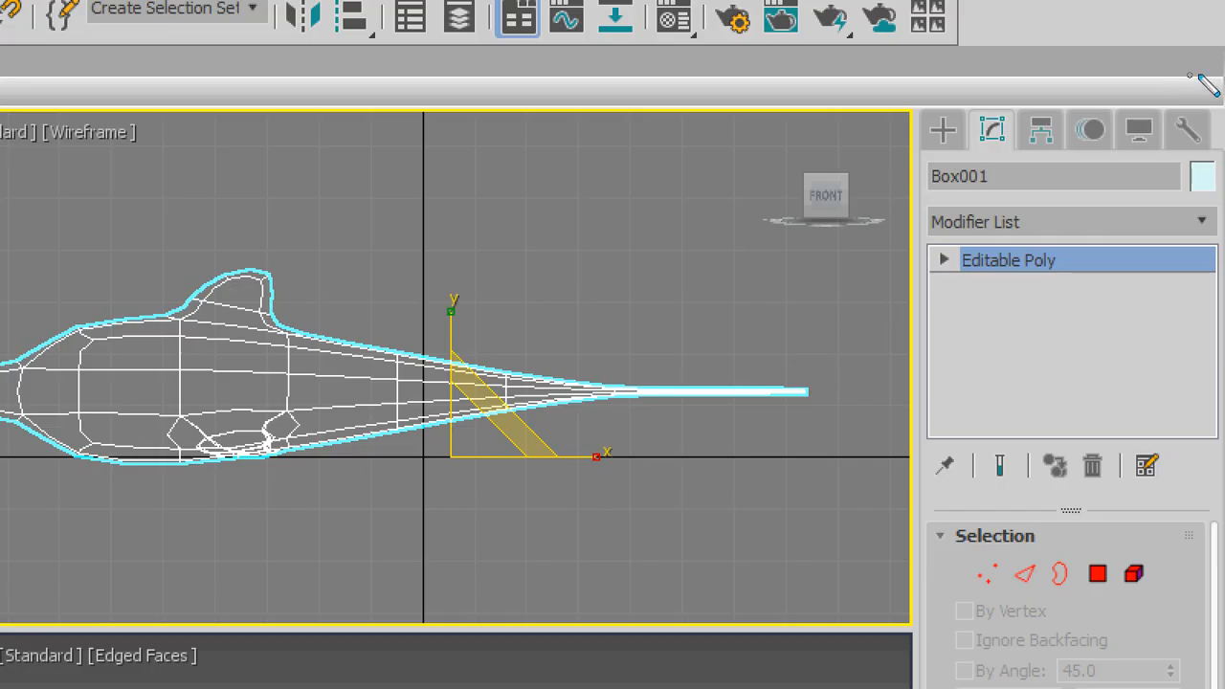
pyautogui.moveTo(1076, 159)
pyautogui.mouseDown()
pyautogui.moveTo(1016, 117)
pyautogui.moveTo(1073, 154)
pyautogui.mouseUp()
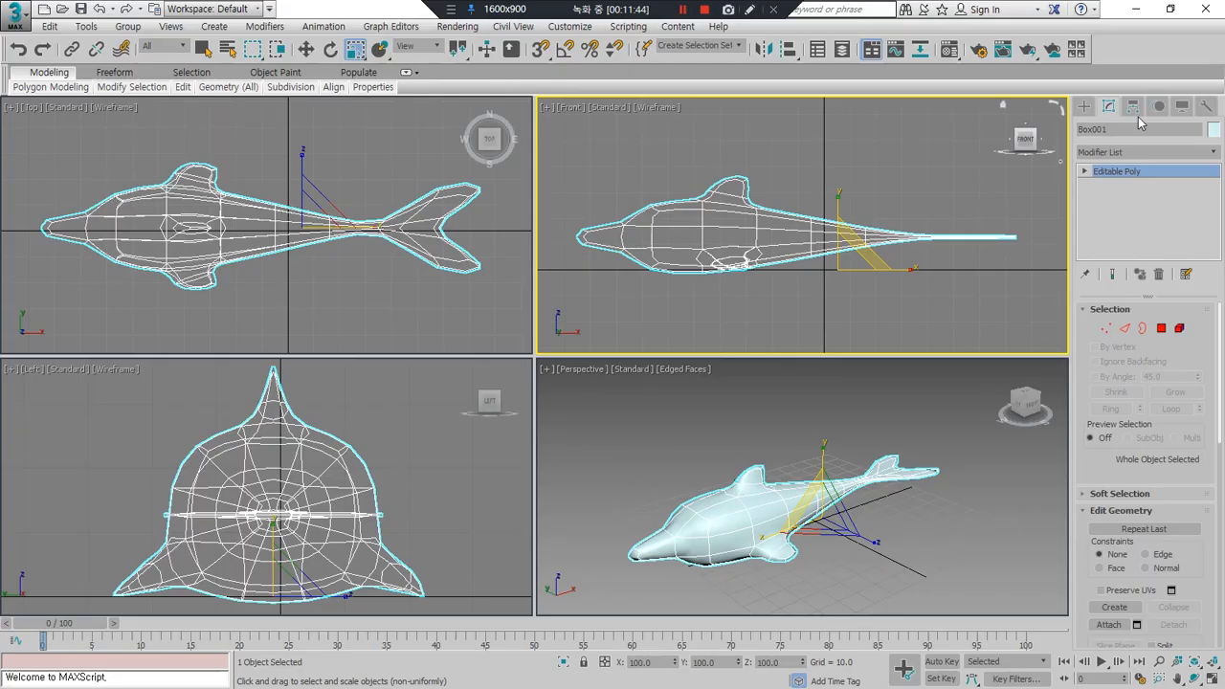
pyautogui.click(1132, 107)
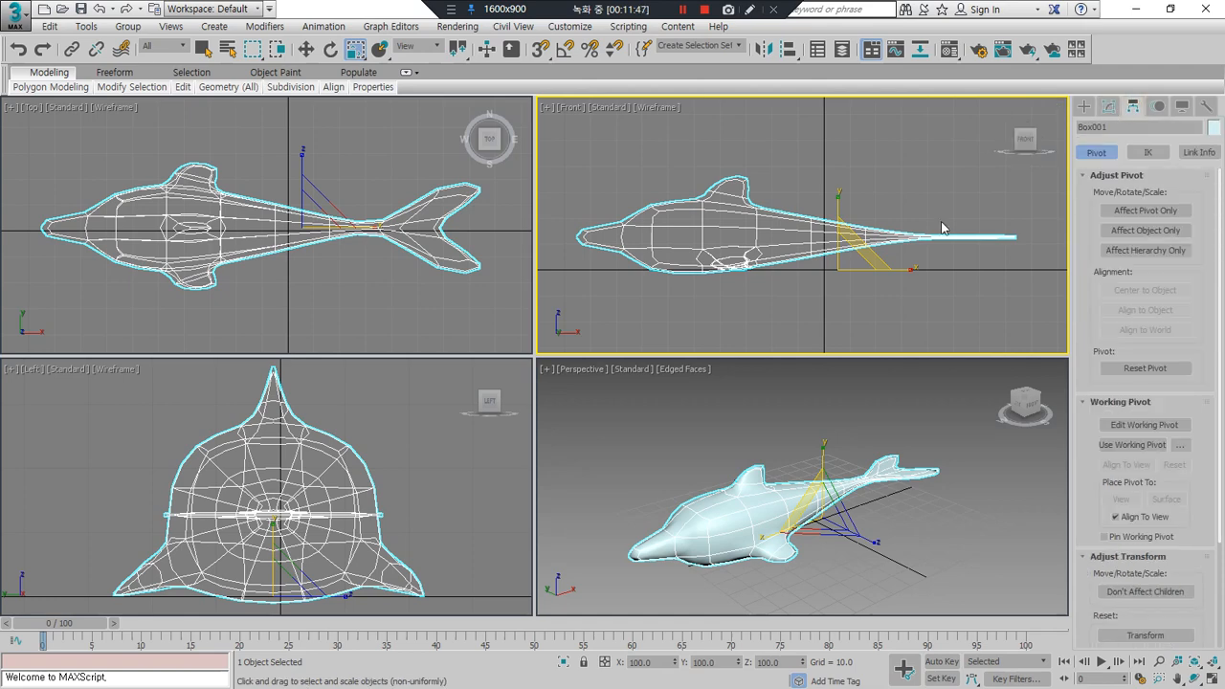
pyautogui.hotkey('ctrl', 'alt', 'd')
pyautogui.moveTo(1100, 174)
pyautogui.mouseDown()
pyautogui.moveTo(1061, 154)
pyautogui.moveTo(1108, 173)
pyautogui.moveTo(1096, 190)
pyautogui.mouseUp()
pyautogui.moveTo(1168, 166)
pyautogui.mouseDown()
pyautogui.moveTo(1135, 153)
pyautogui.moveTo(1197, 139)
pyautogui.moveTo(1211, 169)
pyautogui.mouseUp()
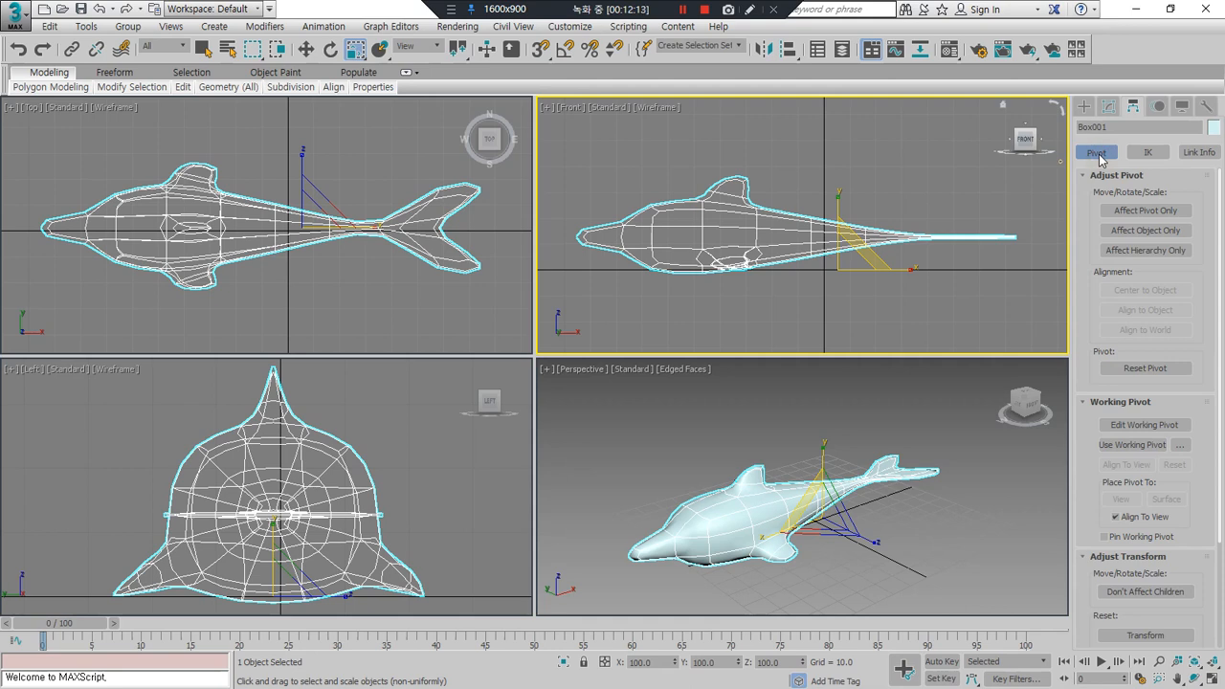
pyautogui.hotkey('ctrl', 'alt', 'd')
pyautogui.moveTo(1173, 222)
pyautogui.mouseDown()
pyautogui.moveTo(1133, 219)
pyautogui.moveTo(1124, 191)
pyautogui.moveTo(1188, 209)
pyautogui.moveTo(1171, 223)
pyautogui.mouseUp()
pyautogui.press('Escape')
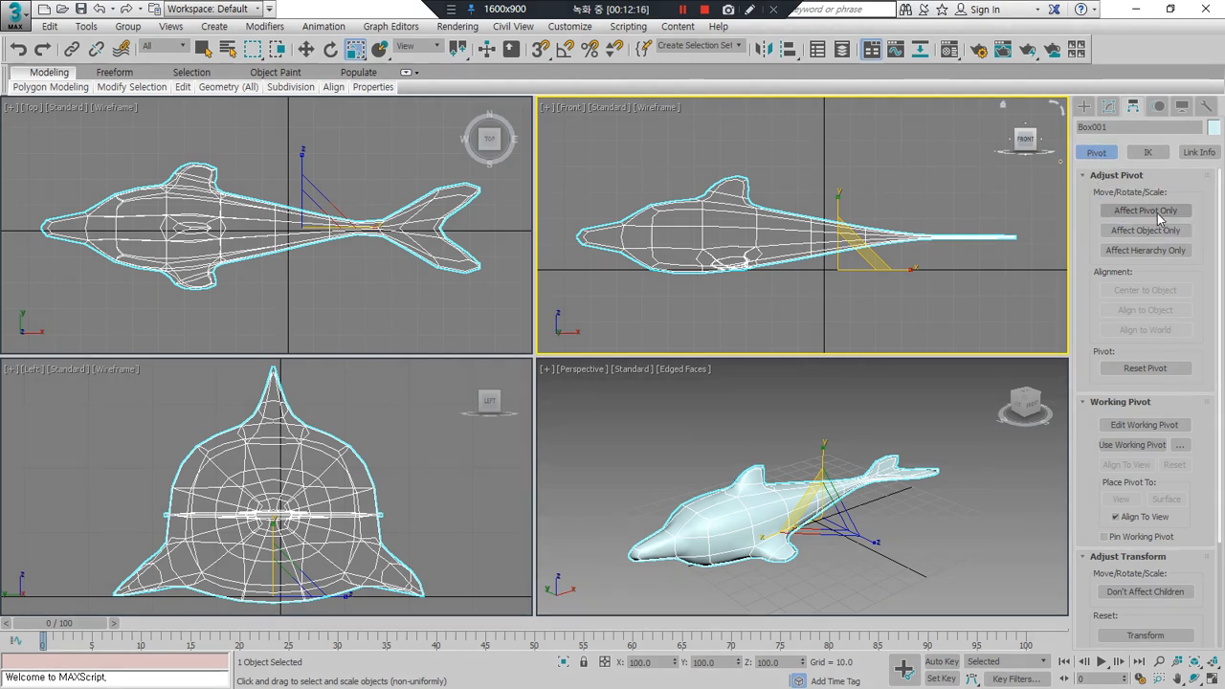
# Step: Restrict transforms to the dolphin's pivot with Affect Pivot Only, after trying Affect Object Only
pyautogui.click(1159, 212)
pyautogui.click(1152, 231)
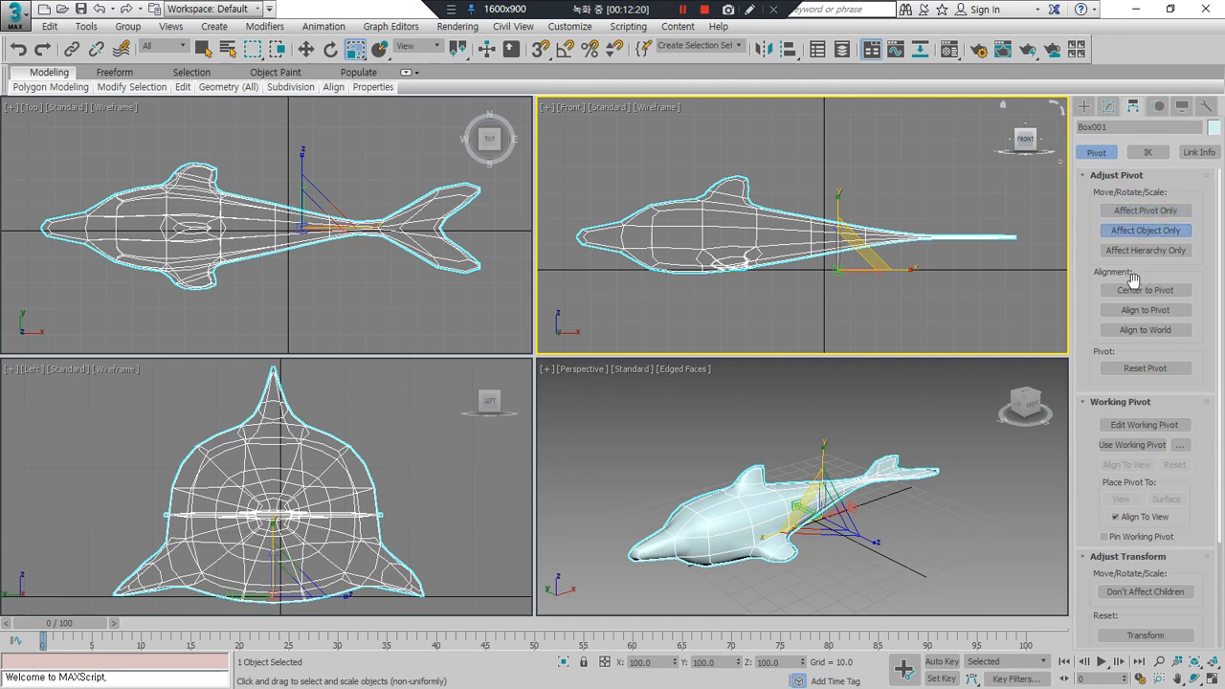
pyautogui.click(1145, 210)
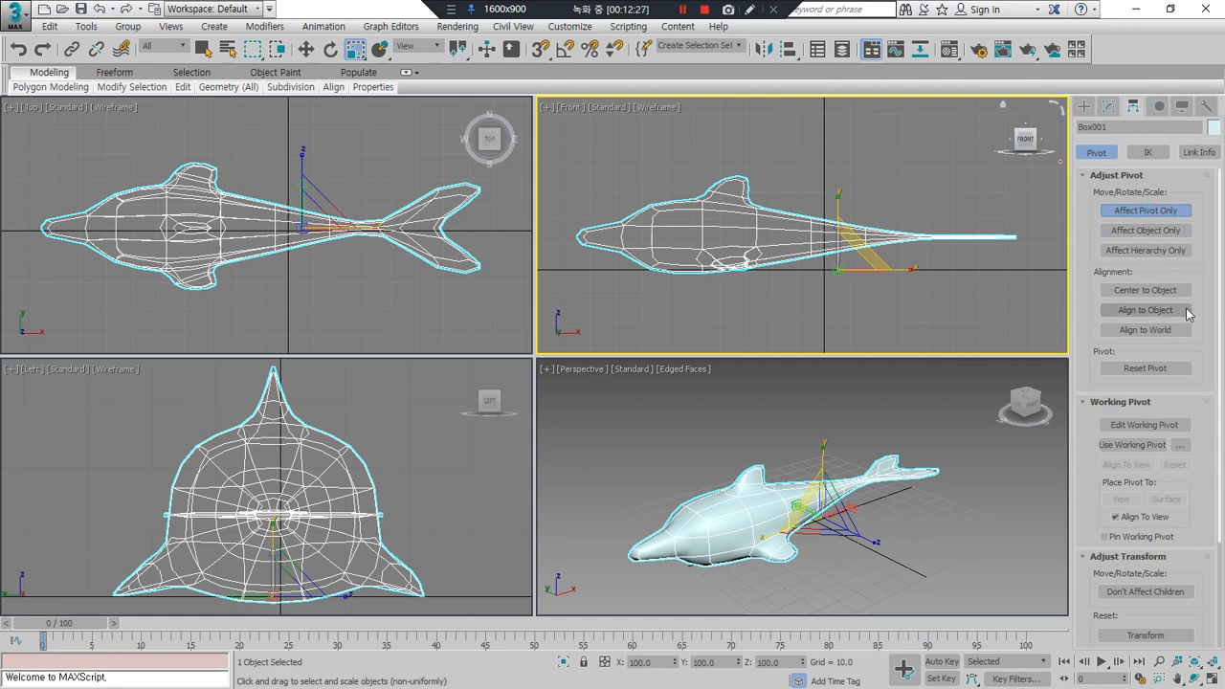
# Step: Try centering the pivot to the dolphin and aligning it to the object and the world, and reset the pivot
pyautogui.moveTo(1146, 271)
pyautogui.mouseDown()
pyautogui.moveTo(1096, 359)
pyautogui.moveTo(1194, 295)
pyautogui.mouseUp()
pyautogui.click(1141, 292)
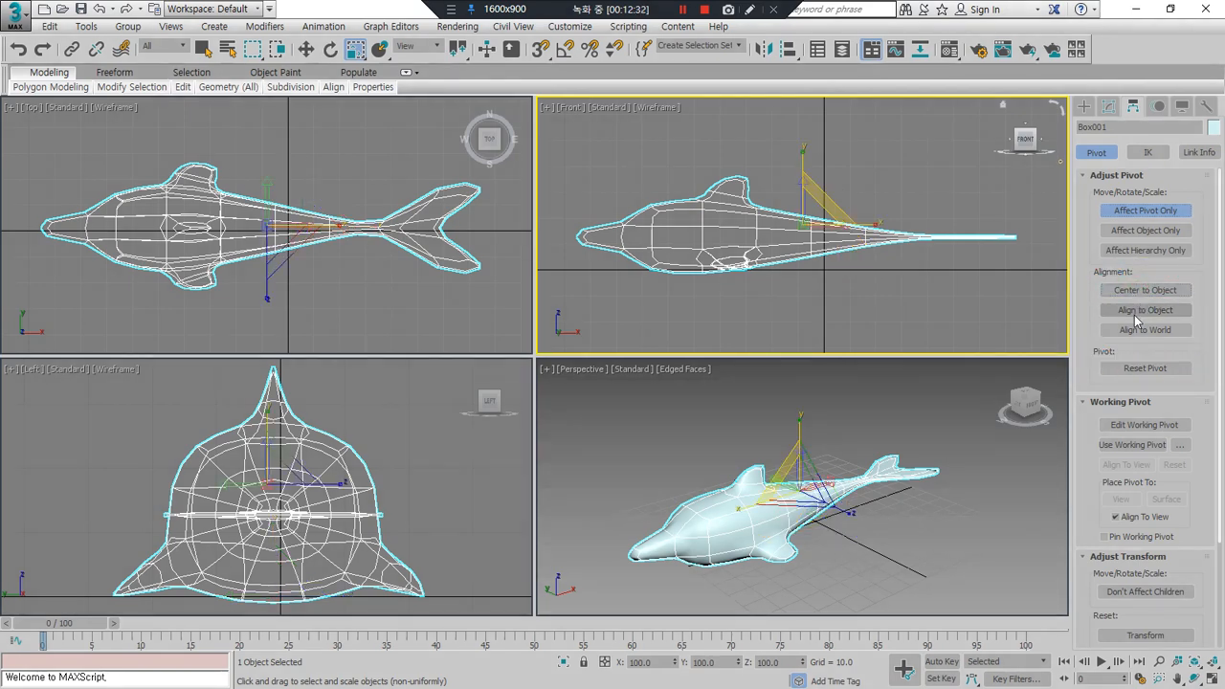
pyautogui.click(1134, 312)
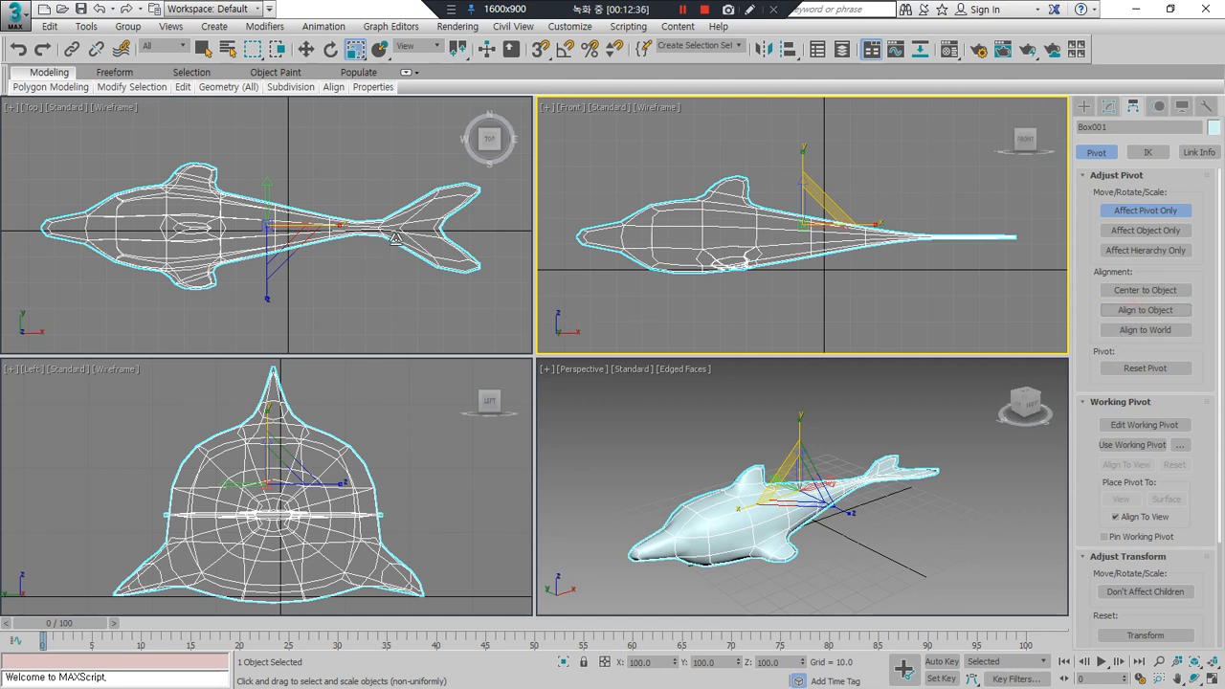
pyautogui.click(1162, 334)
pyautogui.click(1160, 372)
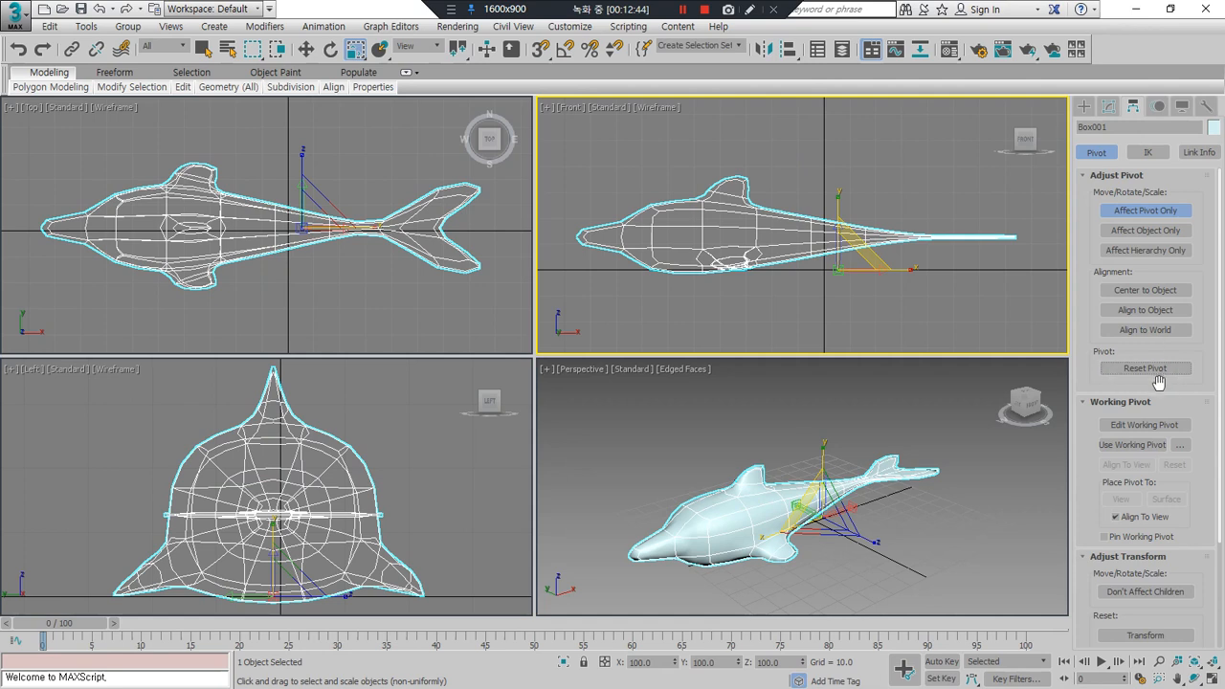
# Step: Move the pivot forward into the dolphin's body in the Top view and raise it to mid-body height in the Front view
pyautogui.click(306, 49)
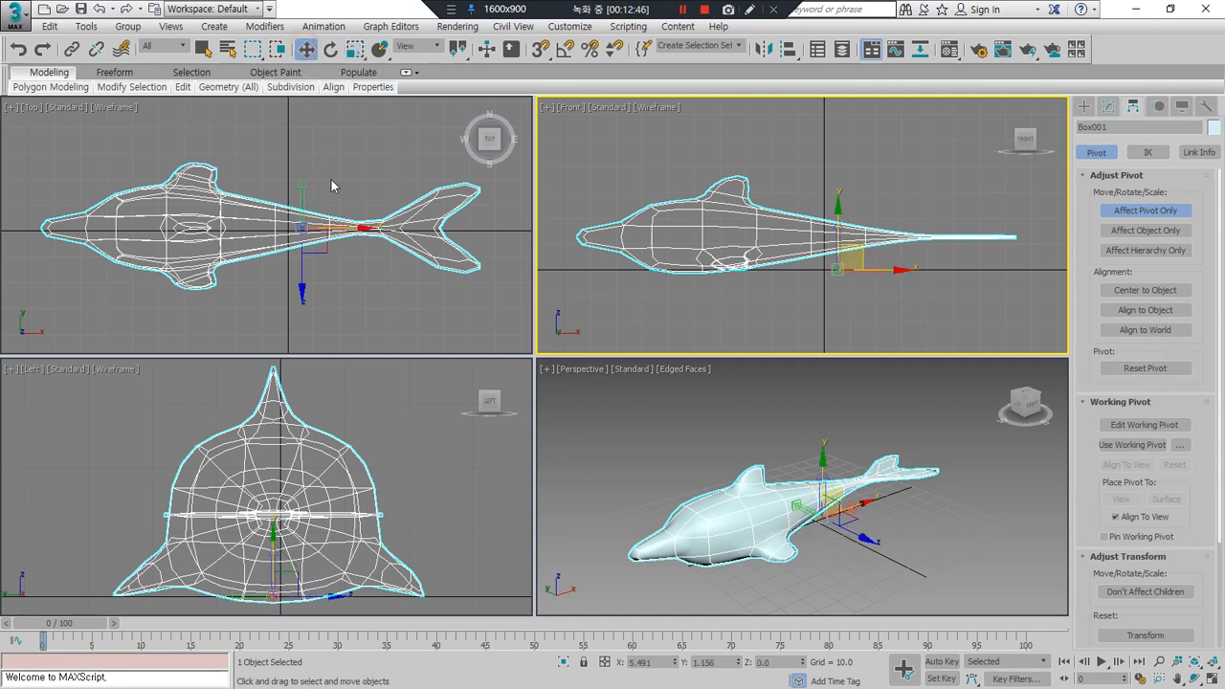
pyautogui.moveTo(353, 230); pyautogui.dragTo(216, 222)
pyautogui.moveTo(697, 211); pyautogui.dragTo(701, 178)
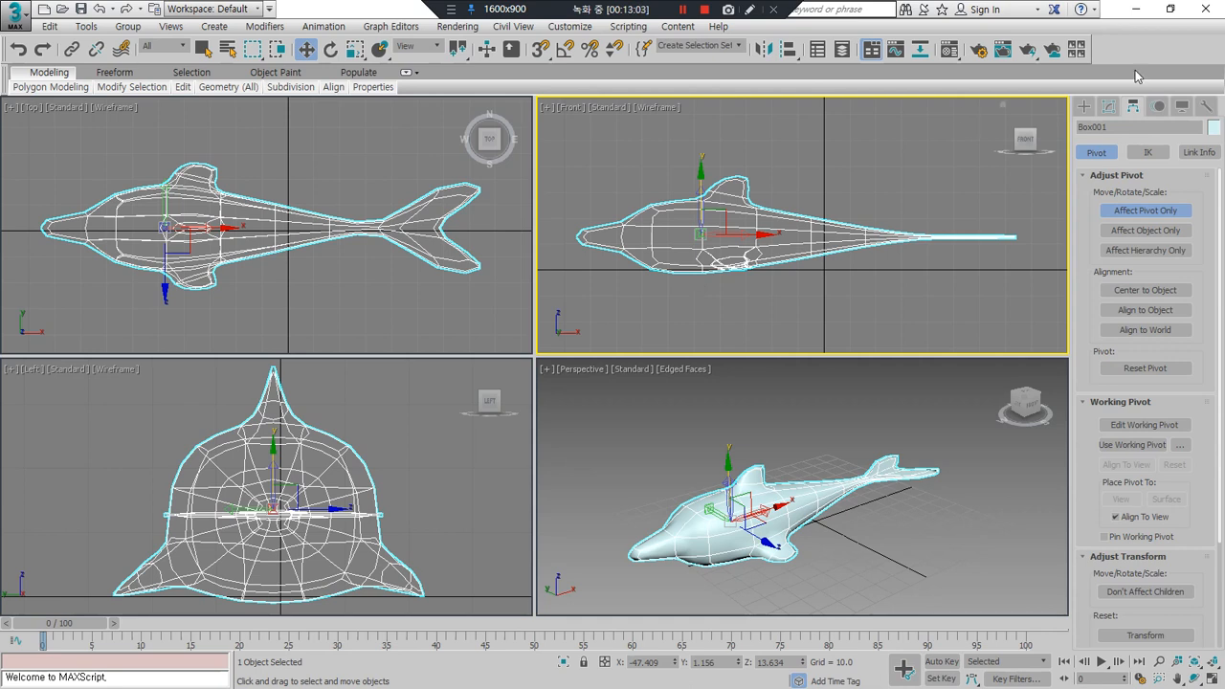
# Step: Nudge the dolphin's pivot slightly toward the tail to about X -45.3 in the Front view, and leave pivot-only mode
pyautogui.click(1088, 155)
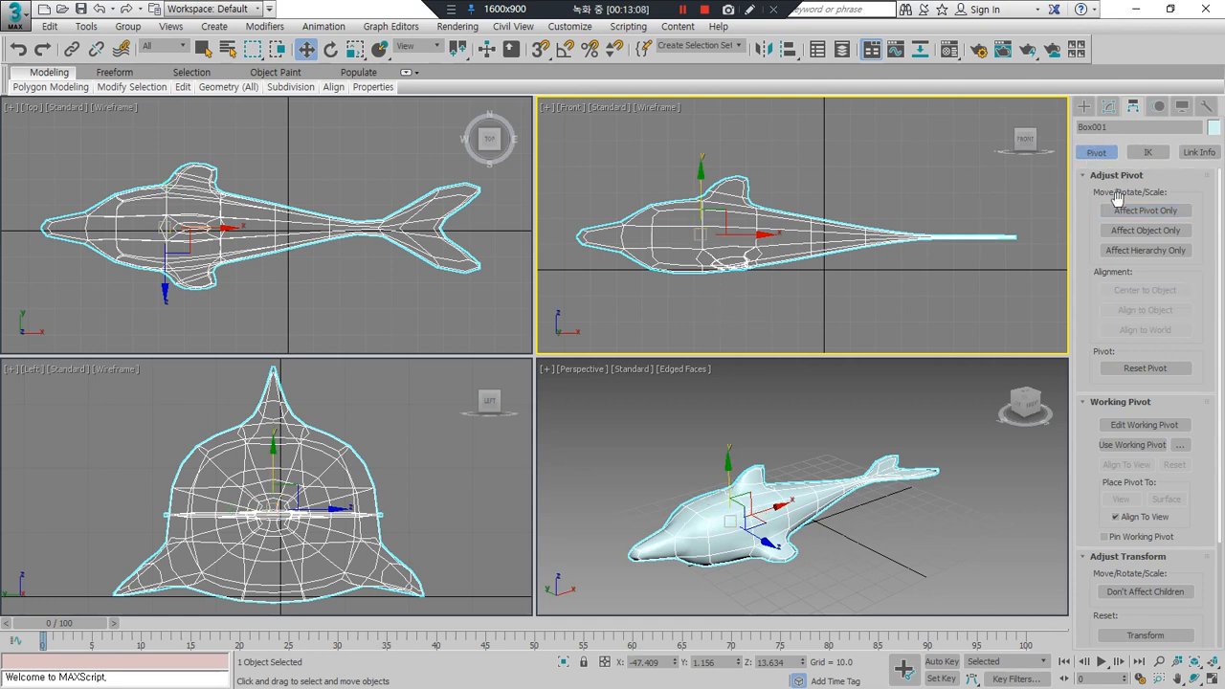
pyautogui.click(1145, 211)
pyautogui.moveTo(755, 234)
pyautogui.mouseDown()
pyautogui.moveTo(742, 238)
pyautogui.moveTo(754, 239)
pyautogui.mouseUp()
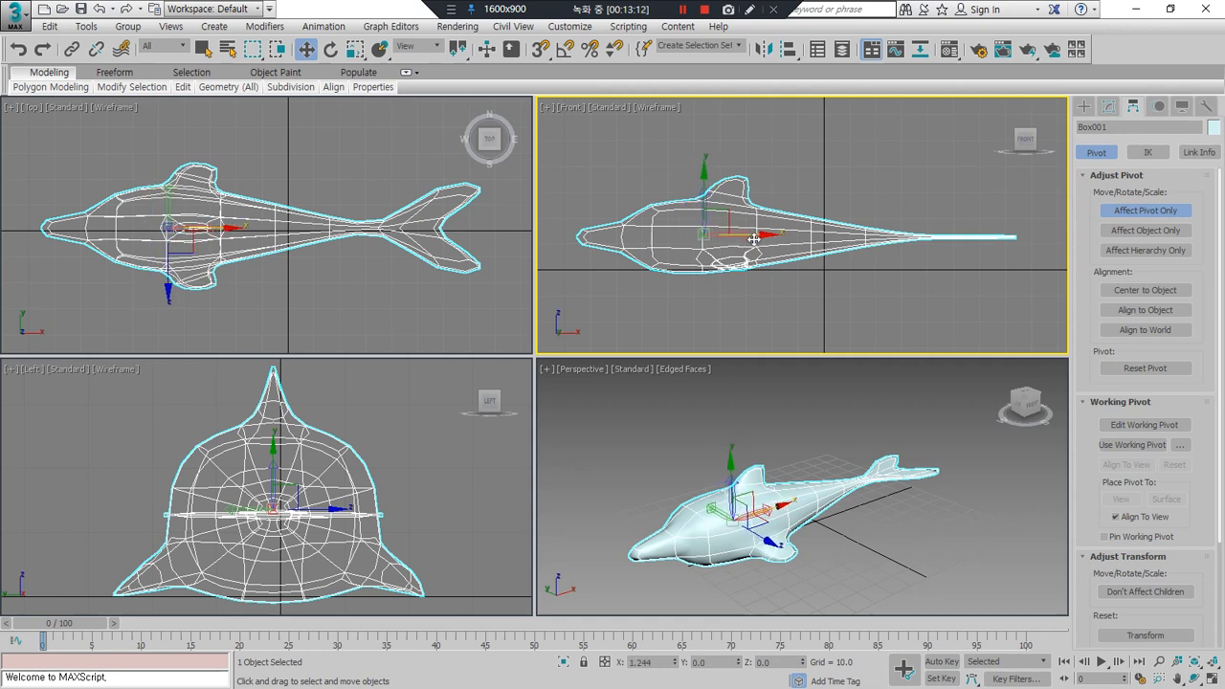
pyautogui.click(1160, 212)
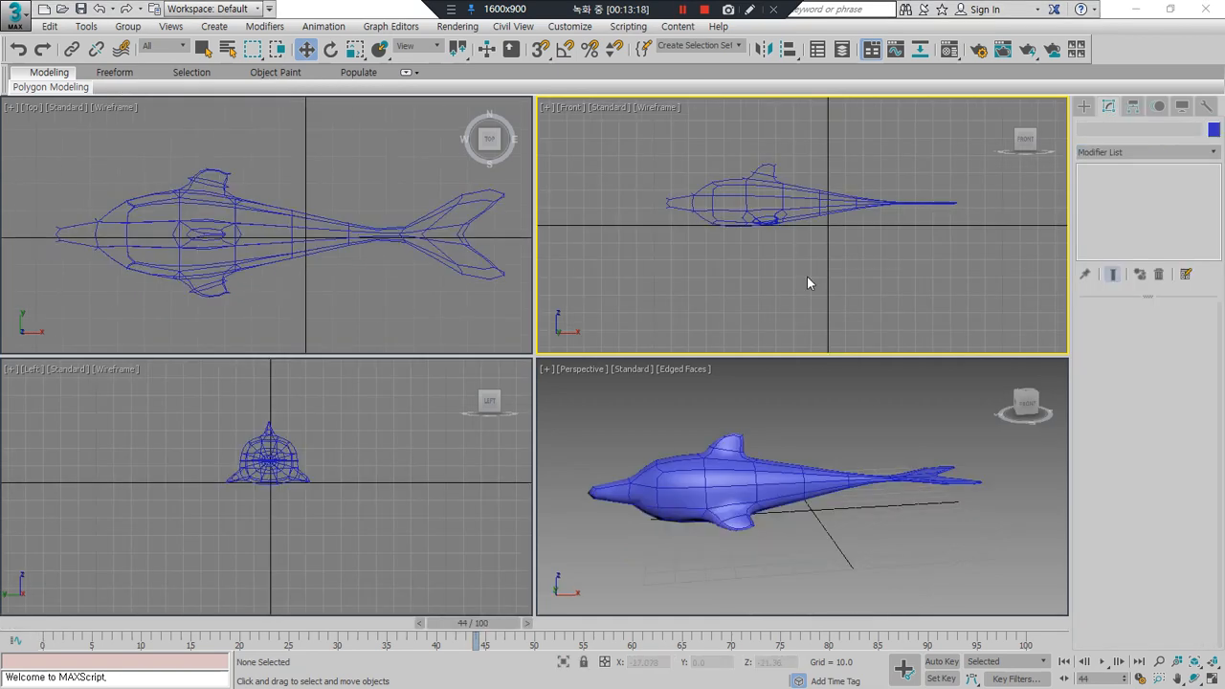
# Step: Maximize the Front view with plenty of open space ahead of the dolphin's nose
pyautogui.scroll(-2, 794, 287)
pyautogui.moveTo(810, 284); pyautogui.dragTo(905, 288, button='middle')
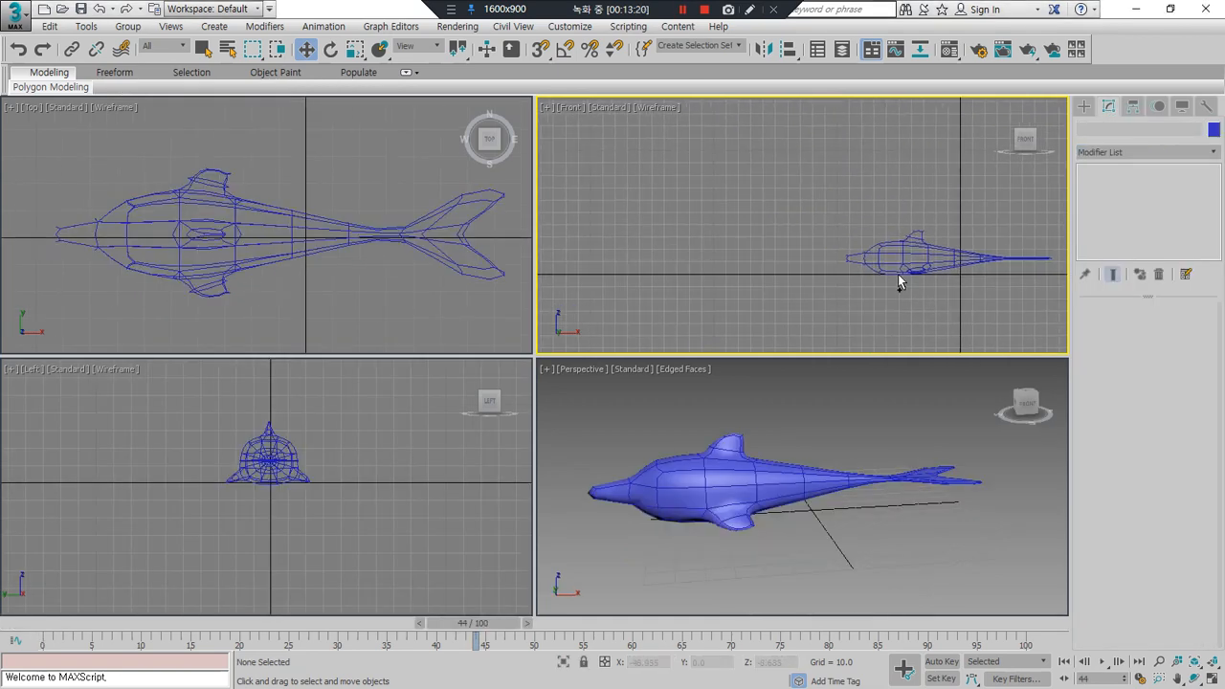
pyautogui.moveTo(900, 260)
pyautogui.mouseDown()
pyautogui.moveTo(676, 255)
pyautogui.moveTo(698, 284)
pyautogui.moveTo(702, 212)
pyautogui.mouseUp()
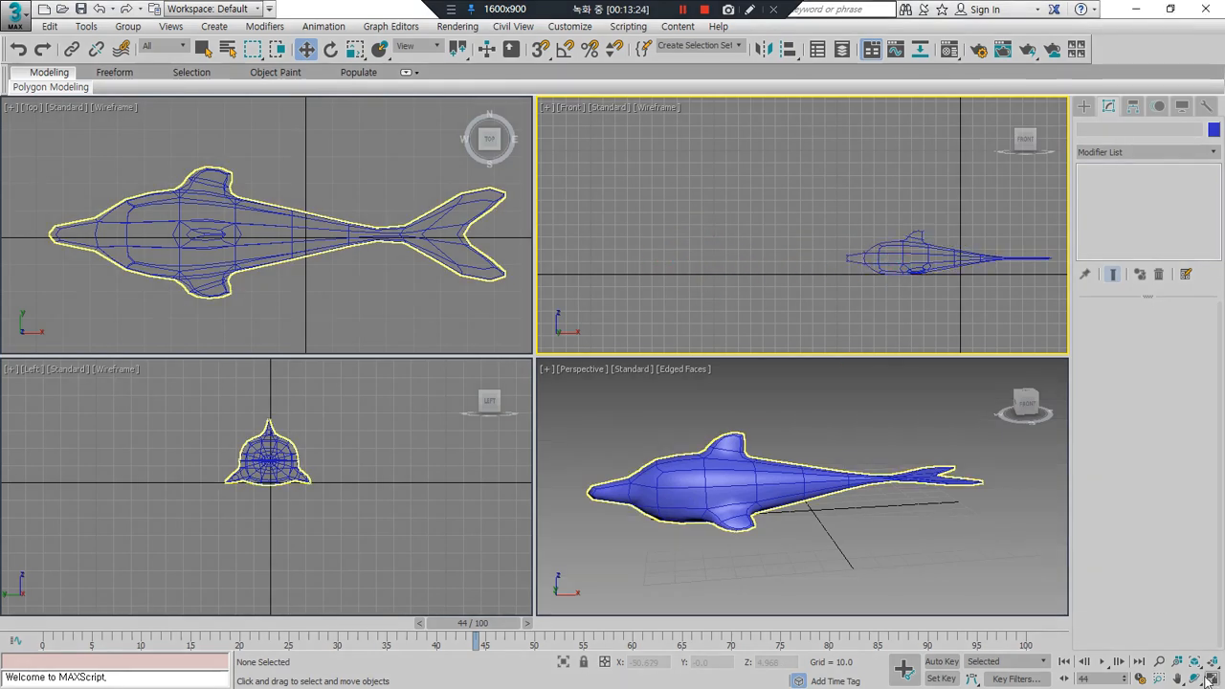
pyautogui.hotkey('alt', 'w')
pyautogui.click(584, 316)
pyautogui.scroll(-2, 551, 279)
pyautogui.scroll(-2, 551, 279)
# Step: Draw a five-vertex zigzag line in the Front view, starting beneath the dolphin's body and running far ahead of its nose
pyautogui.click(1084, 106)
pyautogui.click(1115, 212)
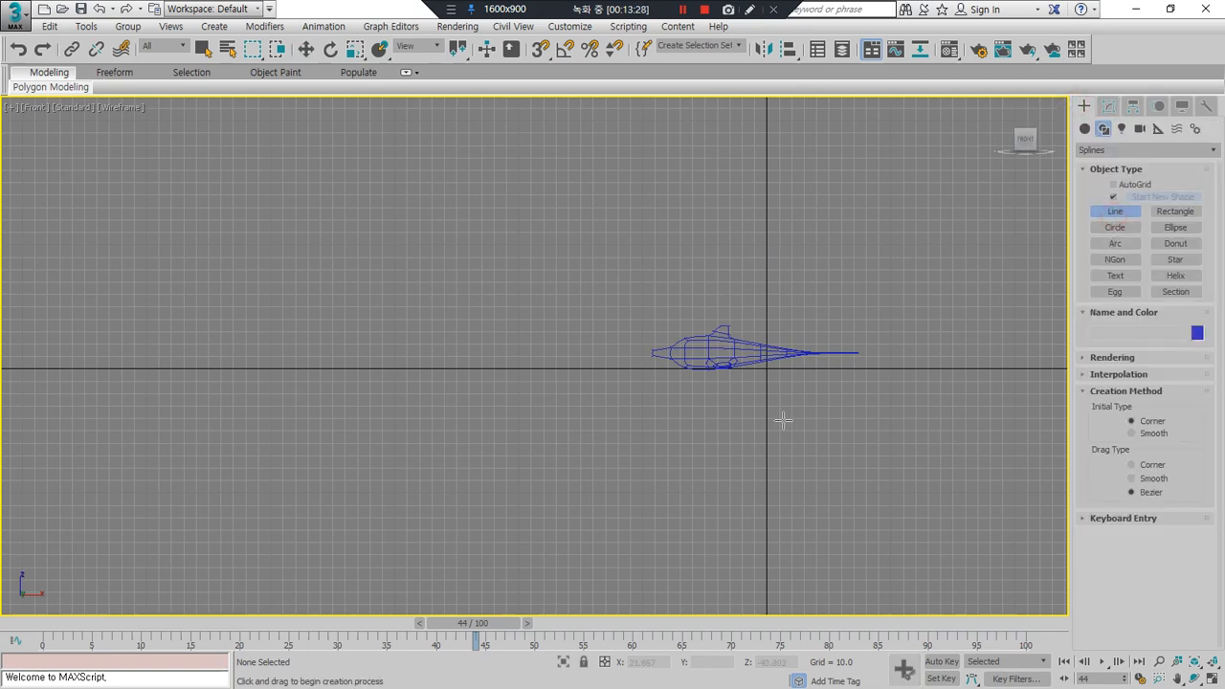
pyautogui.click(709, 372)
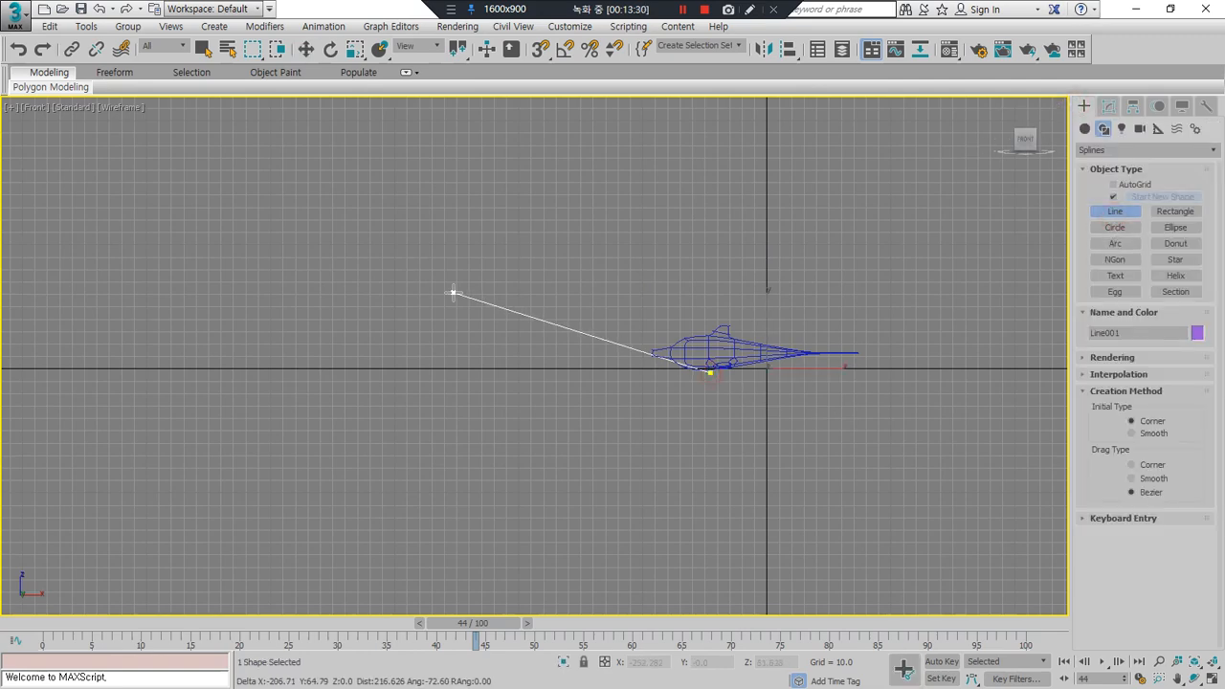
pyautogui.click(357, 307)
pyautogui.scroll(-5, 424, 345)
pyautogui.scroll(3, 357, 379)
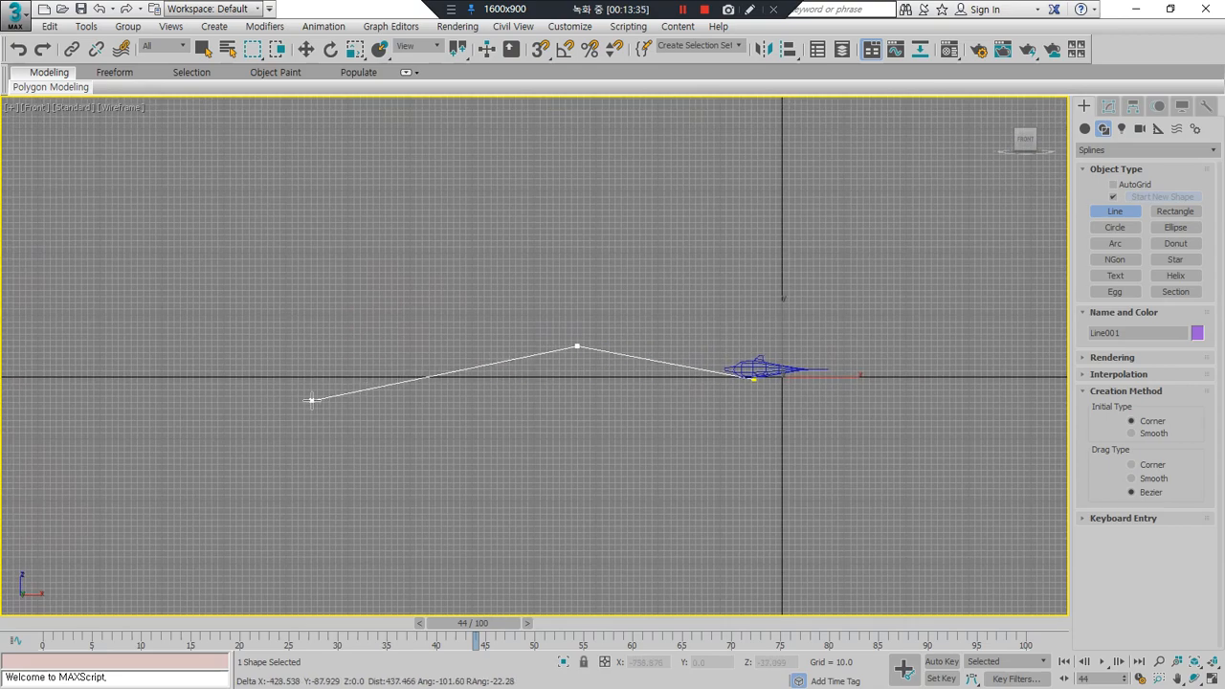
pyautogui.click(311, 400)
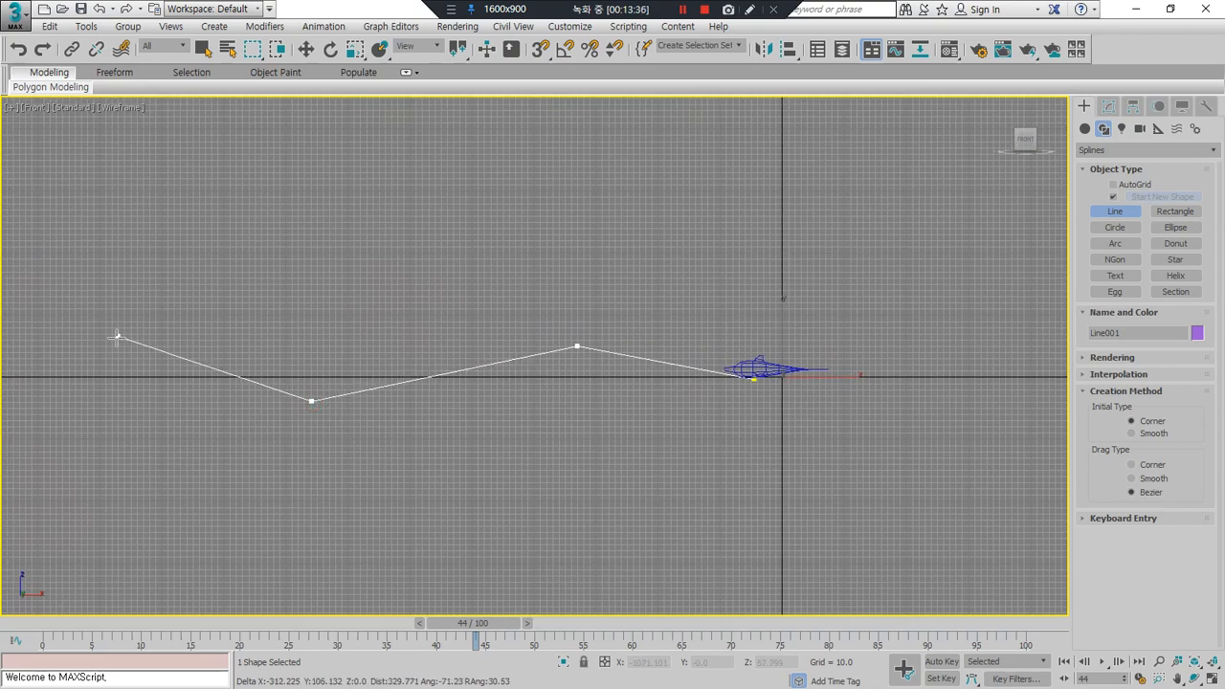
pyautogui.click(87, 340)
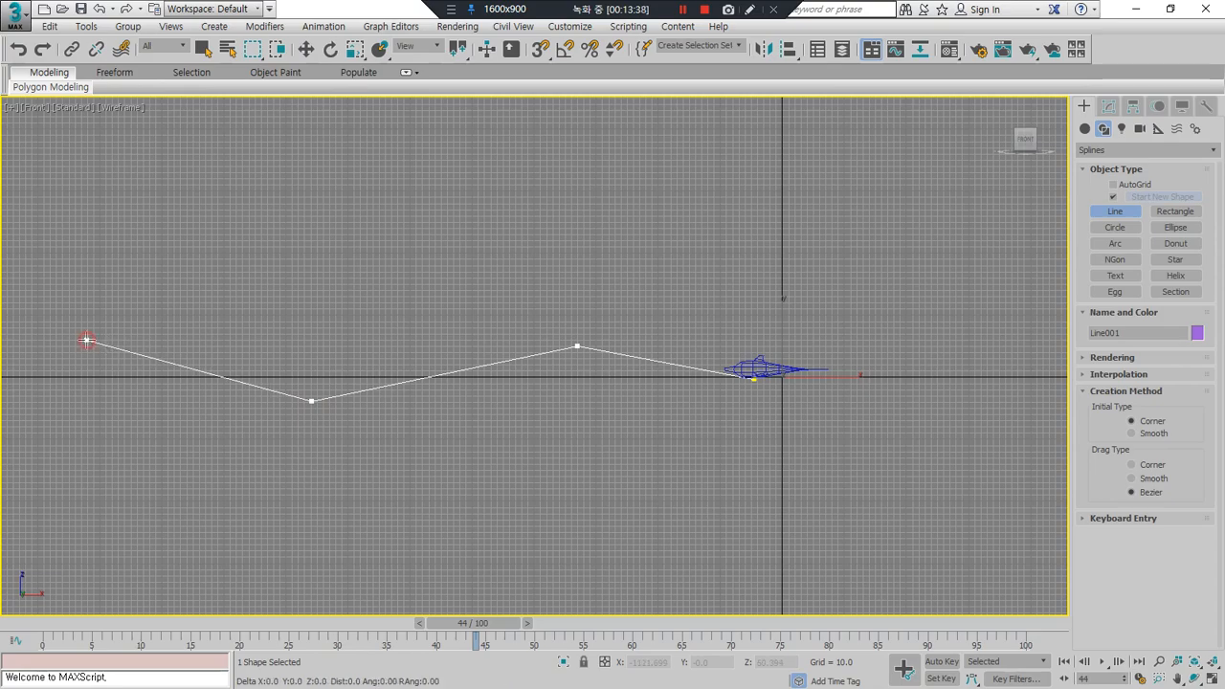
pyautogui.moveTo(89, 339); pyautogui.dragTo(389, 354, button='middle')
pyautogui.click(159, 412)
pyautogui.rightClick(410, 438)
pyautogui.rightClick(411, 437)
pyautogui.moveTo(532, 458); pyautogui.dragTo(462, 449, button='middle')
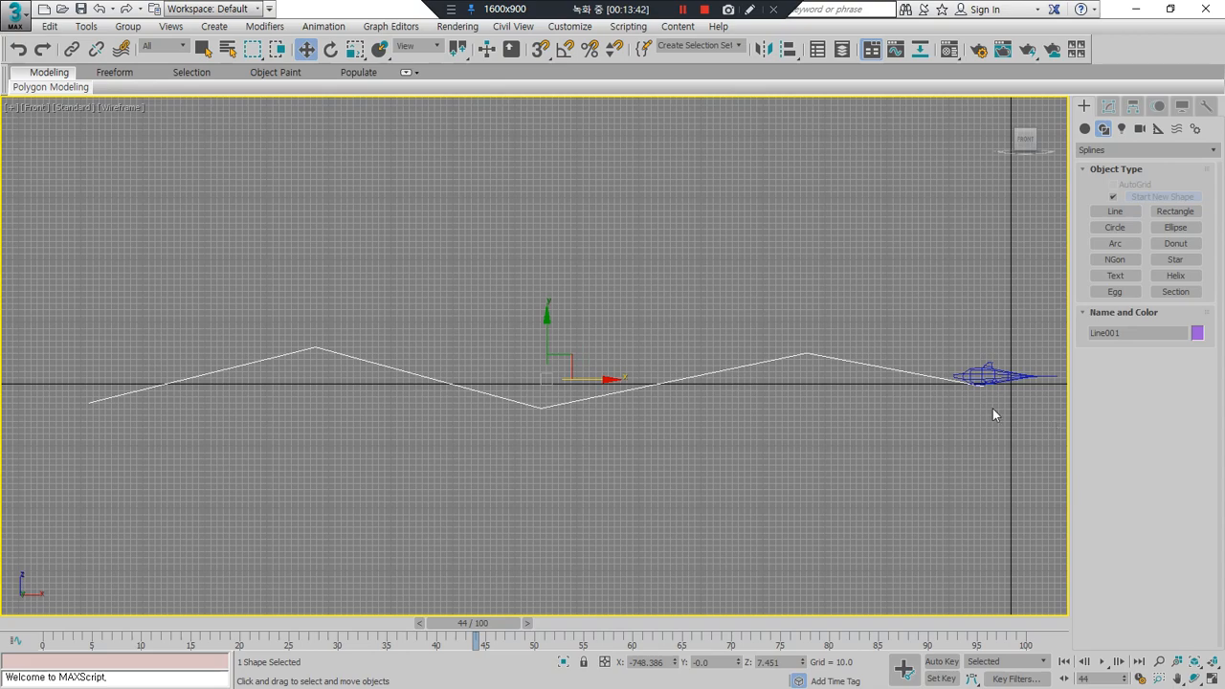
pyautogui.moveTo(991, 407); pyautogui.dragTo(920, 396, button='middle')
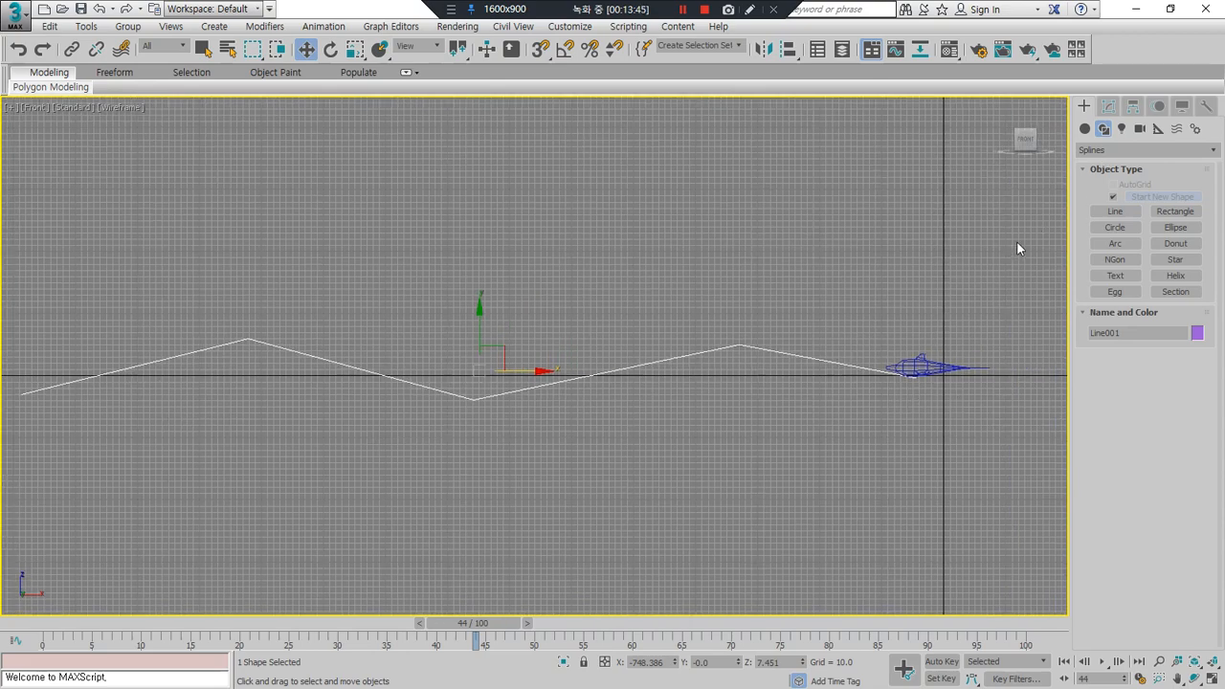
# Step: Convert all five vertices of the zigzag line to Smooth
pyautogui.press('1')
pyautogui.press('1')
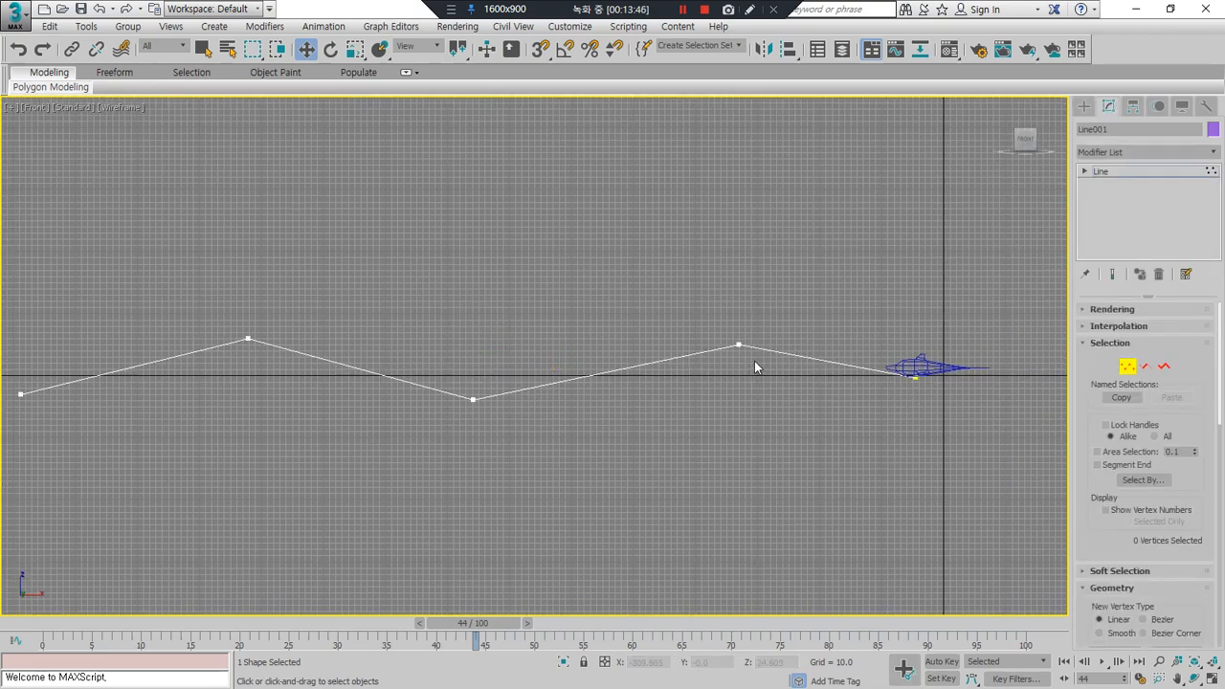
pyautogui.hotkey('ctrl', 'a')
pyautogui.rightClick(743, 346)
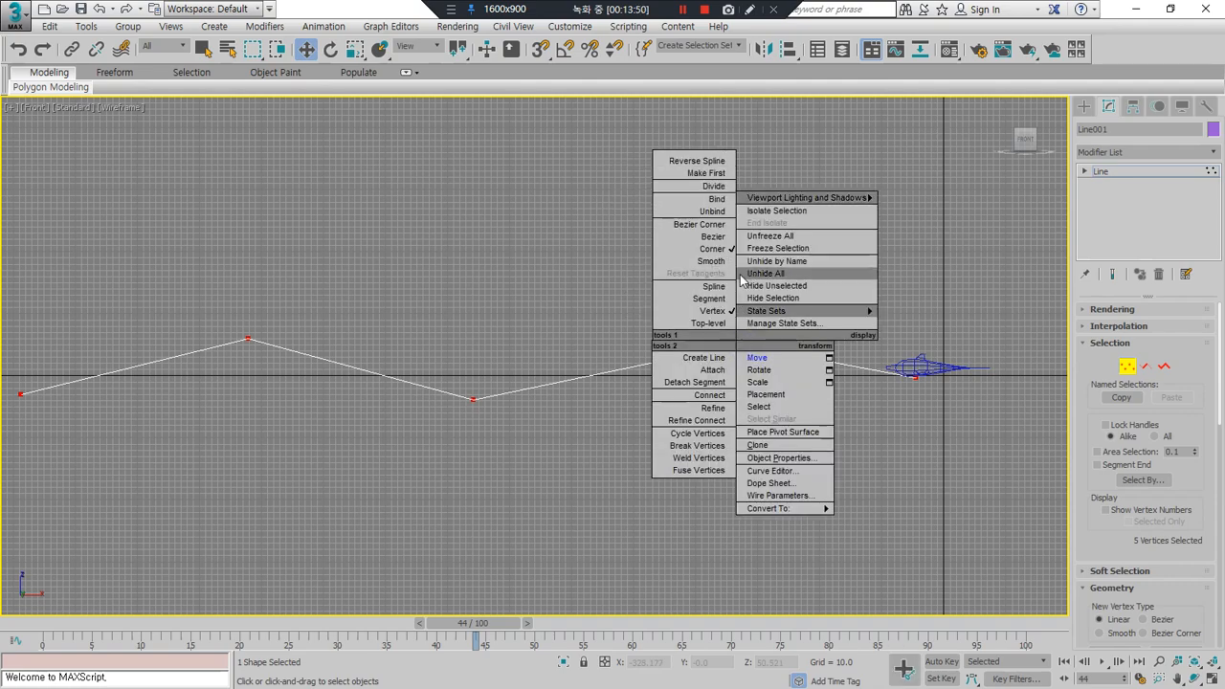
pyautogui.click(708, 261)
pyautogui.click(713, 442)
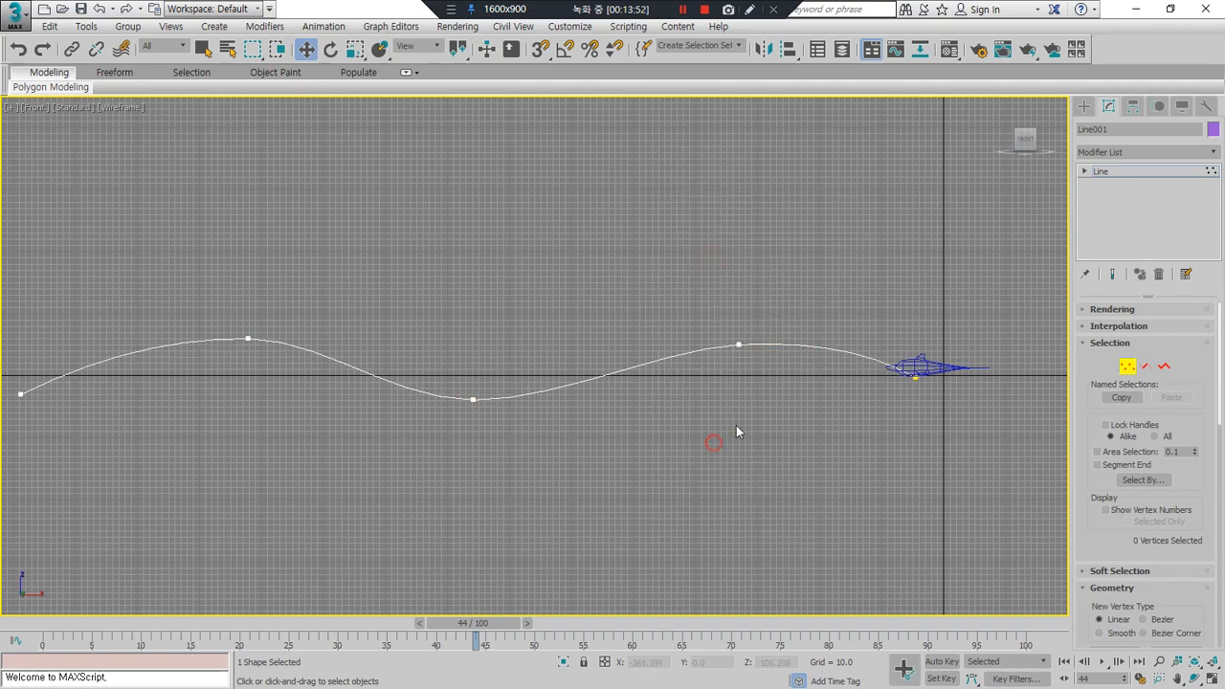
# Step: Reposition the line's second to fifth vertices to form gentler, more even waves
pyautogui.click(736, 346)
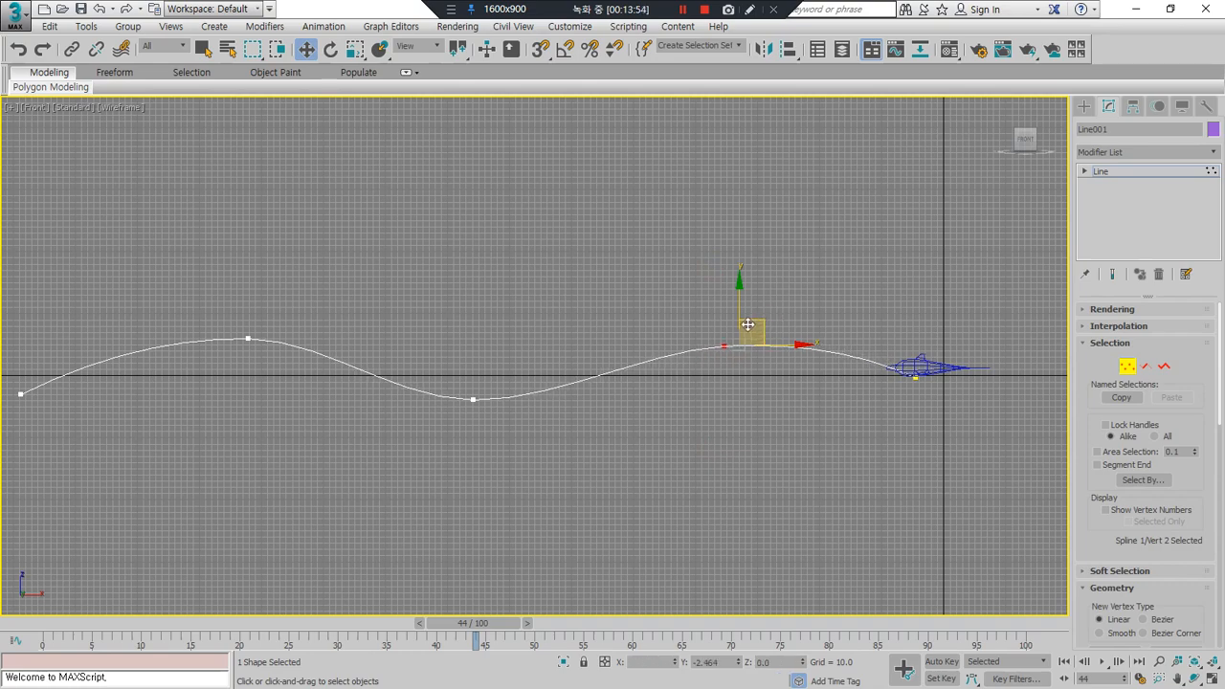
pyautogui.moveTo(749, 324); pyautogui.dragTo(735, 325)
pyautogui.click(473, 397)
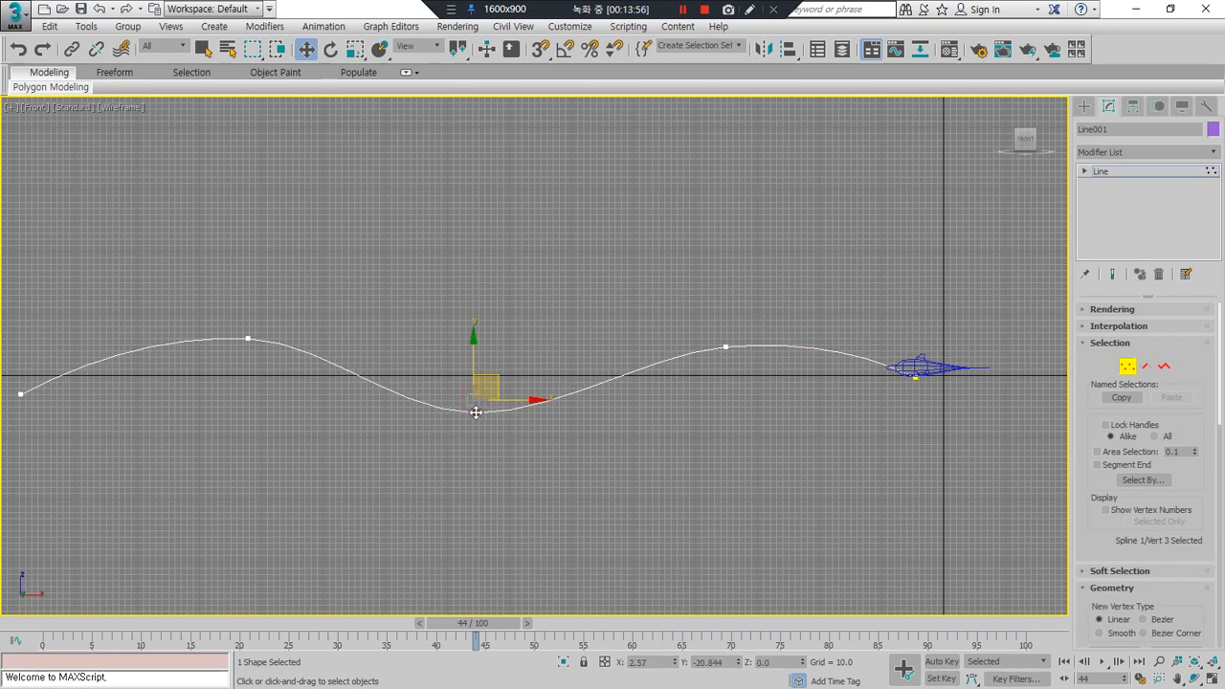
pyautogui.moveTo(729, 347); pyautogui.dragTo(722, 351)
pyautogui.click(248, 336)
pyautogui.moveTo(248, 336); pyautogui.dragTo(228, 346)
pyautogui.click(20, 392)
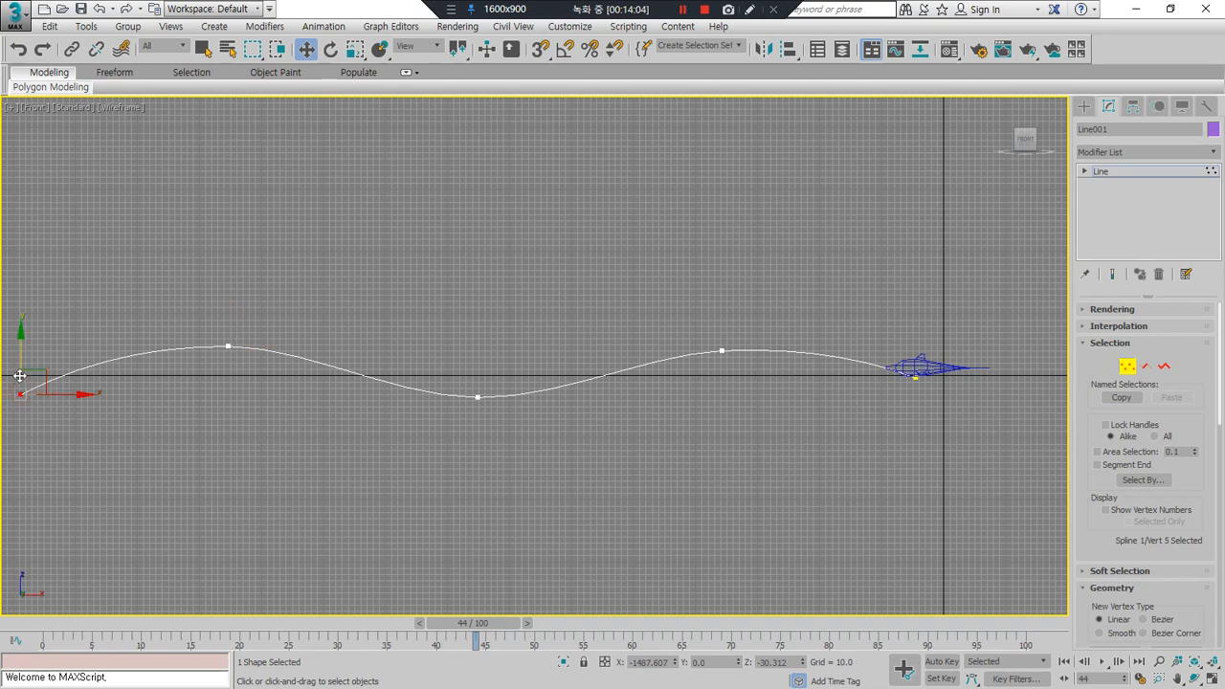
pyautogui.moveTo(25, 400); pyautogui.dragTo(17, 380)
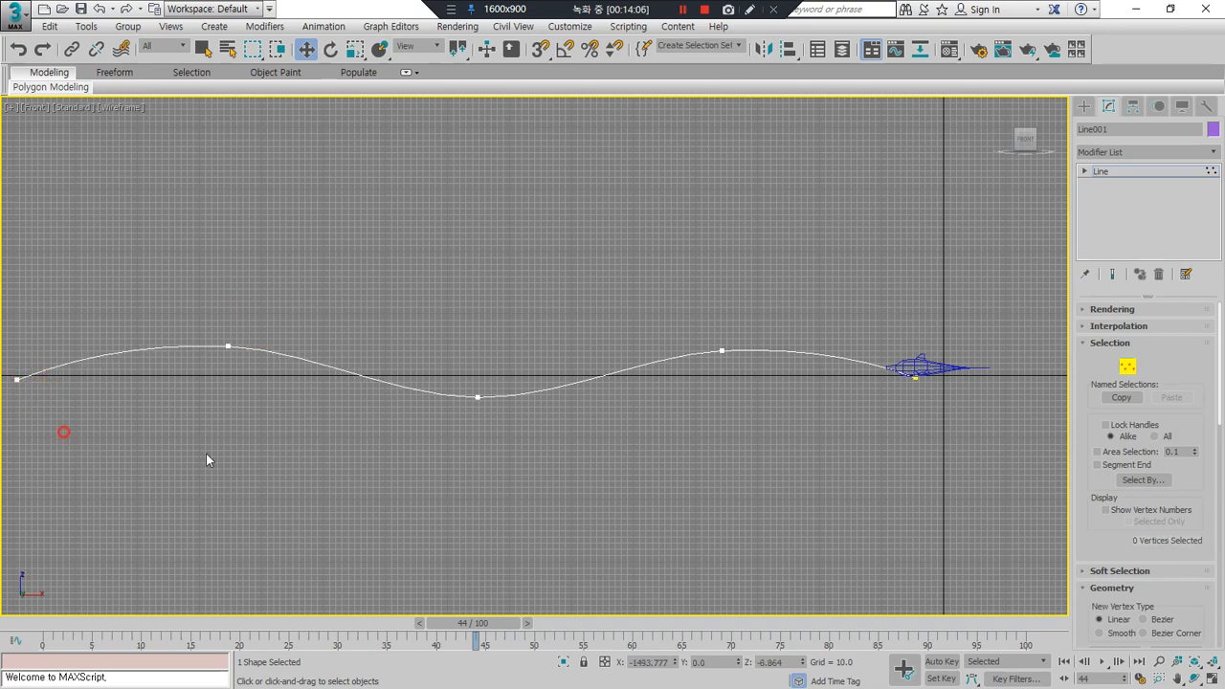
# Step: Raise the line's middle vertex slightly to make that trough shallower, and exit vertex editing
pyautogui.click(919, 412)
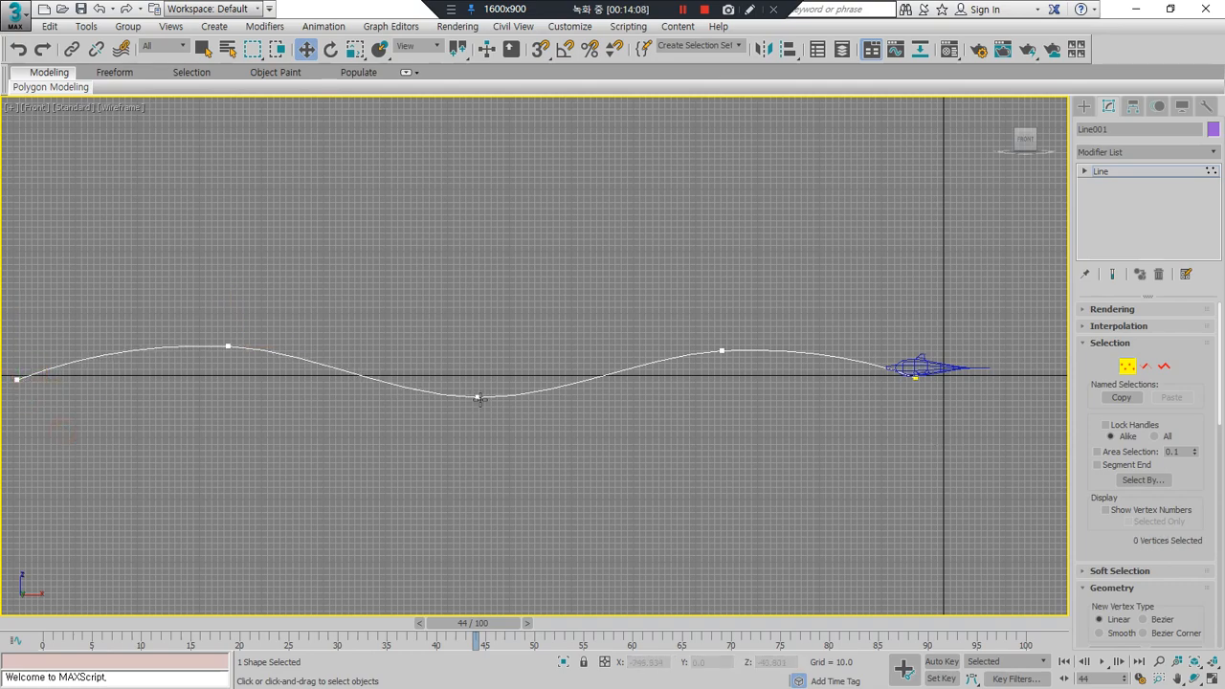
pyautogui.click(478, 397)
pyautogui.moveTo(478, 397); pyautogui.dragTo(477, 391)
pyautogui.click(529, 459)
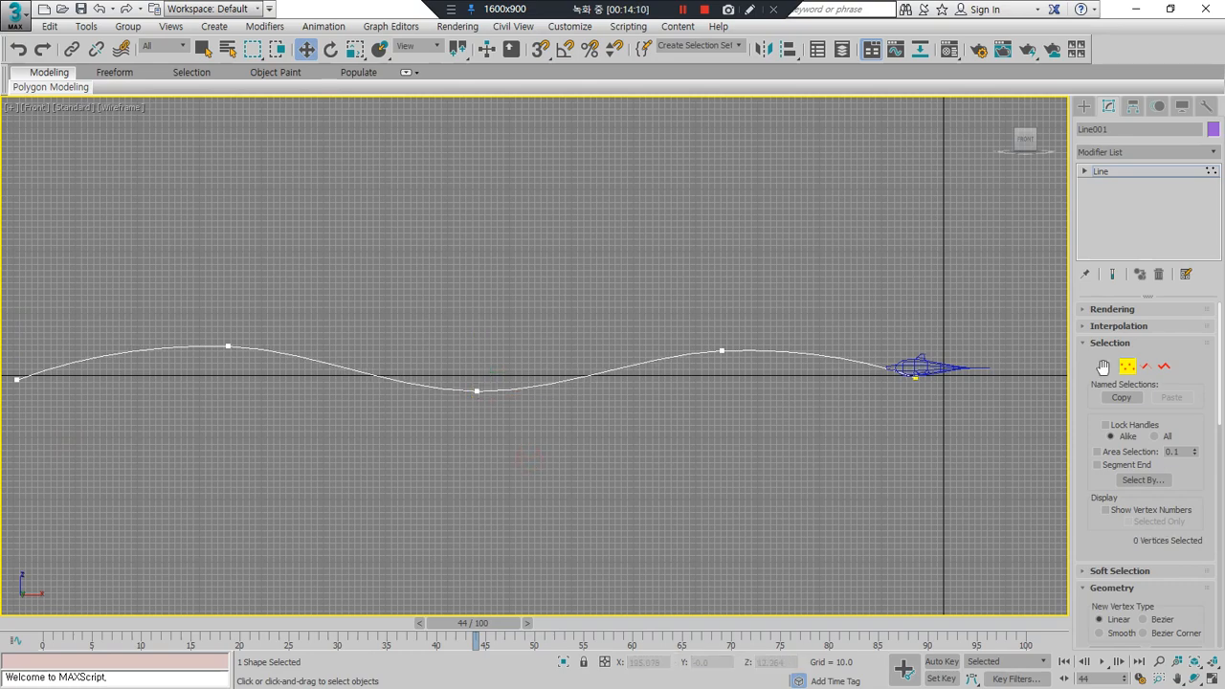
pyautogui.click(1126, 368)
pyautogui.click(737, 409)
pyautogui.moveTo(663, 391); pyautogui.dragTo(481, 452)
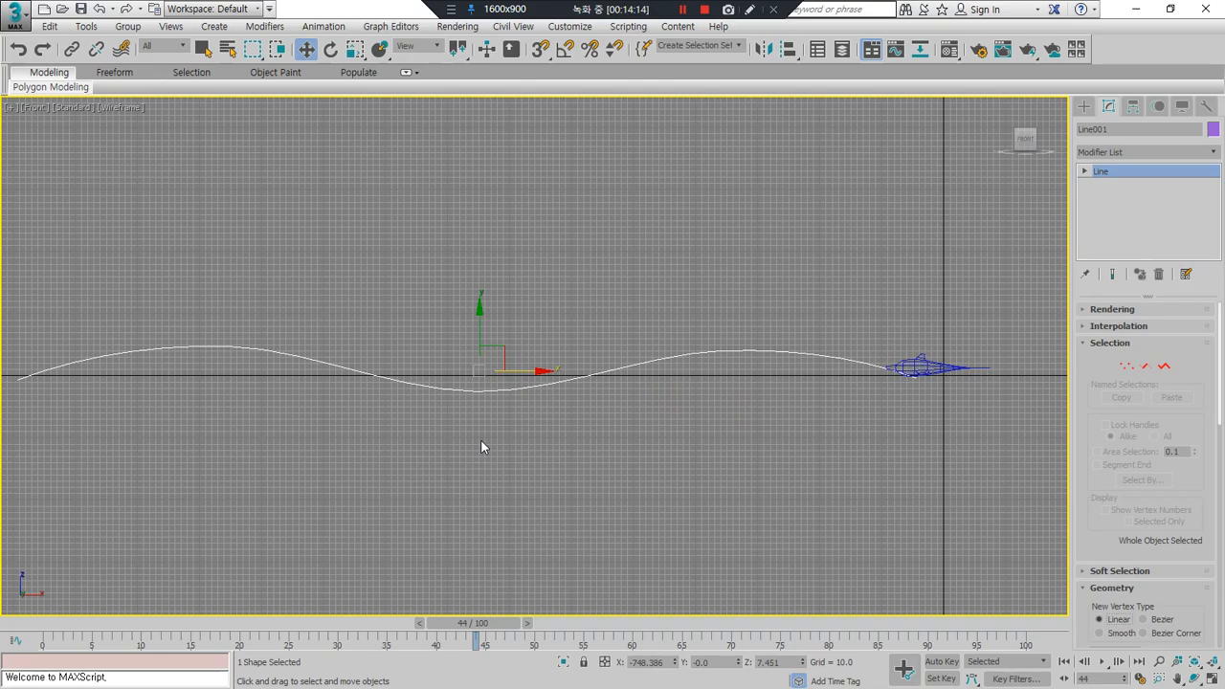
# Step: Move the dolphin down in the Front view so its pivot sits on the wavy line's starting point
pyautogui.click(959, 400)
pyautogui.scroll(6, 959, 400)
pyautogui.moveTo(785, 201); pyautogui.dragTo(618, 341)
pyautogui.scroll(4, 867, 295)
pyautogui.click(798, 377)
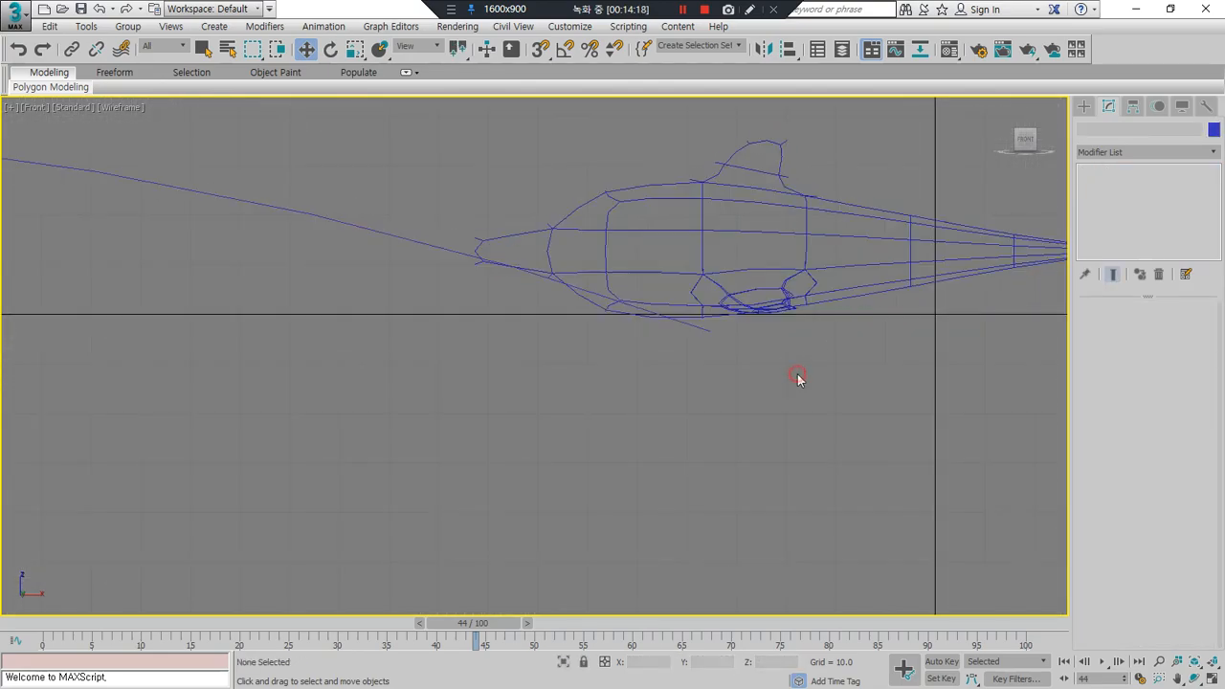
pyautogui.click(787, 292)
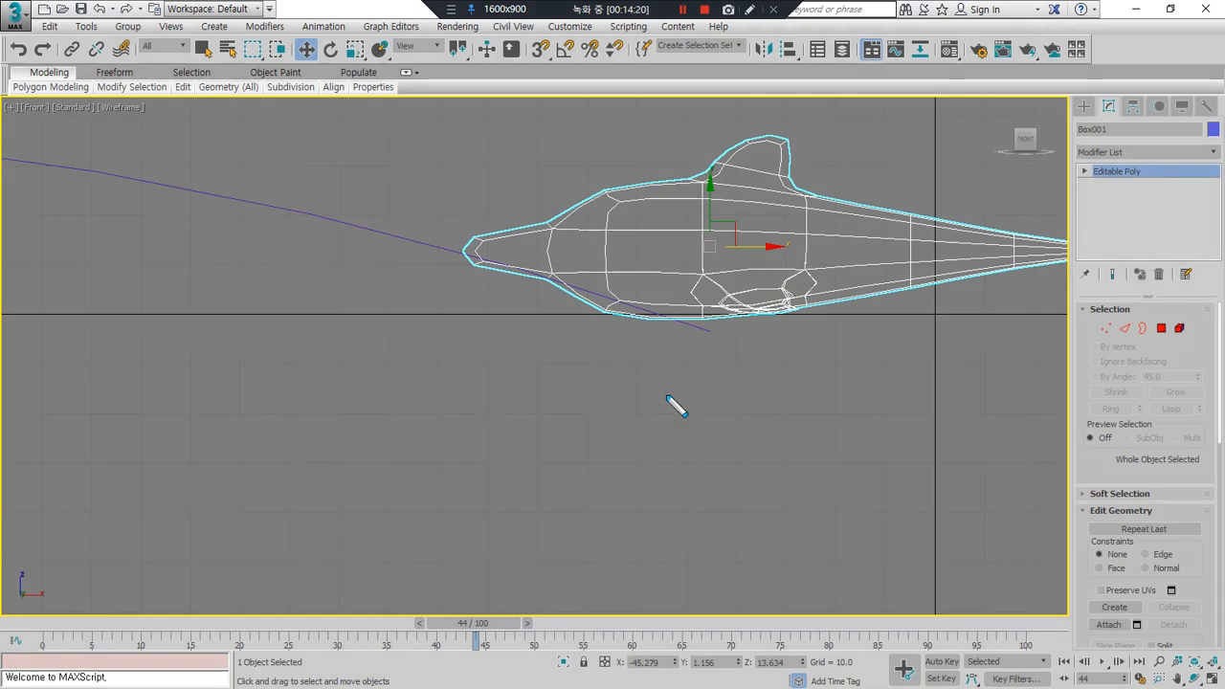
pyautogui.moveTo(738, 259)
pyautogui.mouseDown()
pyautogui.moveTo(694, 222)
pyautogui.moveTo(743, 251)
pyautogui.mouseUp()
pyautogui.moveTo(737, 307); pyautogui.dragTo(733, 339)
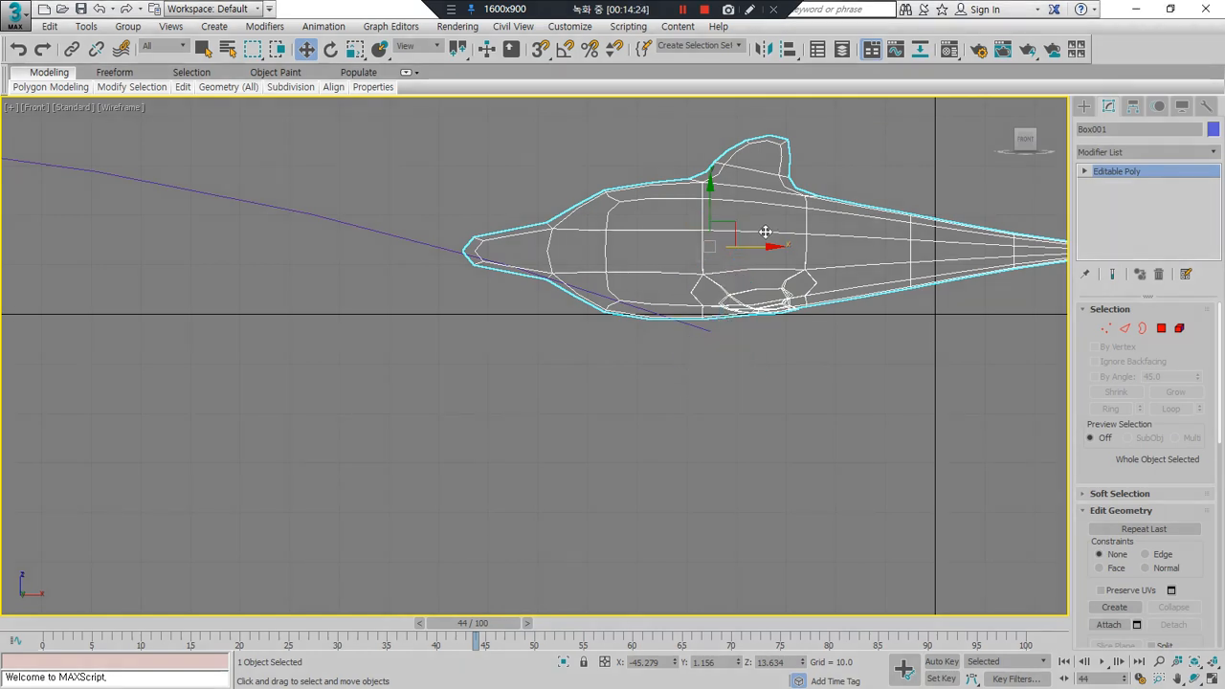
pyautogui.moveTo(765, 232)
pyautogui.mouseDown()
pyautogui.moveTo(742, 263)
pyautogui.moveTo(744, 312)
pyautogui.moveTo(547, 275)
pyautogui.moveTo(505, 209)
pyautogui.mouseUp()
pyautogui.press('Escape')
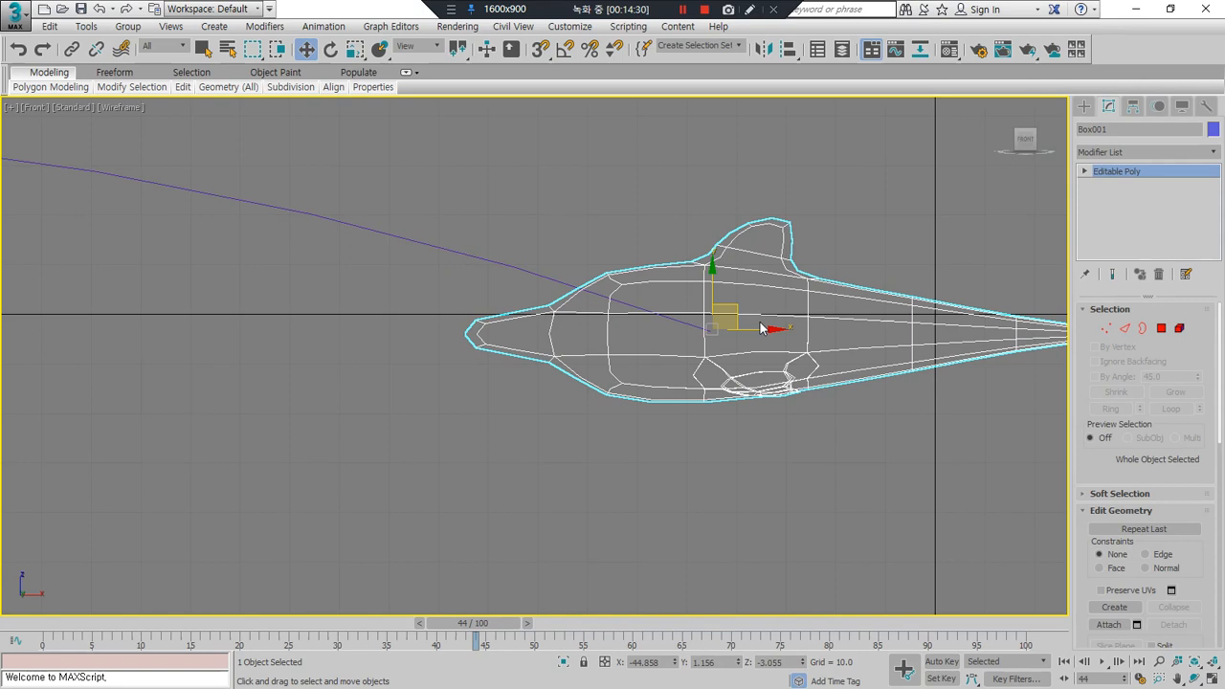
# Step: Rotate the dolphin about 21 degrees in the Front view so its nose points up along the line
pyautogui.press('q')
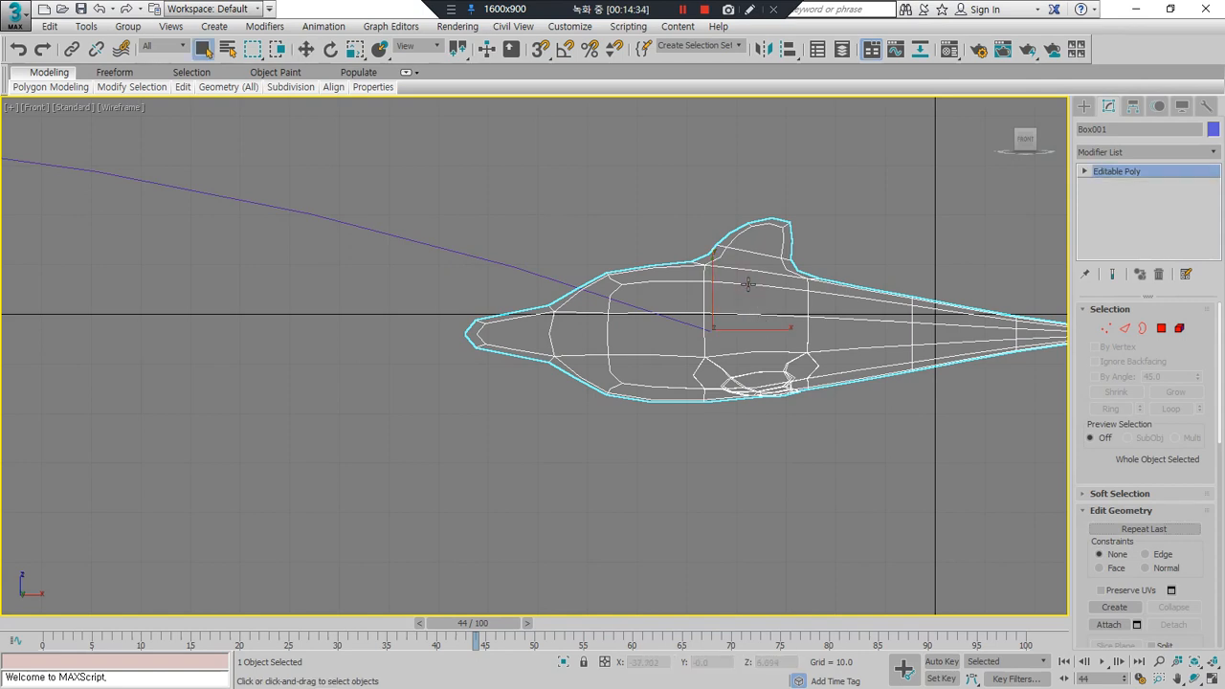
pyautogui.press('e')
pyautogui.moveTo(777, 292); pyautogui.dragTo(789, 324)
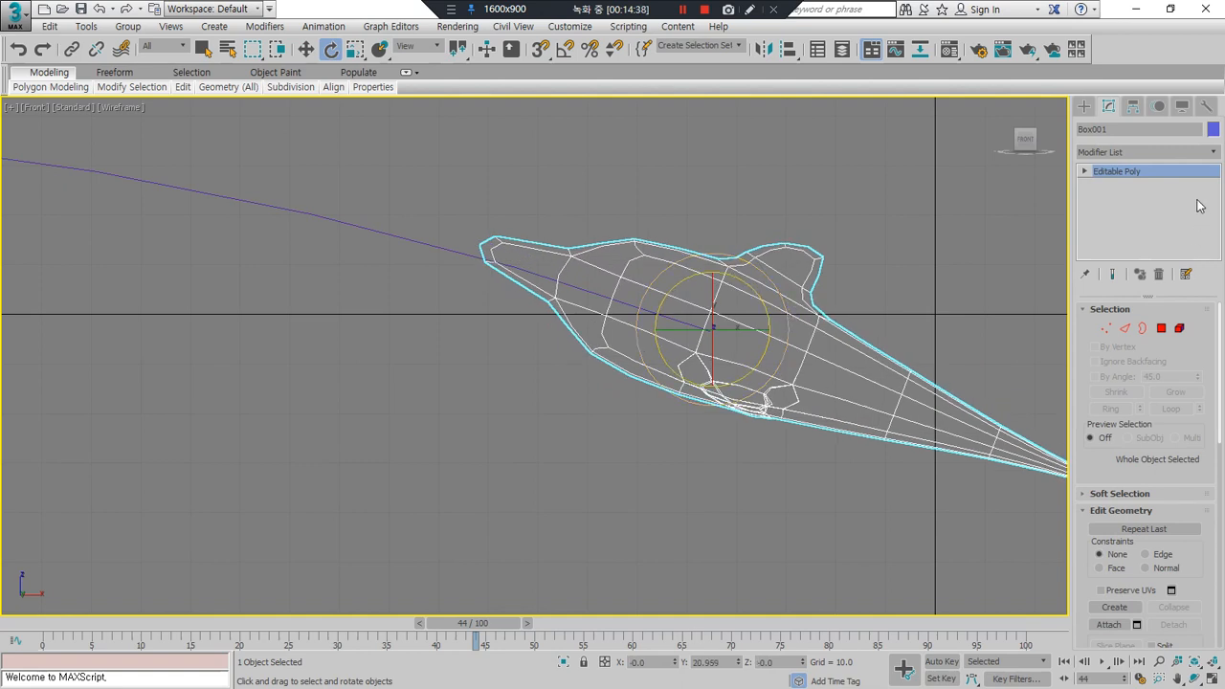
# Step: Add the object-space PathDeform modifier to the dolphin
pyautogui.click(1212, 153)
pyautogui.click(1211, 160)
pyautogui.click(1212, 154)
pyautogui.moveTo(1215, 179); pyautogui.dragTo(1220, 233)
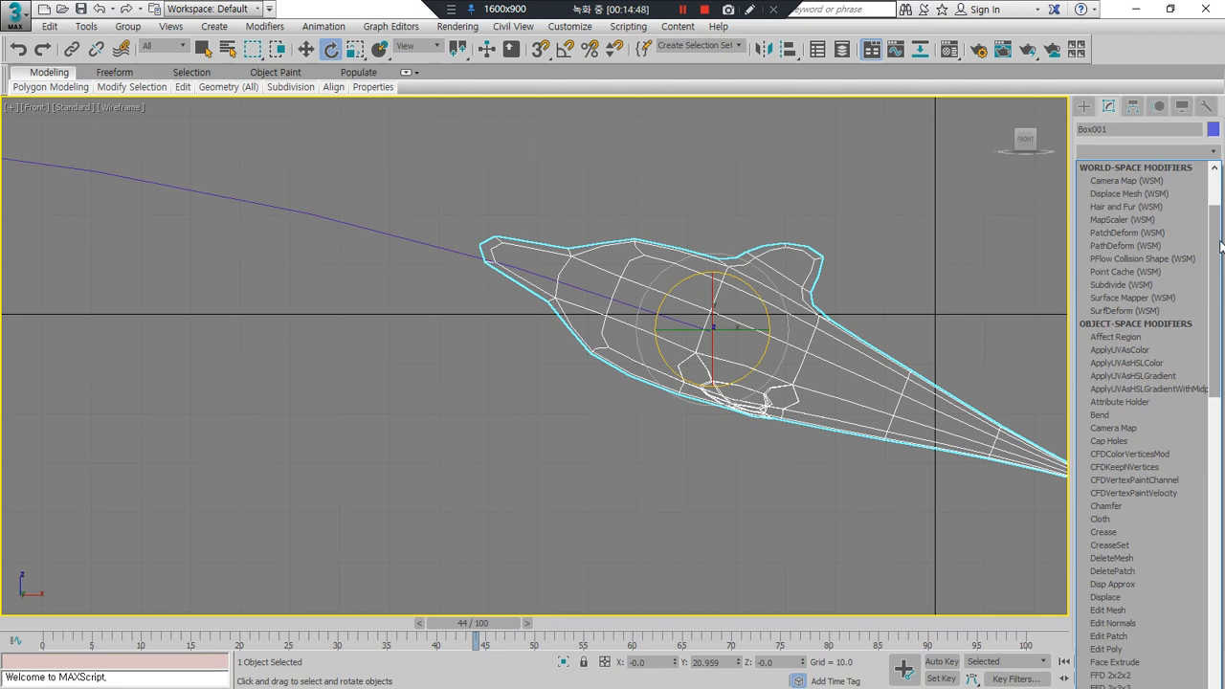
pyautogui.moveTo(1220, 252); pyautogui.dragTo(1215, 412)
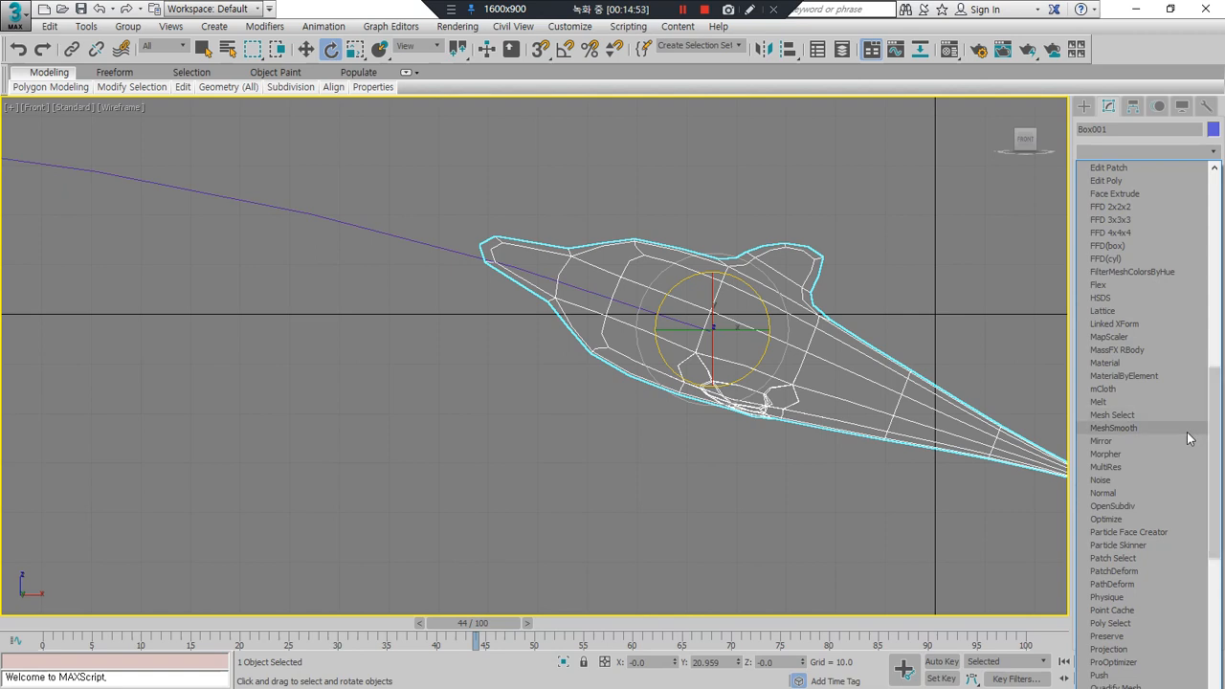
pyautogui.click(1150, 586)
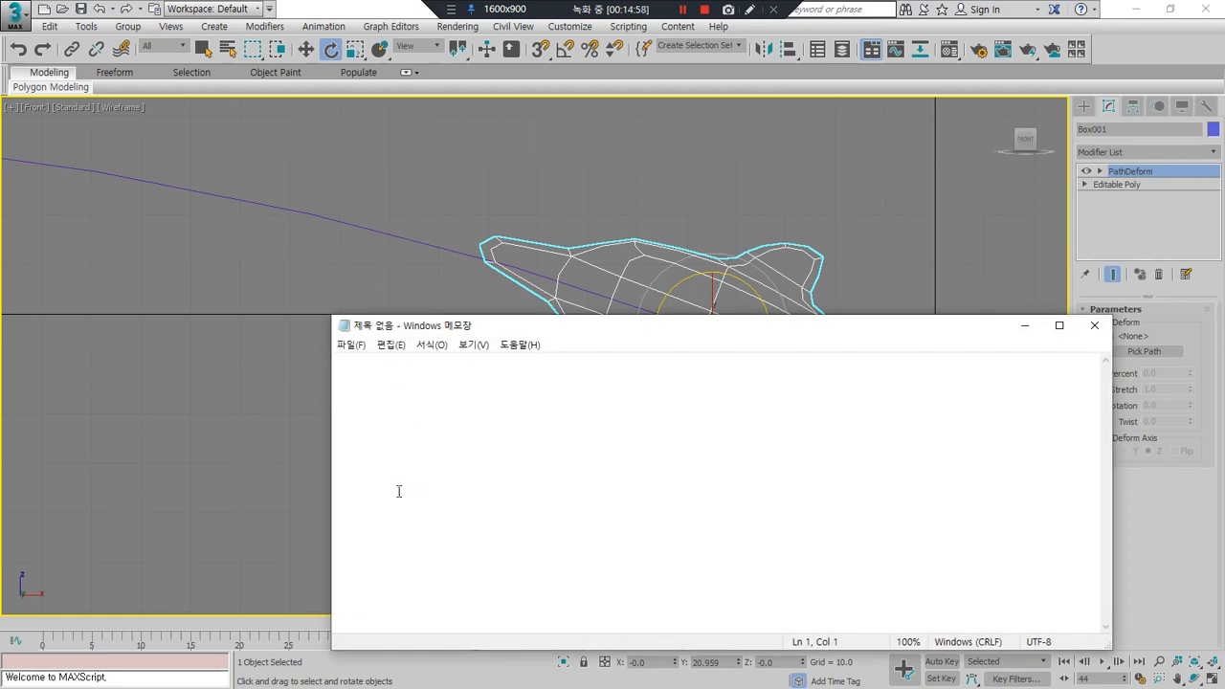
# Step: Write the modifier name "PathDeform" as a note in Notepad
pyautogui.write('Path')
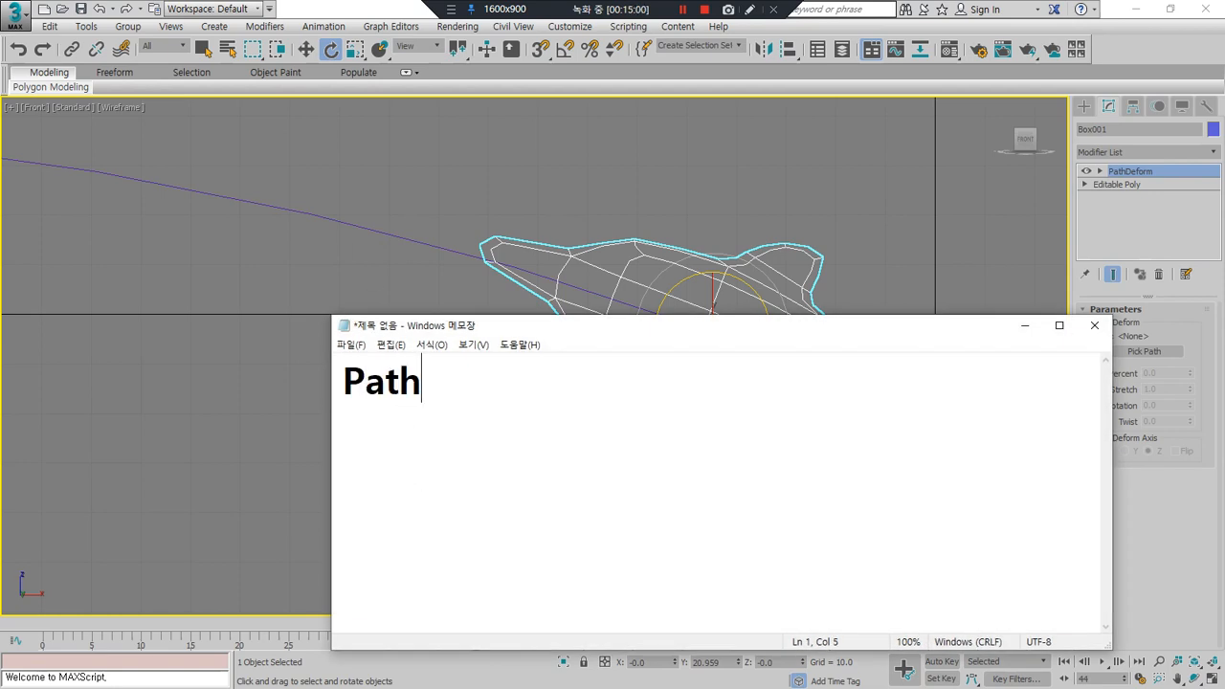
pyautogui.write('Deform')
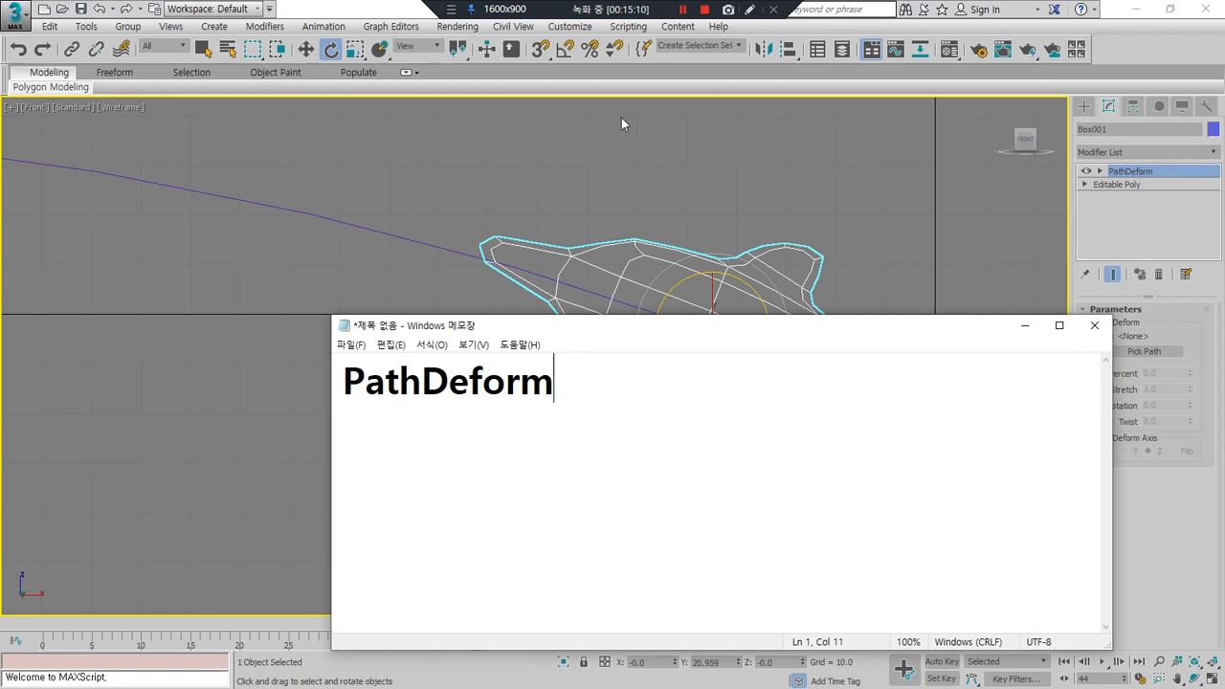
pyautogui.click(670, 77)
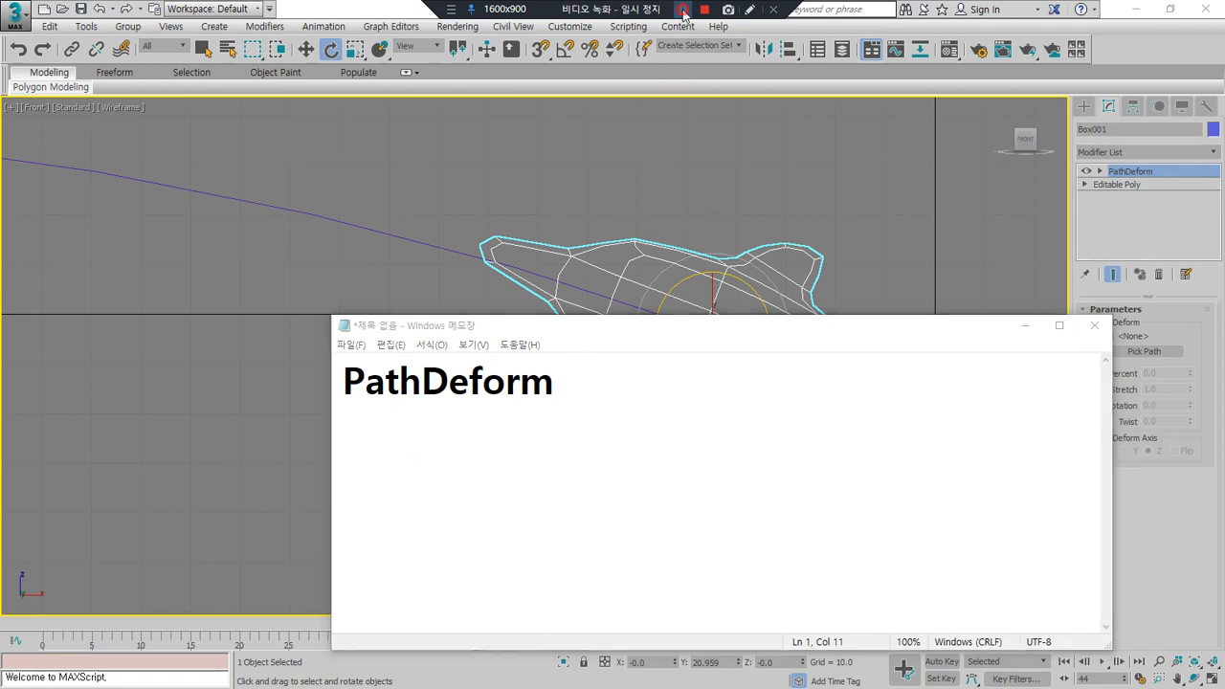
# Step: Pick the wavy line in the Front view as the dolphin's PathDeform path
pyautogui.moveTo(1170, 364)
pyautogui.mouseDown()
pyautogui.moveTo(1121, 333)
pyautogui.moveTo(1160, 384)
pyautogui.mouseUp()
pyautogui.press('Escape')
pyautogui.click(1150, 353)
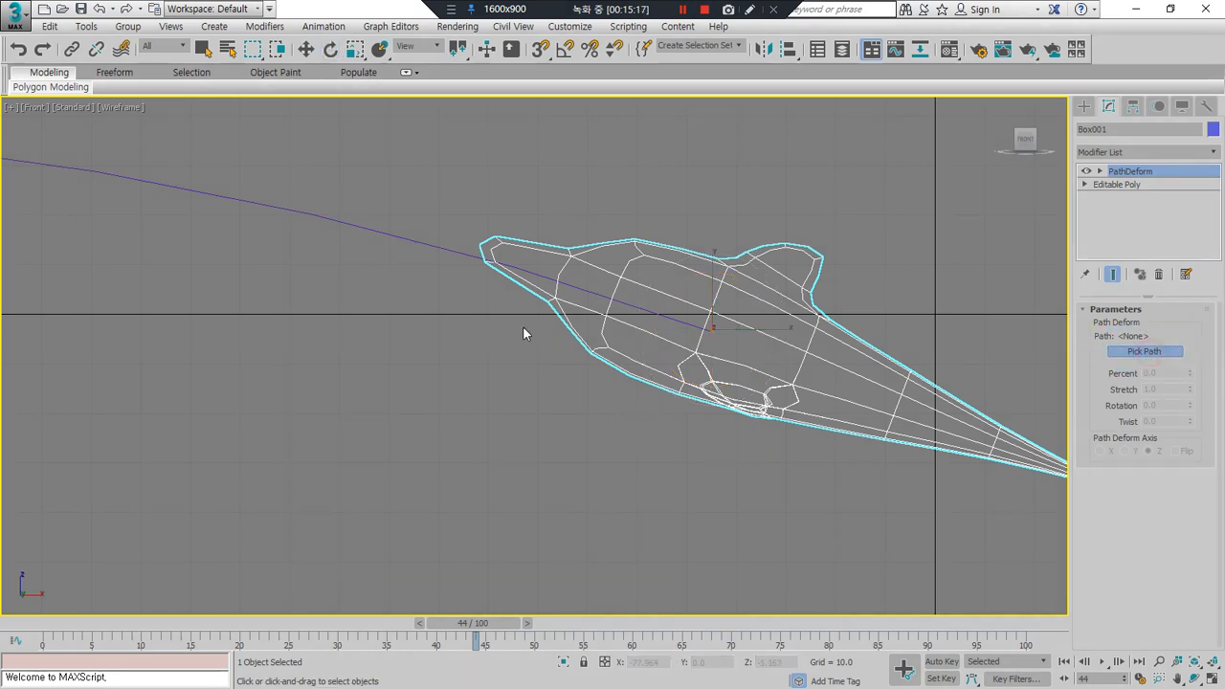
pyautogui.click(430, 247)
pyautogui.press('w')
pyautogui.scroll(-6, 502, 464)
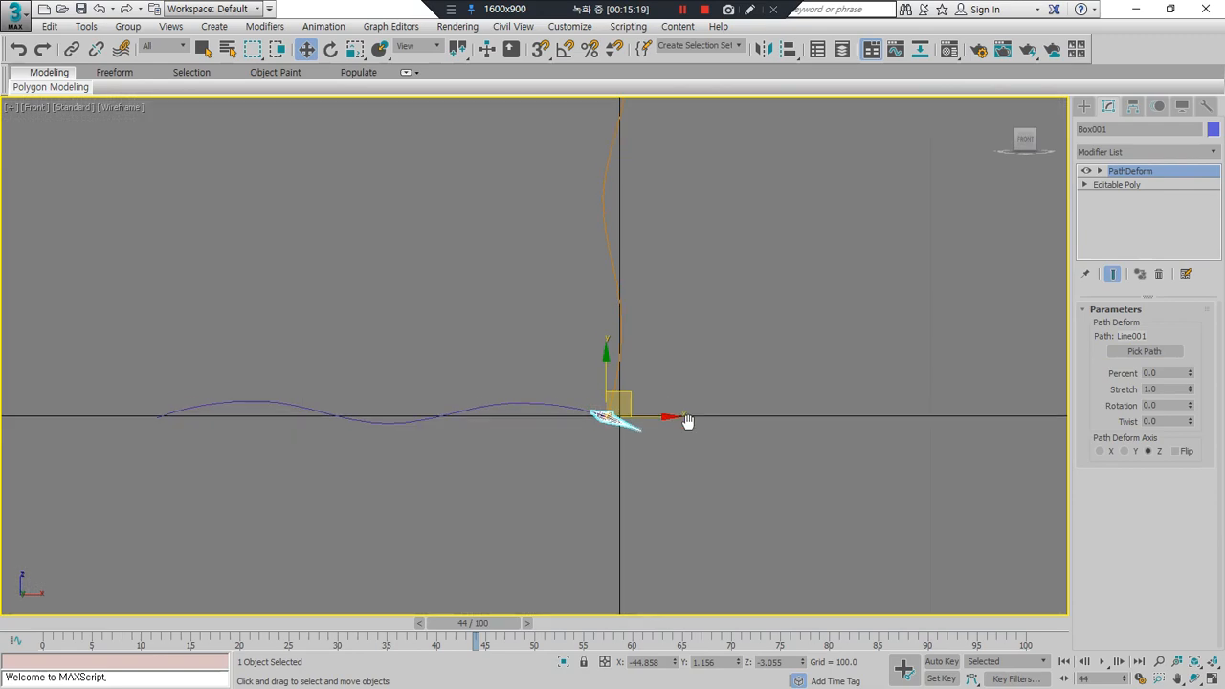
pyautogui.moveTo(687, 421); pyautogui.dragTo(646, 468, button='middle')
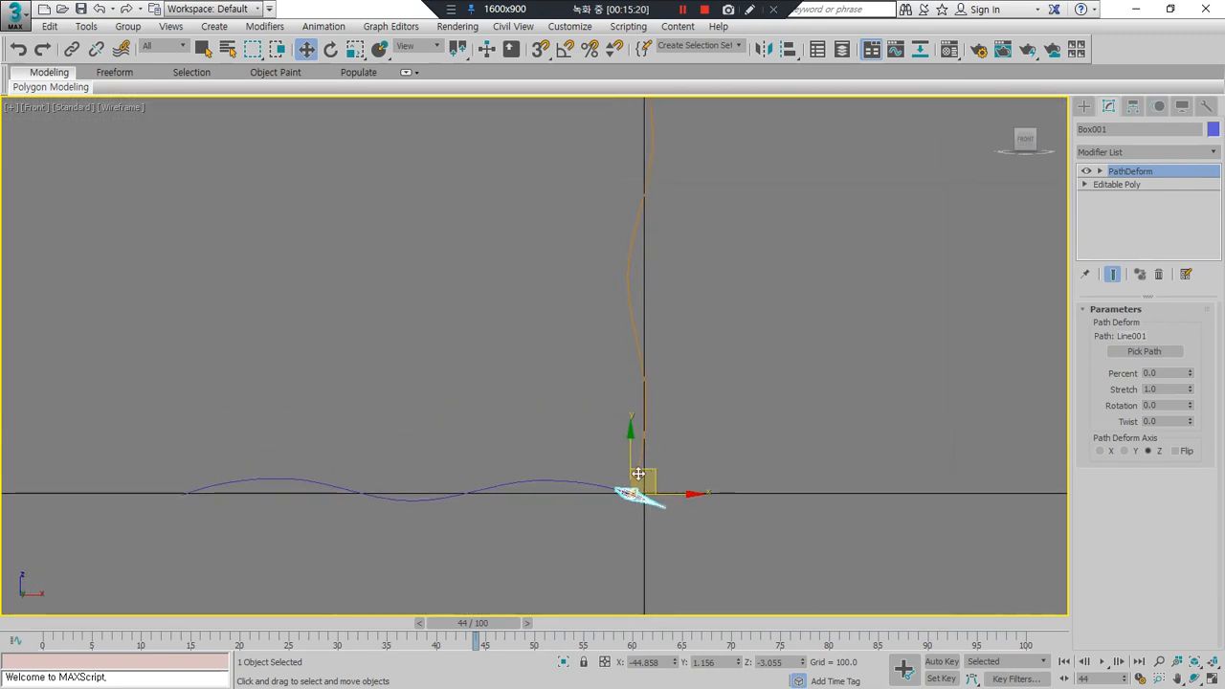
pyautogui.moveTo(635, 467); pyautogui.dragTo(639, 69)
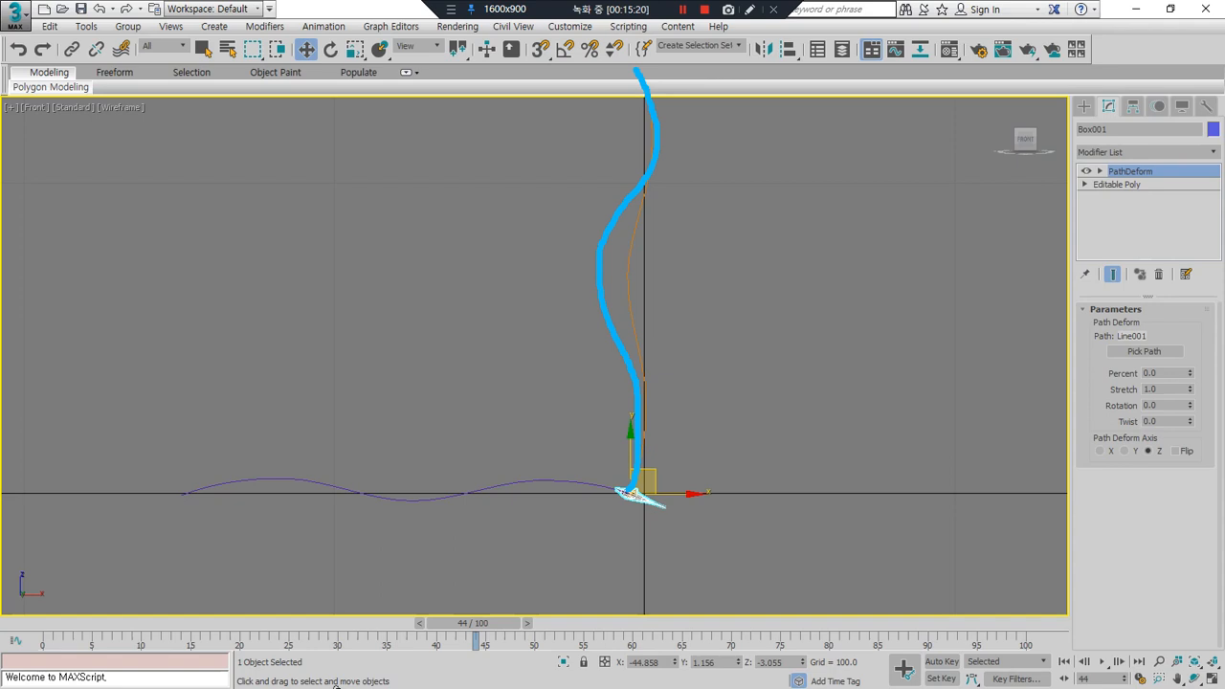
pyautogui.moveTo(658, 441)
pyautogui.mouseDown()
pyautogui.moveTo(673, 563)
pyautogui.moveTo(624, 437)
pyautogui.mouseUp()
pyautogui.press('Escape')
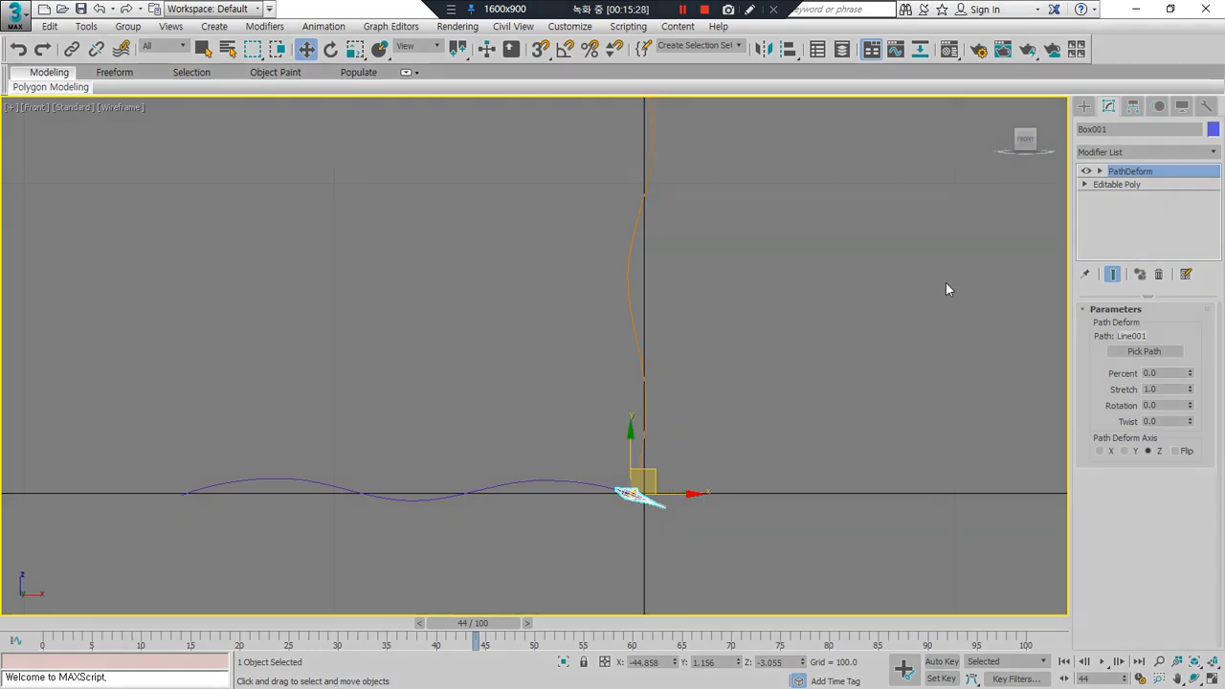
# Step: Rotate the PathDeform gizmo about 90 degrees in the Front view so it lies along the wavy line, and leave gizmo editing
pyautogui.click(1099, 171)
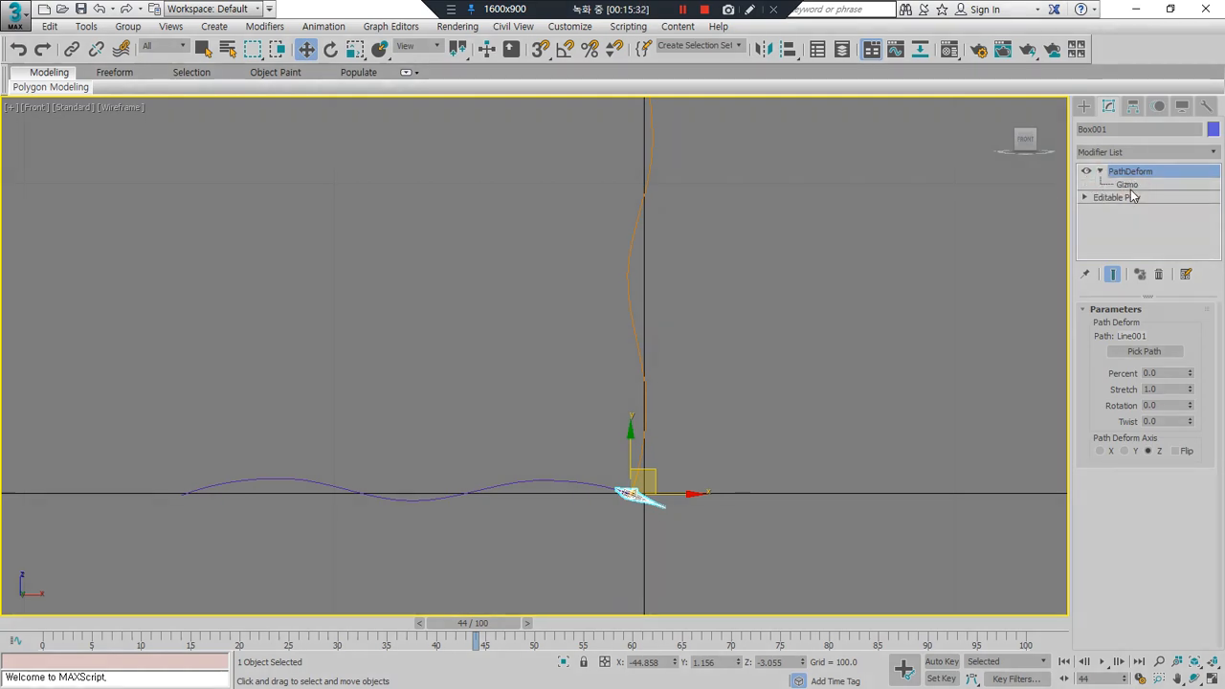
pyautogui.click(1129, 185)
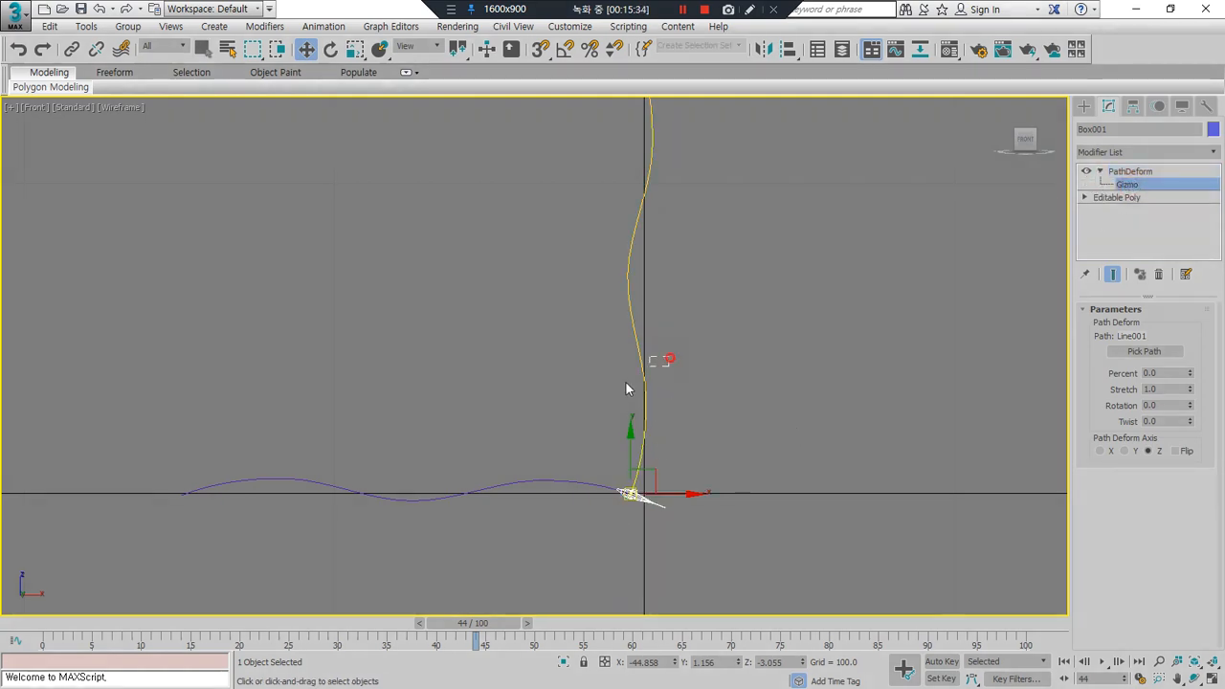
pyautogui.click(329, 50)
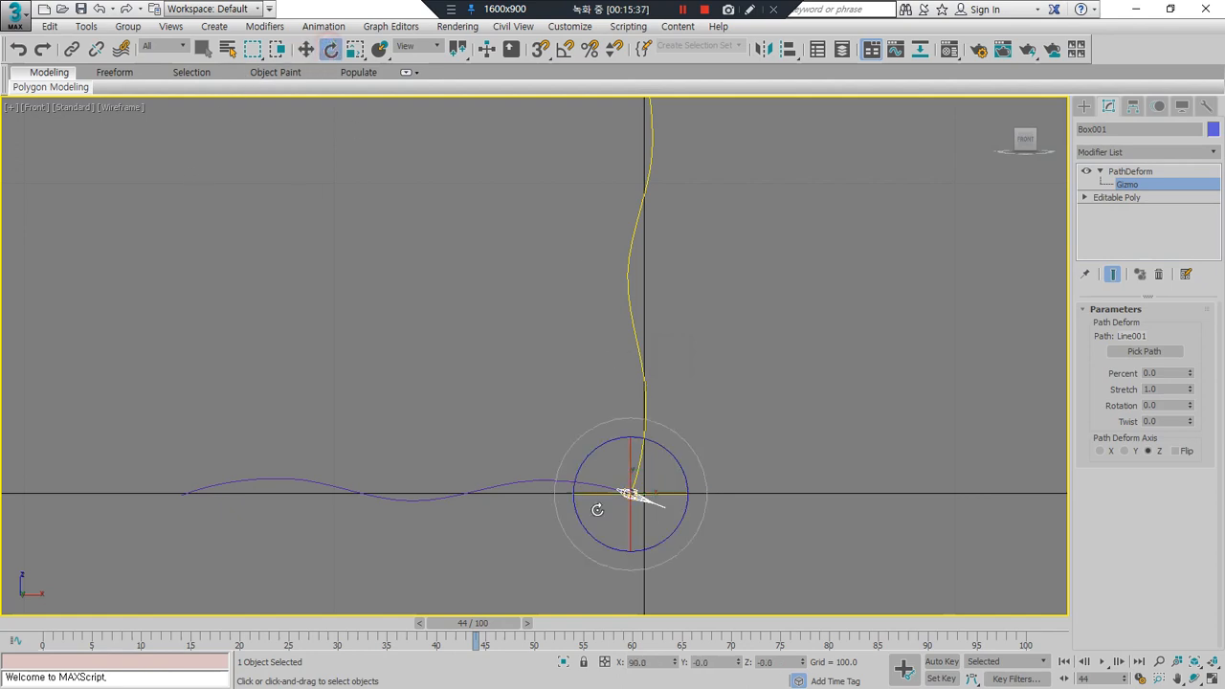
pyautogui.moveTo(686, 547); pyautogui.dragTo(703, 386)
pyautogui.scroll(10, 528, 503)
pyautogui.scroll(-3, 827, 536)
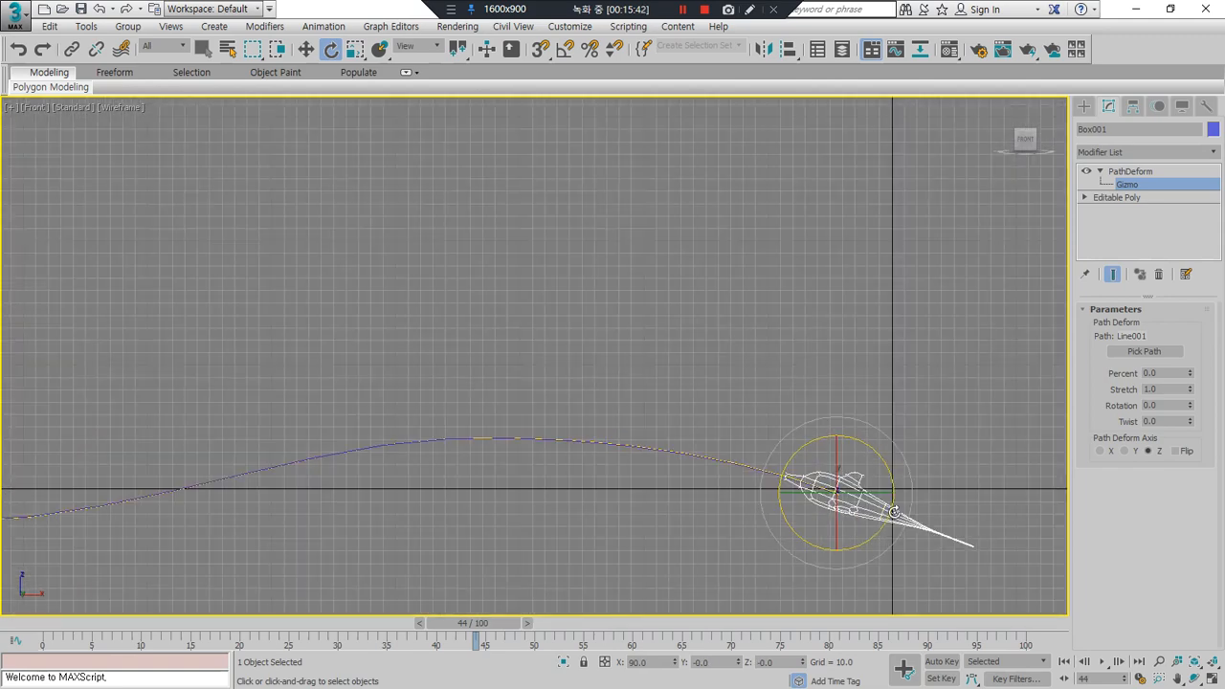
pyautogui.scroll(-2, 893, 512)
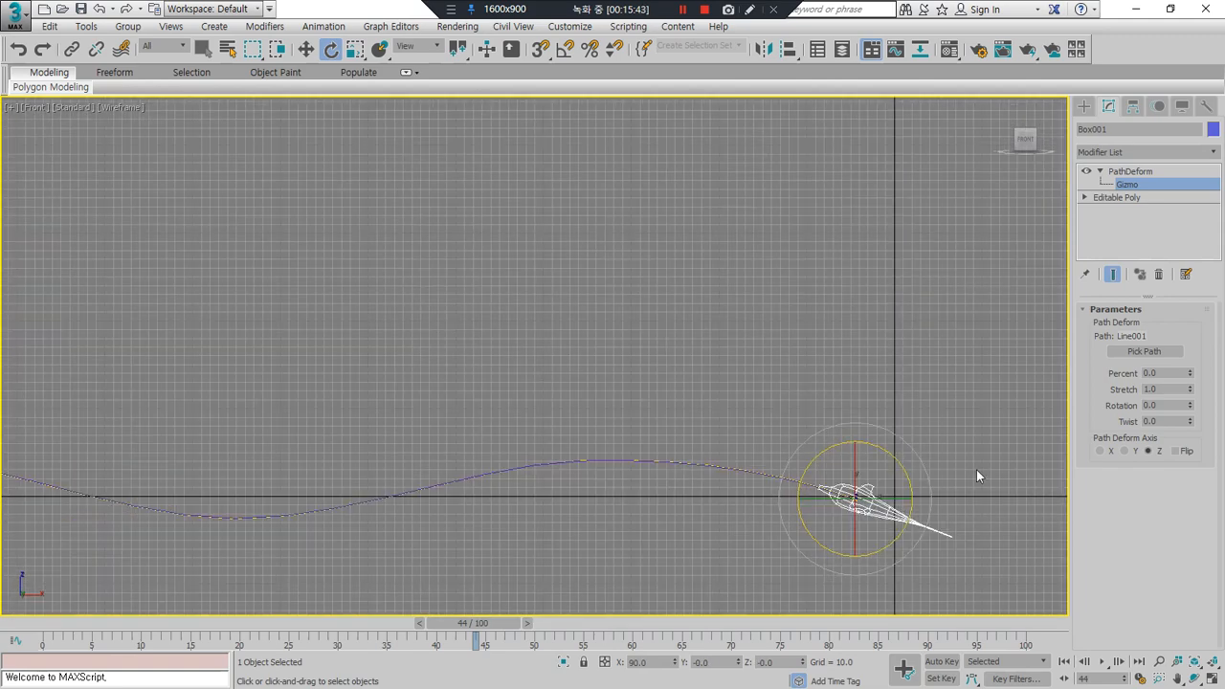
pyautogui.click(1125, 184)
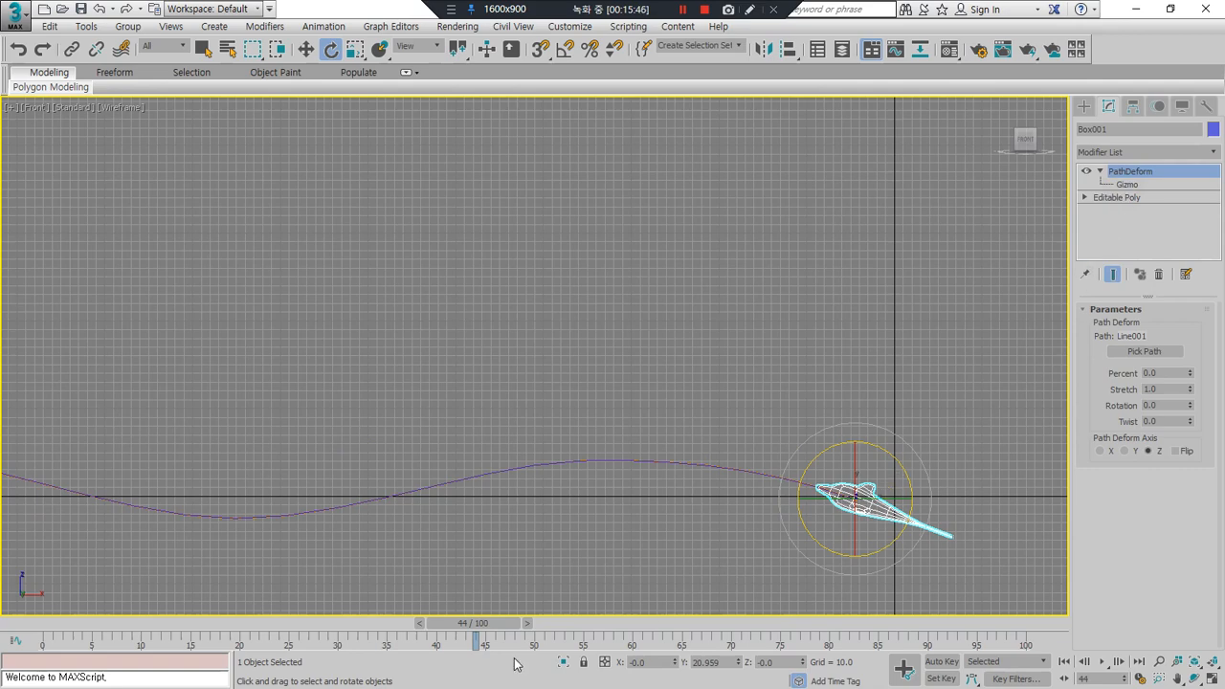
# Step: Return the animation to frame 0 and set the PathDeform Percent to -6.0
pyautogui.moveTo(470, 636); pyautogui.dragTo(43, 632)
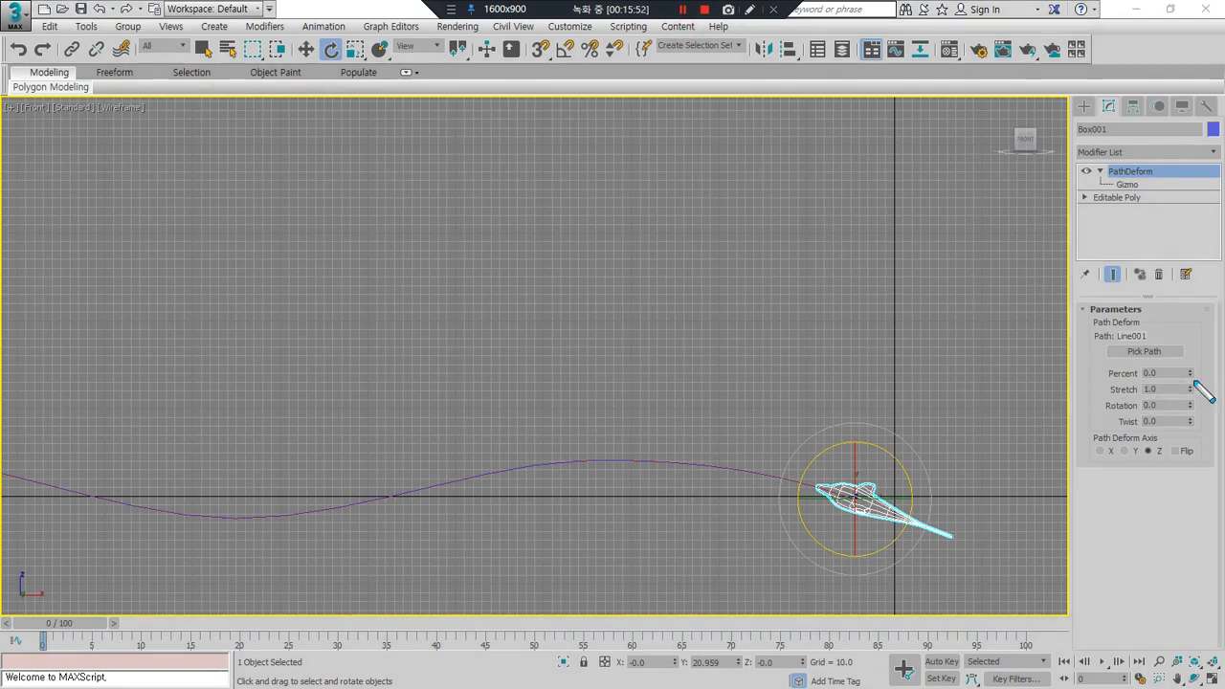
pyautogui.moveTo(1193, 375); pyautogui.dragTo(1215, 389)
# Step: Move the dolphin forward along the path in the Perspective view by setting Percent to 22.5
pyautogui.click(1214, 678)
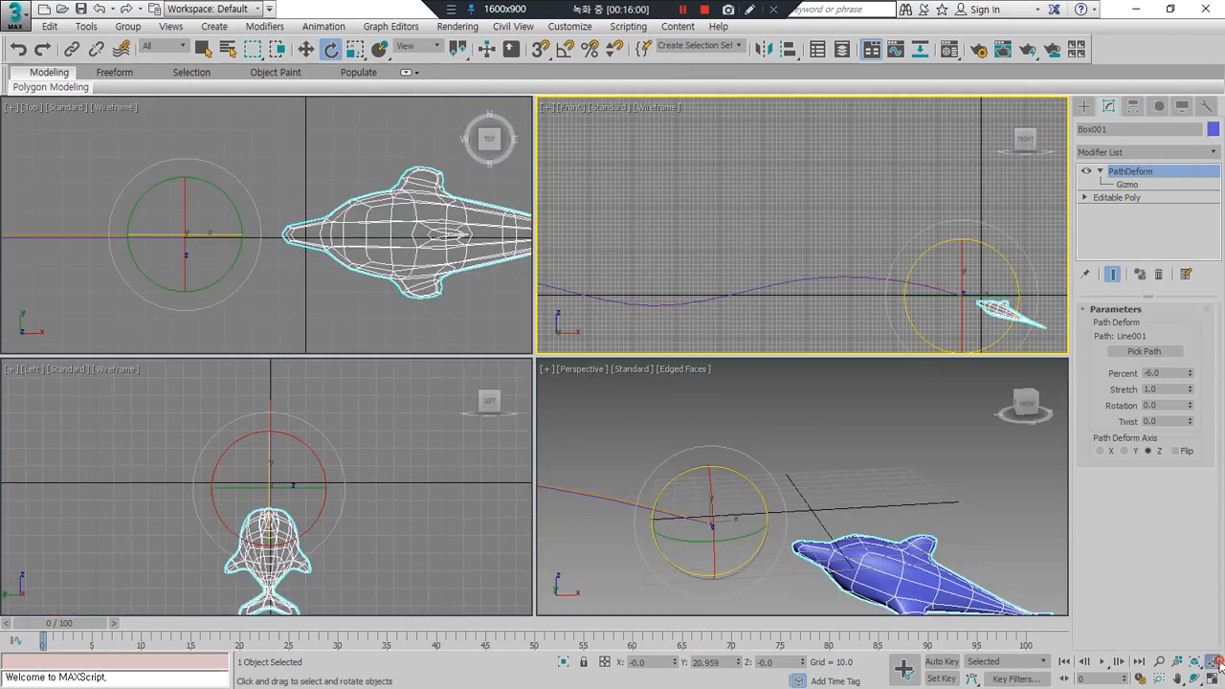
pyautogui.click(1214, 662)
pyautogui.moveTo(792, 459); pyautogui.dragTo(919, 488, button='middle')
pyautogui.click(1213, 678)
pyautogui.scroll(2, 859, 486)
pyautogui.moveTo(957, 541); pyautogui.dragTo(1036, 452, button='middle')
pyautogui.scroll(4, 554, 420)
pyautogui.scroll(-2, 514, 400)
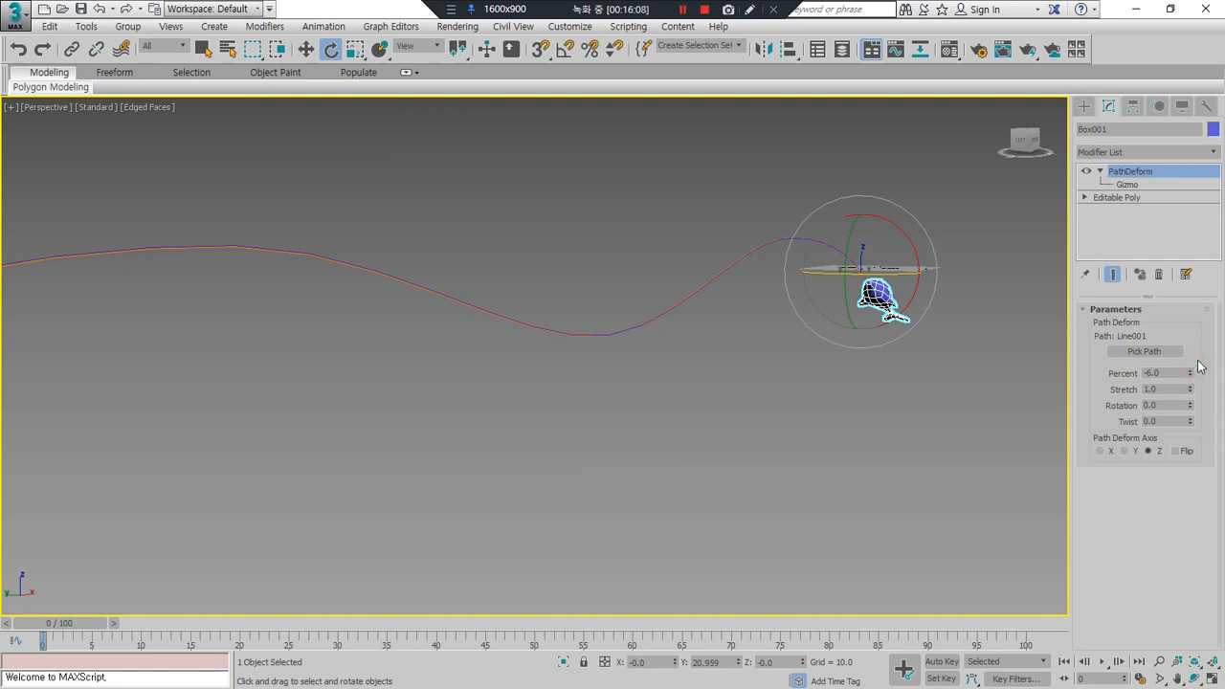
pyautogui.moveTo(1192, 373)
pyautogui.mouseDown()
pyautogui.moveTo(1148, 222)
pyautogui.moveTo(1148, 321)
pyautogui.mouseUp()
pyautogui.moveTo(1208, 380); pyautogui.dragTo(1112, 388)
pyautogui.moveTo(1191, 373)
pyautogui.mouseDown()
pyautogui.moveTo(1190, 298)
pyautogui.moveTo(1188, 400)
pyautogui.mouseUp()
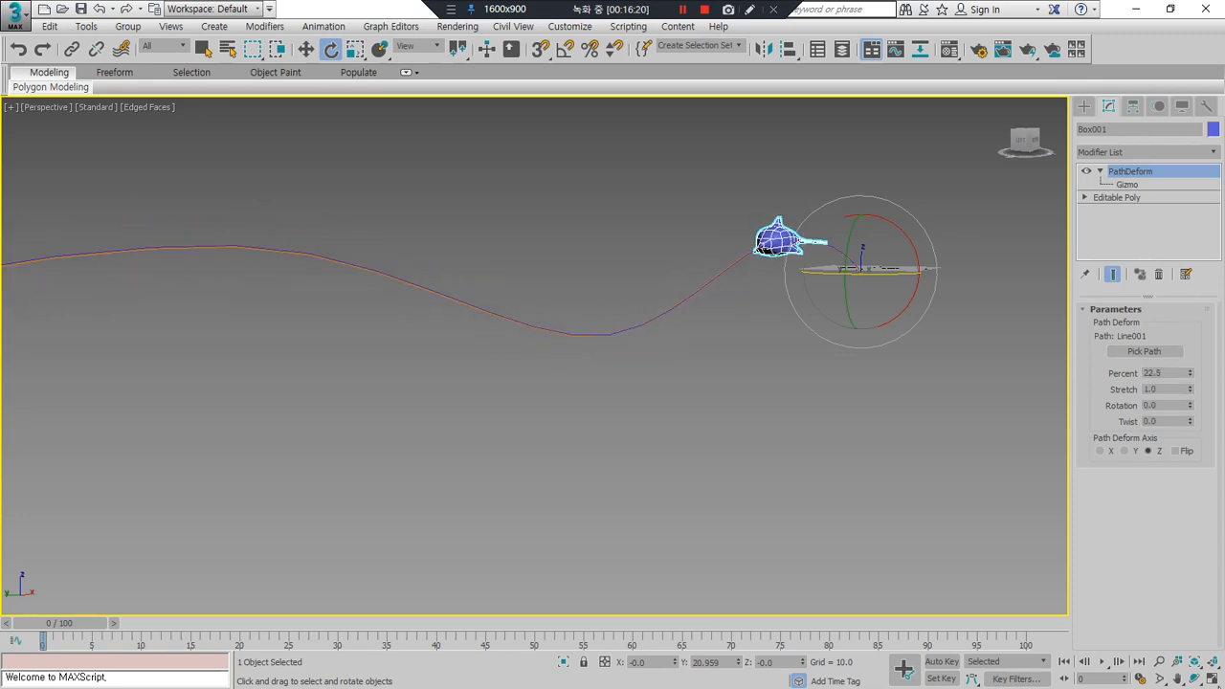
# Step: Set the PathDeform Percent to 18.5 while viewing the dolphin in the Front and Perspective views
pyautogui.click(1212, 668)
pyautogui.click(1212, 666)
pyautogui.scroll(7, 936, 234)
pyautogui.moveTo(941, 262); pyautogui.dragTo(834, 258, button='middle')
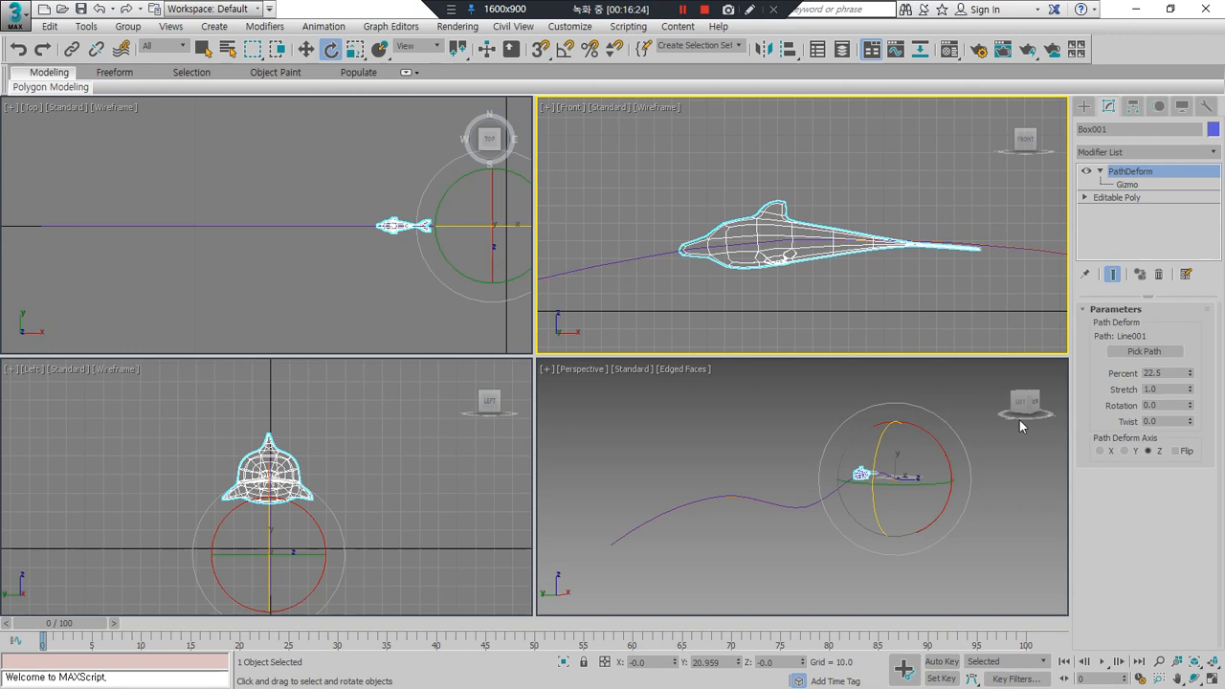
pyautogui.click(1191, 377)
pyautogui.click(1190, 376)
pyautogui.click(1191, 376)
pyautogui.click(1191, 376)
pyautogui.click(1191, 376)
pyautogui.doubleClick(1190, 377)
pyautogui.click(1191, 376)
pyautogui.scroll(-2, 811, 272)
pyautogui.moveTo(806, 273); pyautogui.dragTo(706, 243, button='middle')
pyautogui.scroll(2, 763, 196)
pyautogui.scroll(5, 880, 471)
pyautogui.moveTo(816, 536)
pyautogui.keyDown('alt'); pyautogui.mouseDown(button='middle')
pyautogui.moveTo(704, 491)
pyautogui.moveTo(699, 506)
pyautogui.moveTo(793, 533)
pyautogui.mouseUp(button='middle'); pyautogui.keyUp('alt')
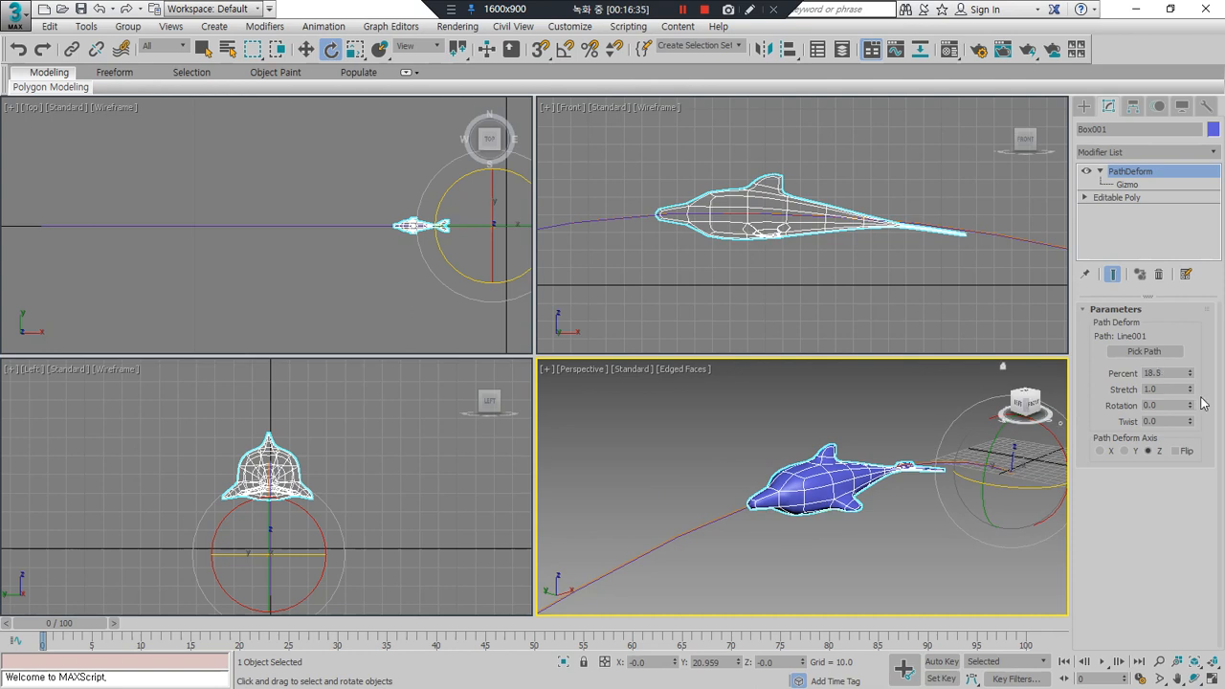
# Step: Try PathDeform Stretch values of 0.85, 0 and 100 on the dolphin
pyautogui.moveTo(1191, 394)
pyautogui.mouseDown()
pyautogui.moveTo(1167, 383)
pyautogui.moveTo(1167, 401)
pyautogui.moveTo(1165, 373)
pyautogui.moveTo(1163, 421)
pyautogui.moveTo(1171, 388)
pyautogui.mouseUp()
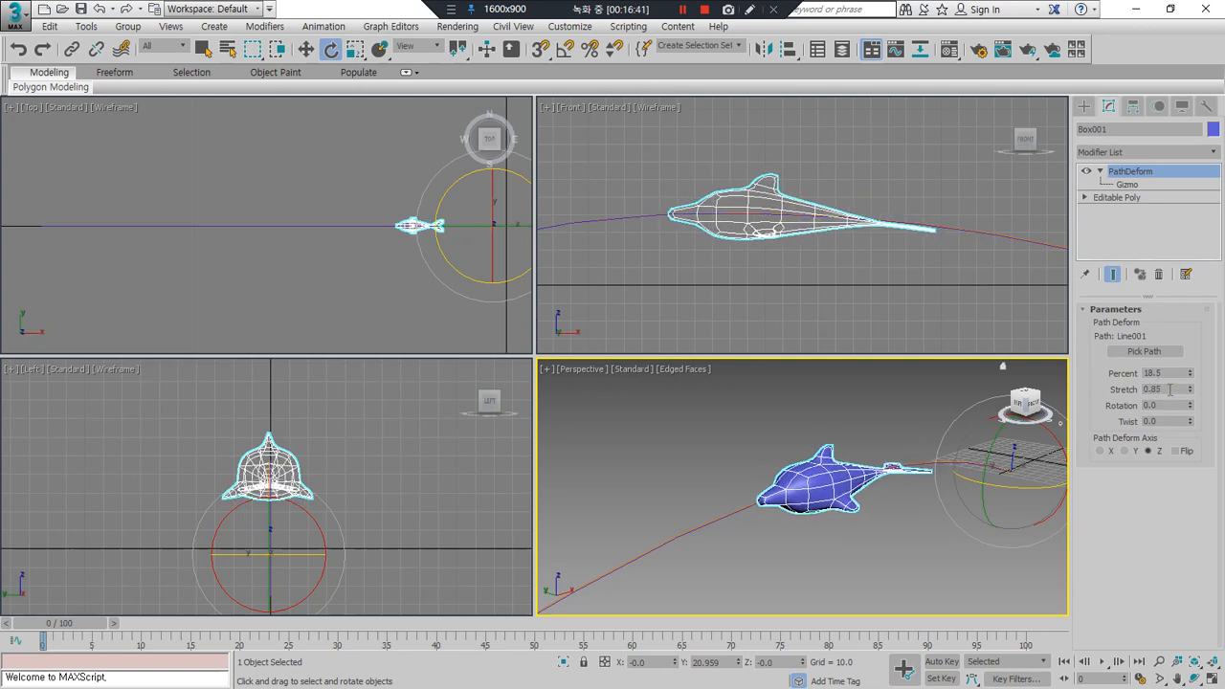
pyautogui.press('Return')
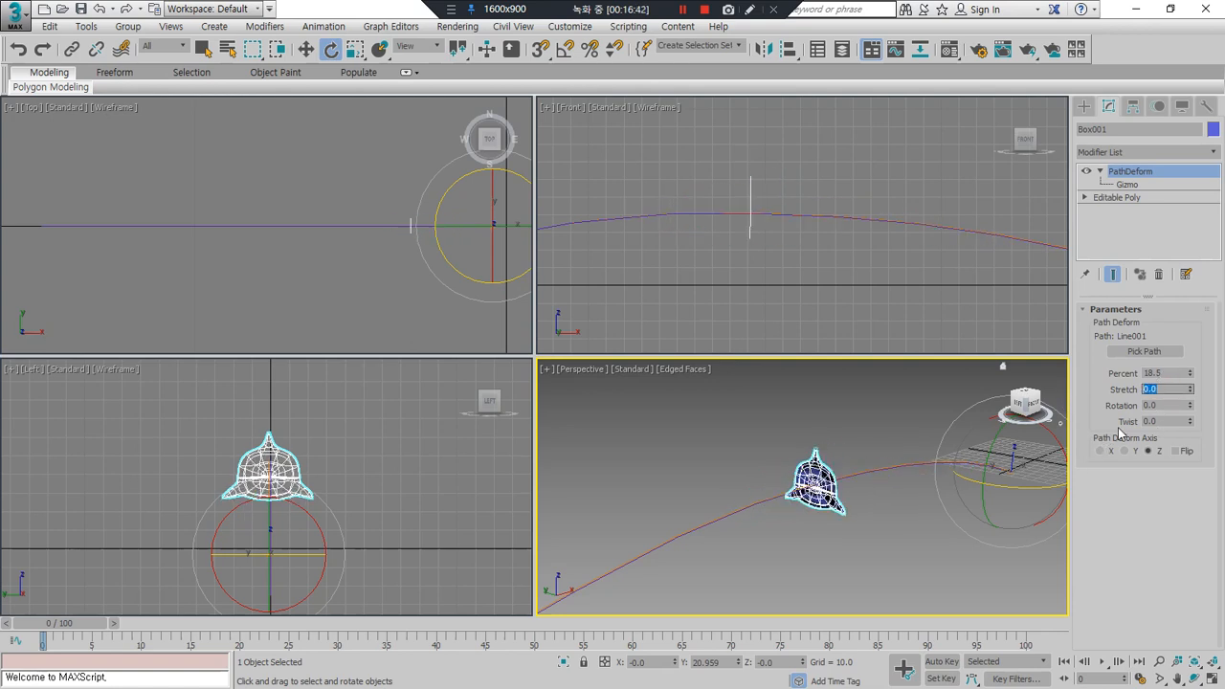
pyautogui.write('100')
pyautogui.press('Return')
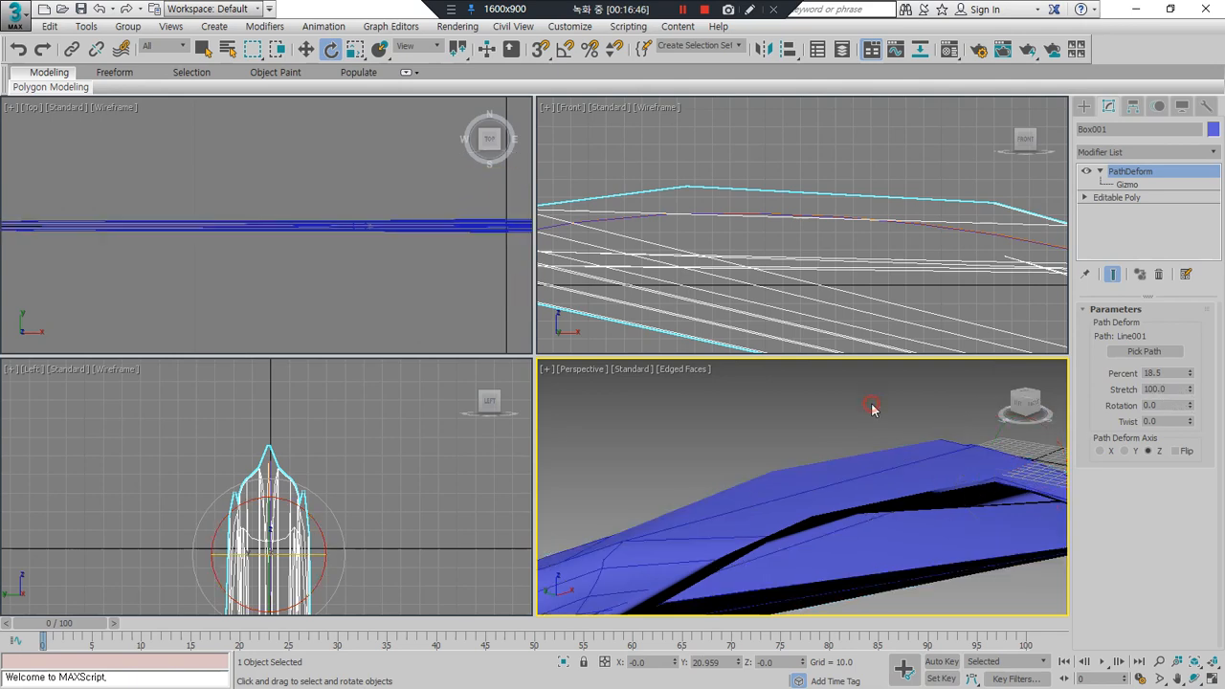
# Step: Undo the last two Stretch changes and set the dolphin's Stretch back to 1
pyautogui.hotkey('ctrl', 'z')
pyautogui.hotkey('ctrl', 'z')
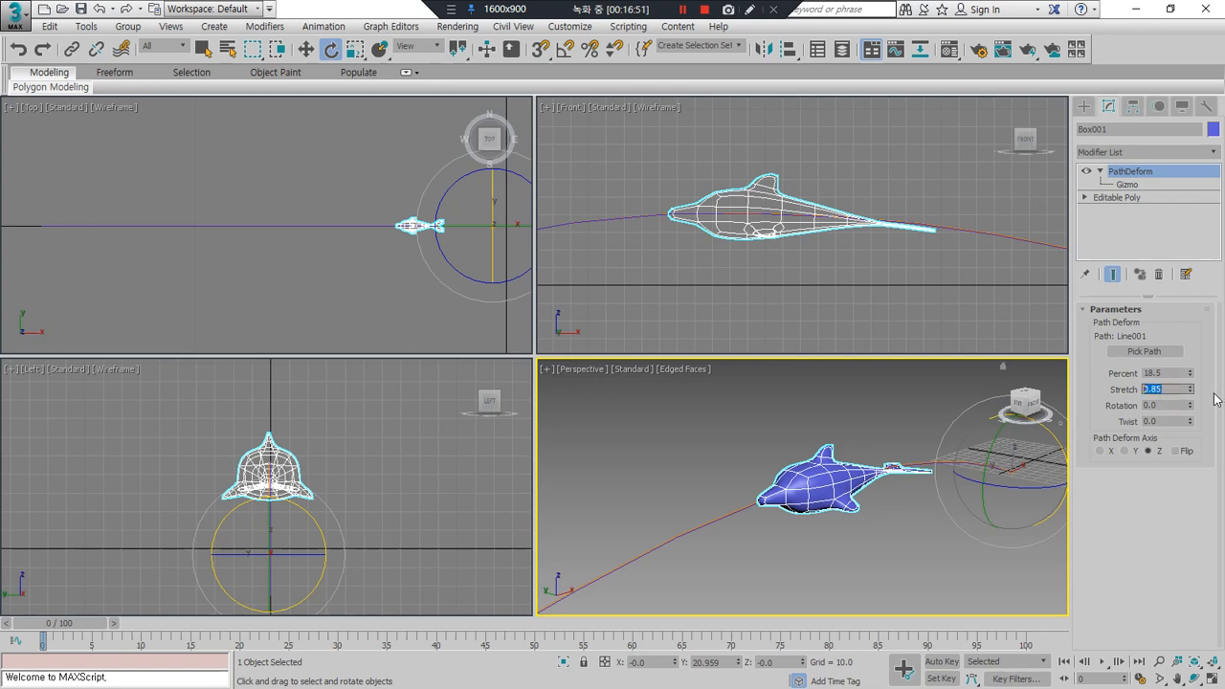
pyautogui.moveTo(1189, 392); pyautogui.dragTo(1101, 406)
pyautogui.write('1')
pyautogui.press('Tab')
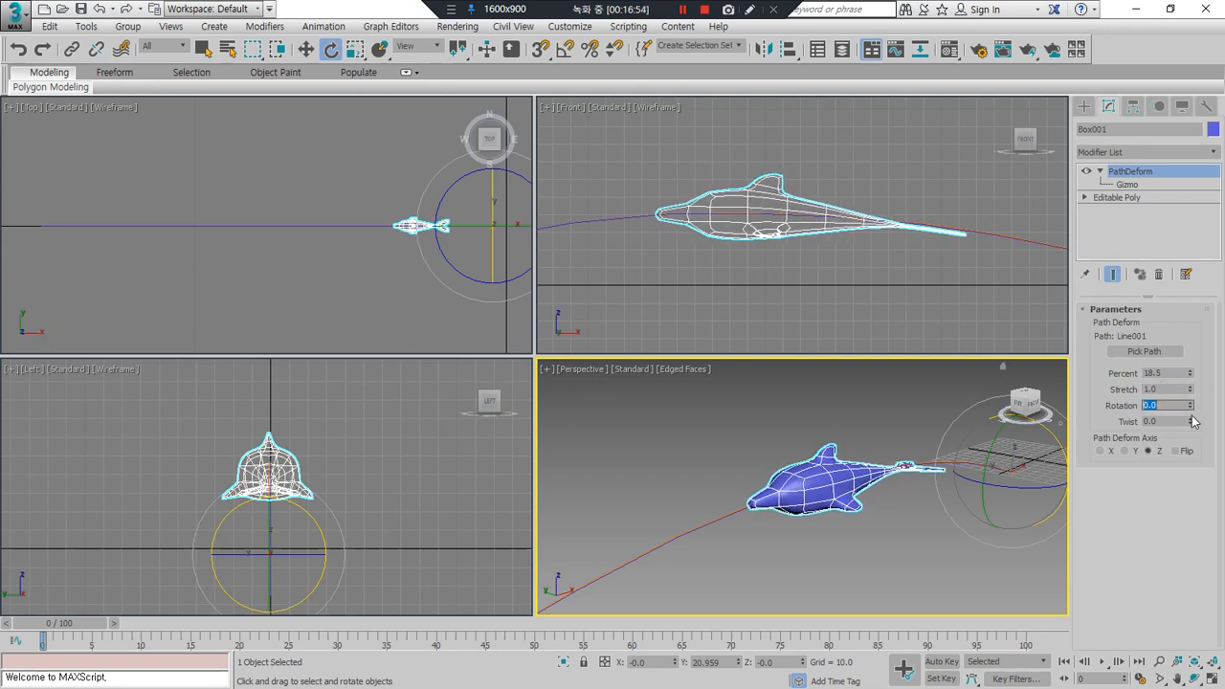
# Step: Try PathDeform Rotation values of 743 and 20 on the dolphin, and reset Rotation to 0
pyautogui.moveTo(1193, 409); pyautogui.dragTo(1189, 375)
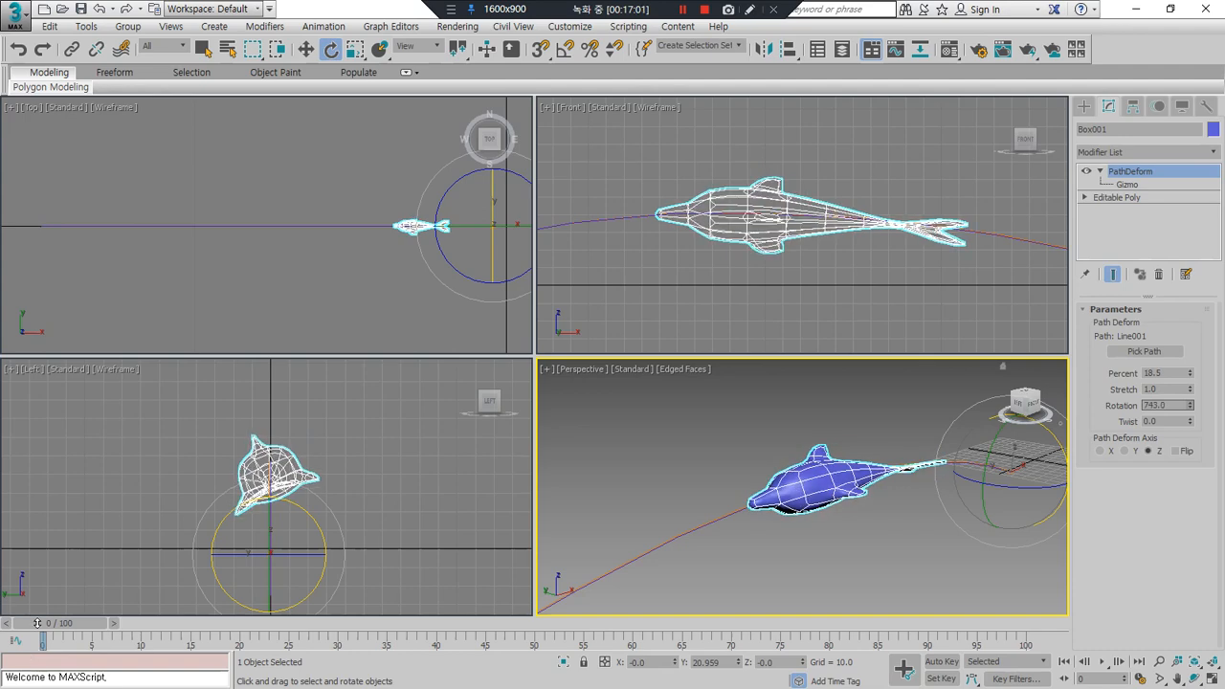
pyautogui.moveTo(39, 661); pyautogui.dragTo(32, 383)
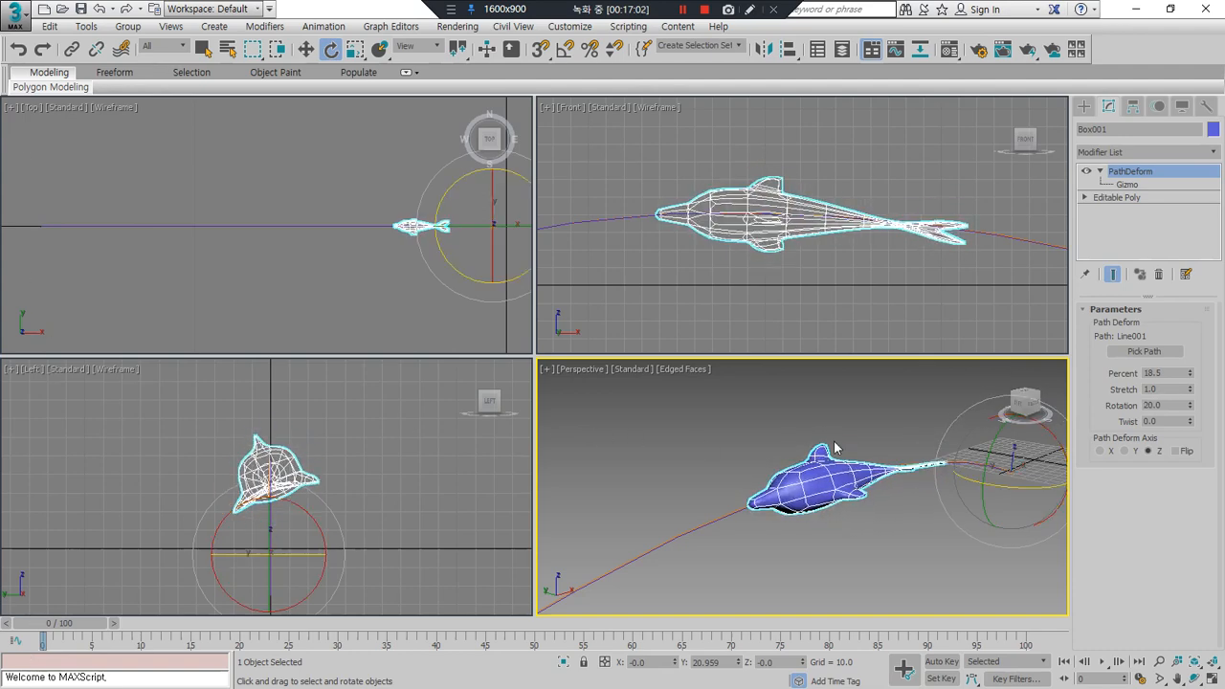
pyautogui.rightClick(1190, 407)
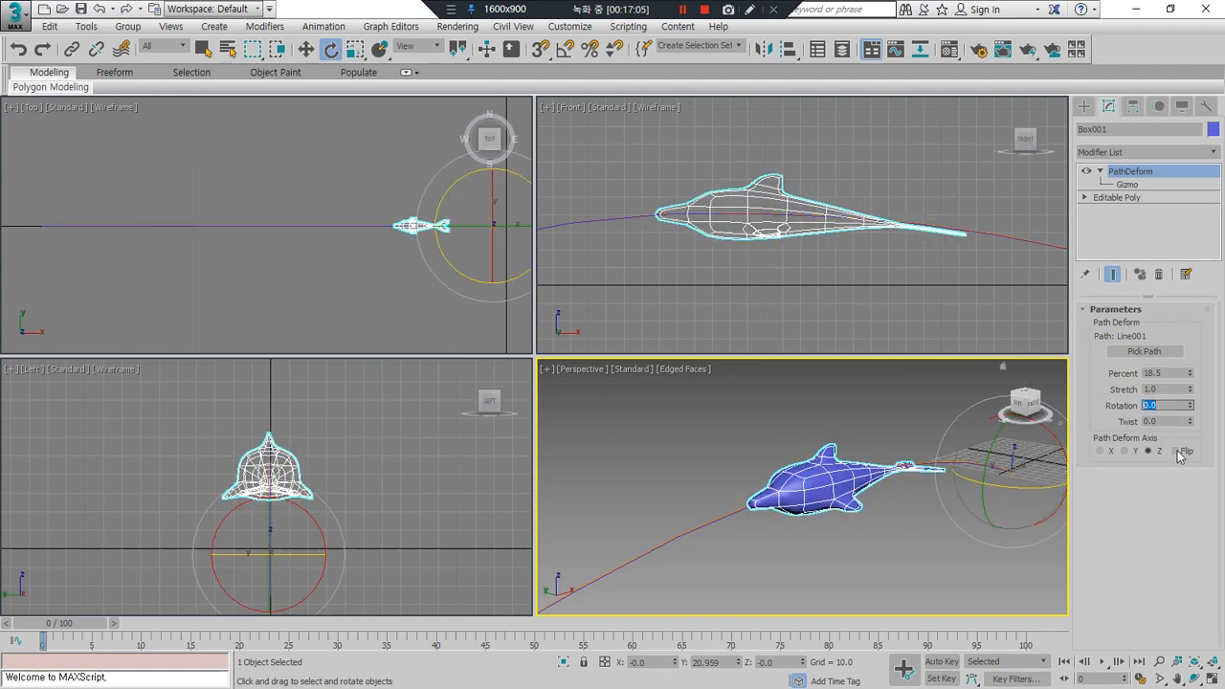
# Step: Vary the PathDeform Twist on the dolphin and set it back to 0
pyautogui.moveTo(1191, 422); pyautogui.dragTo(1164, 305)
pyautogui.doubleClick(1163, 421)
pyautogui.write('0')
pyautogui.press('Return')
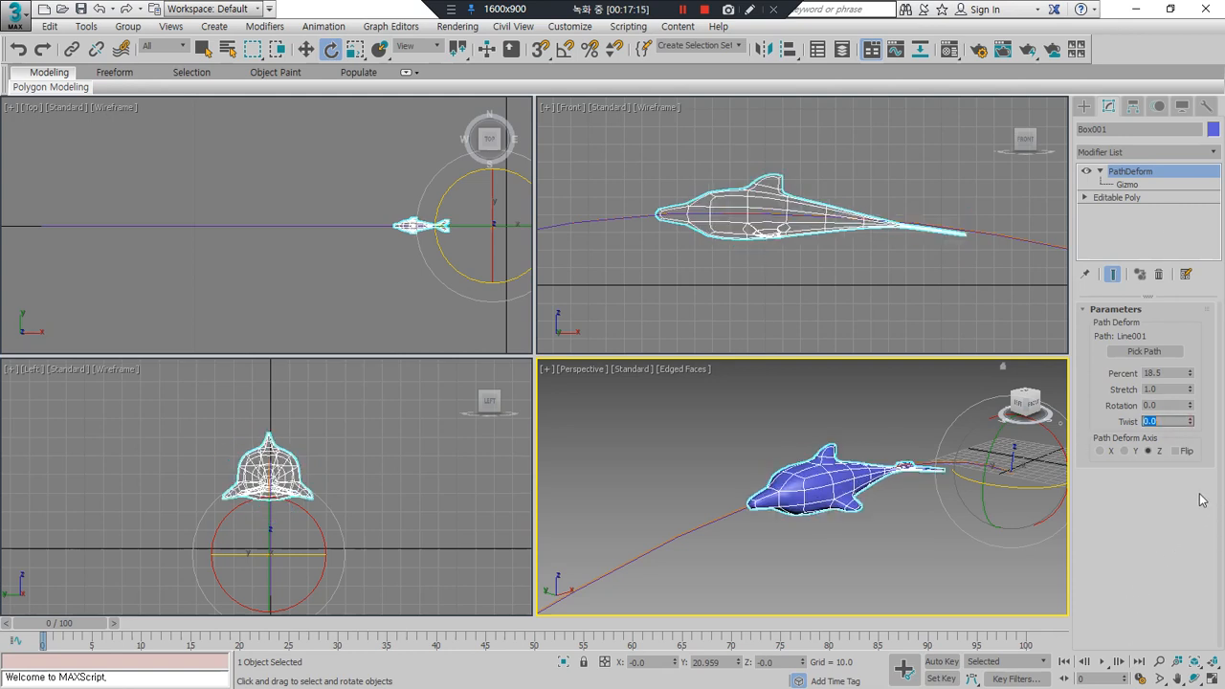
# Step: Test Flip on the deform axis while changing Percent to -1.0, and turn Flip back off
pyautogui.click(1176, 451)
pyautogui.moveTo(1193, 373); pyautogui.dragTo(10, 490)
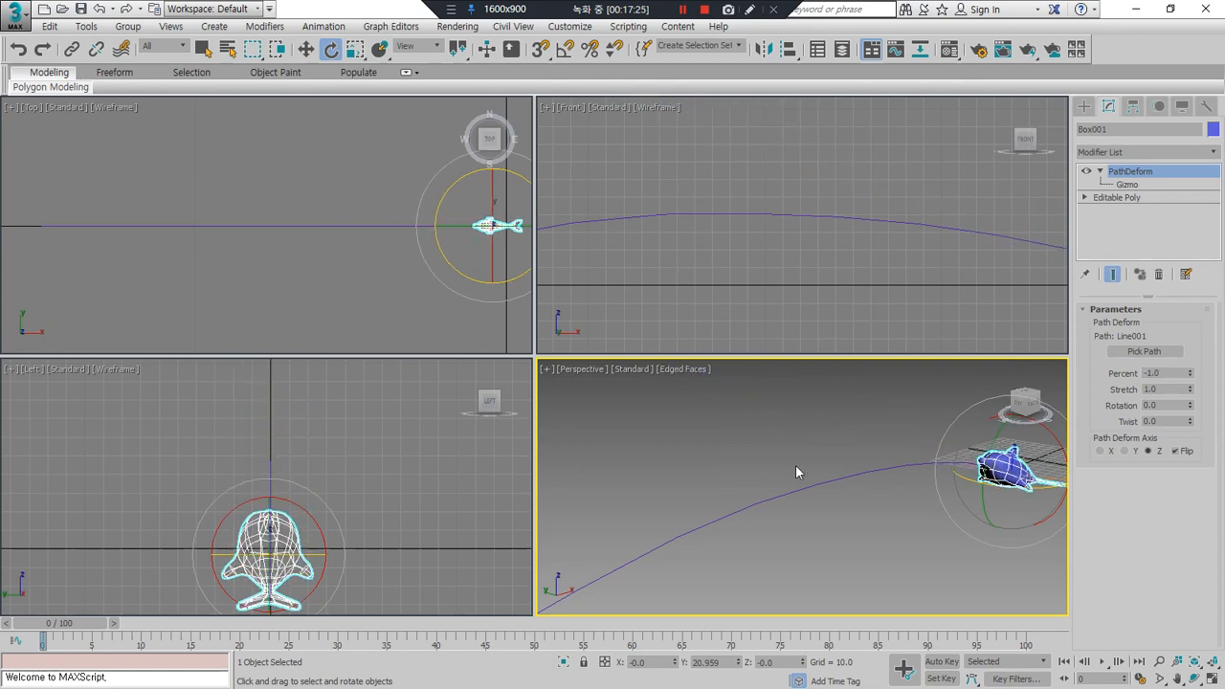
pyautogui.click(1176, 450)
pyautogui.moveTo(1190, 374)
pyautogui.mouseDown()
pyautogui.moveTo(1198, 328)
pyautogui.moveTo(1172, 388)
pyautogui.mouseUp()
pyautogui.keyDown('alt'); pyautogui.moveTo(921, 520); pyautogui.dragTo(821, 539, button='middle'); pyautogui.keyUp('alt')
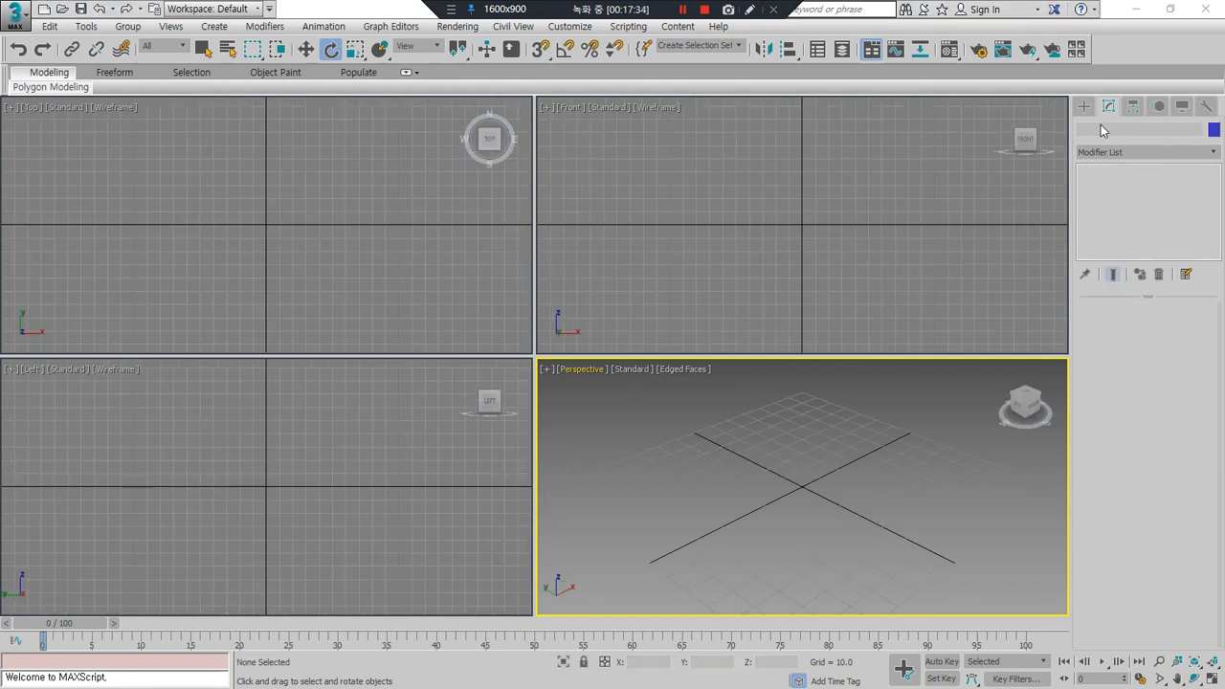
# Step: Create a sphere with a radius of about 24 near the origin in the Front view of the empty scene
pyautogui.click(1084, 107)
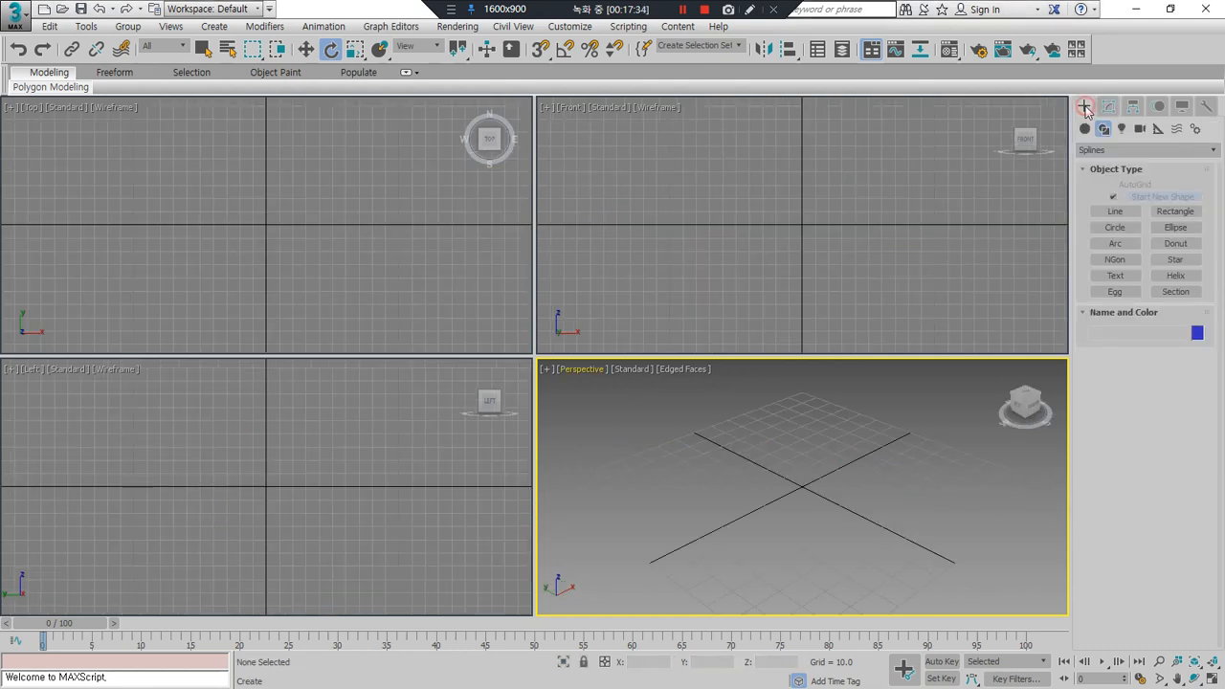
pyautogui.click(1084, 130)
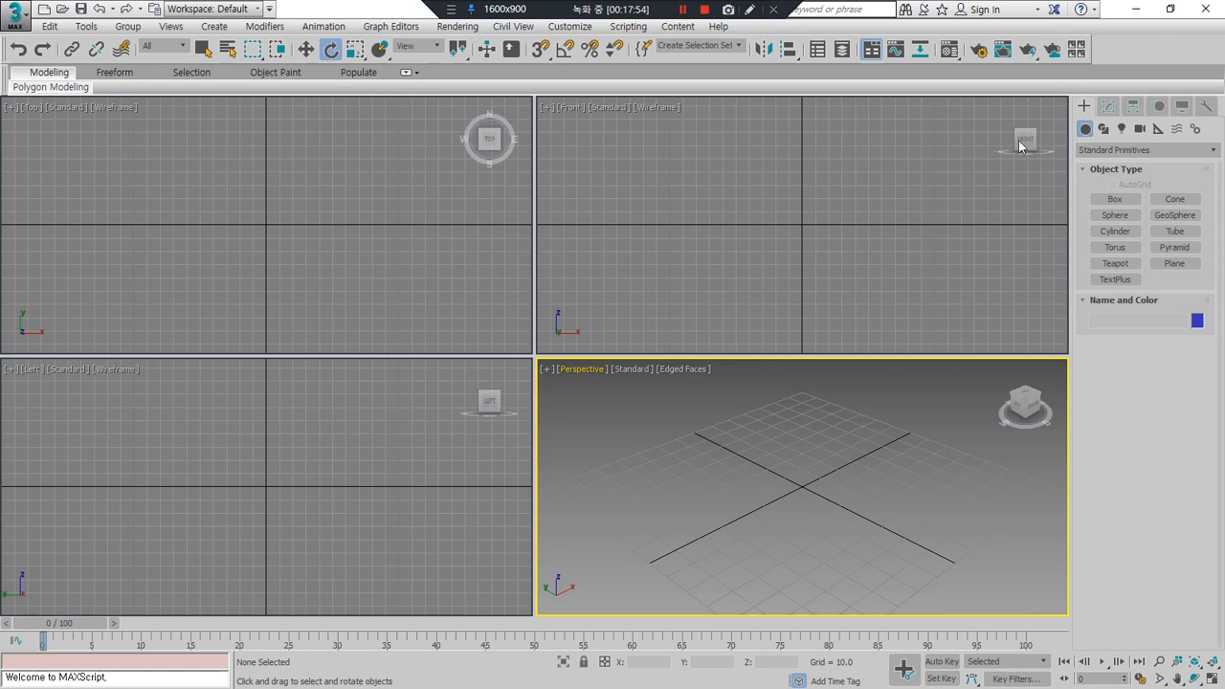
pyautogui.click(1115, 215)
pyautogui.moveTo(795, 224); pyautogui.dragTo(804, 193)
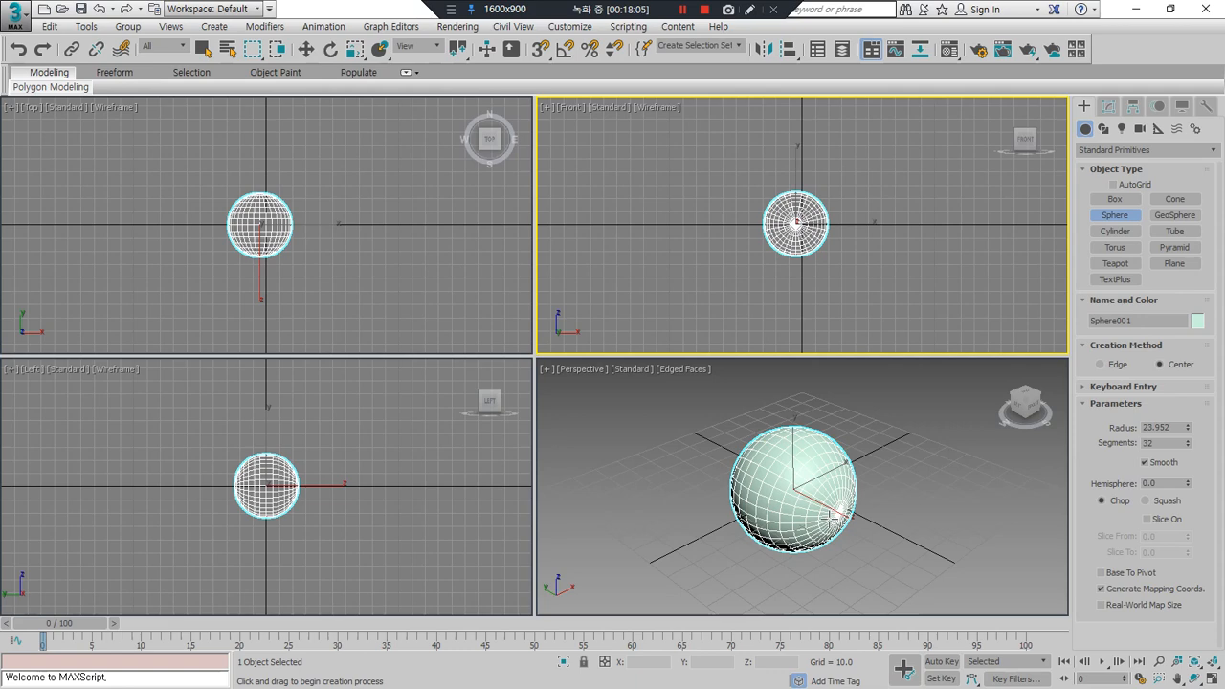
# Step: Change the sphere's object color to dark blue from the 3ds Max palette
pyautogui.scroll(2, 832, 516)
pyautogui.press('e')
pyautogui.click(1108, 106)
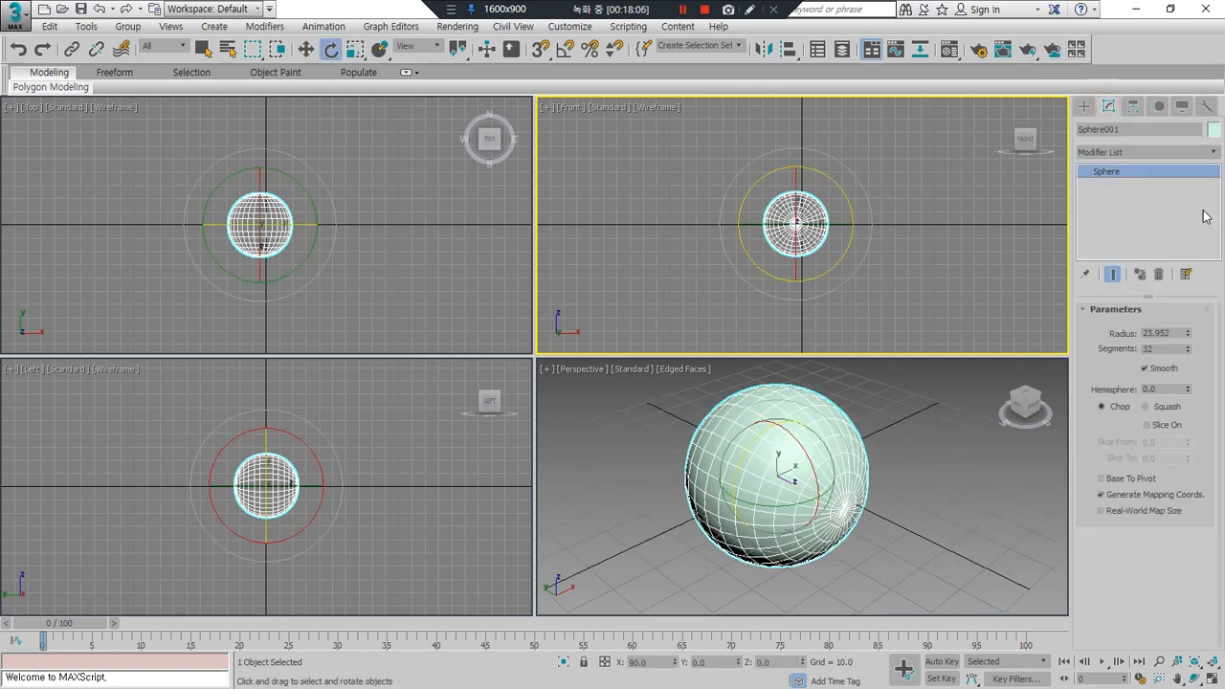
pyautogui.click(716, 340)
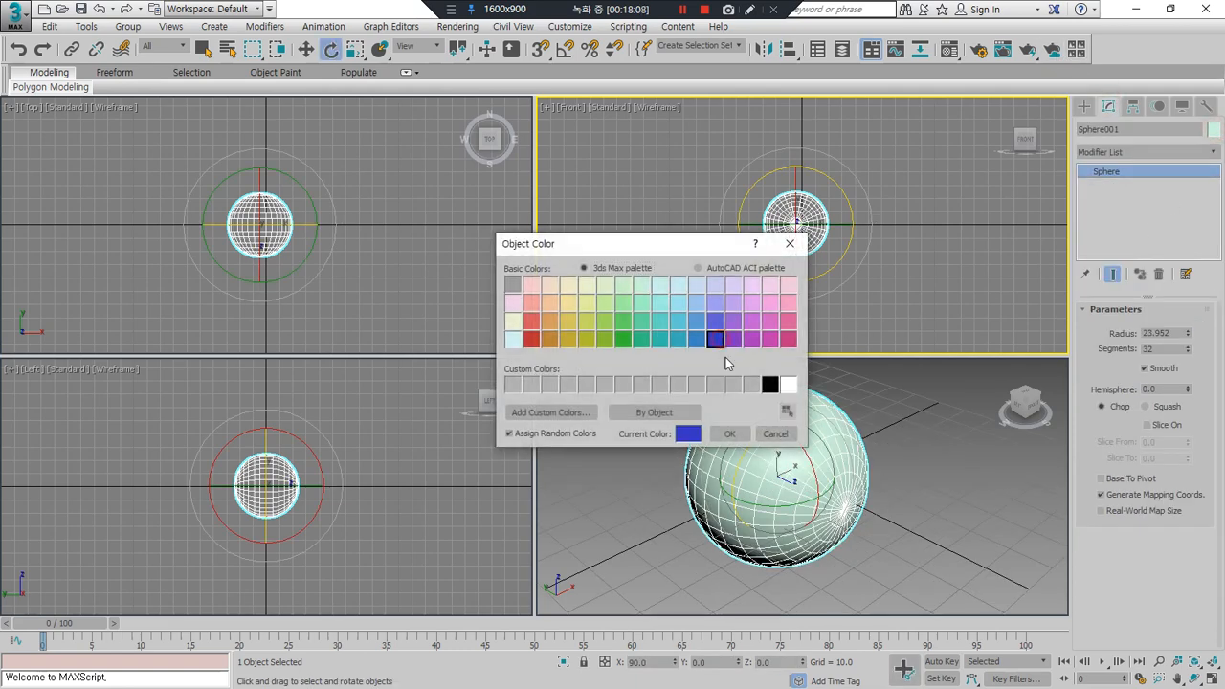
pyautogui.click(732, 433)
pyautogui.scroll(2, 707, 593)
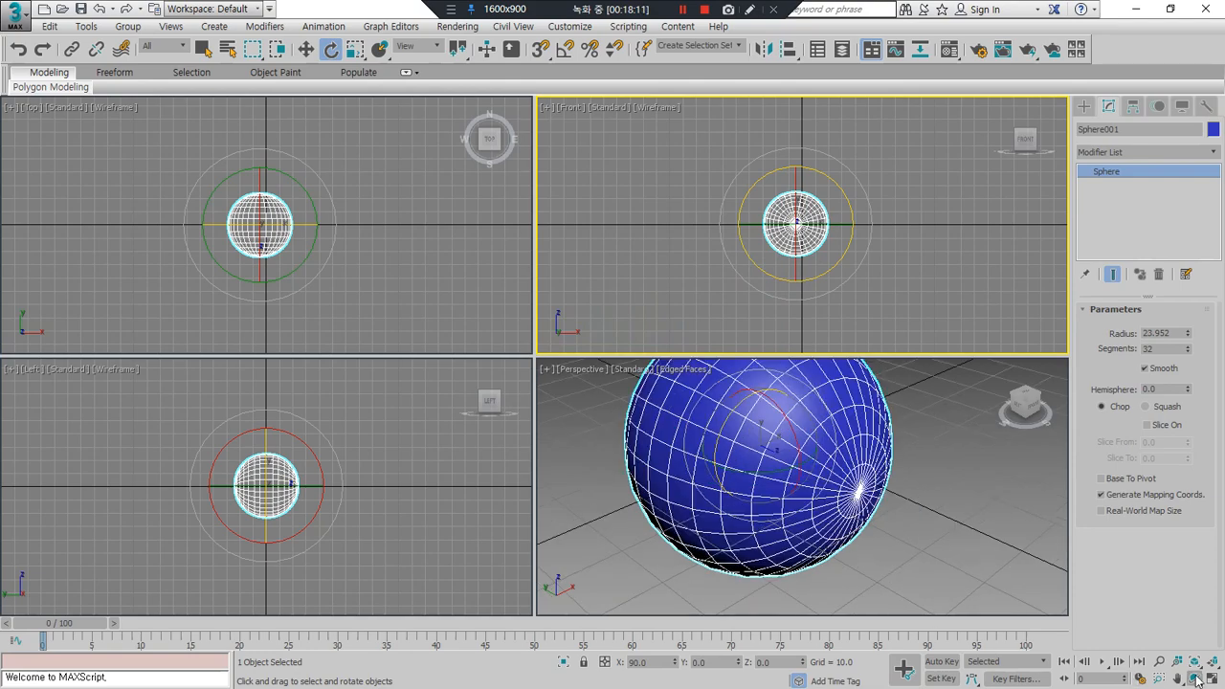
pyautogui.hotkey('alt', 'w')
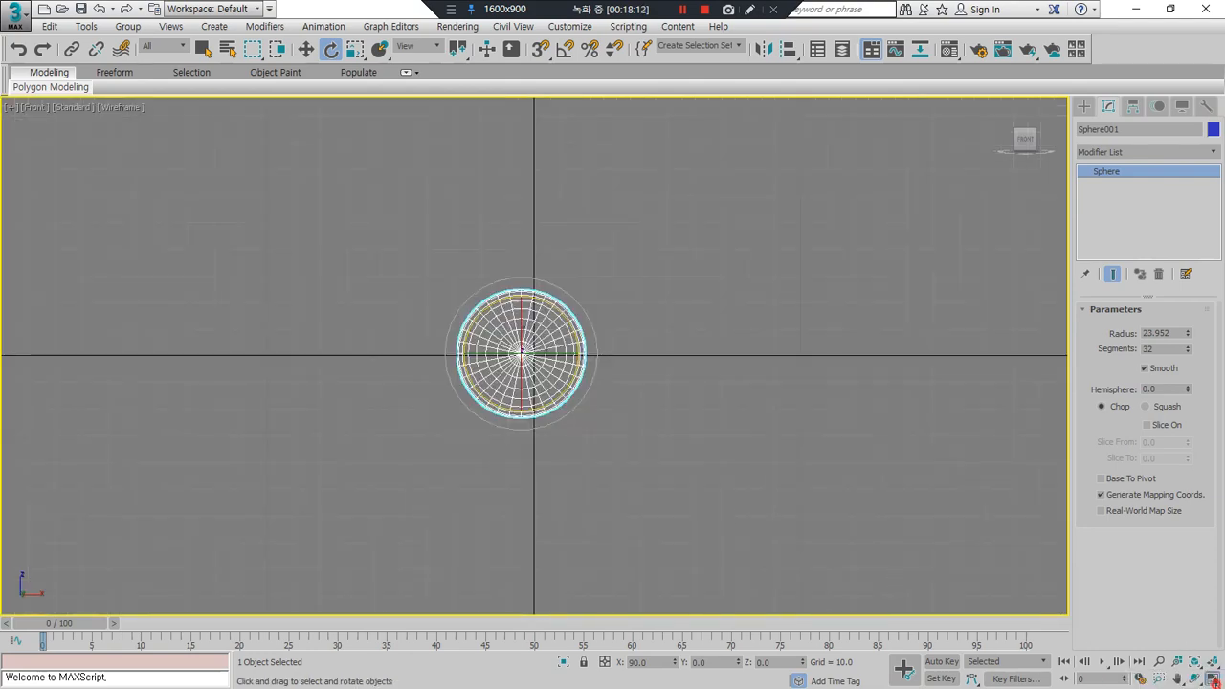
# Step: Reduce the sphere's segments to 10 while viewing it in the Perspective view
pyautogui.click(1212, 678)
pyautogui.rightClick(891, 514)
pyautogui.click(1212, 679)
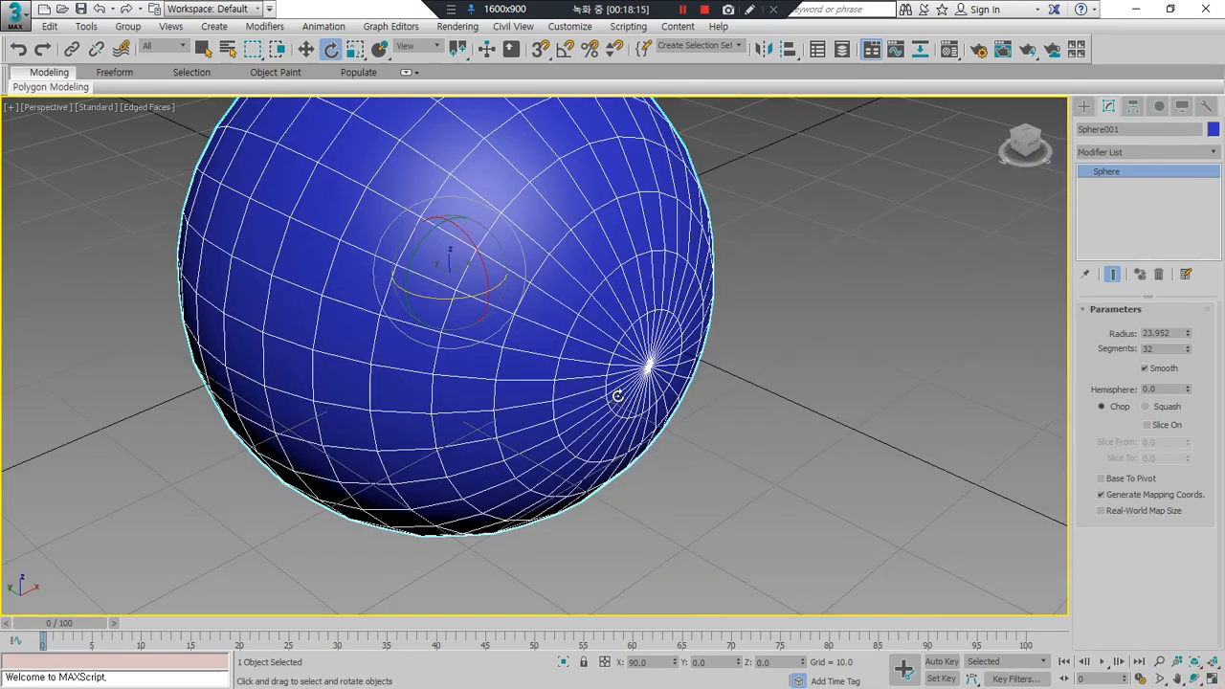
pyautogui.moveTo(606, 366)
pyautogui.mouseDown()
pyautogui.moveTo(705, 405)
pyautogui.moveTo(581, 412)
pyautogui.mouseUp()
pyautogui.click(1188, 352)
pyautogui.click(1188, 352)
pyautogui.click(1188, 352)
pyautogui.click(1189, 352)
pyautogui.click(1188, 352)
pyautogui.click(1189, 352)
pyautogui.click(1189, 352)
pyautogui.click(1189, 352)
pyautogui.click(1188, 352)
pyautogui.click(1189, 352)
pyautogui.click(1188, 352)
pyautogui.click(1189, 352)
pyautogui.click(1188, 352)
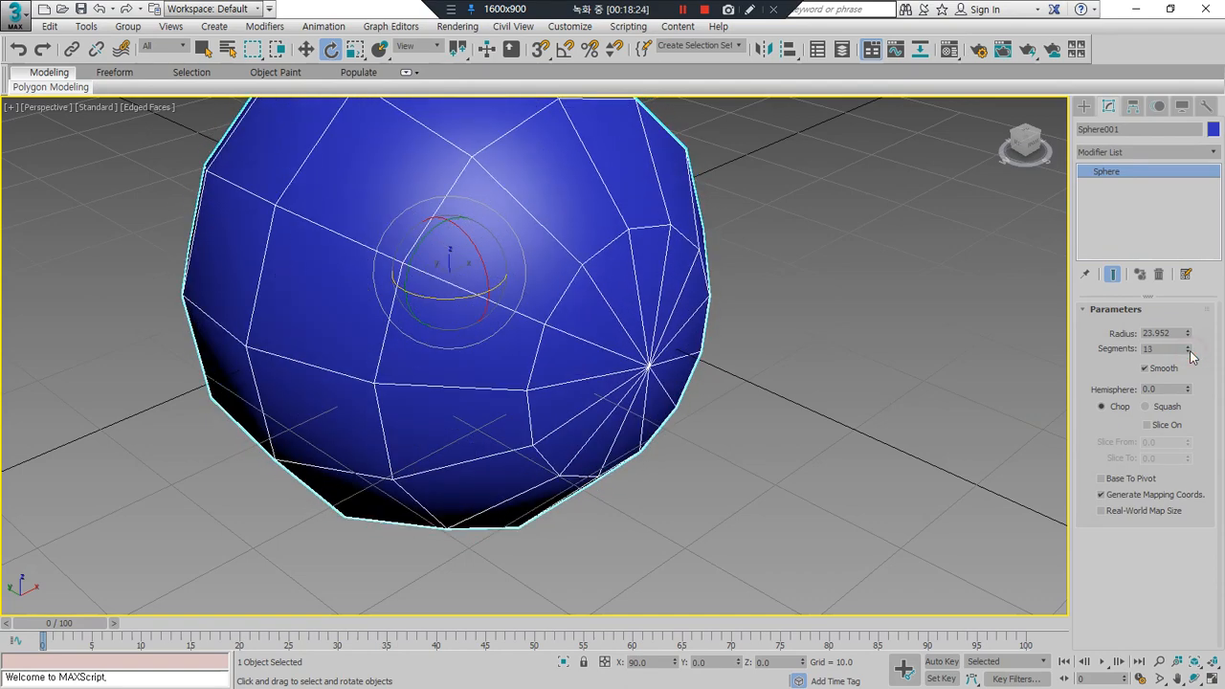
pyautogui.click(1189, 352)
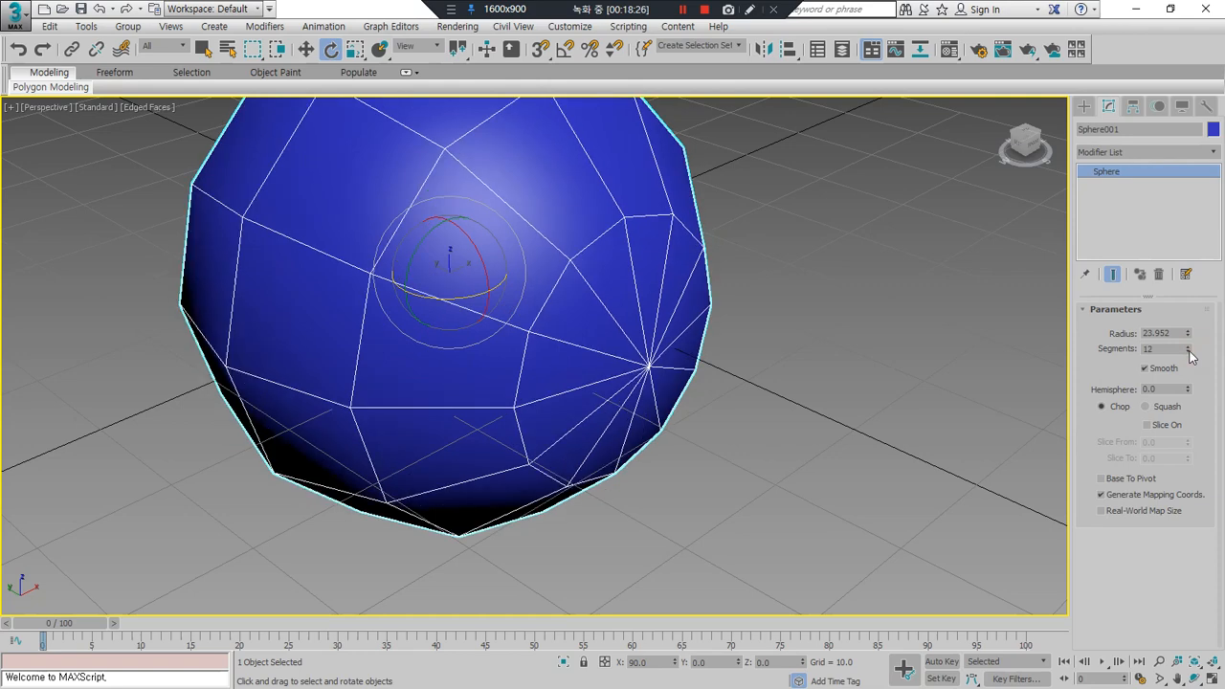
pyautogui.scroll(-2, 622, 285)
pyautogui.moveTo(614, 287); pyautogui.dragTo(580, 355, button='middle')
pyautogui.click(1189, 352)
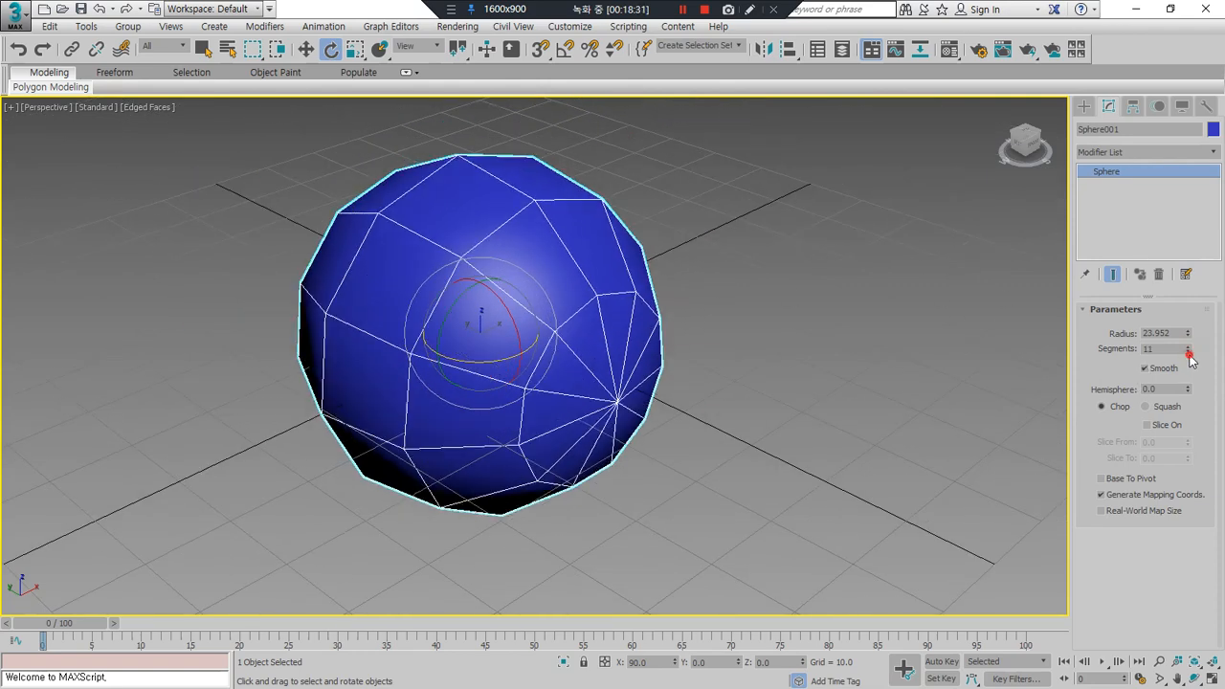
pyautogui.click(1188, 352)
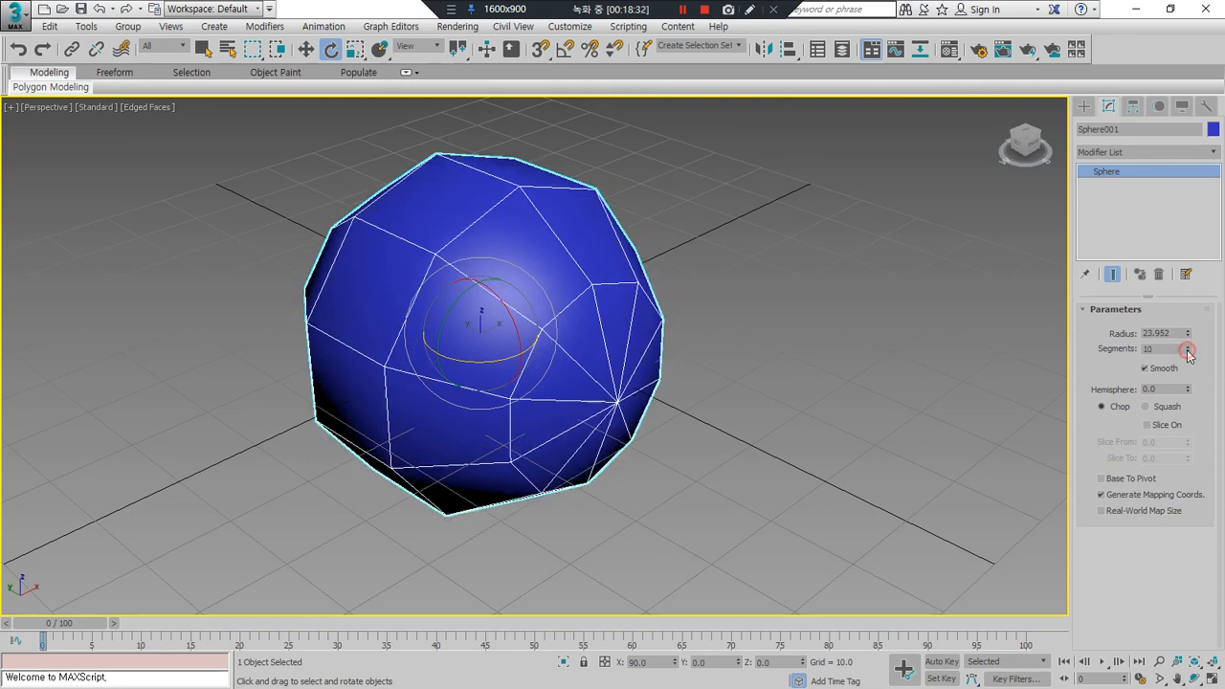
# Step: Examine the sphere's pole, where the edges converge, in the Front and Perspective views
pyautogui.click(1212, 662)
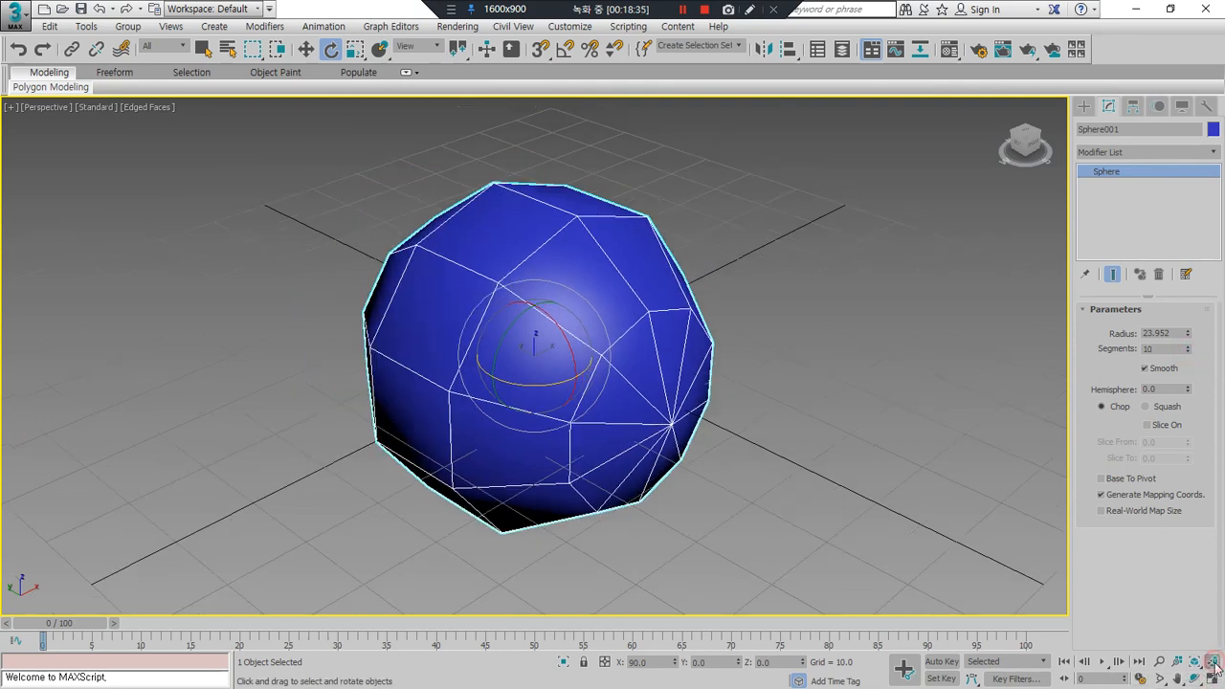
pyautogui.click(1212, 676)
pyautogui.click(1213, 662)
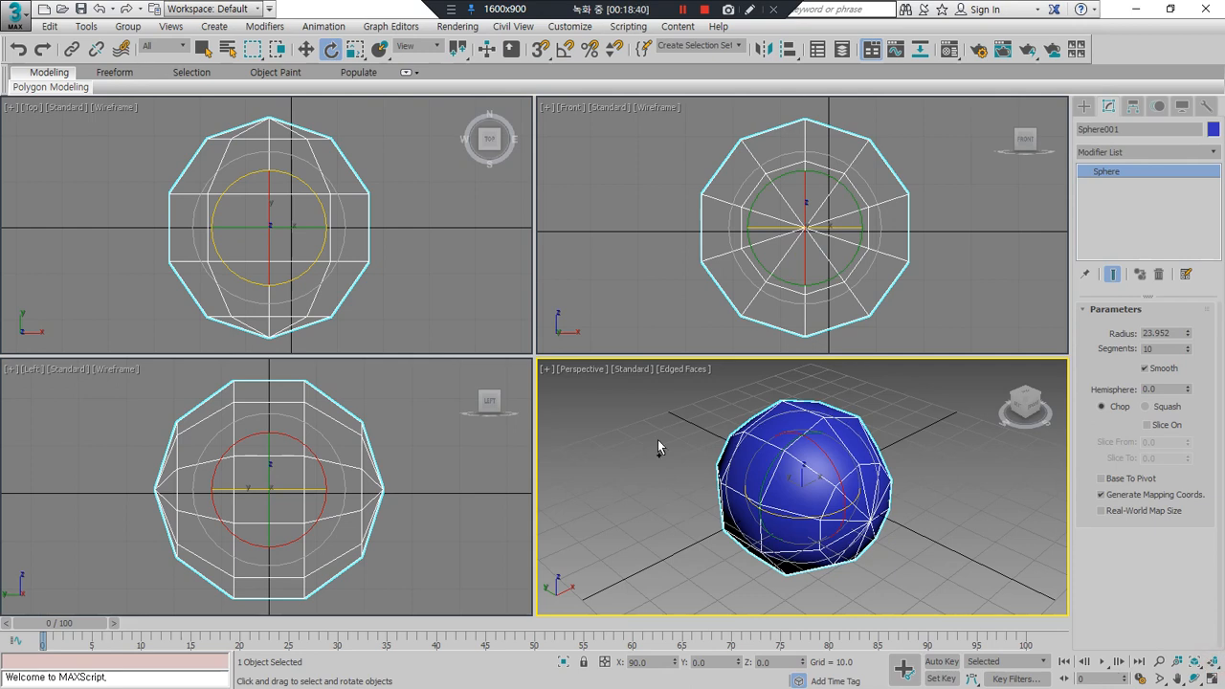
pyautogui.moveTo(855, 272)
pyautogui.mouseDown()
pyautogui.moveTo(761, 215)
pyautogui.moveTo(842, 250)
pyautogui.mouseUp()
pyautogui.moveTo(886, 581)
pyautogui.mouseDown()
pyautogui.moveTo(812, 471)
pyautogui.moveTo(879, 574)
pyautogui.mouseUp()
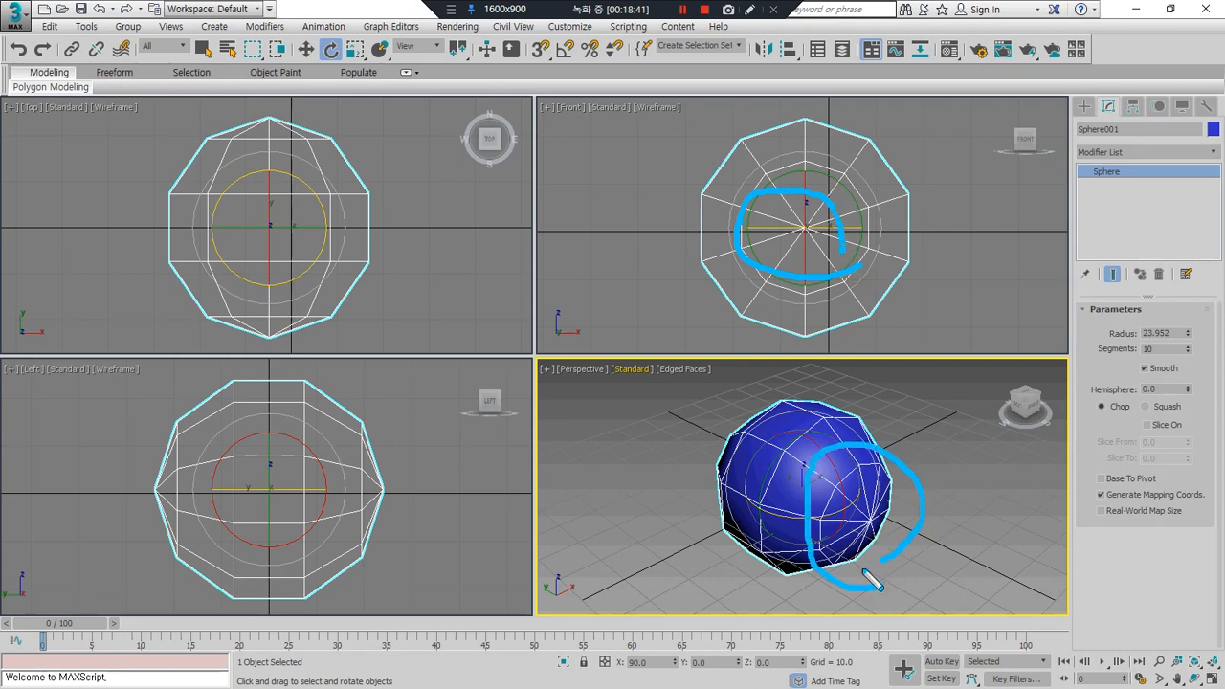
pyautogui.rightClick(265, 244)
pyautogui.press('Escape')
pyautogui.press('Escape')
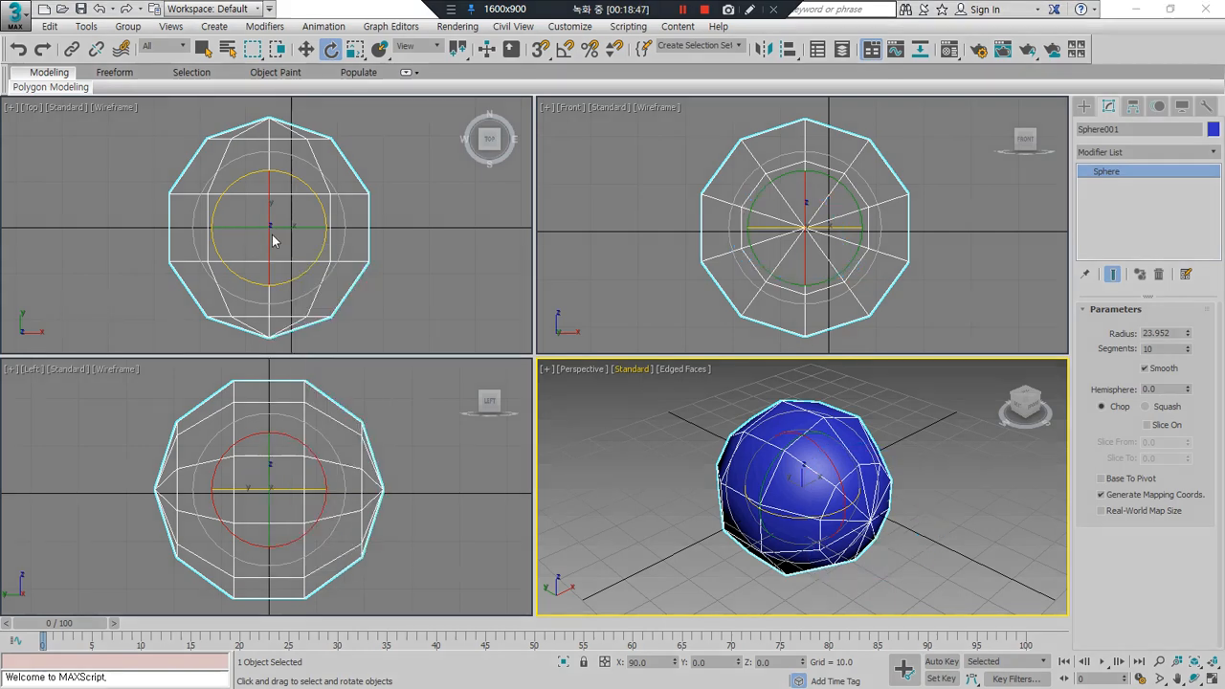
# Step: Clone the sphere about 66 units along the positive X axis in the Top view
pyautogui.click(270, 228)
pyautogui.press('w')
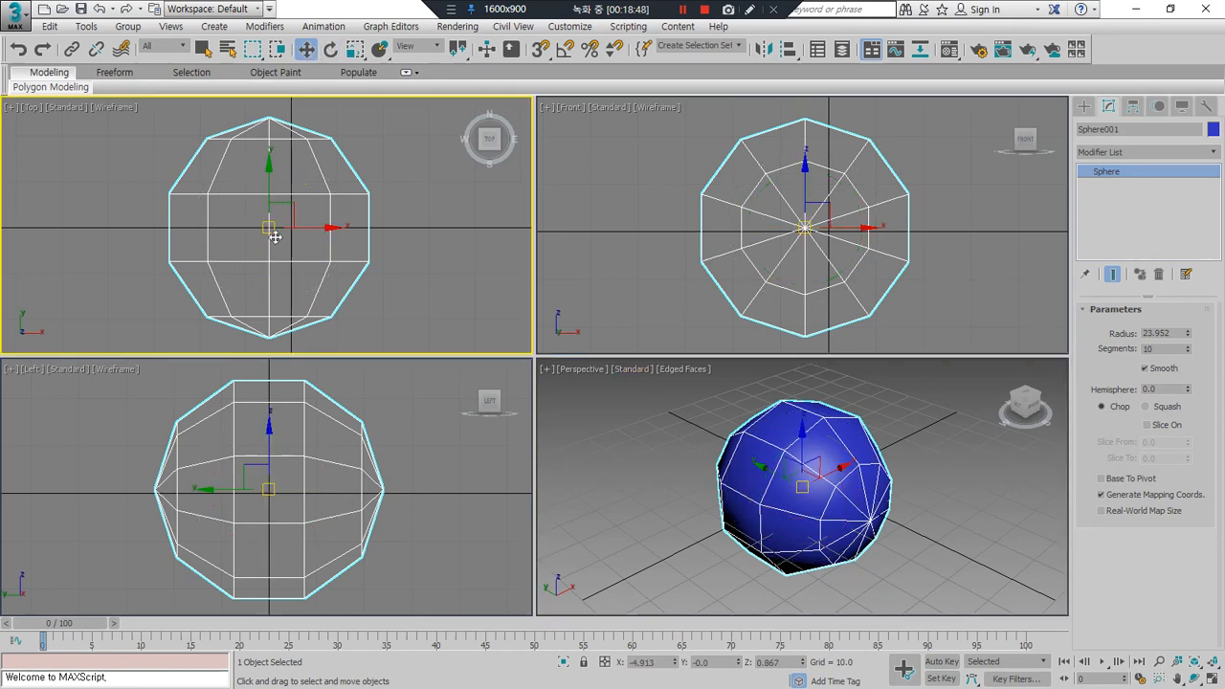
pyautogui.keyDown('shift'); pyautogui.moveTo(293, 227); pyautogui.dragTo(601, 239); pyautogui.keyUp('shift')
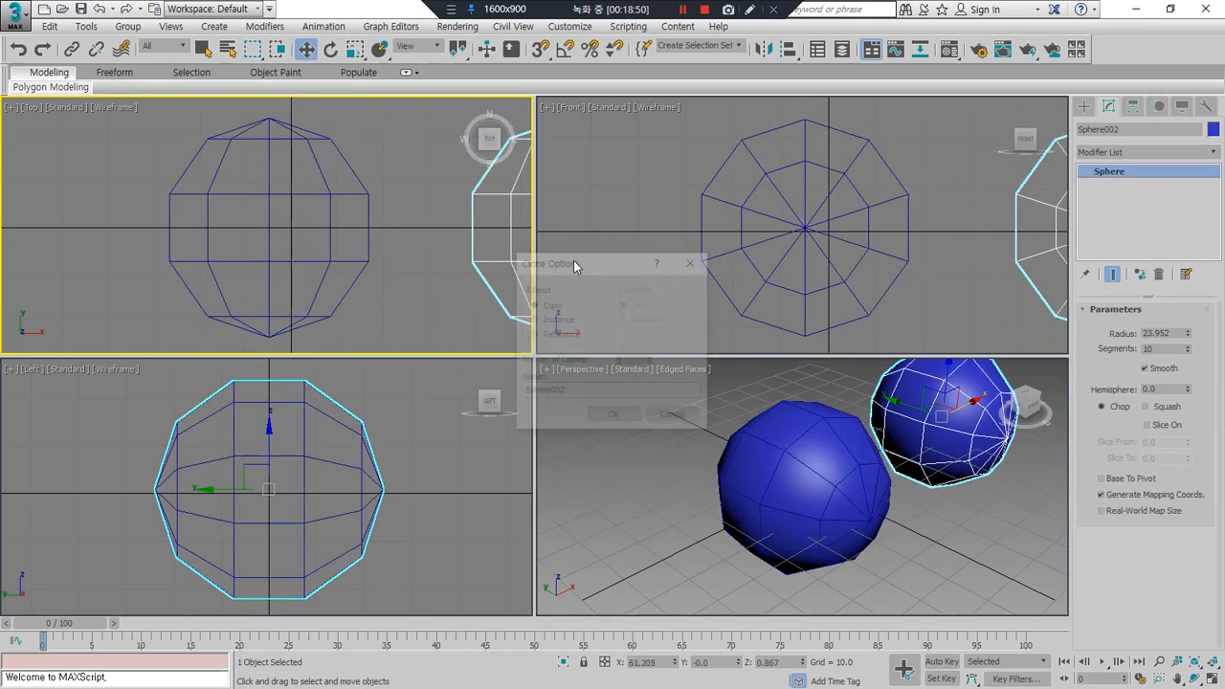
pyautogui.click(612, 419)
pyautogui.moveTo(364, 249); pyautogui.dragTo(106, 249, button='middle')
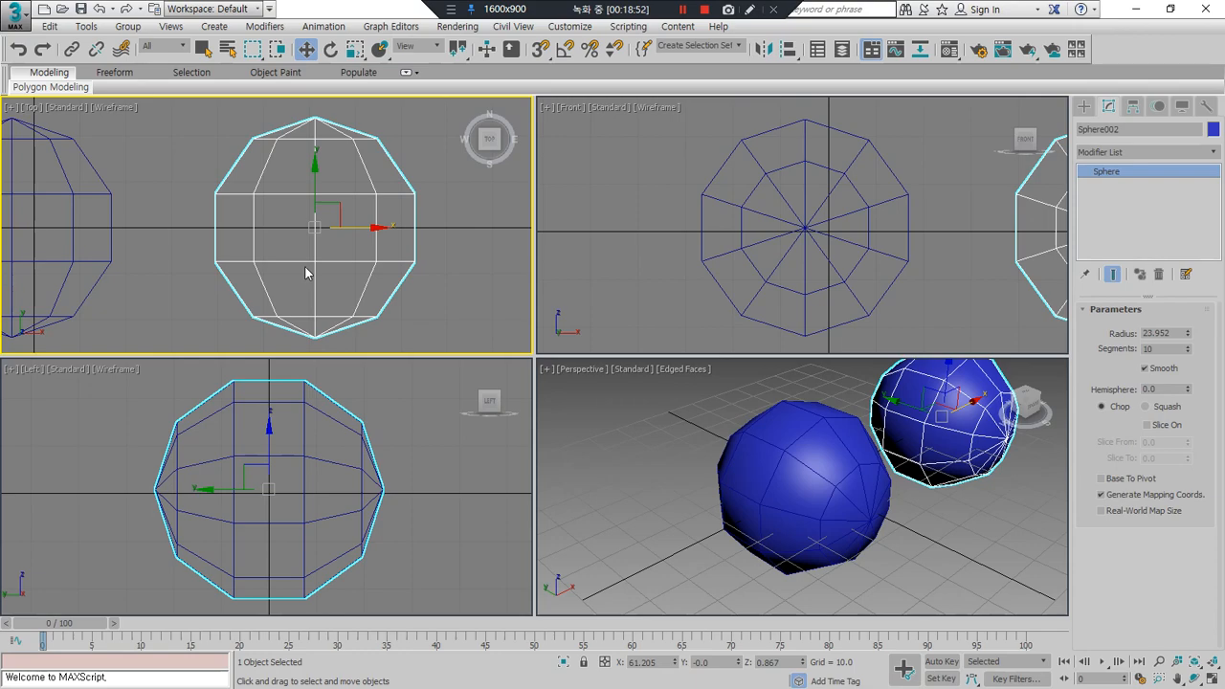
# Step: Turn on angle snap and rotate the cloned sphere 90 degrees about the Z axis in the Top view
pyautogui.press('q')
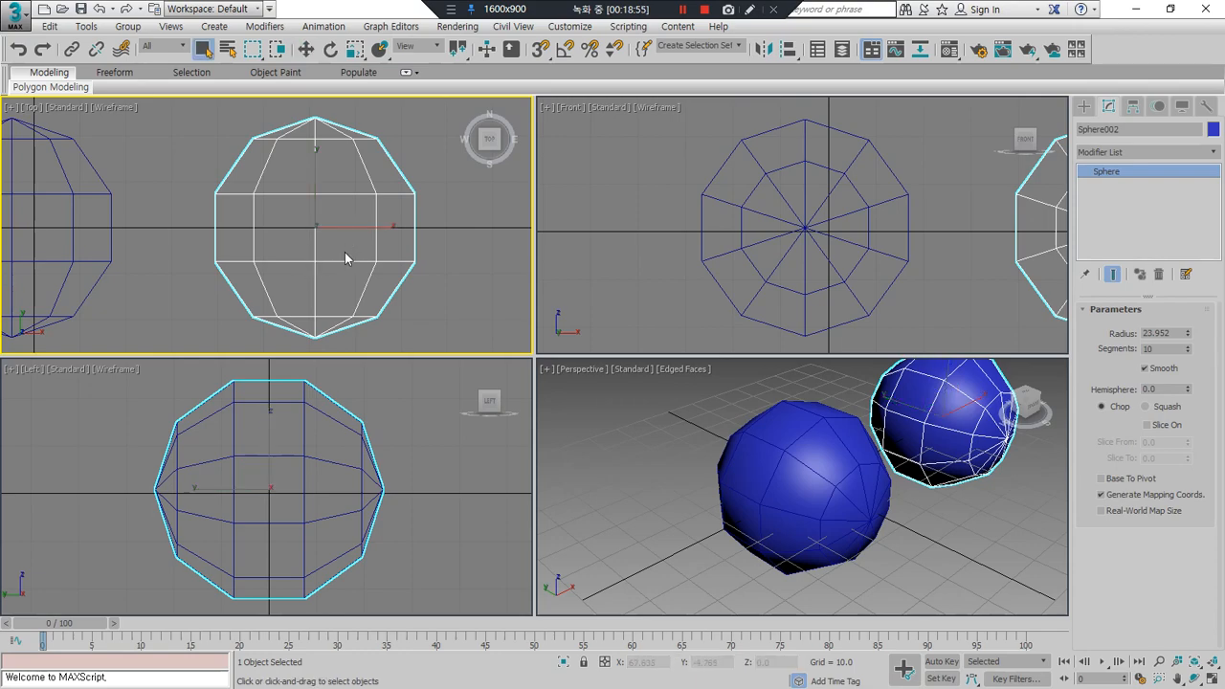
pyautogui.press('e')
pyautogui.press('a')
pyautogui.moveTo(388, 238); pyautogui.dragTo(389, 156)
# Step: Compare the pole positions and edge layouts of the two spheres in the Perspective view
pyautogui.keyDown('alt'); pyautogui.moveTo(909, 552); pyautogui.dragTo(652, 450, button='middle'); pyautogui.keyUp('alt')
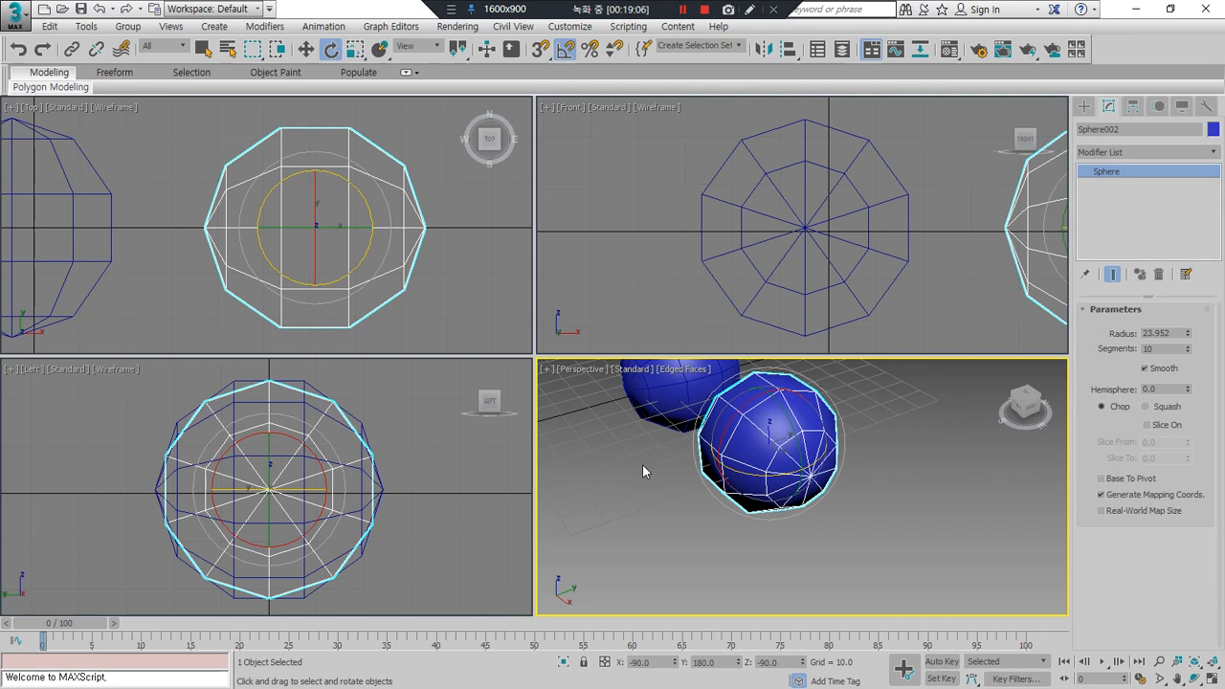
pyautogui.moveTo(648, 496); pyautogui.dragTo(670, 539, button='middle')
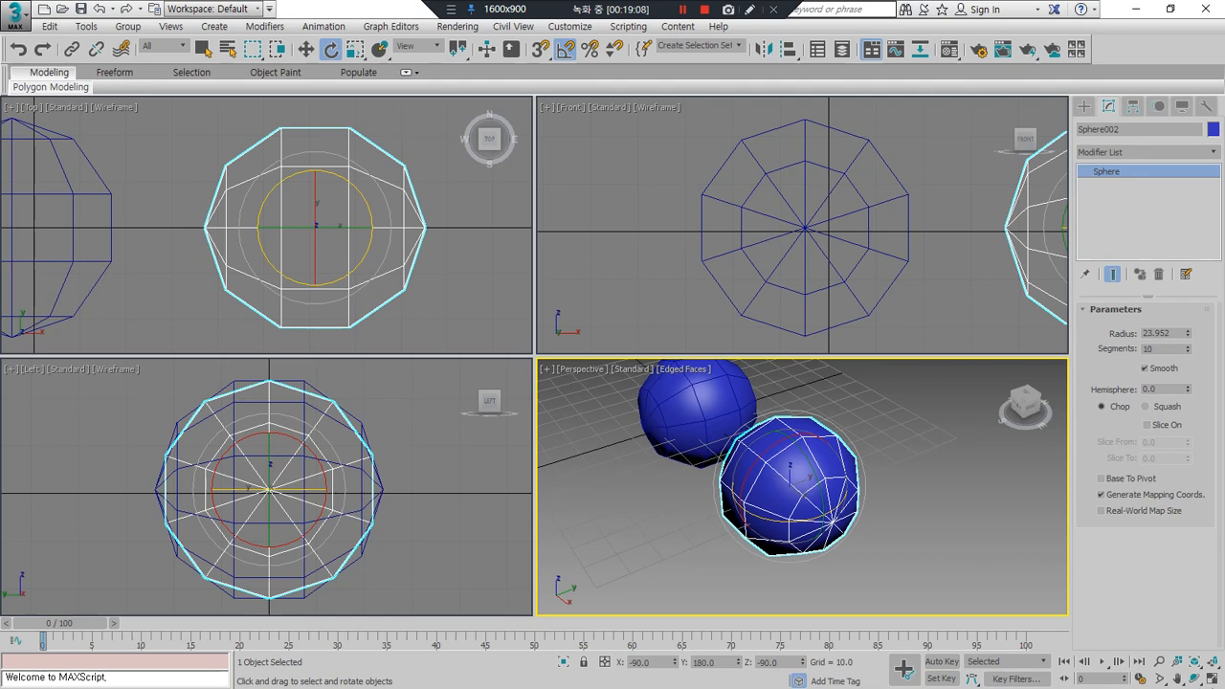
pyautogui.click(1211, 677)
pyautogui.rightClick(667, 475)
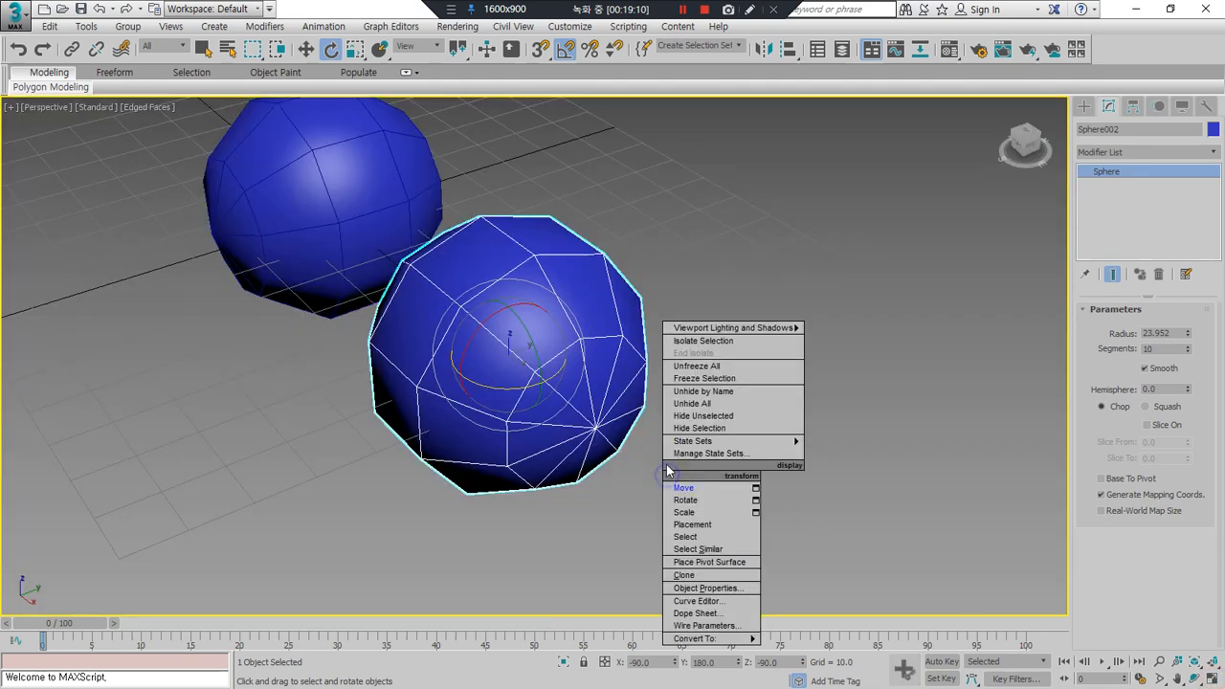
pyautogui.moveTo(595, 448)
pyautogui.mouseDown()
pyautogui.moveTo(622, 402)
pyautogui.moveTo(579, 451)
pyautogui.mouseUp()
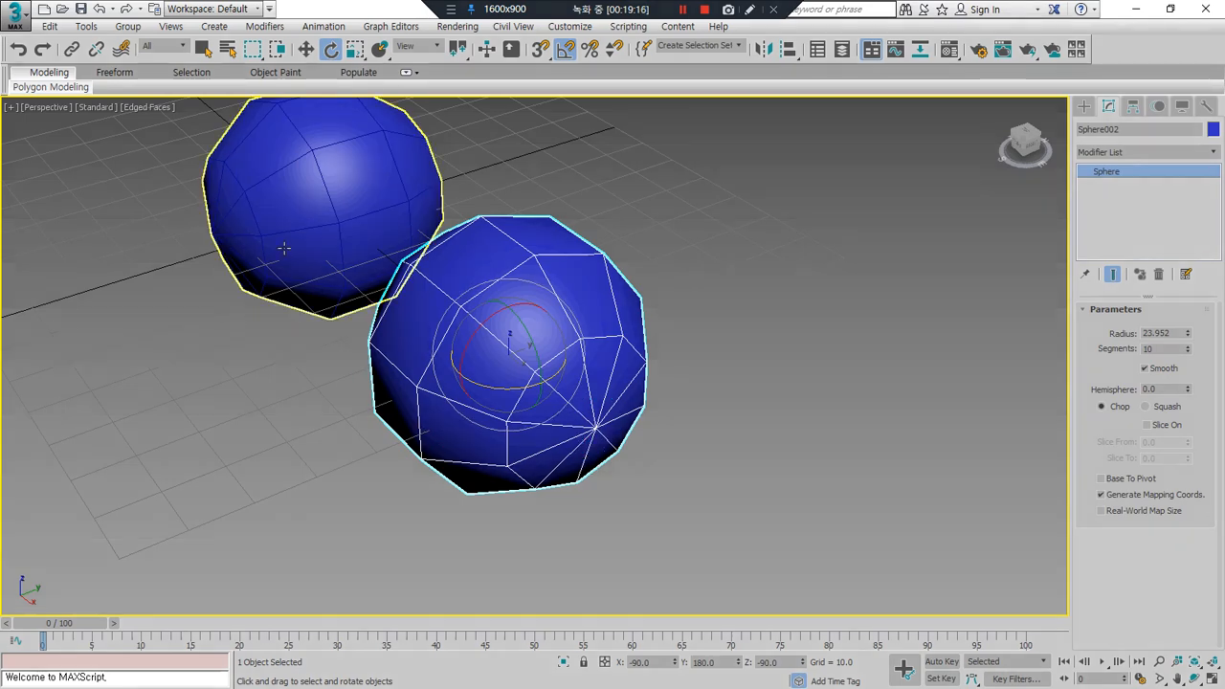
pyautogui.click(269, 289)
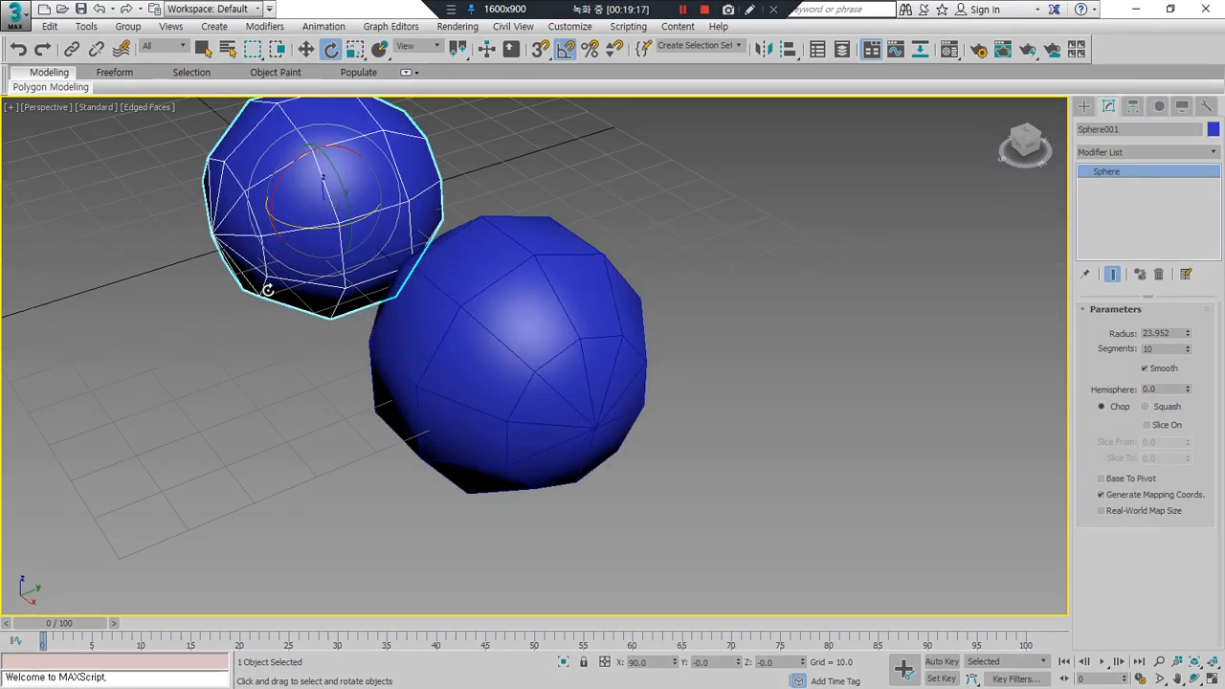
pyautogui.keyDown('ctrl'); pyautogui.click(487, 358); pyautogui.keyUp('ctrl')
pyautogui.moveTo(232, 287)
pyautogui.mouseDown()
pyautogui.moveTo(239, 208)
pyautogui.moveTo(247, 297)
pyautogui.mouseUp()
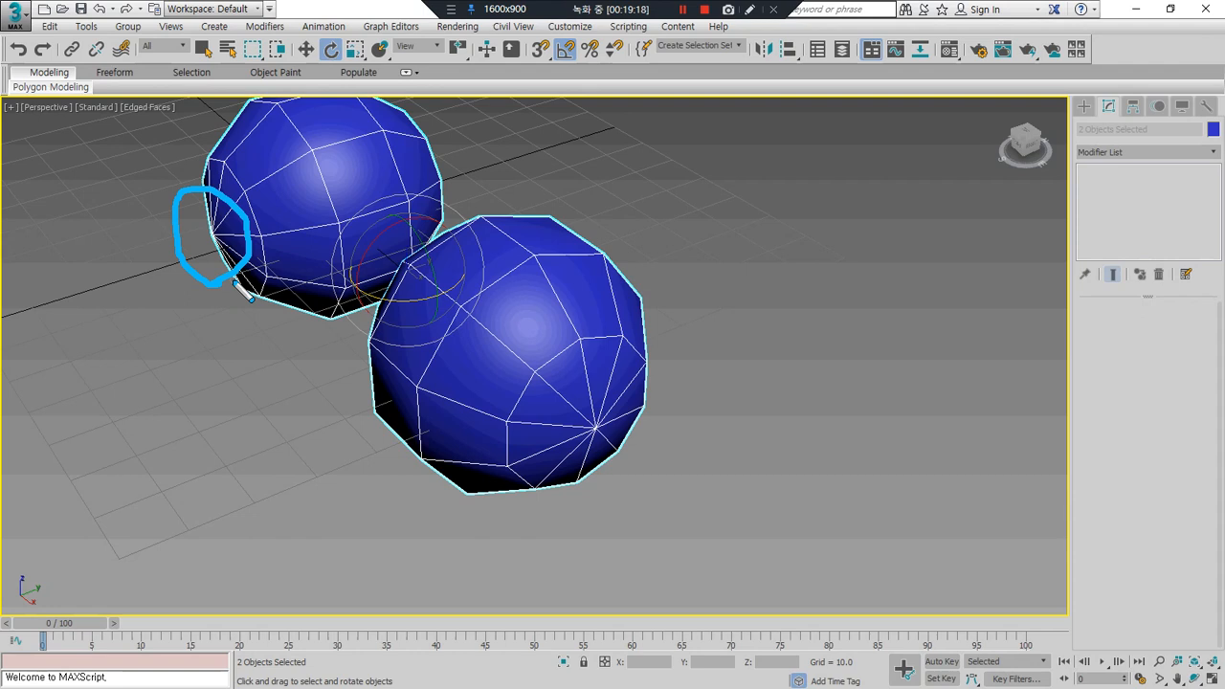
pyautogui.moveTo(586, 467); pyautogui.dragTo(590, 469)
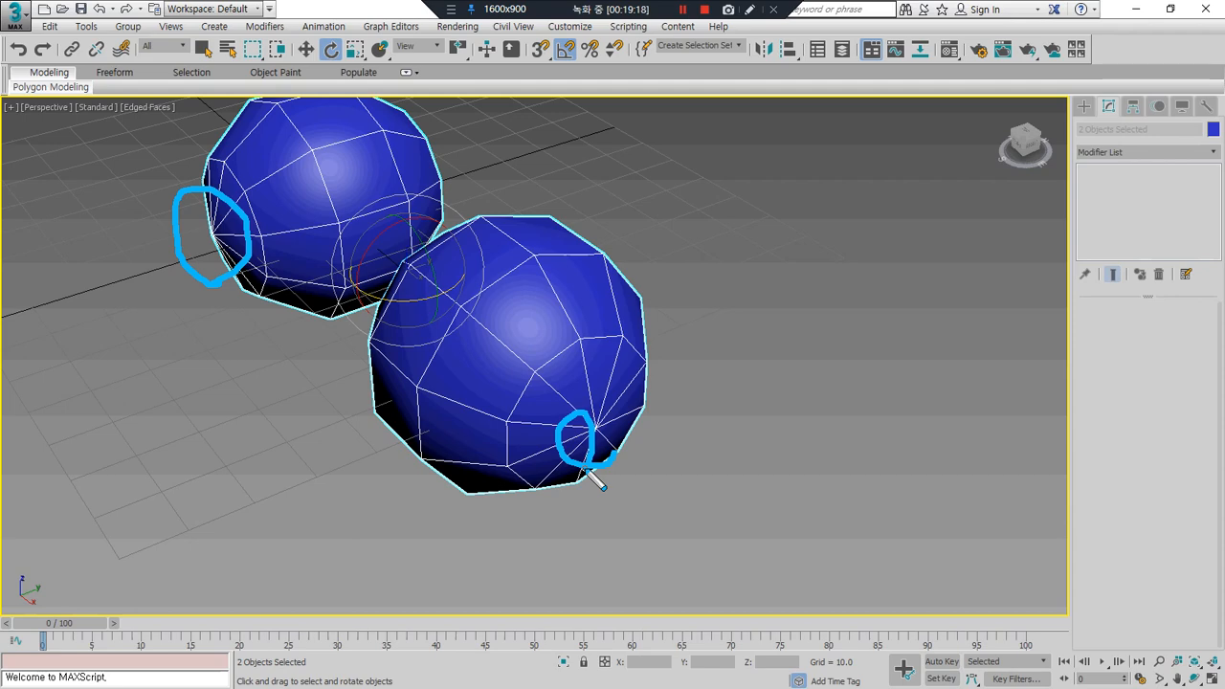
# Step: Create a box about 42 long, 41 wide and 33 high beside the cloned sphere in the Top view
pyautogui.click(1213, 675)
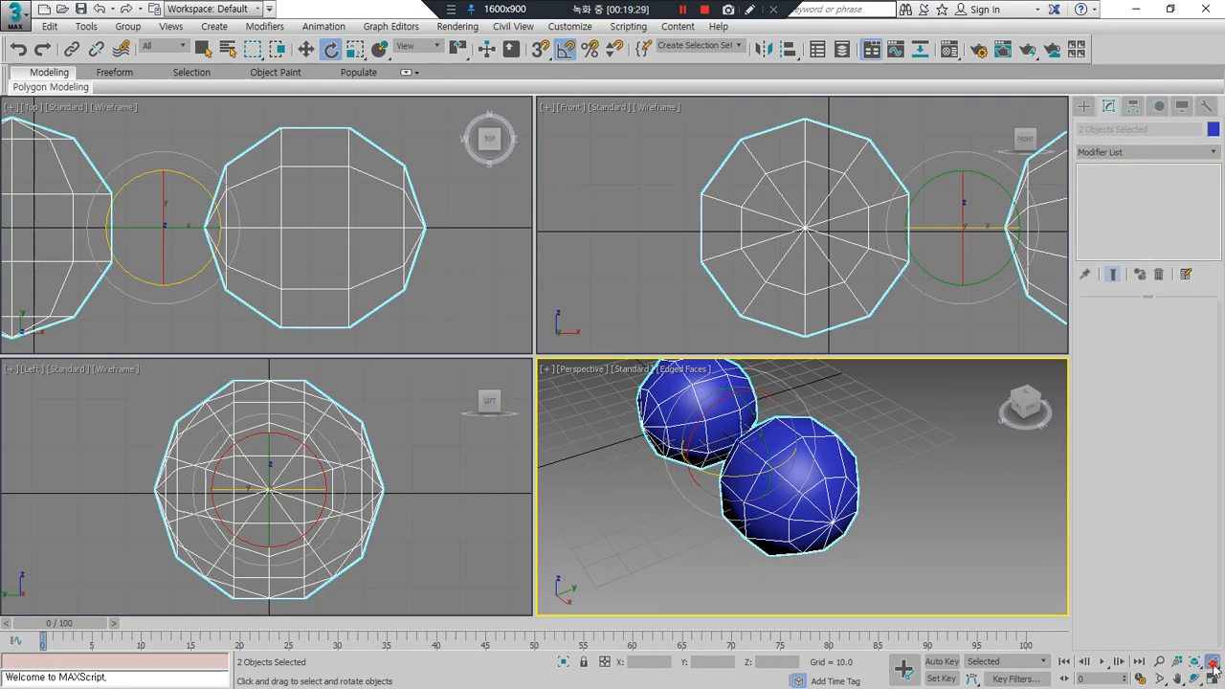
pyautogui.click(1212, 664)
pyautogui.scroll(-4, 394, 311)
pyautogui.moveTo(396, 285); pyautogui.dragTo(268, 249, button='middle')
pyautogui.scroll(2, 345, 262)
pyautogui.rightClick(346, 262)
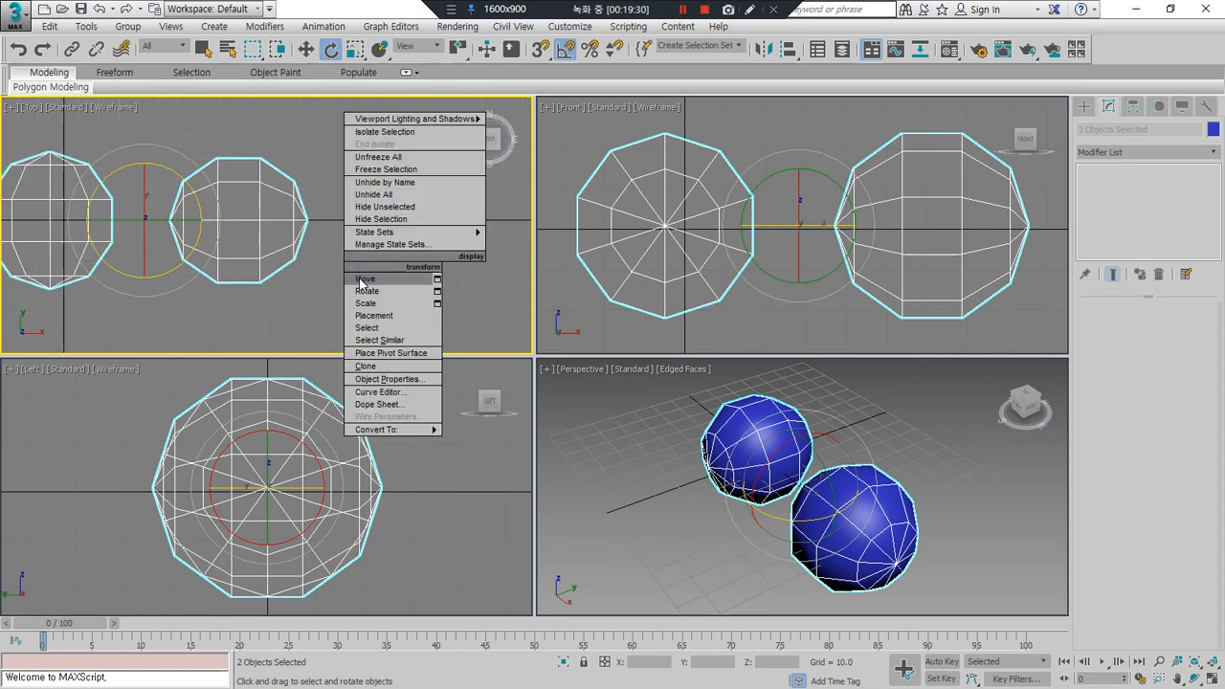
pyautogui.click(363, 280)
pyautogui.click(446, 287)
pyautogui.click(1083, 105)
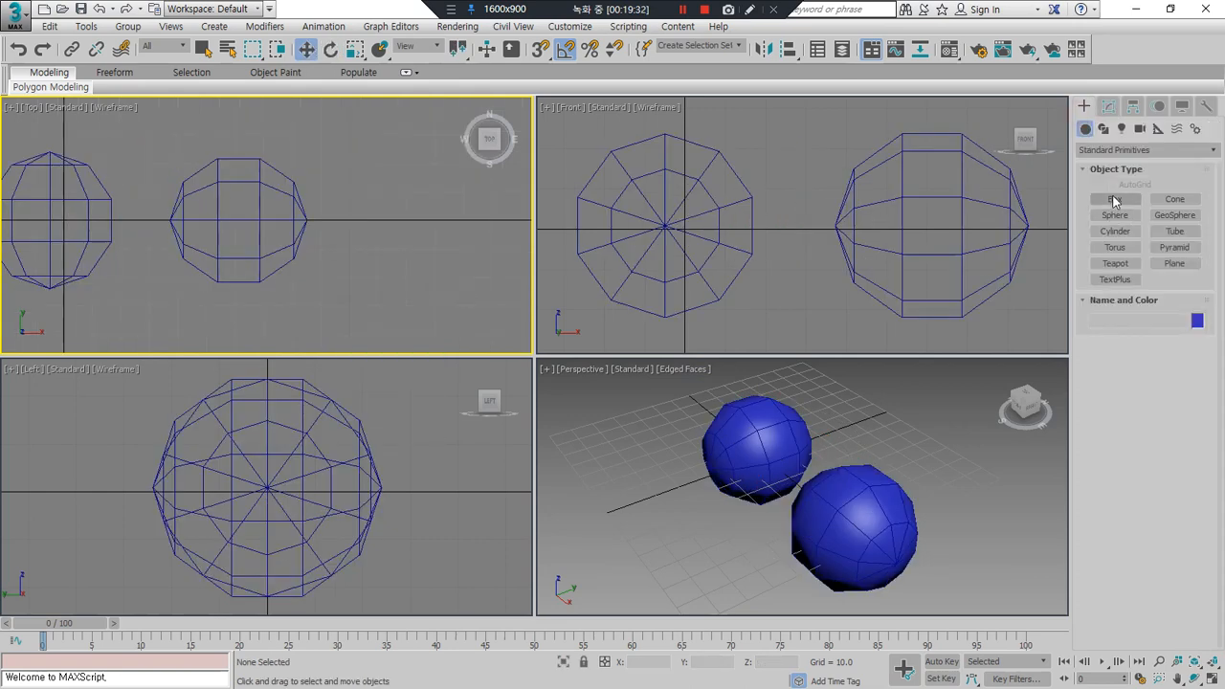
pyautogui.click(1113, 199)
pyautogui.moveTo(371, 158); pyautogui.dragTo(487, 275)
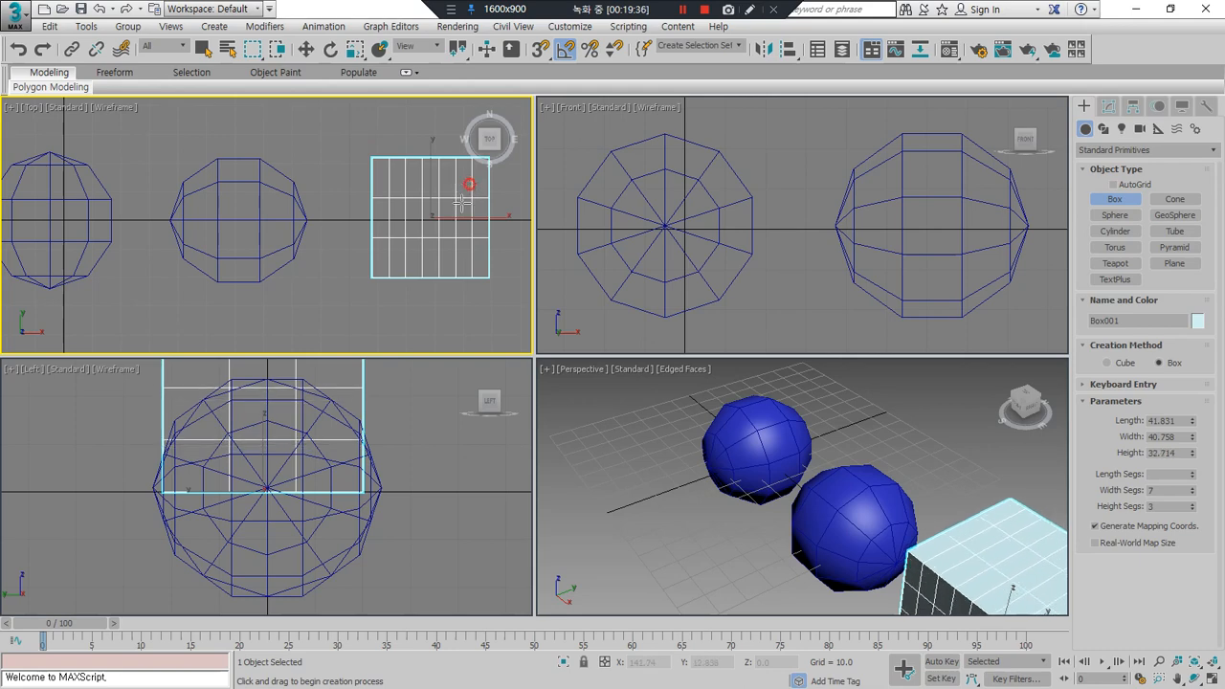
pyautogui.click(469, 184)
# Step: Move the box down about 20 units in the Left view so it overlaps the lower part of the spheres
pyautogui.press('w')
pyautogui.click(355, 397)
pyautogui.scroll(-4, 325, 396)
pyautogui.moveTo(309, 395); pyautogui.dragTo(309, 442)
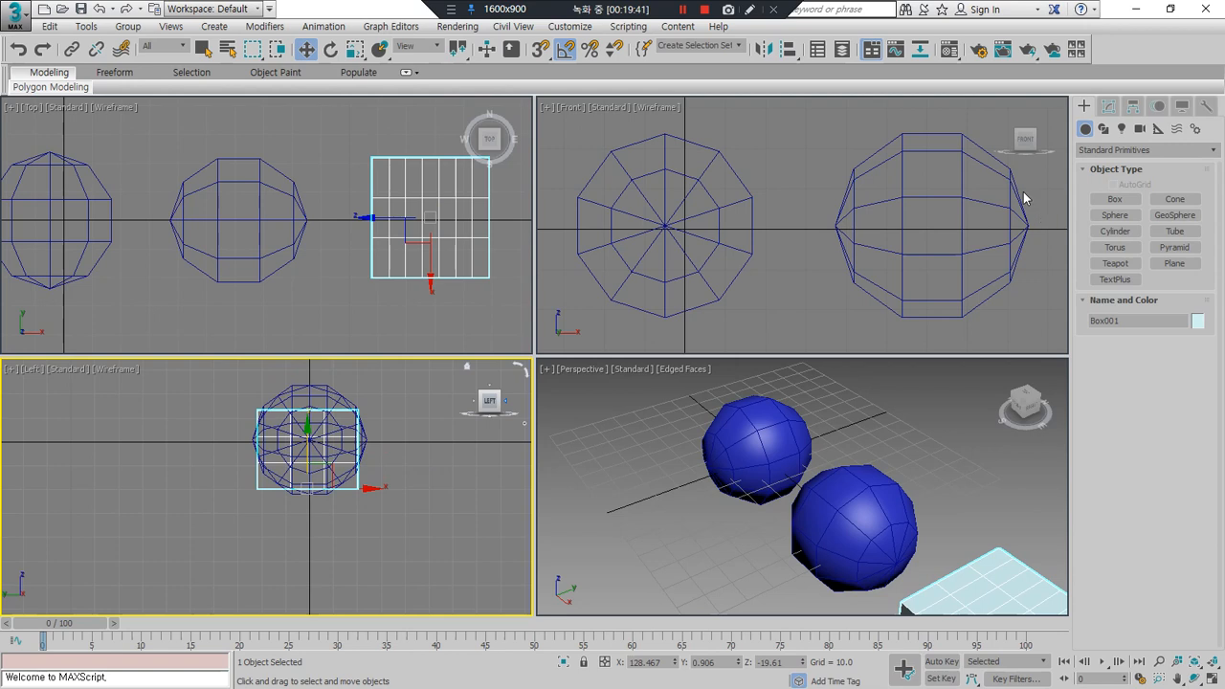
# Step: Set the box's height to about 43.2 and its length, width and height segments to 1
pyautogui.click(1108, 106)
pyautogui.moveTo(1193, 363); pyautogui.dragTo(1149, 393)
pyautogui.write('1')
pyautogui.press('Tab')
pyautogui.write('1')
pyautogui.press('Tab')
pyautogui.write('1')
pyautogui.click(973, 490)
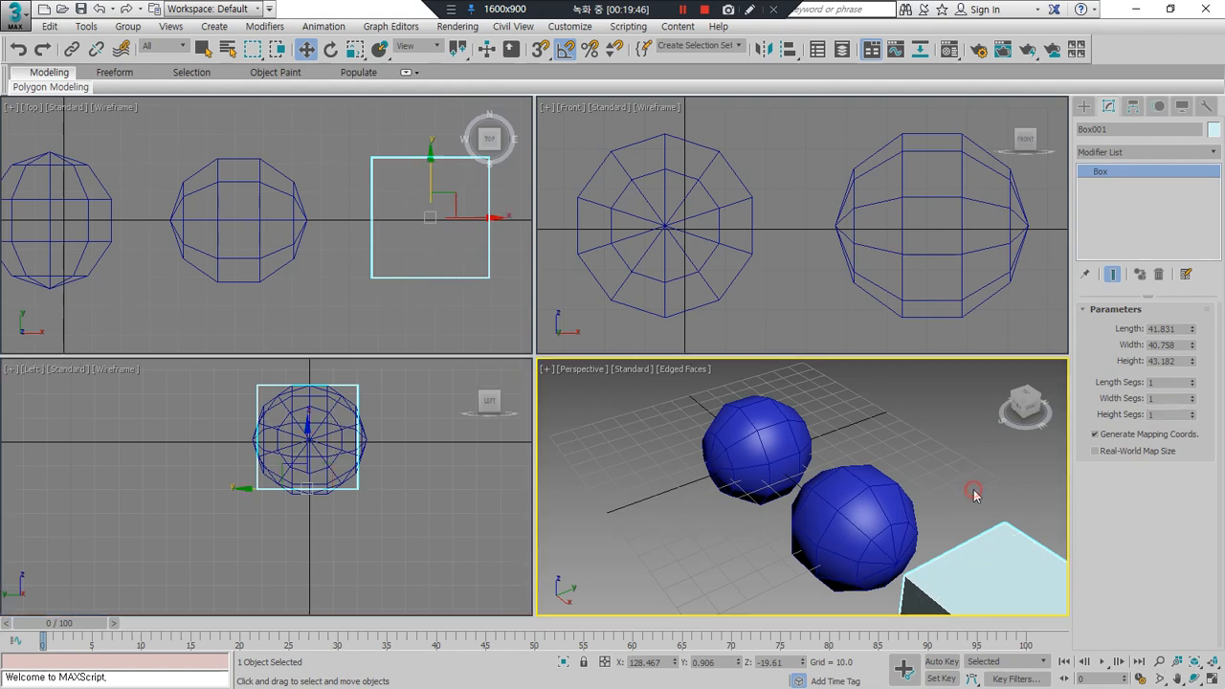
pyautogui.press('z')
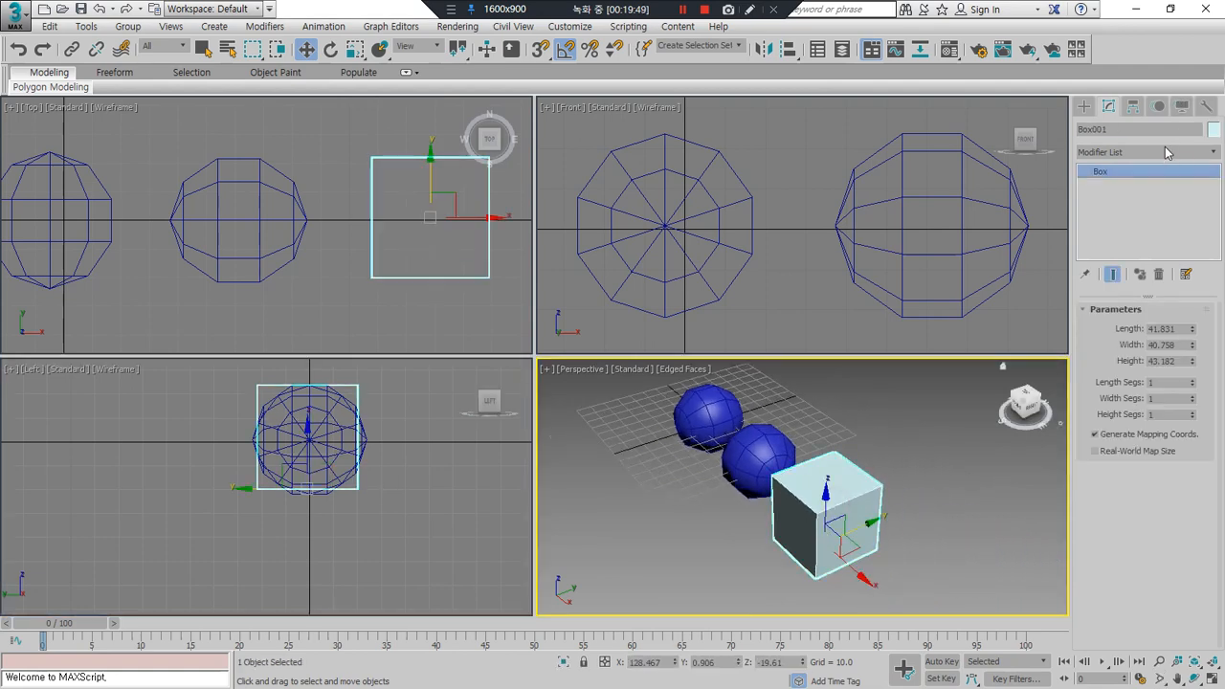
# Step: Apply a TurboSmooth modifier to the box with 2 iterations
pyautogui.click(1167, 154)
pyautogui.press('t')
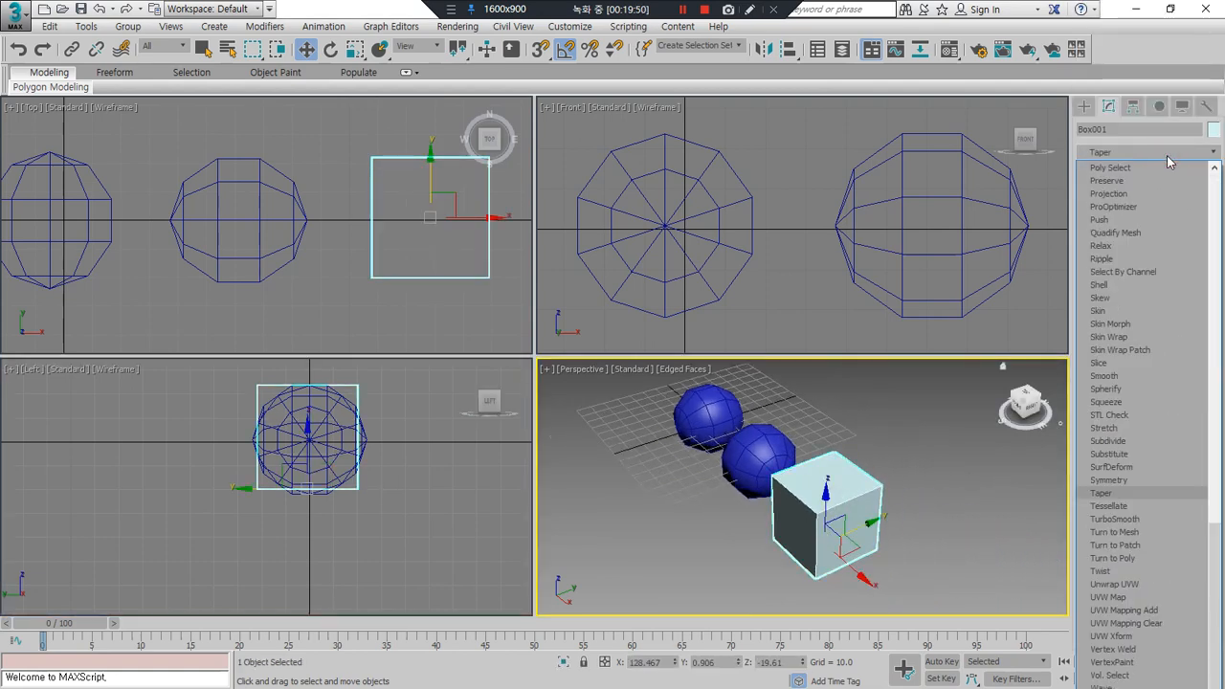
pyautogui.click(1186, 520)
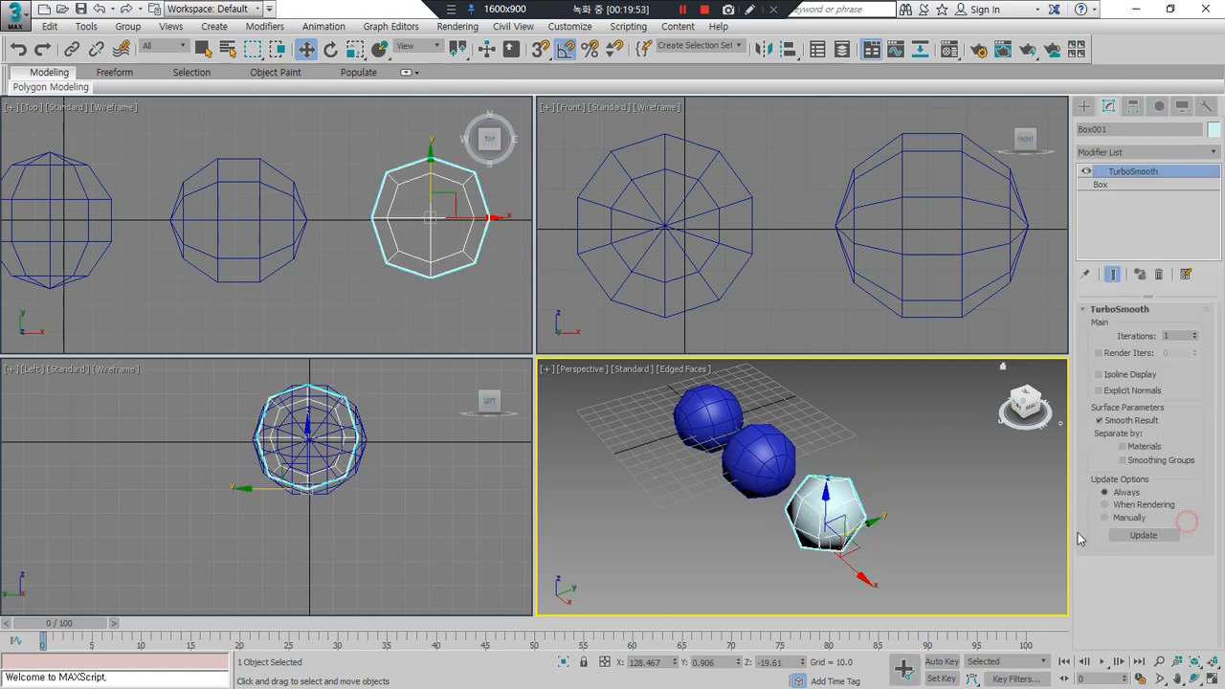
pyautogui.click(1193, 333)
pyautogui.scroll(5, 824, 493)
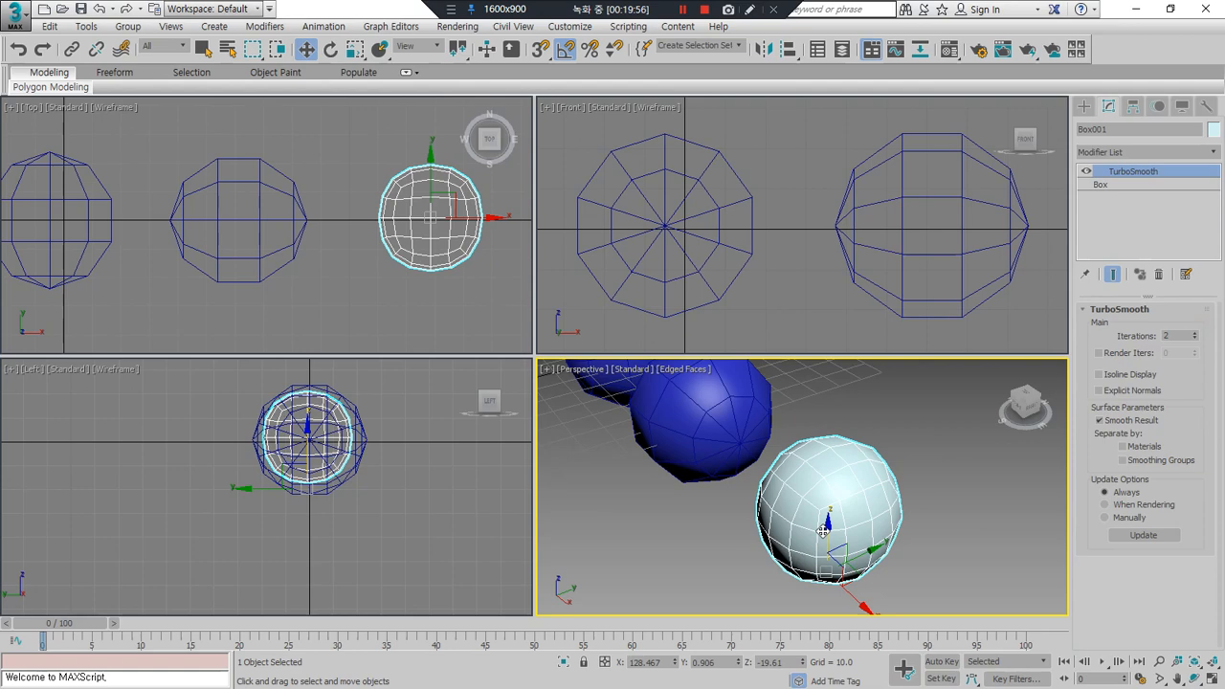
# Step: Change the smoothed box's object color to the same dark blue as the spheres
pyautogui.click(1216, 129)
pyautogui.click(715, 339)
pyautogui.click(731, 434)
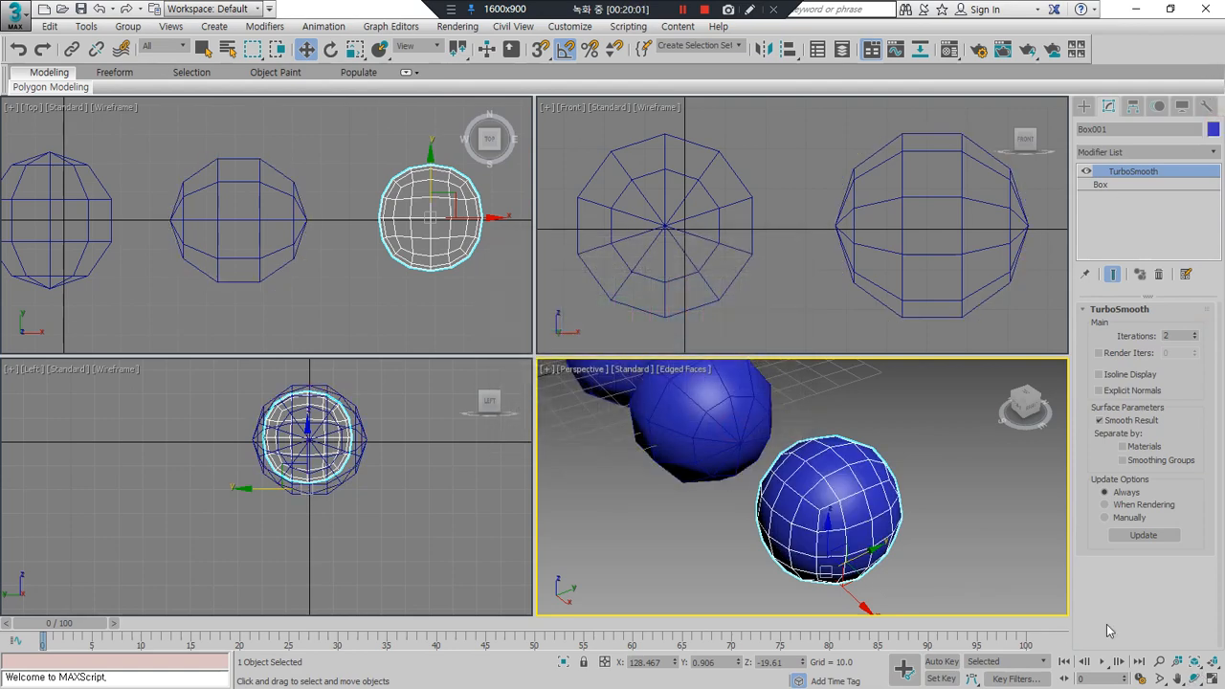
# Step: Examine the smoothed box up close and select all three objects to compare their edge layouts in the Perspective view
pyautogui.click(1211, 678)
pyautogui.keyDown('alt'); pyautogui.moveTo(577, 418); pyautogui.dragTo(649, 361, button='middle'); pyautogui.keyUp('alt')
pyautogui.moveTo(646, 323)
pyautogui.mouseDown()
pyautogui.moveTo(542, 312)
pyautogui.moveTo(484, 412)
pyautogui.moveTo(510, 514)
pyautogui.moveTo(660, 532)
pyautogui.moveTo(698, 442)
pyautogui.moveTo(659, 323)
pyautogui.mouseUp()
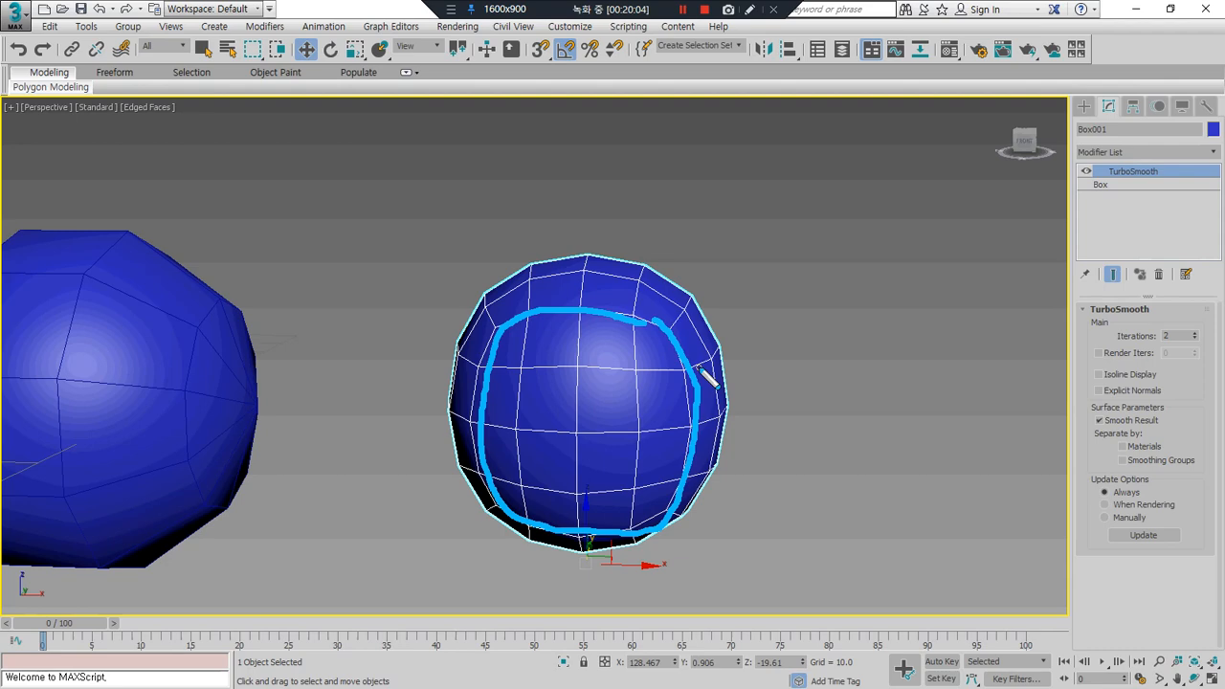
pyautogui.scroll(-3, 577, 342)
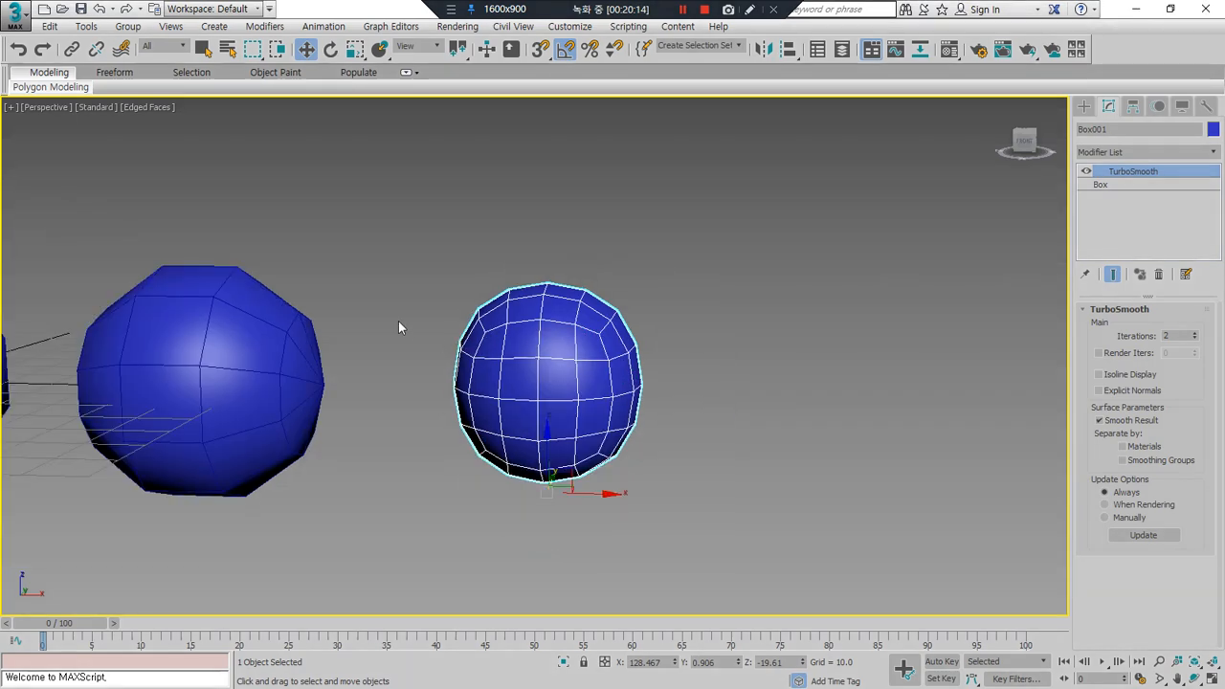
pyautogui.moveTo(402, 329); pyautogui.dragTo(601, 301, button='middle')
pyautogui.hotkey('ctrl', 'a')
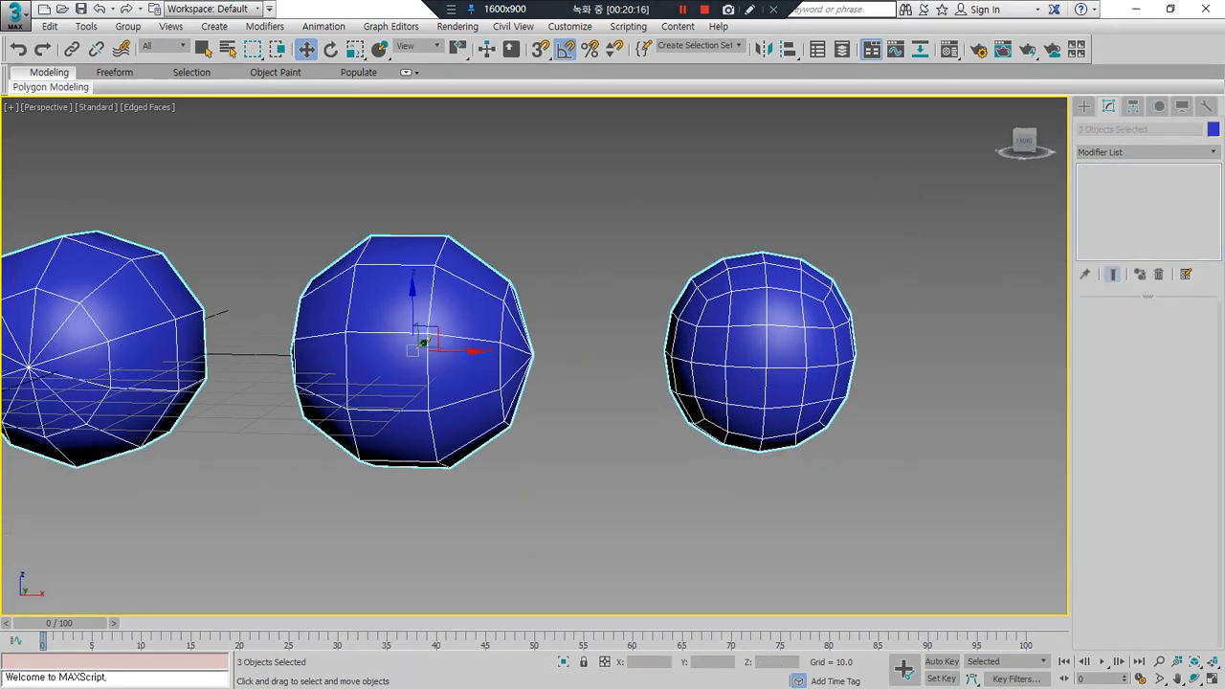
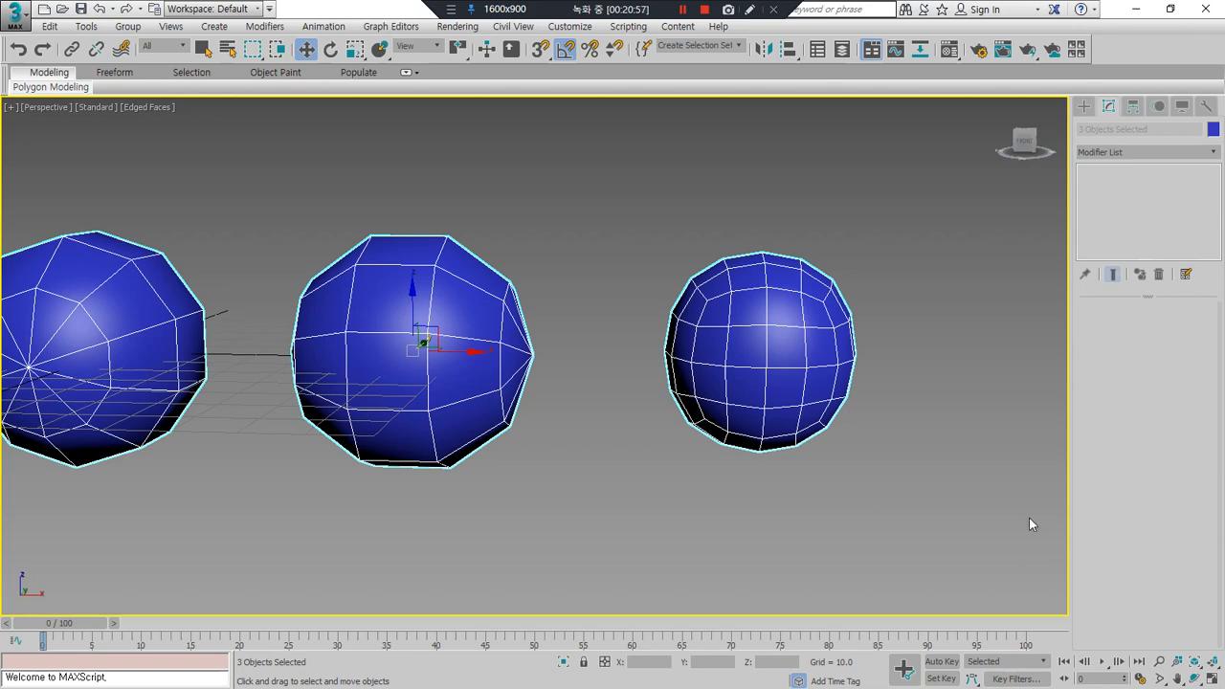
# Step: Select the leftmost low-poly sphere on its own and return to the four-viewport layout
pyautogui.click(1211, 679)
pyautogui.click(1212, 661)
pyautogui.click(718, 540)
pyautogui.click(711, 498)
pyautogui.click(1212, 679)
pyautogui.click(1212, 661)
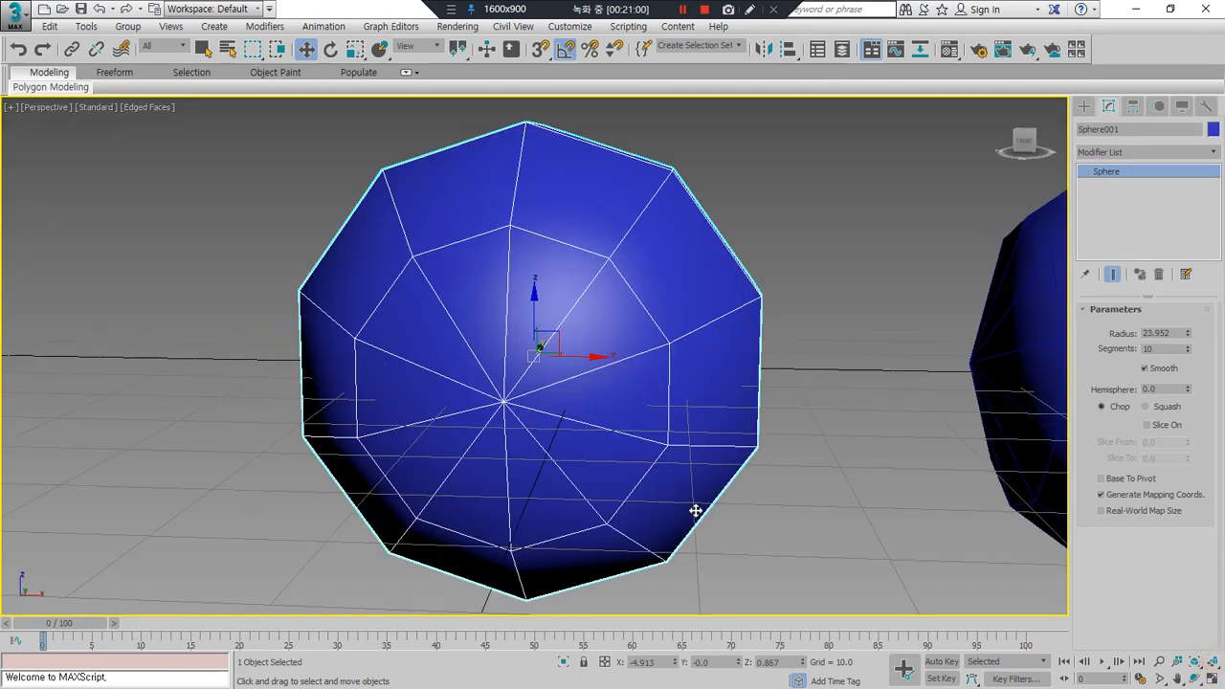
pyautogui.click(1212, 678)
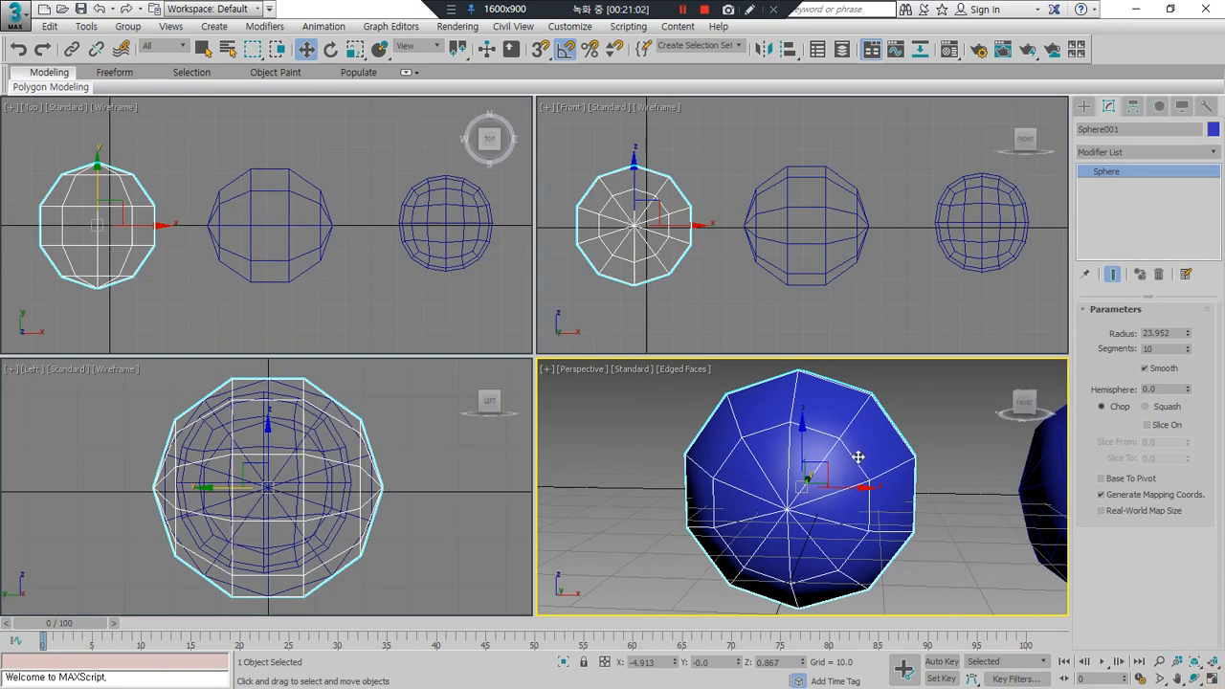
# Step: Add an Edit Poly modifier to the leftmost sphere and enter its Vertex sub-object level
pyautogui.keyDown('alt'); pyautogui.moveTo(874, 496); pyautogui.dragTo(801, 481, button='middle'); pyautogui.keyUp('alt')
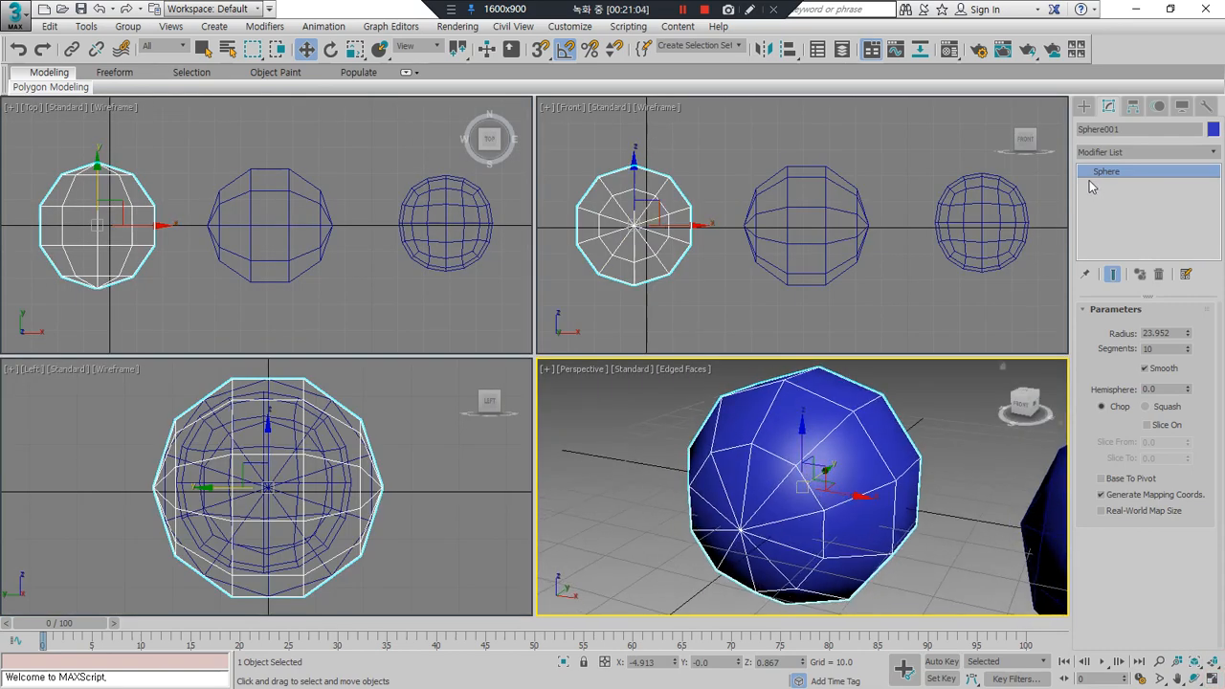
pyautogui.click(1126, 153)
pyautogui.press('e')
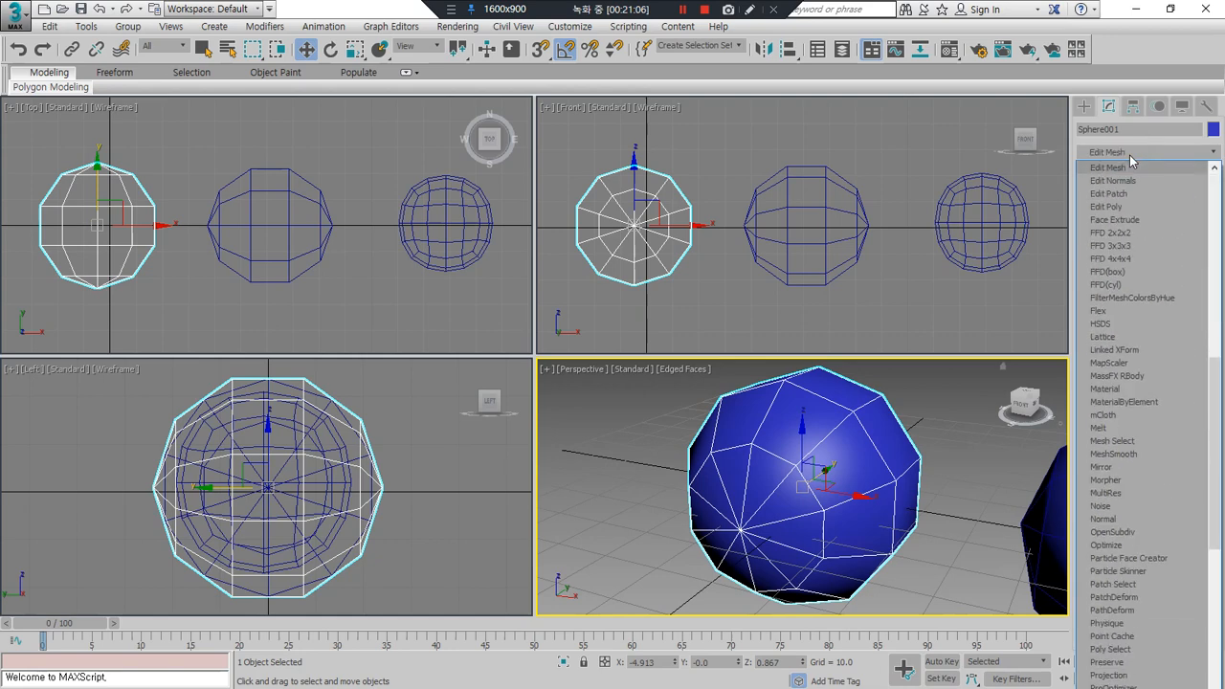
pyautogui.click(1113, 207)
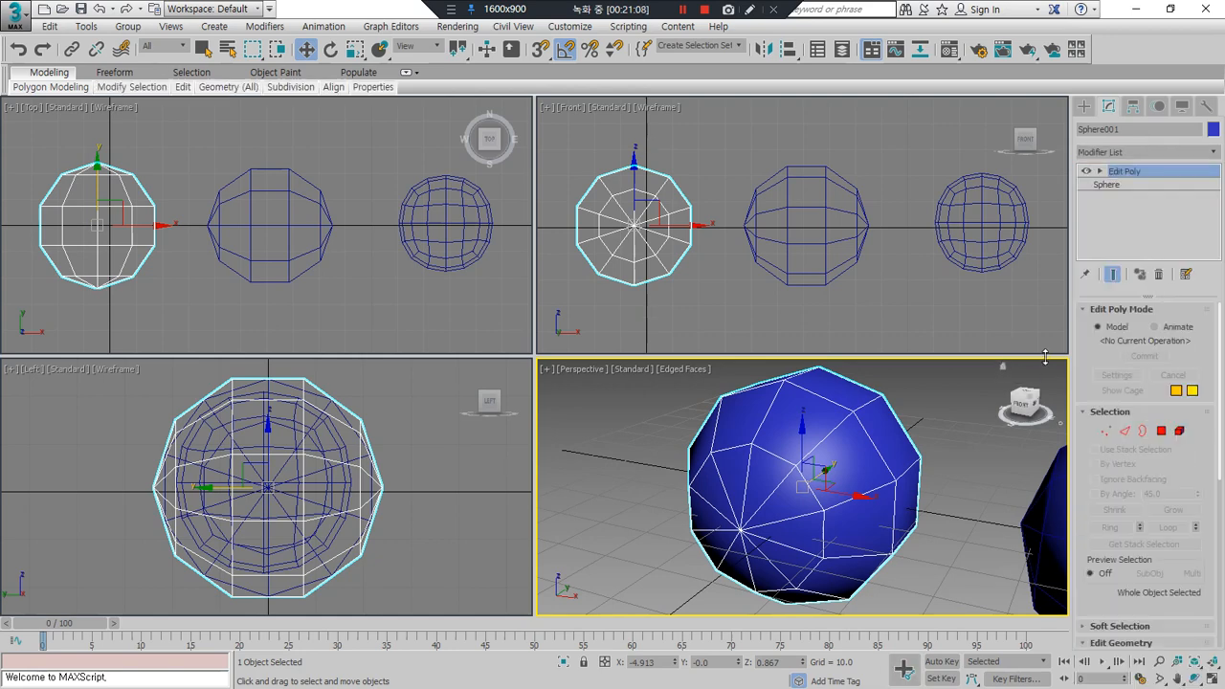
pyautogui.click(1107, 432)
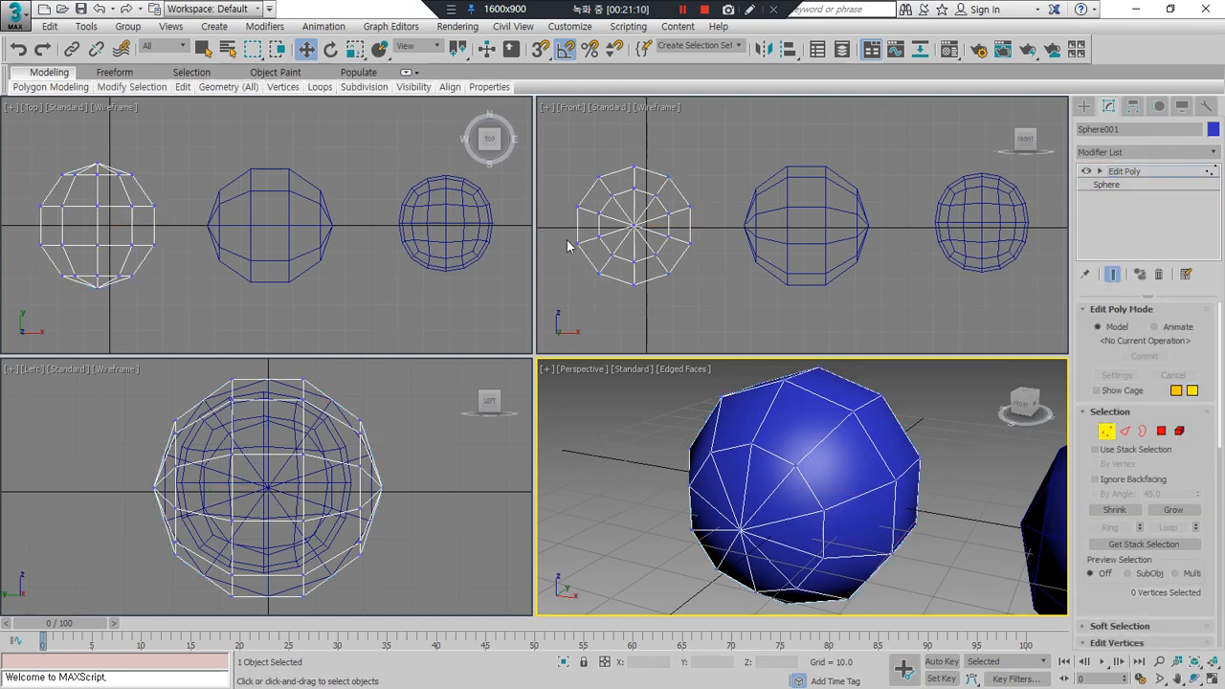
# Step: Select the 11 vertices of the sphere's front cap, lower them slightly and push them inward into a flat face in the Left view
pyautogui.moveTo(405, 516); pyautogui.dragTo(385, 487, button='middle')
pyautogui.moveTo(384, 381); pyautogui.dragTo(328, 563)
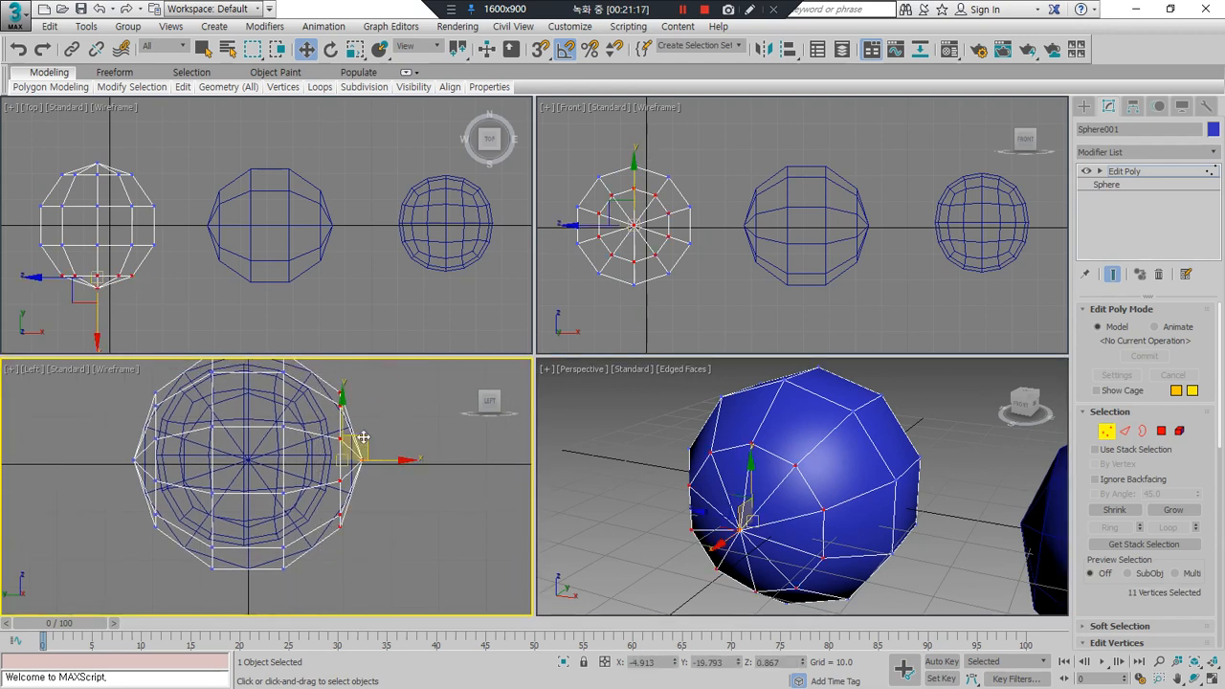
pyautogui.moveTo(342, 439); pyautogui.dragTo(341, 443)
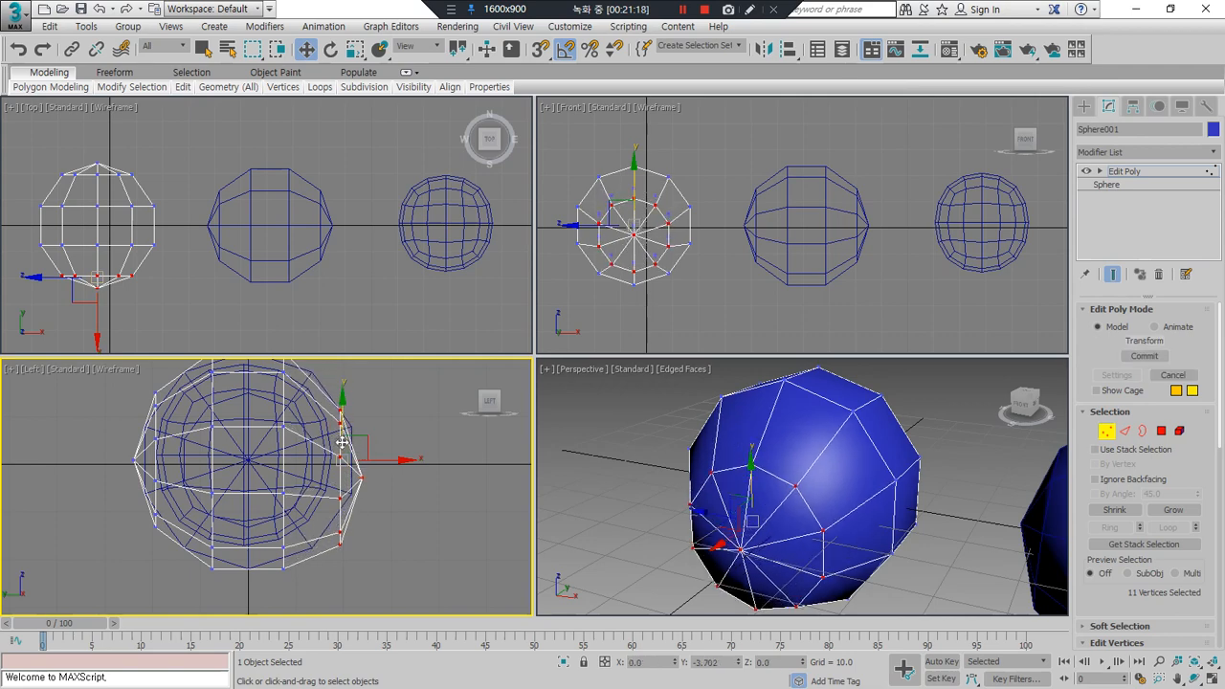
pyautogui.moveTo(376, 477); pyautogui.dragTo(352, 484)
pyautogui.click(355, 580)
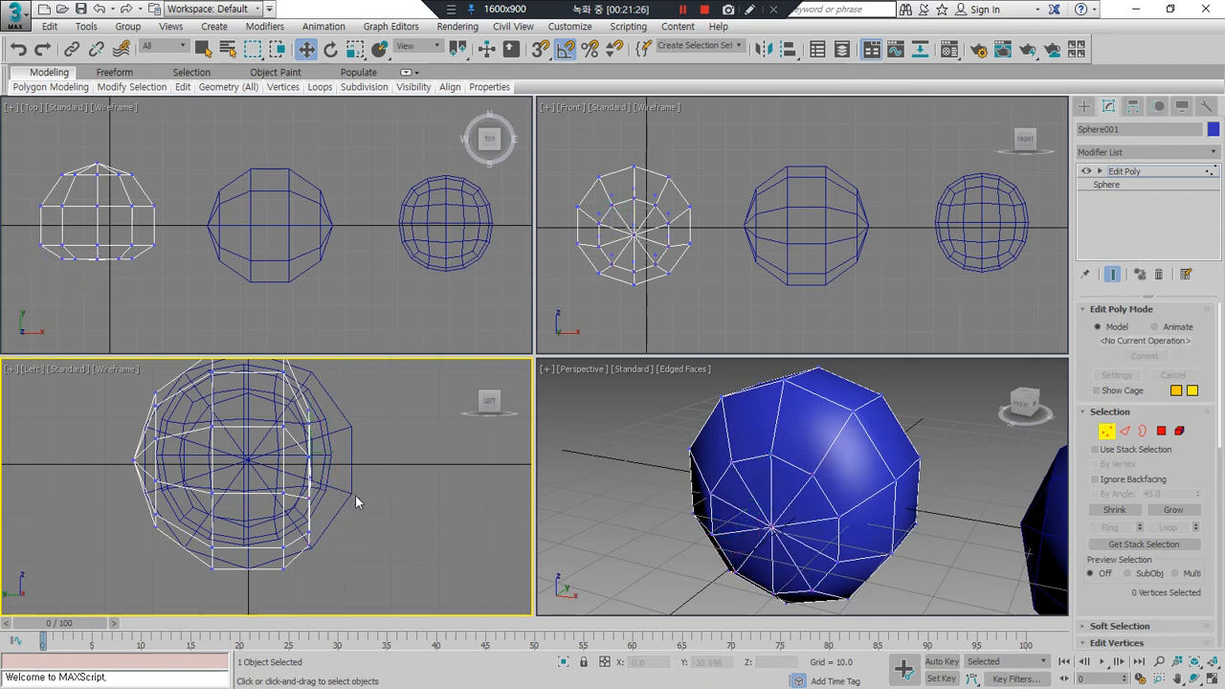
# Step: Raise the center vertex of the flattened front cap to about 4.4 in Z
pyautogui.click(771, 525)
pyautogui.moveTo(774, 494); pyautogui.dragTo(768, 459)
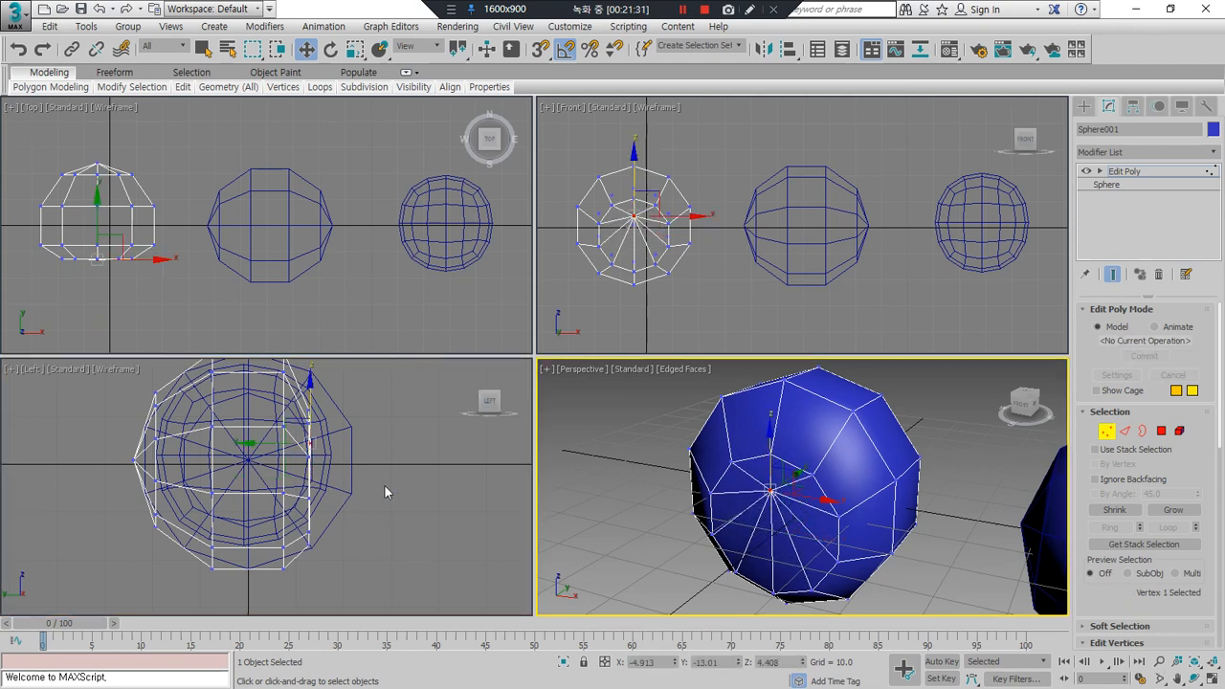
# Step: Select all ten triangular polygons around the center vertex of the flattened front cap at Polygon level
pyautogui.click(1161, 431)
pyautogui.click(789, 472)
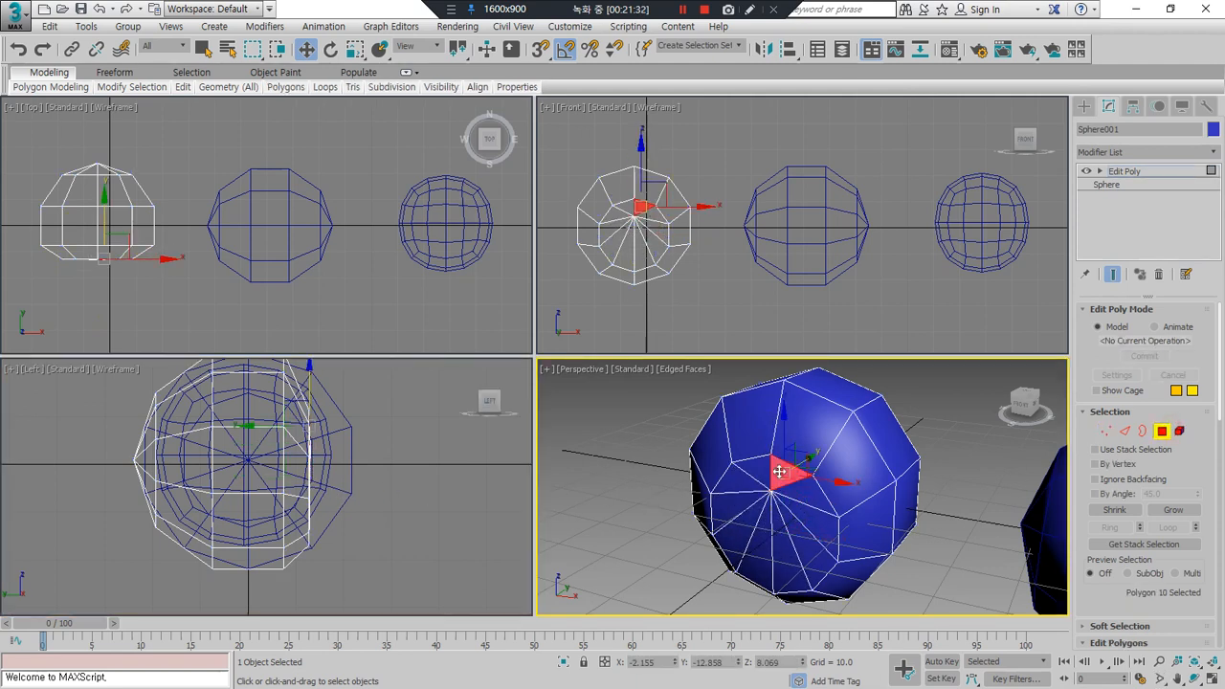
pyautogui.keyDown('ctrl'); pyautogui.click(749, 473); pyautogui.keyUp('ctrl')
pyautogui.keyDown('ctrl'); pyautogui.click(736, 484); pyautogui.keyUp('ctrl')
pyautogui.keyDown('ctrl'); pyautogui.click(725, 505); pyautogui.keyUp('ctrl')
pyautogui.keyDown('ctrl'); pyautogui.click(739, 544); pyautogui.keyUp('ctrl')
pyautogui.keyDown('ctrl'); pyautogui.click(760, 569); pyautogui.keyUp('ctrl')
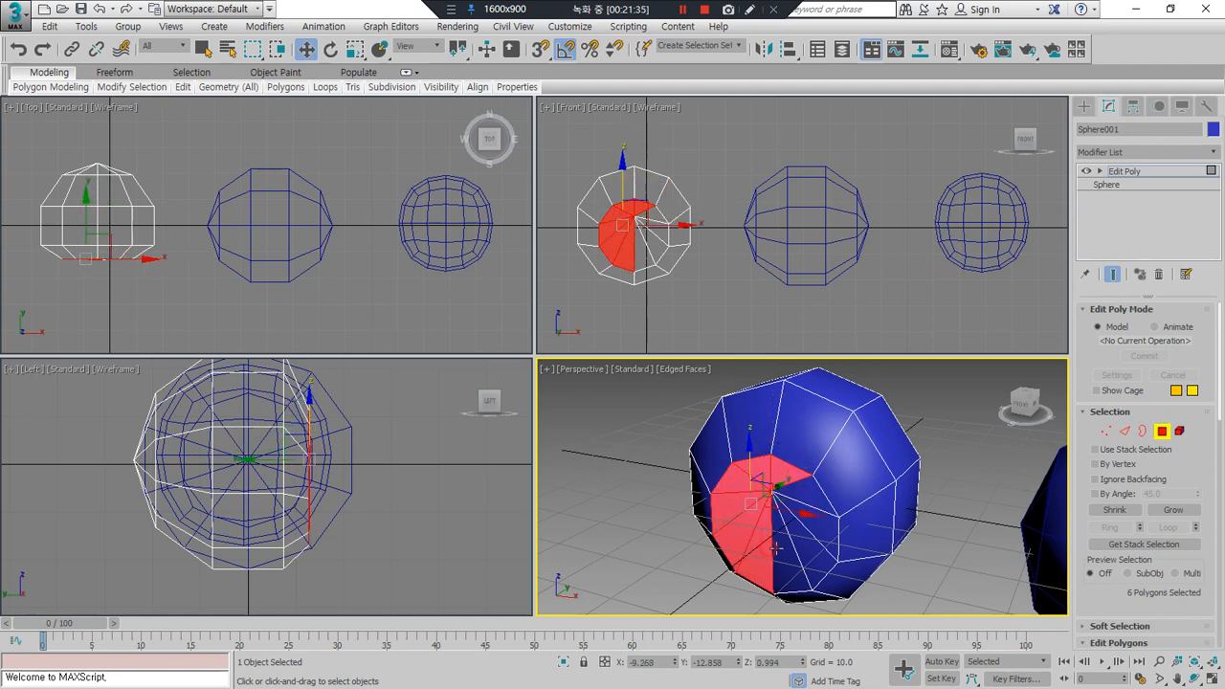
pyautogui.keyDown('ctrl'); pyautogui.click(789, 565); pyautogui.keyUp('ctrl')
pyautogui.keyDown('ctrl'); pyautogui.click(813, 528); pyautogui.keyUp('ctrl')
pyautogui.keyDown('ctrl'); pyautogui.click(821, 524); pyautogui.keyUp('ctrl')
pyautogui.keyDown('ctrl'); pyautogui.click(798, 495); pyautogui.keyUp('ctrl')
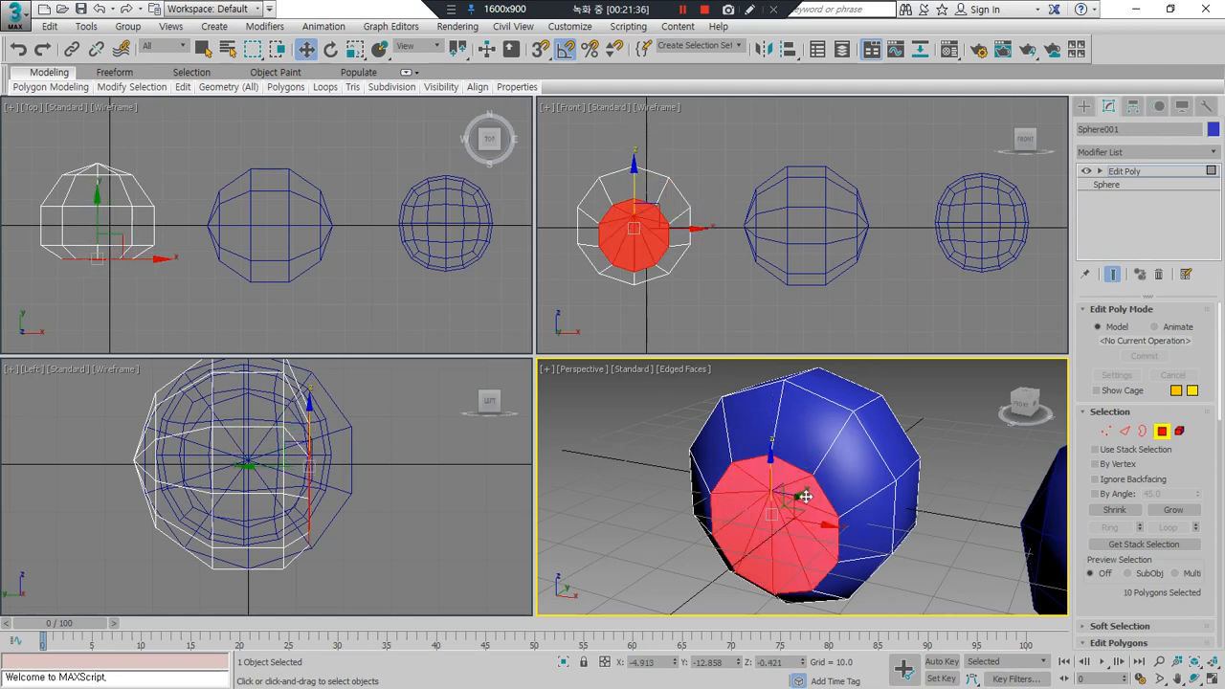
# Step: Bevel the ten selected polygons outward and taper their outline inward to form a protruding snout
pyautogui.scroll(-3, 1169, 492)
pyautogui.scroll(-1, 1165, 490)
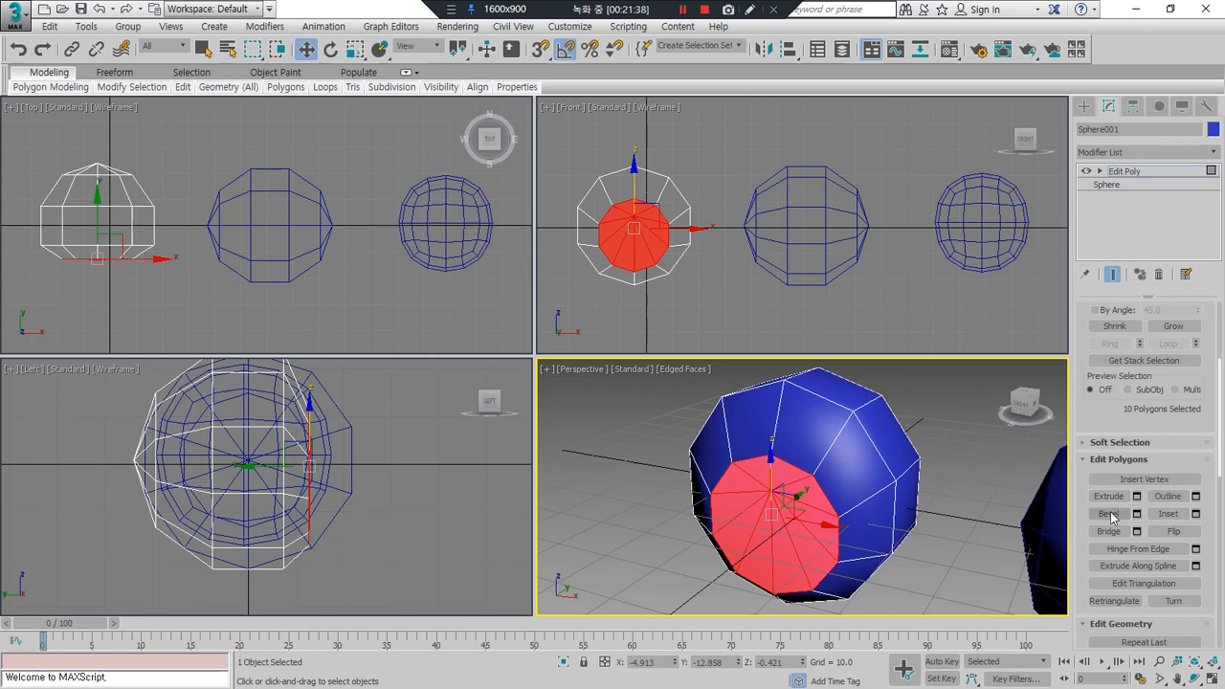
pyautogui.click(1108, 513)
pyautogui.moveTo(792, 520); pyautogui.dragTo(795, 498)
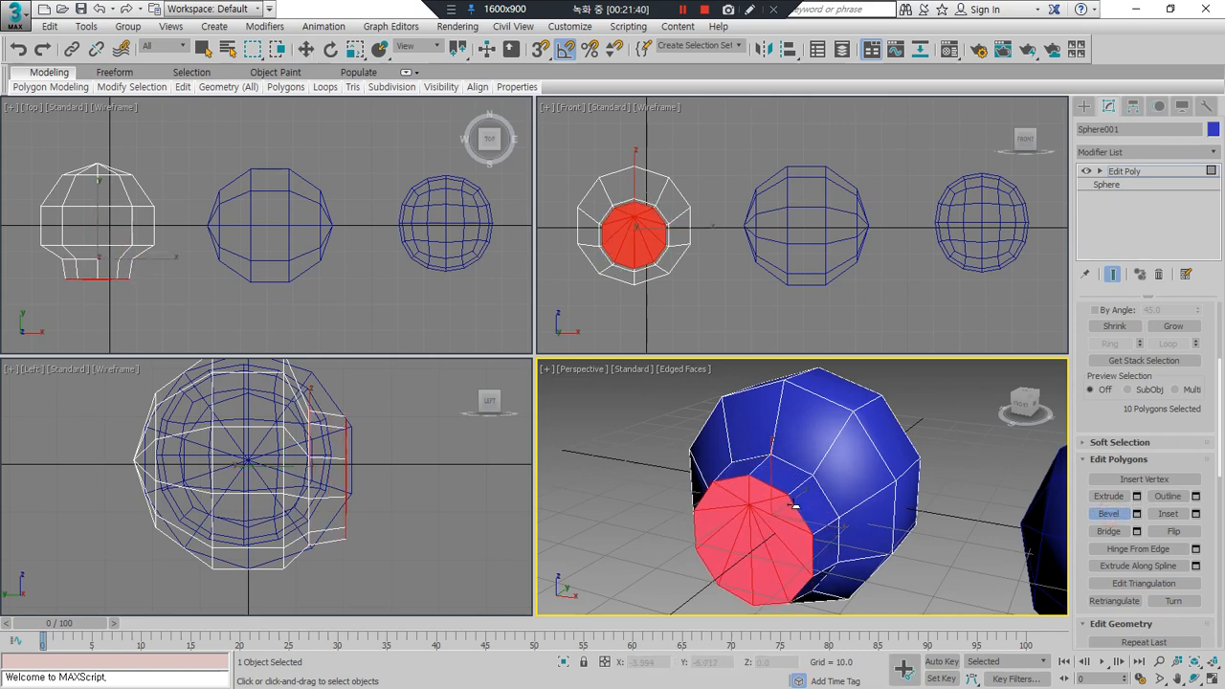
pyautogui.click(795, 512)
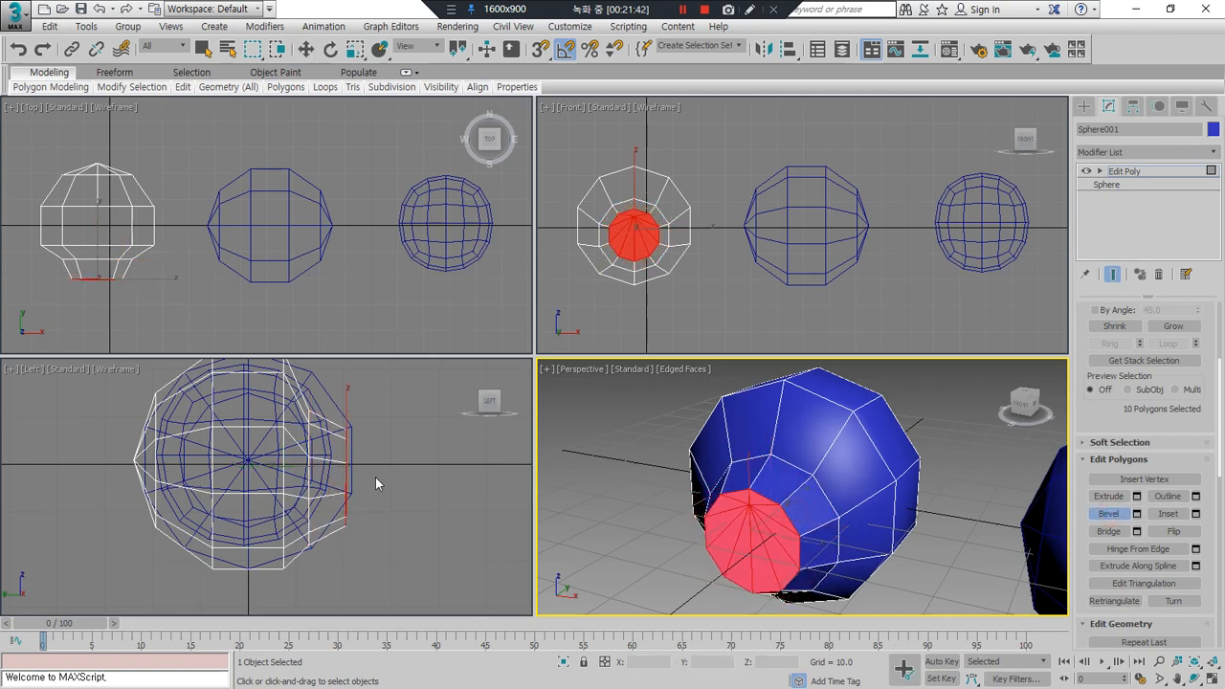
pyautogui.click(378, 470)
# Step: Adjust the vertices around the base and underside of the snout at Vertex level in the Left view
pyautogui.keyDown('alt'); pyautogui.moveTo(840, 529); pyautogui.dragTo(948, 516, button='middle'); pyautogui.keyUp('alt')
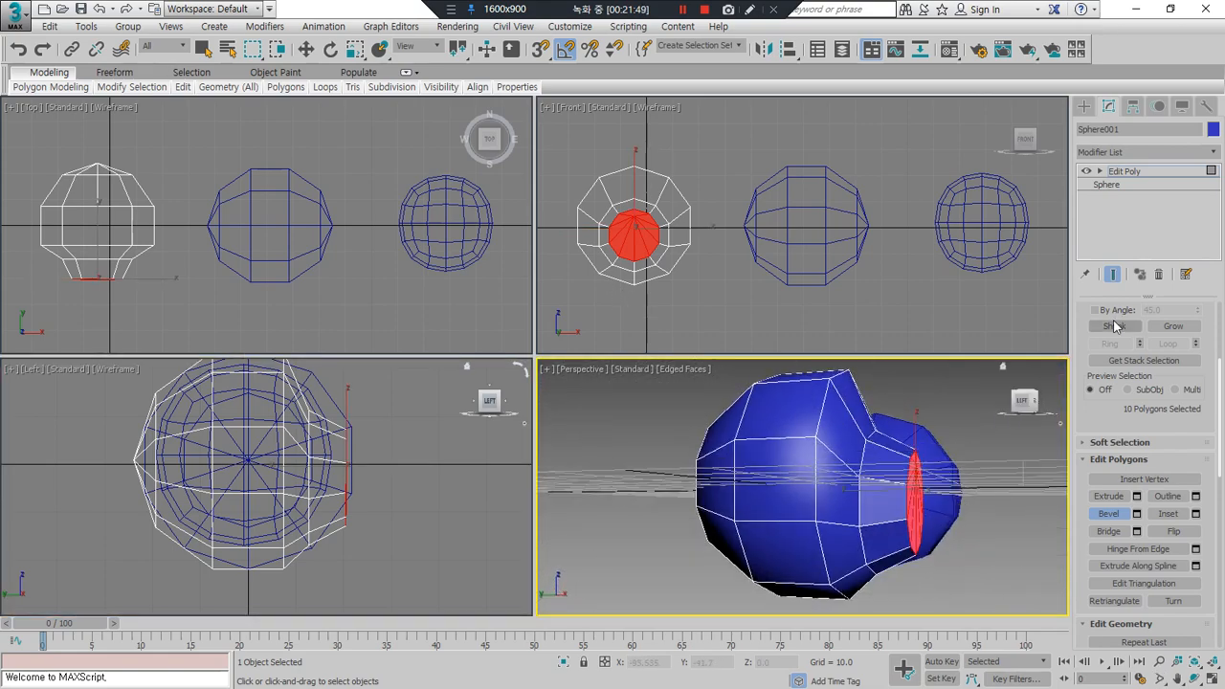
pyautogui.press('1')
pyautogui.click(341, 566)
pyautogui.scroll(3, 315, 562)
pyautogui.moveTo(316, 542); pyautogui.dragTo(304, 476)
pyautogui.moveTo(339, 579); pyautogui.dragTo(289, 537)
pyautogui.moveTo(300, 491); pyautogui.dragTo(300, 508)
pyautogui.click(375, 566)
pyautogui.scroll(-4, 345, 489)
pyautogui.scroll(-2, 330, 436)
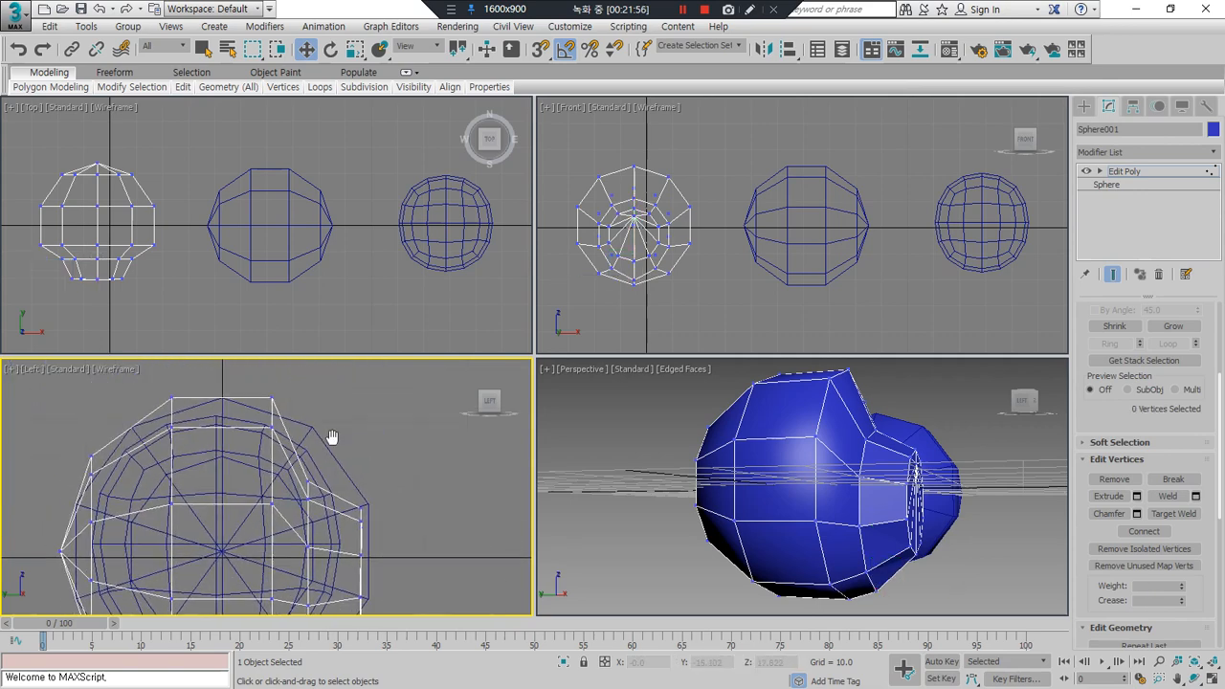
# Step: Select the vertex column just behind the sphere's center in the Left view and shift it slightly toward the snout
pyautogui.scroll(-2, 215, 526)
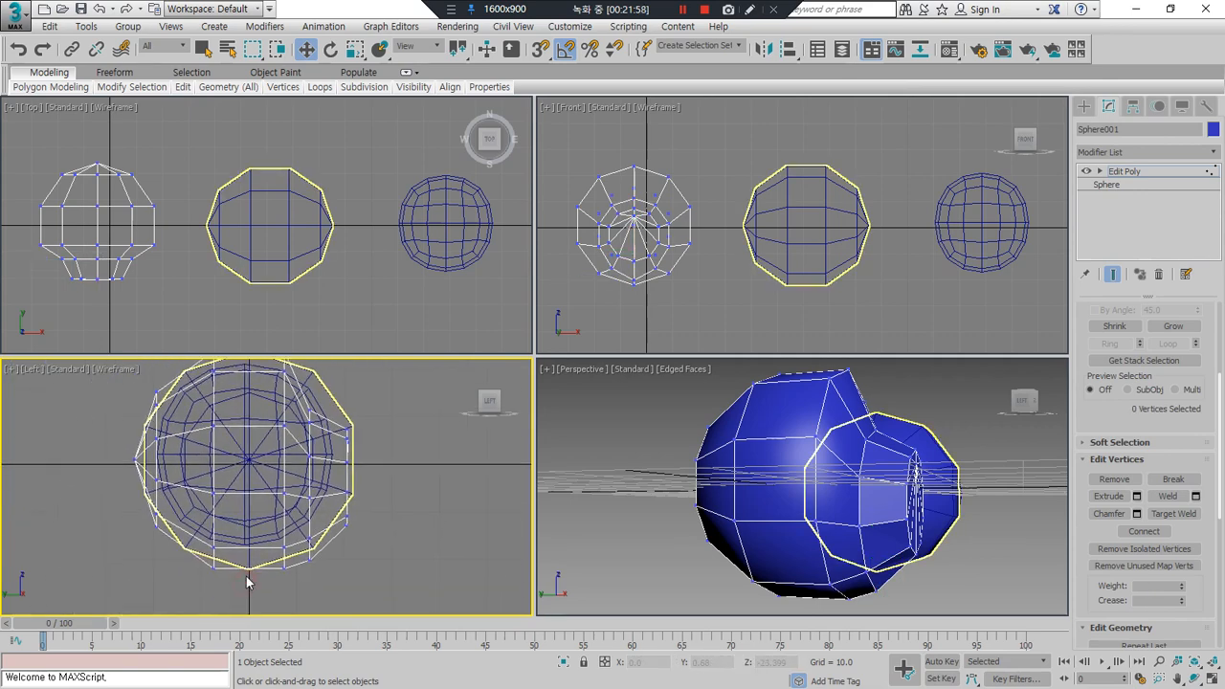
pyautogui.moveTo(204, 348); pyautogui.dragTo(228, 578)
pyautogui.moveTo(268, 475); pyautogui.dragTo(273, 473)
pyautogui.scroll(2, 171, 541)
# Step: Move the sphere's rear pole vertex slightly inward in the Left view to flatten the back
pyautogui.moveTo(273, 605); pyautogui.dragTo(89, 454)
pyautogui.click(121, 426)
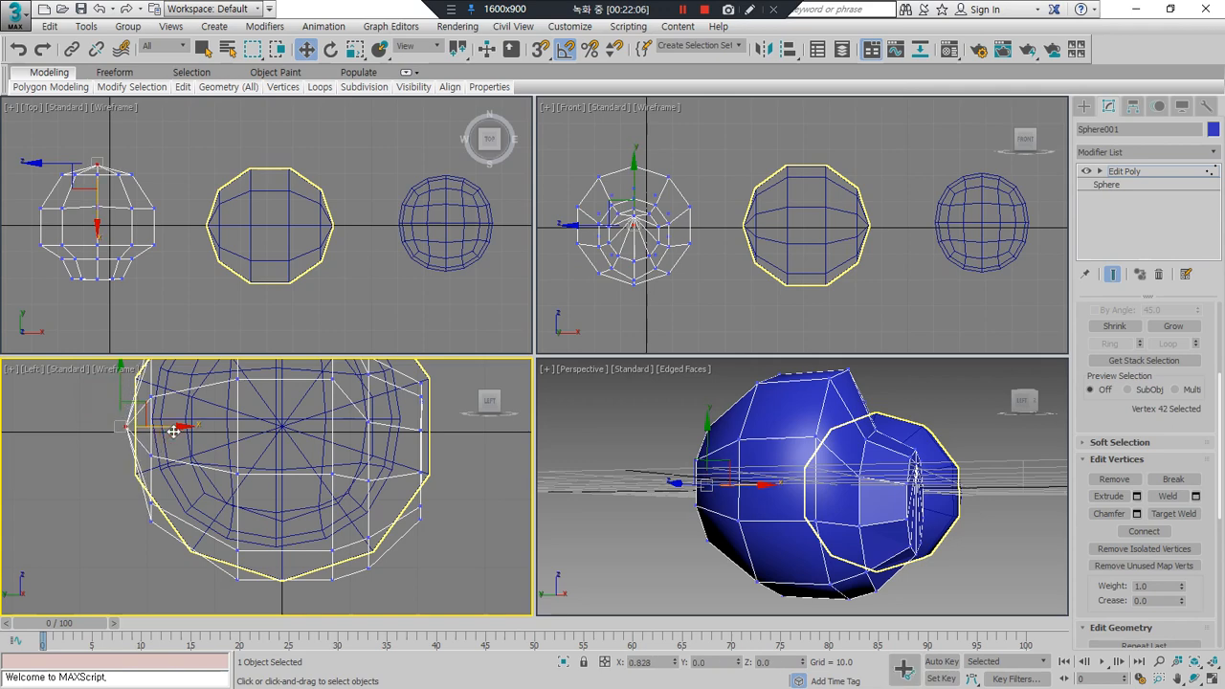
pyautogui.click(71, 494)
pyautogui.keyDown('alt'); pyautogui.moveTo(879, 452); pyautogui.dragTo(725, 533, button='middle'); pyautogui.keyUp('alt')
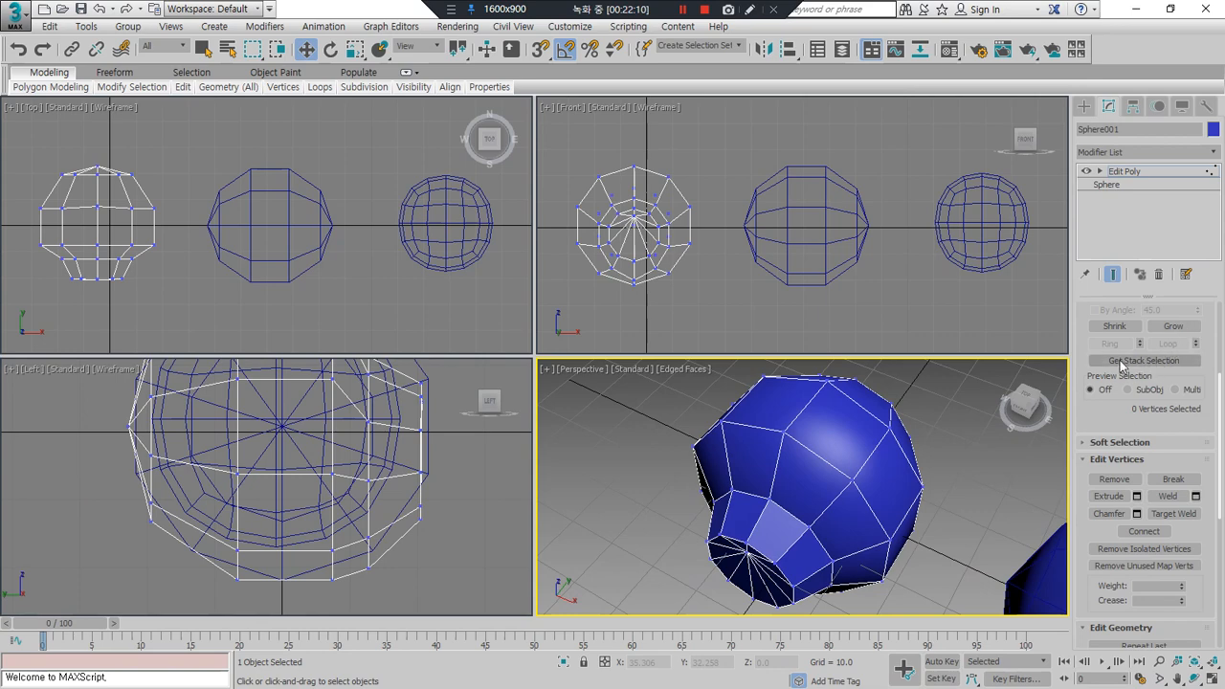
# Step: Delete all polygons on the negative-X half of the head sphere, selecting them in the Front view
pyautogui.press('3')
pyautogui.press('4')
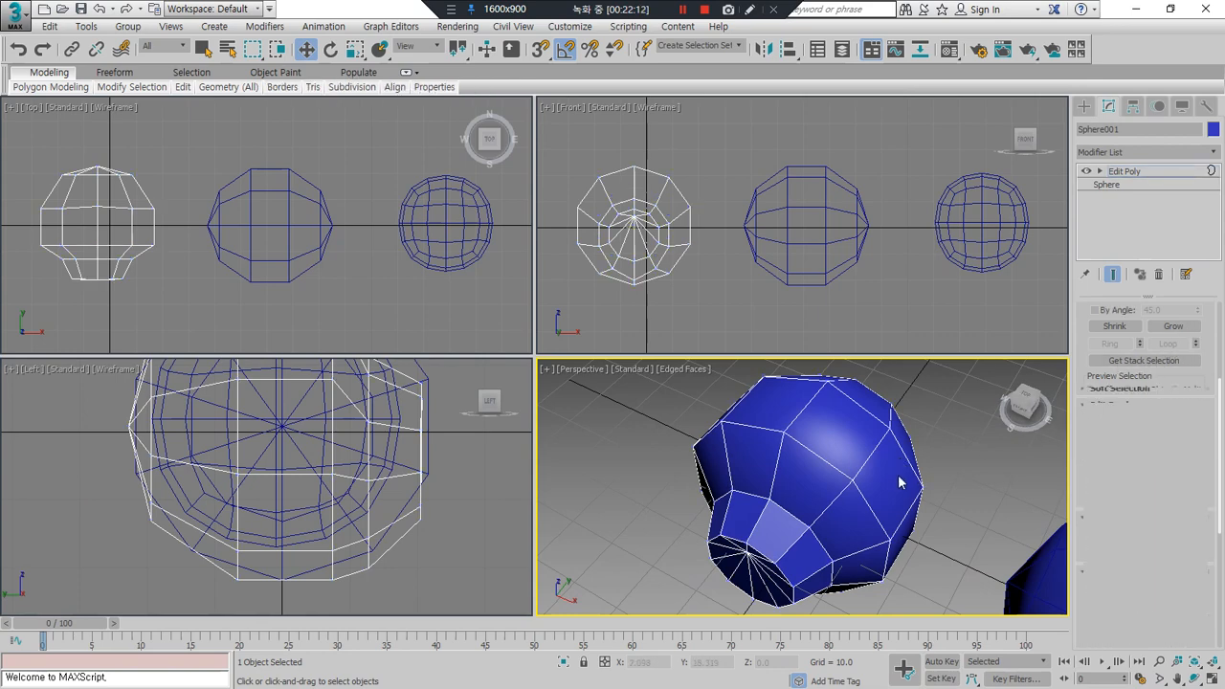
pyautogui.click(899, 463)
pyautogui.keyDown('alt'); pyautogui.moveTo(840, 476); pyautogui.dragTo(905, 478, button='middle'); pyautogui.keyUp('alt')
pyautogui.keyDown('ctrl'); pyautogui.click(737, 477); pyautogui.keyUp('ctrl')
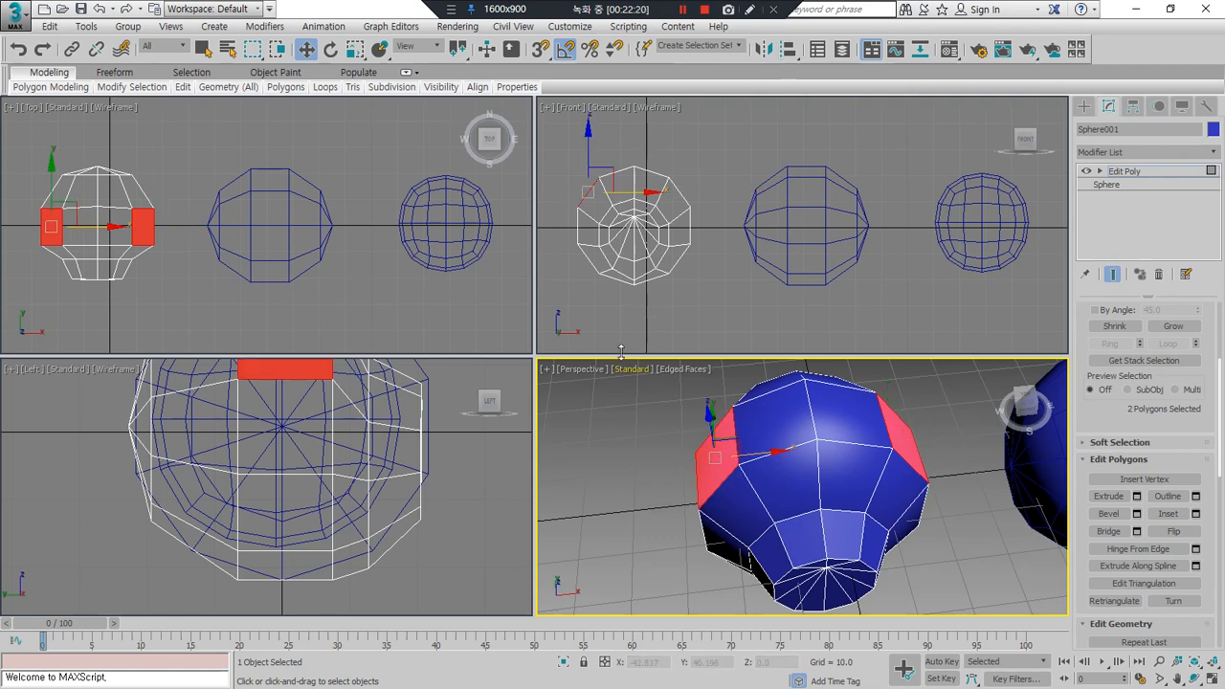
pyautogui.click(634, 155)
pyautogui.moveTo(626, 128); pyautogui.dragTo(570, 351)
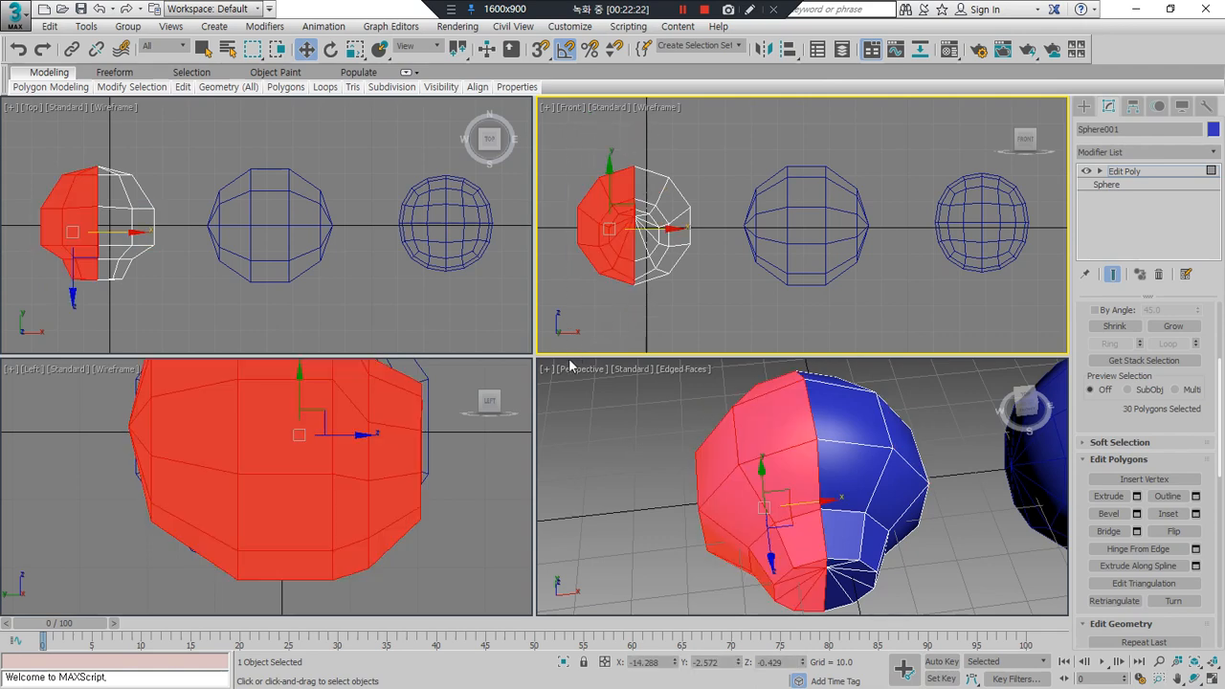
pyautogui.press('Delete')
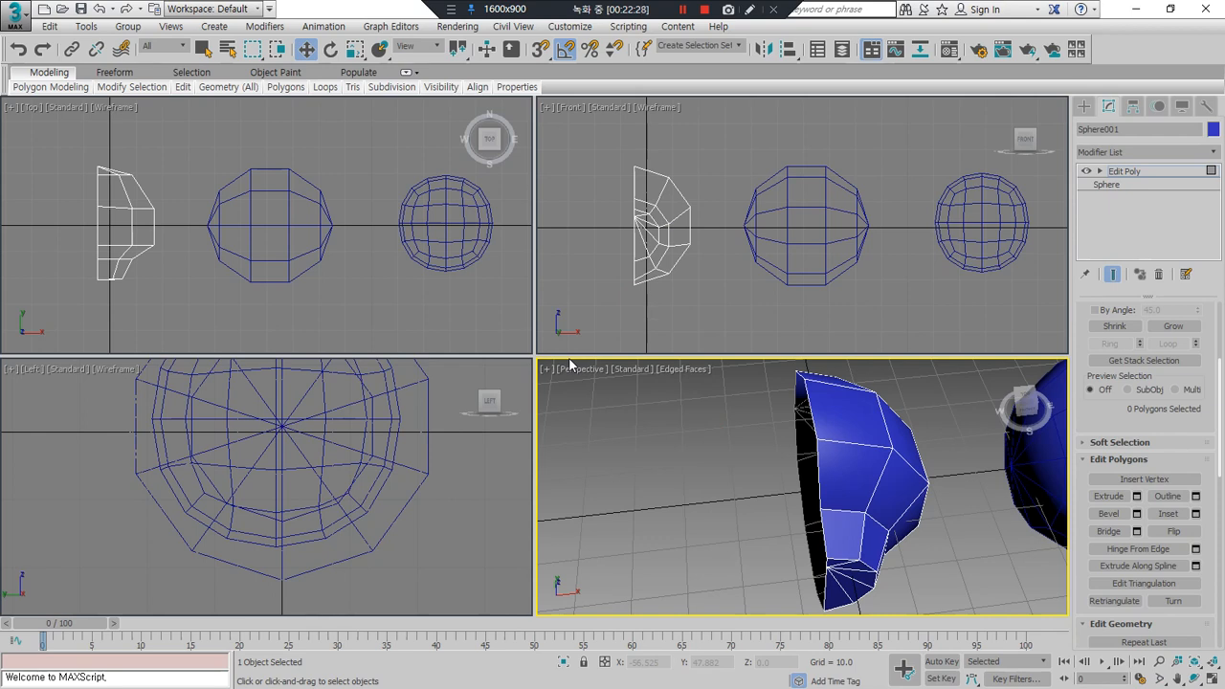
# Step: Leave polygon editing and add a Symmetry modifier to the remaining half of the head
pyautogui.click(1110, 171)
pyautogui.click(1149, 152)
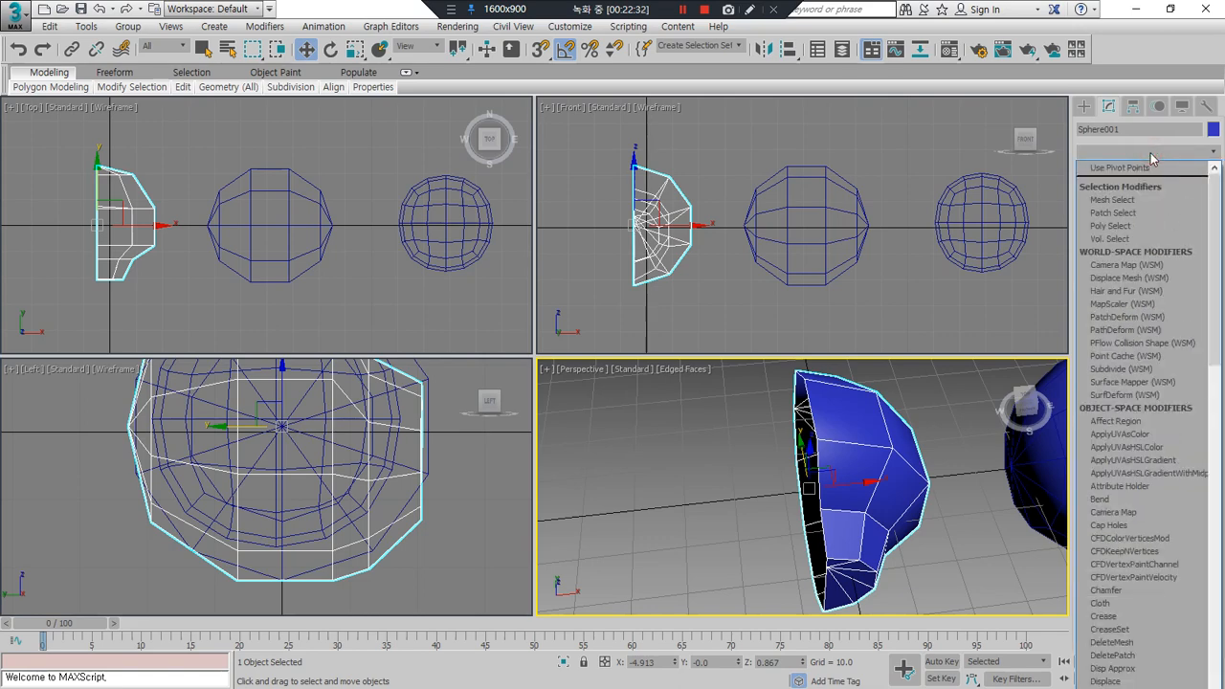
pyautogui.scroll(-6, 1150, 152)
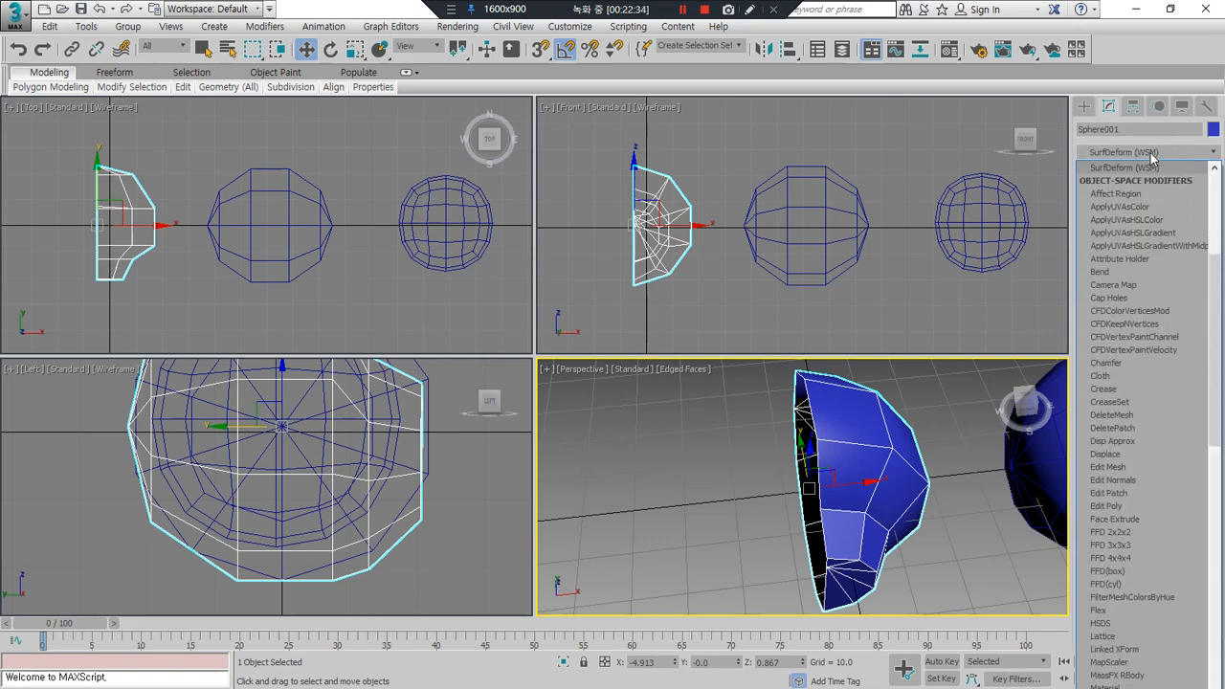
pyautogui.scroll(-18, 1150, 152)
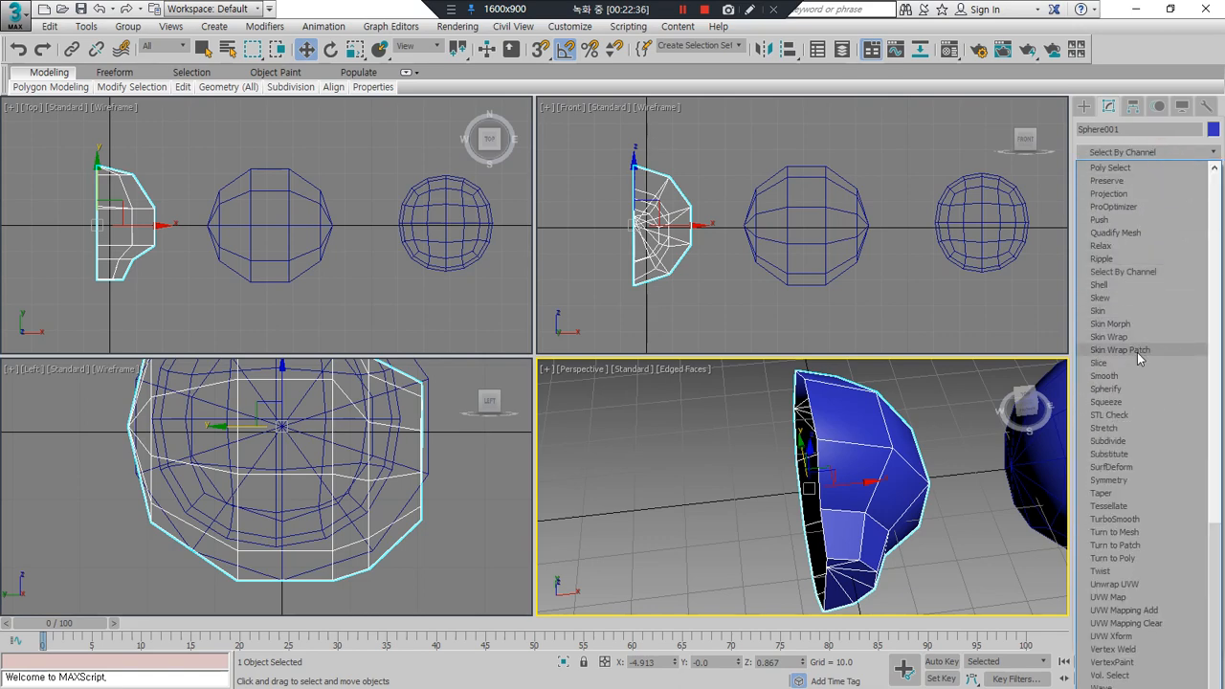
pyautogui.click(1110, 479)
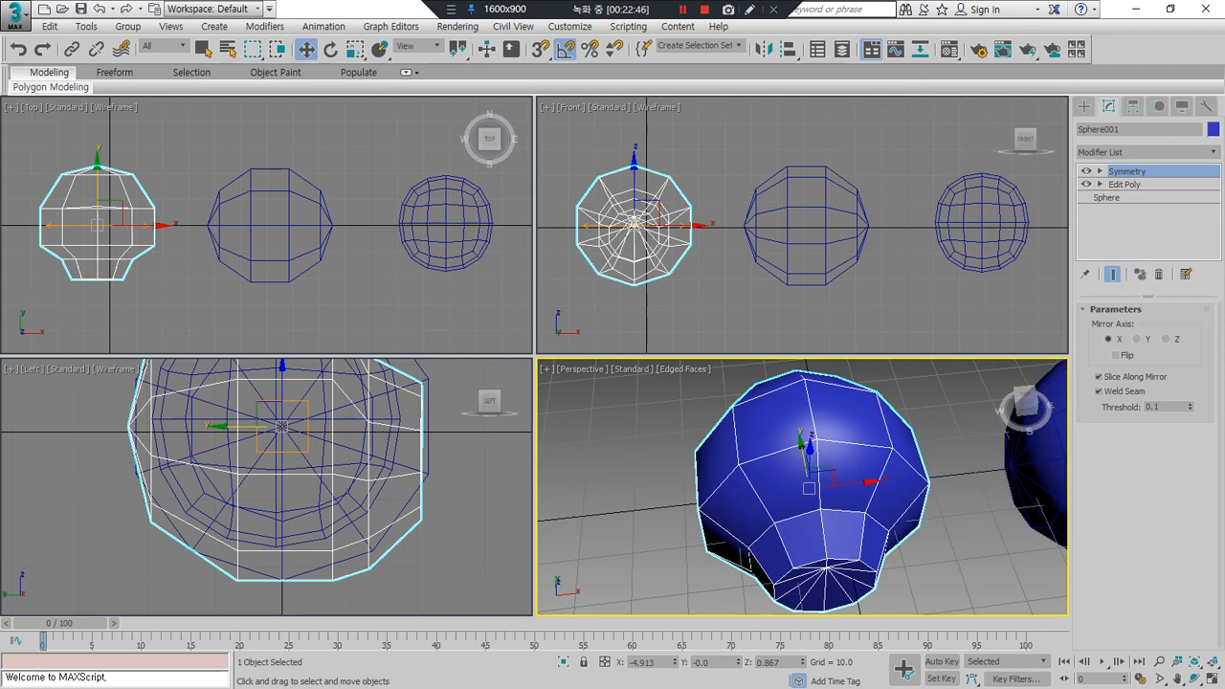
# Step: Switch to Notepad, add "Symmetry" on a new line below "PathDeform", and return to 3ds Max
pyautogui.hotkey('alt', 'Tab')
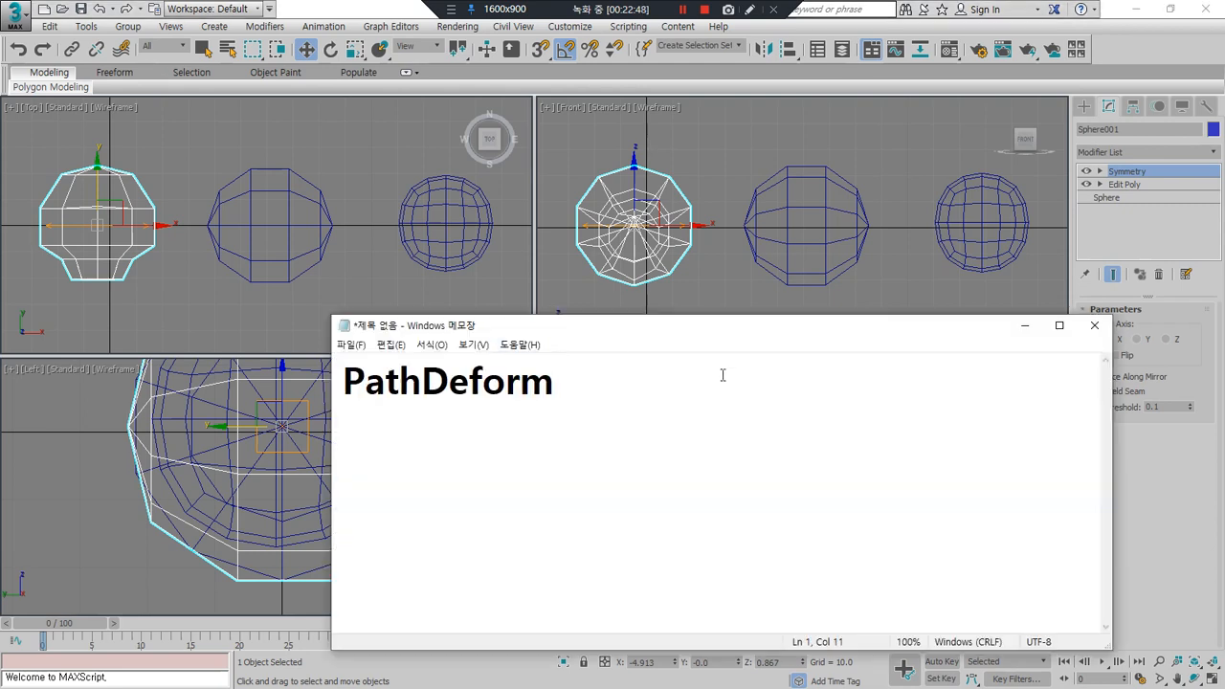
pyautogui.press('Return')
pyautogui.write('Symm')
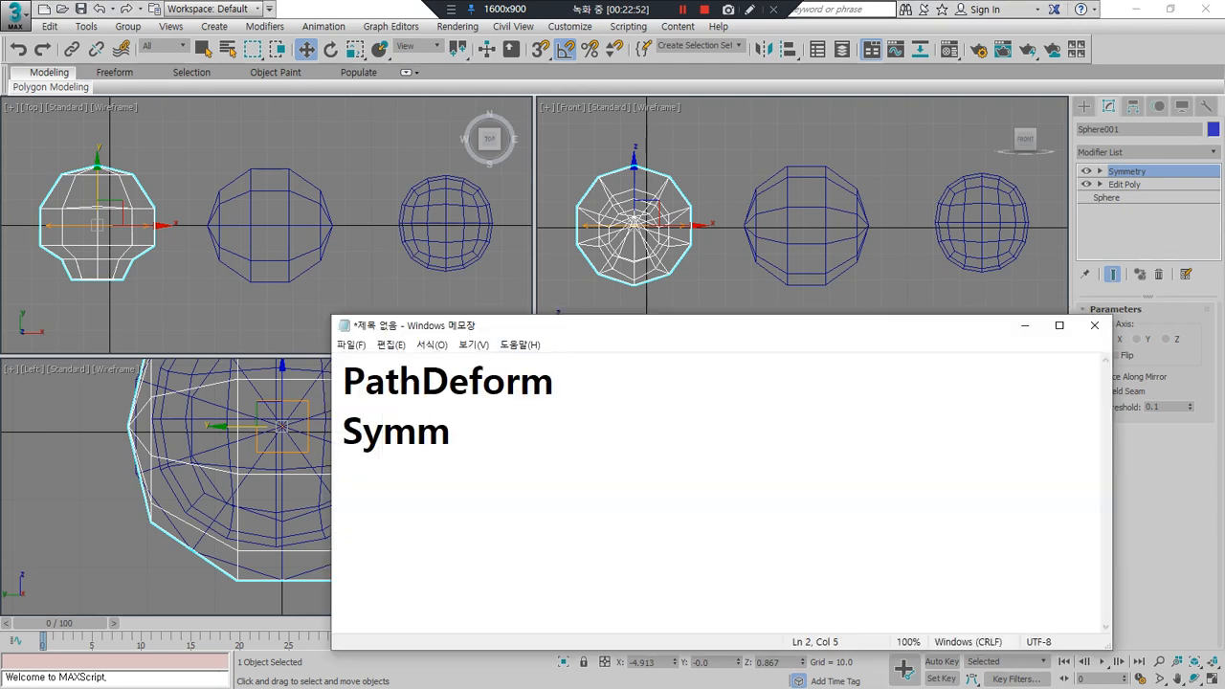
pyautogui.write('etry')
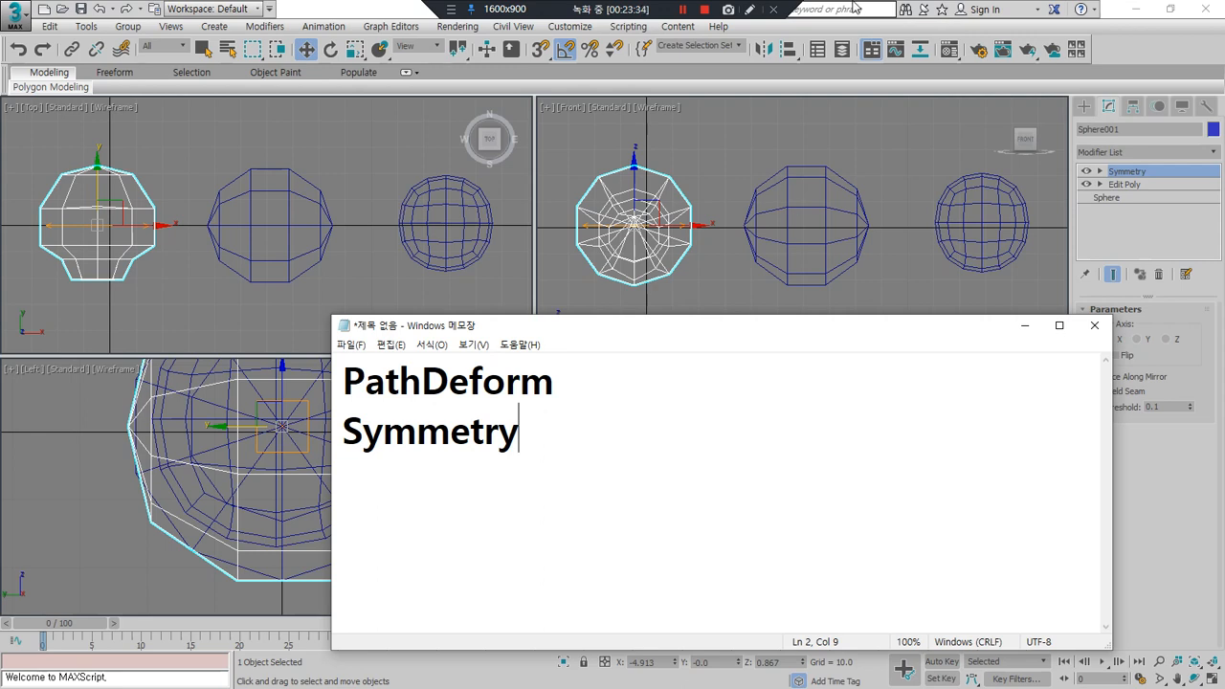
pyautogui.click(335, 14)
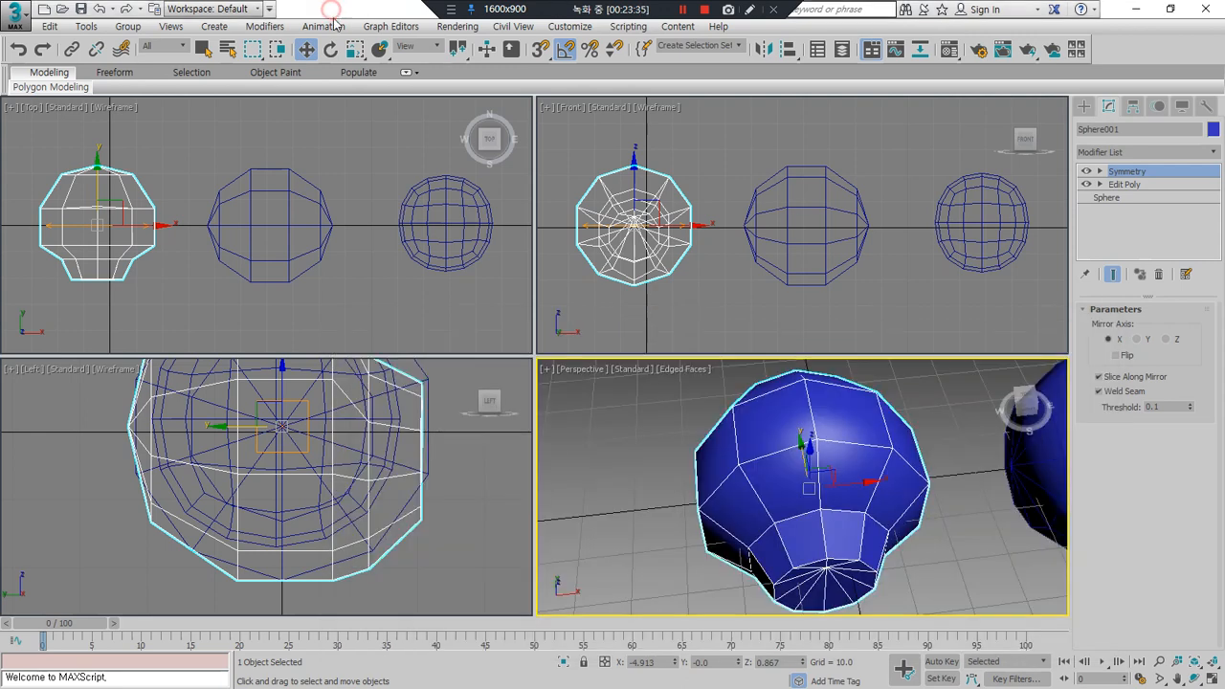
# Step: Return to the head's Edit Poly modifier and enter polygon selection with the mirrored end result shown
pyautogui.click(1126, 185)
pyautogui.click(1101, 185)
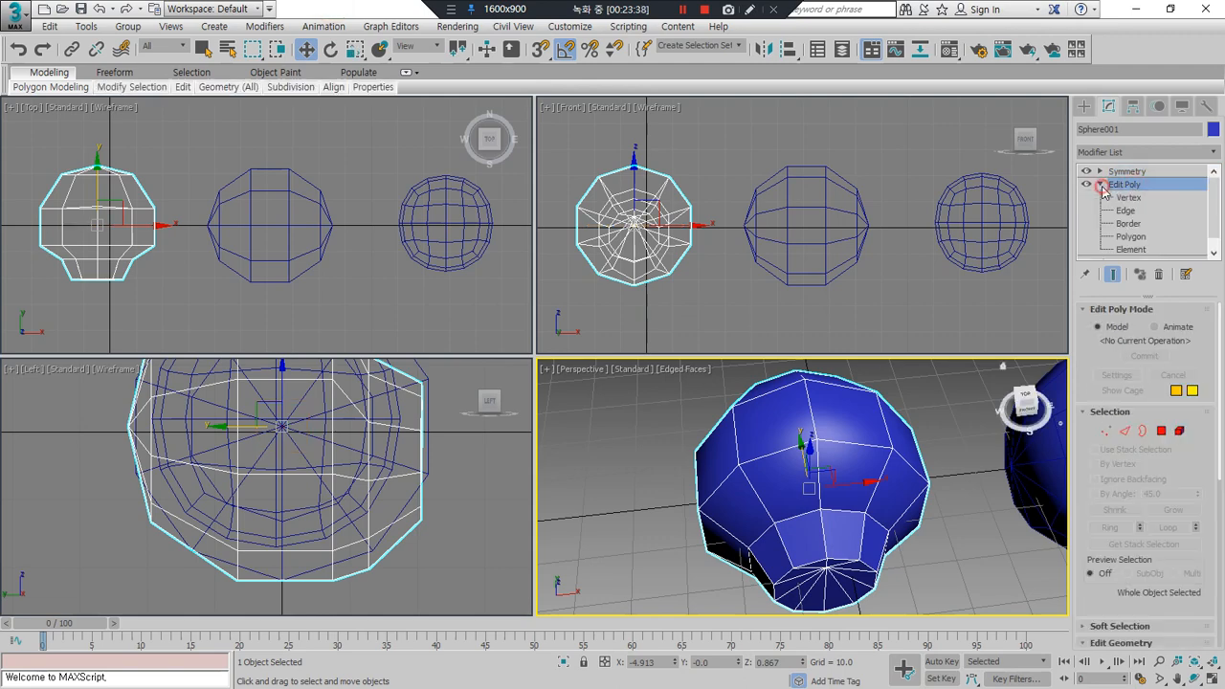
pyautogui.click(1113, 275)
pyautogui.click(1113, 275)
pyautogui.click(1113, 274)
pyautogui.click(1113, 274)
pyautogui.click(1143, 431)
pyautogui.keyDown('alt'); pyautogui.moveTo(947, 442); pyautogui.dragTo(845, 445, button='middle'); pyautogui.keyUp('alt')
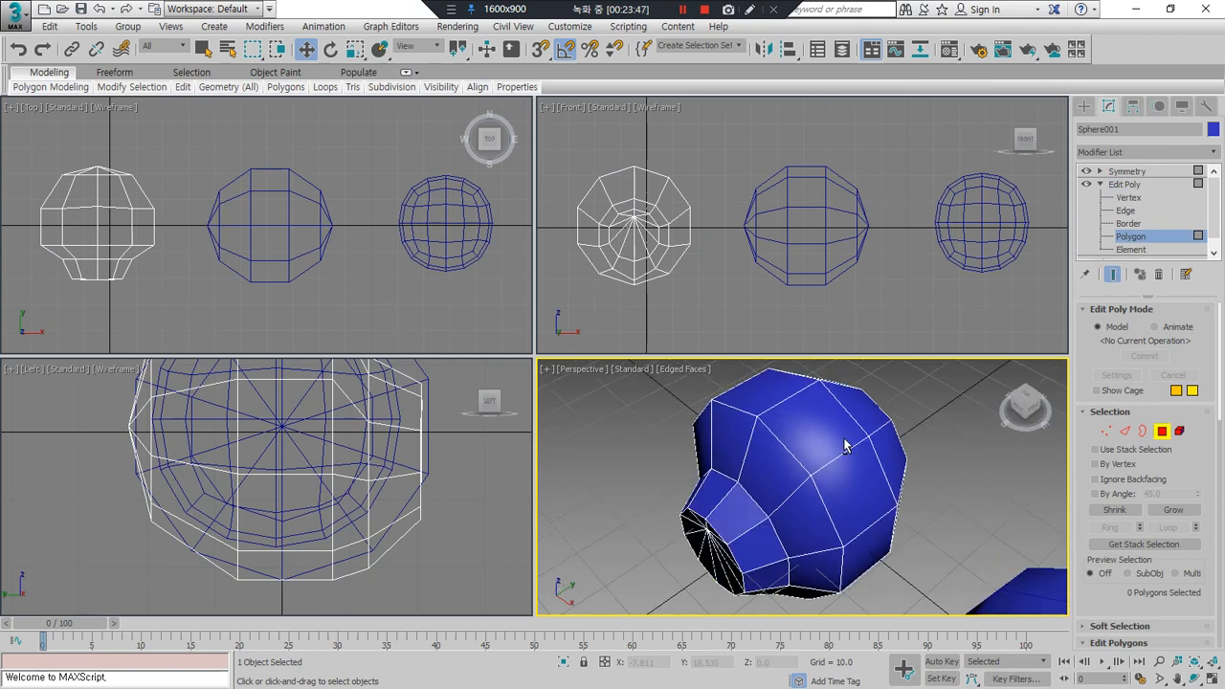
# Step: Inset the upper side polygon of the head to form the base of an ear
pyautogui.click(852, 470)
pyautogui.scroll(-5, 1079, 445)
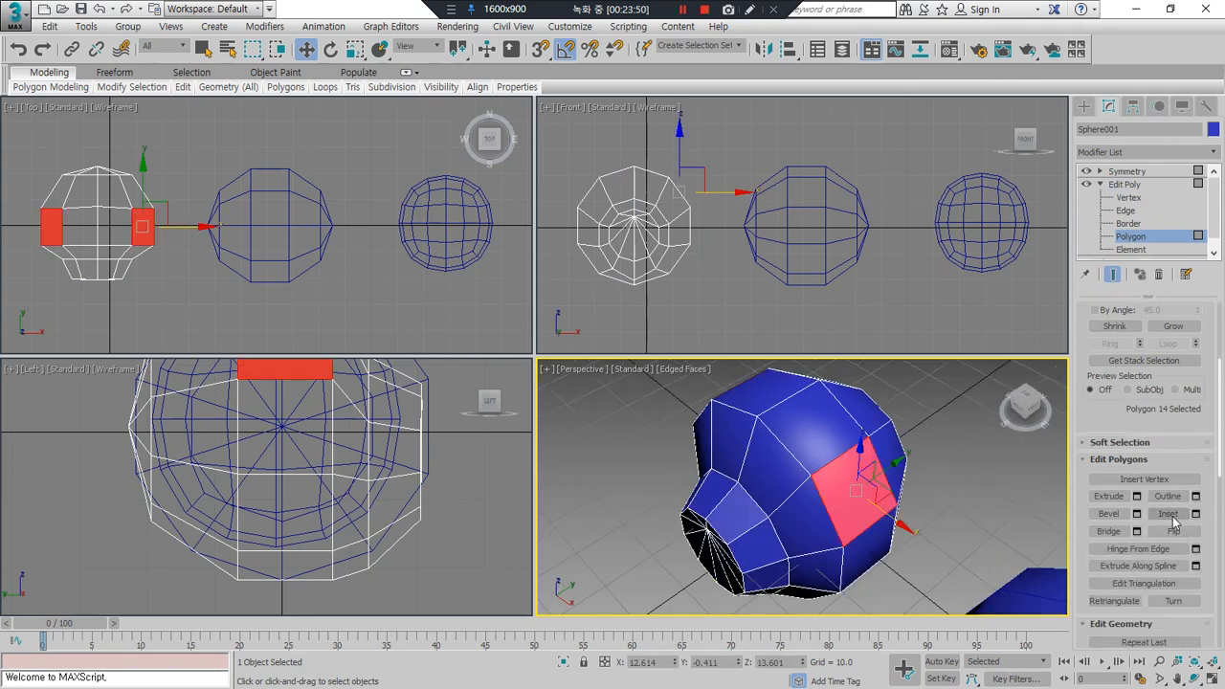
pyautogui.click(1172, 517)
pyautogui.moveTo(884, 485)
pyautogui.mouseDown()
pyautogui.moveTo(868, 499)
pyautogui.moveTo(876, 492)
pyautogui.mouseUp()
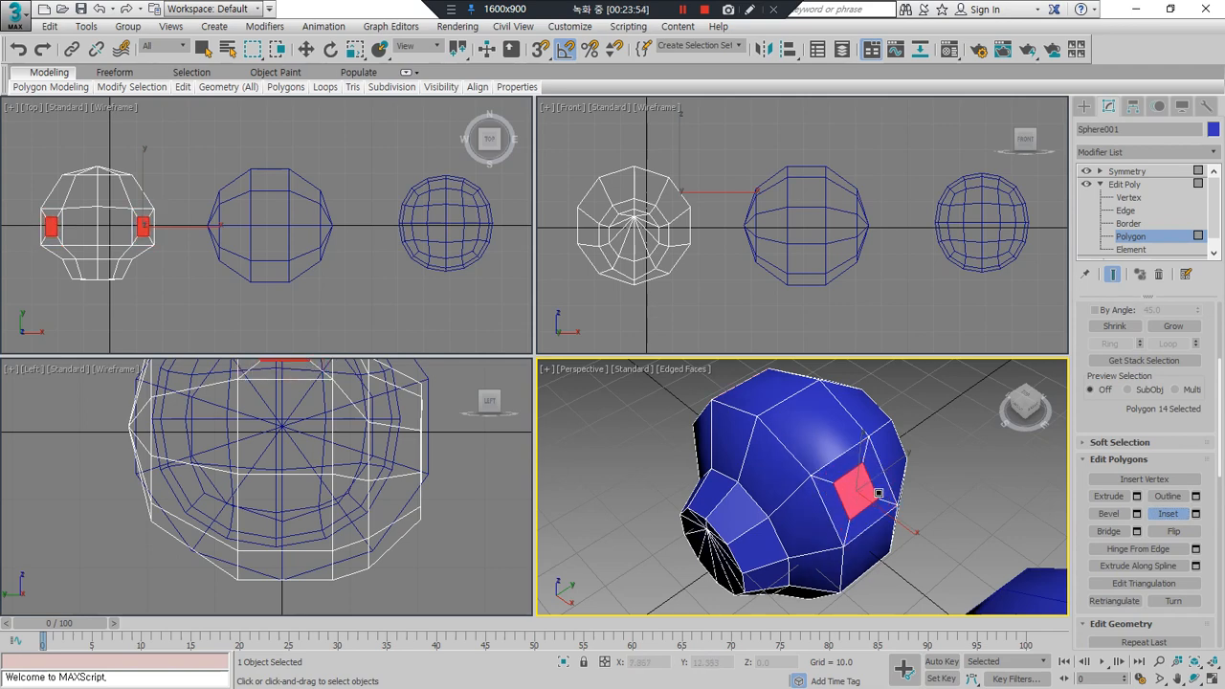
# Step: Extrude the inset polygon outward from the head to form a block-shaped ear, and clear the selection
pyautogui.click(1109, 514)
pyautogui.hotkey('shift', 'e')
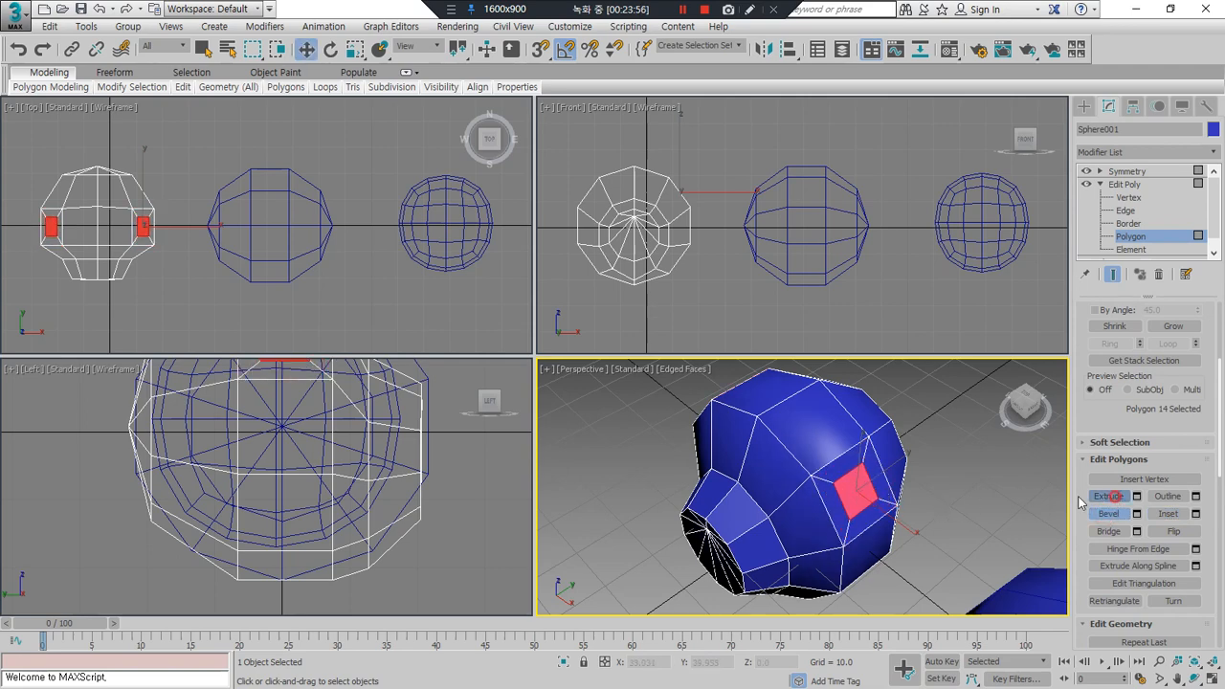
pyautogui.moveTo(873, 486); pyautogui.dragTo(909, 474)
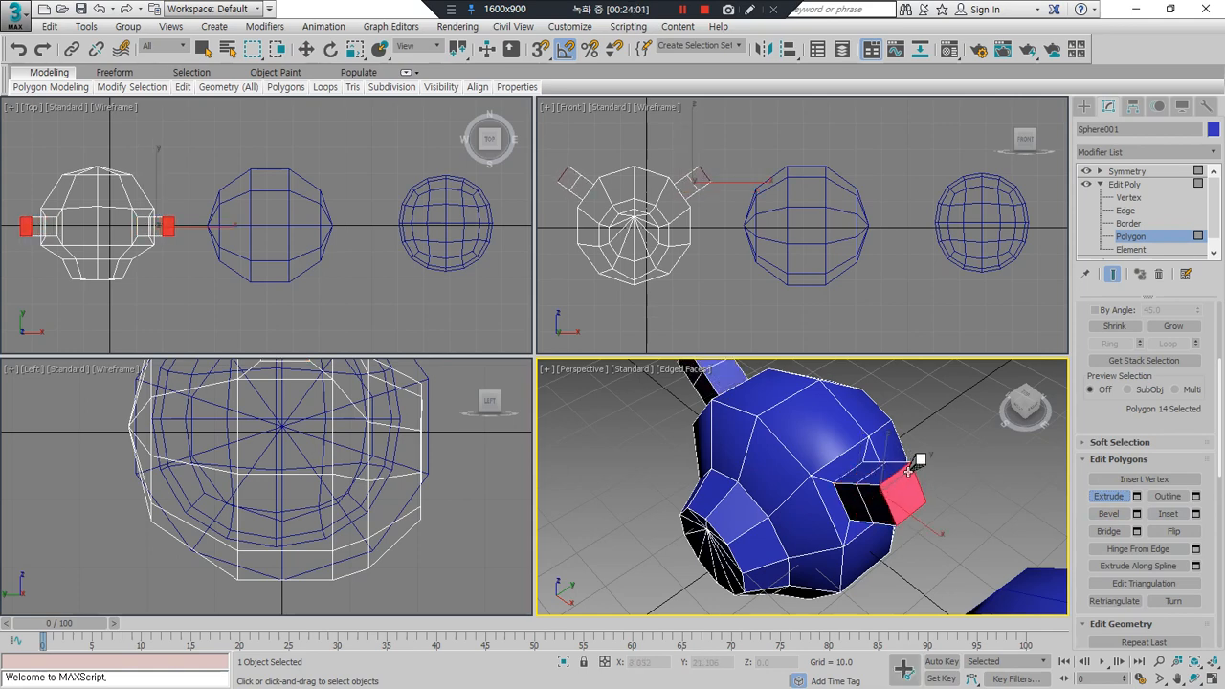
pyautogui.press('w')
pyautogui.click(968, 514)
# Step: Widen the ear into a rounder outline by moving its vertices in the Front view
pyautogui.scroll(3, 690, 186)
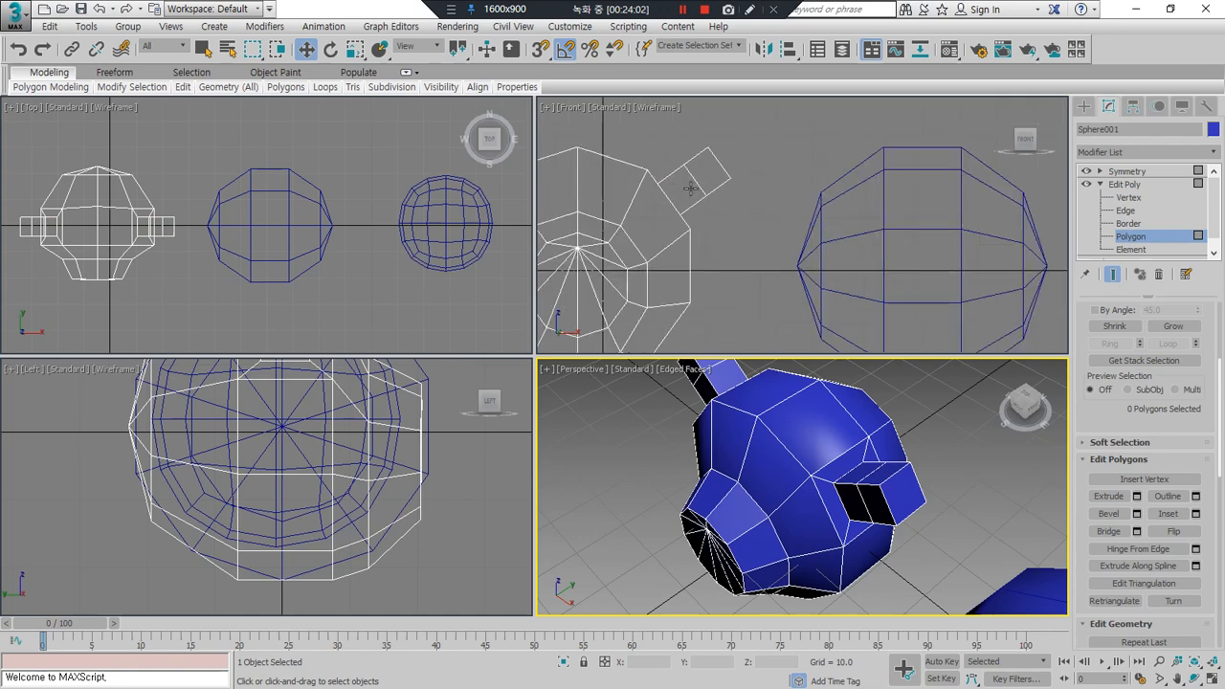
pyautogui.middleClick(903, 253)
pyautogui.press('1')
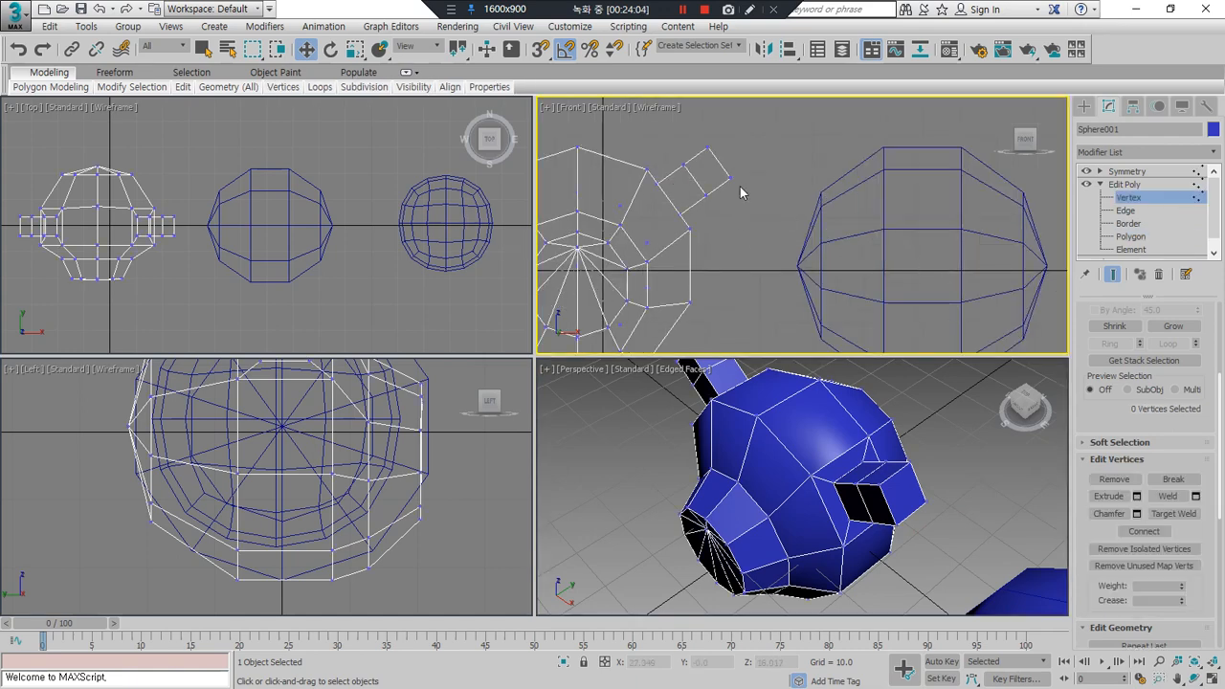
pyautogui.scroll(2, 732, 191)
pyautogui.moveTo(685, 177); pyautogui.dragTo(749, 210)
pyautogui.click(800, 225)
# Step: Select the ear's vertices except those at its base and scale them to 37% along Y in the Top view
pyautogui.scroll(5, 143, 220)
pyautogui.moveTo(261, 239); pyautogui.dragTo(135, 223)
pyautogui.keyDown('ctrl'); pyautogui.moveTo(278, 285); pyautogui.dragTo(149, 277); pyautogui.keyUp('ctrl')
pyautogui.keyDown('alt'); pyautogui.moveTo(683, 217); pyautogui.dragTo(636, 246); pyautogui.keyUp('alt')
pyautogui.click(355, 50)
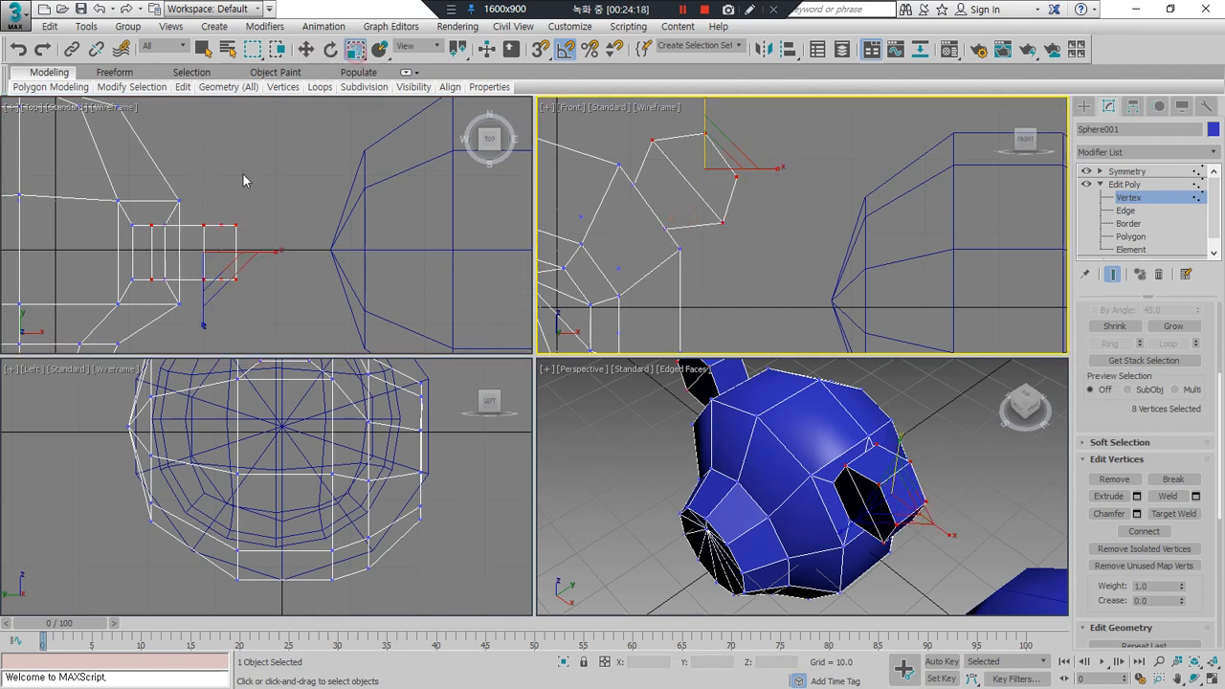
pyautogui.click(206, 256)
pyautogui.moveTo(205, 256)
pyautogui.mouseDown()
pyautogui.moveTo(203, 288)
pyautogui.moveTo(205, 268)
pyautogui.mouseUp()
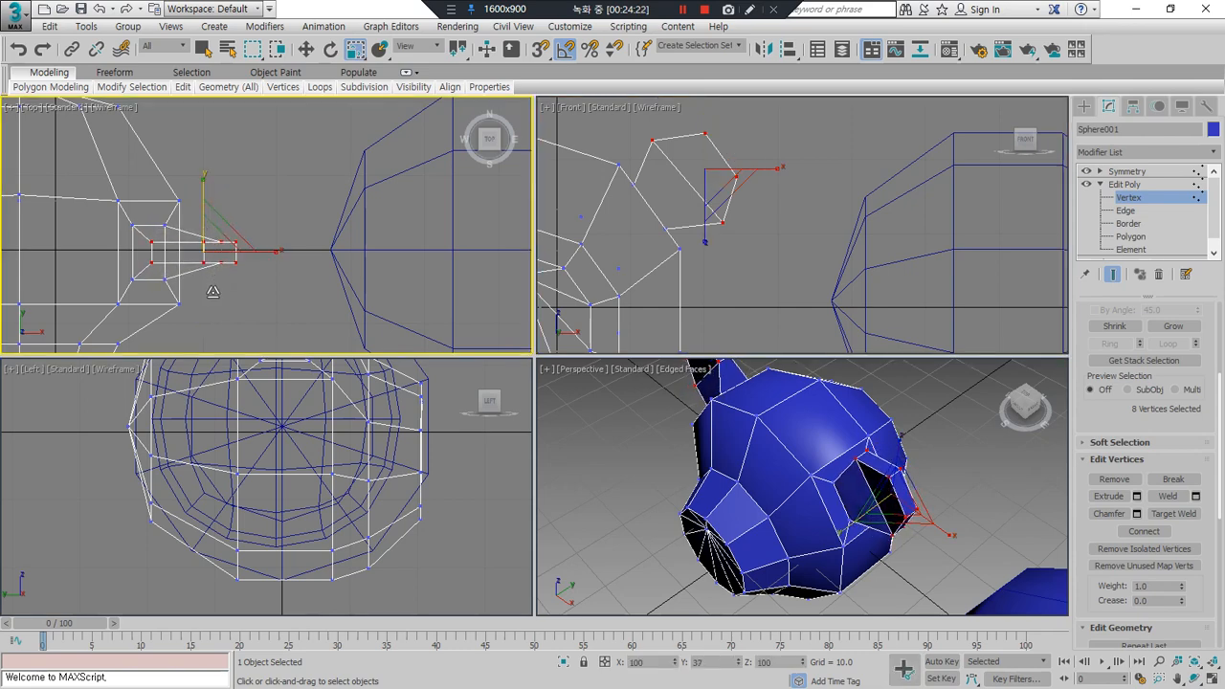
# Step: Move the four outermost ear vertices forward in the Top view to about Y -2.47
pyautogui.click(717, 194)
pyautogui.moveTo(767, 191); pyautogui.dragTo(730, 154)
pyautogui.keyDown('ctrl'); pyautogui.moveTo(724, 112); pyautogui.dragTo(688, 147); pyautogui.keyUp('ctrl')
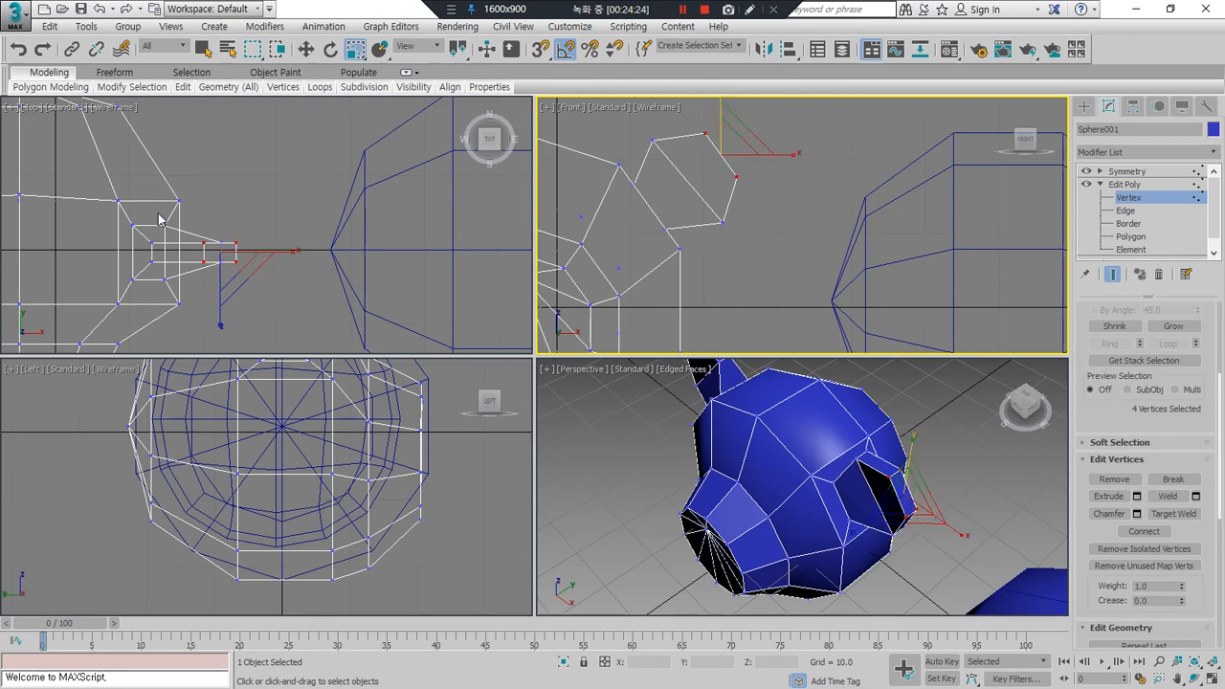
pyautogui.rightClick(182, 202)
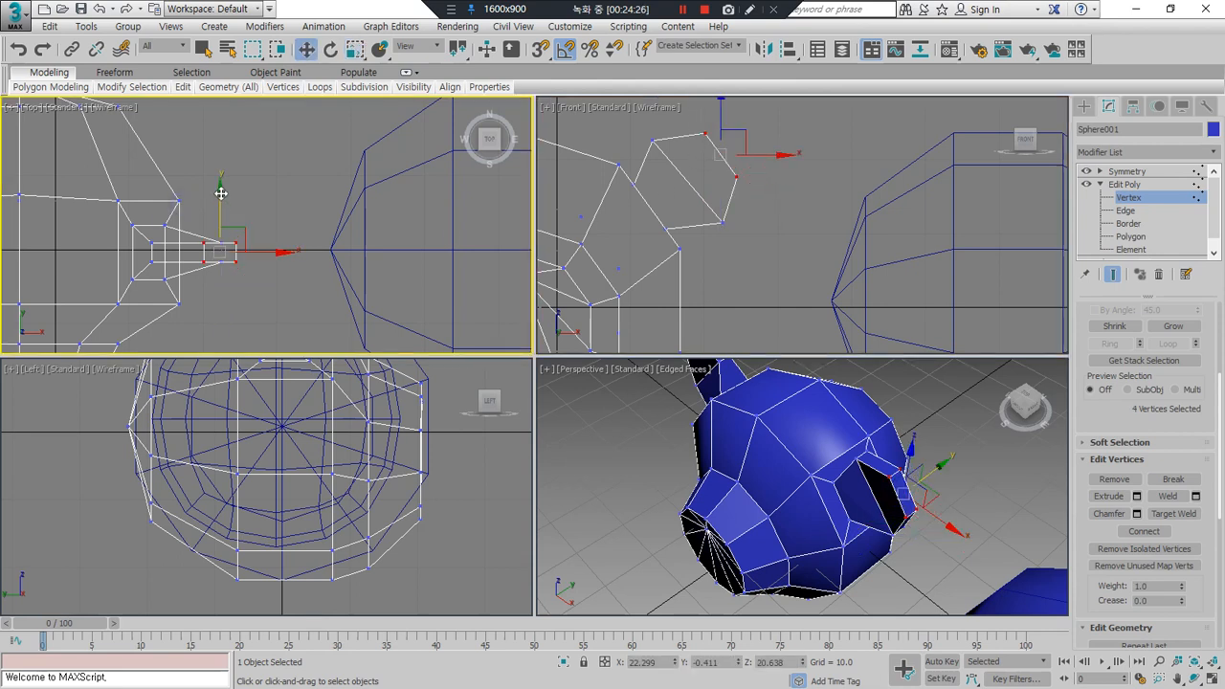
pyautogui.press('w')
pyautogui.moveTo(220, 195); pyautogui.dragTo(222, 211)
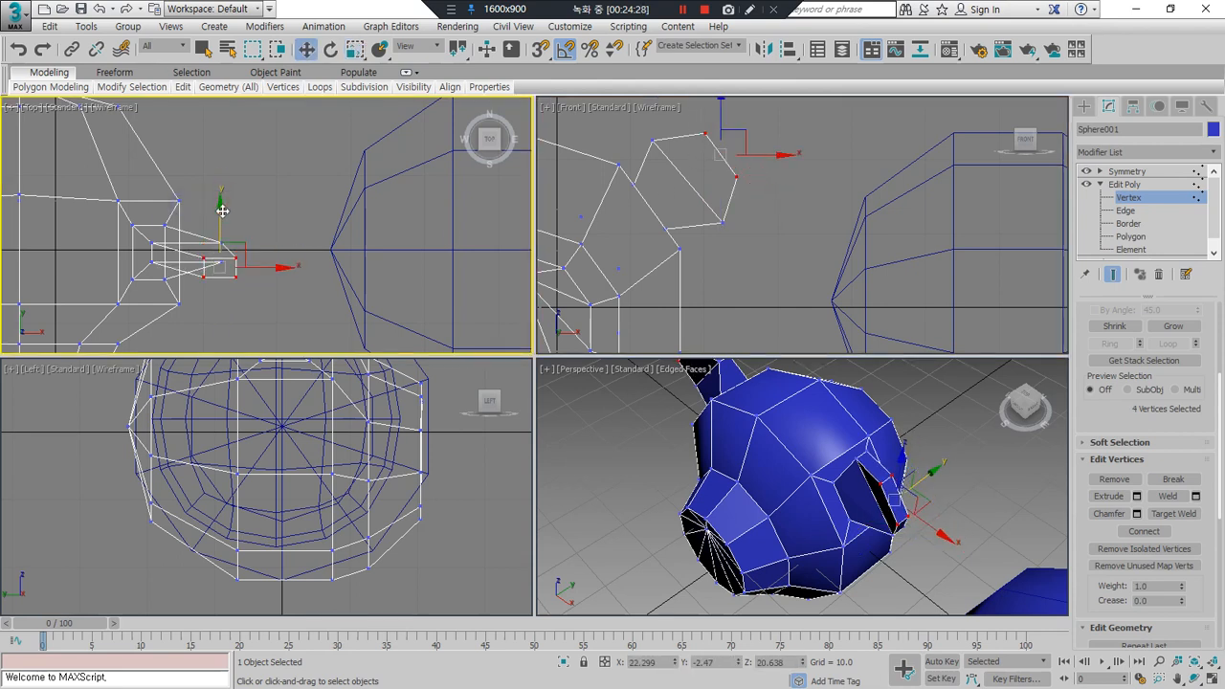
# Step: Pull the muzzle's centre vertex outward in the Left view and lower it by about 1.145 units
pyautogui.click(617, 516)
pyautogui.keyDown('alt'); pyautogui.moveTo(704, 541); pyautogui.dragTo(761, 548, button='middle'); pyautogui.keyUp('alt')
pyautogui.click(738, 530)
pyautogui.moveTo(390, 414); pyautogui.dragTo(289, 426, button='middle')
pyautogui.moveTo(365, 413); pyautogui.dragTo(389, 414)
pyautogui.moveTo(370, 412); pyautogui.dragTo(350, 457, button='middle')
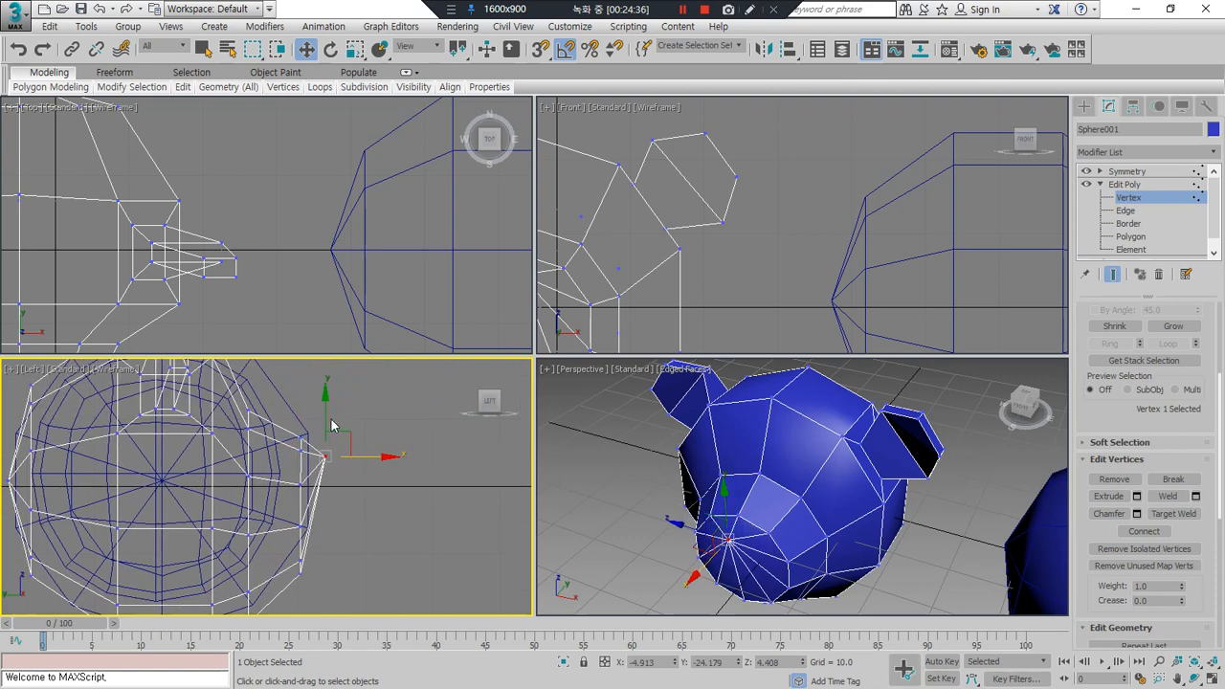
pyautogui.moveTo(329, 418)
pyautogui.mouseDown()
pyautogui.moveTo(329, 396)
pyautogui.moveTo(332, 427)
pyautogui.mouseUp()
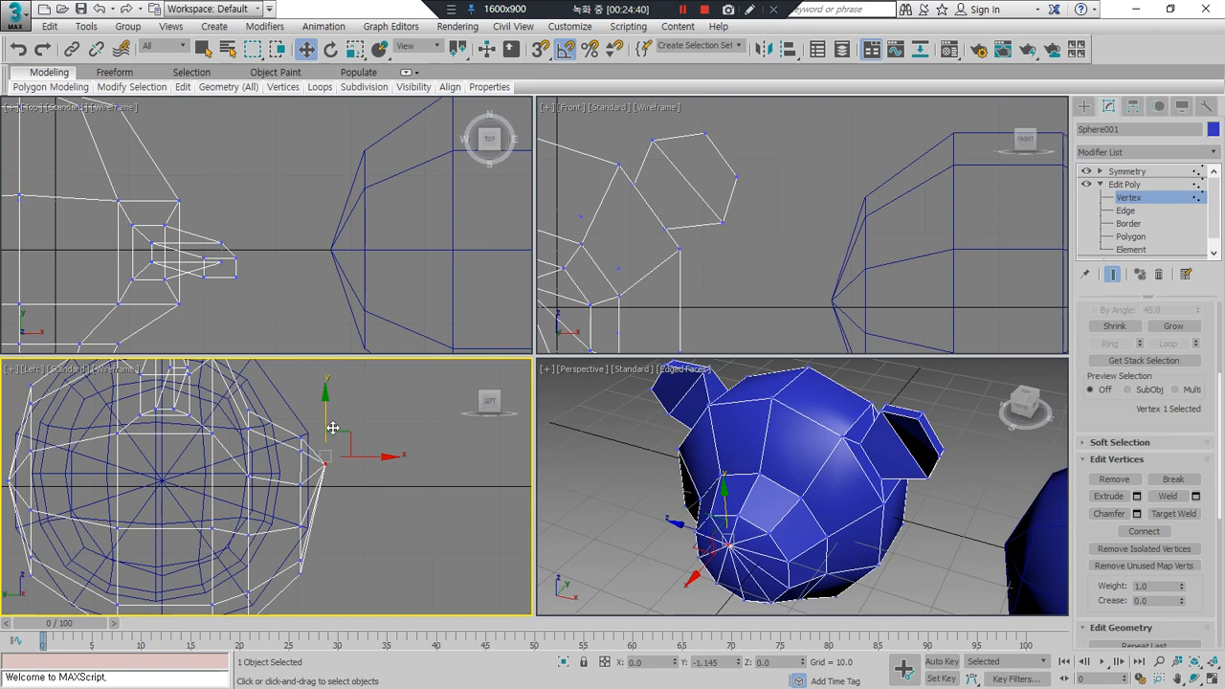
pyautogui.click(384, 499)
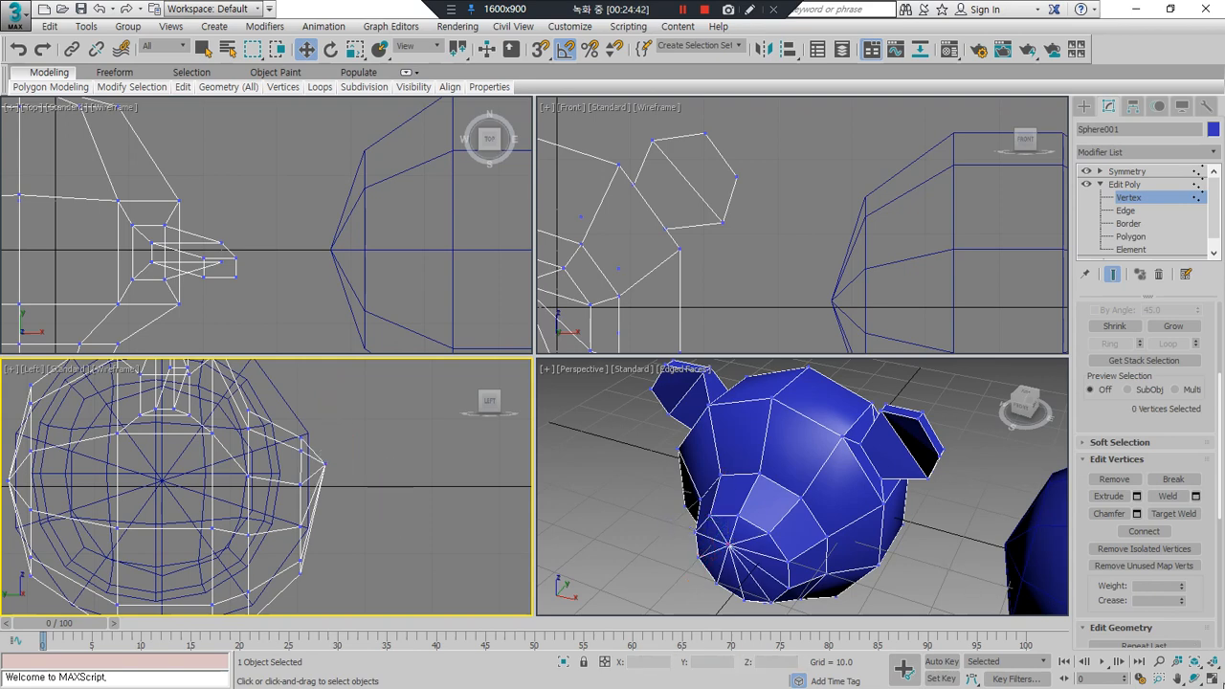
# Step: Examine the ears and muzzle of the head in an enlarged Perspective view from a lower angle
pyautogui.hotkey('alt', 'w')
pyautogui.click(1208, 679)
pyautogui.click(922, 545)
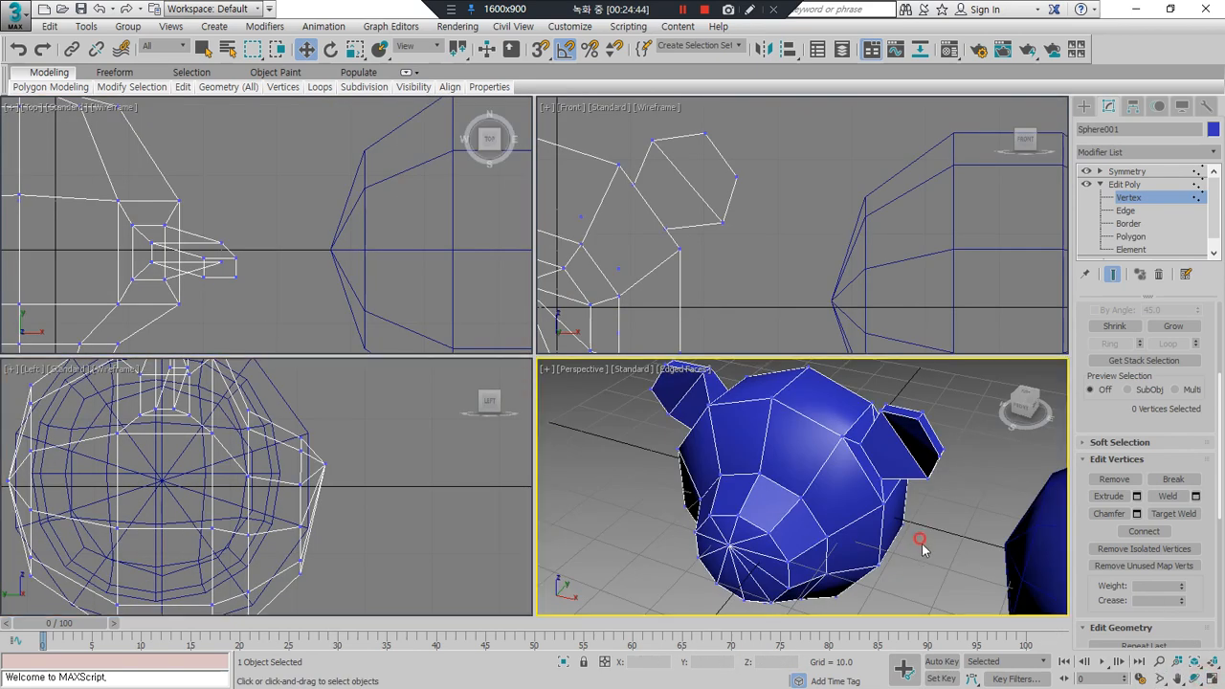
pyautogui.click(1212, 678)
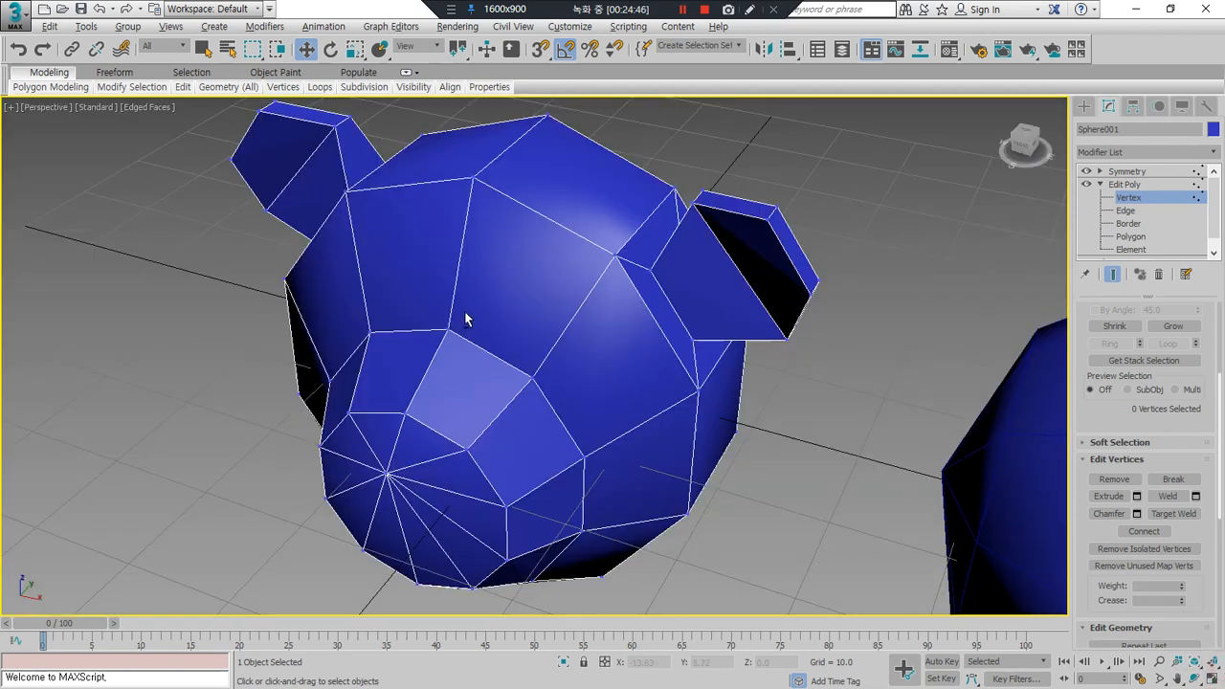
pyautogui.keyDown('alt'); pyautogui.moveTo(465, 322); pyautogui.dragTo(431, 276, button='middle'); pyautogui.keyUp('alt')
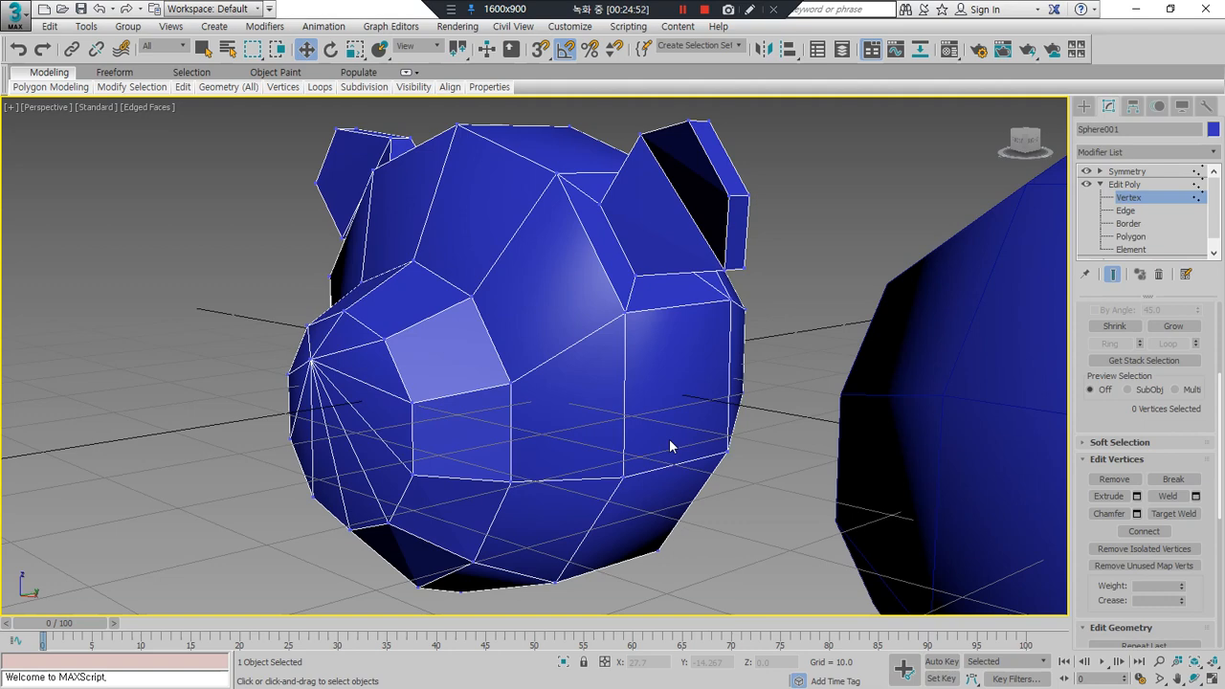
pyautogui.hotkey('alt', 'w')
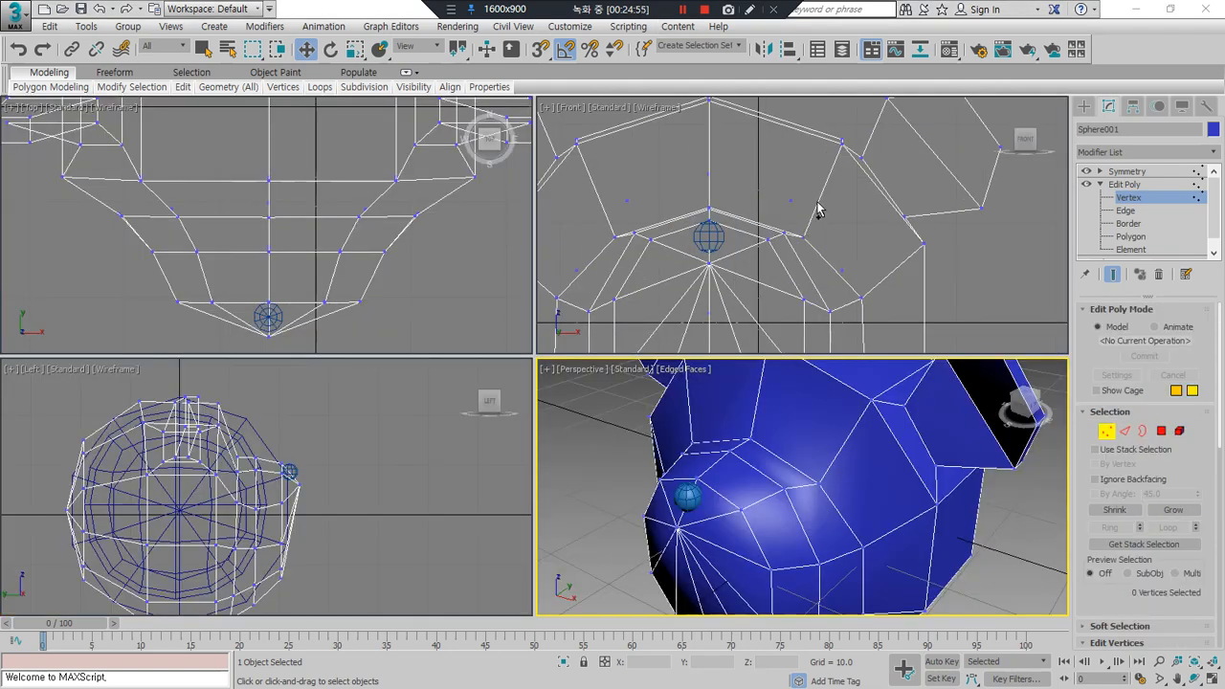
pyautogui.moveTo(745, 218)
pyautogui.mouseDown()
pyautogui.moveTo(834, 169)
pyautogui.moveTo(849, 270)
pyautogui.mouseUp()
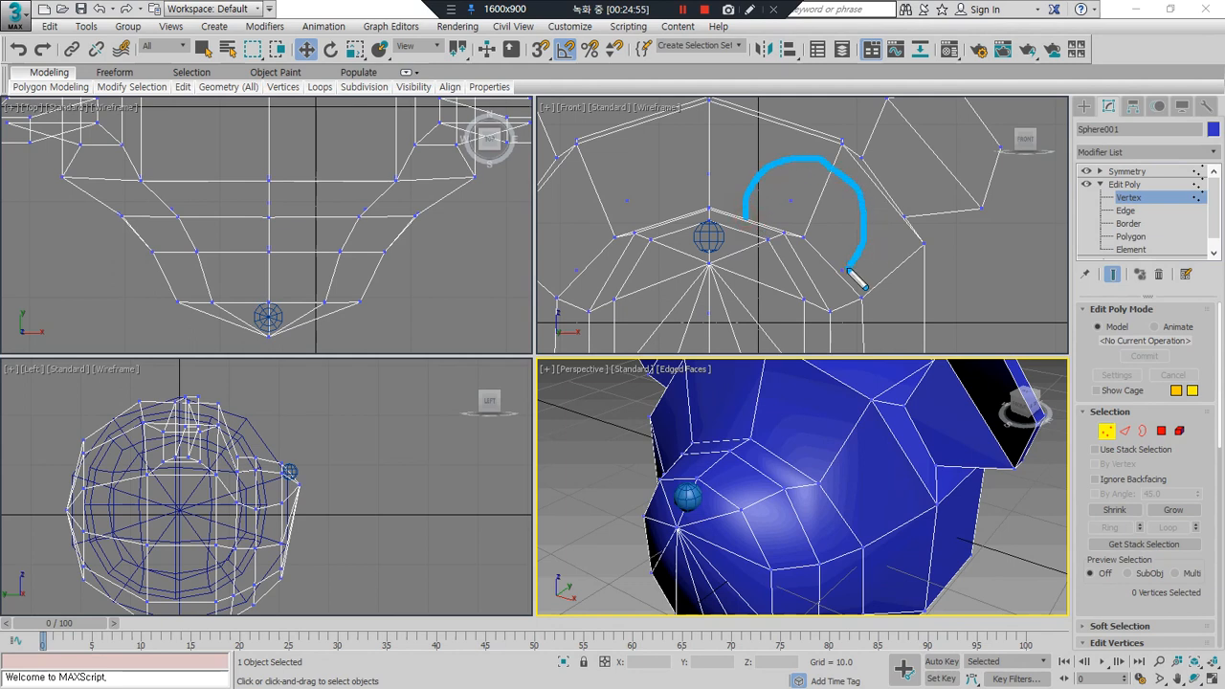
pyautogui.moveTo(662, 212)
pyautogui.mouseDown()
pyautogui.moveTo(560, 168)
pyautogui.moveTo(586, 273)
pyautogui.mouseUp()
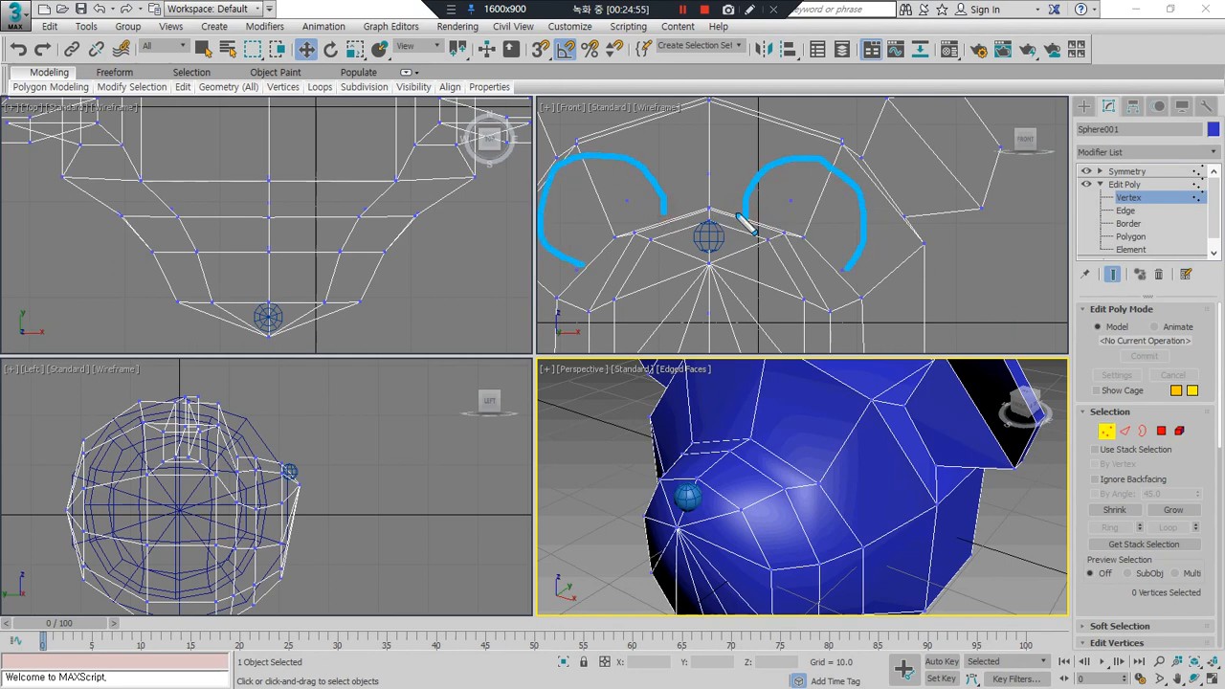
pyautogui.moveTo(758, 174)
pyautogui.mouseDown()
pyautogui.moveTo(837, 185)
pyautogui.moveTo(868, 231)
pyautogui.moveTo(843, 273)
pyautogui.mouseUp()
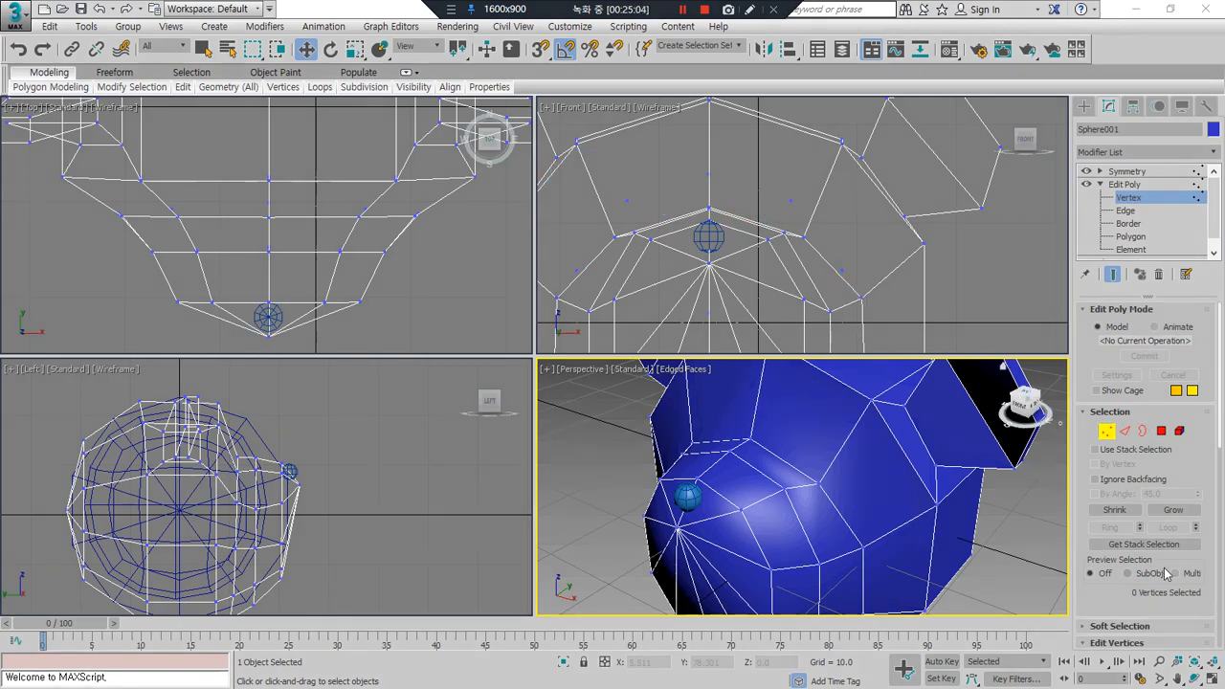
# Step: Cut the outline of an eye into the face just above the muzzle with the Cut tool
pyautogui.scroll(-5, 1165, 573)
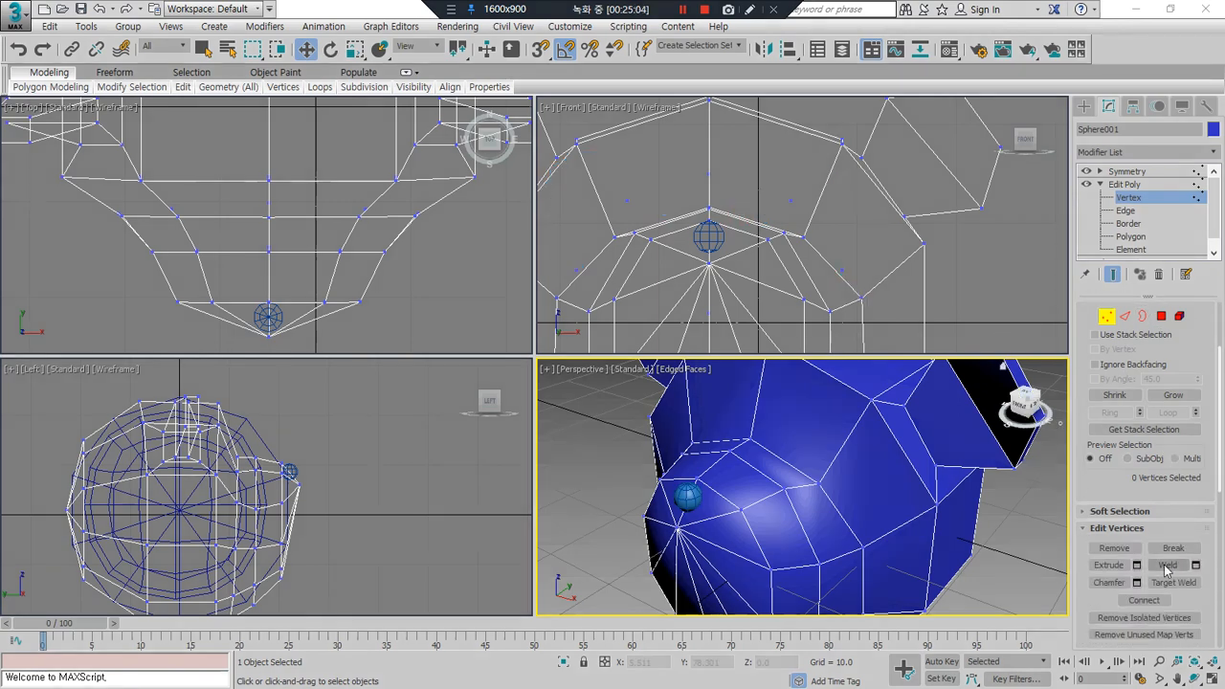
pyautogui.scroll(-3, 1182, 581)
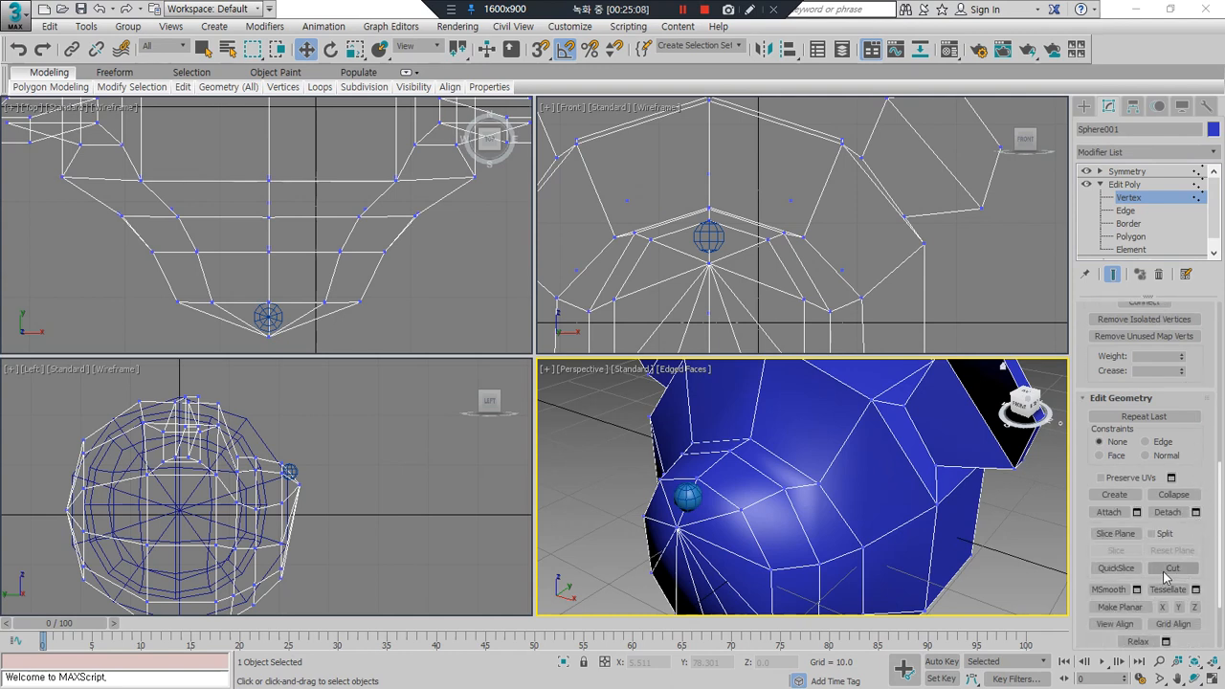
pyautogui.click(1167, 572)
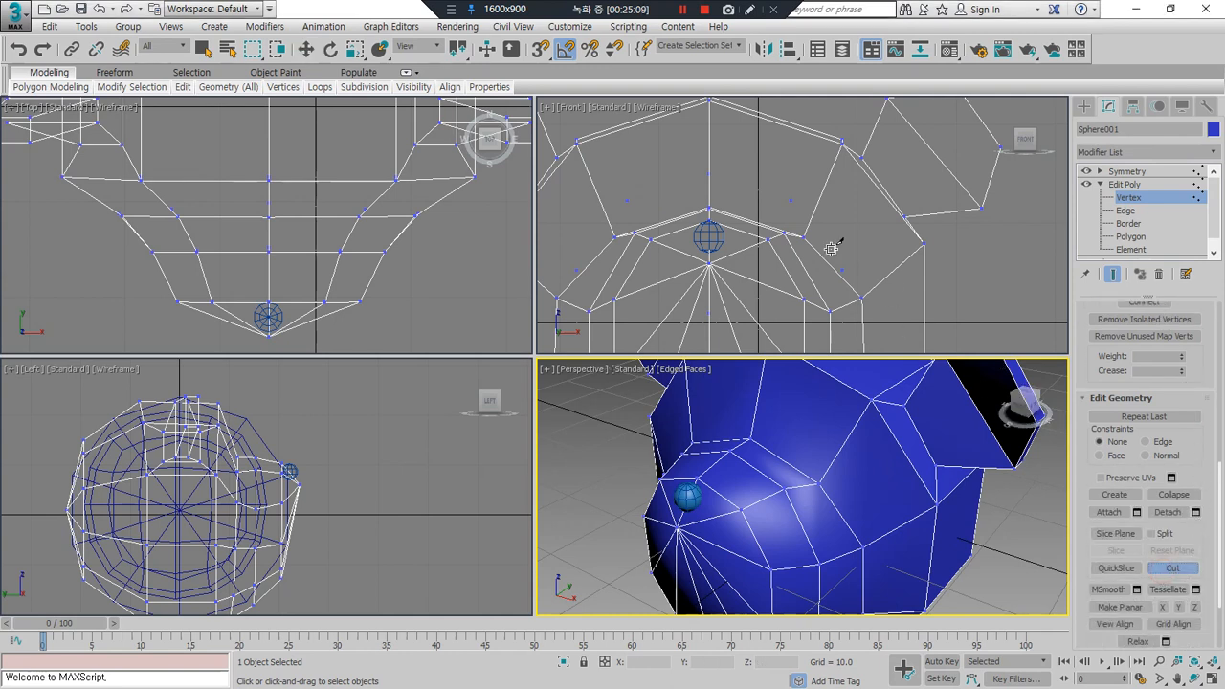
pyautogui.click(782, 461)
pyautogui.click(807, 423)
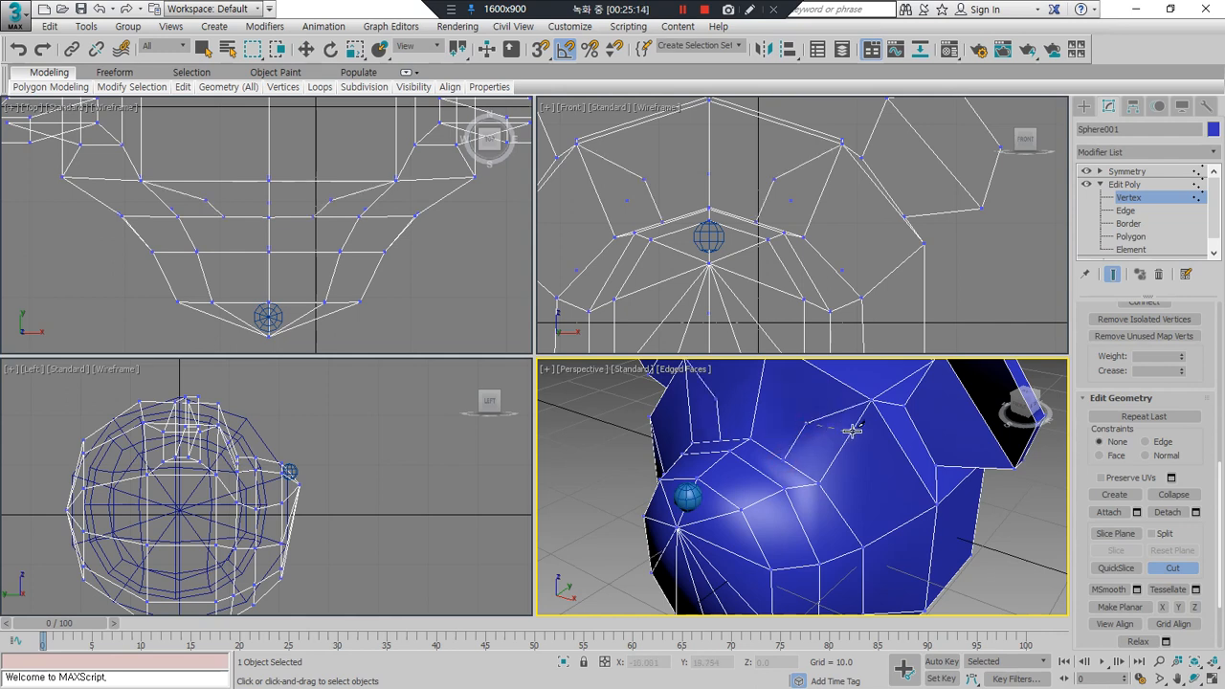
pyautogui.click(853, 428)
pyautogui.click(867, 475)
pyautogui.click(841, 516)
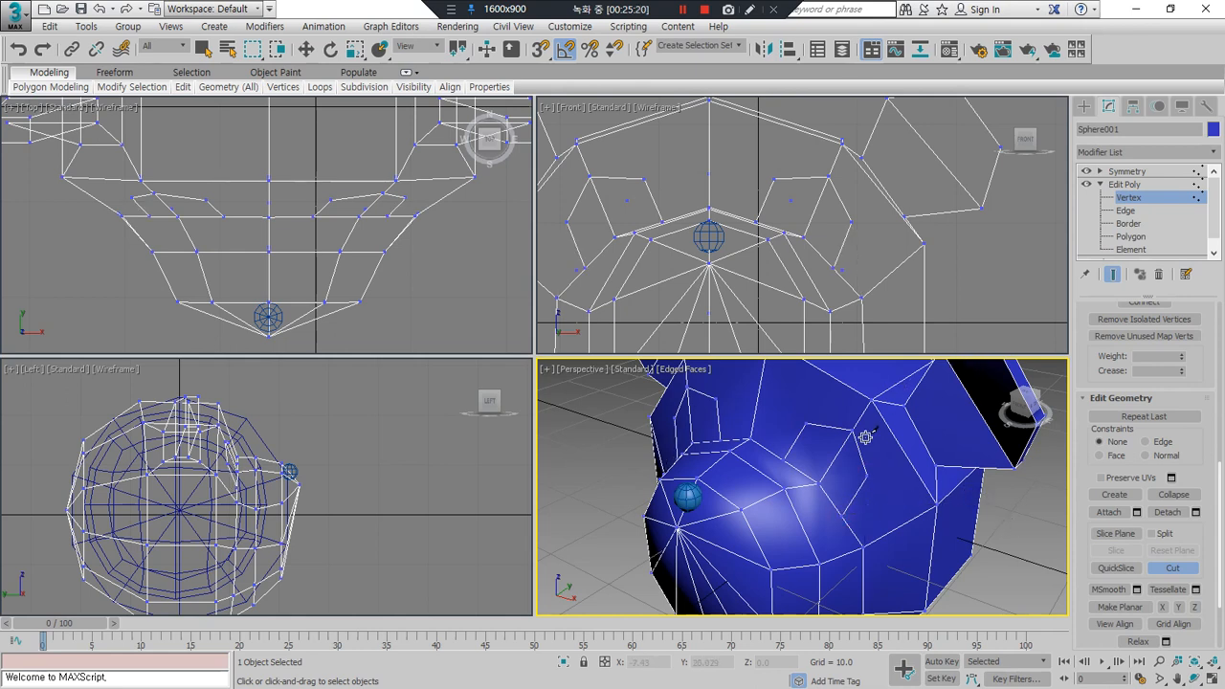
pyautogui.rightClick(987, 507)
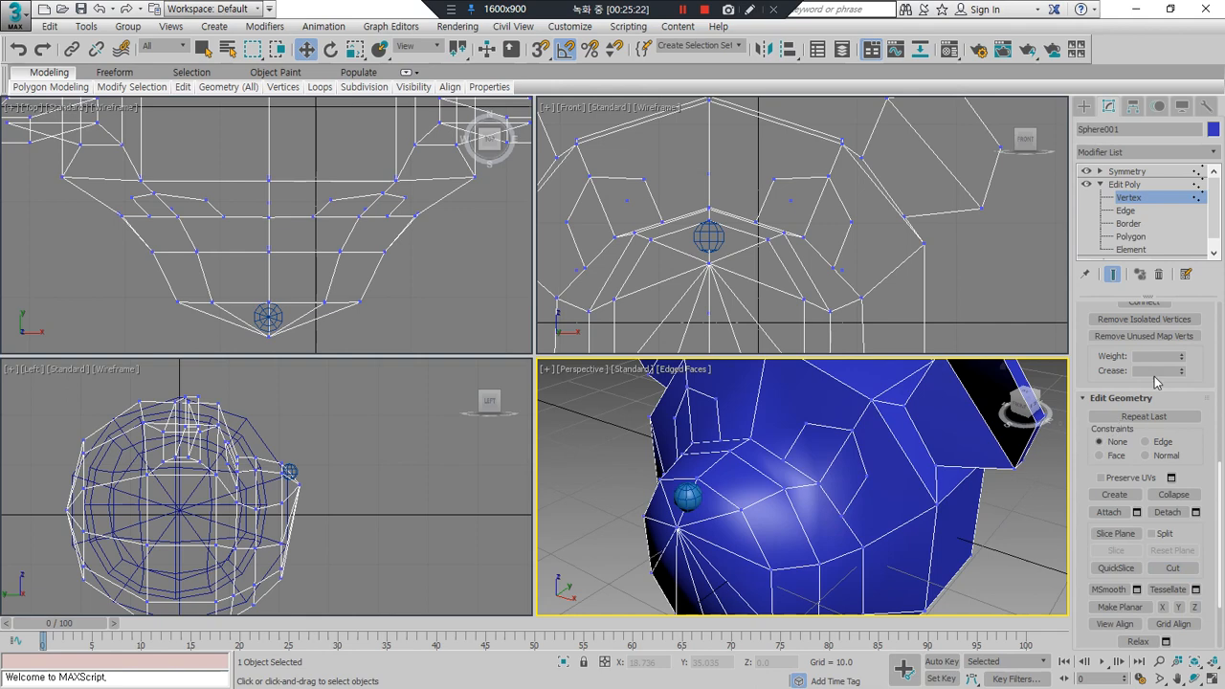
# Step: Remove the edge running through the inside of the eye outline
pyautogui.click(1124, 210)
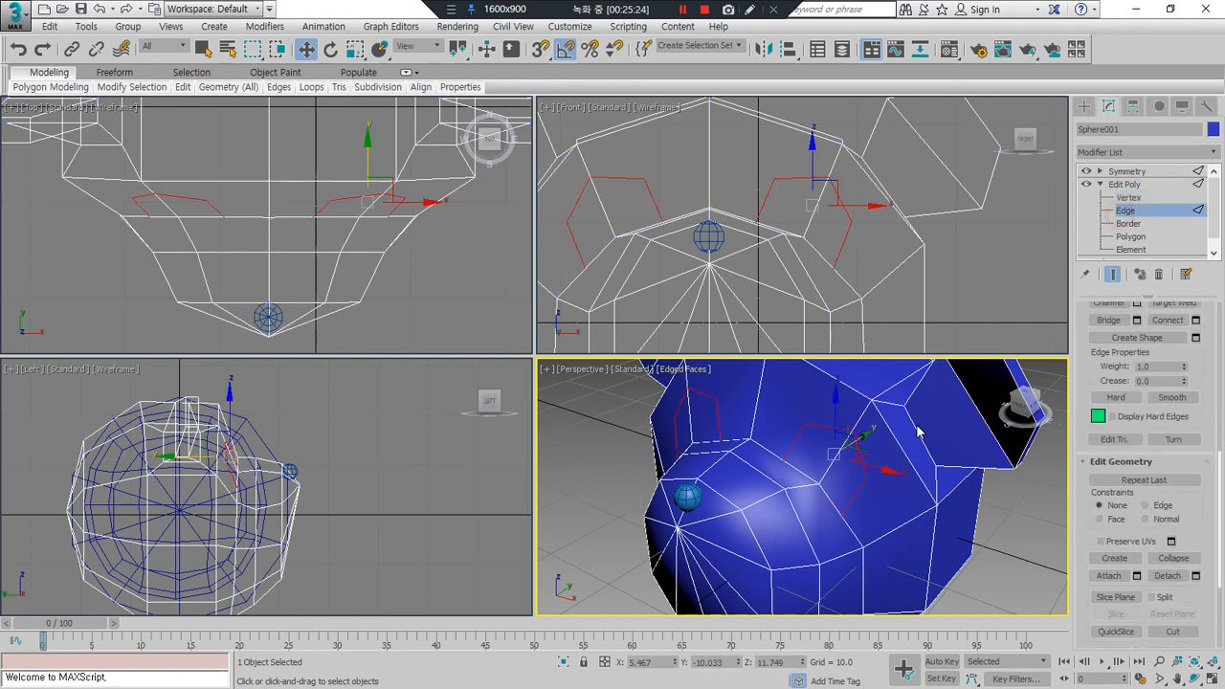
pyautogui.click(976, 580)
pyautogui.click(831, 463)
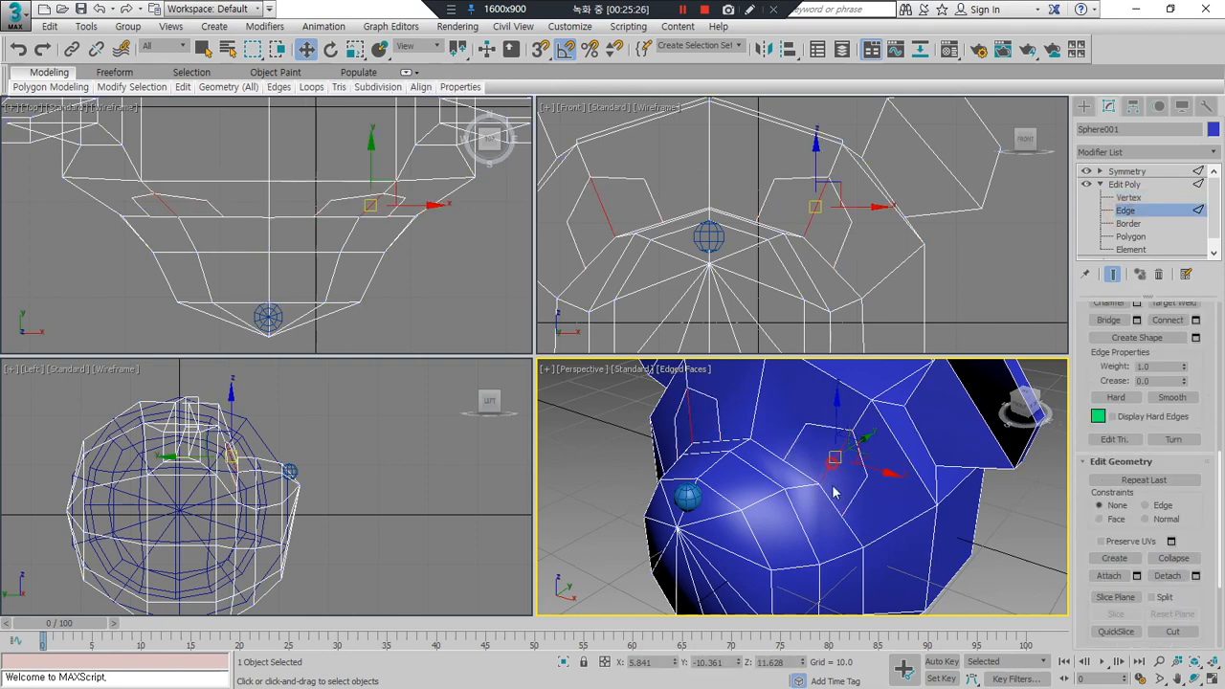
pyautogui.press('BackSpace')
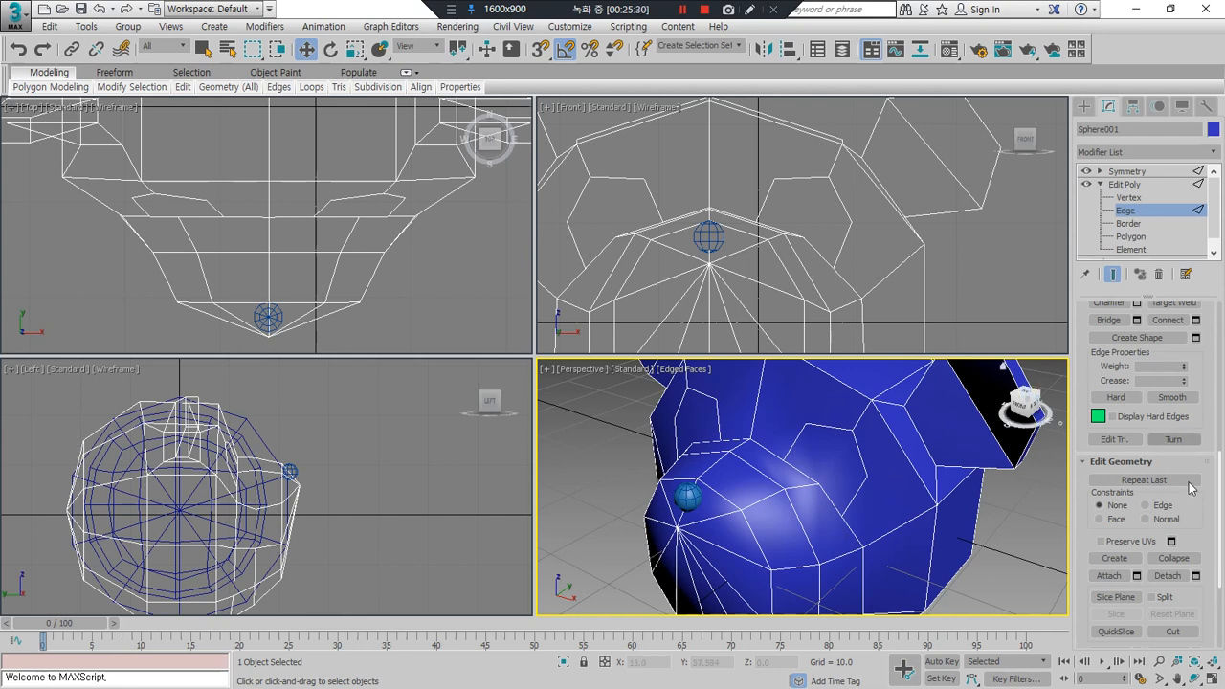
# Step: Select the eye polygon and inset it to form a smaller polygon within the eye outline
pyautogui.press('4')
pyautogui.click(842, 463)
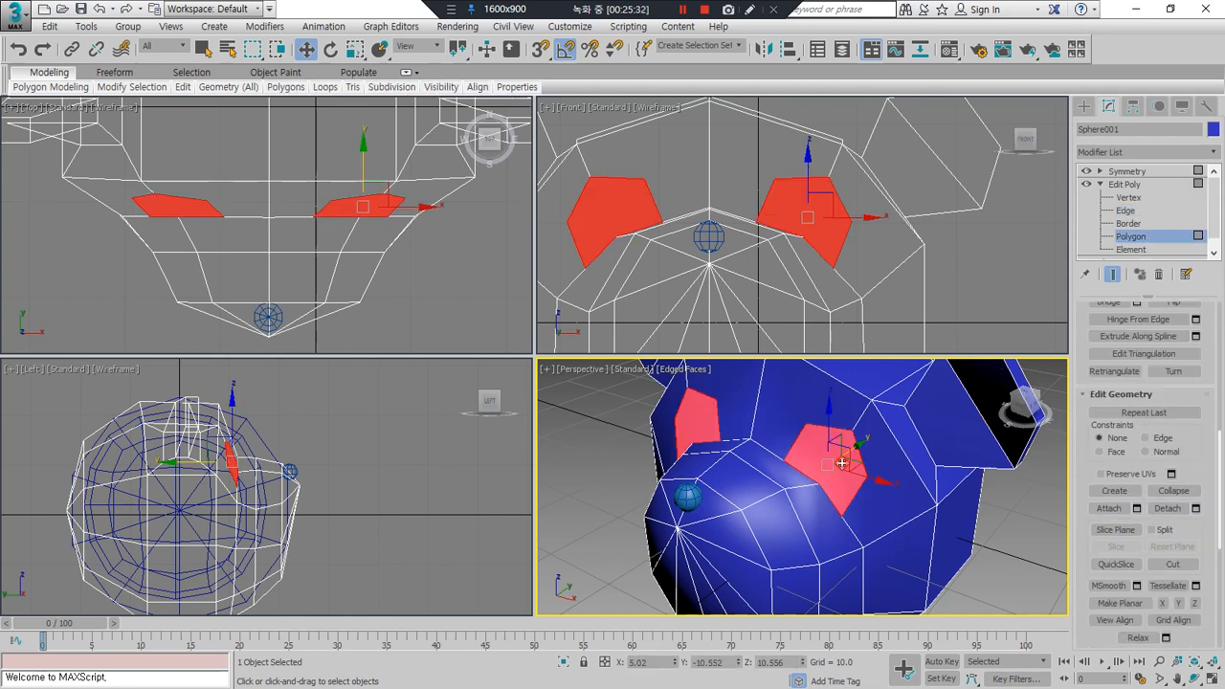
pyautogui.scroll(1, 1195, 421)
pyautogui.scroll(3, 1195, 421)
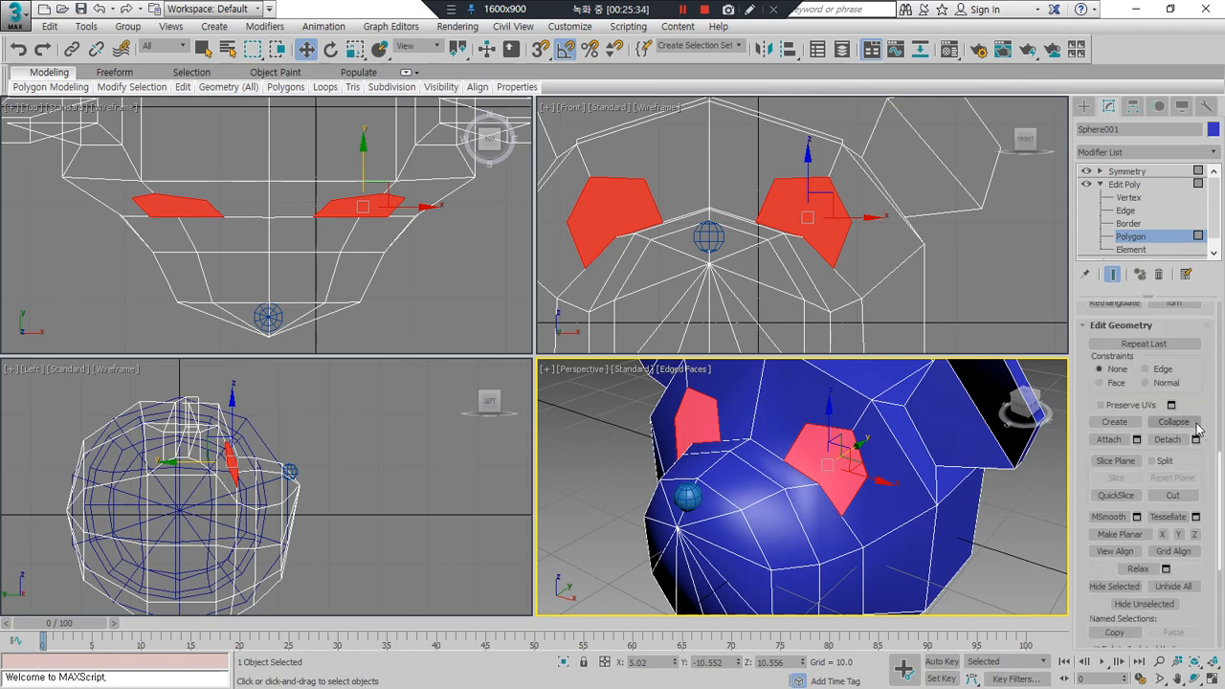
pyautogui.click(1168, 445)
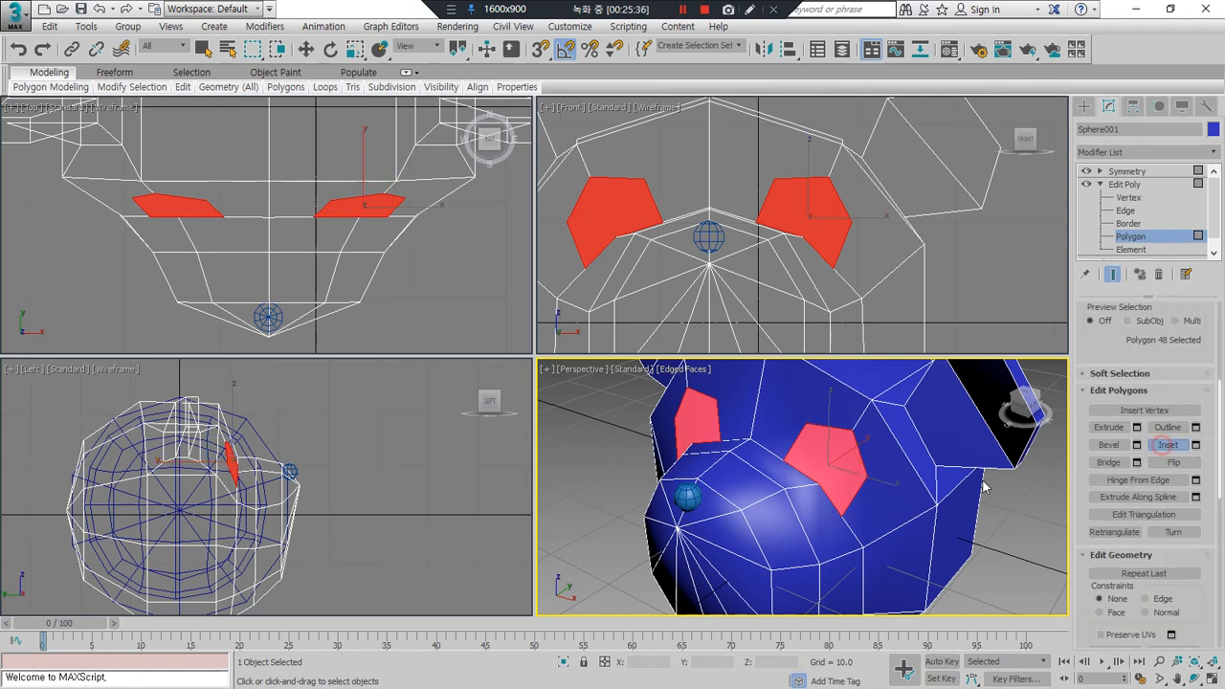
pyautogui.moveTo(840, 446); pyautogui.dragTo(839, 449)
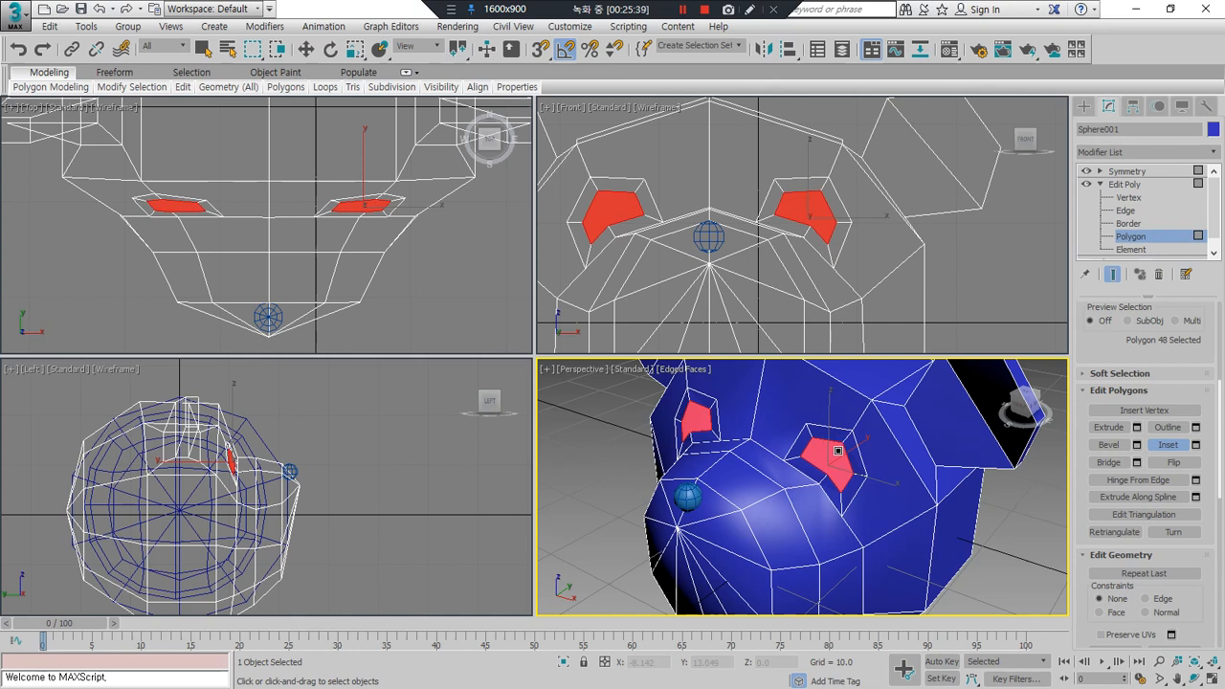
# Step: Push the inset eye polygon into the head to about Y -9.4 in the Top view and lower it slightly in the Front view
pyautogui.rightClick(342, 181)
pyautogui.press('w')
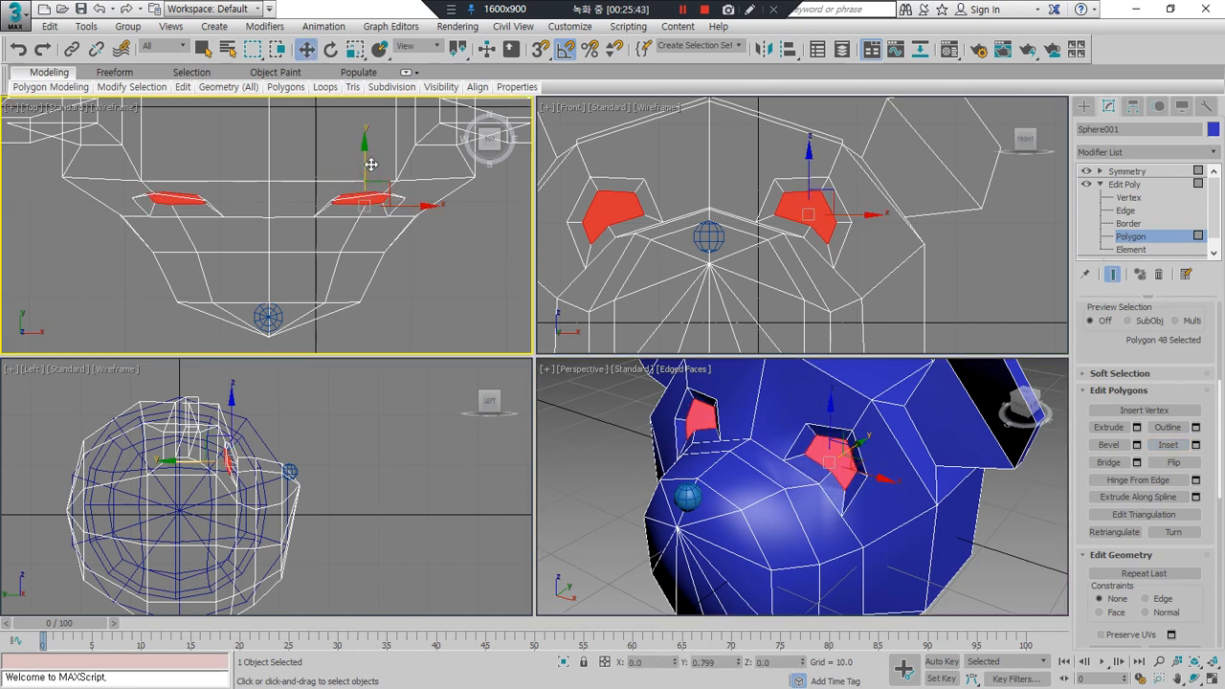
pyautogui.rightClick(770, 206)
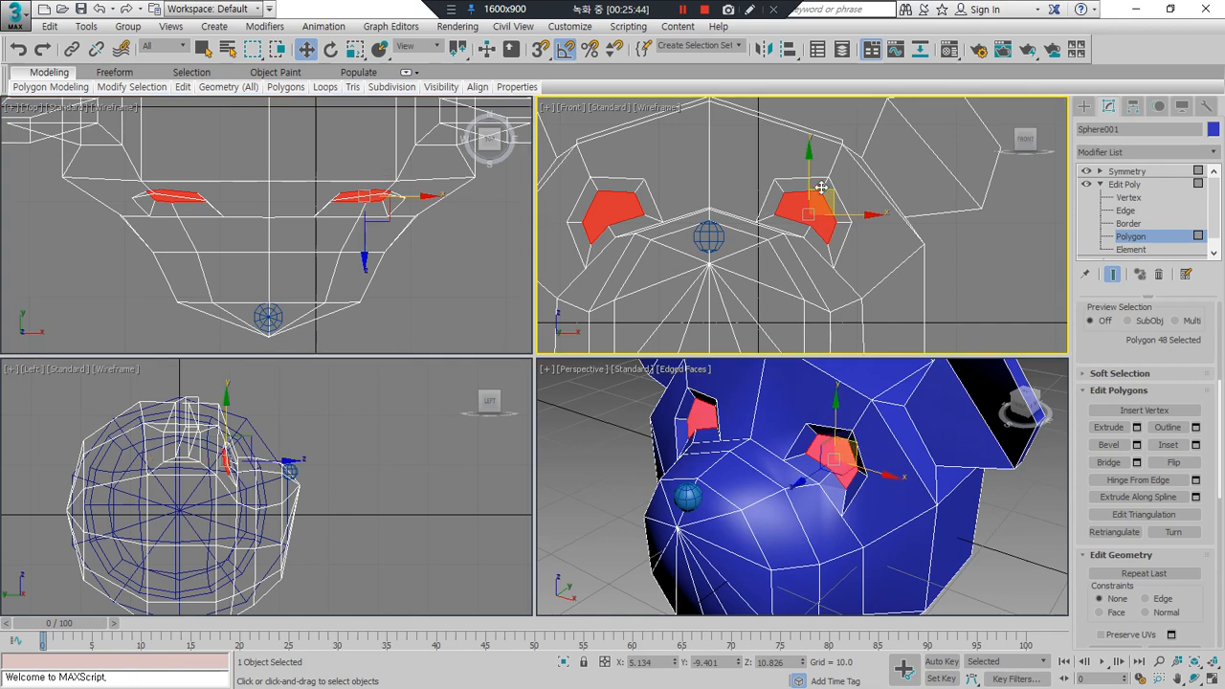
pyautogui.moveTo(828, 191); pyautogui.dragTo(824, 205)
pyautogui.click(971, 560)
pyautogui.keyDown('alt'); pyautogui.moveTo(812, 493); pyautogui.dragTo(800, 447, button='middle'); pyautogui.keyUp('alt')
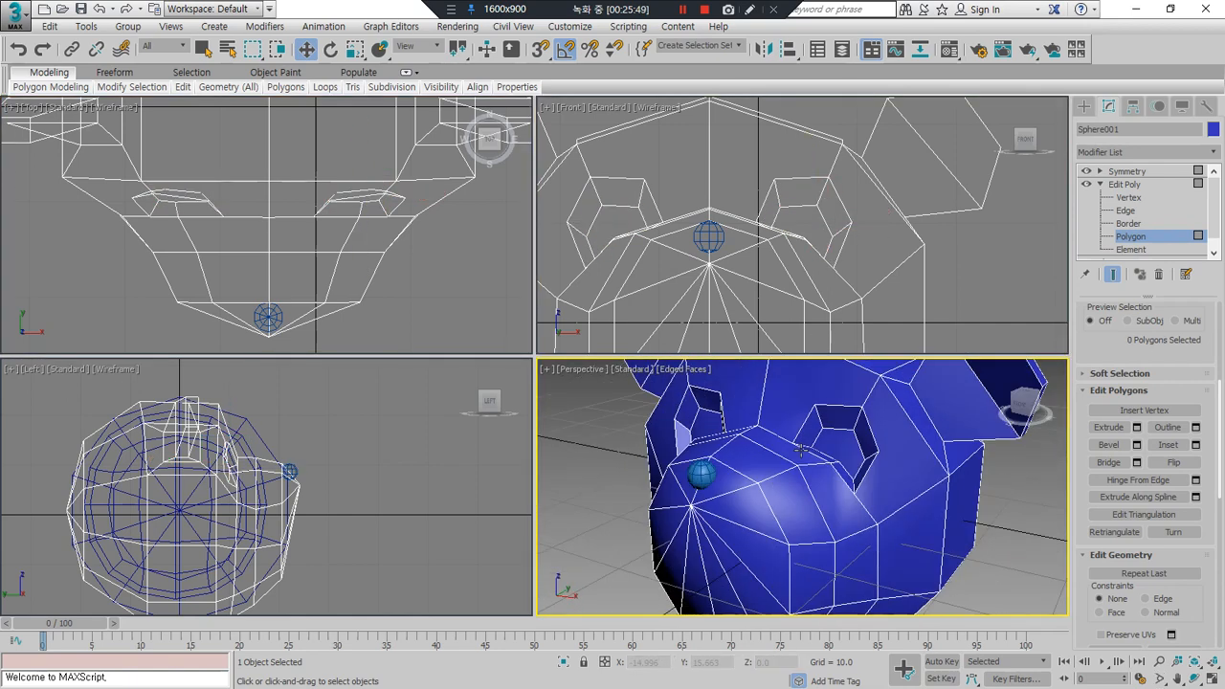
# Step: Add a TurboSmooth modifier above Symmetry on the bear head
pyautogui.click(1129, 171)
pyautogui.click(1172, 155)
pyautogui.click(1173, 154)
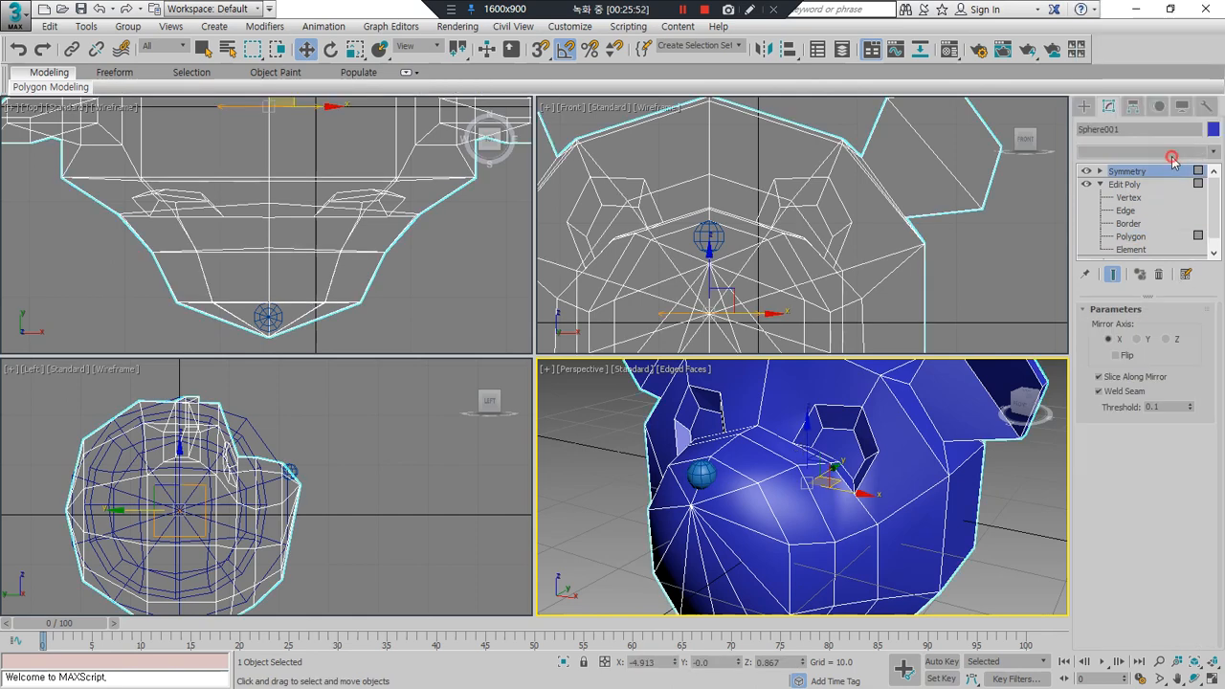
pyautogui.click(1173, 154)
pyautogui.press('t')
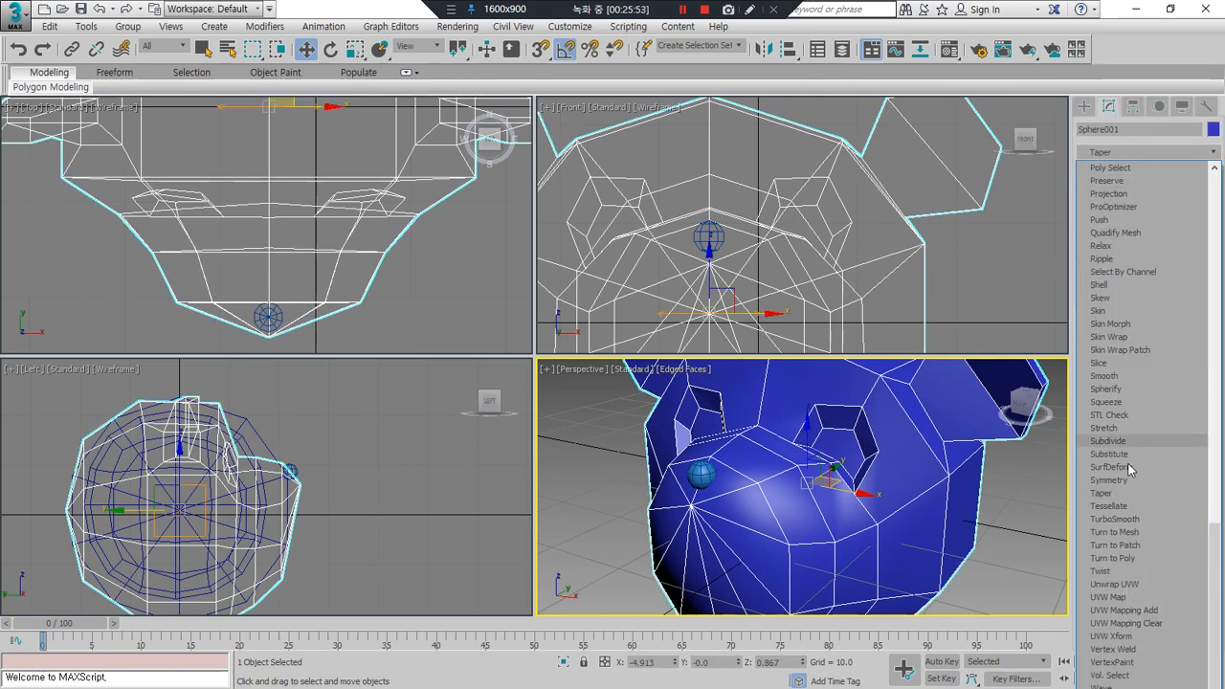
pyautogui.click(1156, 522)
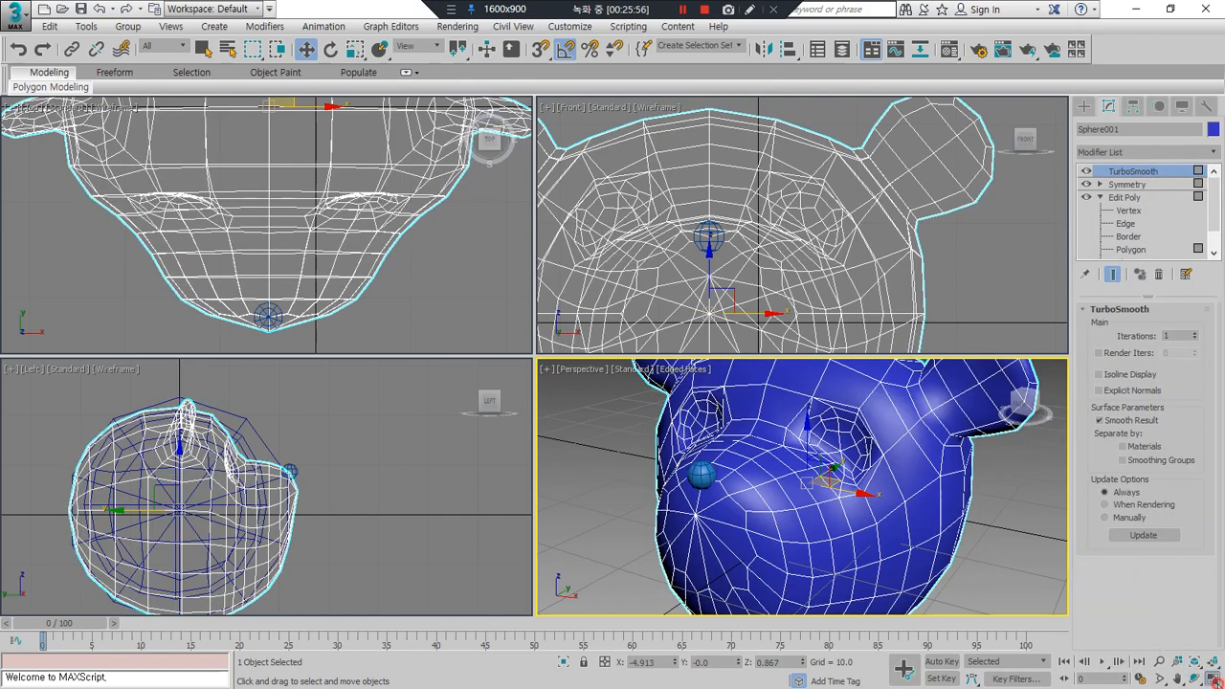
# Step: Examine the smoothed head's eyes, ears and muzzle from several angles in an enlarged Perspective view, along with the plain sphere beside it
pyautogui.click(1213, 680)
pyautogui.click(1212, 663)
pyautogui.click(1194, 679)
pyautogui.moveTo(677, 375); pyautogui.dragTo(740, 389)
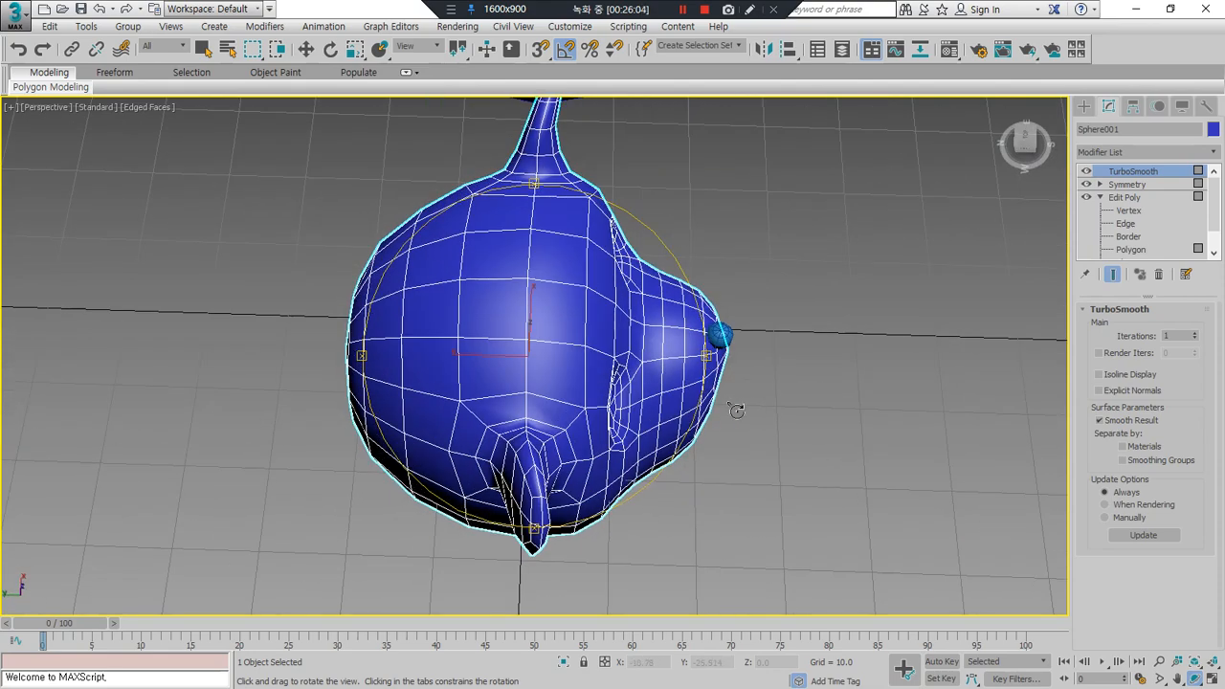
pyautogui.moveTo(589, 401); pyautogui.dragTo(497, 361)
pyautogui.moveTo(500, 479)
pyautogui.mouseDown()
pyautogui.moveTo(696, 431)
pyautogui.moveTo(650, 520)
pyautogui.mouseUp()
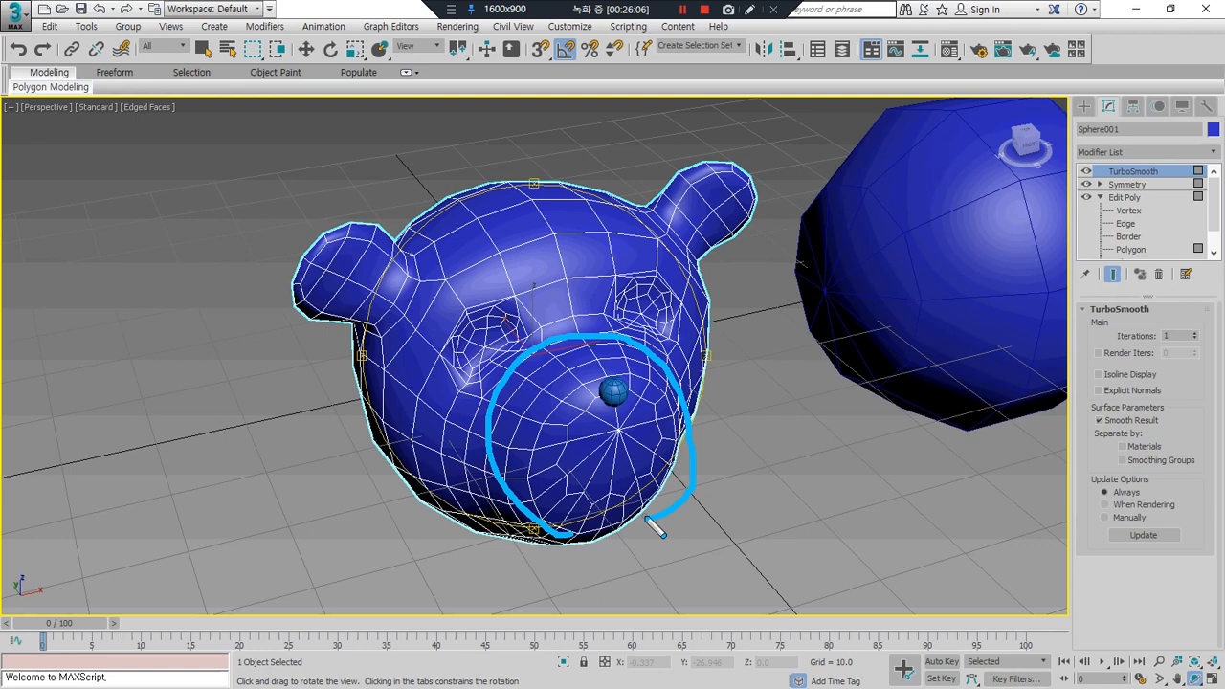
pyautogui.moveTo(620, 417)
pyautogui.mouseDown()
pyautogui.moveTo(595, 336)
pyautogui.moveTo(635, 423)
pyautogui.mouseUp()
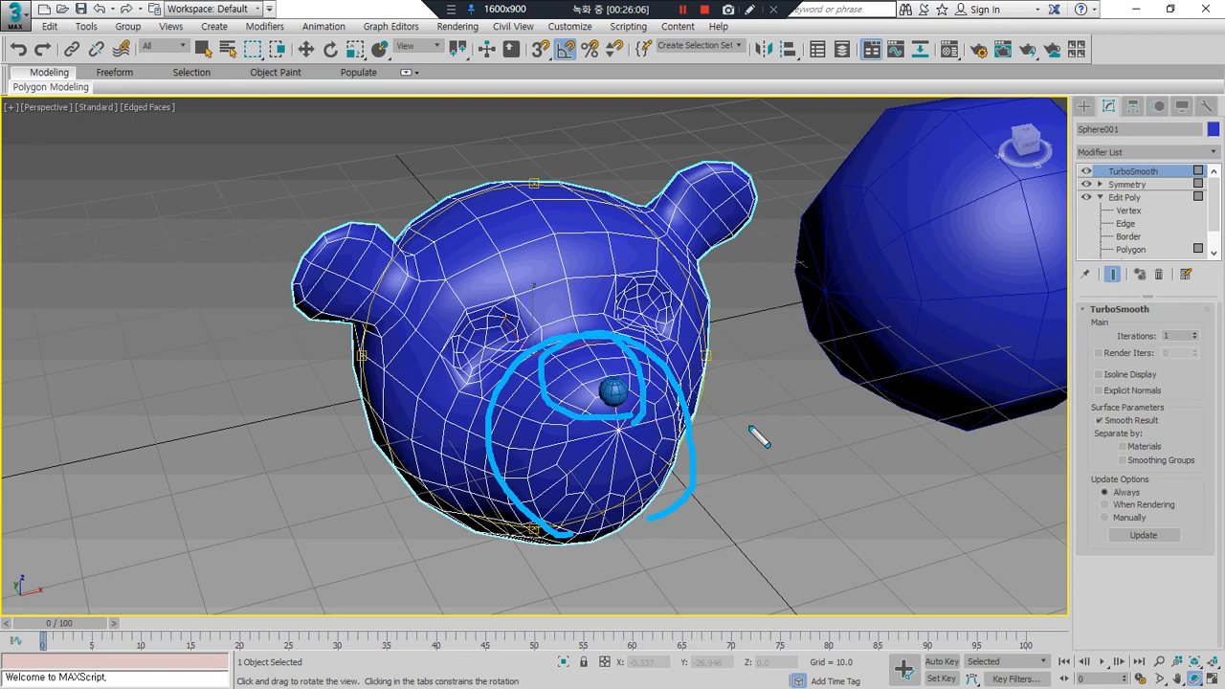
pyautogui.press('Escape')
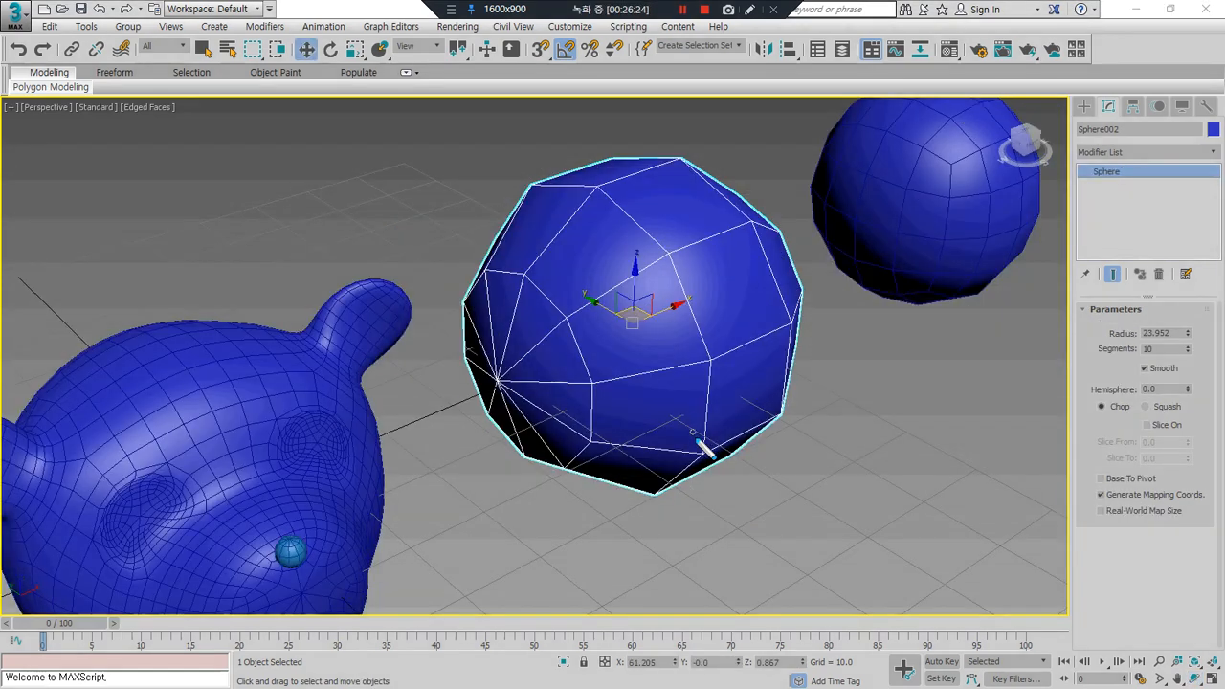
pyautogui.moveTo(606, 506)
pyautogui.mouseDown()
pyautogui.moveTo(431, 208)
pyautogui.moveTo(855, 348)
pyautogui.moveTo(506, 558)
pyautogui.mouseUp()
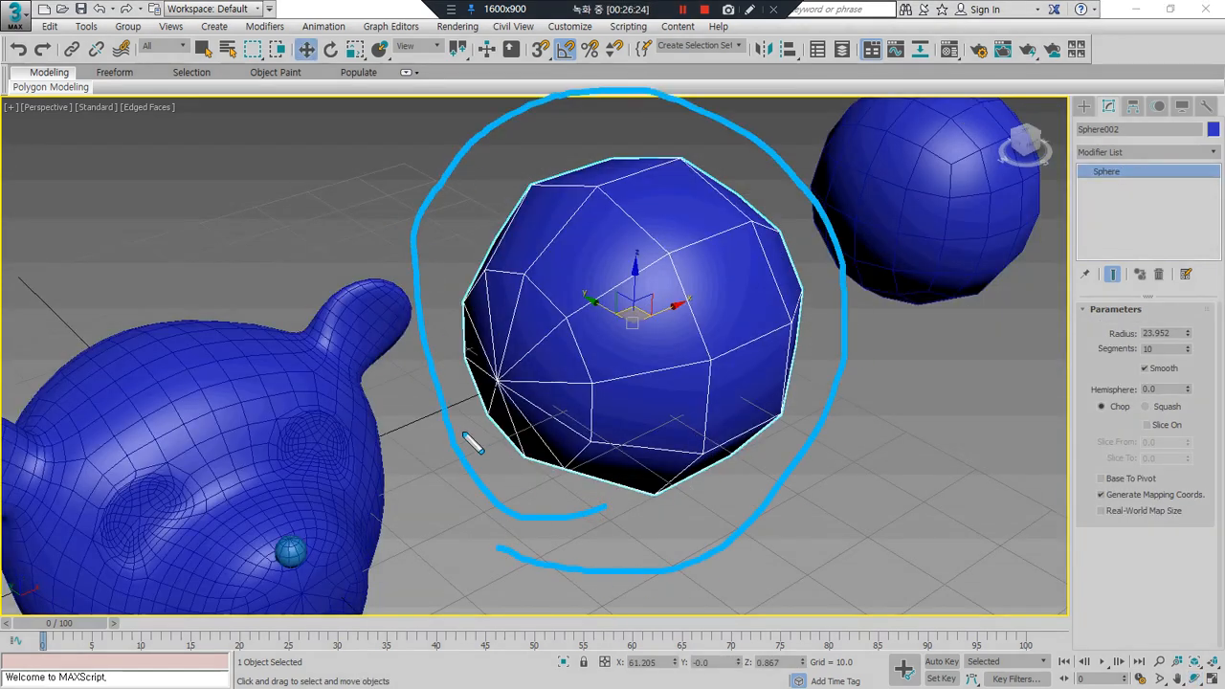
pyautogui.press('Escape')
# Step: Delete the bear head and its small nose sphere
pyautogui.click(432, 442)
pyautogui.click(268, 410)
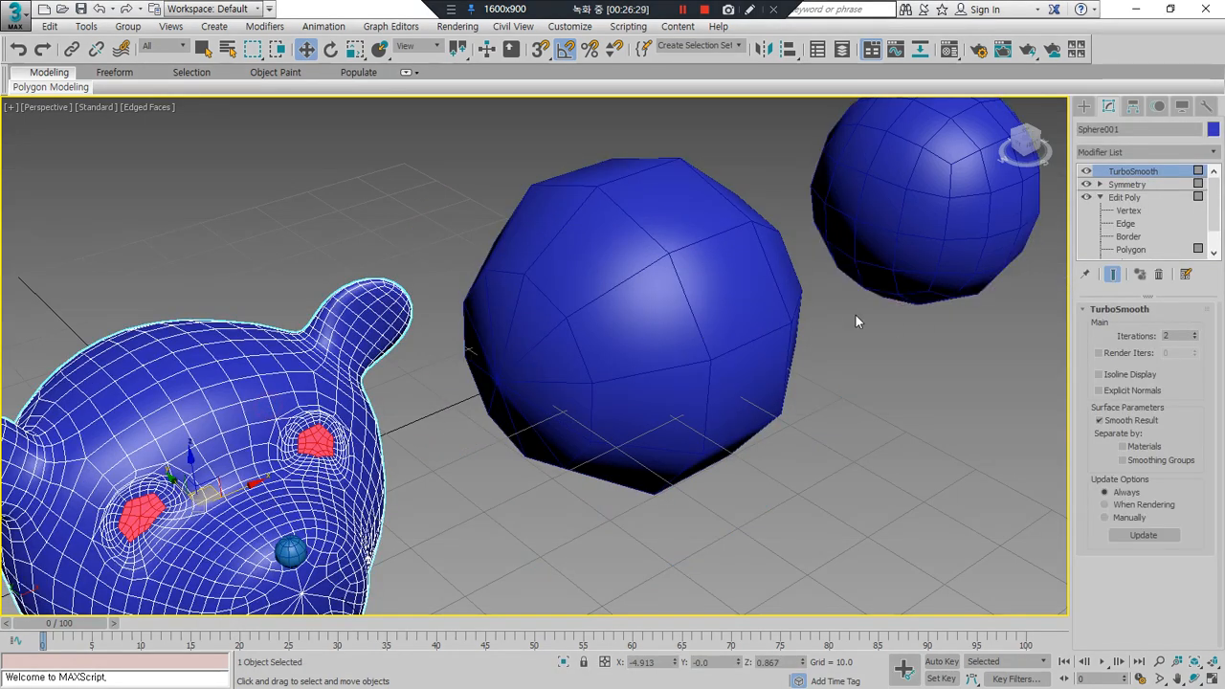
pyautogui.press('Delete')
pyautogui.click(290, 552)
pyautogui.press('Delete')
# Step: Select the 10-segment sphere and change its object color to light lavender
pyautogui.click(785, 287)
pyautogui.moveTo(750, 284); pyautogui.dragTo(691, 287, button='middle')
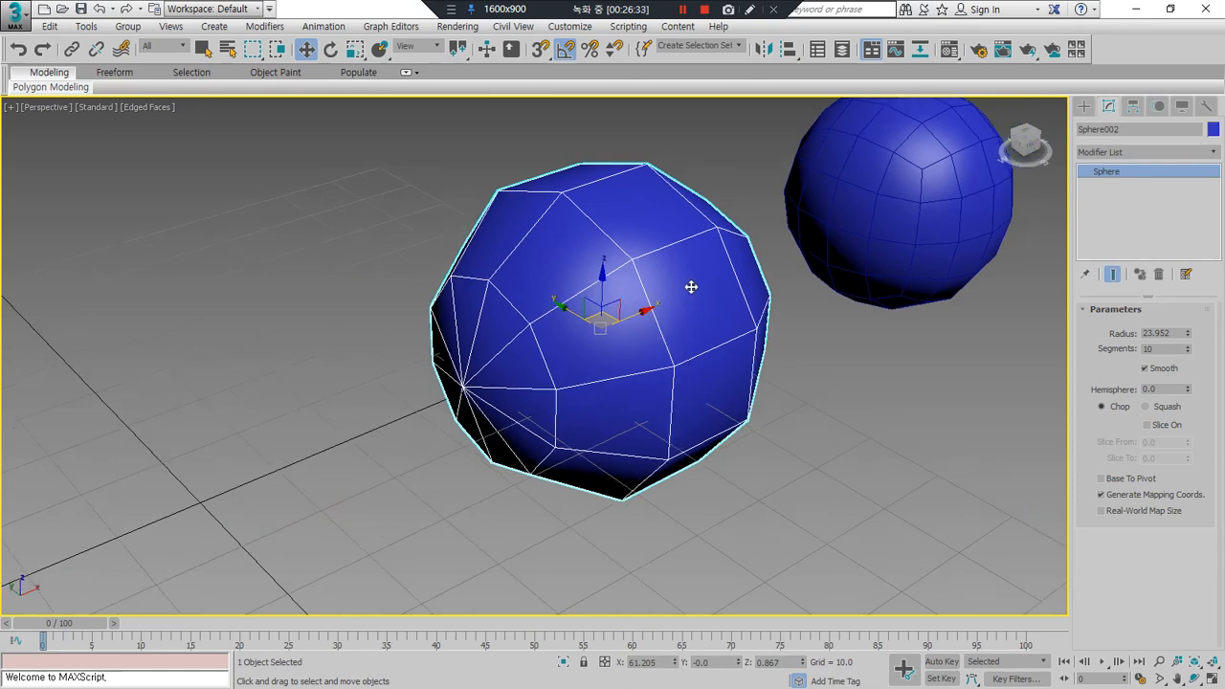
pyautogui.scroll(2, 691, 287)
pyautogui.click(1213, 130)
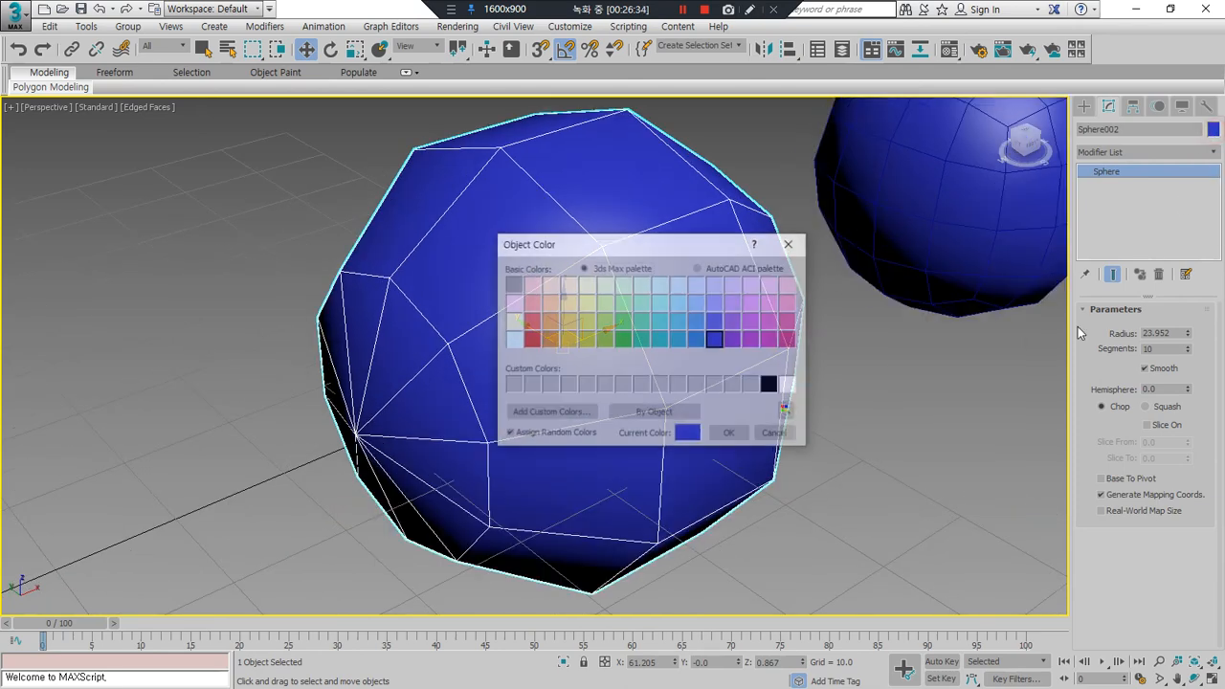
pyautogui.click(720, 284)
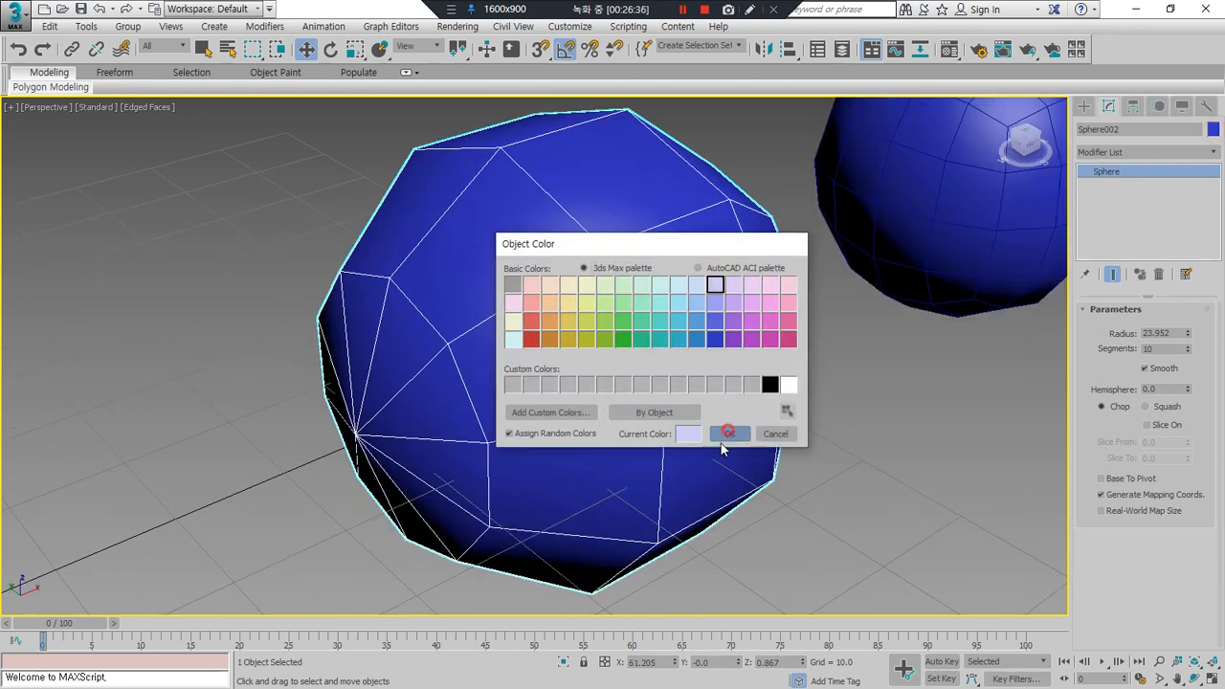
pyautogui.click(729, 434)
# Step: Add an Edit Poly modifier to the lavender sphere and enable vertex editing with all four viewports shown
pyautogui.click(1144, 150)
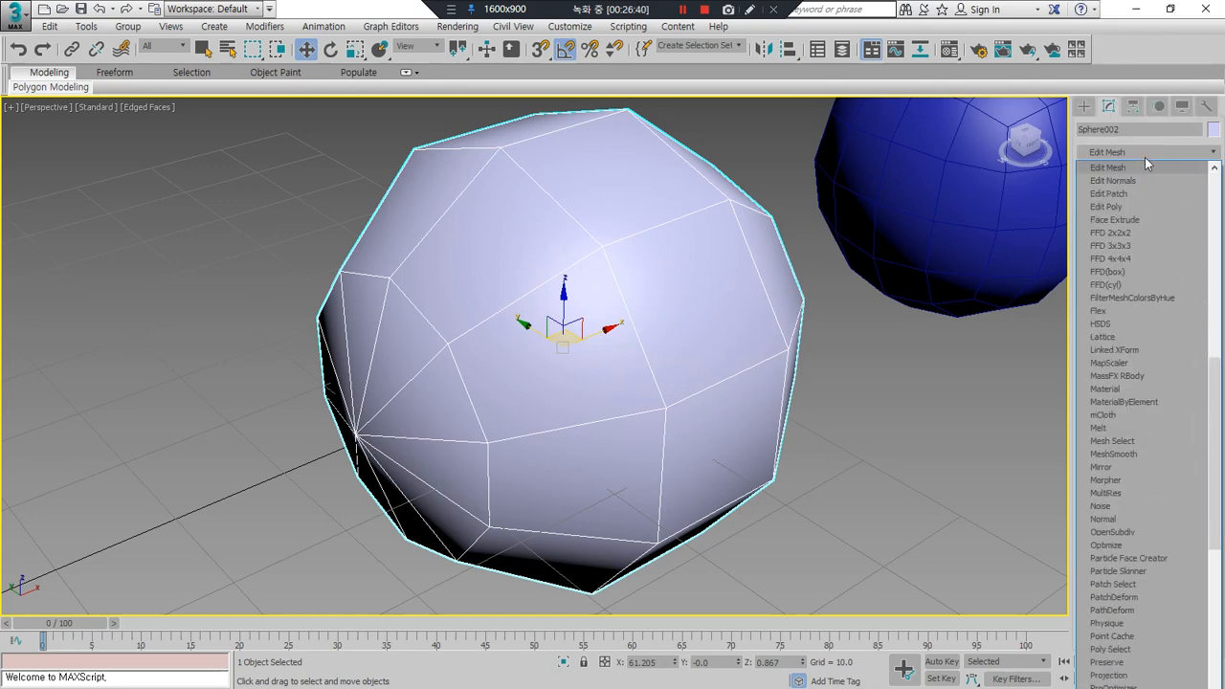
pyautogui.click(1131, 205)
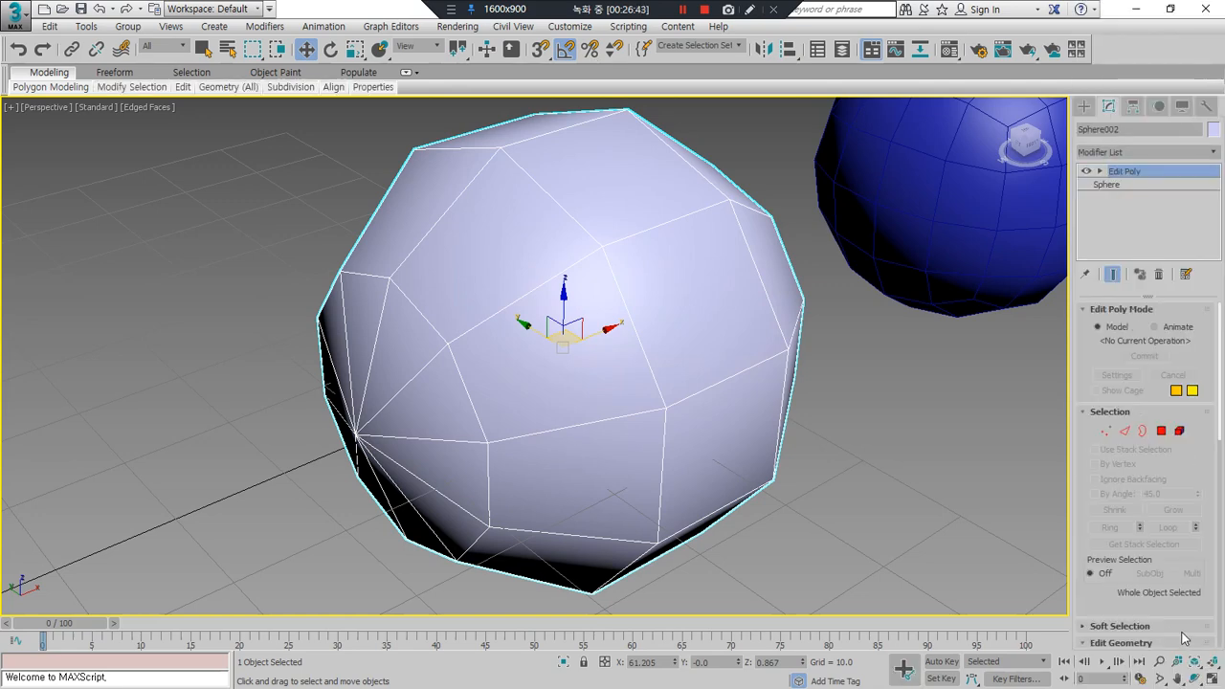
pyautogui.click(1213, 677)
pyautogui.click(1212, 661)
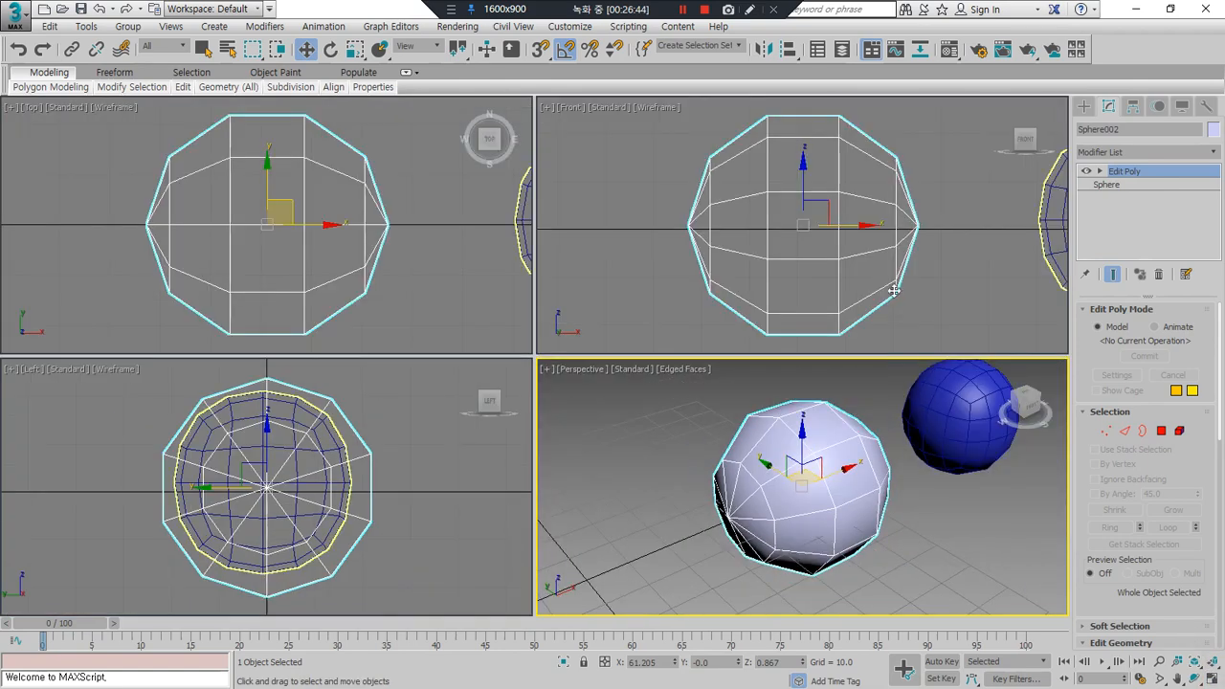
pyautogui.scroll(2, 329, 490)
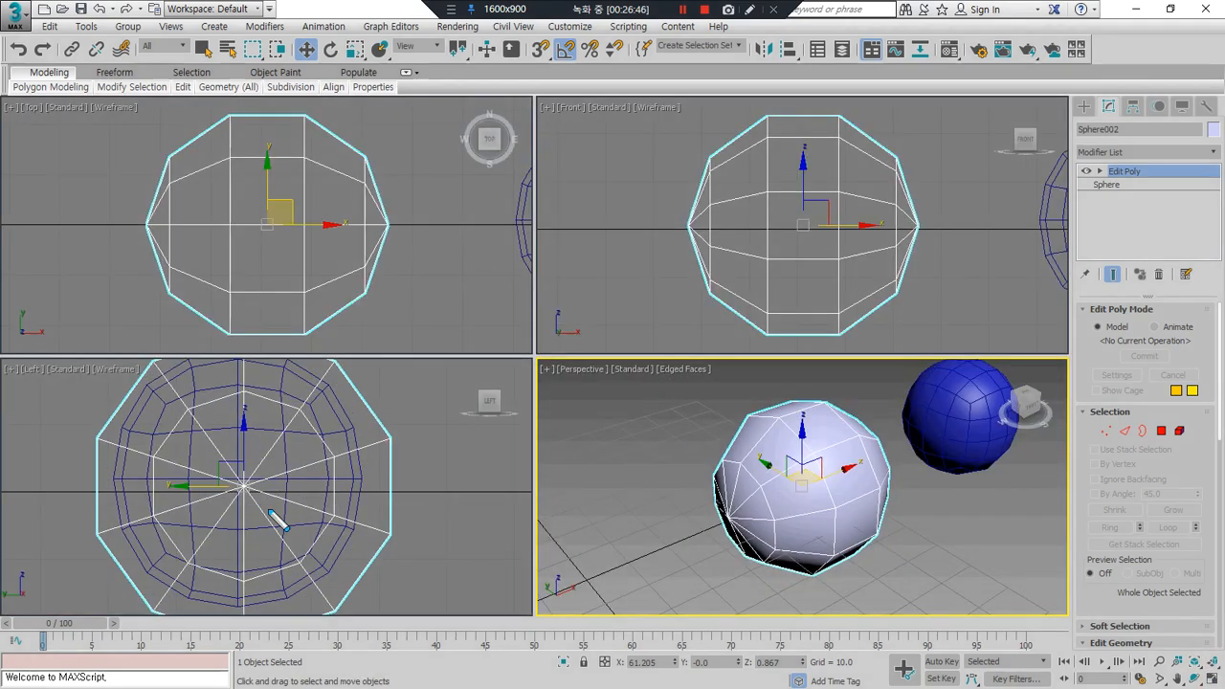
pyautogui.moveTo(226, 453); pyautogui.dragTo(261, 505)
pyautogui.moveTo(662, 167); pyautogui.dragTo(653, 191)
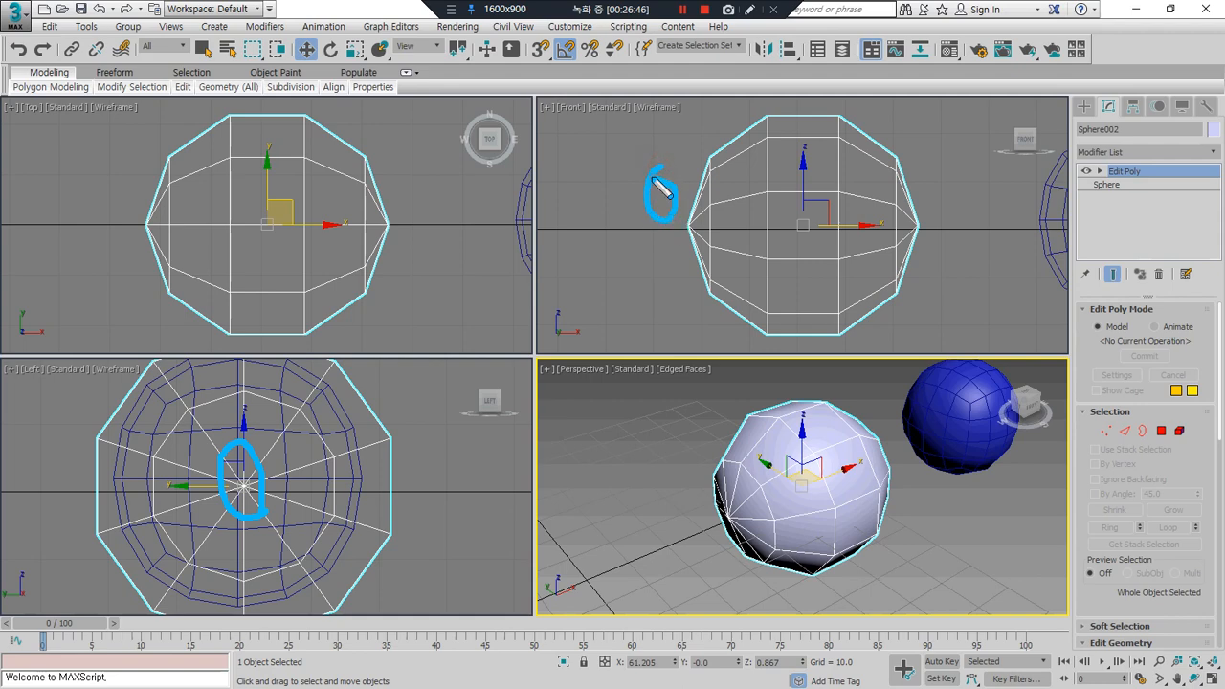
pyautogui.moveTo(955, 204); pyautogui.dragTo(944, 205)
pyautogui.click(1106, 431)
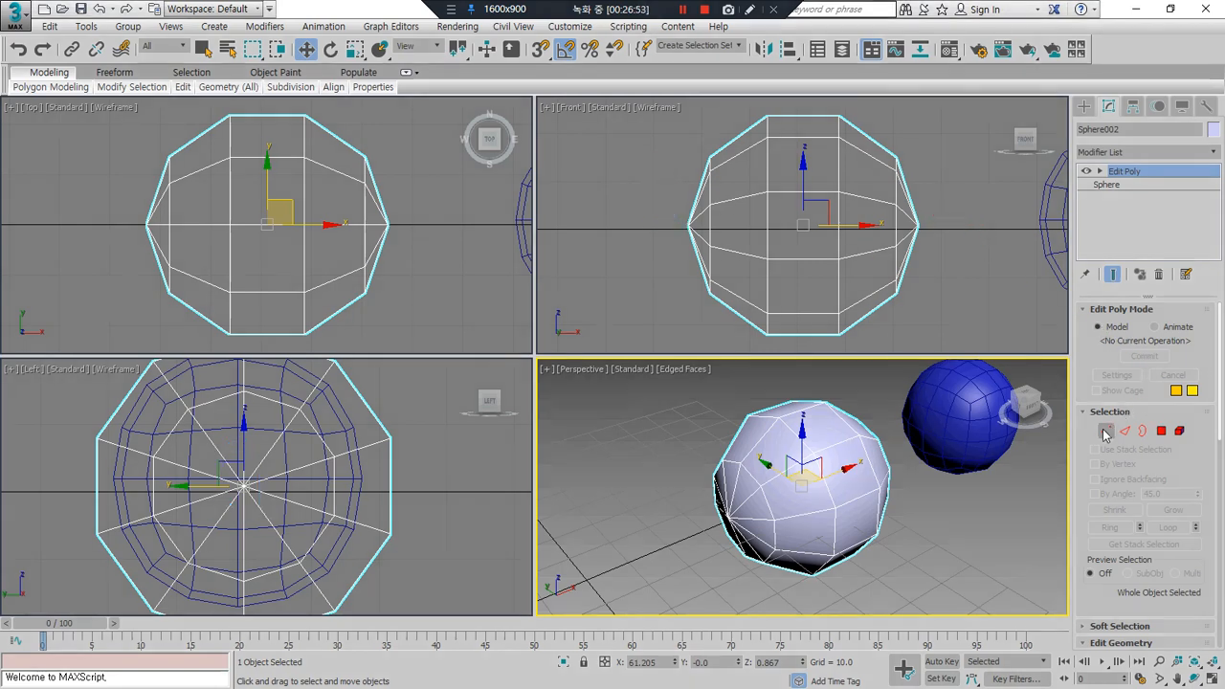
pyautogui.scroll(-3, 364, 440)
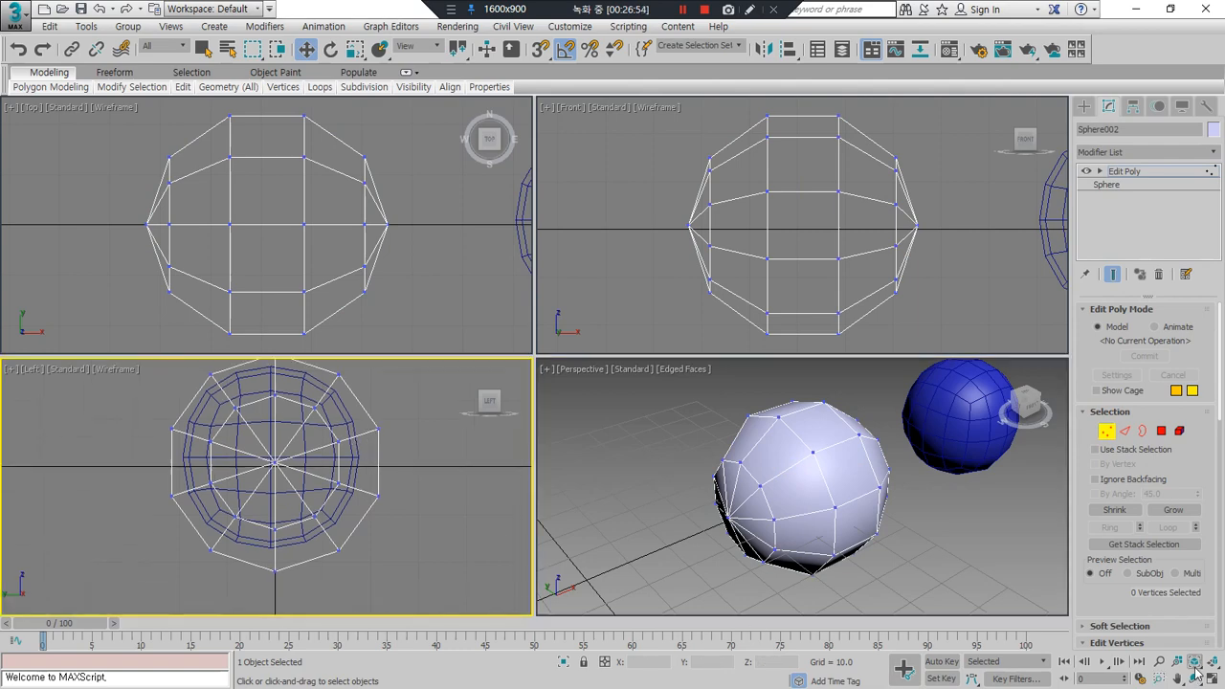
pyautogui.hotkey('alt', 'w')
pyautogui.moveTo(505, 355); pyautogui.dragTo(454, 359, button='middle')
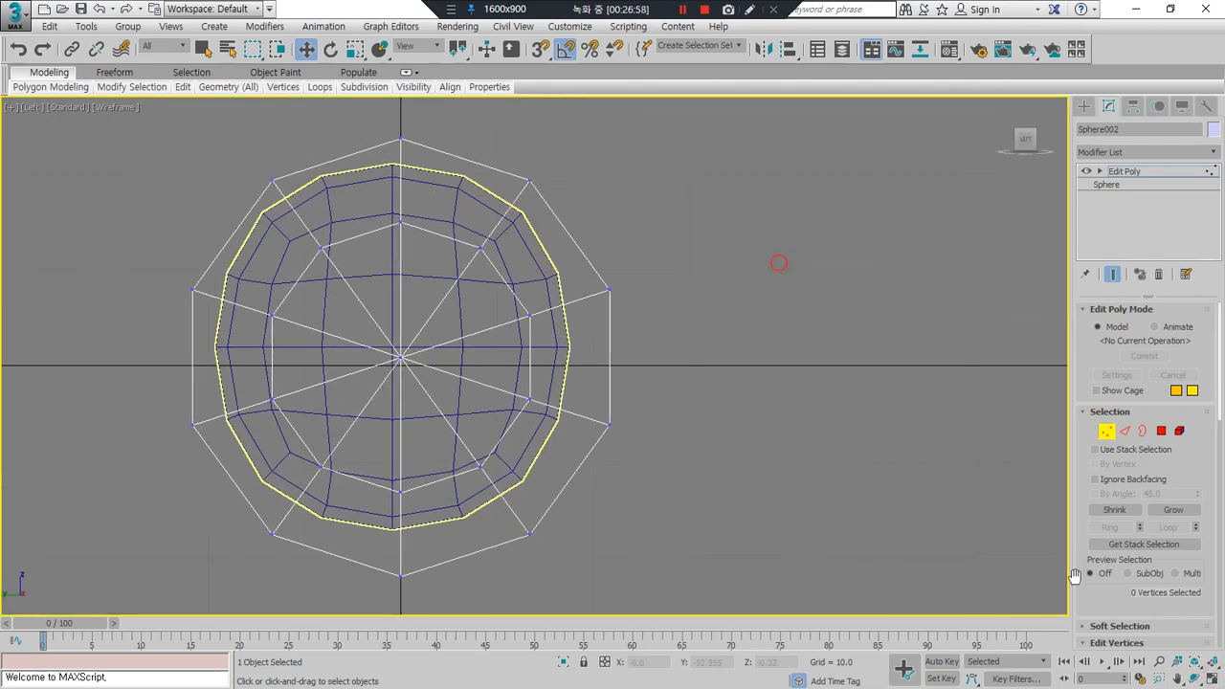
pyautogui.click(1212, 664)
pyautogui.click(1216, 664)
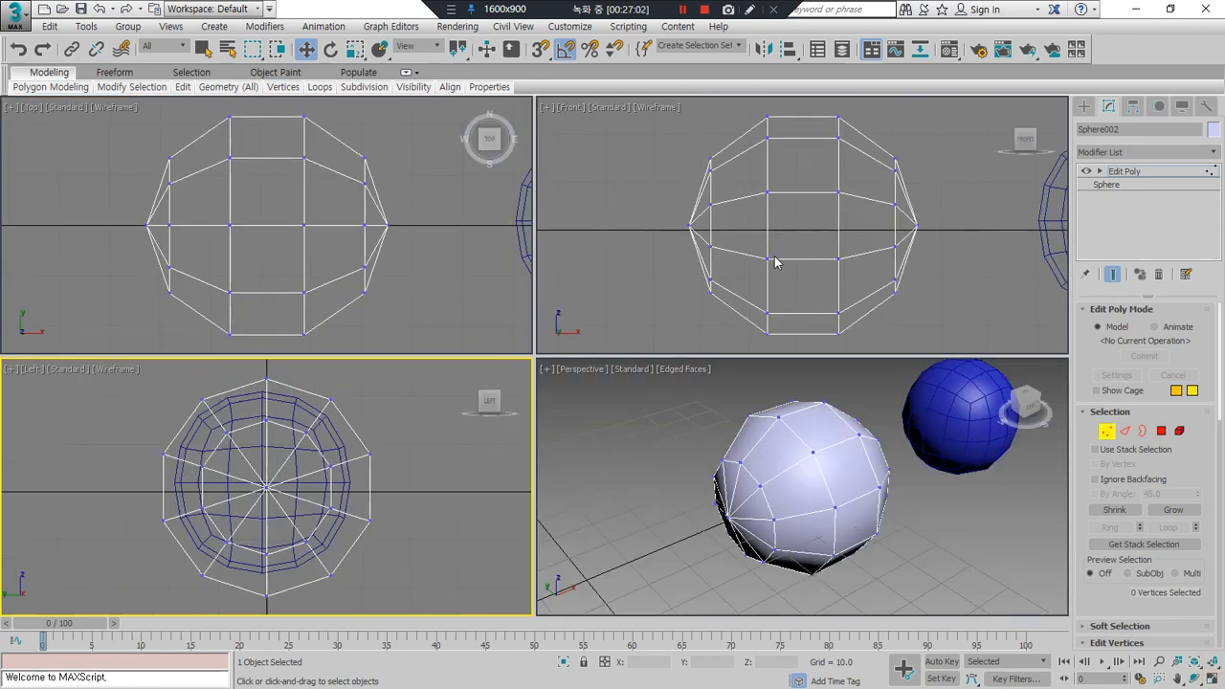
# Step: Remove the Edit Poly modifier from the lavender sphere and set the sphere's segments to 12
pyautogui.click(1158, 273)
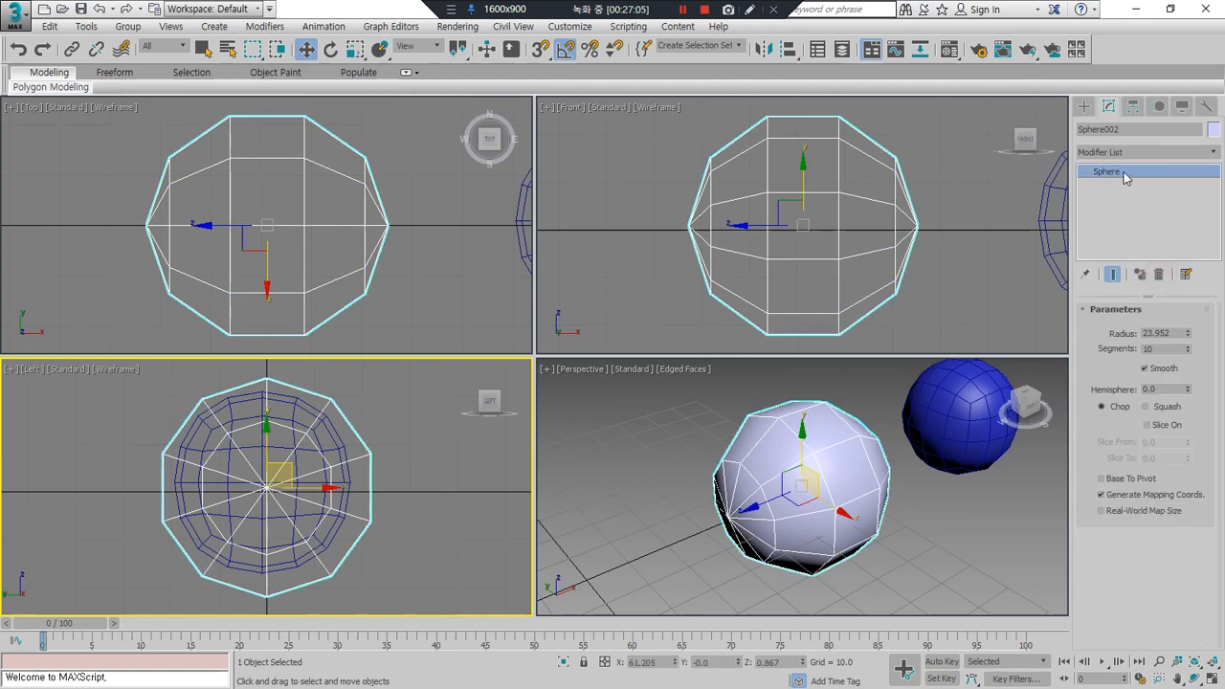
pyautogui.click(1187, 347)
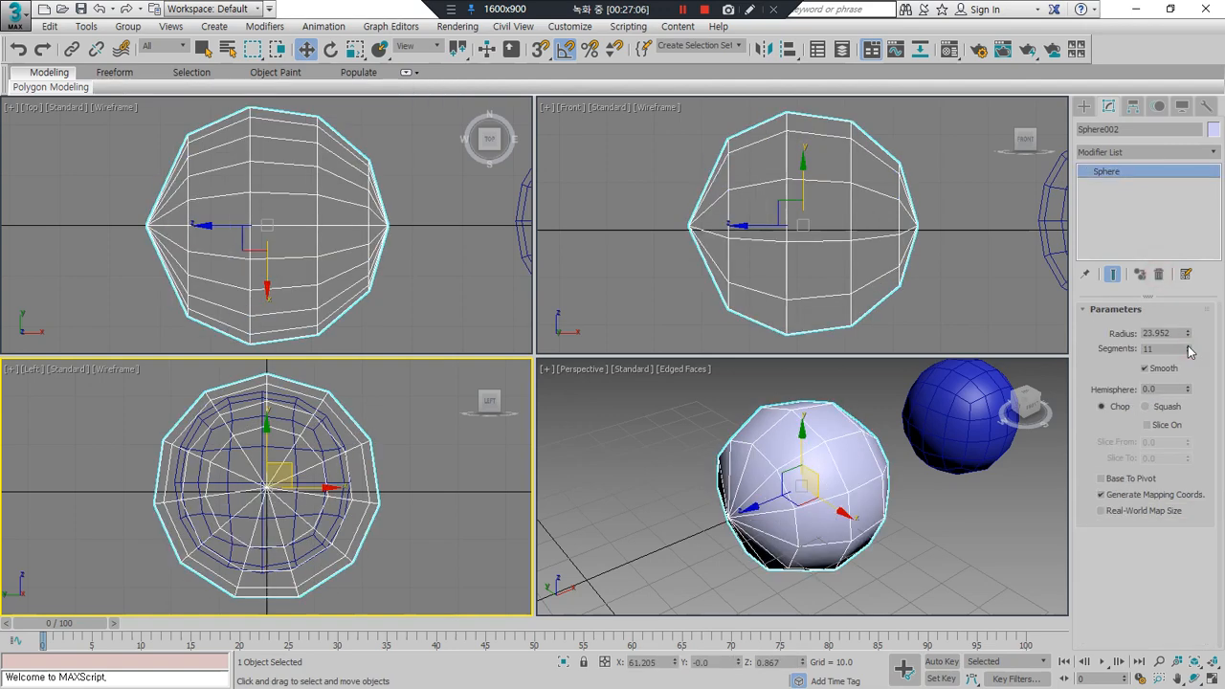
pyautogui.click(1188, 351)
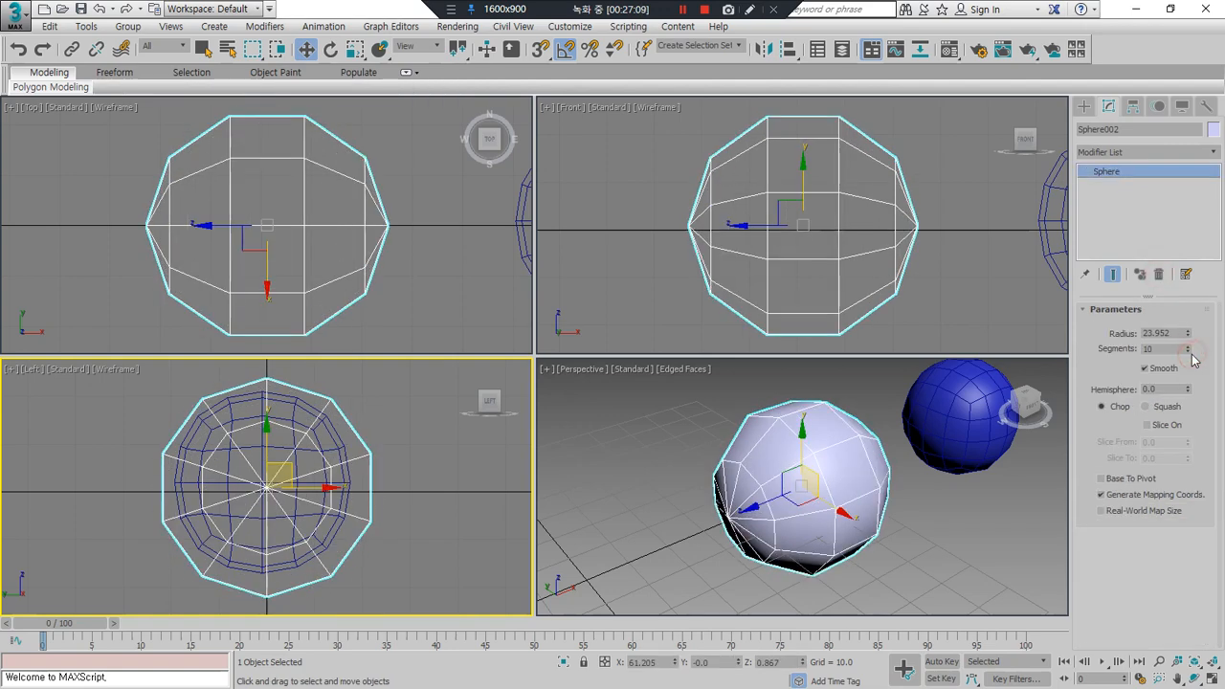
pyautogui.click(1188, 352)
pyautogui.click(1187, 346)
pyautogui.click(1188, 346)
pyautogui.click(1188, 345)
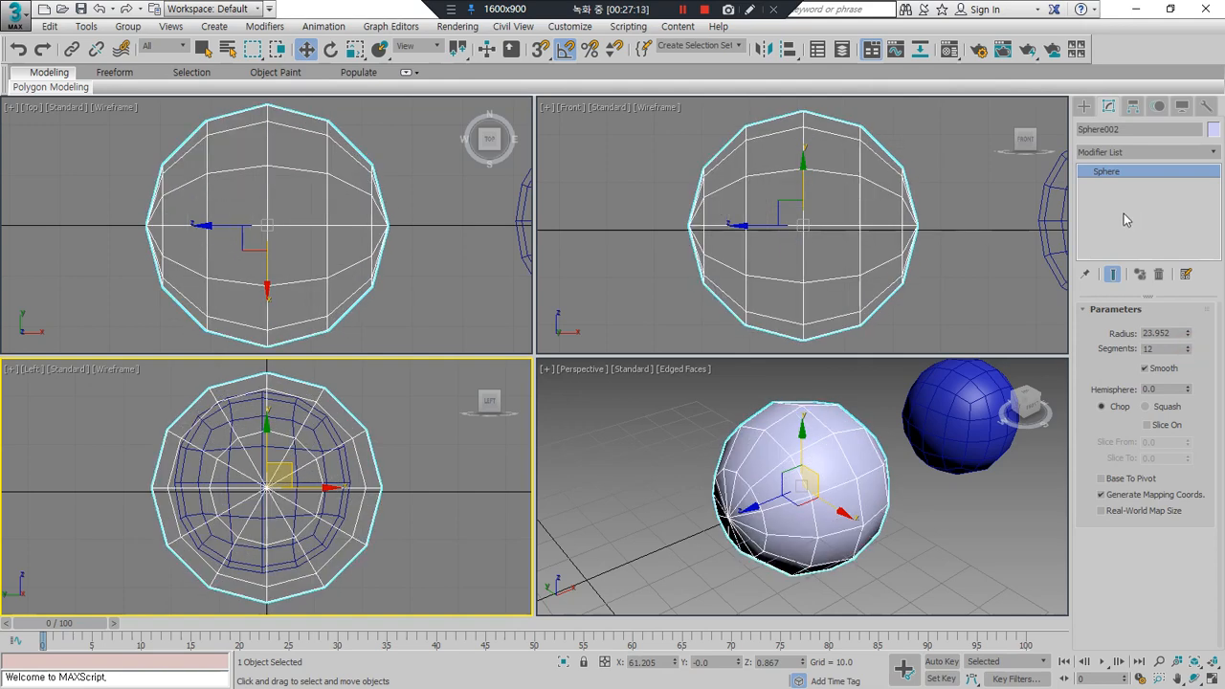
# Step: Add an Edit Poly modifier to the sphere and delete the vertices of its left half as seen in the Front view
pyautogui.click(1161, 153)
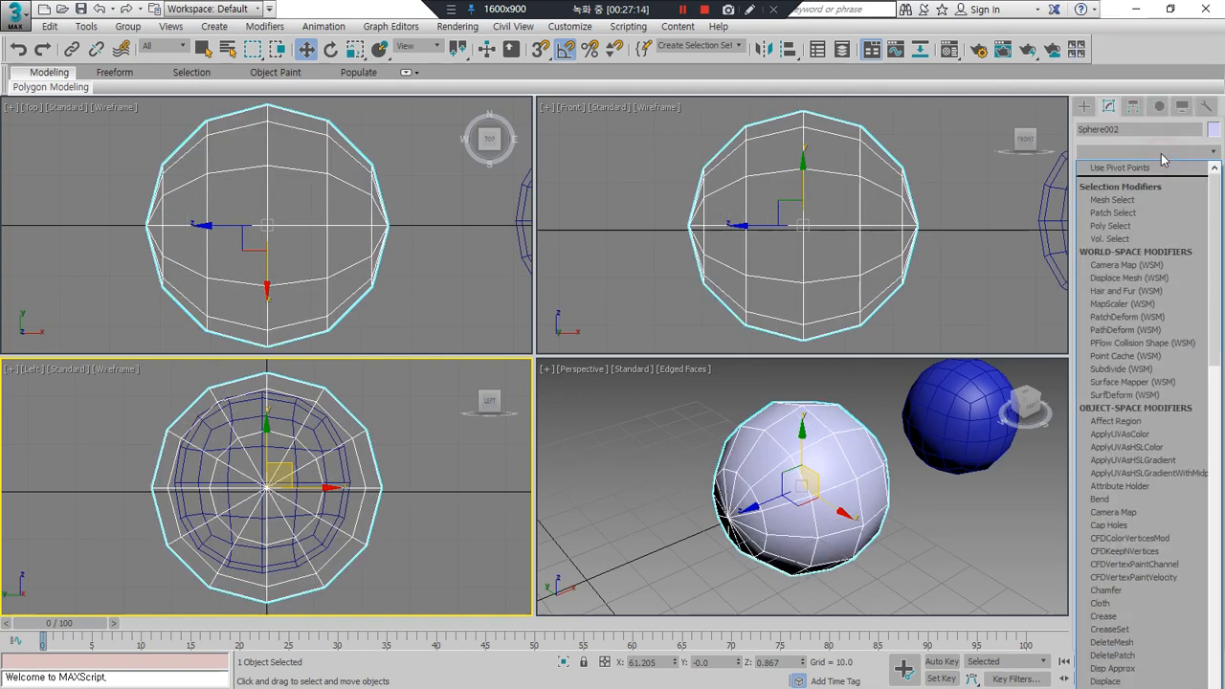
pyautogui.press('e')
pyautogui.click(1153, 205)
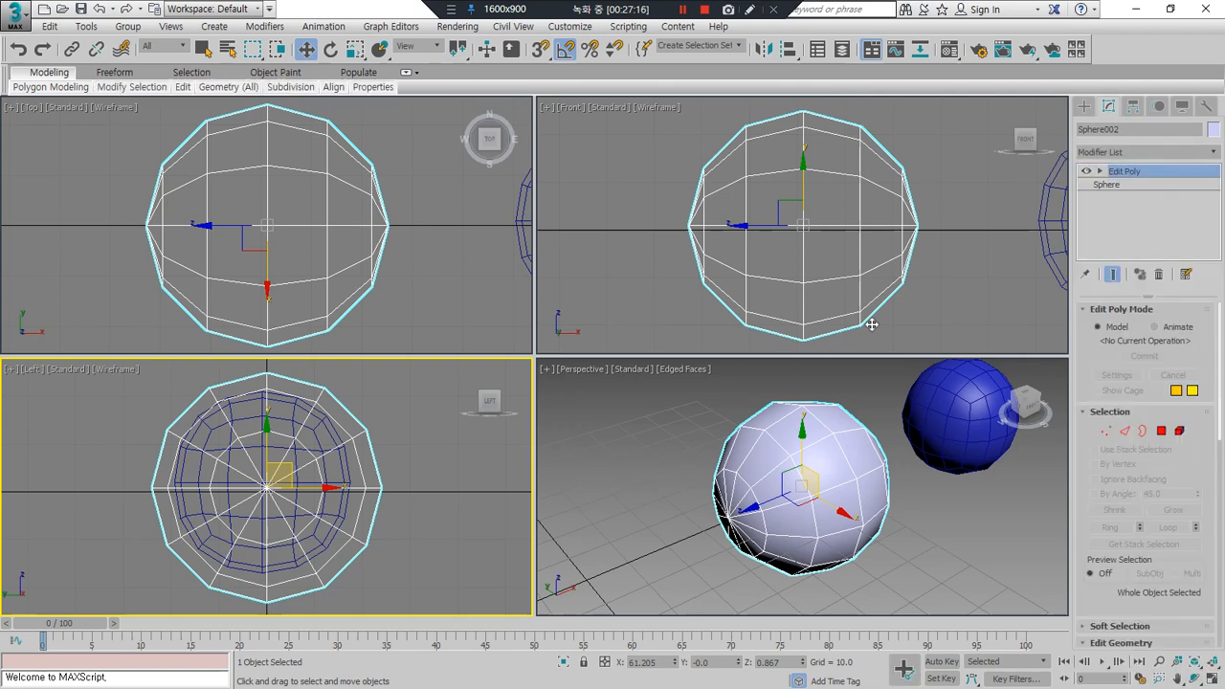
pyautogui.click(1105, 432)
pyautogui.moveTo(775, 340); pyautogui.dragTo(541, 125)
pyautogui.press('Delete')
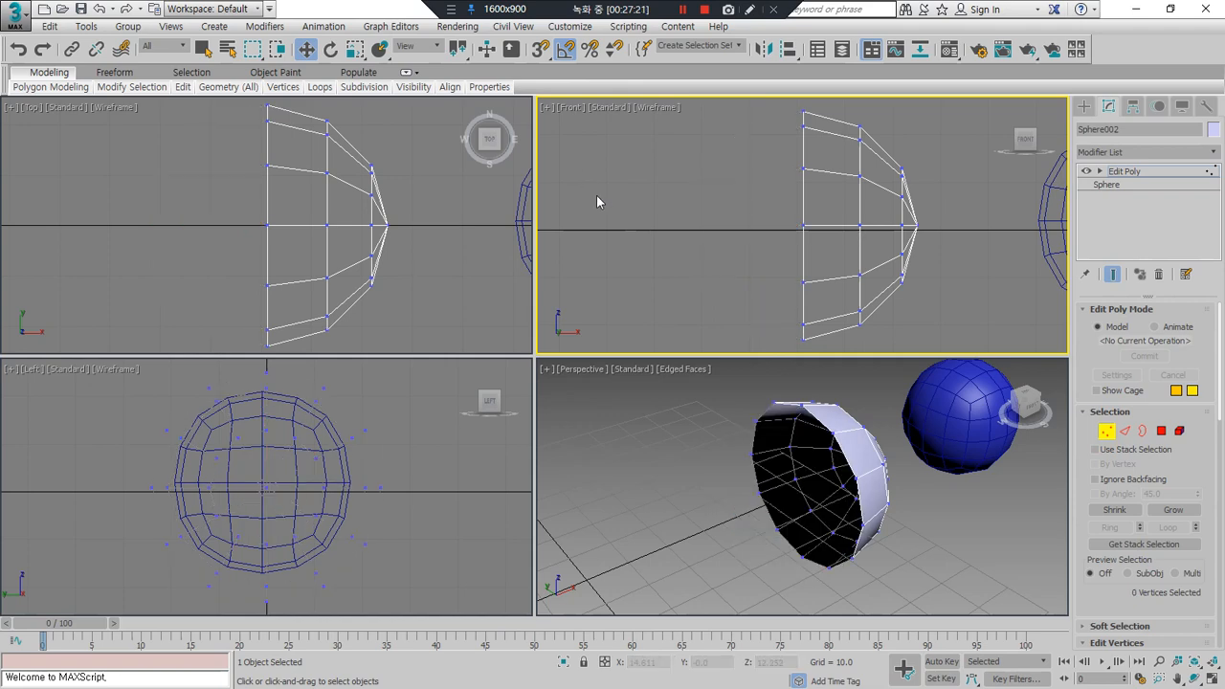
pyautogui.click(1108, 432)
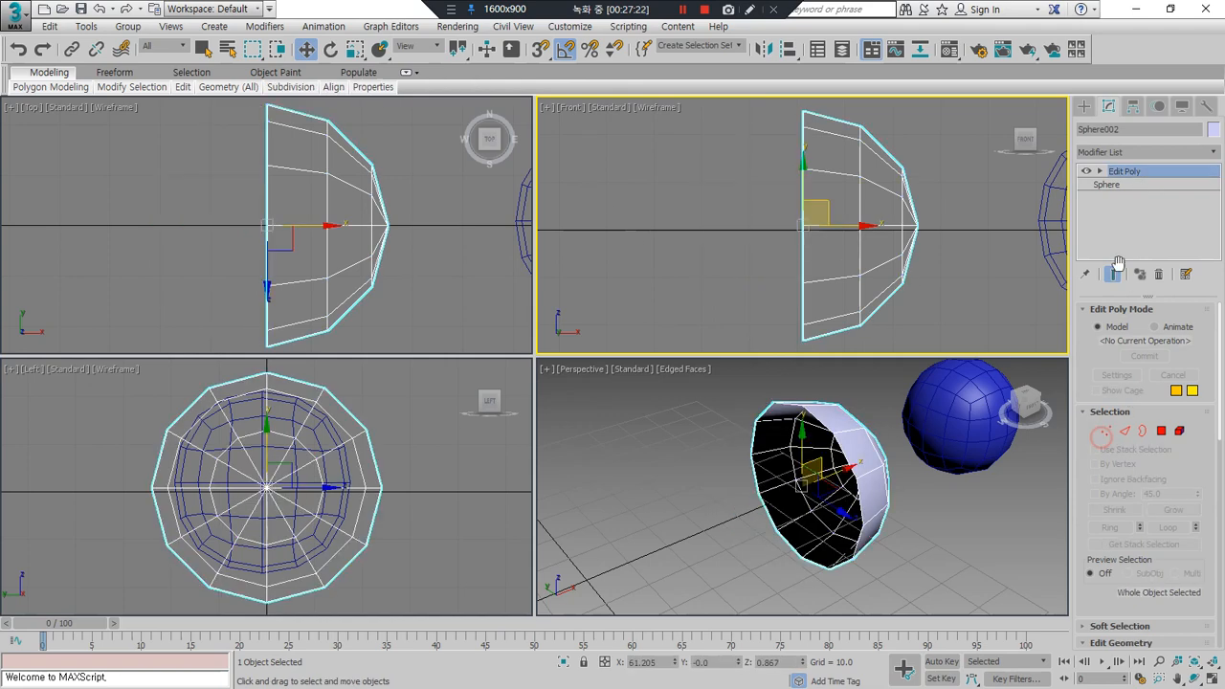
# Step: Add a Symmetry modifier above Edit Poly on the half sphere
pyautogui.click(1134, 151)
pyautogui.click(1147, 155)
pyautogui.click(1146, 155)
pyautogui.click(1146, 155)
pyautogui.click(1147, 155)
pyautogui.scroll(-5, 1147, 155)
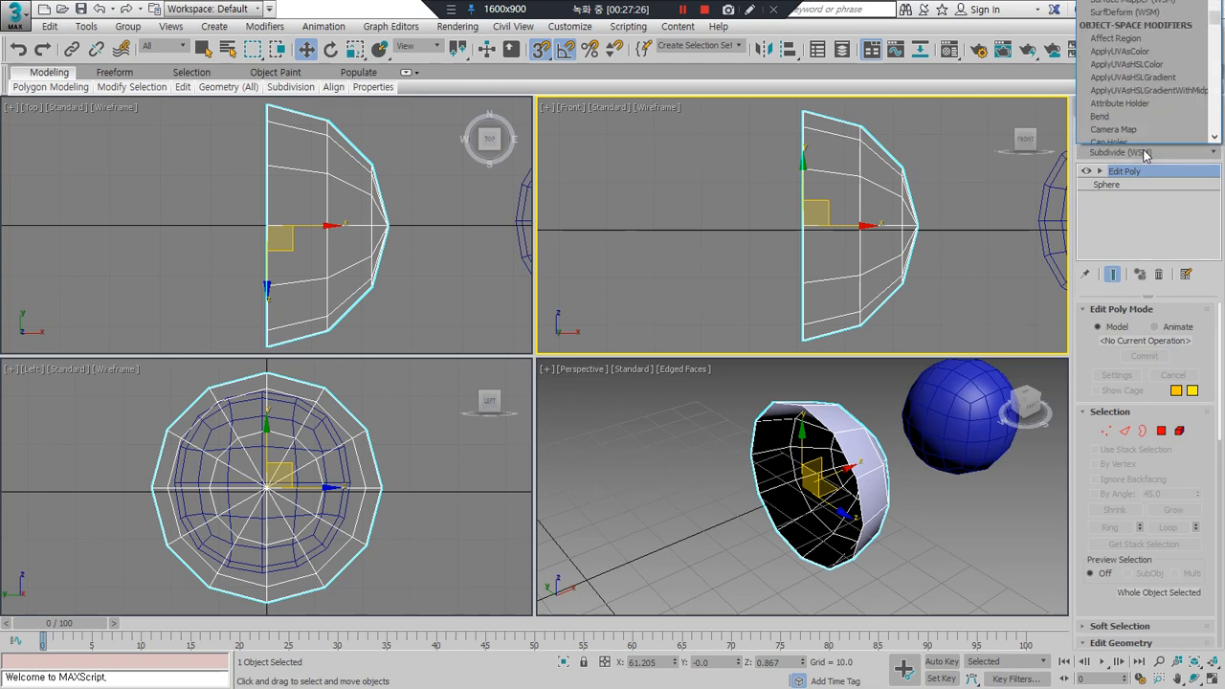
pyautogui.click(1145, 155)
pyautogui.click(1146, 155)
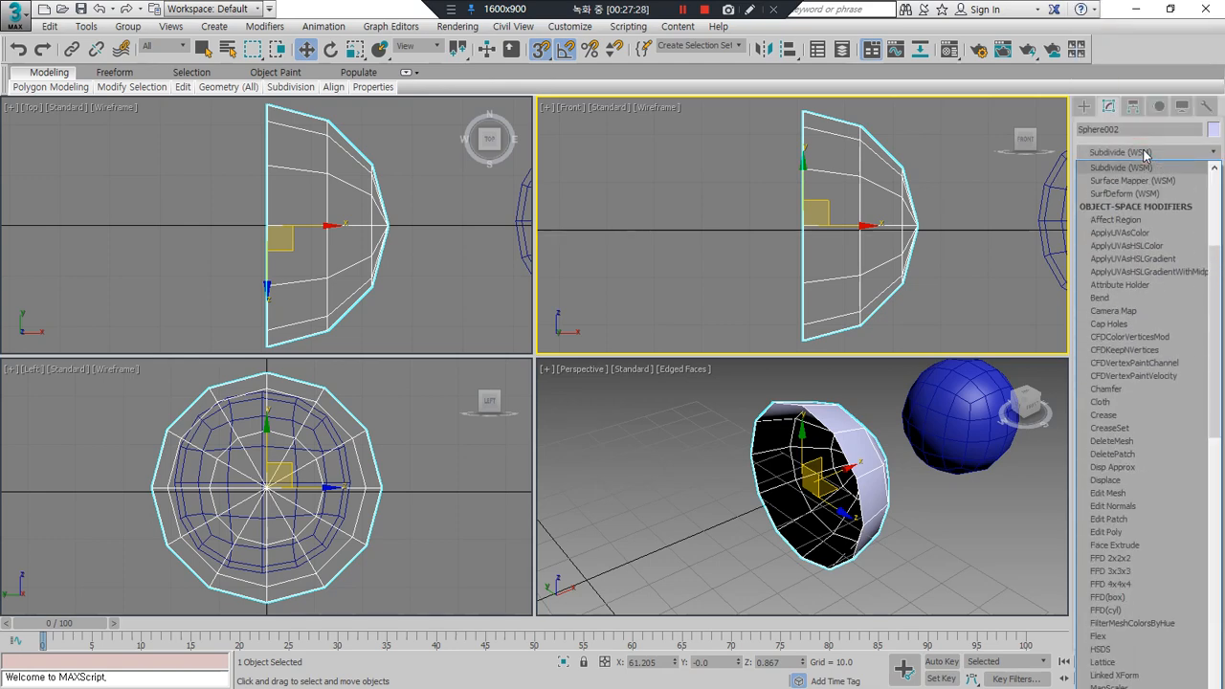
pyautogui.scroll(-15, 1144, 151)
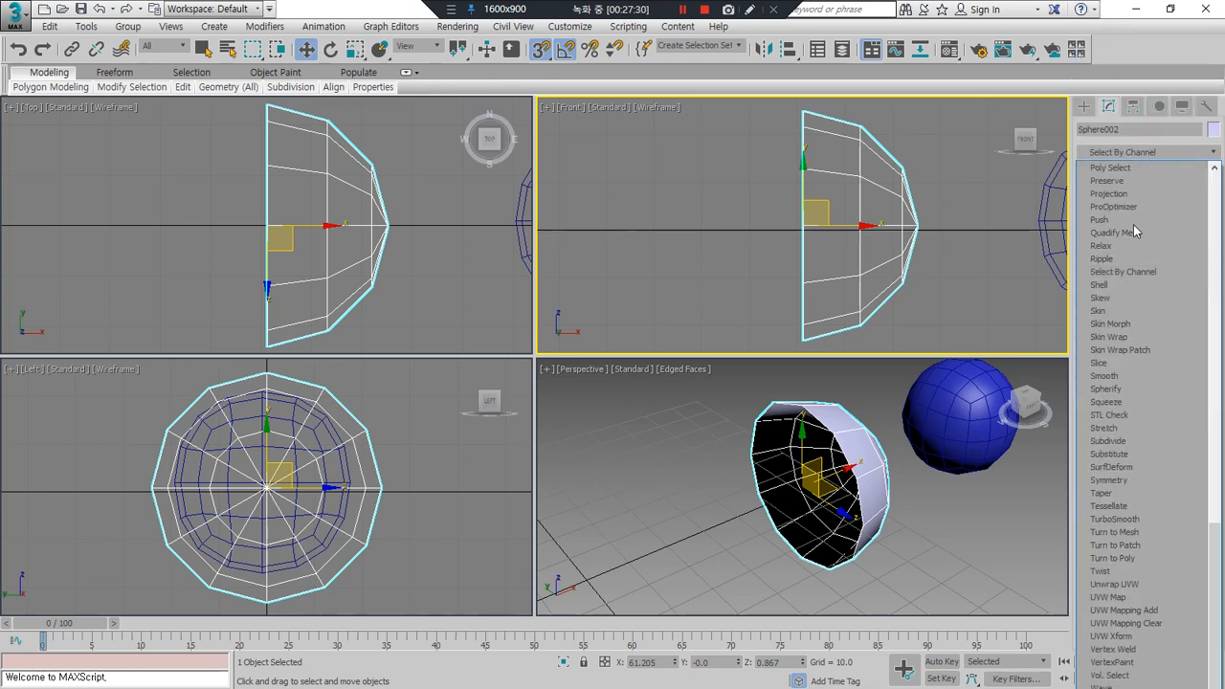
pyautogui.click(1118, 480)
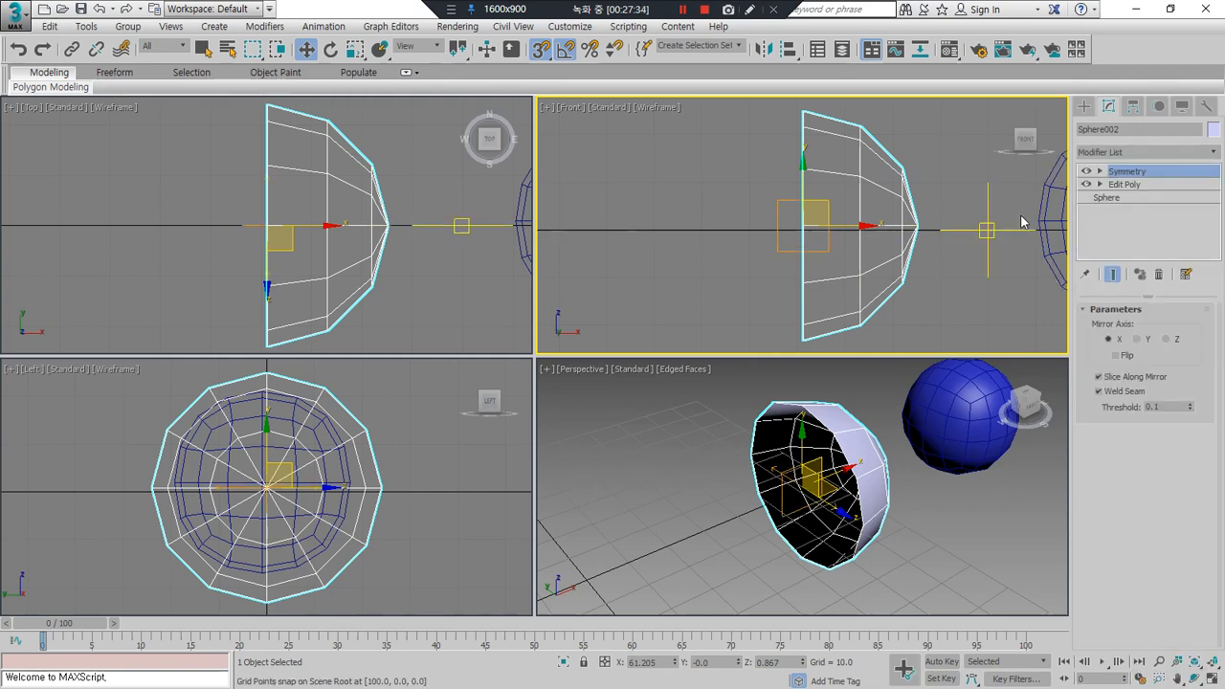
# Step: Open the Symmetry modifier's Mirror sub-object level and set the mirror axis to Z
pyautogui.click(1133, 106)
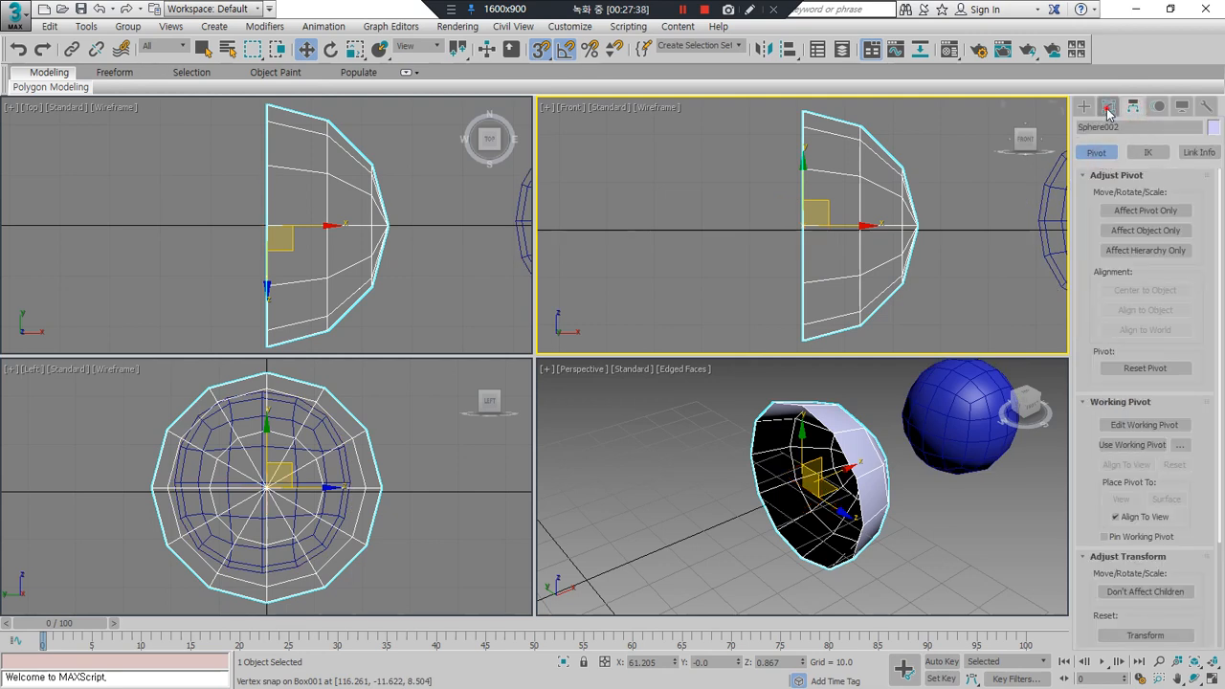
pyautogui.click(1108, 106)
pyautogui.click(1100, 172)
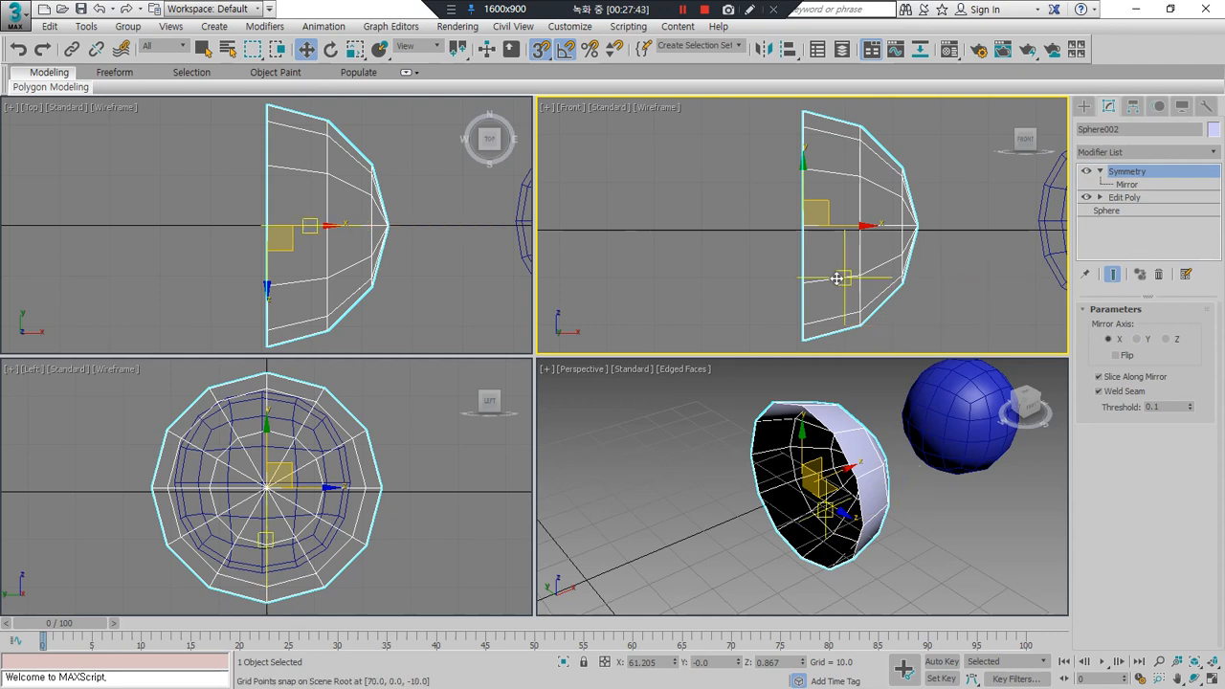
pyautogui.click(1127, 185)
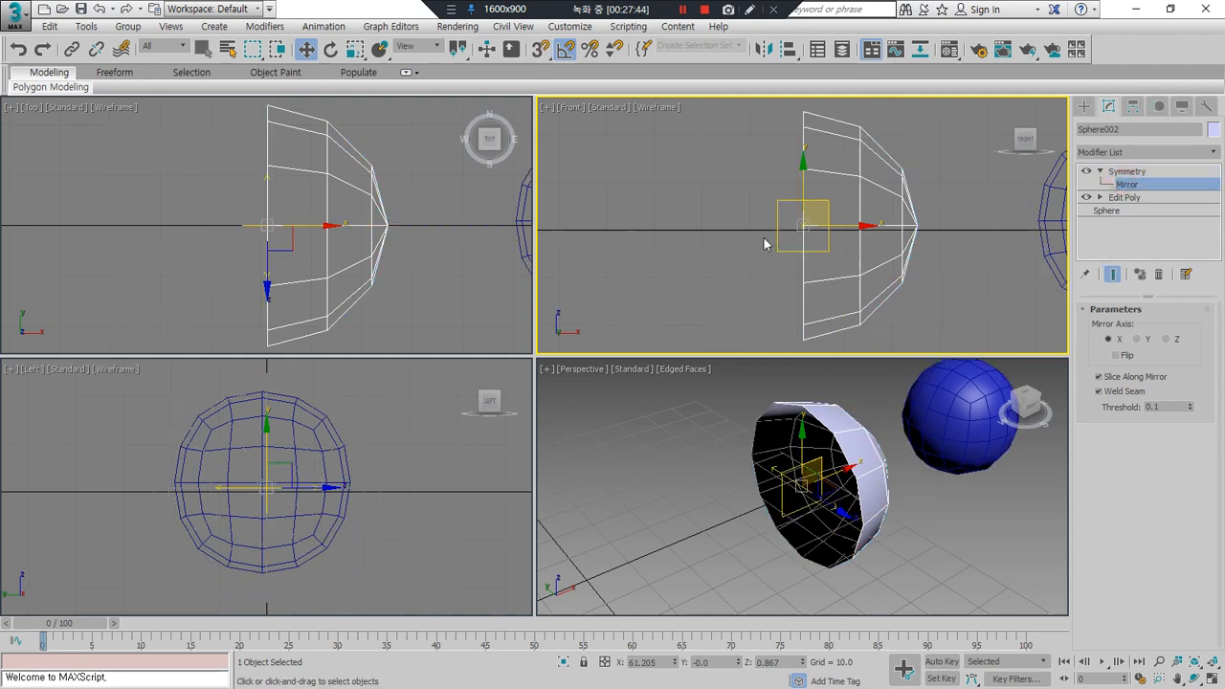
pyautogui.moveTo(279, 307)
pyautogui.mouseDown()
pyautogui.moveTo(219, 226)
pyautogui.moveTo(299, 308)
pyautogui.mouseUp()
pyautogui.moveTo(644, 234)
pyautogui.mouseDown()
pyautogui.moveTo(816, 116)
pyautogui.moveTo(878, 333)
pyautogui.mouseUp()
pyautogui.press('Escape')
pyautogui.click(1138, 340)
pyautogui.click(1166, 339)
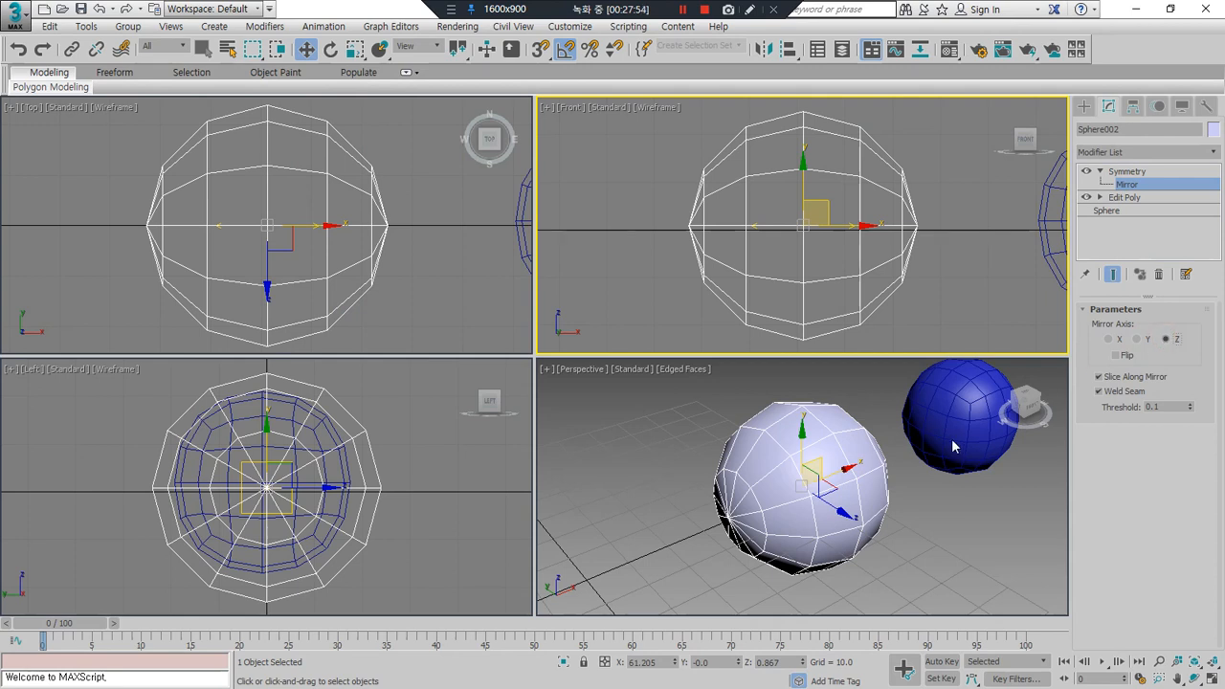
# Step: Return to Edit Poly's vertex level and move the sphere's outermost front vertices back toward the center in the Left view
pyautogui.click(1132, 175)
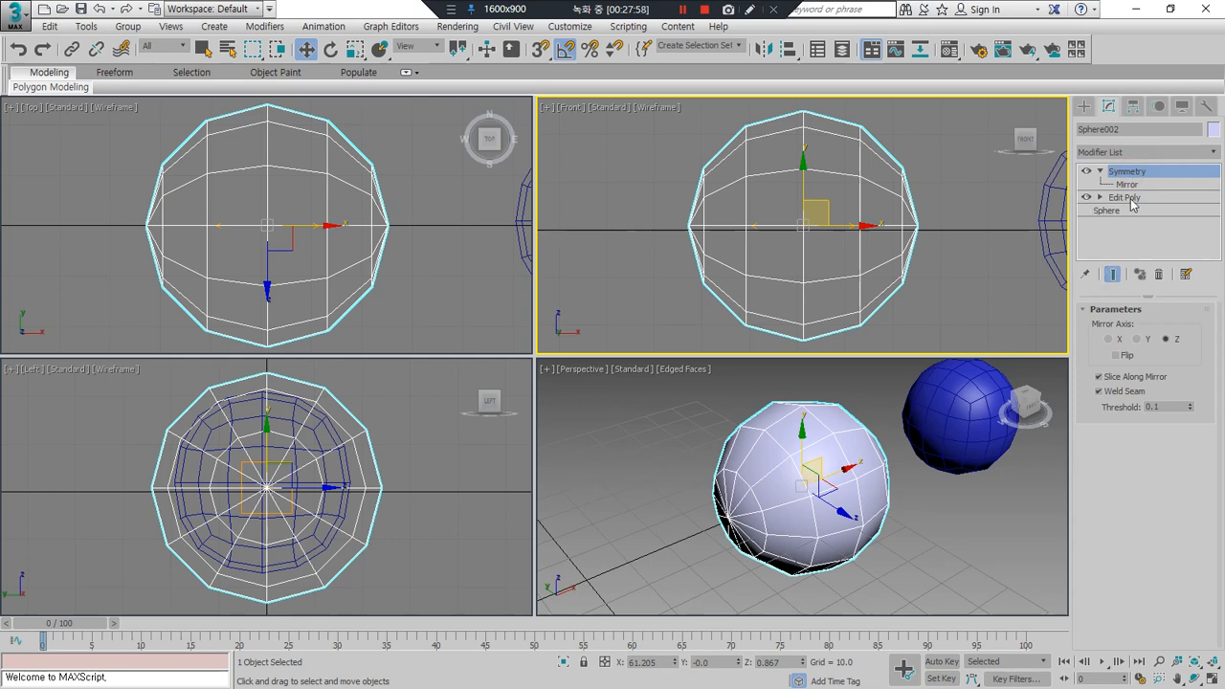
pyautogui.click(1127, 198)
pyautogui.click(1100, 197)
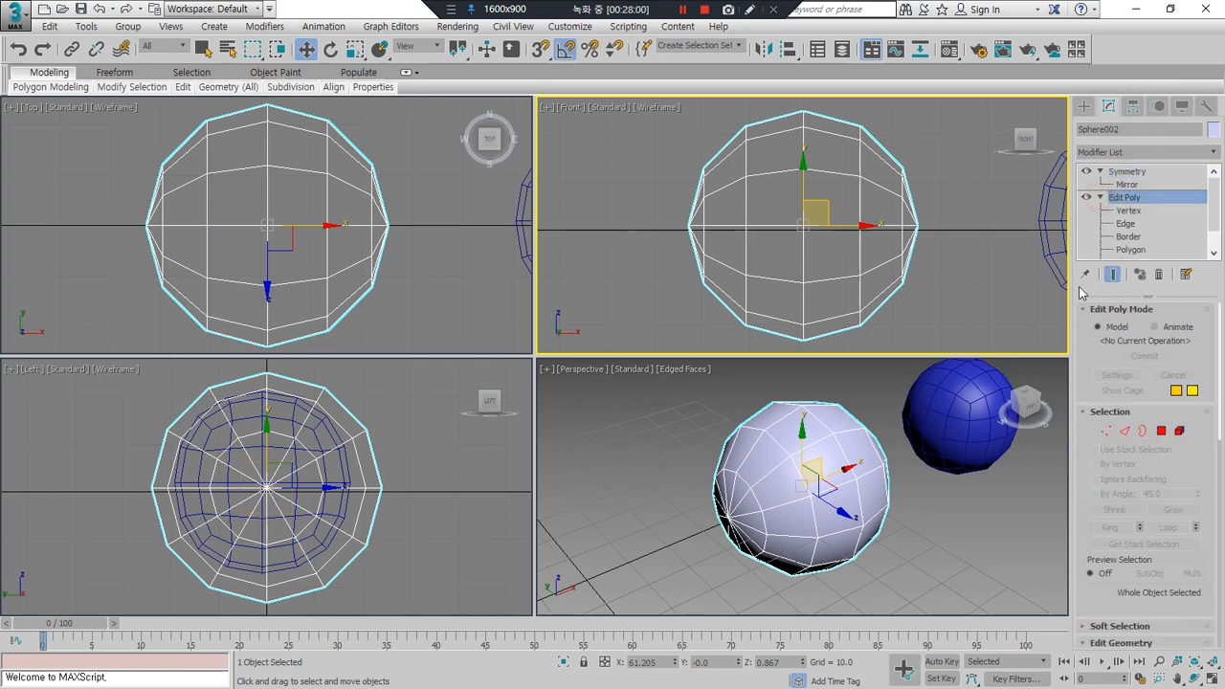
pyautogui.click(1102, 432)
pyautogui.scroll(2, 388, 483)
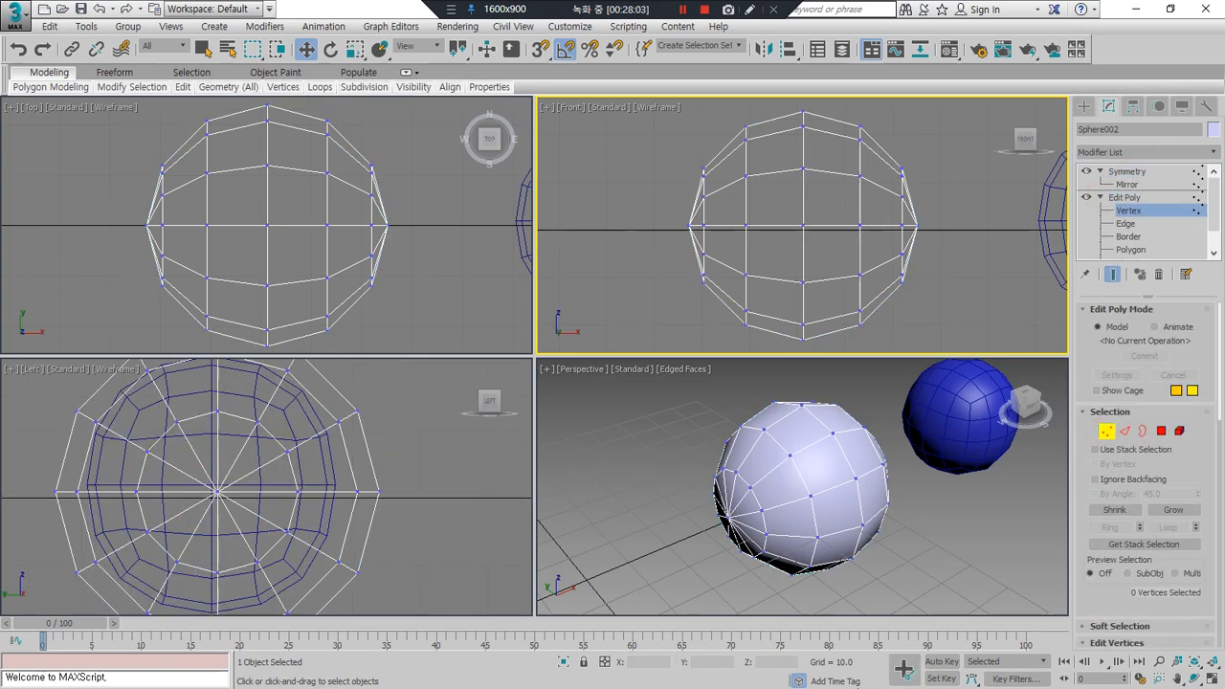
pyautogui.scroll(-2, 371, 477)
pyautogui.moveTo(410, 505); pyautogui.dragTo(378, 553)
pyautogui.click(321, 498)
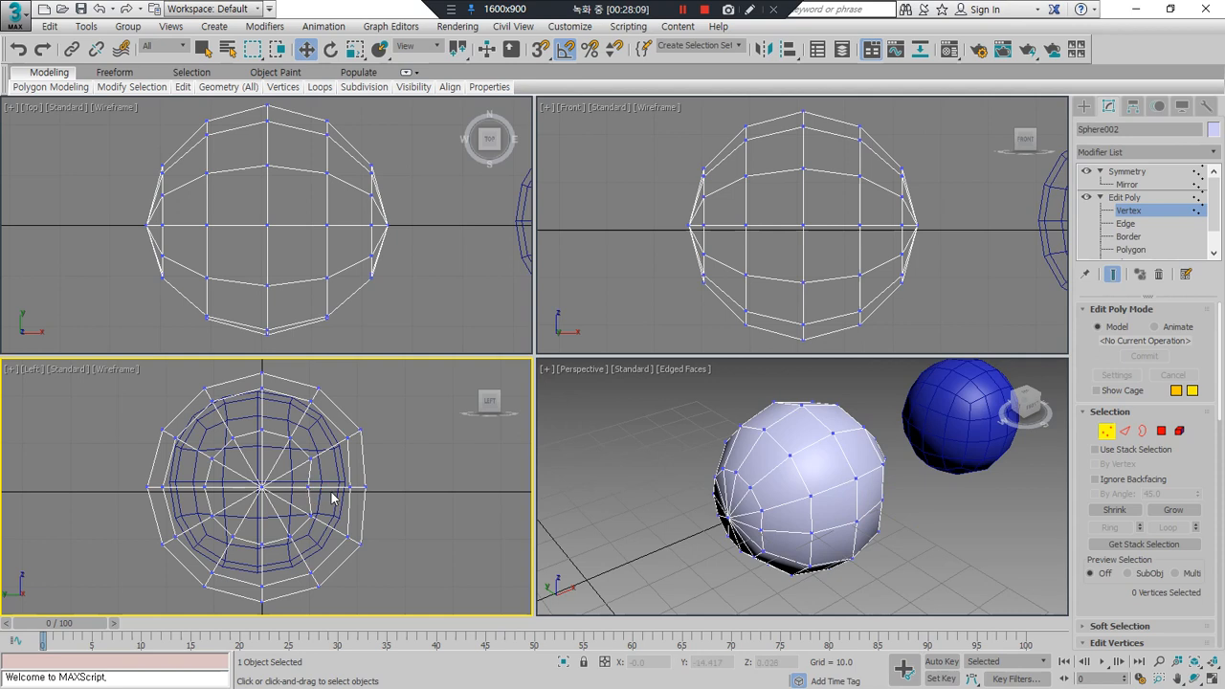
# Step: Flatten the front of the sphere further by moving its front vertex columns back toward the center in the Left view
pyautogui.click(309, 489)
pyautogui.moveTo(336, 486); pyautogui.dragTo(342, 487)
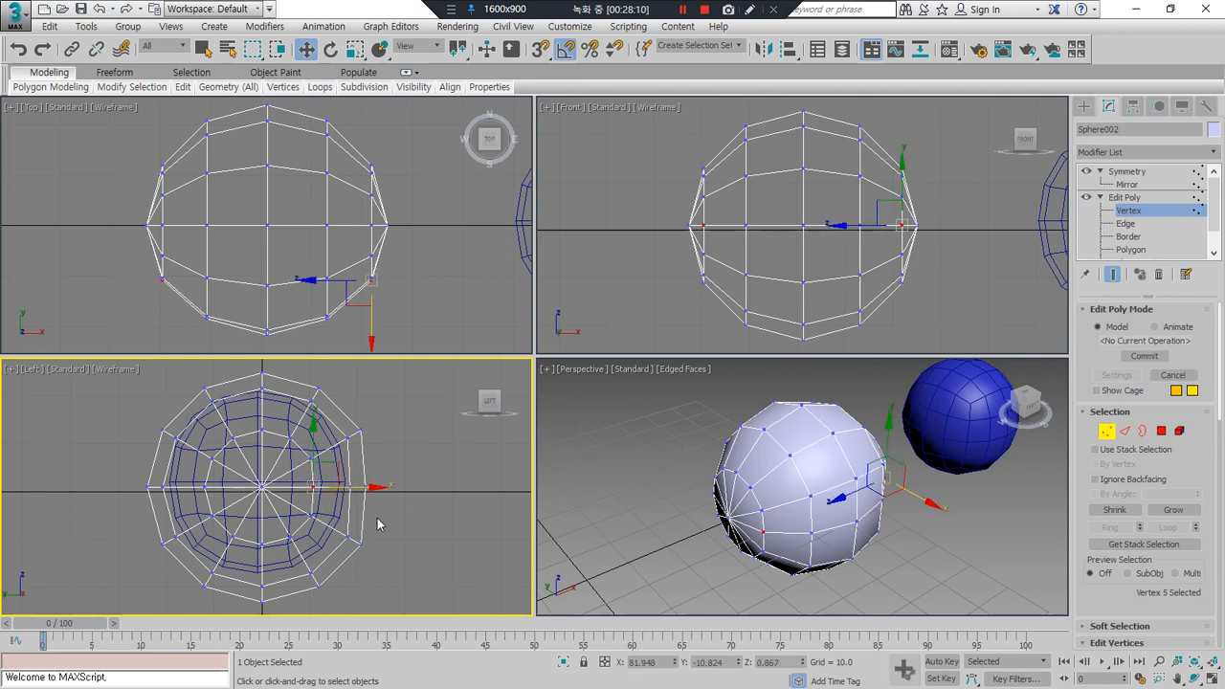
pyautogui.click(378, 549)
pyautogui.moveTo(377, 550); pyautogui.dragTo(310, 435)
pyautogui.moveTo(396, 495); pyautogui.dragTo(378, 488)
pyautogui.click(380, 561)
pyautogui.moveTo(380, 560); pyautogui.dragTo(328, 422)
pyautogui.moveTo(384, 488); pyautogui.dragTo(368, 488)
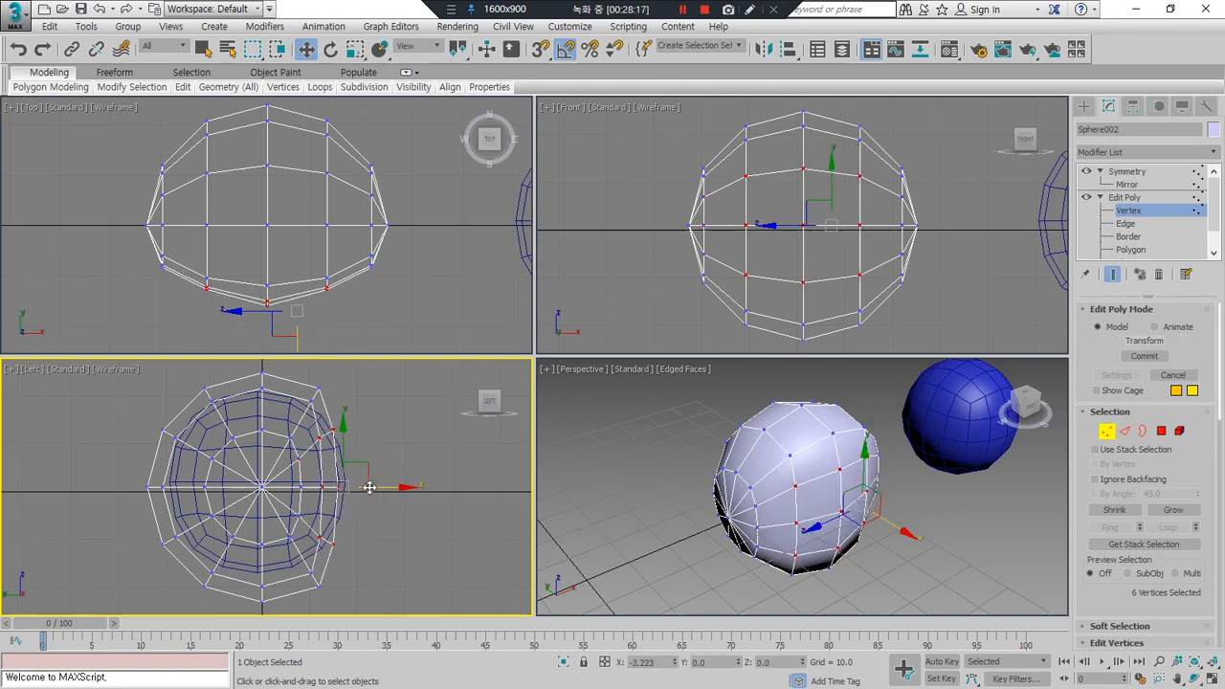
pyautogui.click(353, 437)
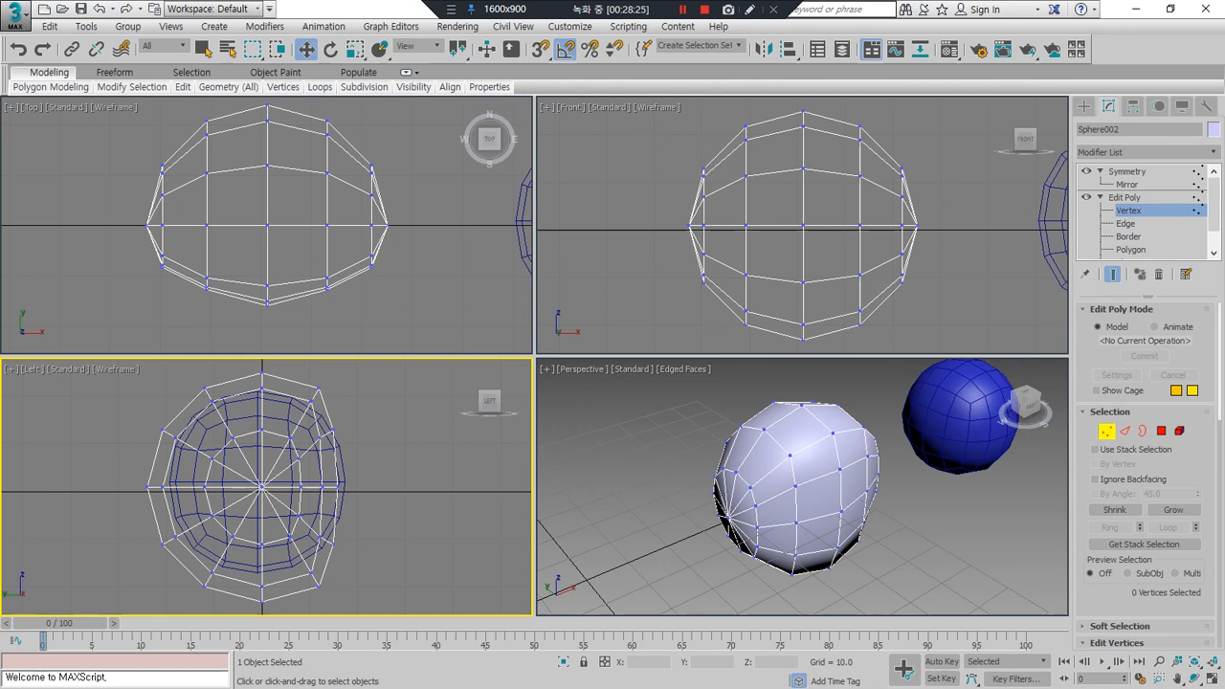
# Step: Narrow the head in the Top view by moving its side vertices inward, including the pole vertex
pyautogui.click(417, 285)
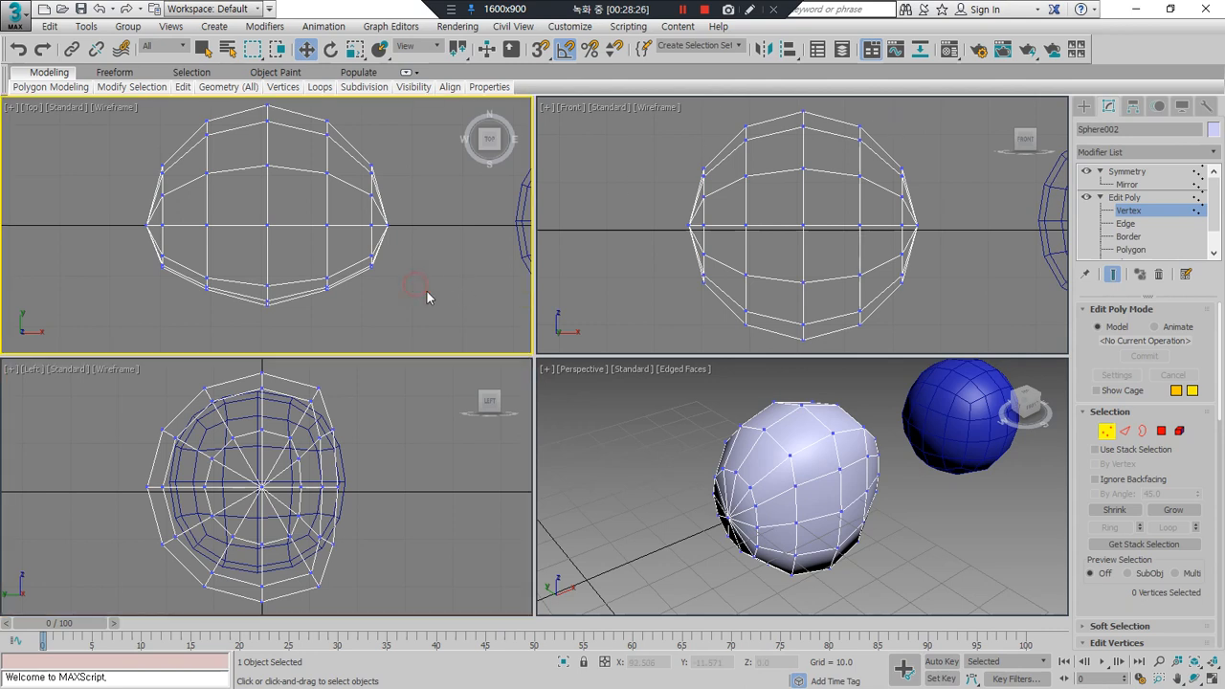
pyautogui.moveTo(345, 142); pyautogui.dragTo(342, 139)
pyautogui.moveTo(438, 222); pyautogui.dragTo(419, 222)
pyautogui.click(385, 226)
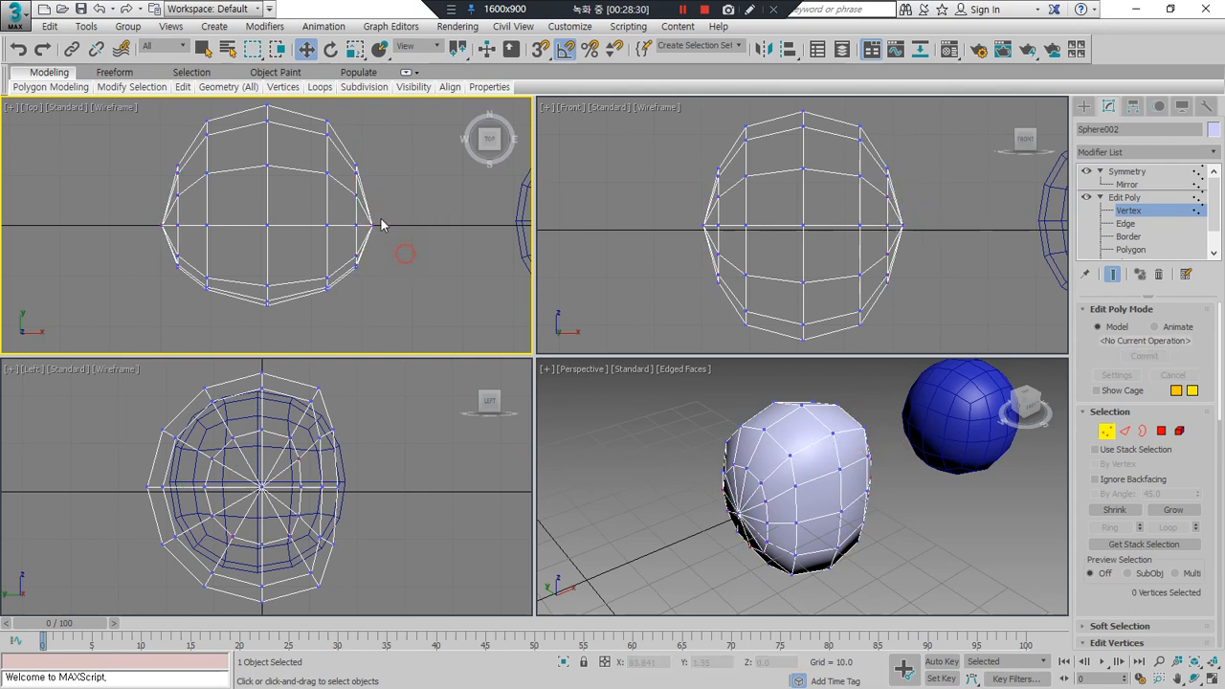
pyautogui.click(372, 226)
pyautogui.moveTo(411, 223); pyautogui.dragTo(401, 223)
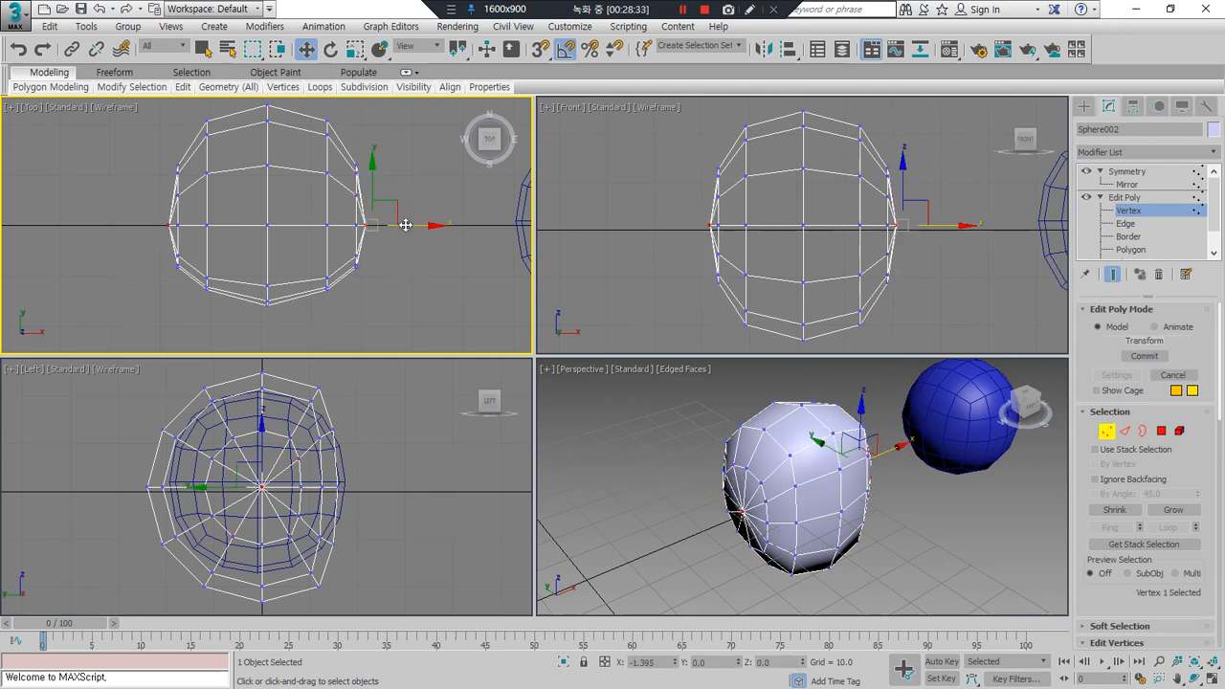
# Step: Select all vertices beside the head's center line in the Top view and move them slightly inward along X
pyautogui.click(417, 285)
pyautogui.moveTo(418, 285); pyautogui.dragTo(311, 114)
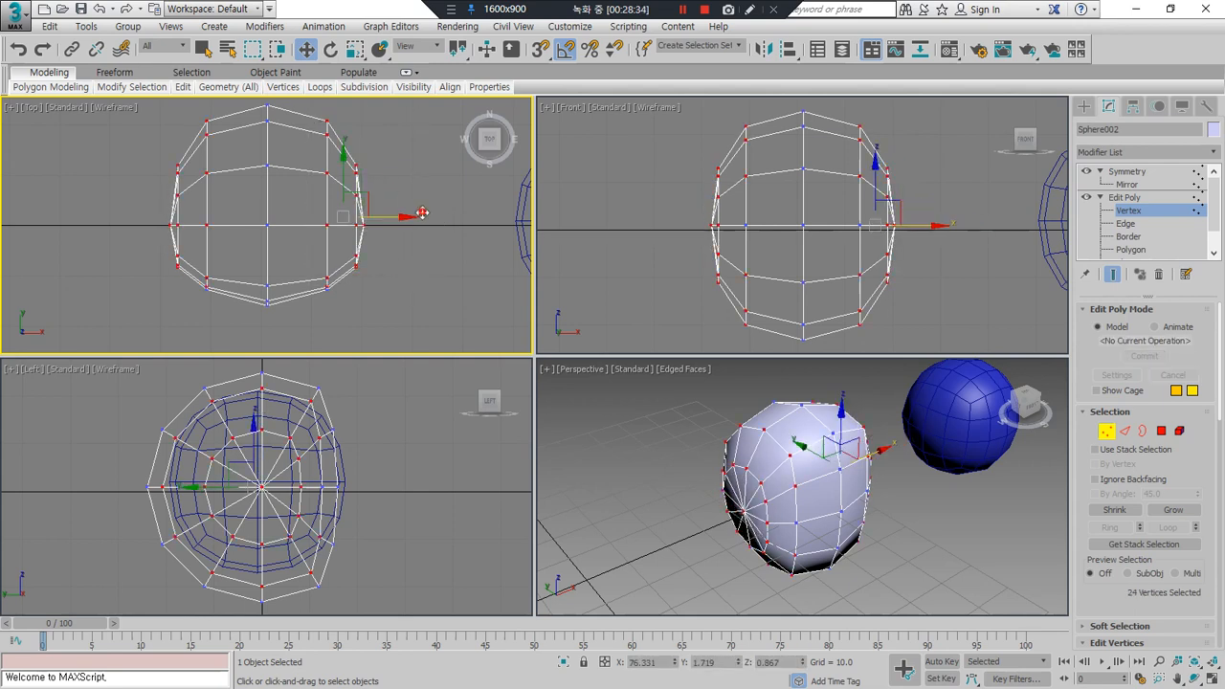
pyautogui.moveTo(403, 220); pyautogui.dragTo(401, 220)
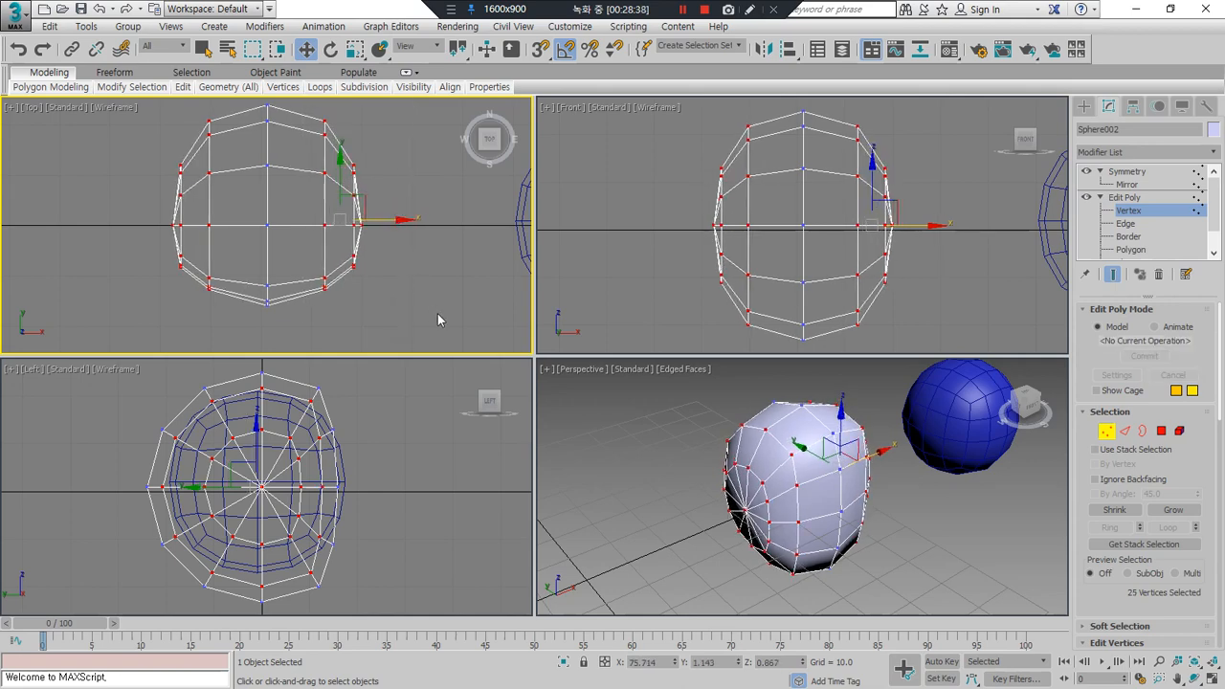
pyautogui.click(435, 310)
# Step: Examine the head's side profile and its pole vertex in an enlarged Left view
pyautogui.moveTo(325, 535); pyautogui.dragTo(331, 494, button='middle')
pyautogui.scroll(2, 267, 468)
pyautogui.scroll(1, 278, 460)
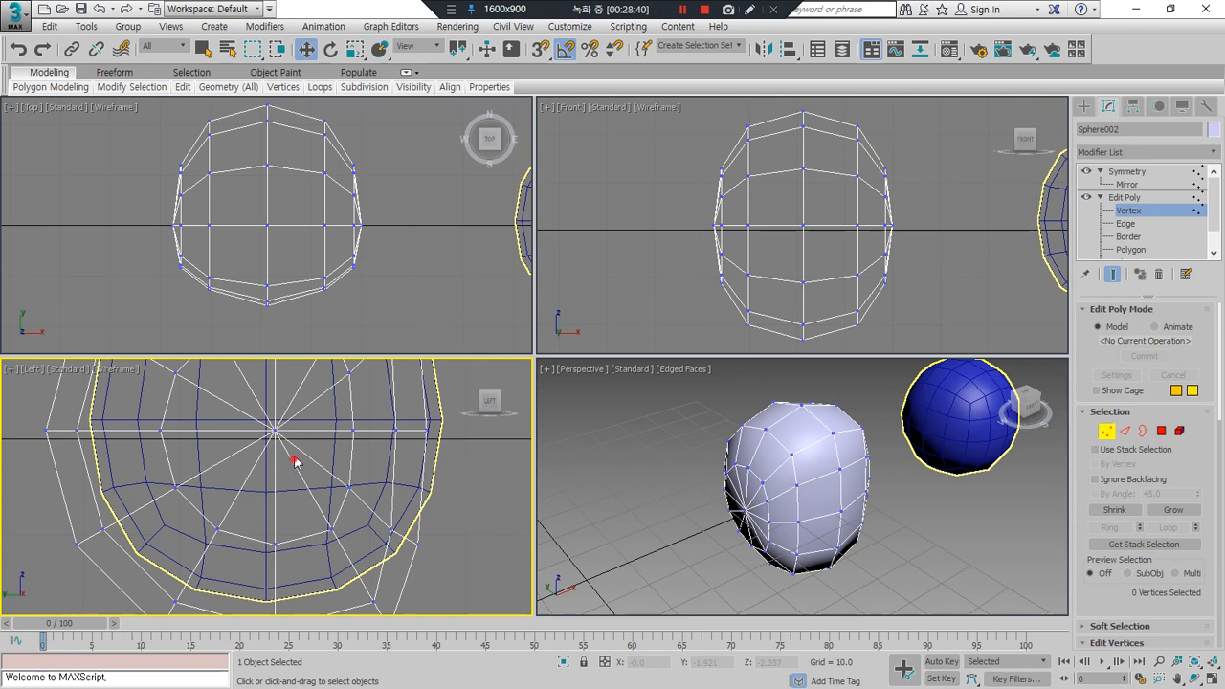
pyautogui.click(269, 432)
pyautogui.scroll(2, 270, 432)
pyautogui.click(1212, 680)
pyautogui.scroll(-3, 507, 422)
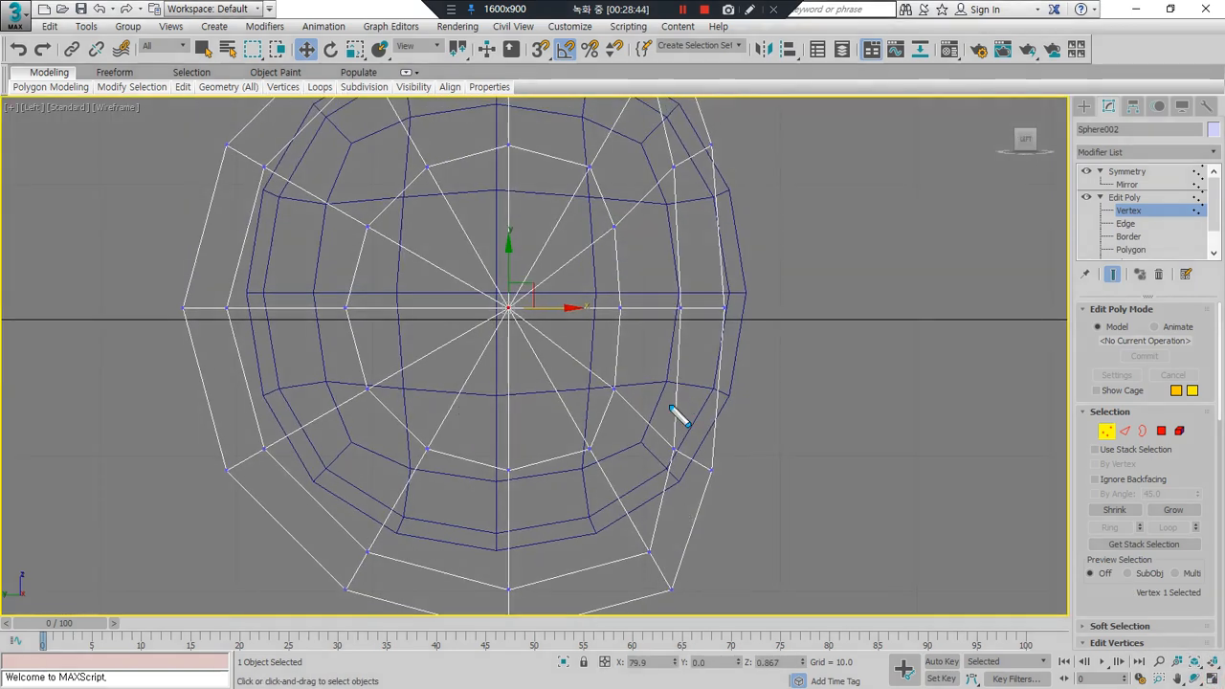
pyautogui.scroll(-2, 683, 411)
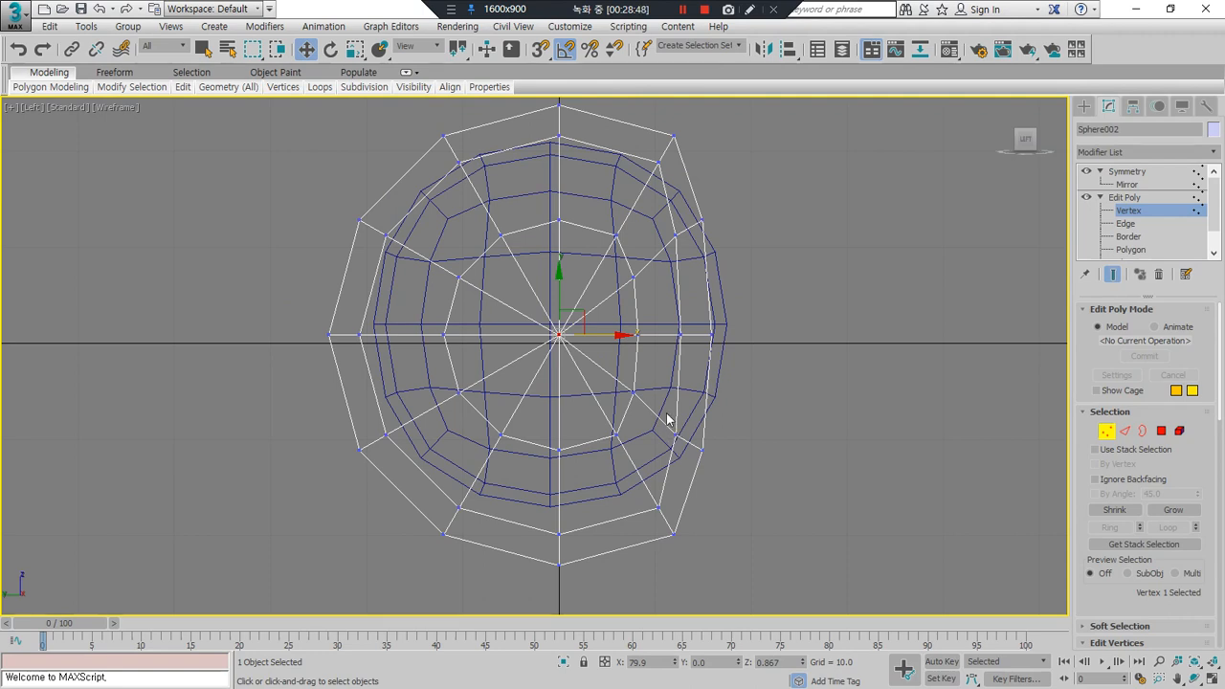
pyautogui.moveTo(682, 528)
pyautogui.mouseDown()
pyautogui.moveTo(586, 530)
pyautogui.moveTo(517, 452)
pyautogui.moveTo(509, 409)
pyautogui.mouseUp()
pyautogui.moveTo(460, 132)
pyautogui.mouseDown()
pyautogui.moveTo(337, 247)
pyautogui.moveTo(404, 422)
pyautogui.moveTo(504, 413)
pyautogui.mouseUp()
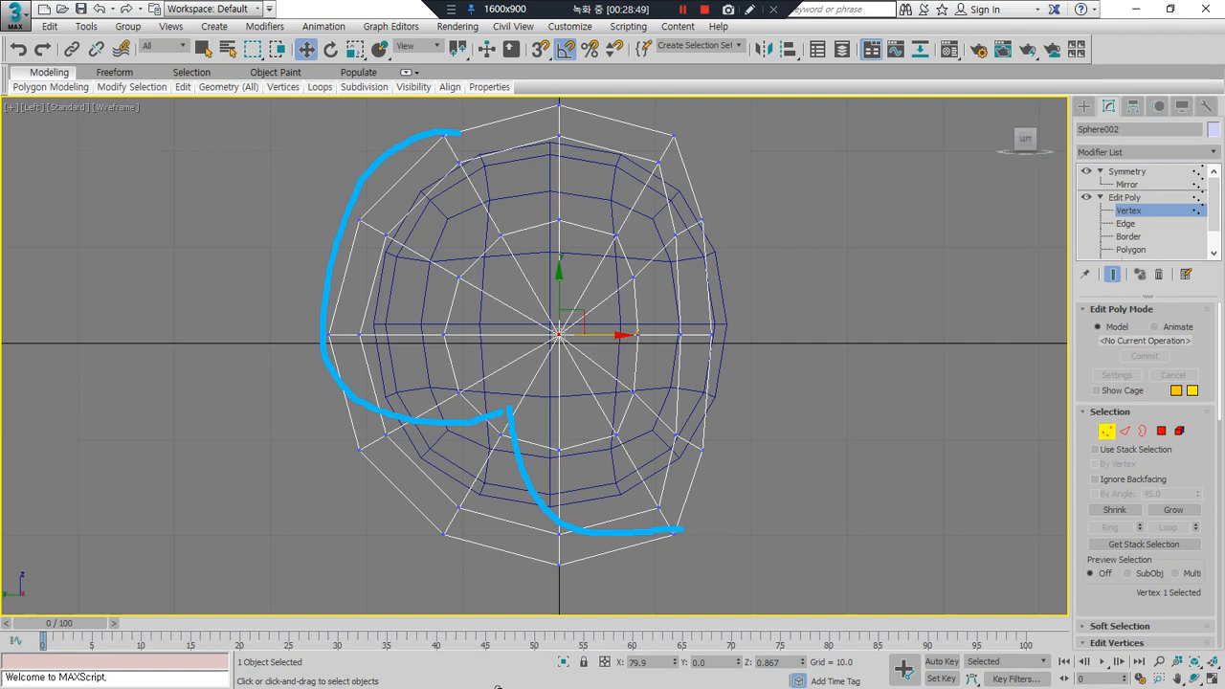
pyautogui.press('Escape')
pyautogui.moveTo(532, 190); pyautogui.dragTo(532, 228, button='middle')
pyautogui.moveTo(546, 140); pyautogui.dragTo(557, 130)
pyautogui.click(513, 411)
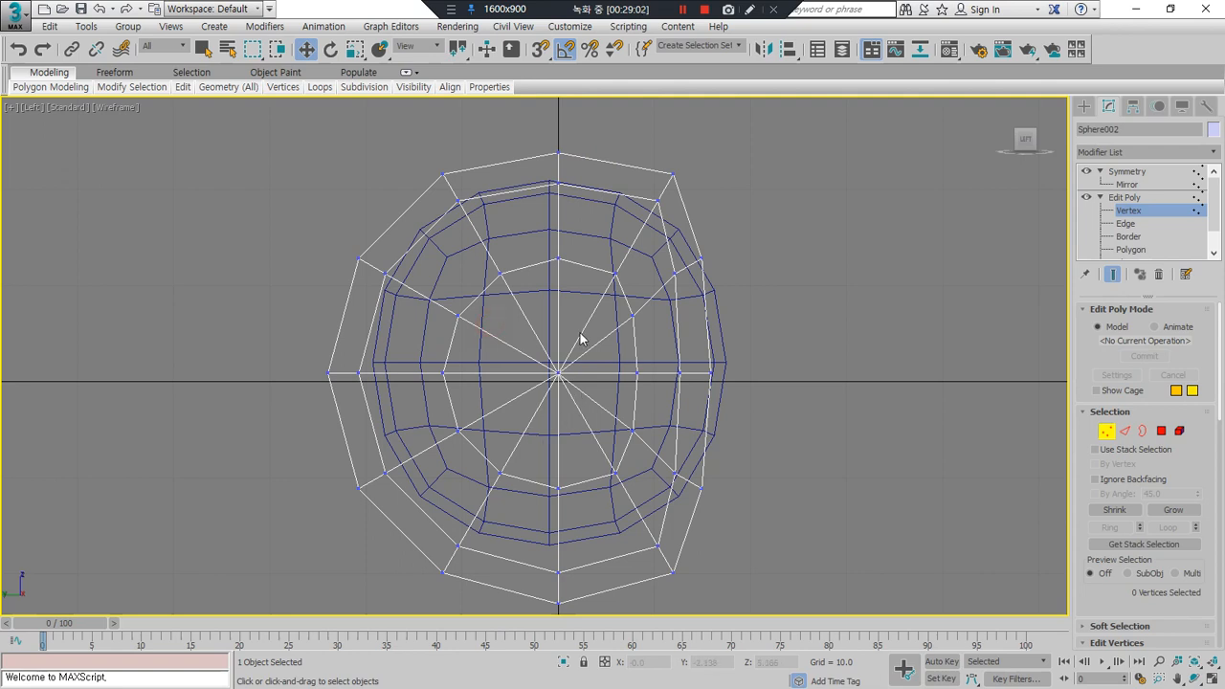
# Step: Move the side pole vertex down and toward the back of the head in the Left view
pyautogui.click(560, 371)
pyautogui.moveTo(586, 350); pyautogui.dragTo(567, 384)
pyautogui.moveTo(572, 553); pyautogui.dragTo(575, 543, button='middle')
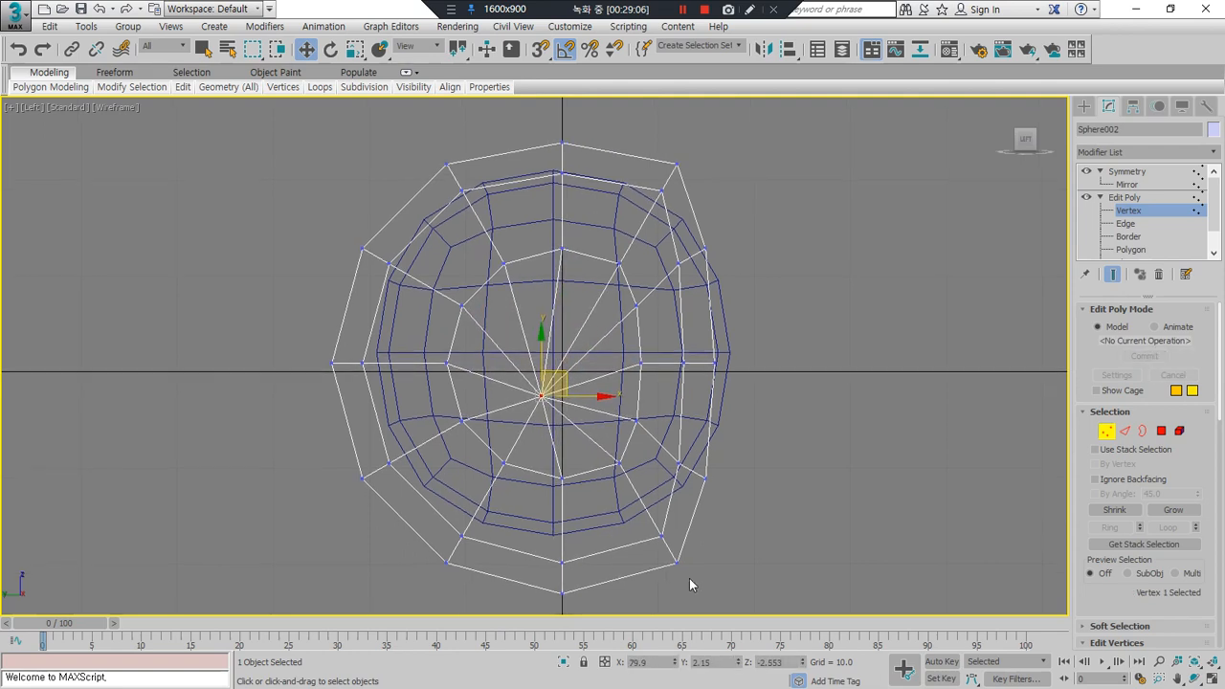
pyautogui.moveTo(677, 585)
pyautogui.mouseDown()
pyautogui.moveTo(628, 446)
pyautogui.moveTo(687, 582)
pyautogui.mouseUp()
pyautogui.moveTo(680, 153)
pyautogui.mouseDown()
pyautogui.moveTo(683, 506)
pyautogui.moveTo(657, 571)
pyautogui.moveTo(506, 405)
pyautogui.mouseUp()
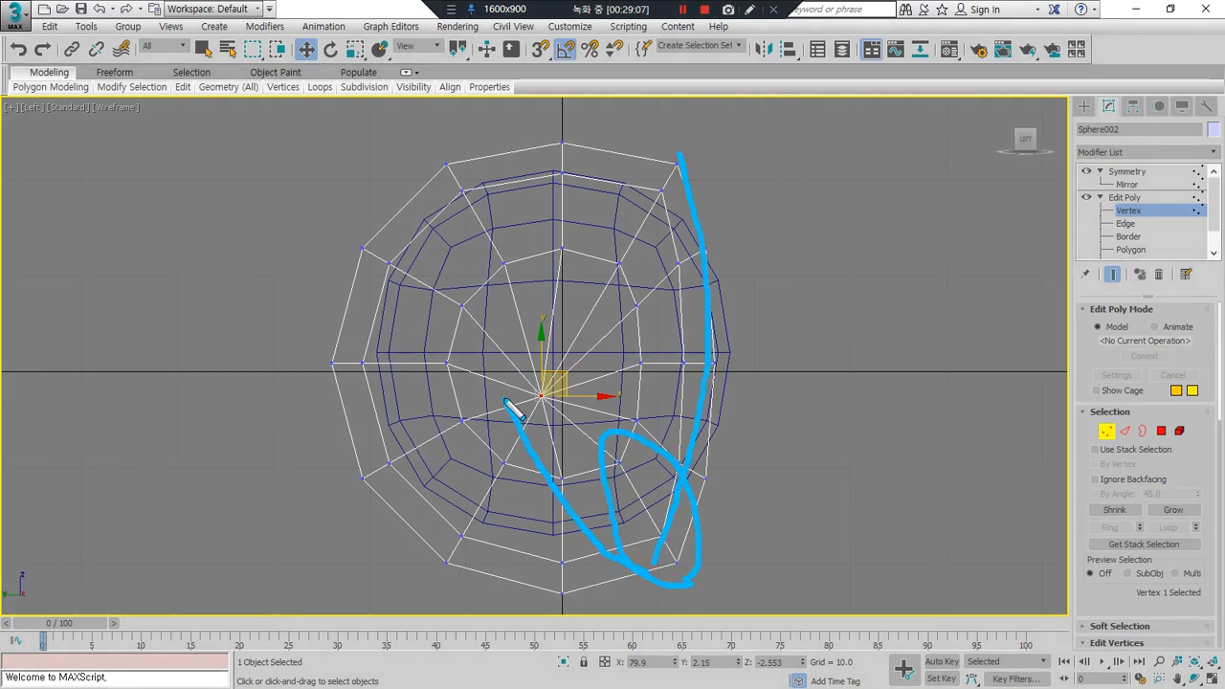
pyautogui.press('Escape')
# Step: Raise the bottom center vertices and the lower rear column beside them in the Left view to lift the underside of the head
pyautogui.moveTo(574, 595); pyautogui.dragTo(426, 458)
pyautogui.moveTo(514, 470); pyautogui.dragTo(527, 470)
pyautogui.click(489, 541)
pyautogui.moveTo(488, 565); pyautogui.dragTo(412, 486)
pyautogui.click(462, 519)
pyautogui.moveTo(467, 517); pyautogui.dragTo(556, 415)
pyautogui.moveTo(667, 223)
pyautogui.mouseDown()
pyautogui.moveTo(683, 276)
pyautogui.moveTo(630, 561)
pyautogui.moveTo(529, 425)
pyautogui.moveTo(462, 418)
pyautogui.mouseUp()
pyautogui.moveTo(632, 215)
pyautogui.mouseDown()
pyautogui.moveTo(618, 205)
pyautogui.moveTo(383, 418)
pyautogui.mouseUp()
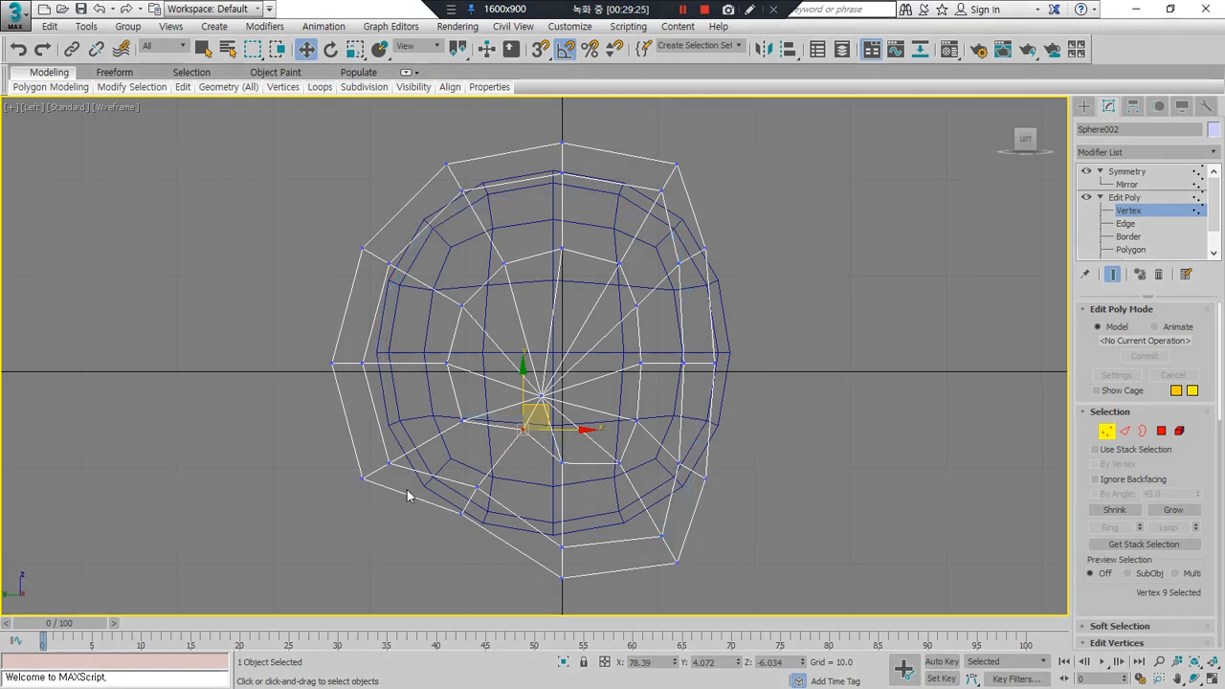
# Step: Move the lower vertices at the back of the head further up in the Left view to shape the nape
pyautogui.moveTo(303, 442); pyautogui.dragTo(302, 442)
pyautogui.moveTo(487, 547); pyautogui.dragTo(328, 443)
pyautogui.moveTo(448, 463)
pyautogui.mouseDown()
pyautogui.moveTo(468, 446)
pyautogui.moveTo(456, 443)
pyautogui.mouseUp()
pyautogui.click(421, 489)
pyautogui.moveTo(421, 489); pyautogui.dragTo(387, 439)
# Step: Raise the three bottom center vertices slightly in the Left view and return to the four-viewport layout
pyautogui.moveTo(500, 438); pyautogui.dragTo(545, 447)
pyautogui.click(544, 452)
pyautogui.moveTo(574, 586); pyautogui.dragTo(543, 458)
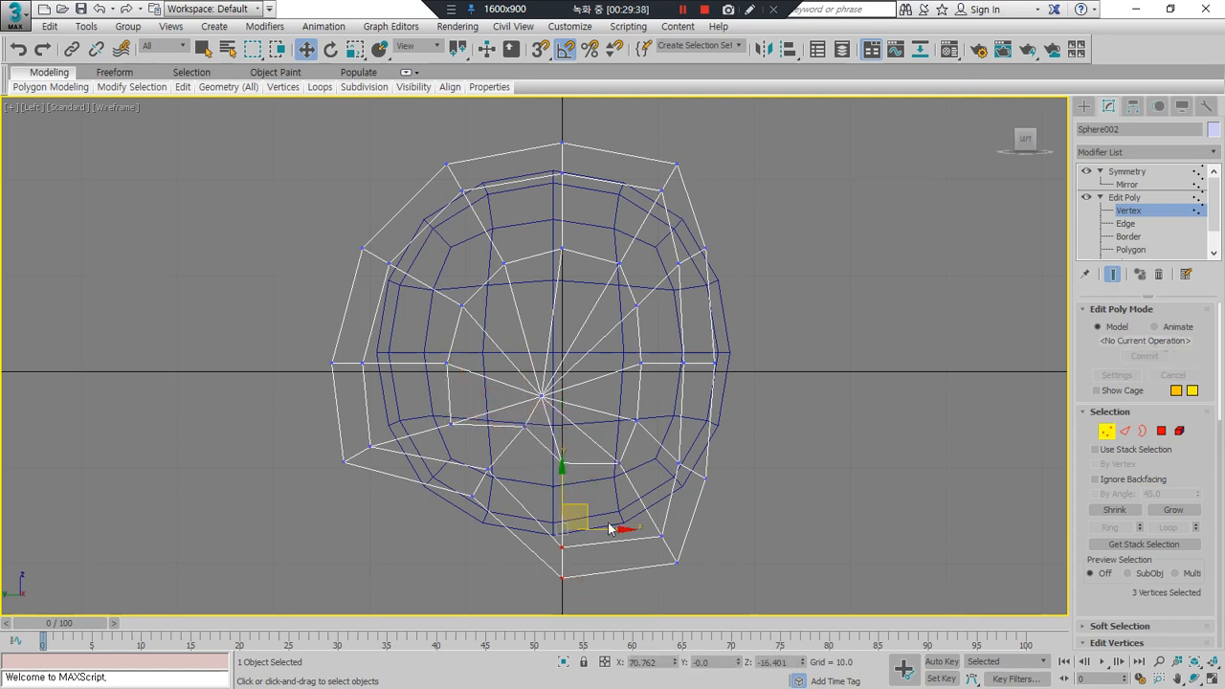
pyautogui.moveTo(615, 531); pyautogui.dragTo(617, 531)
pyautogui.moveTo(567, 499); pyautogui.dragTo(567, 491)
pyautogui.click(815, 500)
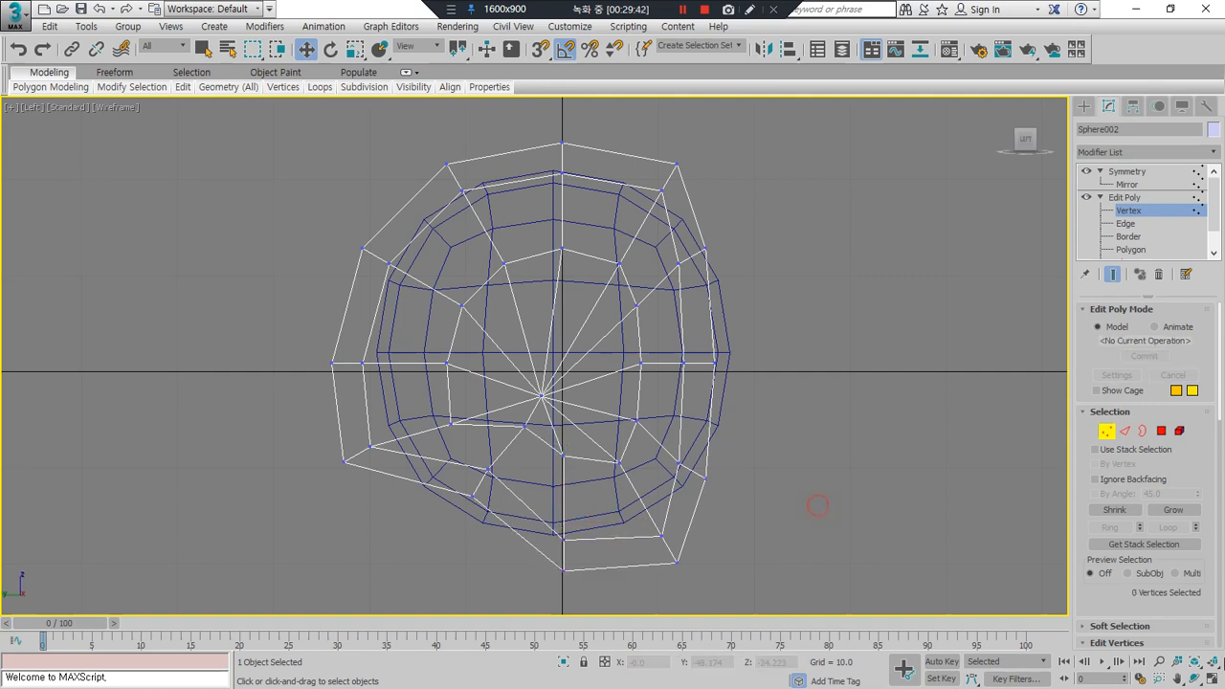
pyautogui.click(1215, 678)
pyautogui.keyDown('alt'); pyautogui.moveTo(835, 496); pyautogui.dragTo(653, 453, button='middle'); pyautogui.keyUp('alt')
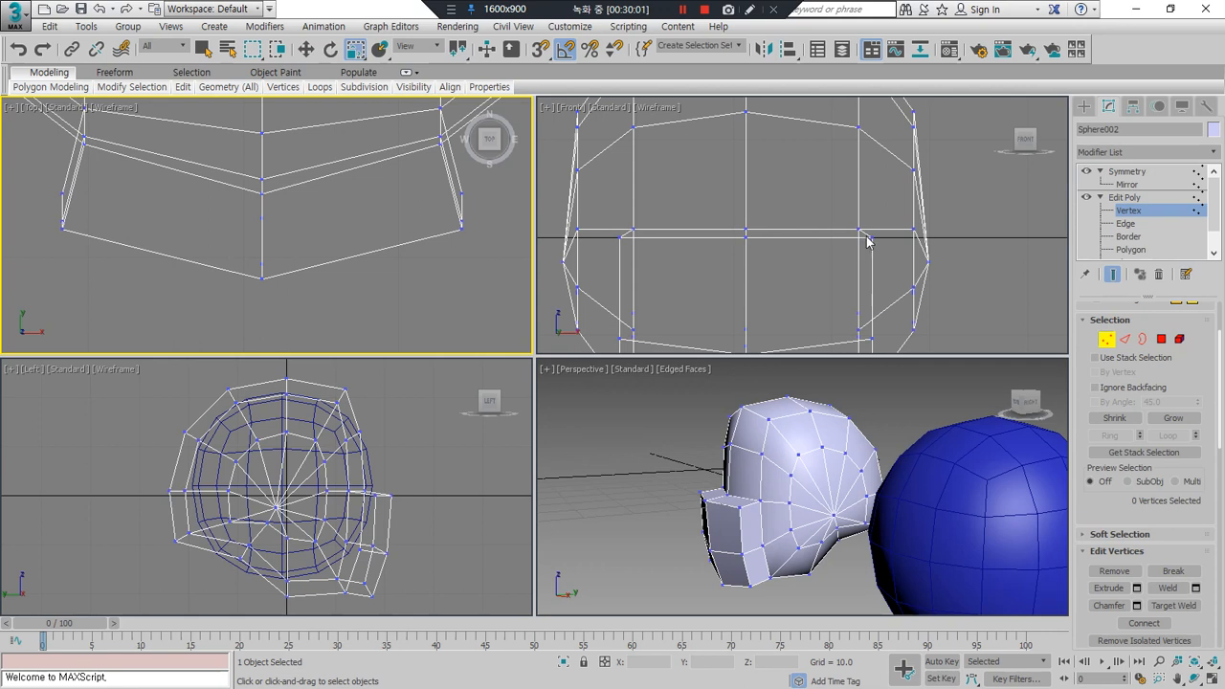
# Step: Move the muzzle's front side vertices inward in the Front view so the muzzle tapers toward its front
pyautogui.click(870, 234)
pyautogui.press('w')
pyautogui.moveTo(900, 221); pyautogui.dragTo(861, 243)
pyautogui.moveTo(788, 265); pyautogui.dragTo(776, 186, button='middle')
pyautogui.click(860, 260)
pyautogui.moveTo(873, 247); pyautogui.dragTo(836, 243)
pyautogui.moveTo(845, 316); pyautogui.dragTo(827, 262, button='middle')
pyautogui.click(828, 277)
pyautogui.moveTo(832, 280); pyautogui.dragTo(802, 267)
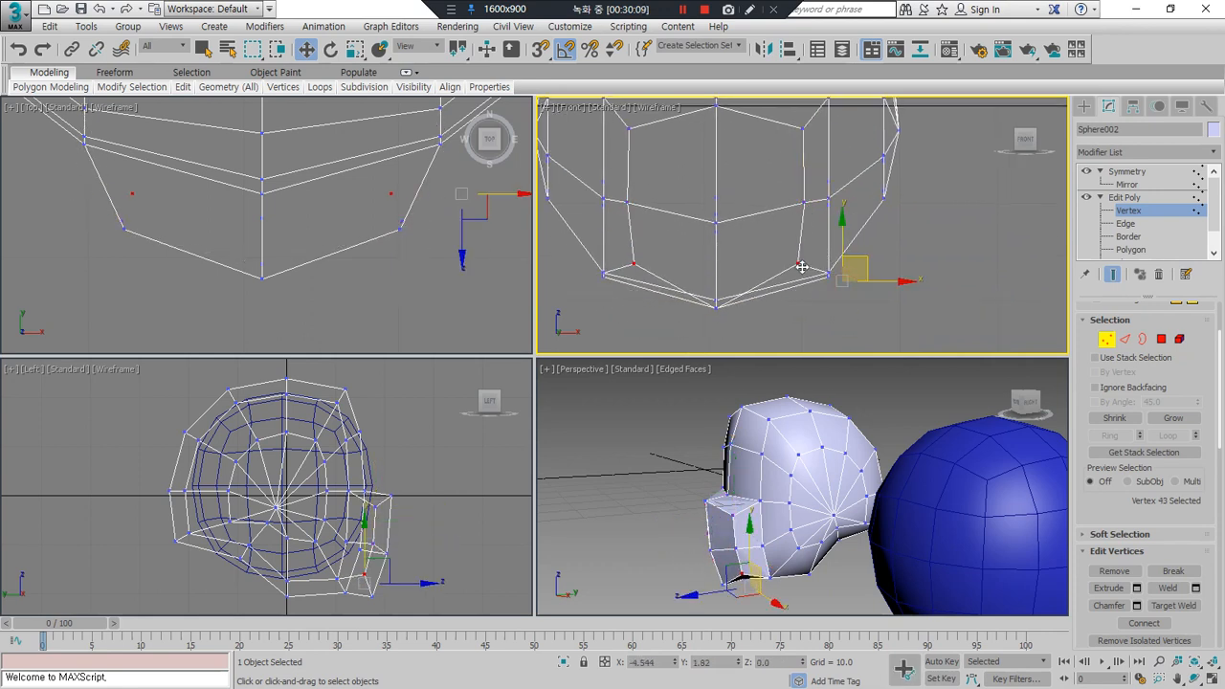
# Step: Raise the bottom center vertex on the front of the muzzle in the Front view
pyautogui.click(716, 290)
pyautogui.click(882, 295)
pyautogui.scroll(5, 861, 292)
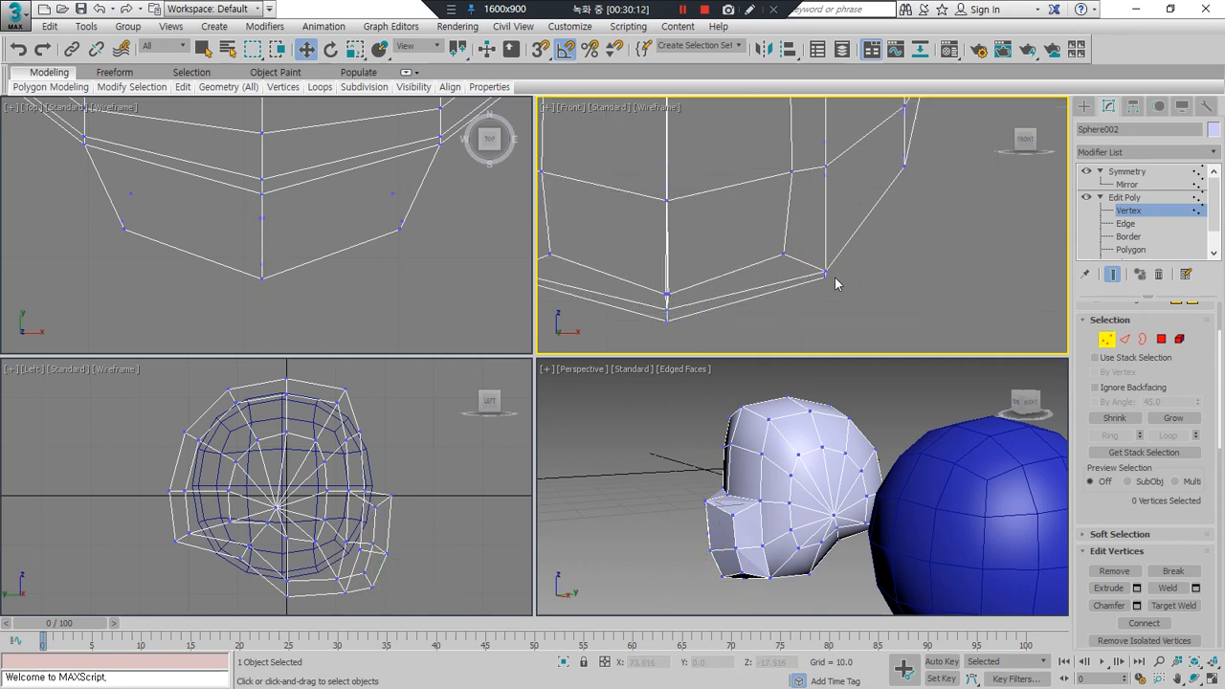
pyautogui.click(818, 229)
pyautogui.scroll(-2, 760, 244)
pyautogui.moveTo(731, 246); pyautogui.dragTo(731, 261, button='middle')
# Step: Adjust the vertices where the muzzle's top meets the face and raise the muzzle's front center vertex in the Front view
pyautogui.click(793, 144)
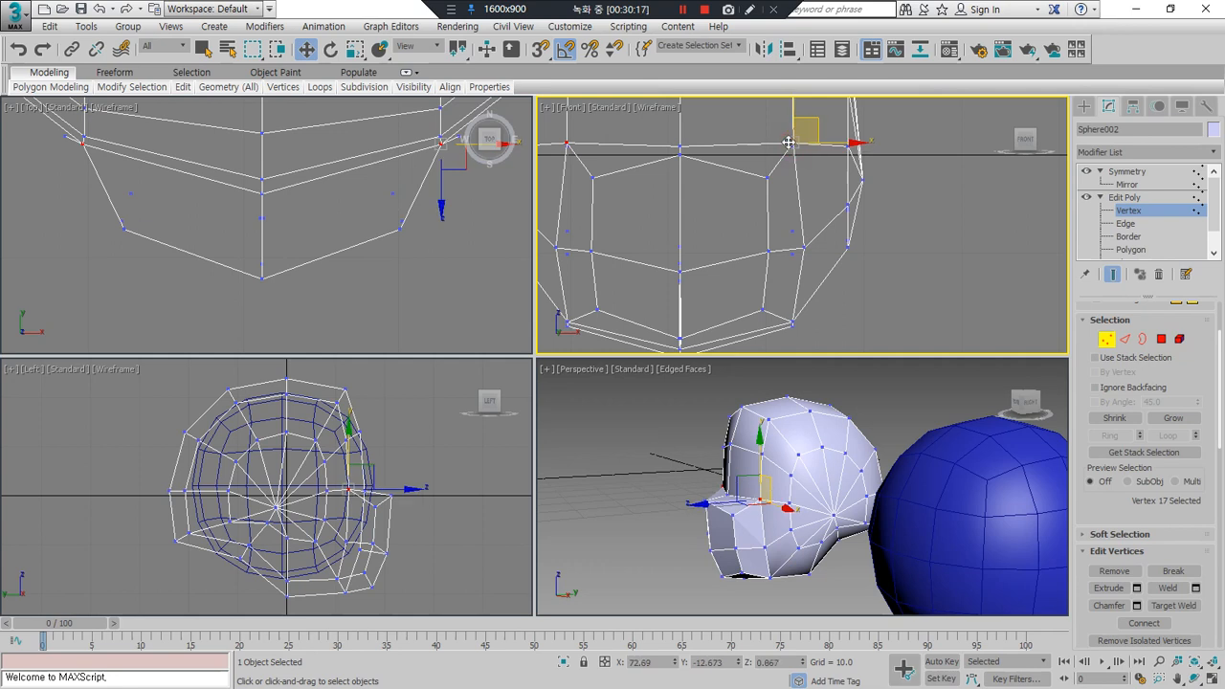
pyautogui.click(680, 147)
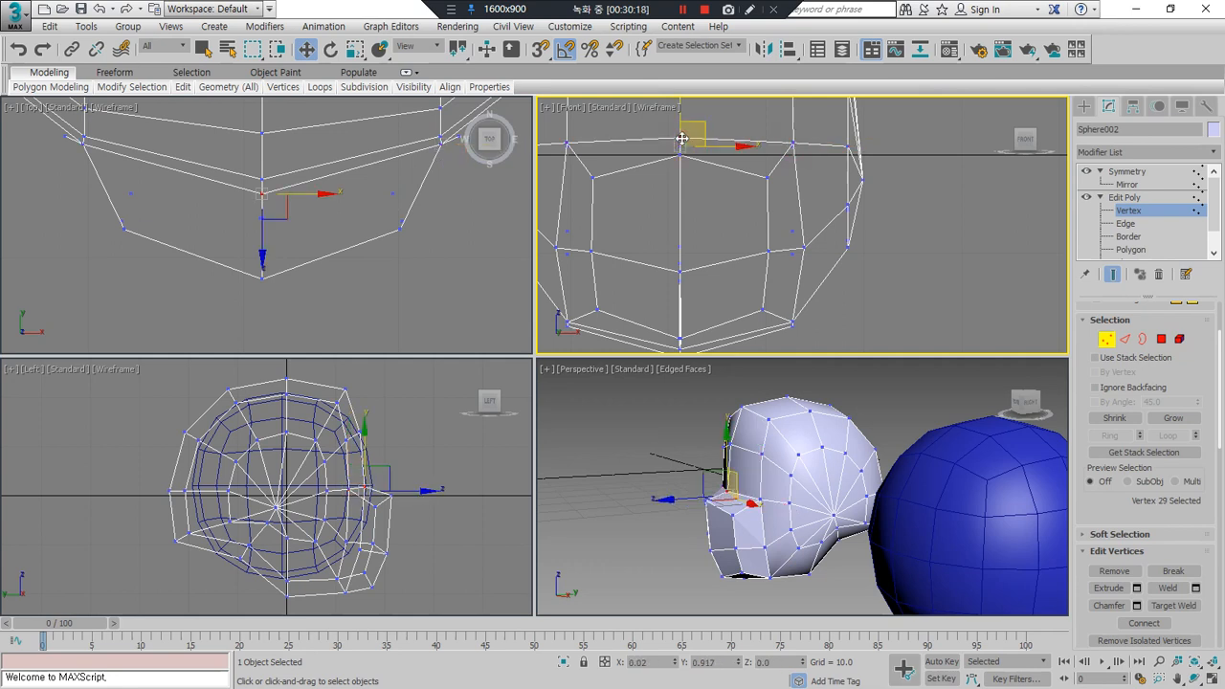
pyautogui.moveTo(681, 132); pyautogui.dragTo(681, 131)
pyautogui.moveTo(719, 267); pyautogui.dragTo(744, 258, button='middle')
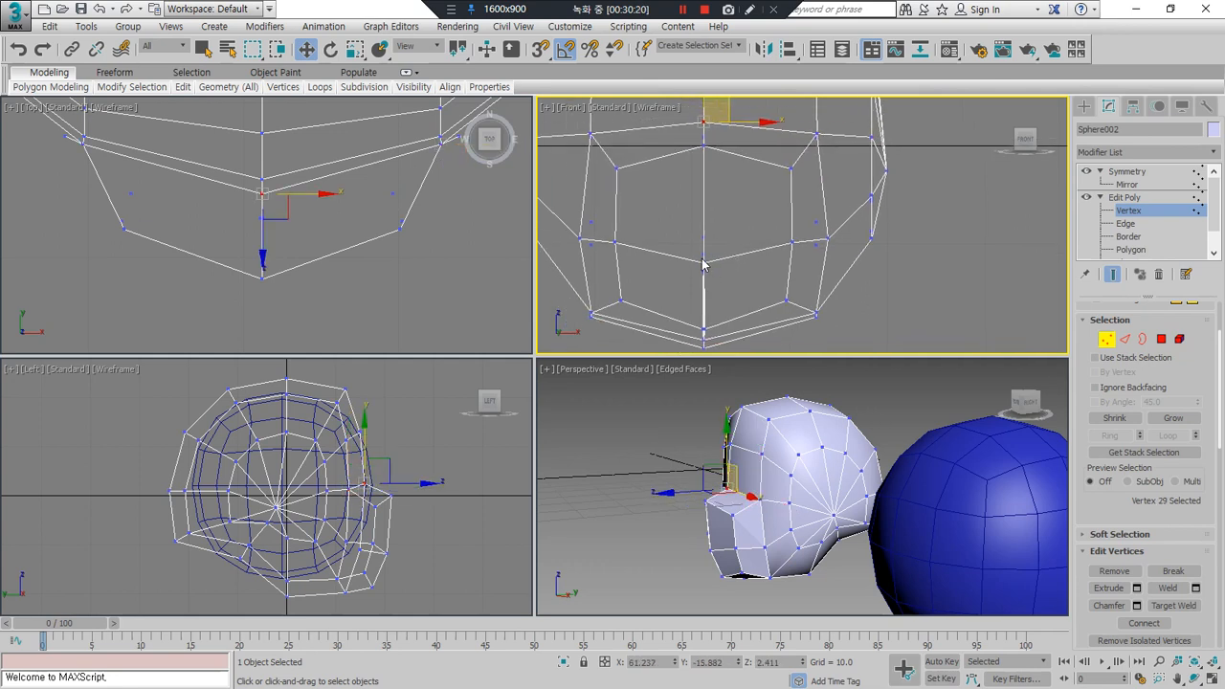
pyautogui.click(703, 263)
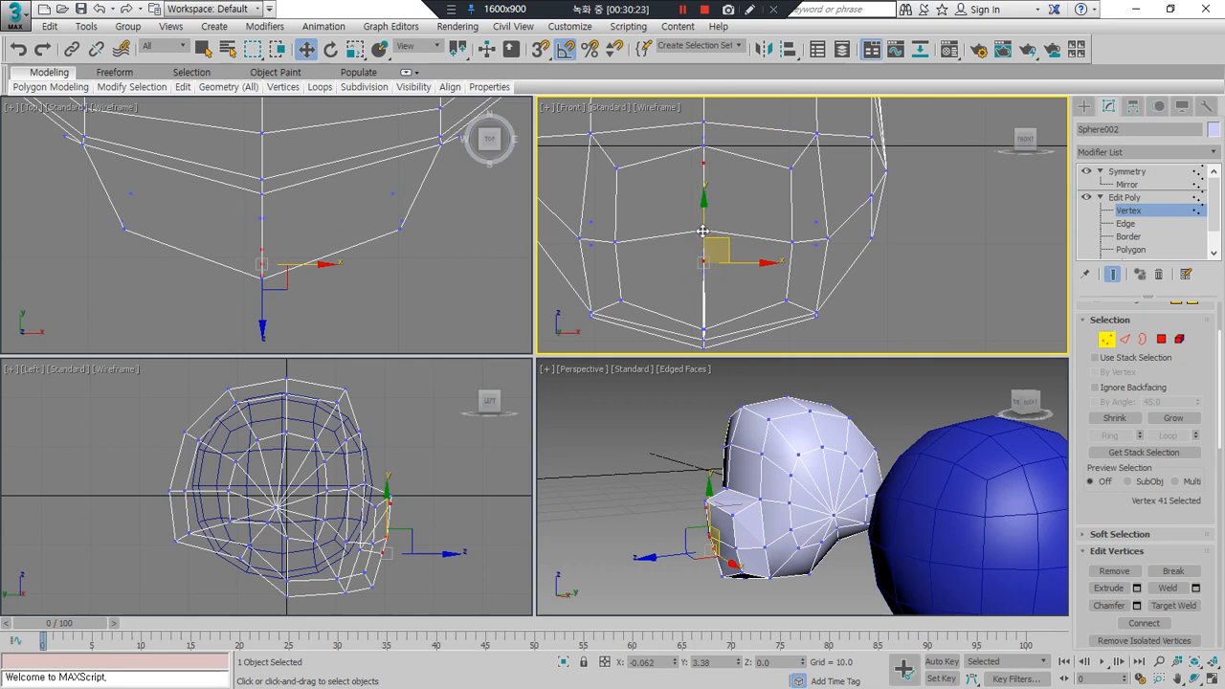
pyautogui.scroll(-5, 718, 233)
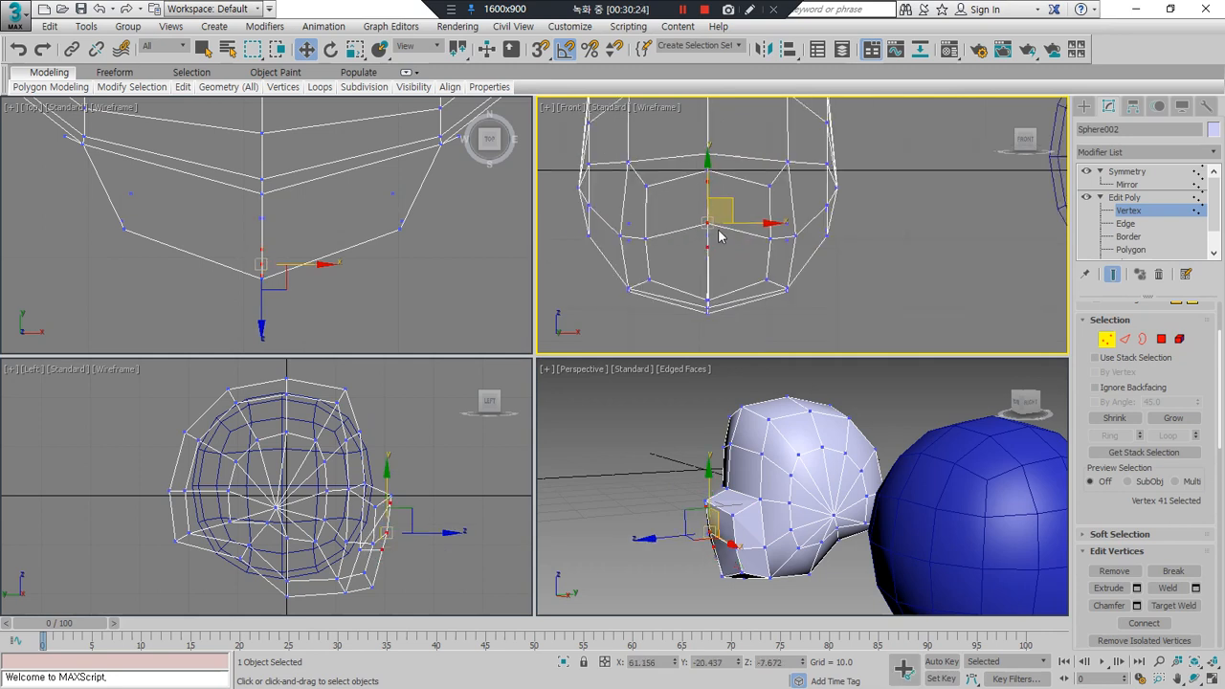
# Step: Try to align all of the head's center-line vertices by scaling them along X in the Front view
pyautogui.click(721, 321)
pyautogui.moveTo(718, 291); pyautogui.dragTo(704, 125)
pyautogui.press('r')
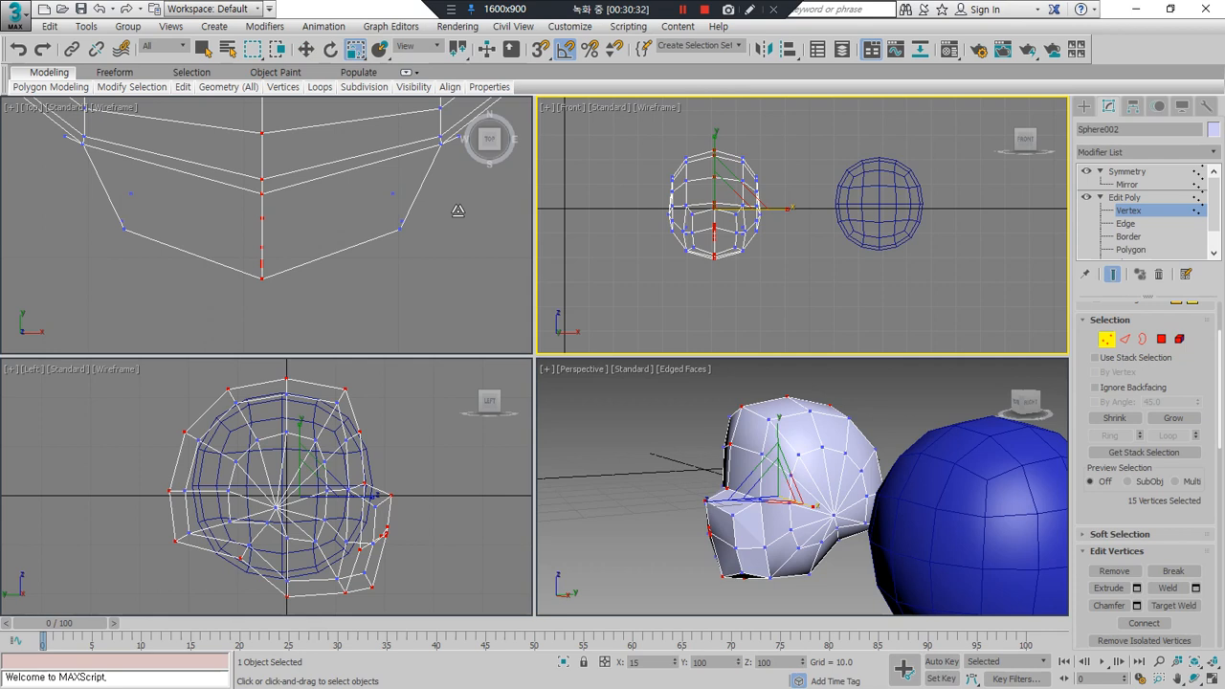
pyautogui.moveTo(355, 49); pyautogui.dragTo(355, 102)
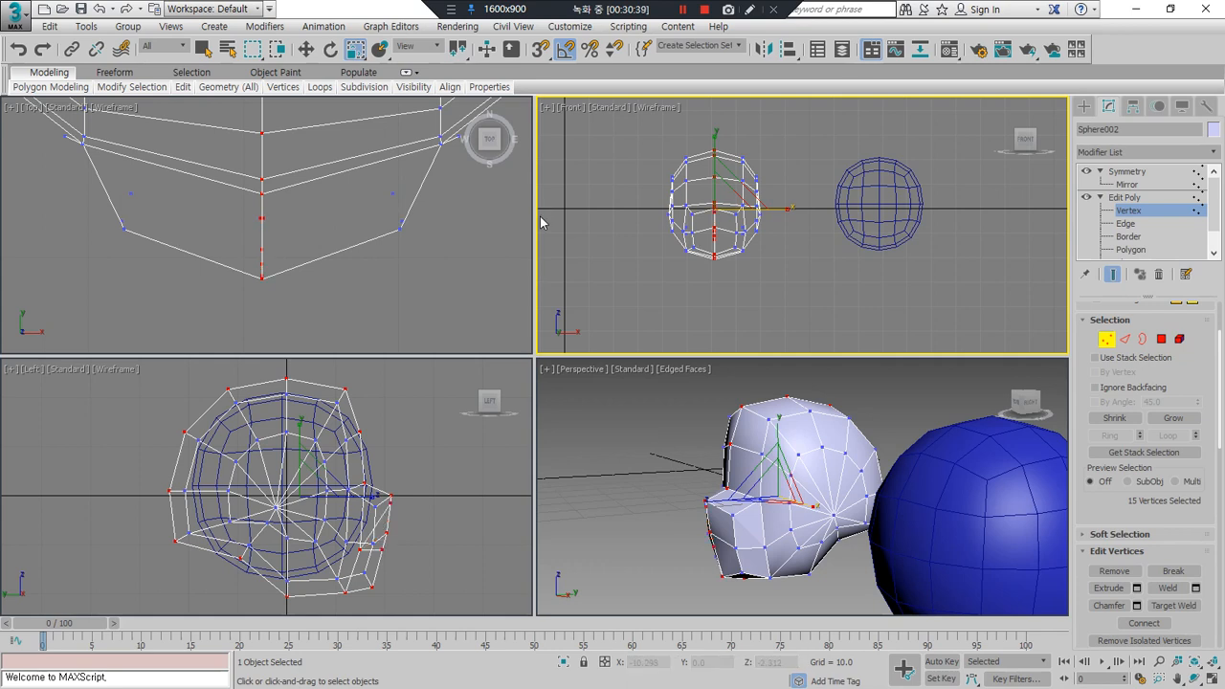
pyautogui.moveTo(785, 209); pyautogui.dragTo(679, 208)
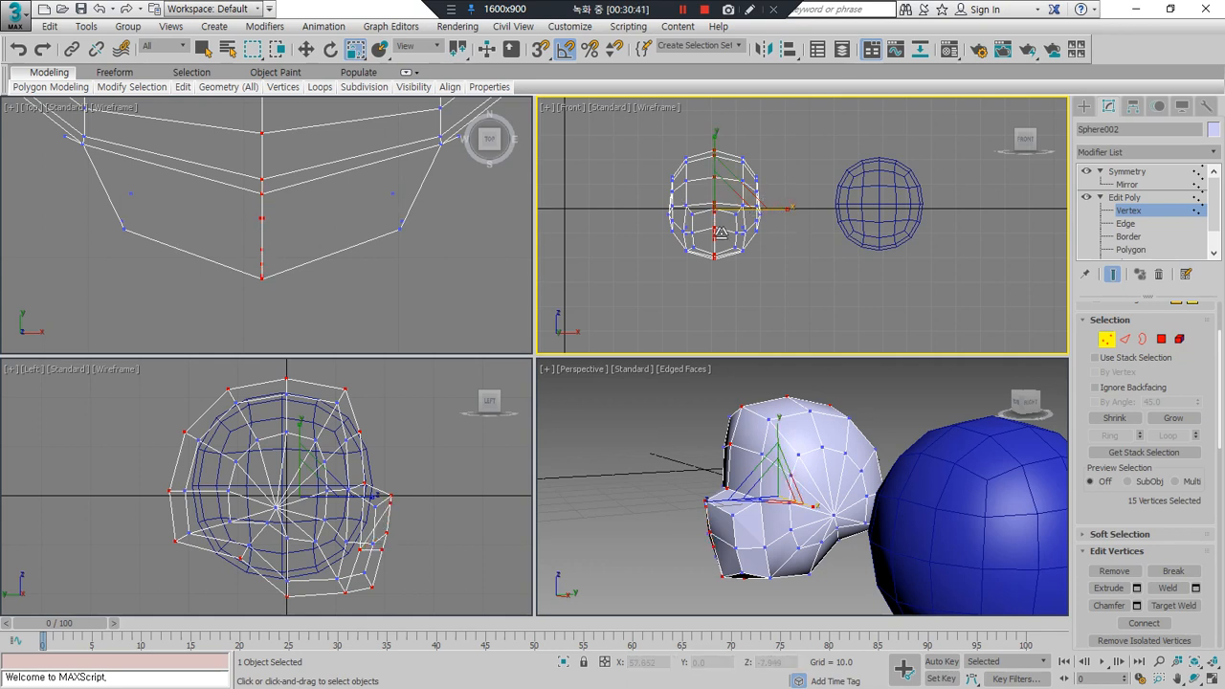
pyautogui.click(354, 52)
pyautogui.hotkey('ctrl', 'z')
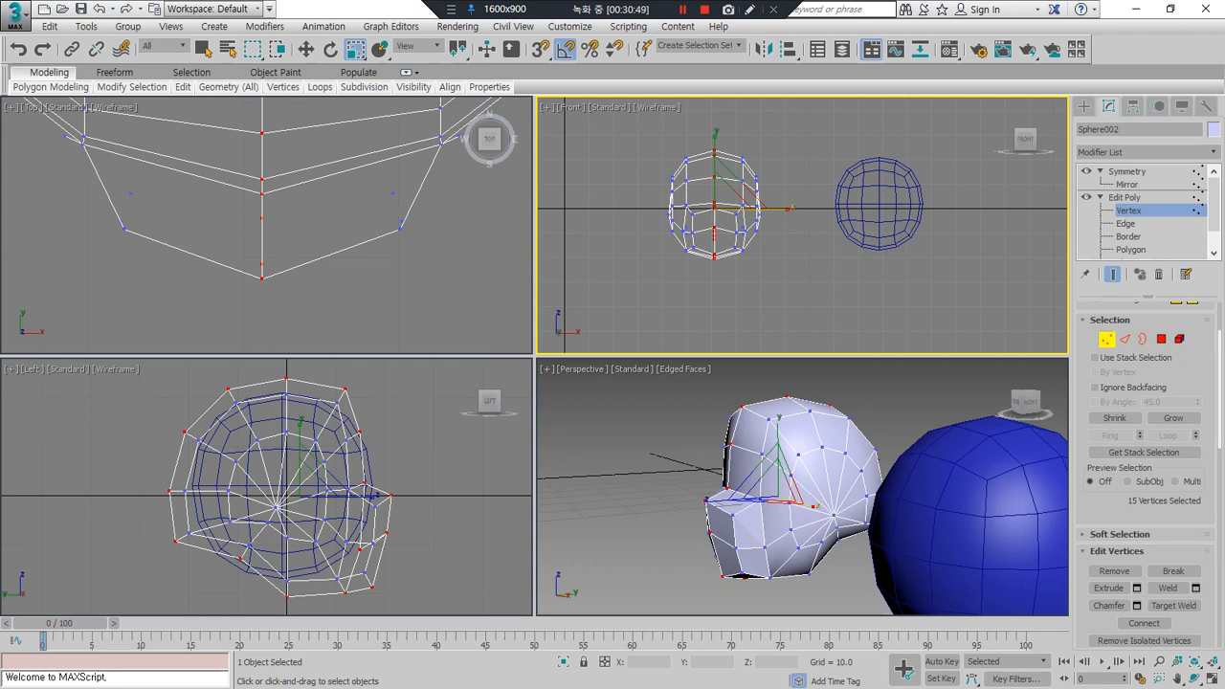
pyautogui.click(813, 286)
# Step: Lower the top center vertex of the head slightly in the Front view
pyautogui.scroll(2, 757, 193)
pyautogui.scroll(2, 757, 193)
pyautogui.moveTo(750, 251); pyautogui.dragTo(780, 266, button='middle')
pyautogui.moveTo(719, 140); pyautogui.dragTo(696, 174)
pyautogui.press('w')
pyautogui.moveTo(710, 117); pyautogui.dragTo(707, 165)
pyautogui.click(747, 125)
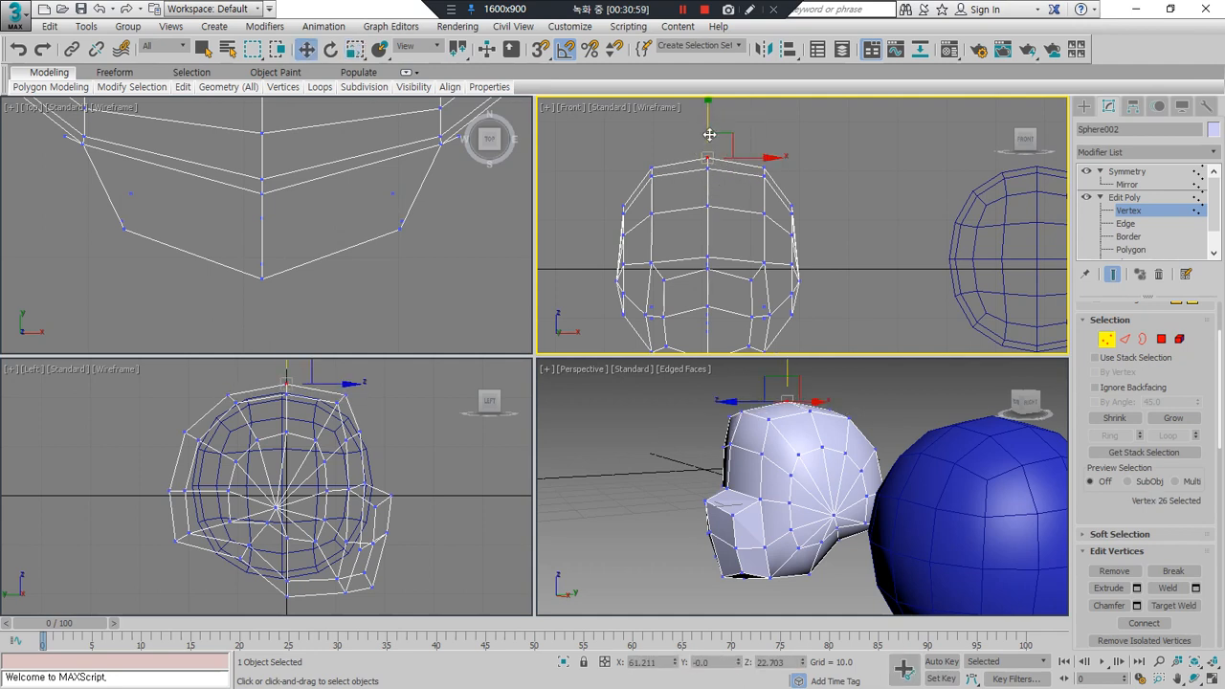
pyautogui.click(849, 158)
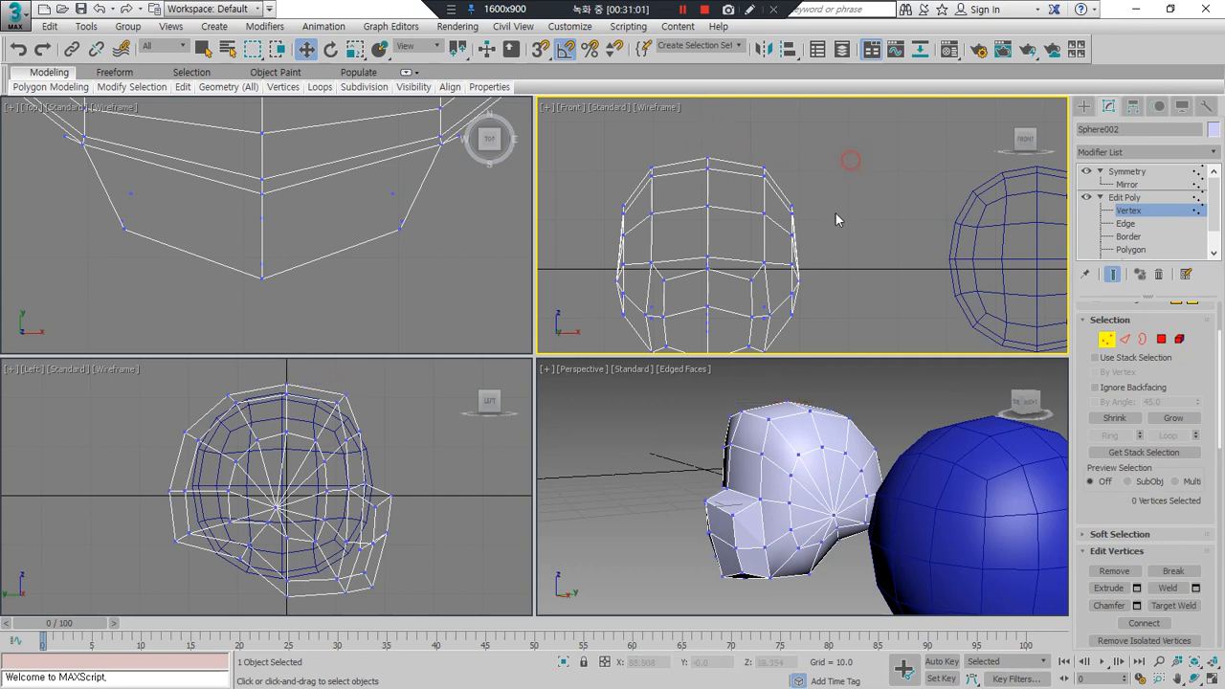
# Step: Leave vertex editing and add a TurboSmooth modifier above Symmetry on the head
pyautogui.scroll(2, 800, 485)
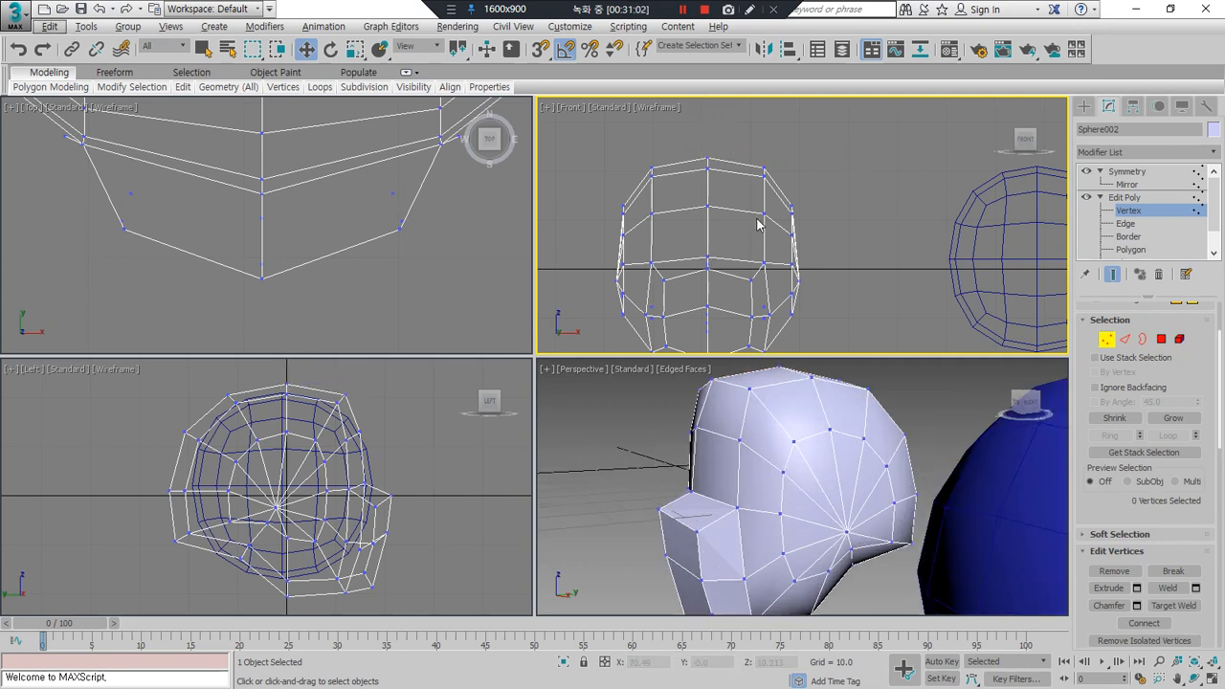
pyautogui.scroll(2, 741, 251)
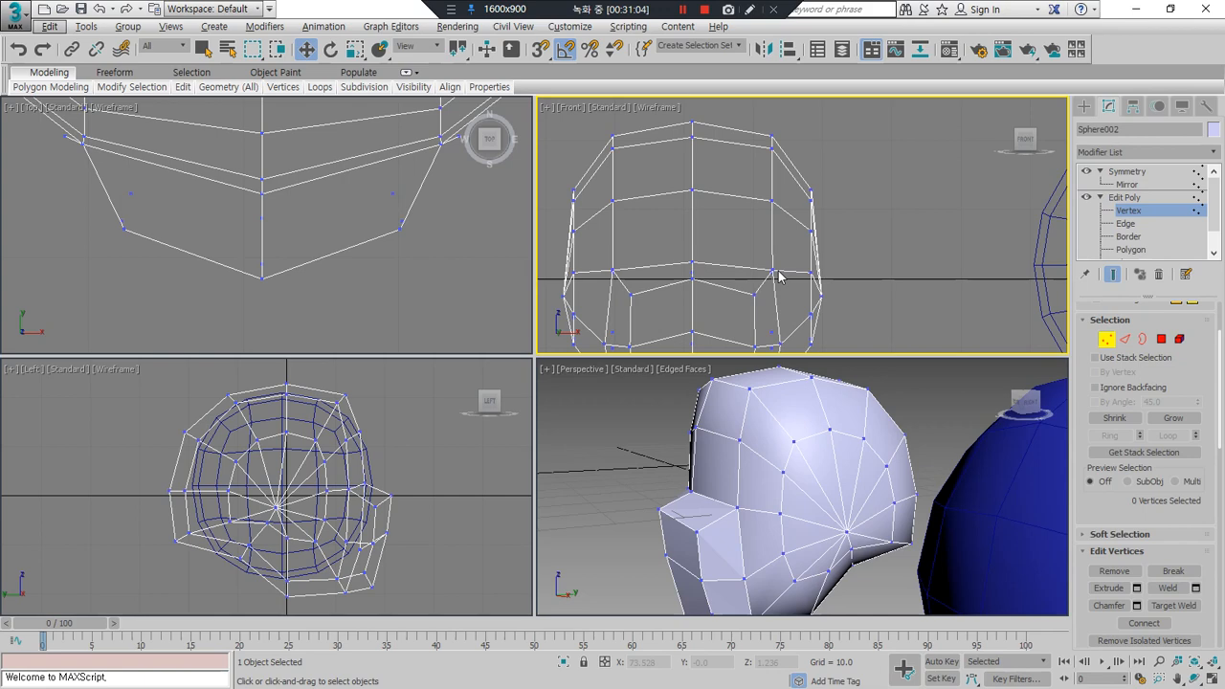
pyautogui.click(1105, 339)
pyautogui.click(1156, 151)
pyautogui.click(1156, 151)
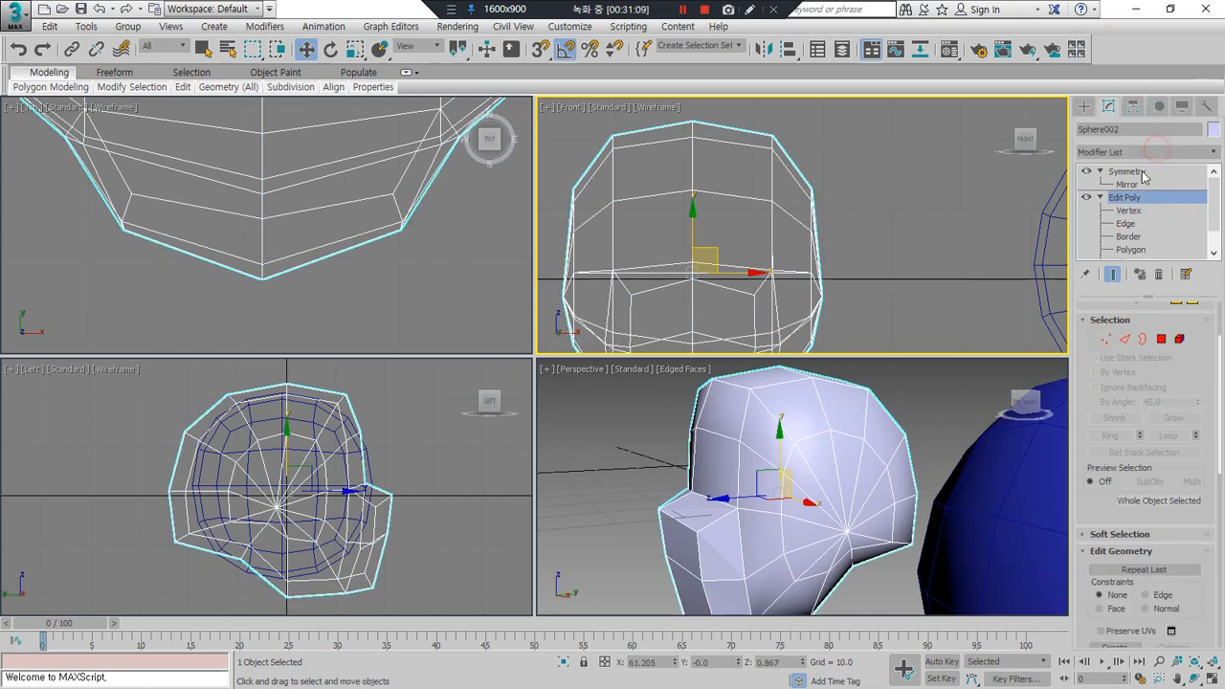
pyautogui.click(1141, 173)
pyautogui.click(1147, 153)
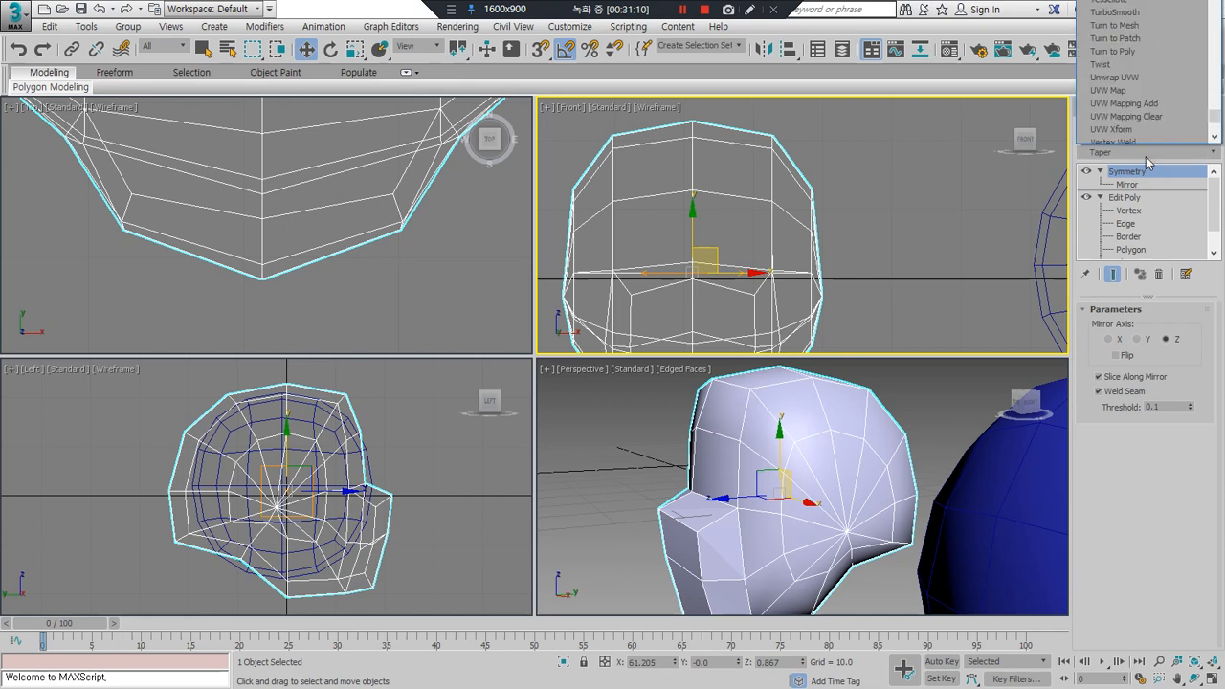
pyautogui.click(1155, 153)
pyautogui.click(1155, 153)
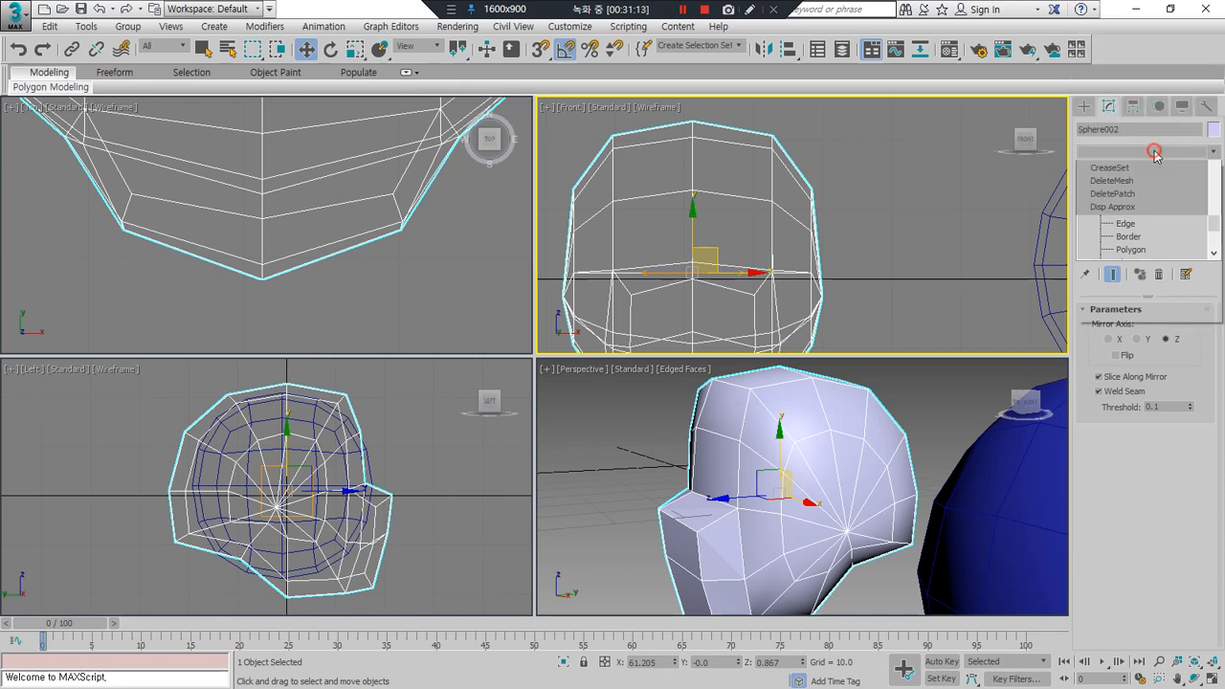
pyautogui.press('t')
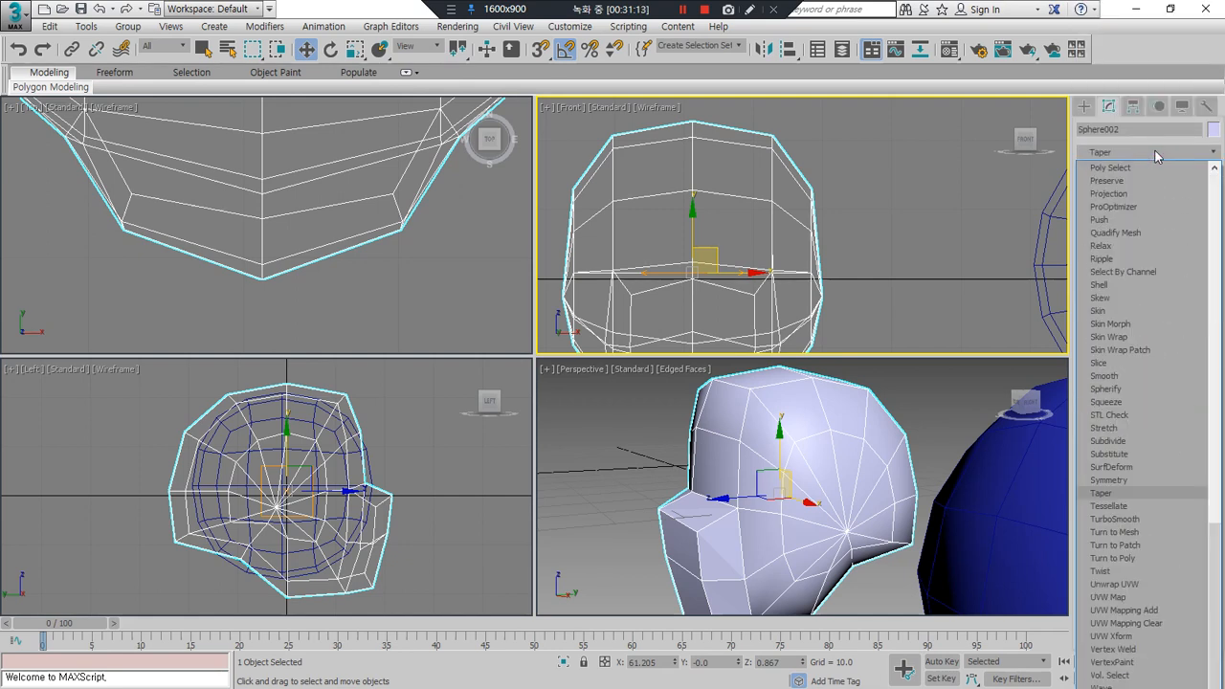
pyautogui.click(1145, 519)
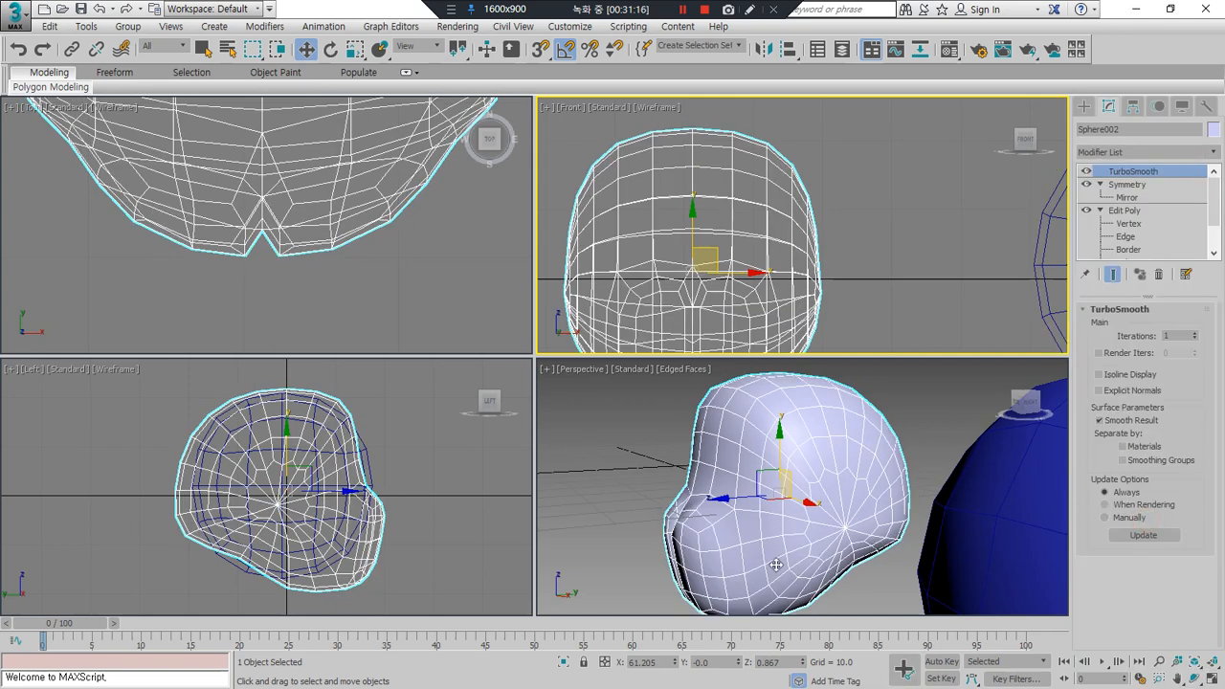
# Step: Inspect the smoothed muzzle seam, turn off the TurboSmooth display, and return to the Edit Poly vertex level
pyautogui.click(770, 526)
pyautogui.keyDown('alt'); pyautogui.moveTo(770, 525); pyautogui.dragTo(813, 526, button='middle'); pyautogui.keyUp('alt')
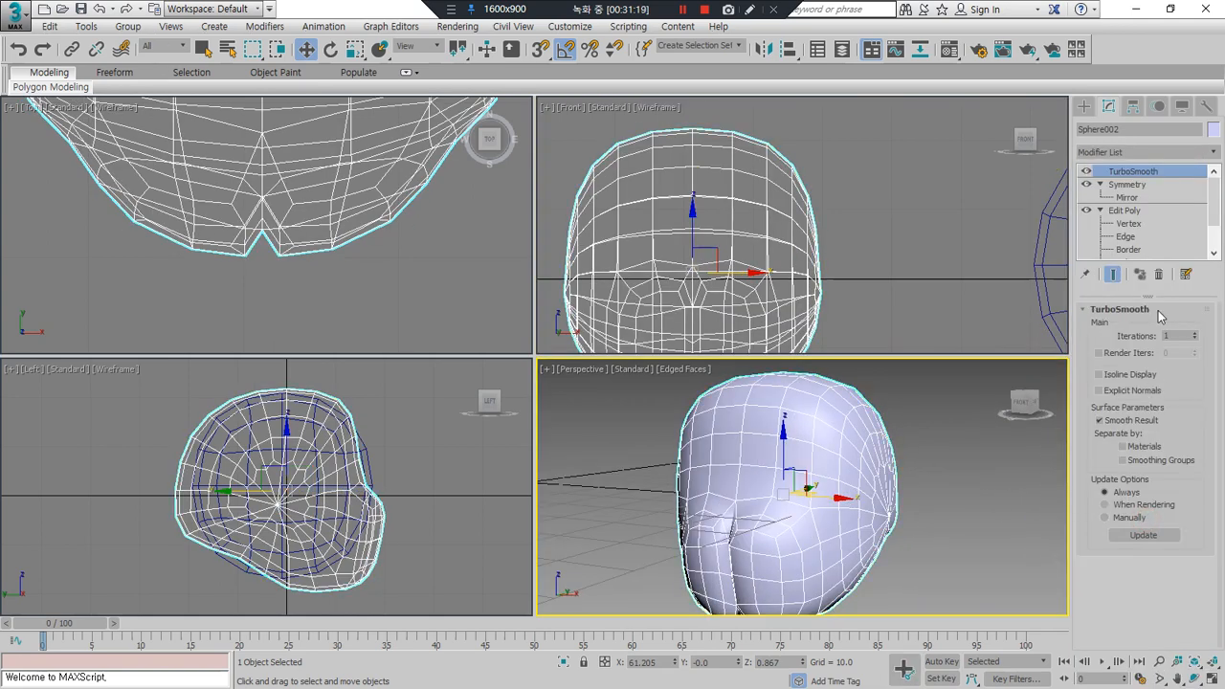
pyautogui.click(1129, 223)
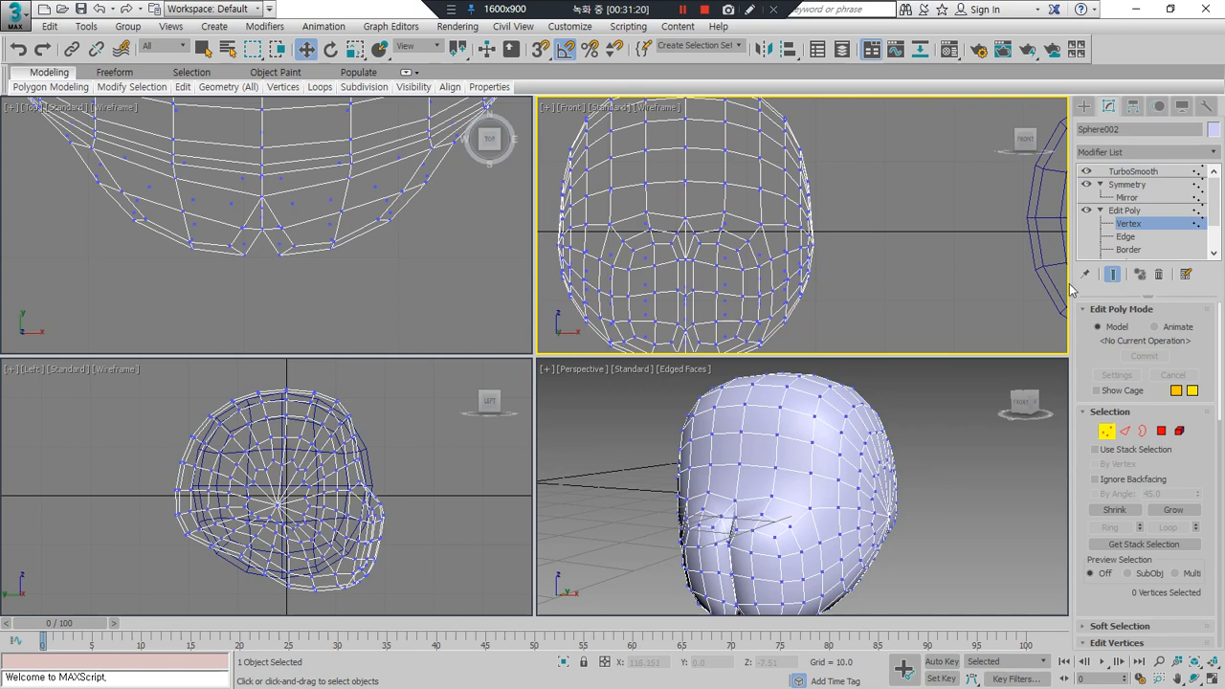
pyautogui.click(1139, 171)
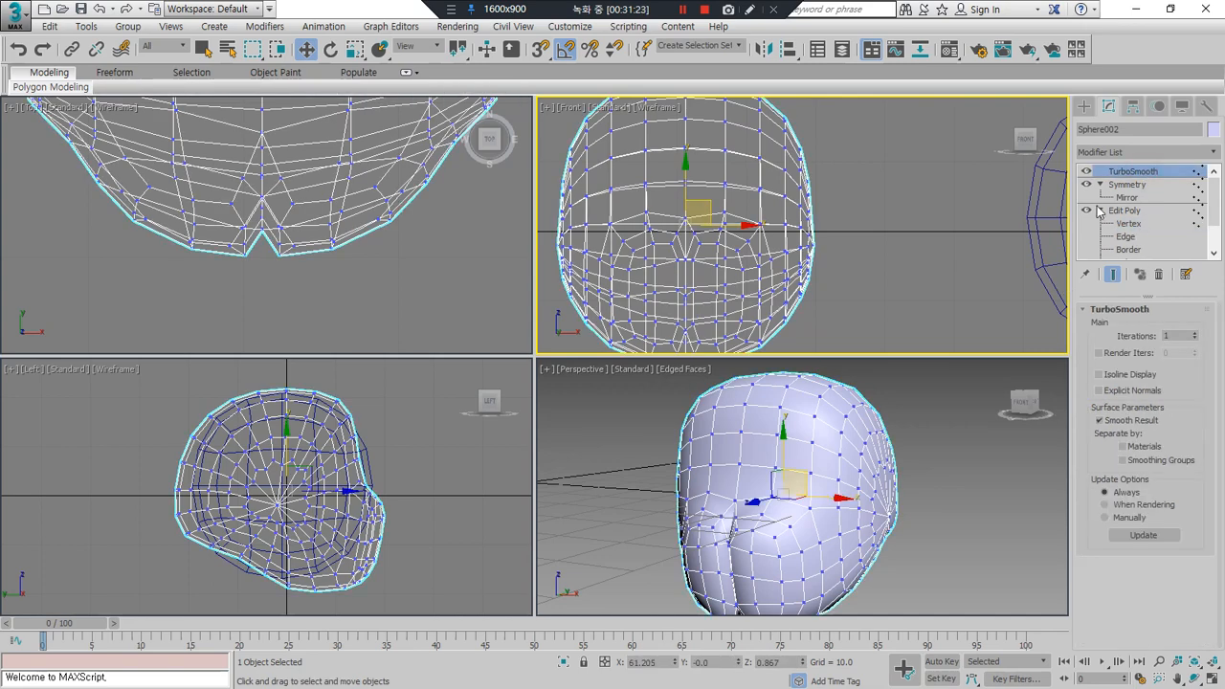
pyautogui.click(1087, 172)
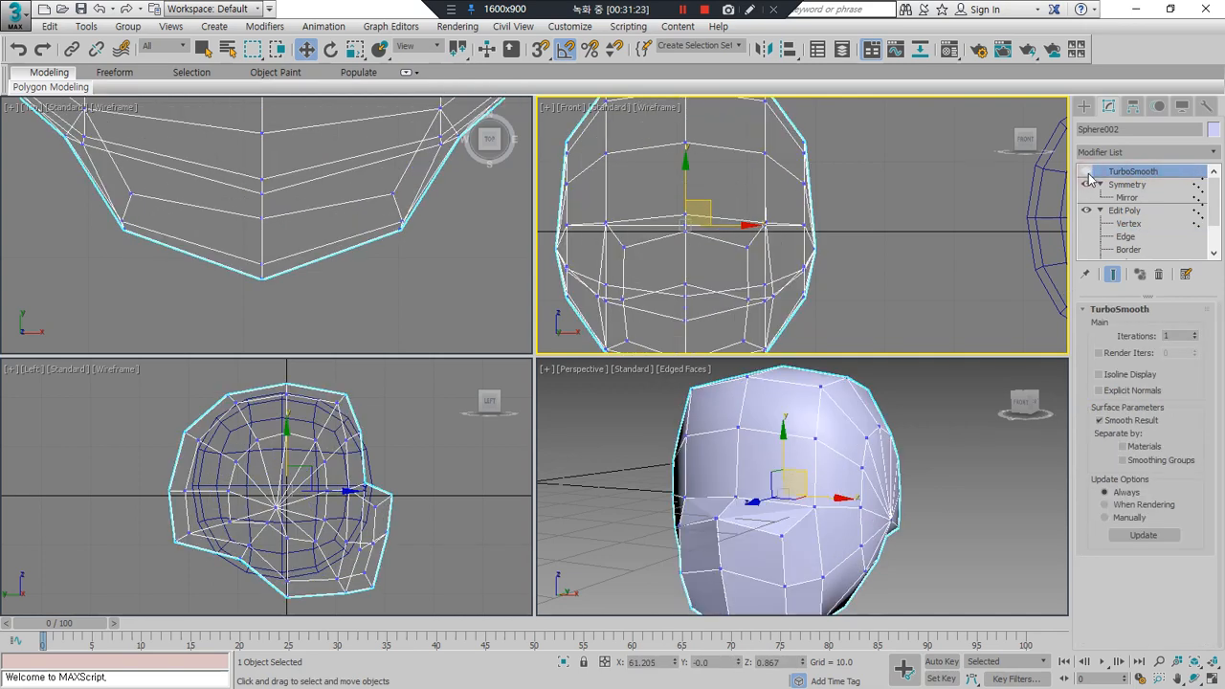
pyautogui.click(1130, 224)
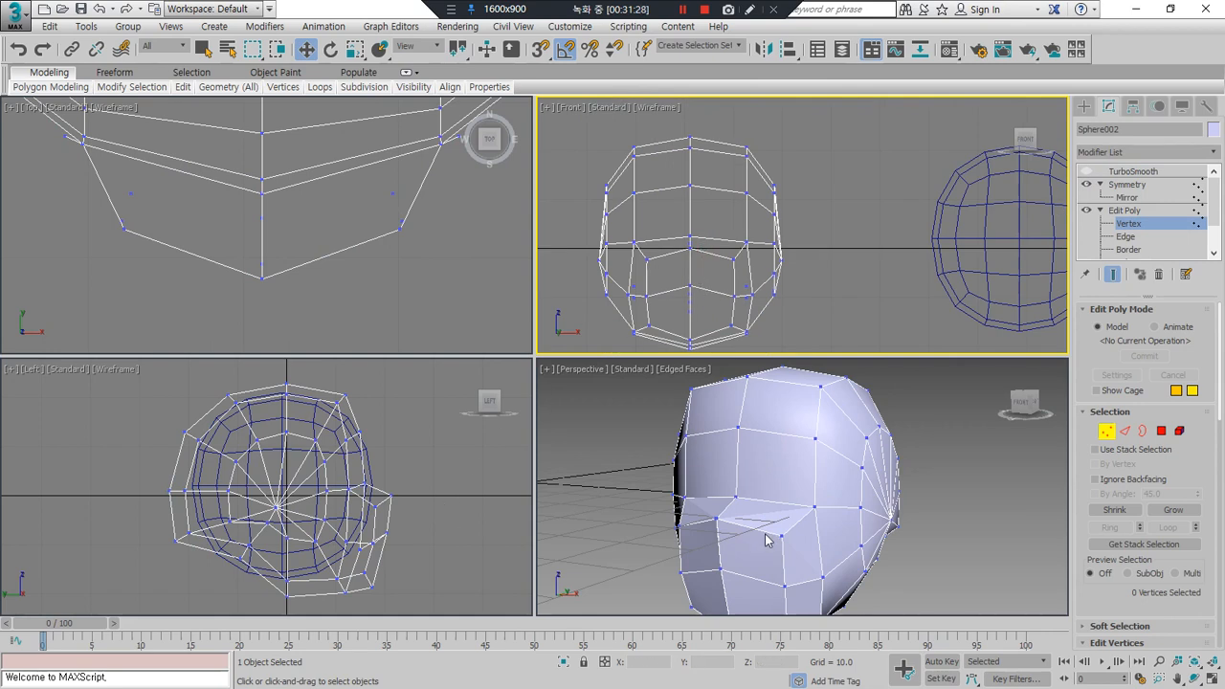
pyautogui.click(719, 528)
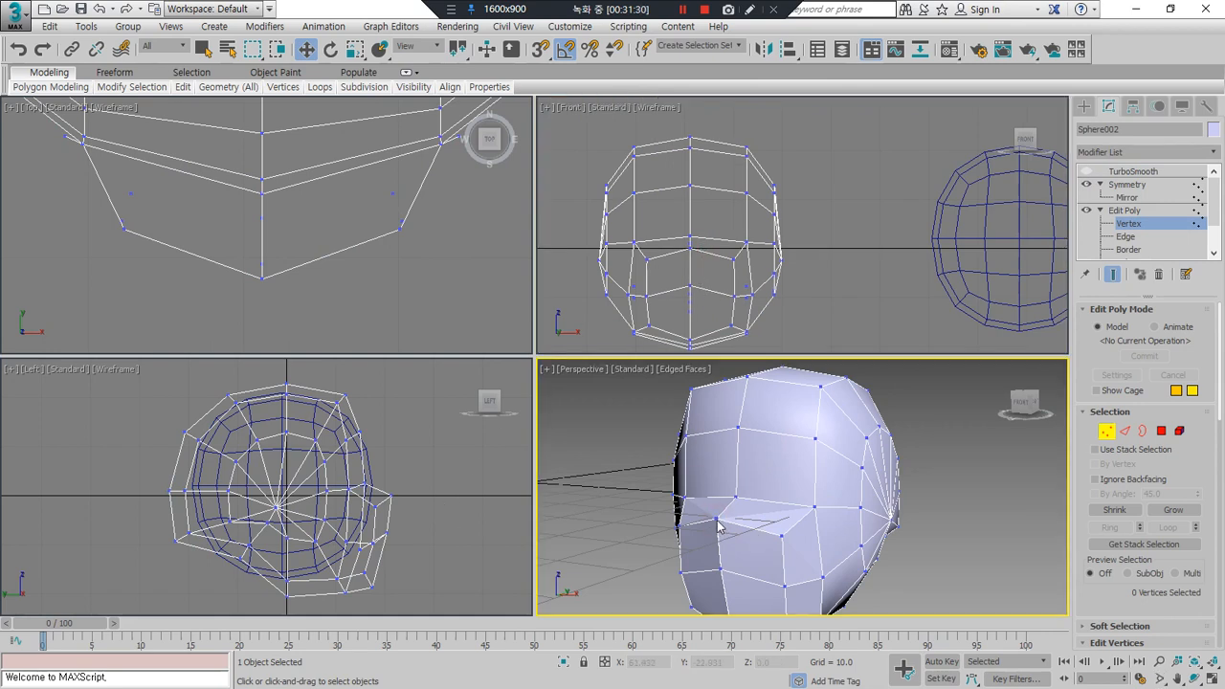
# Step: Set the Symmetry weld threshold to 1.0, preview it with TurboSmooth, and return to Edit Poly vertices at the muzzle
pyautogui.click(1127, 184)
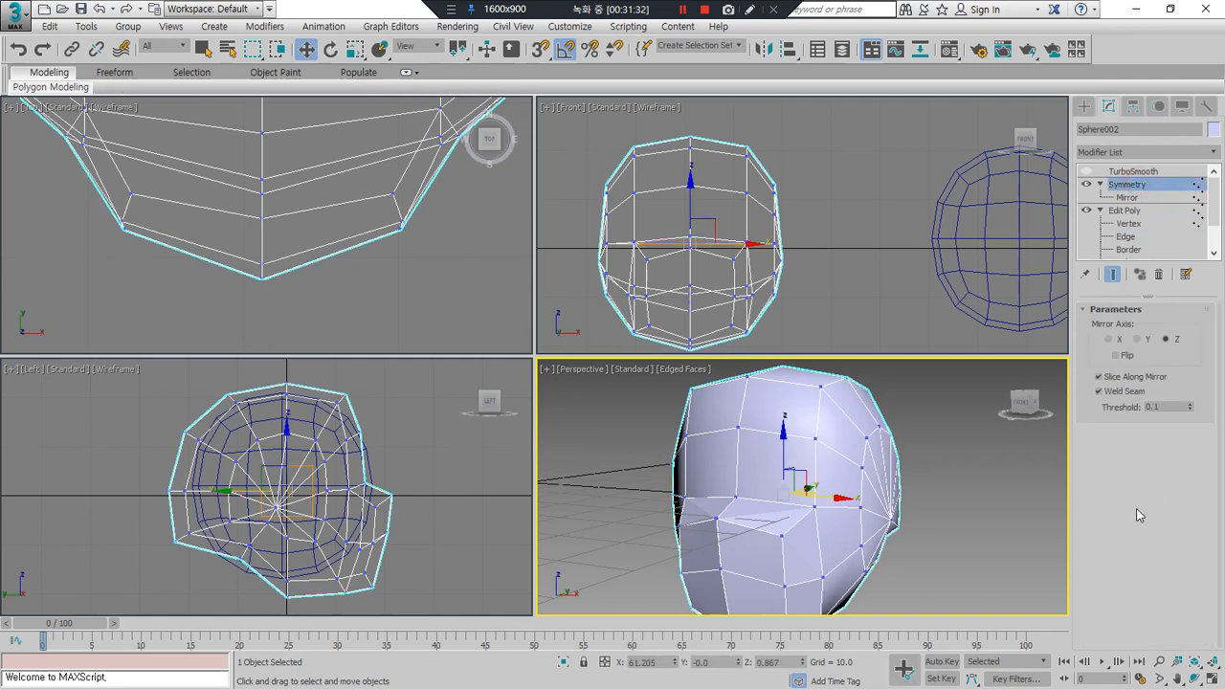
pyautogui.doubleClick(1161, 407)
pyautogui.press('Return')
pyautogui.click(1085, 173)
pyautogui.click(1085, 173)
pyautogui.click(1127, 223)
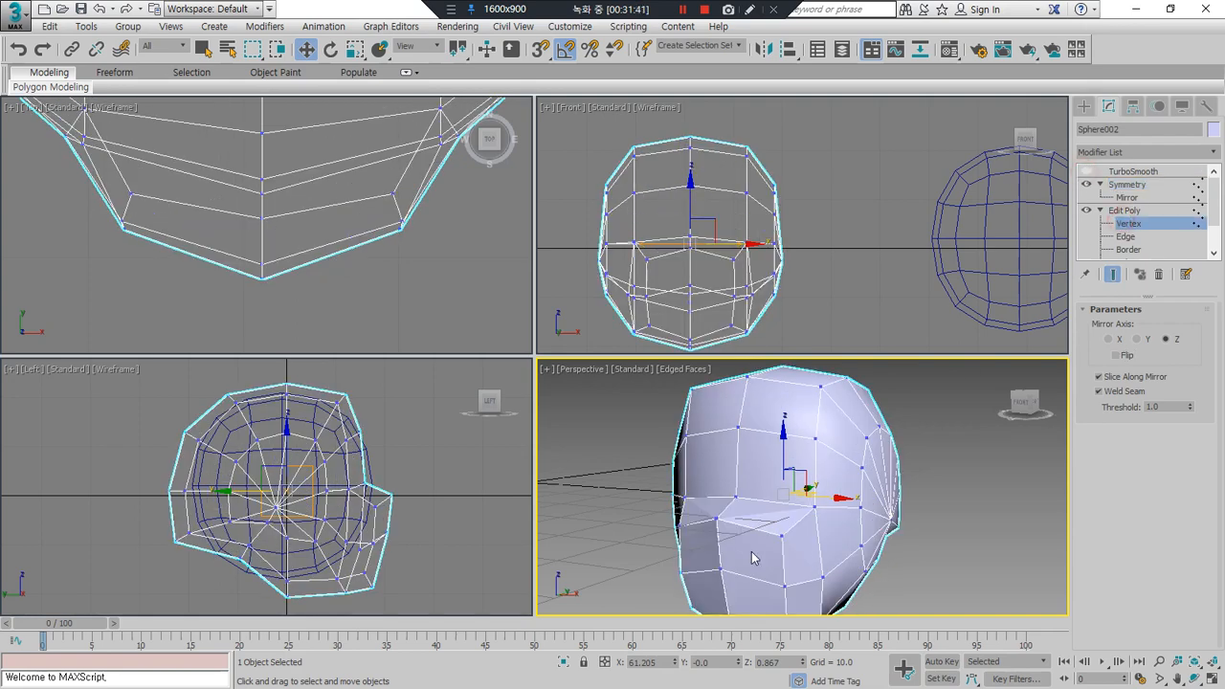
pyautogui.scroll(5, 738, 456)
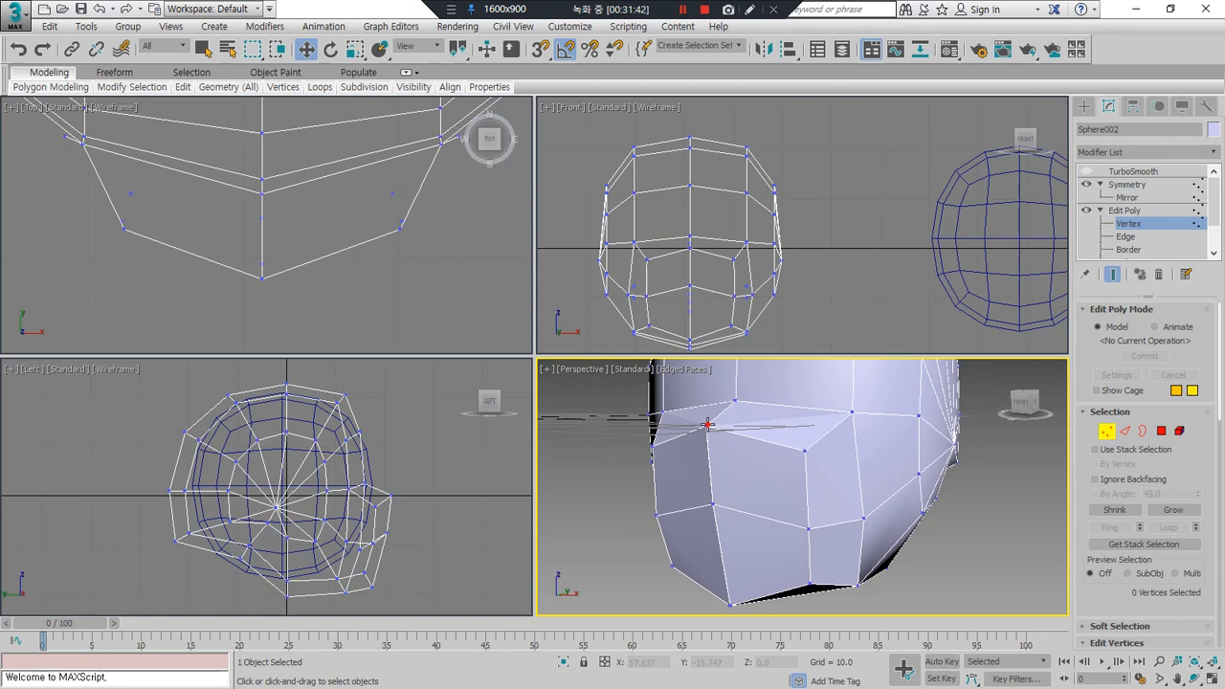
# Step: Select the muzzle's three center-line vertices and shift them slightly along X in the Front view
pyautogui.click(706, 423)
pyautogui.keyDown('ctrl'); pyautogui.click(711, 505); pyautogui.keyUp('ctrl')
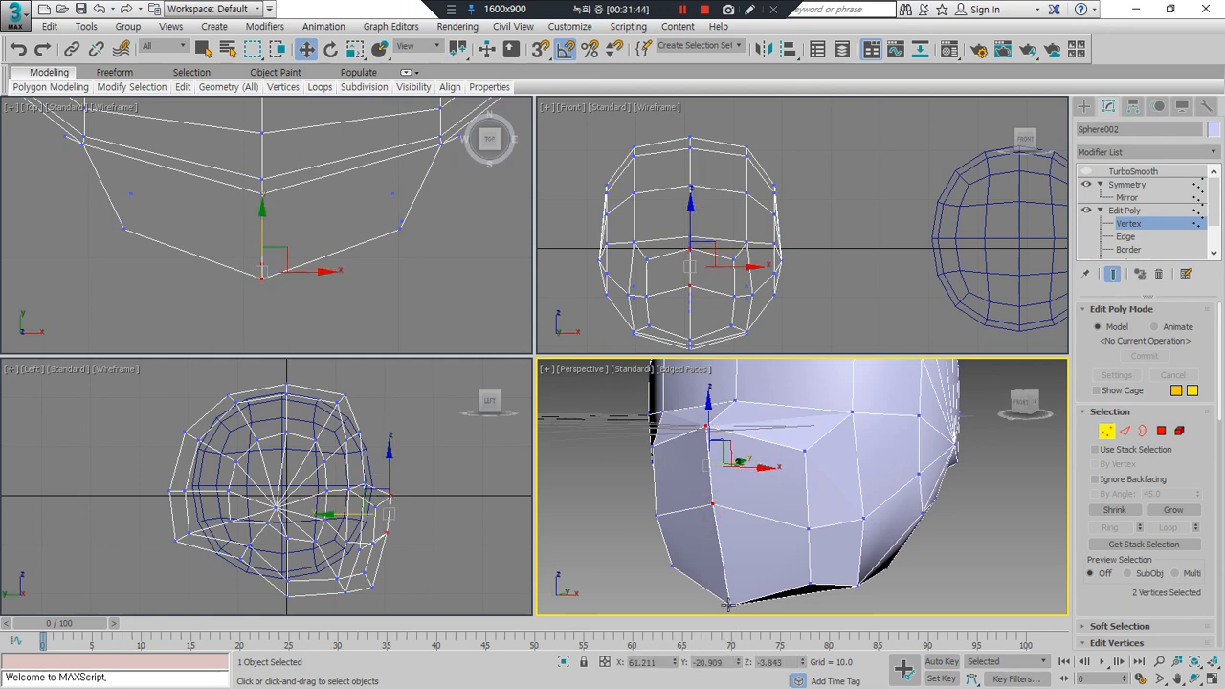
pyautogui.keyDown('ctrl'); pyautogui.click(727, 605); pyautogui.keyUp('ctrl')
pyautogui.scroll(2, 735, 297)
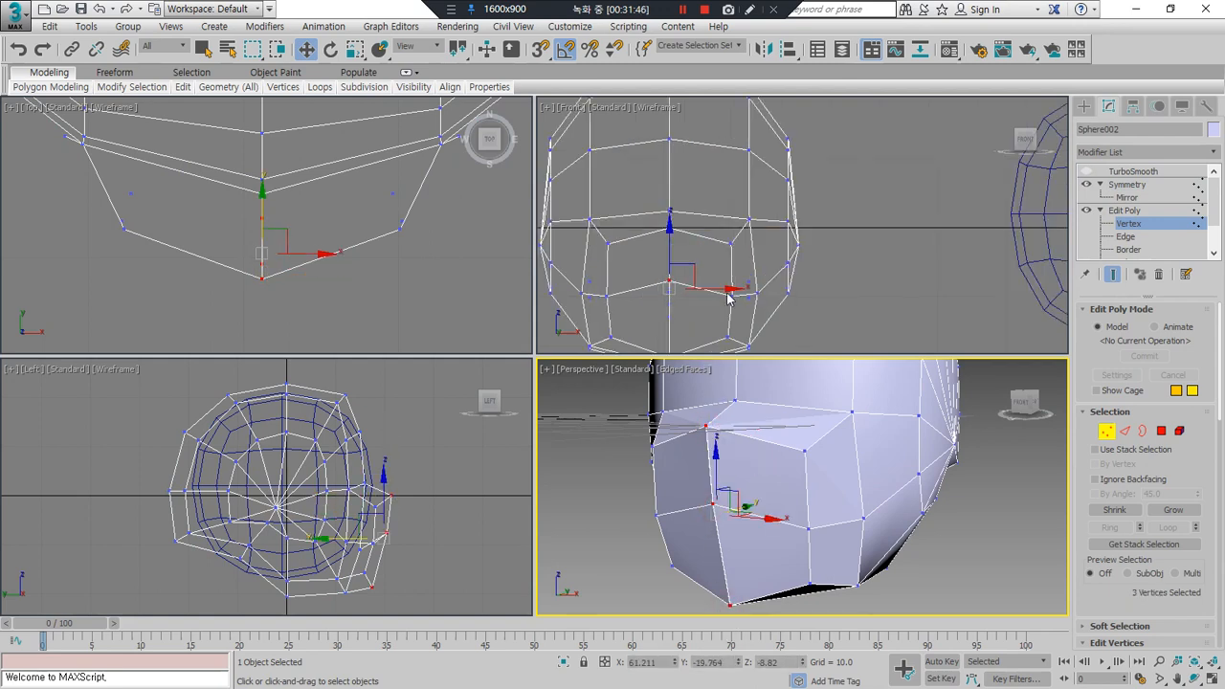
pyautogui.click(733, 295)
pyautogui.moveTo(729, 289)
pyautogui.mouseDown()
pyautogui.moveTo(703, 287)
pyautogui.moveTo(725, 288)
pyautogui.mouseUp()
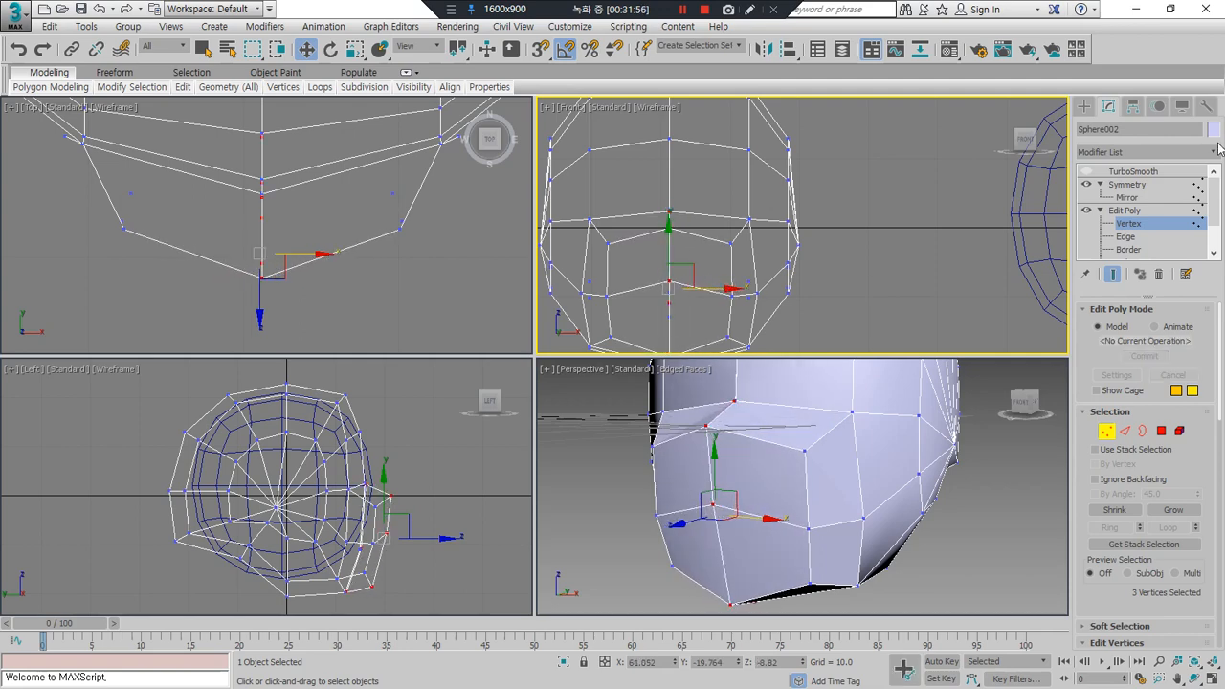
# Step: Shift the muzzle center-line vertices slightly further along X, checking the muzzle with TurboSmooth on, and leave the smoothing display off
pyautogui.click(1086, 171)
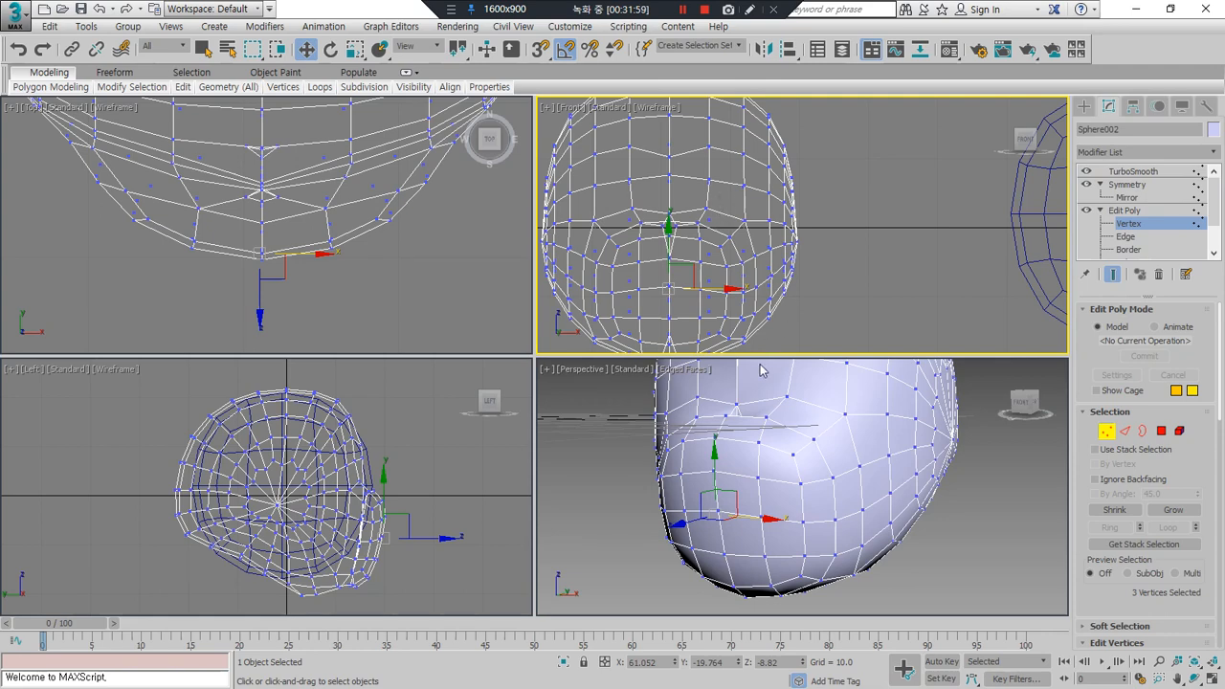
pyautogui.moveTo(717, 271); pyautogui.dragTo(713, 271)
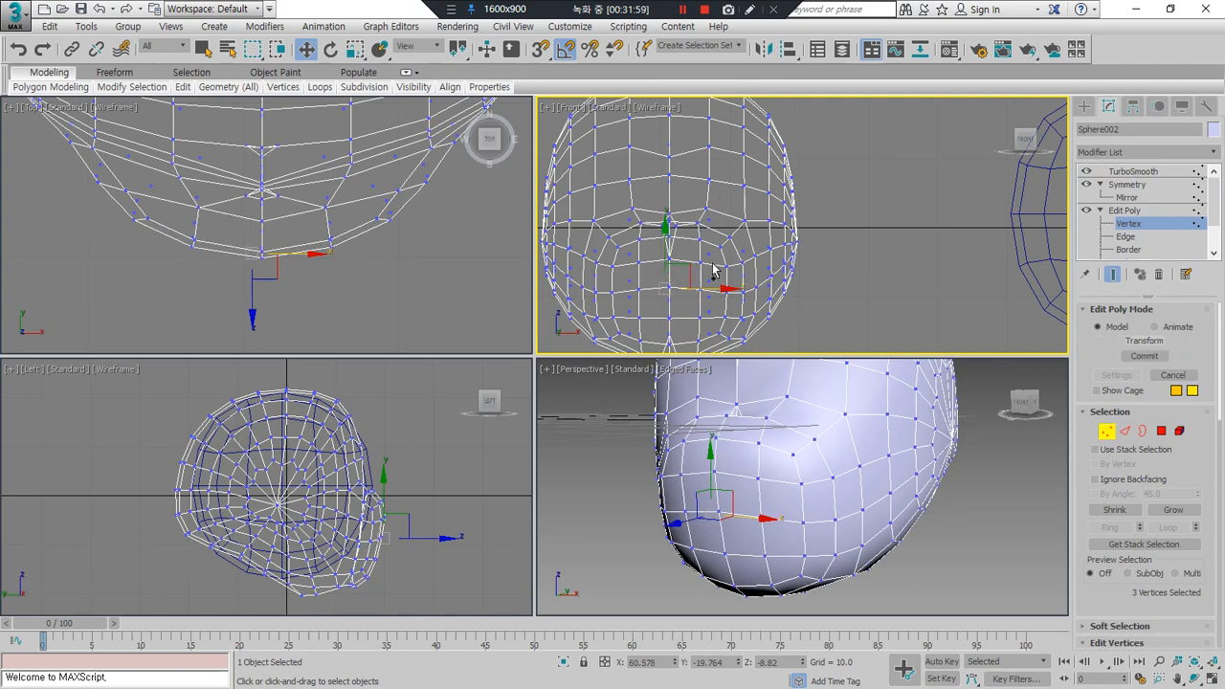
pyautogui.click(1086, 171)
pyautogui.moveTo(713, 288); pyautogui.dragTo(708, 287)
pyautogui.click(843, 266)
pyautogui.click(1087, 171)
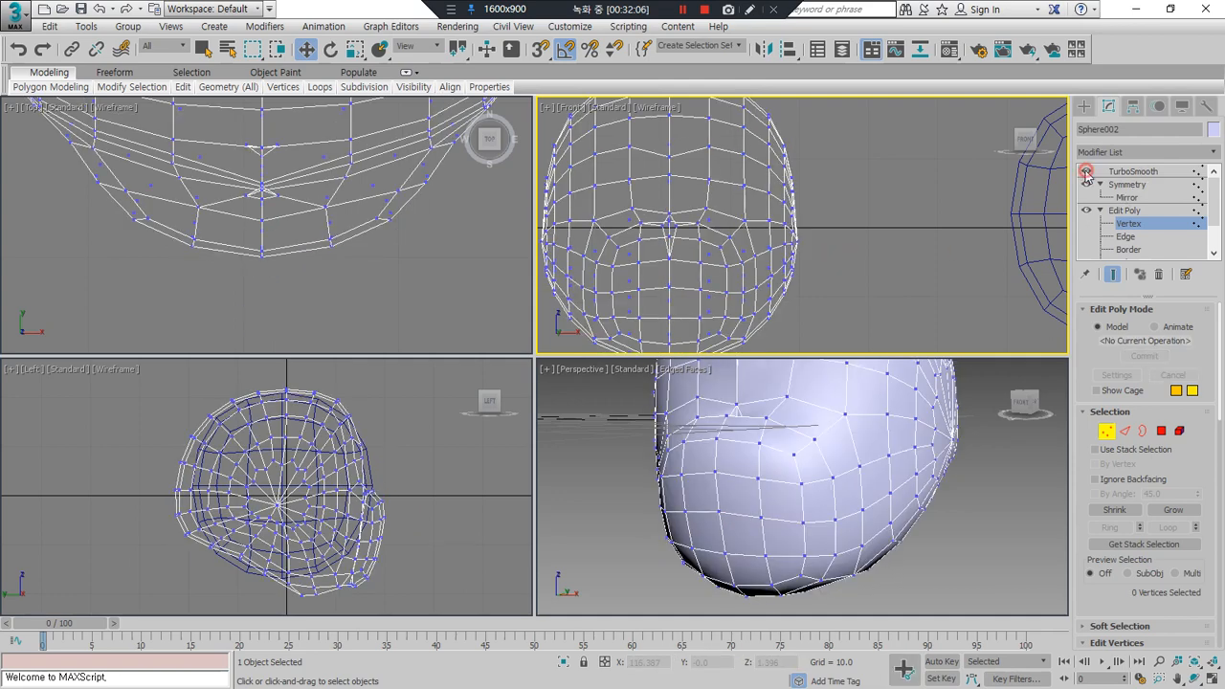
pyautogui.keyDown('alt'); pyautogui.moveTo(785, 448); pyautogui.dragTo(781, 491, button='middle'); pyautogui.keyUp('alt')
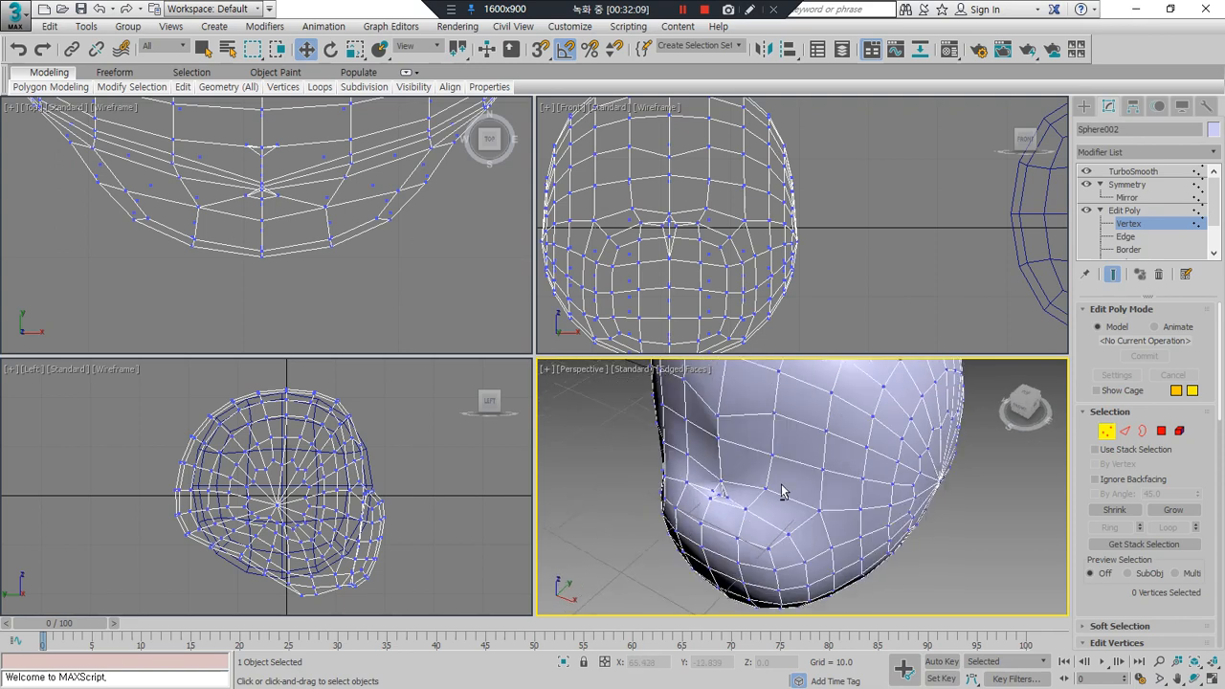
pyautogui.click(1086, 171)
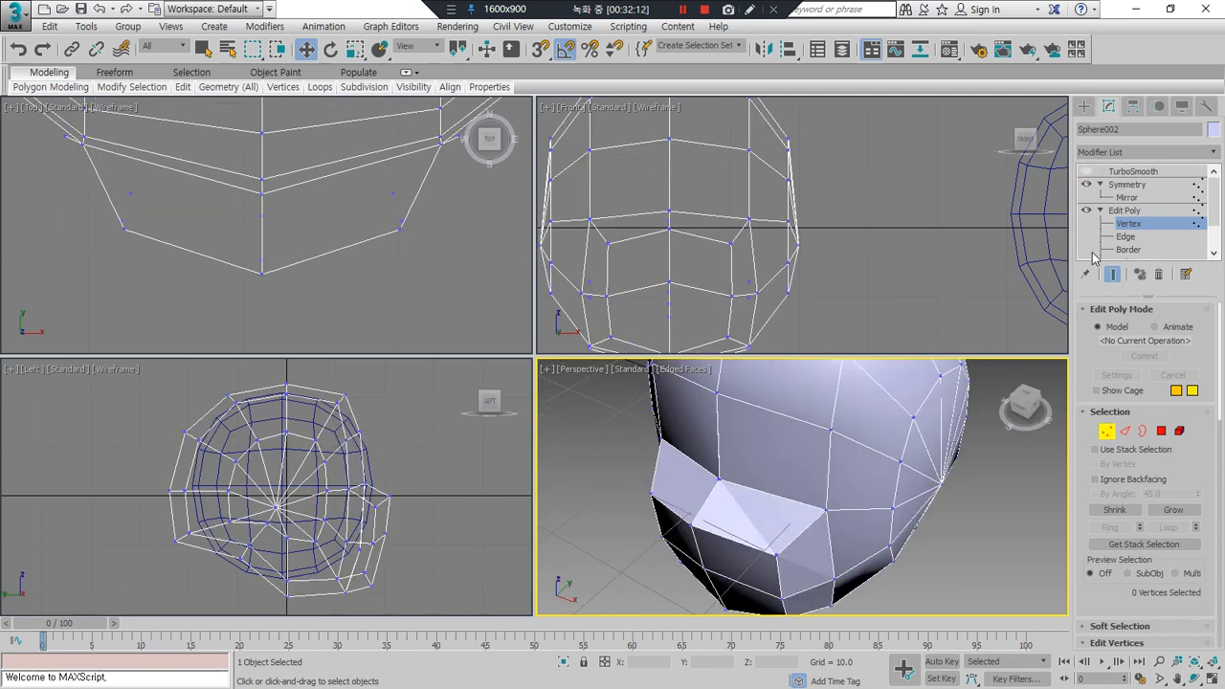
# Step: Switch to edge level, select the edge running across the crown of the head, and show the edge editing options
pyautogui.click(888, 256)
pyautogui.scroll(-5, 928, 463)
pyautogui.moveTo(905, 402); pyautogui.dragTo(912, 452, button='middle')
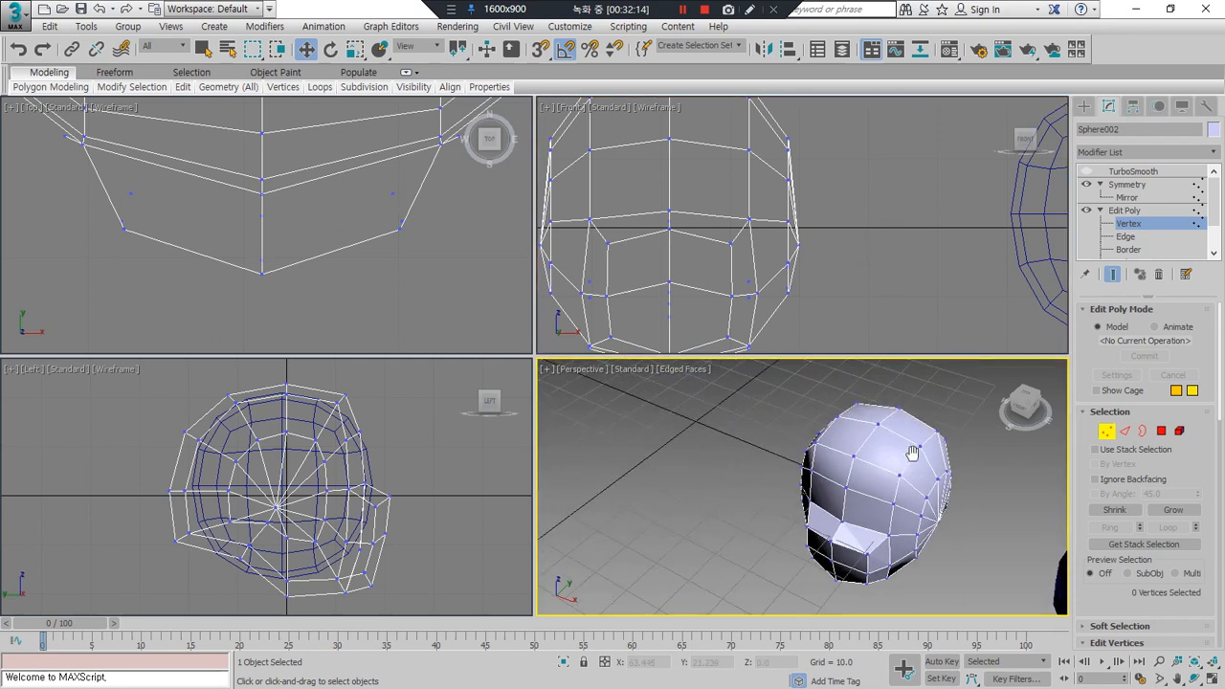
pyautogui.scroll(2, 912, 452)
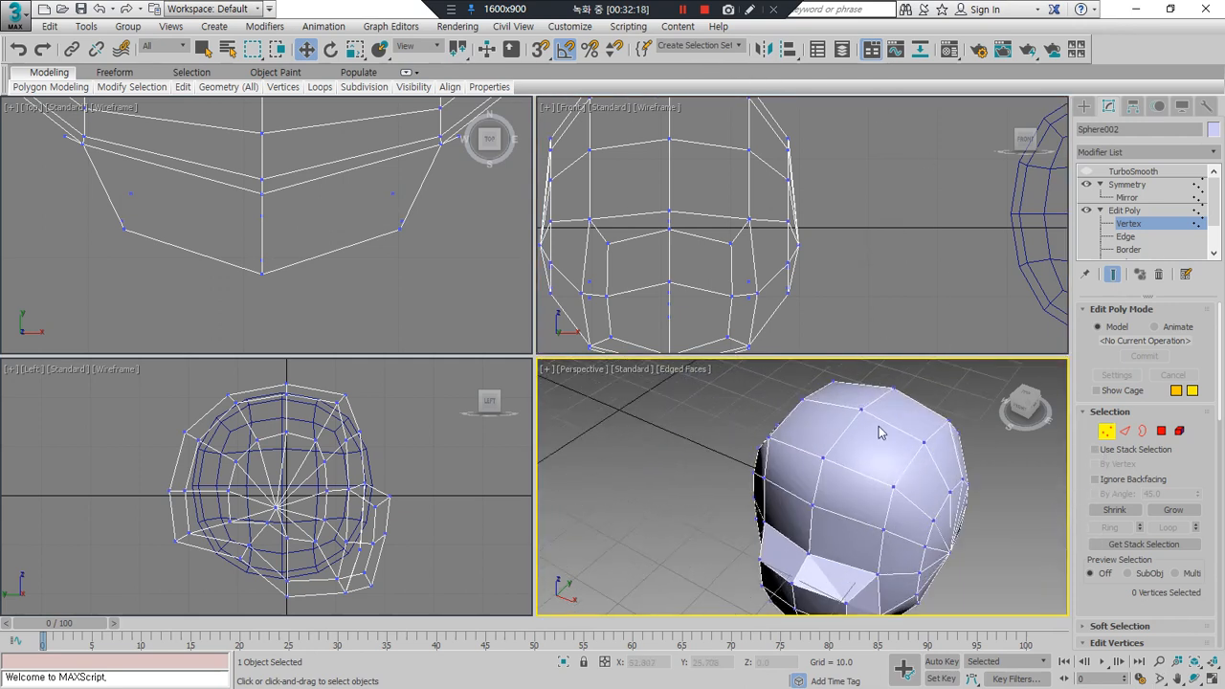
pyautogui.press('2')
pyautogui.click(914, 436)
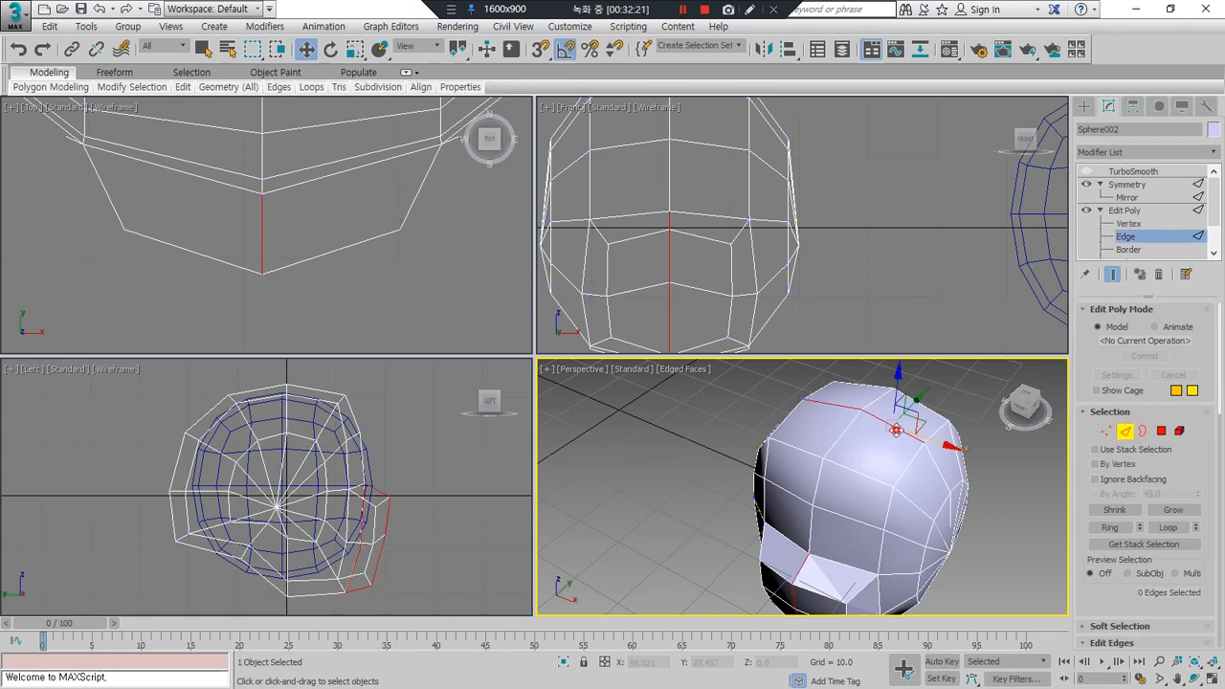
pyautogui.scroll(4, 916, 438)
pyautogui.moveTo(1115, 598); pyautogui.dragTo(1074, 421)
pyautogui.scroll(-3, 1075, 421)
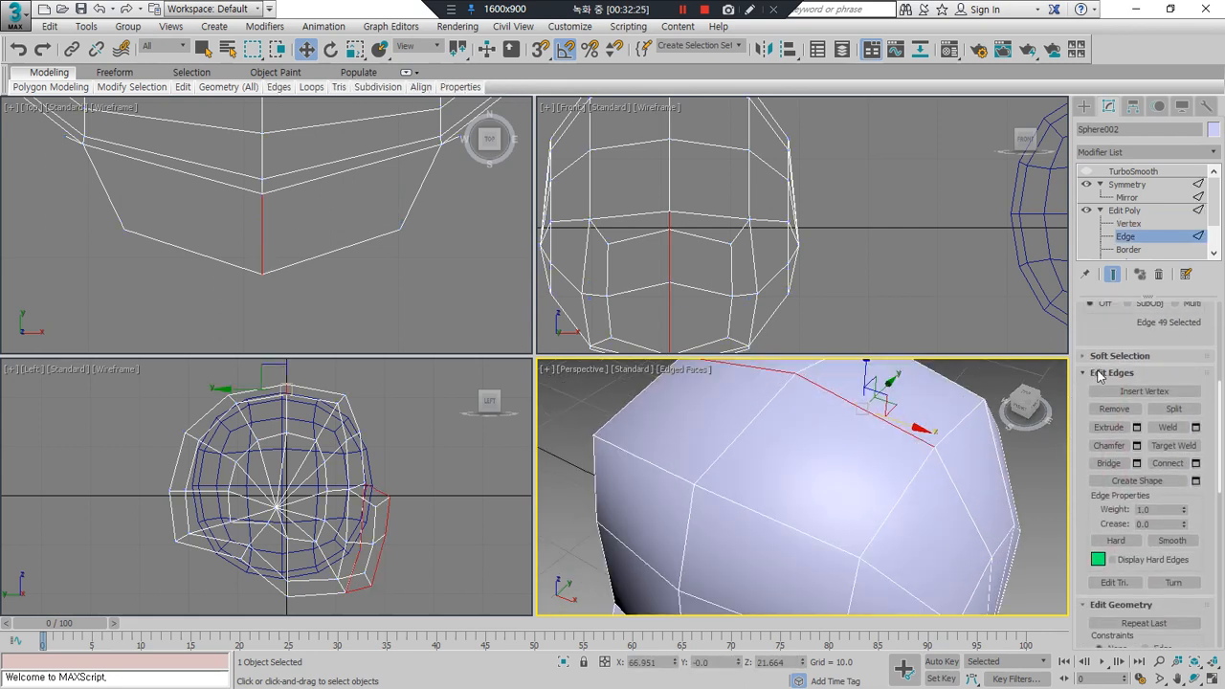
# Step: Try vertex Extrude twice on the vertex at the side of the crown, undoing each extrusion
pyautogui.click(1129, 224)
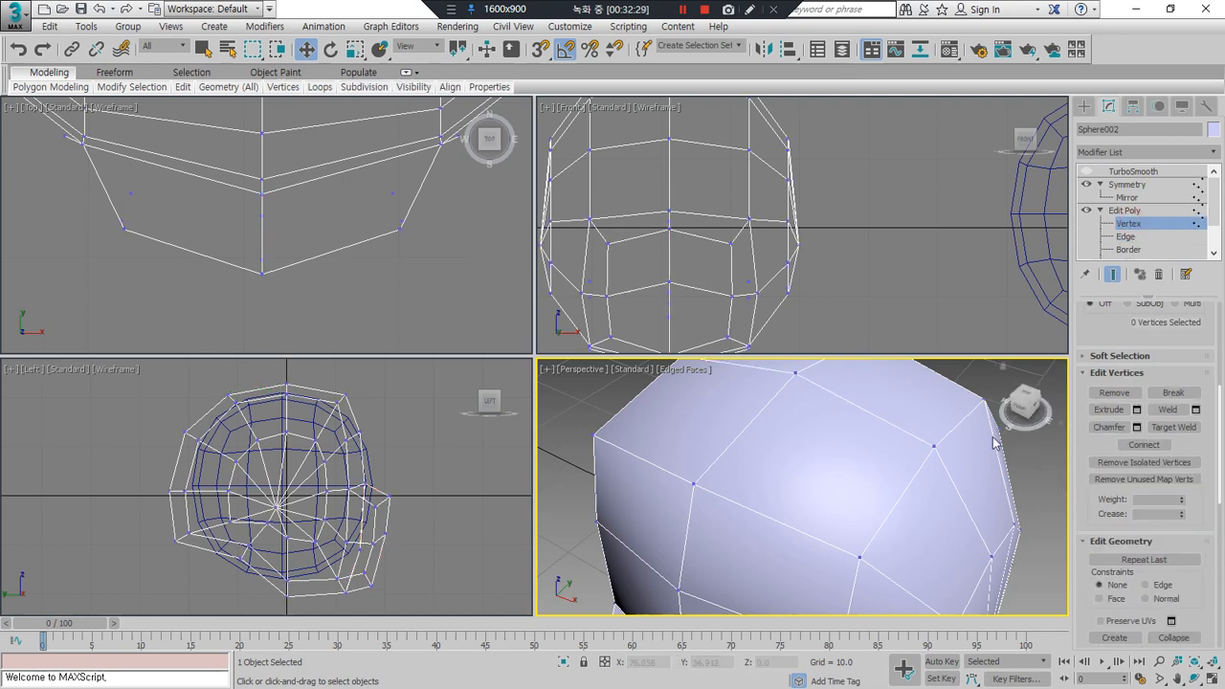
pyautogui.click(934, 446)
pyautogui.click(1109, 409)
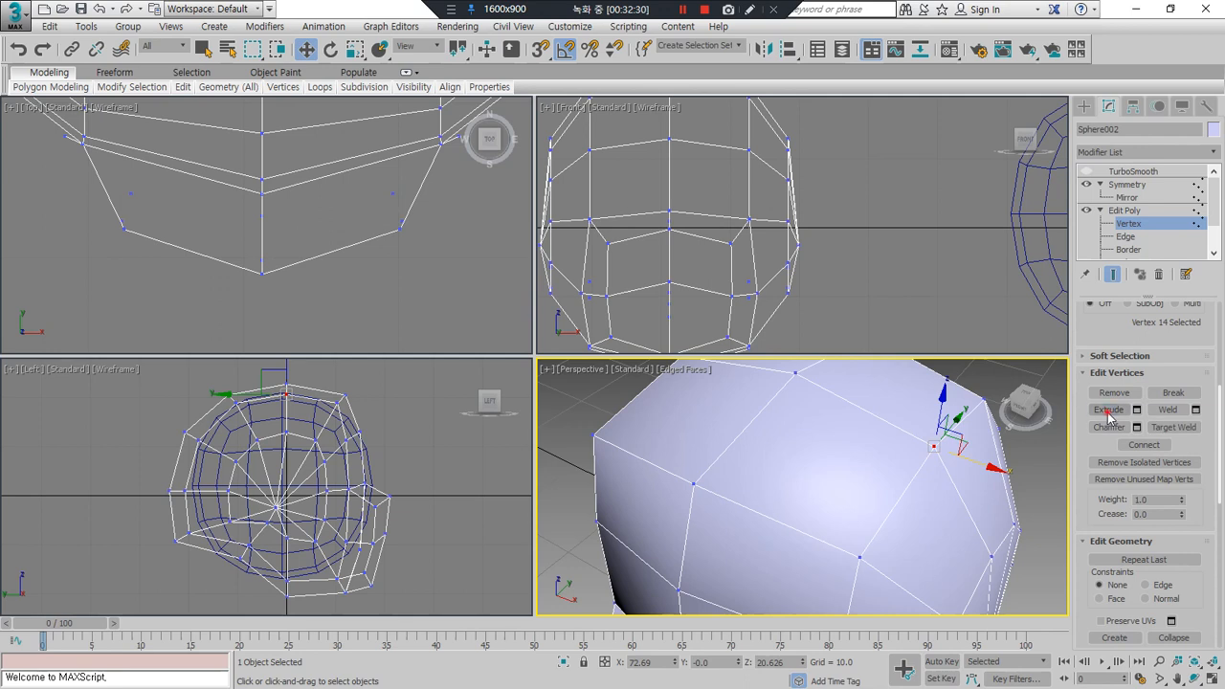
pyautogui.moveTo(938, 437); pyautogui.dragTo(952, 411)
pyautogui.scroll(-4, 882, 464)
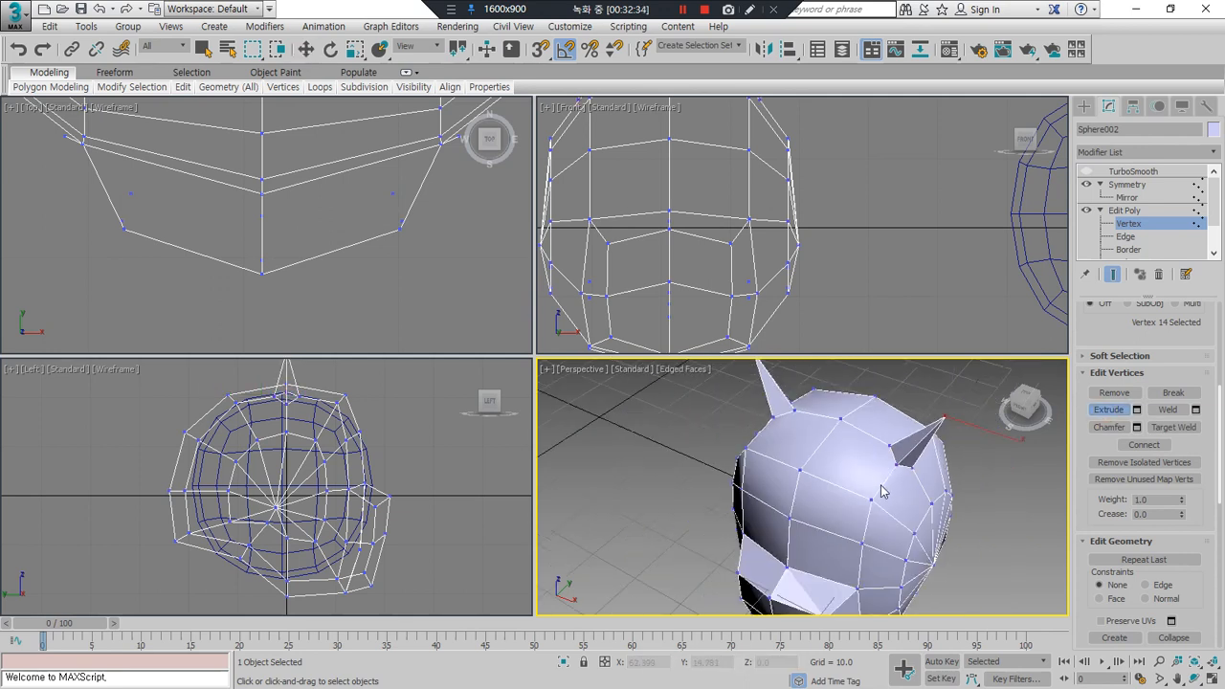
pyautogui.keyDown('alt'); pyautogui.moveTo(873, 519); pyautogui.dragTo(904, 505, button='middle'); pyautogui.keyUp('alt')
pyautogui.hotkey('ctrl', 'z')
pyautogui.moveTo(914, 436); pyautogui.dragTo(939, 411)
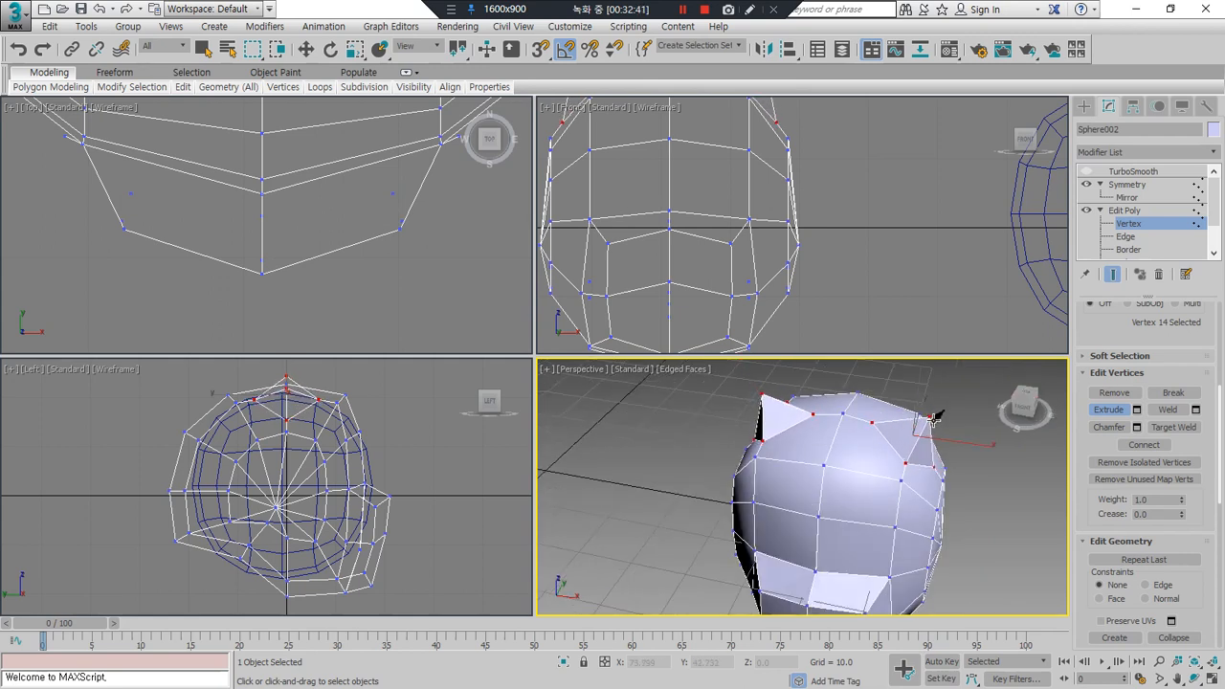
pyautogui.hotkey('ctrl', 'z')
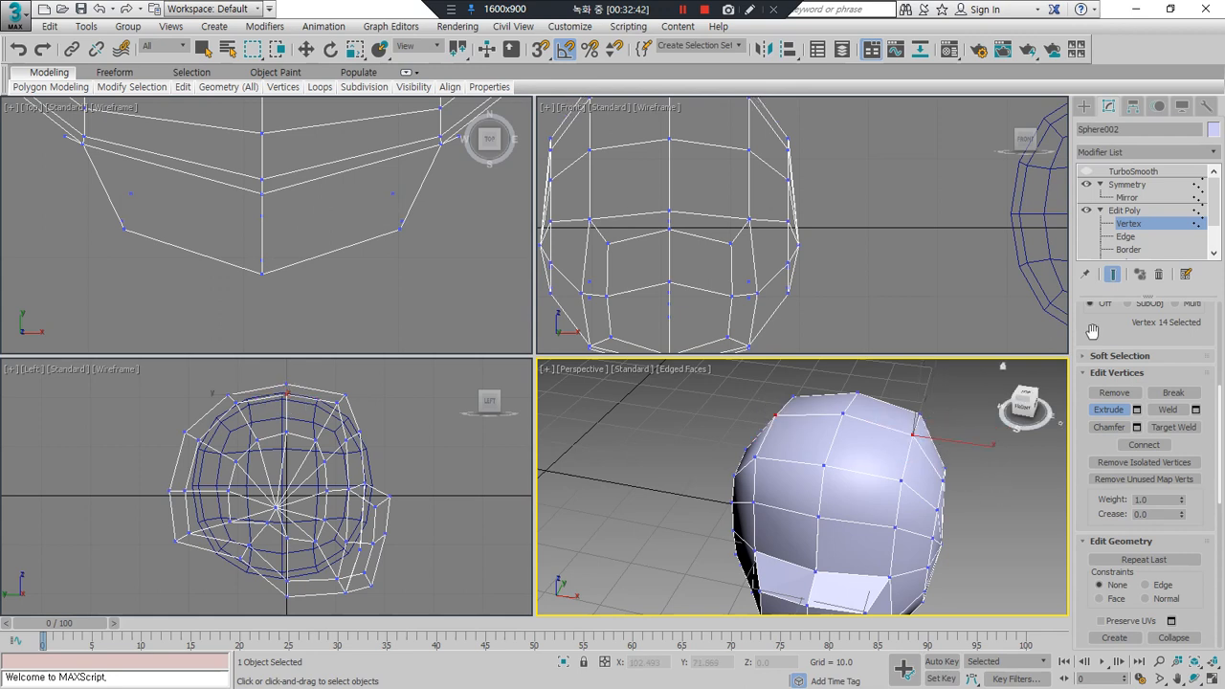
# Step: Try edge Extrude on the crossing edge at the crown and undo the extrusion
pyautogui.click(1125, 237)
pyautogui.click(909, 434)
pyautogui.moveTo(909, 434); pyautogui.dragTo(914, 383)
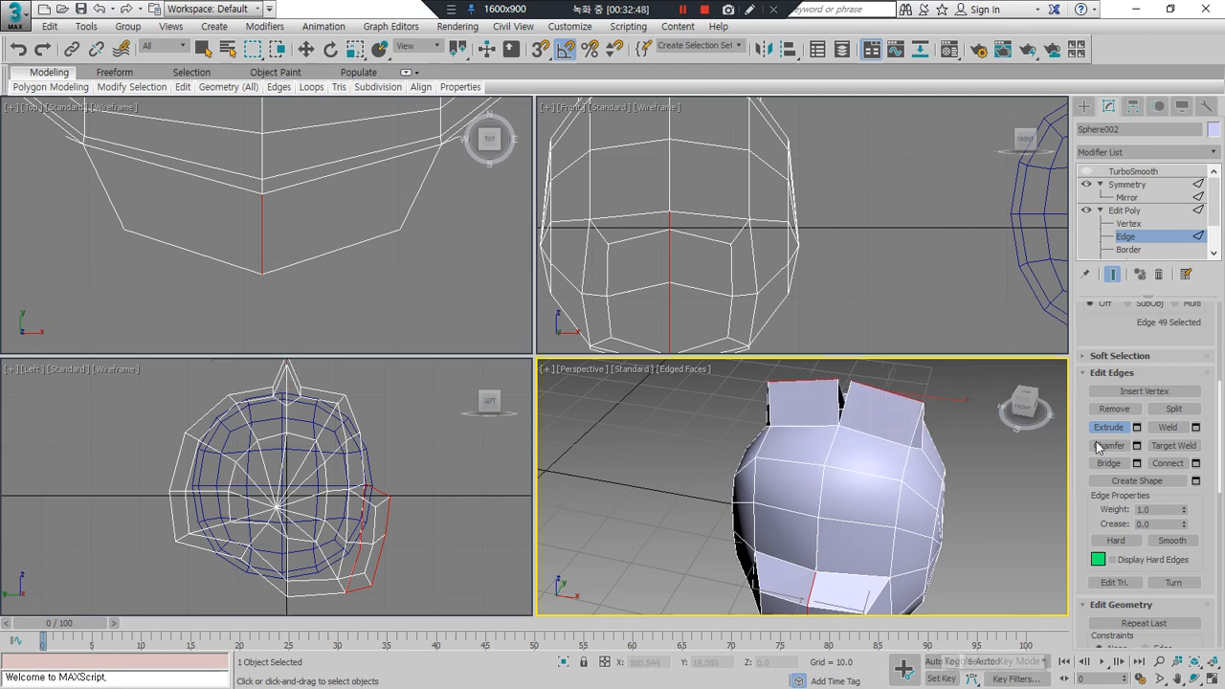
pyautogui.hotkey('ctrl', 'z')
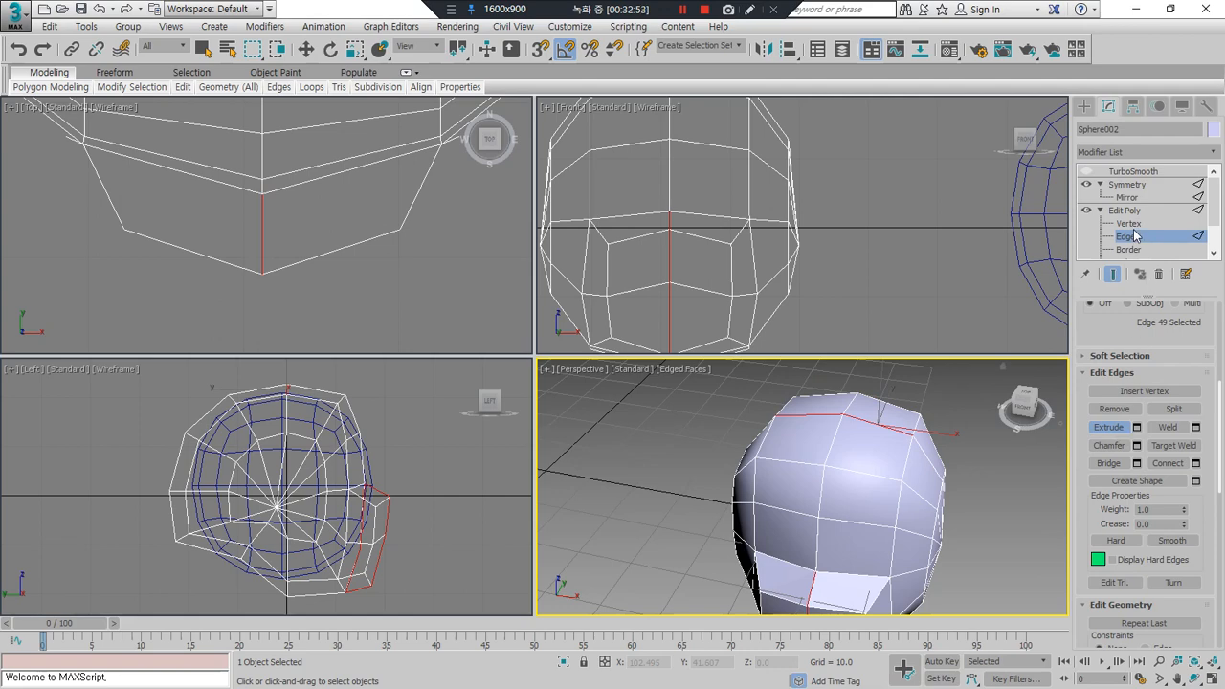
# Step: Try vertex Chamfer on the upper forehead vertex and undo the chamfer
pyautogui.click(1128, 223)
pyautogui.click(1125, 209)
pyautogui.scroll(-3, 1113, 529)
pyautogui.scroll(3, 1113, 529)
pyautogui.click(1128, 223)
pyautogui.click(1108, 450)
pyautogui.moveTo(901, 482); pyautogui.dragTo(910, 464)
pyautogui.scroll(3, 897, 505)
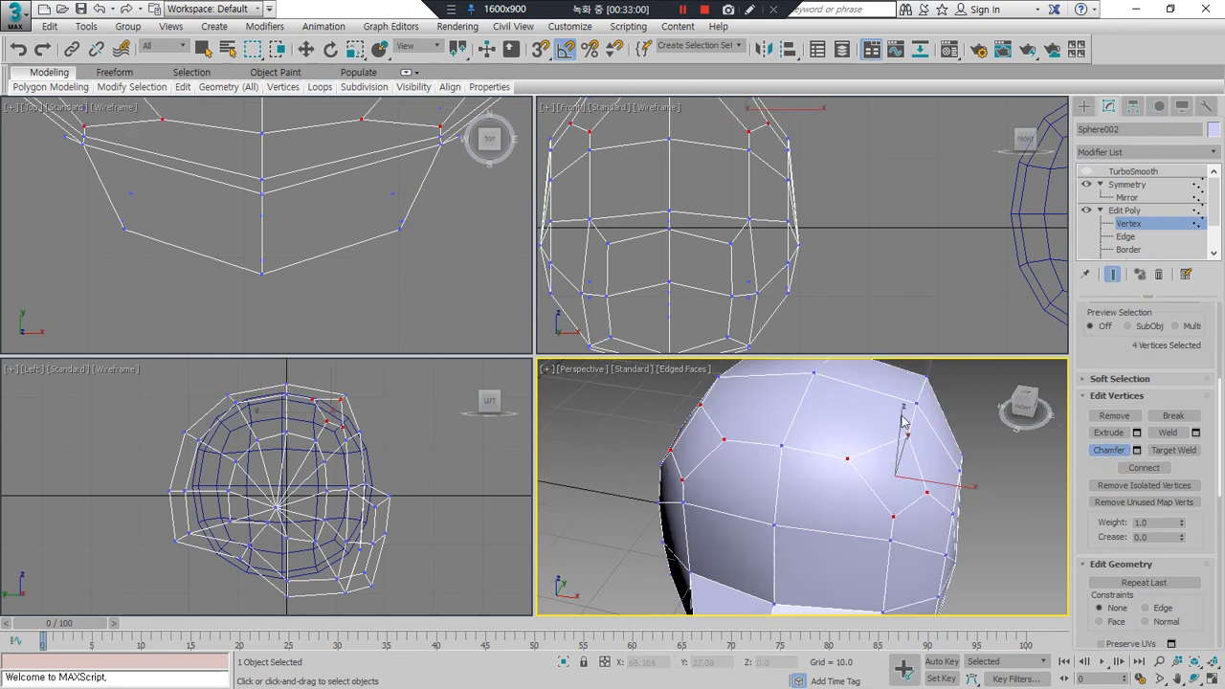
pyautogui.hotkey('ctrl', 'z')
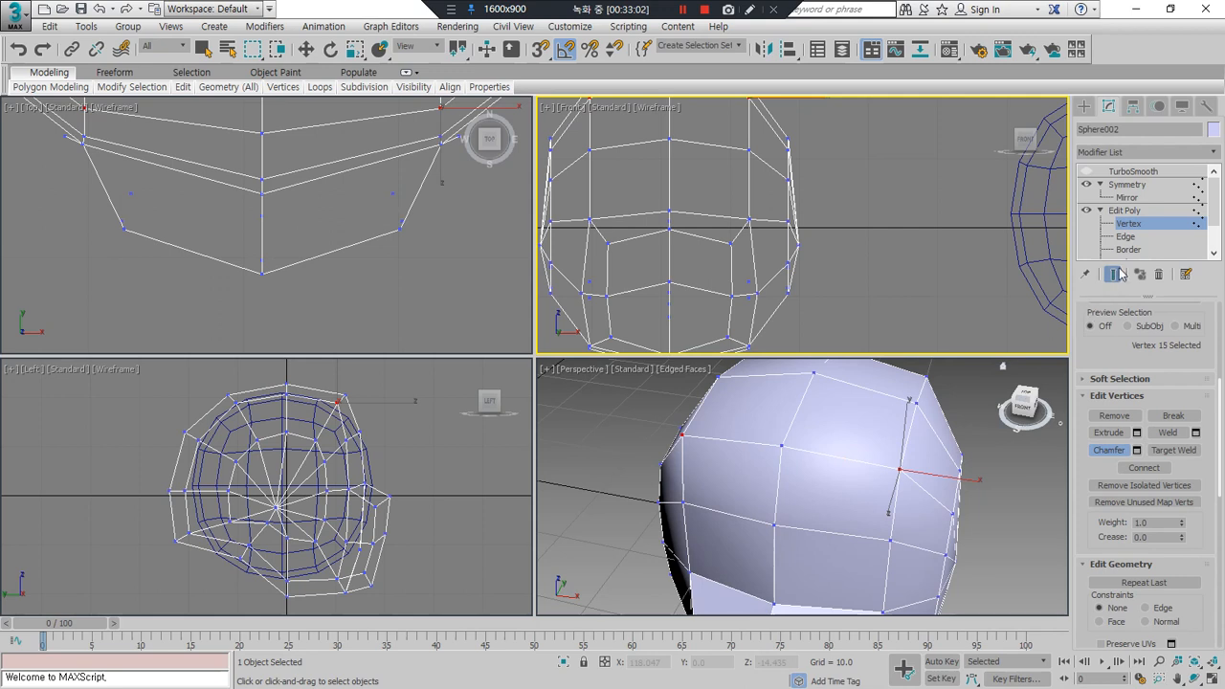
# Step: Try edge Chamfer on the single lengthwise edge above the forehead and undo the chamfer
pyautogui.click(1125, 237)
pyautogui.click(1032, 480)
pyautogui.click(904, 438)
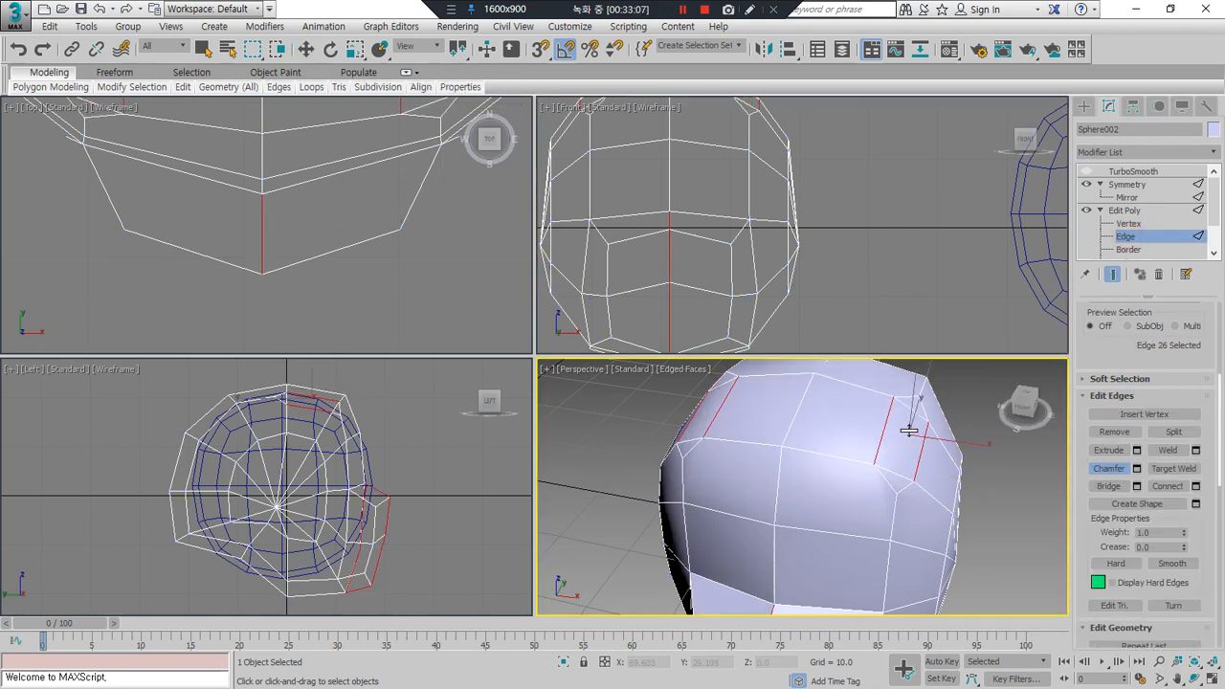
pyautogui.moveTo(909, 431); pyautogui.dragTo(909, 430)
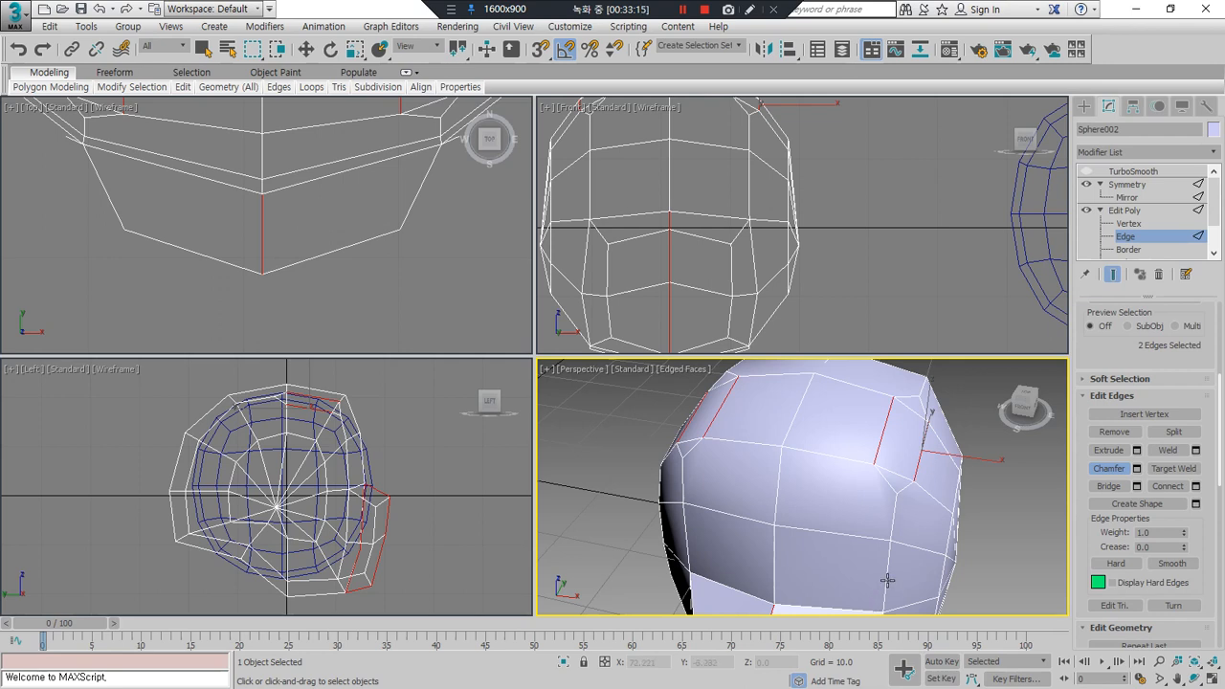
pyautogui.click(903, 504)
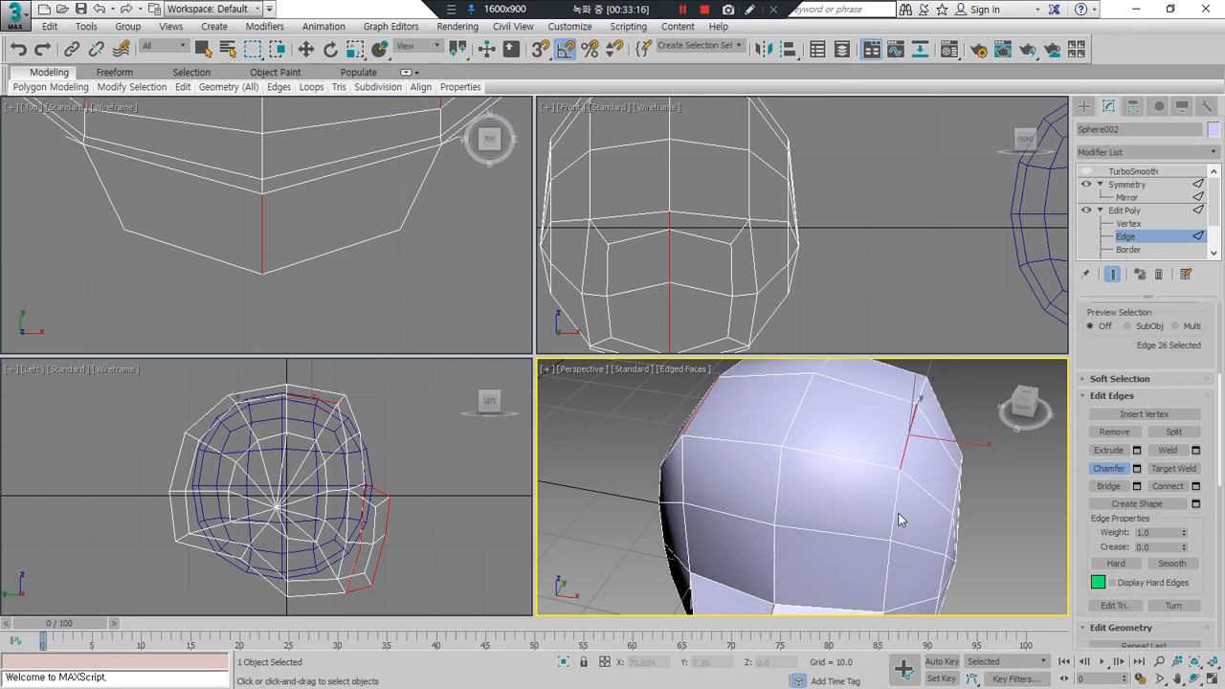
# Step: Select the chain of edges running from the back of the crown down the forehead to the muzzle and chamfer it into two edge lines
pyautogui.click(905, 475)
pyautogui.keyDown('ctrl'); pyautogui.click(910, 438); pyautogui.keyUp('ctrl')
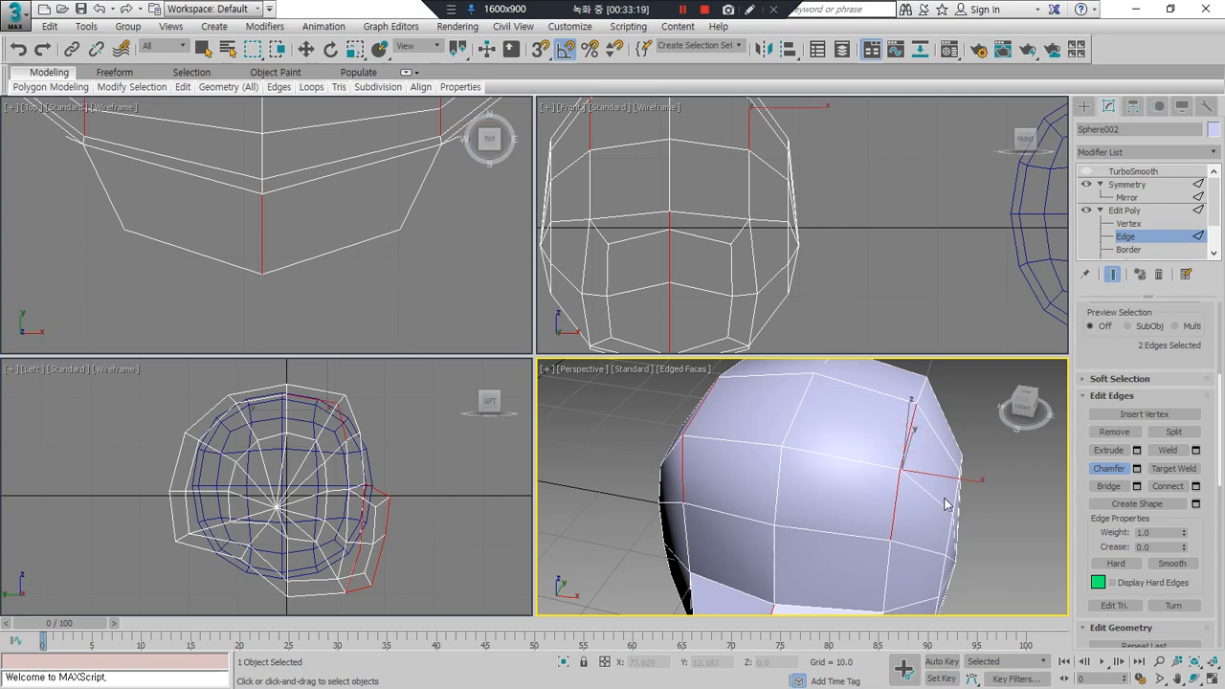
pyautogui.scroll(-3, 933, 564)
pyautogui.keyDown('ctrl'); pyautogui.click(902, 551); pyautogui.keyUp('ctrl')
pyautogui.keyDown('alt'); pyautogui.moveTo(938, 498); pyautogui.dragTo(882, 489, button='middle'); pyautogui.keyUp('alt')
pyautogui.keyDown('ctrl'); pyautogui.click(879, 443); pyautogui.keyUp('ctrl')
pyautogui.keyDown('ctrl'); pyautogui.click(933, 474); pyautogui.keyUp('ctrl')
pyautogui.keyDown('ctrl'); pyautogui.click(957, 529); pyautogui.keyUp('ctrl')
pyautogui.keyDown('ctrl'); pyautogui.click(960, 571); pyautogui.keyUp('ctrl')
pyautogui.keyDown('alt'); pyautogui.moveTo(960, 571); pyautogui.dragTo(821, 528, button='middle'); pyautogui.keyUp('alt')
pyautogui.moveTo(804, 475); pyautogui.dragTo(804, 466)
pyautogui.moveTo(804, 462); pyautogui.dragTo(804, 464)
pyautogui.click(963, 547)
pyautogui.keyDown('alt'); pyautogui.moveTo(796, 522); pyautogui.dragTo(841, 518, button='middle'); pyautogui.keyUp('alt')
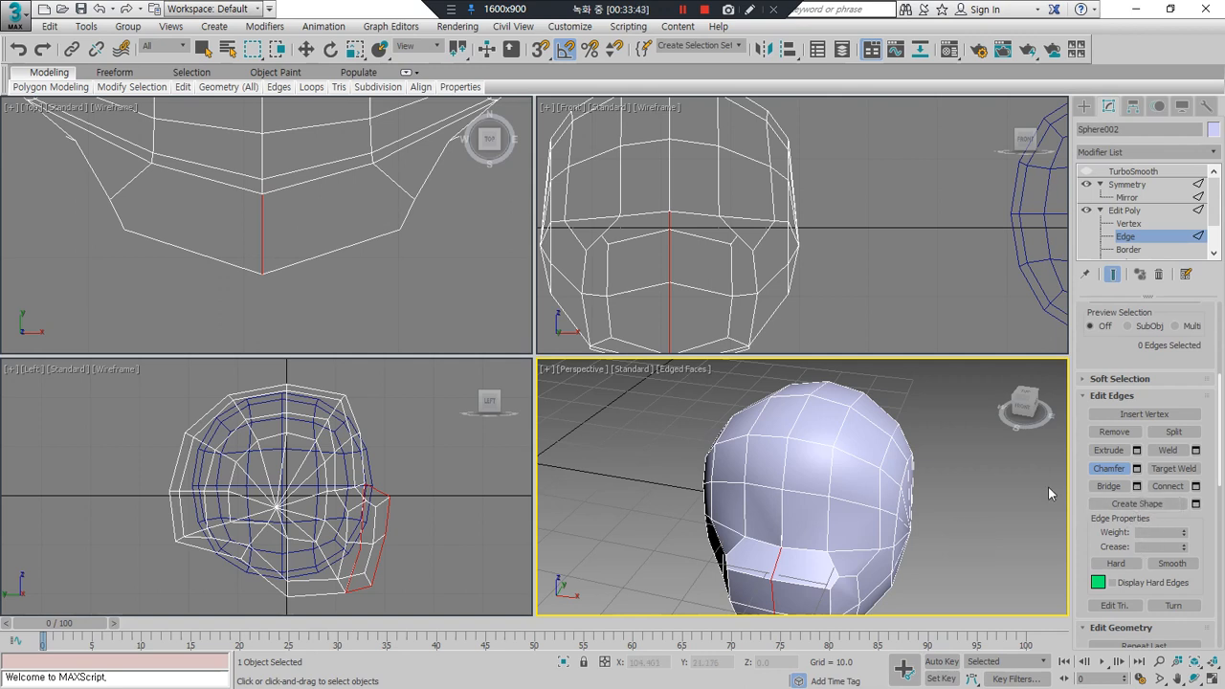
pyautogui.click(1109, 485)
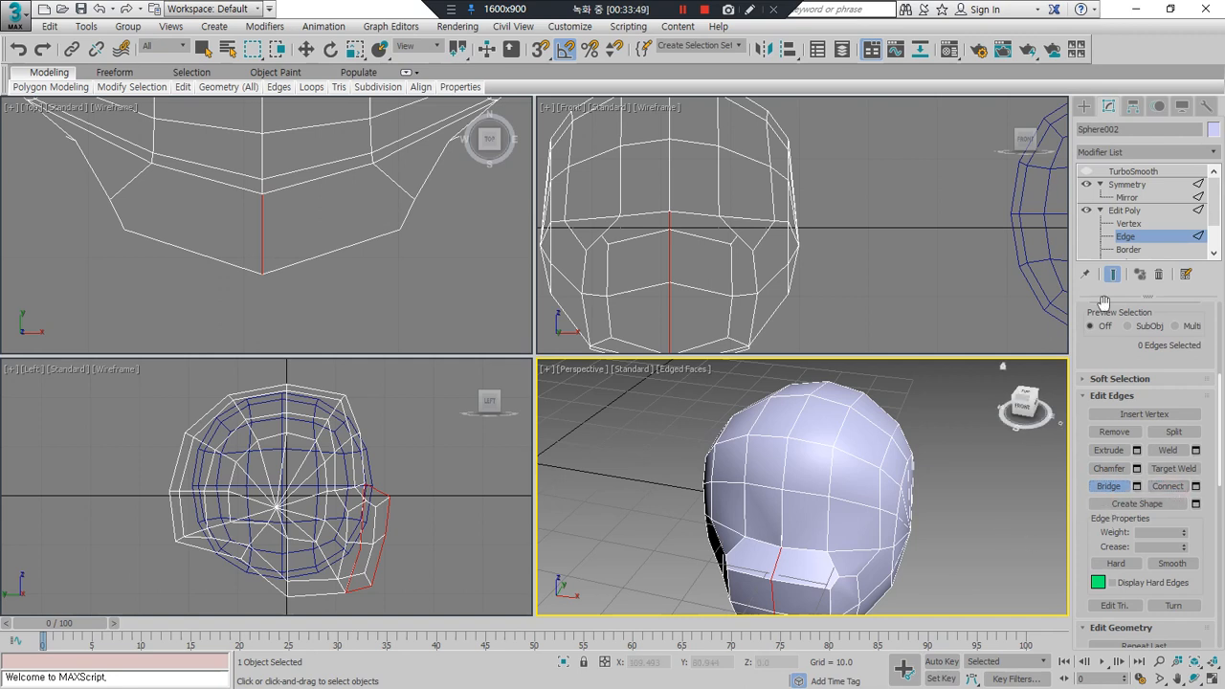
pyautogui.click(1129, 223)
pyautogui.press('w')
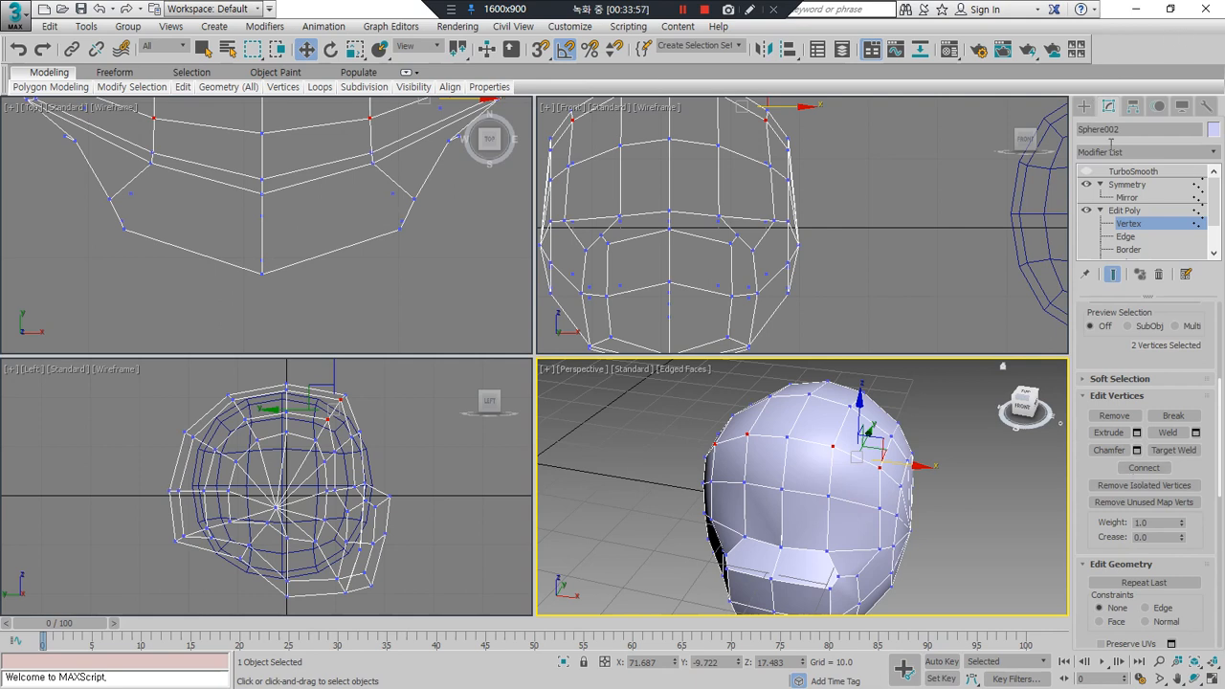
pyautogui.click(1141, 250)
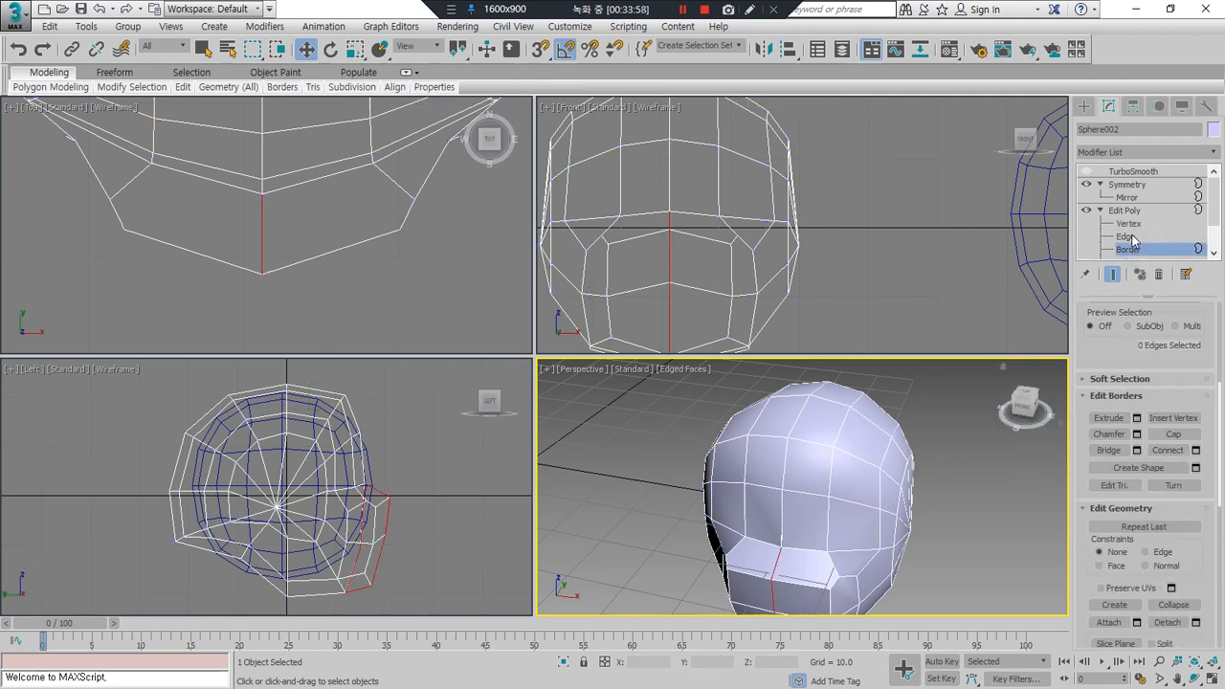
# Step: At polygon level, select the eye-area polygon just above the side of the muzzle and delete it
pyautogui.scroll(-1, 1148, 224)
pyautogui.click(1134, 228)
pyautogui.click(808, 471)
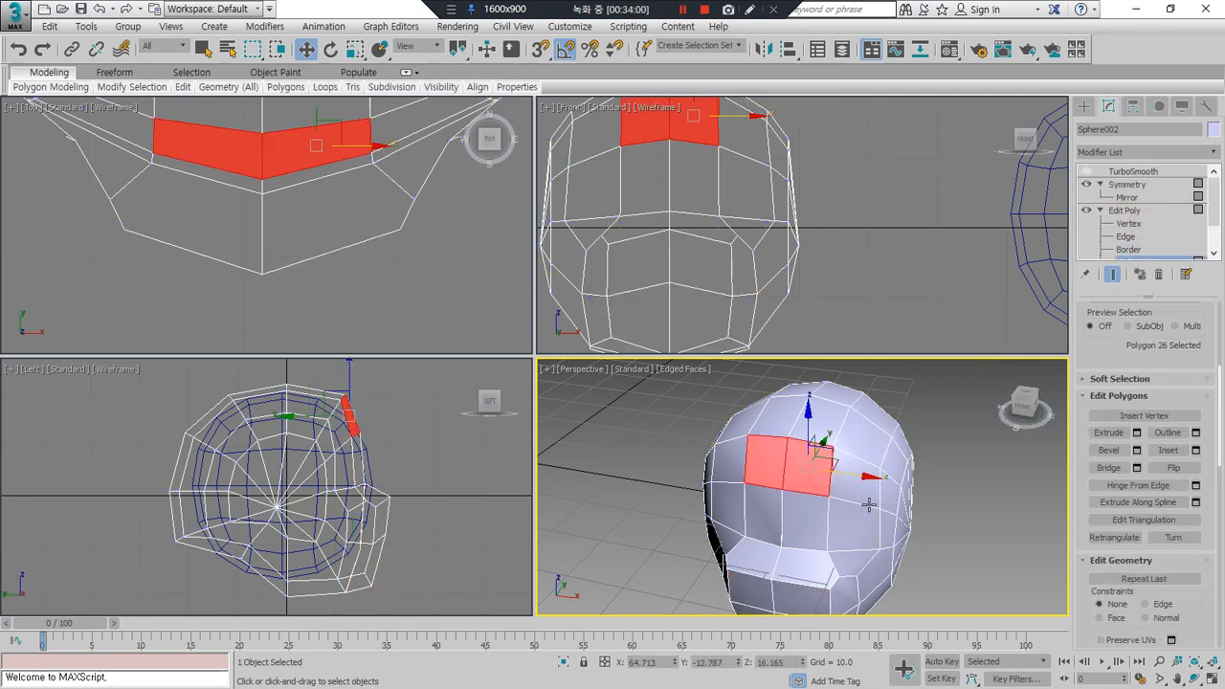
pyautogui.click(842, 522)
pyautogui.press('Delete')
pyautogui.scroll(5, 845, 517)
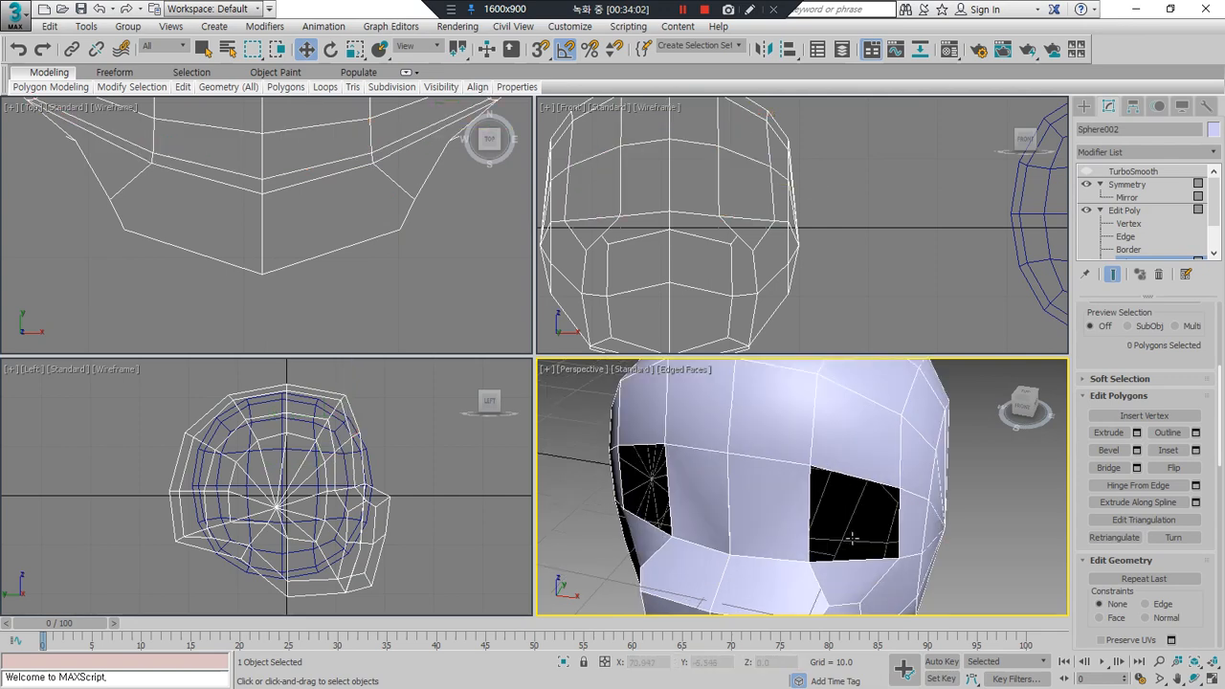
# Step: Select the border of the eye-area opening and close it with Cap
pyautogui.scroll(-5, 848, 507)
pyautogui.keyDown('alt'); pyautogui.moveTo(848, 507); pyautogui.dragTo(789, 490, button='middle'); pyautogui.keyUp('alt')
pyautogui.click(1128, 249)
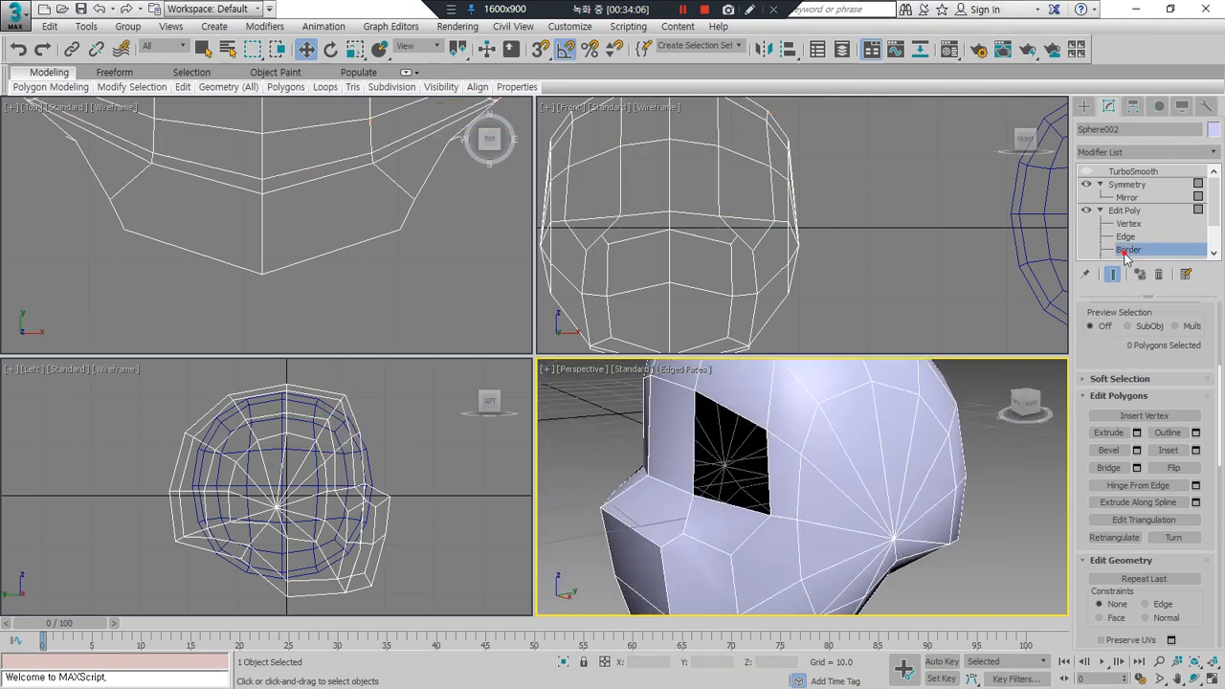
pyautogui.click(745, 413)
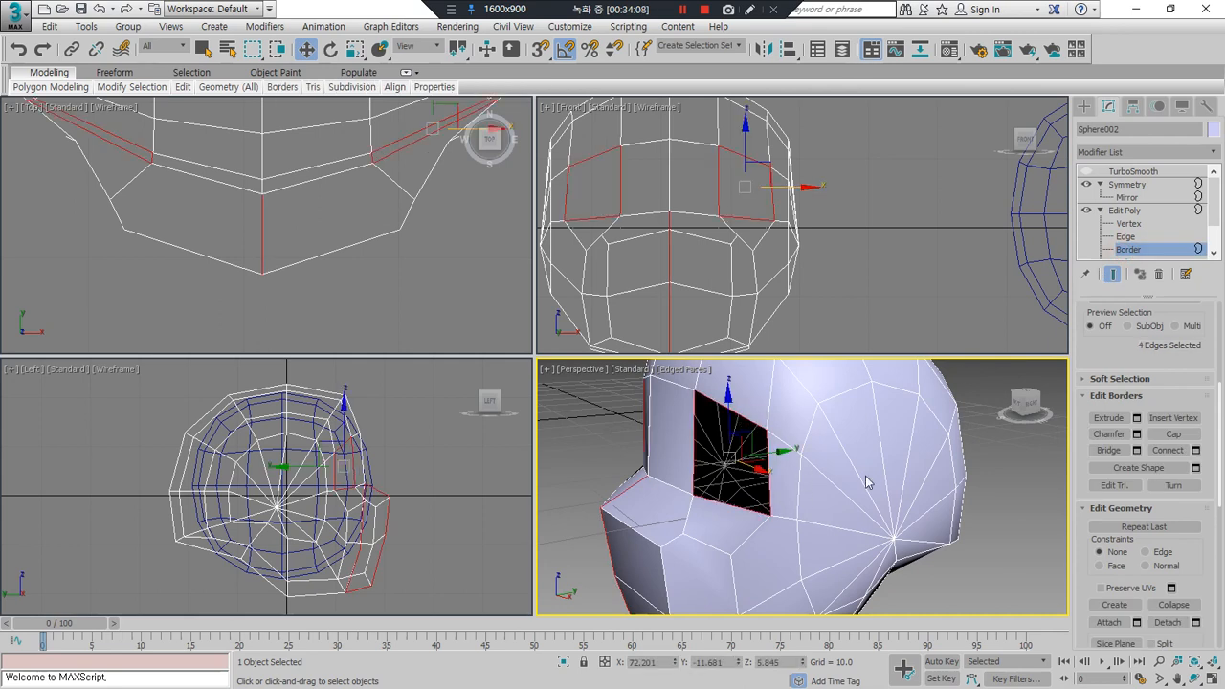
pyautogui.click(1173, 434)
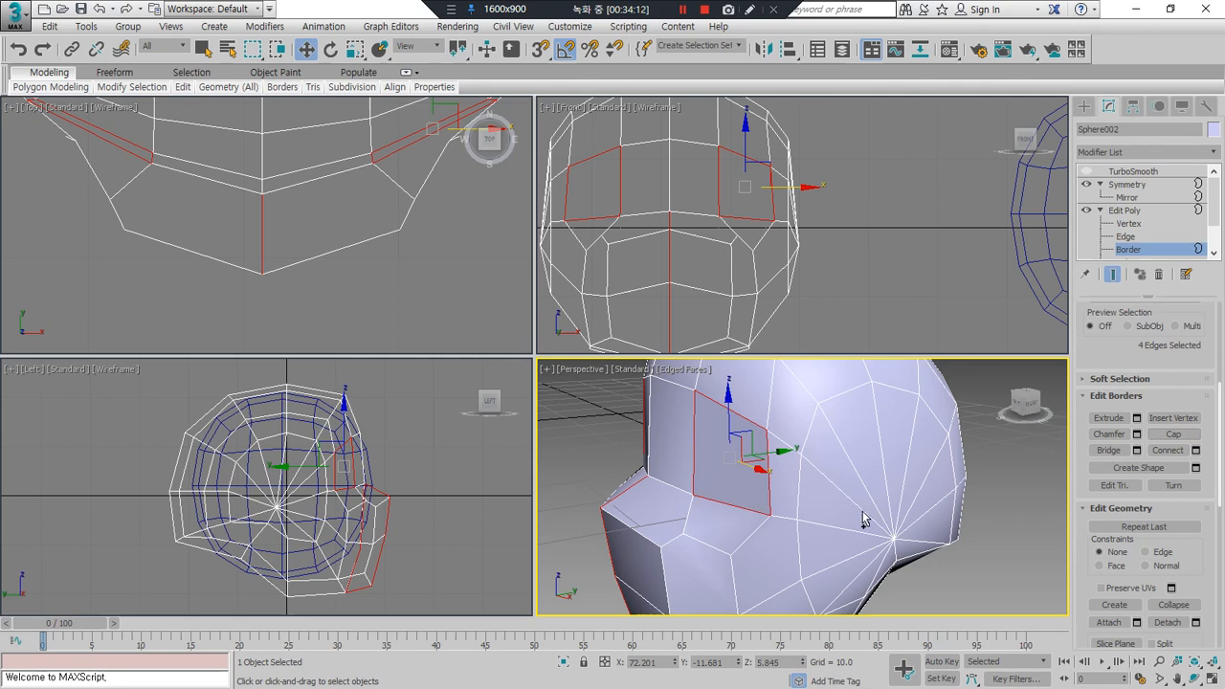
pyautogui.hotkey('ctrl', 'z')
pyautogui.click(1185, 438)
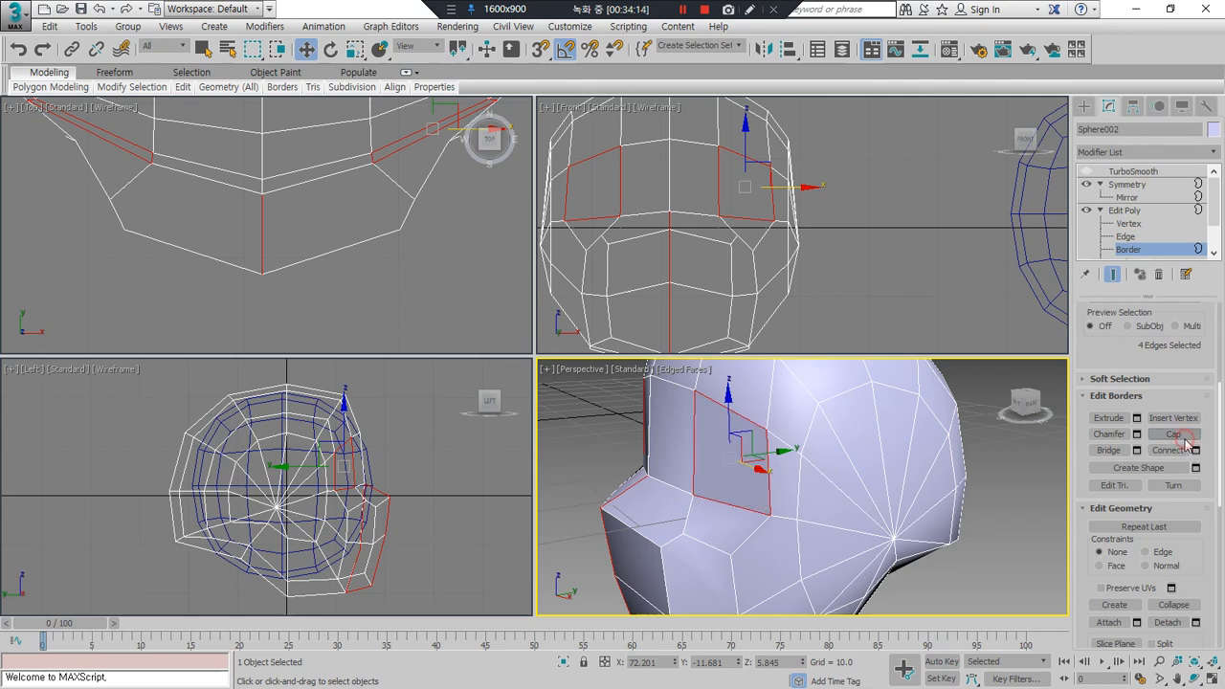
# Step: Undo the cap on the eye-area opening and close the border with Cap again, repeating this to compare both states
pyautogui.hotkey('ctrl', 'z')
pyautogui.click(1185, 436)
pyautogui.hotkey('ctrl', 'z')
pyautogui.click(1185, 436)
pyautogui.hotkey('ctrl', 'z')
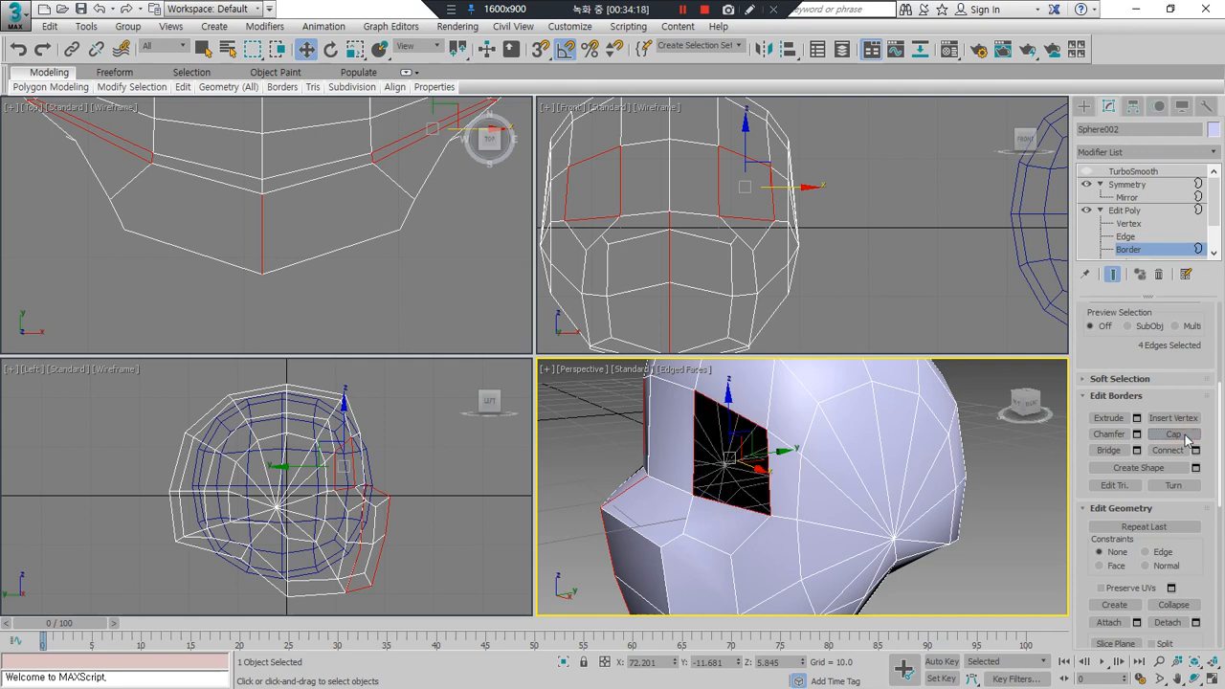
pyautogui.click(1185, 436)
pyautogui.scroll(-4, 1185, 436)
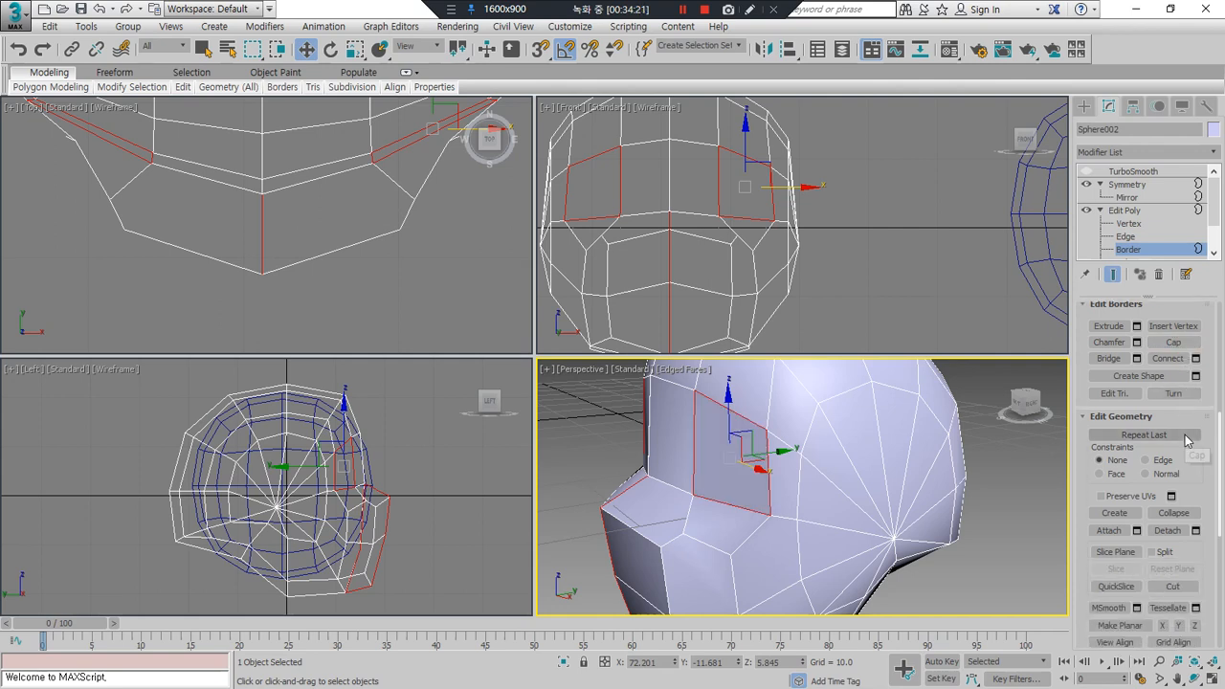
pyautogui.scroll(3, 1167, 442)
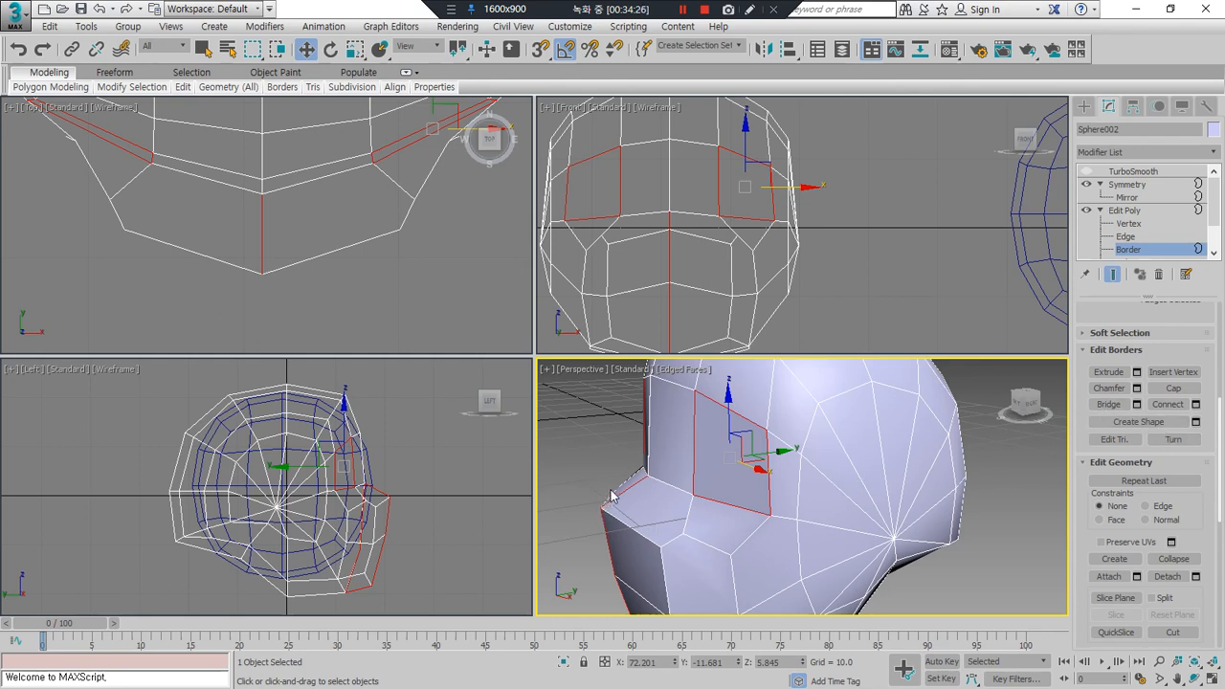
# Step: At element level, select the whole bear head and clone it to an element placed in front of the original
pyautogui.click(814, 291)
pyautogui.scroll(-2, 802, 287)
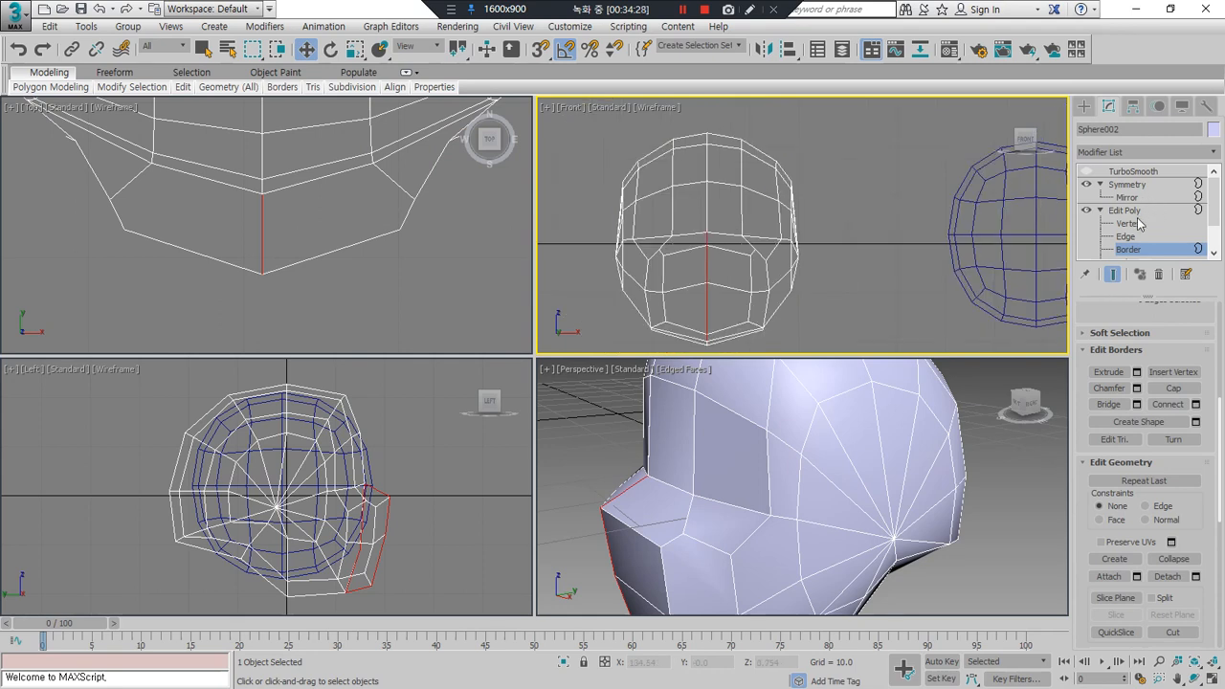
pyautogui.scroll(-2, 1139, 223)
pyautogui.click(1131, 237)
pyautogui.click(1130, 249)
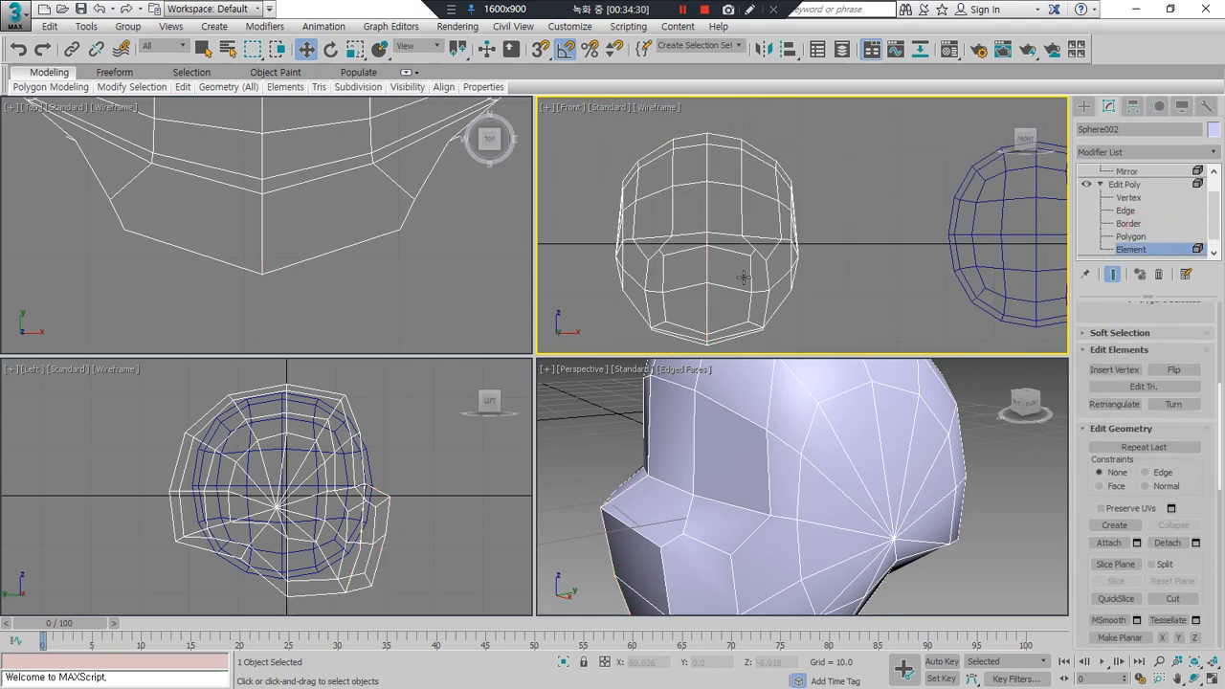
pyautogui.click(743, 276)
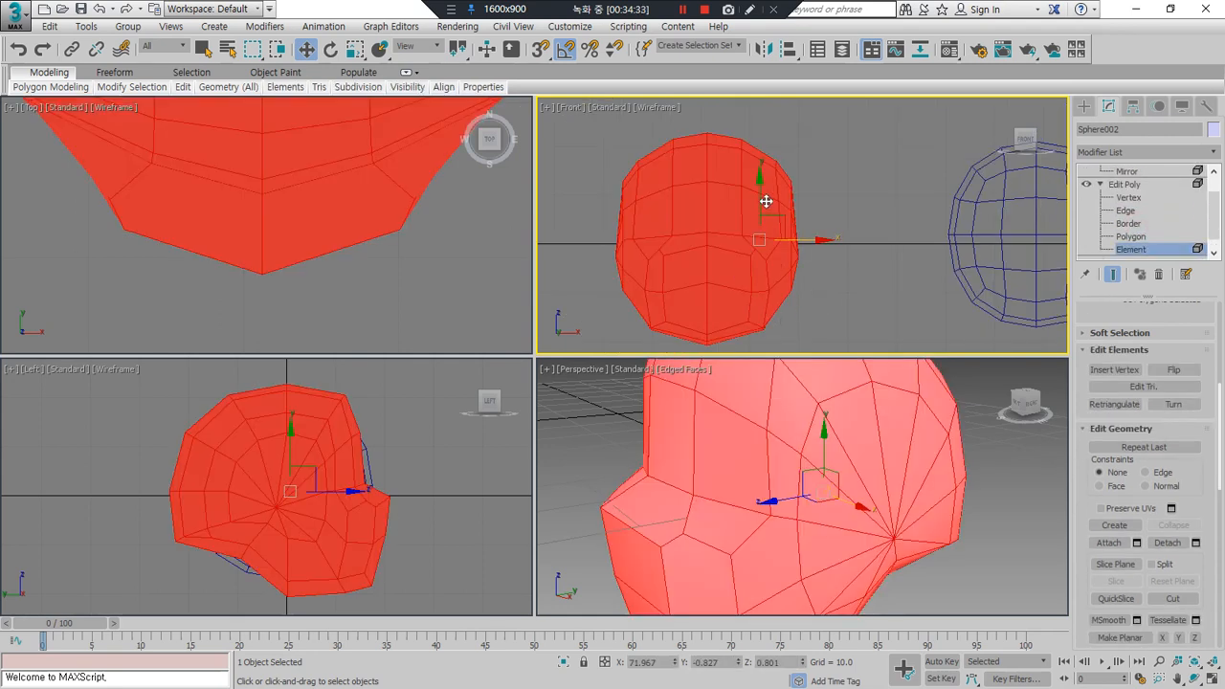
pyautogui.moveTo(331, 501); pyautogui.dragTo(288, 475, button='middle')
pyautogui.keyDown('shift'); pyautogui.moveTo(244, 458); pyautogui.dragTo(483, 479); pyautogui.keyUp('shift')
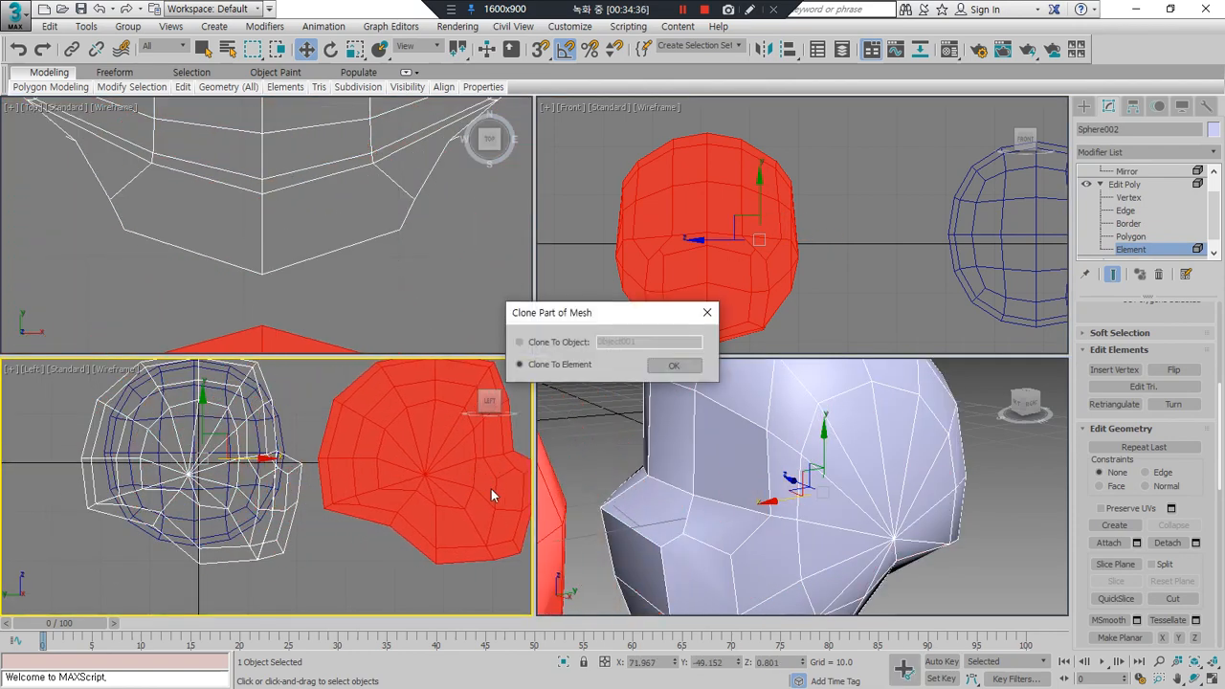
pyautogui.click(681, 373)
pyautogui.click(681, 370)
pyautogui.click(335, 443)
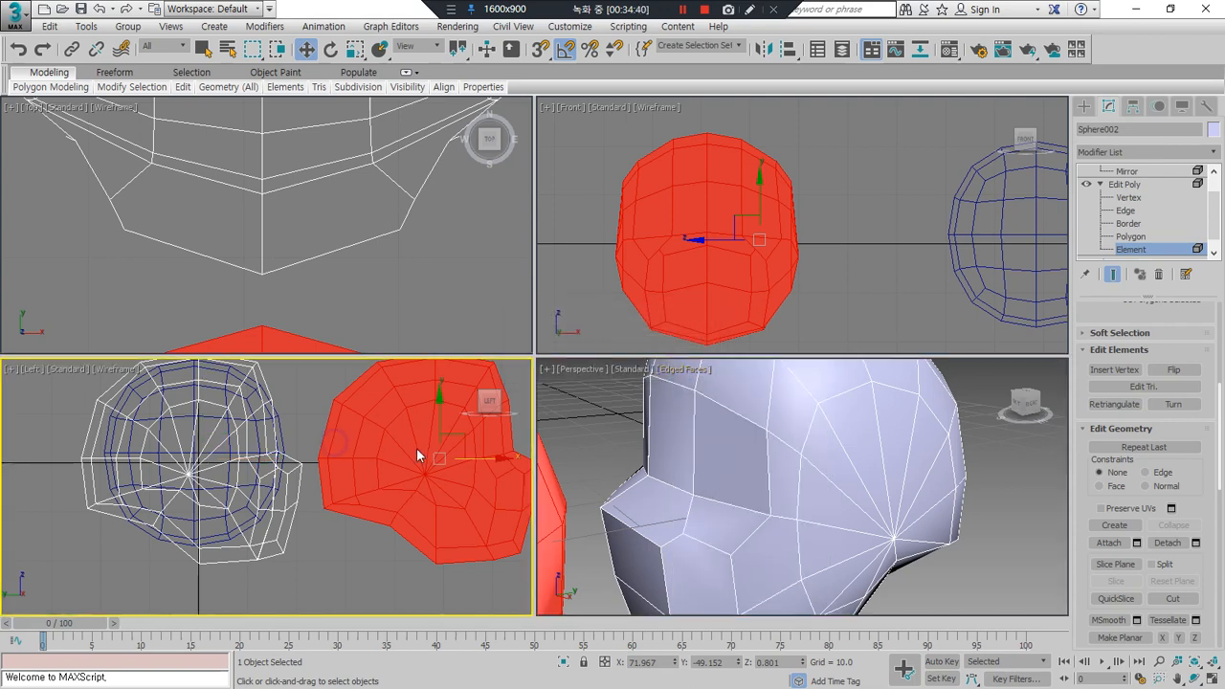
# Step: Try to turn the cloned head element around with Rotate and undo the rotation
pyautogui.rightClick(414, 426)
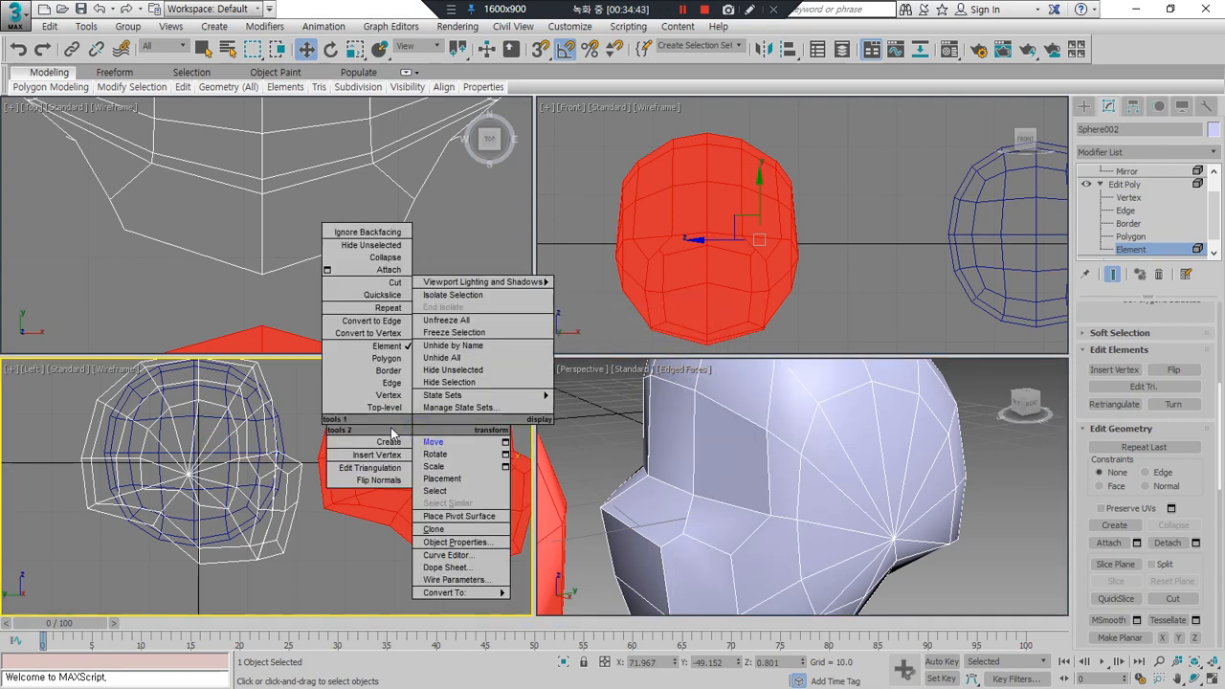
pyautogui.click(391, 529)
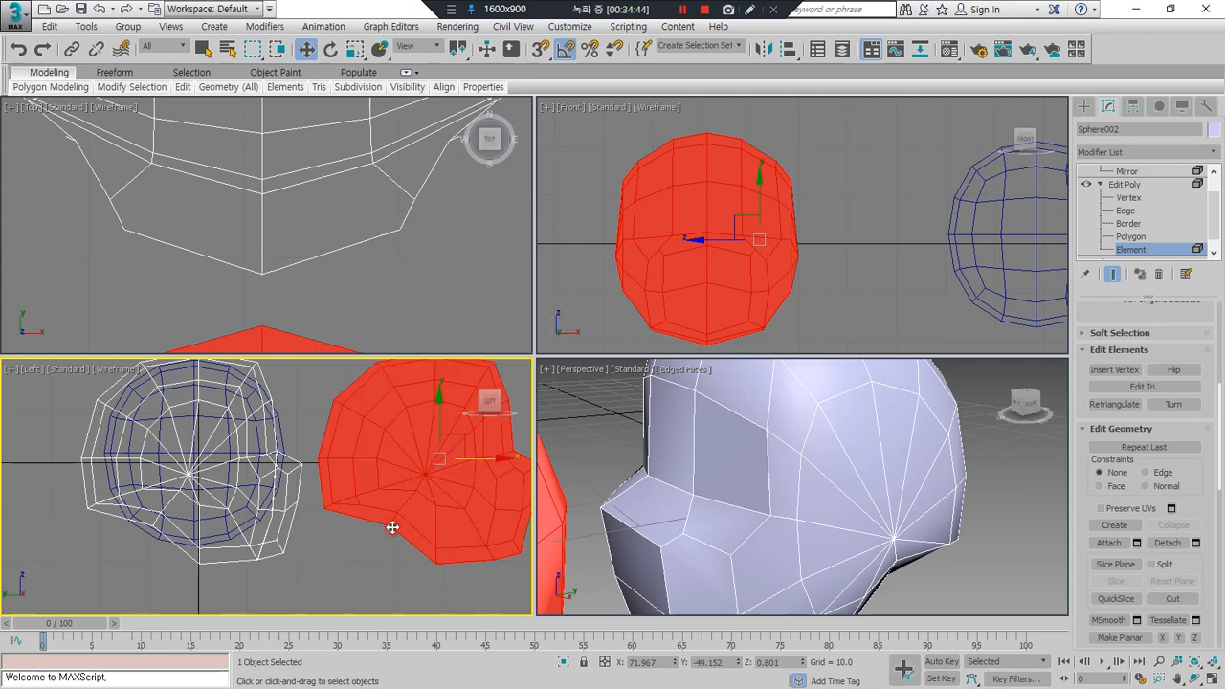
pyautogui.scroll(-6, 365, 138)
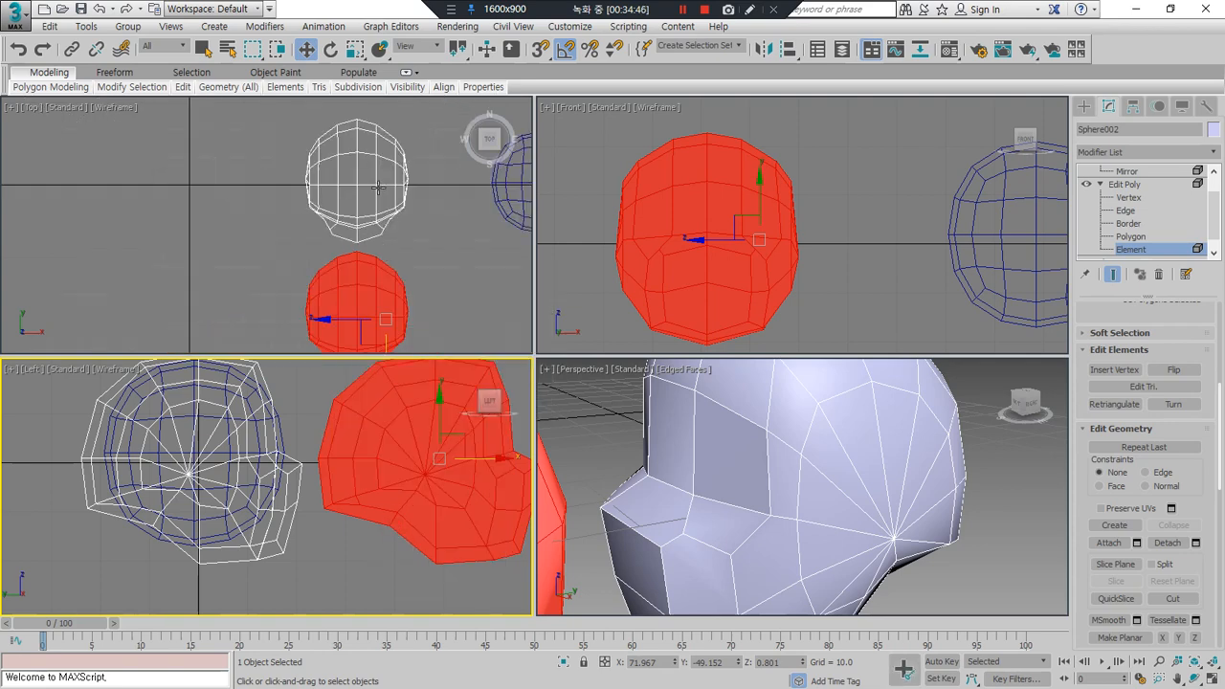
pyautogui.click(379, 277)
pyautogui.click(331, 50)
pyautogui.moveTo(447, 273); pyautogui.dragTo(408, 372)
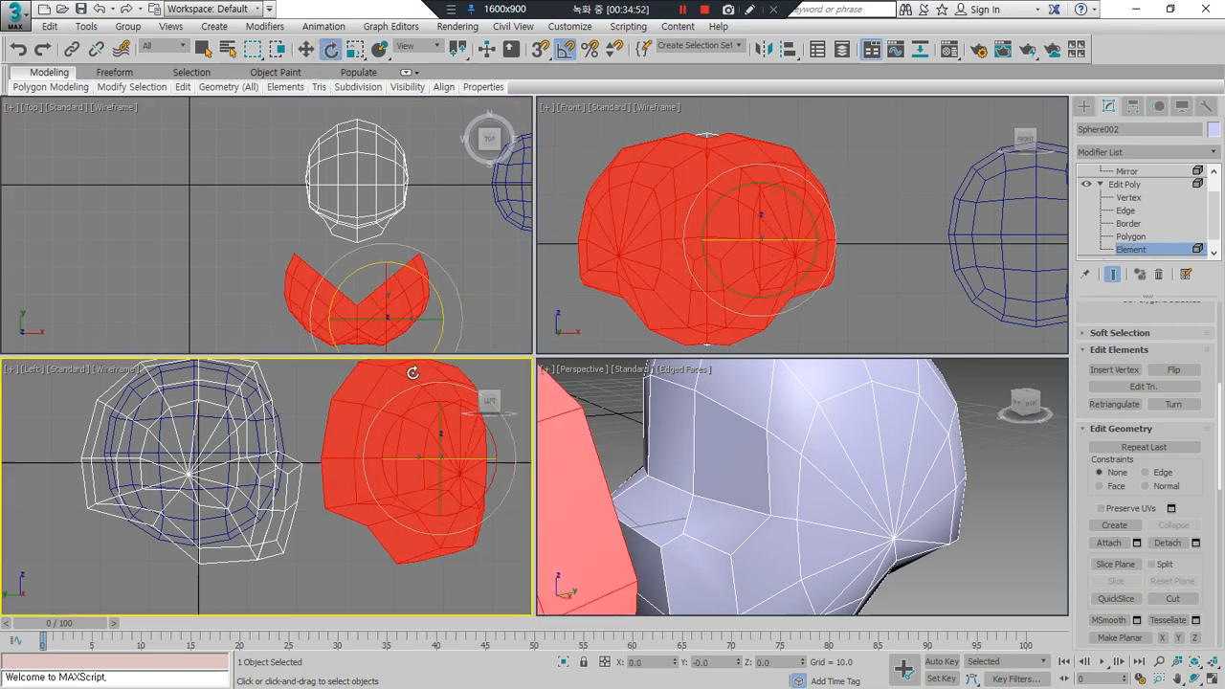
pyautogui.rightClick(408, 371)
pyautogui.click(472, 257)
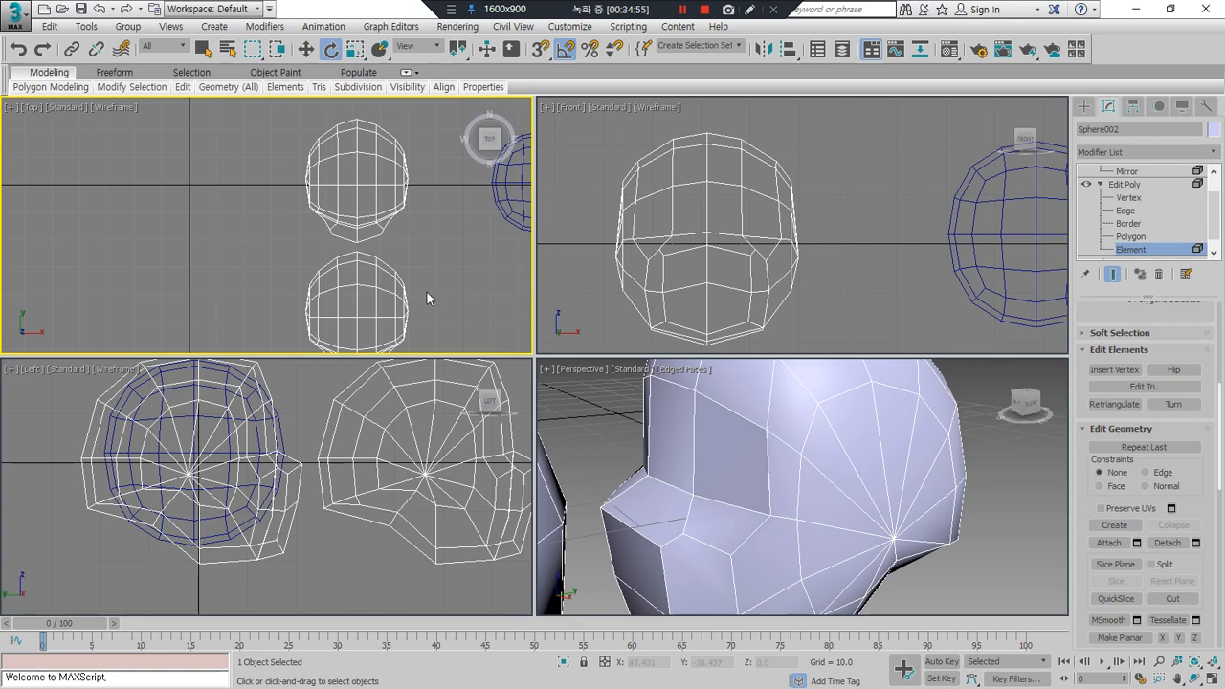
pyautogui.moveTo(421, 283); pyautogui.dragTo(220, 404)
pyautogui.moveTo(438, 264); pyautogui.dragTo(438, 324)
pyautogui.hotkey('ctrl', 'z')
pyautogui.click(475, 250)
pyautogui.moveTo(461, 278); pyautogui.dragTo(244, 372)
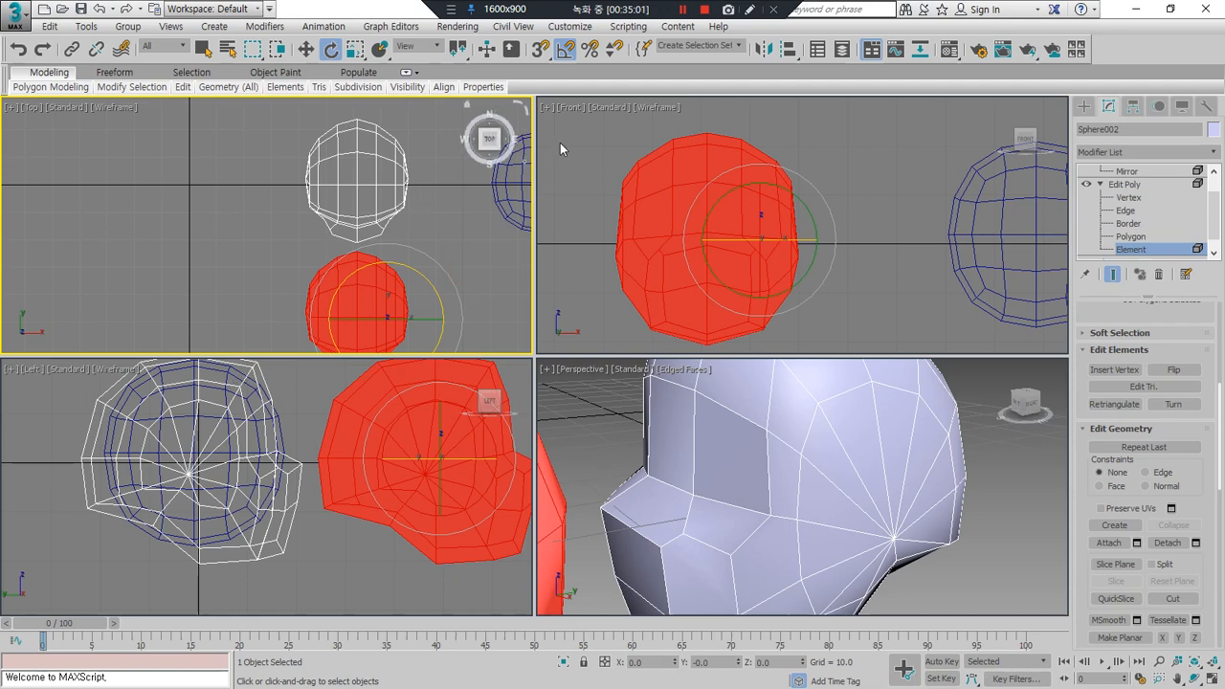
# Step: Mirror the cloned head element across the Y axis with No Clone
pyautogui.click(762, 51)
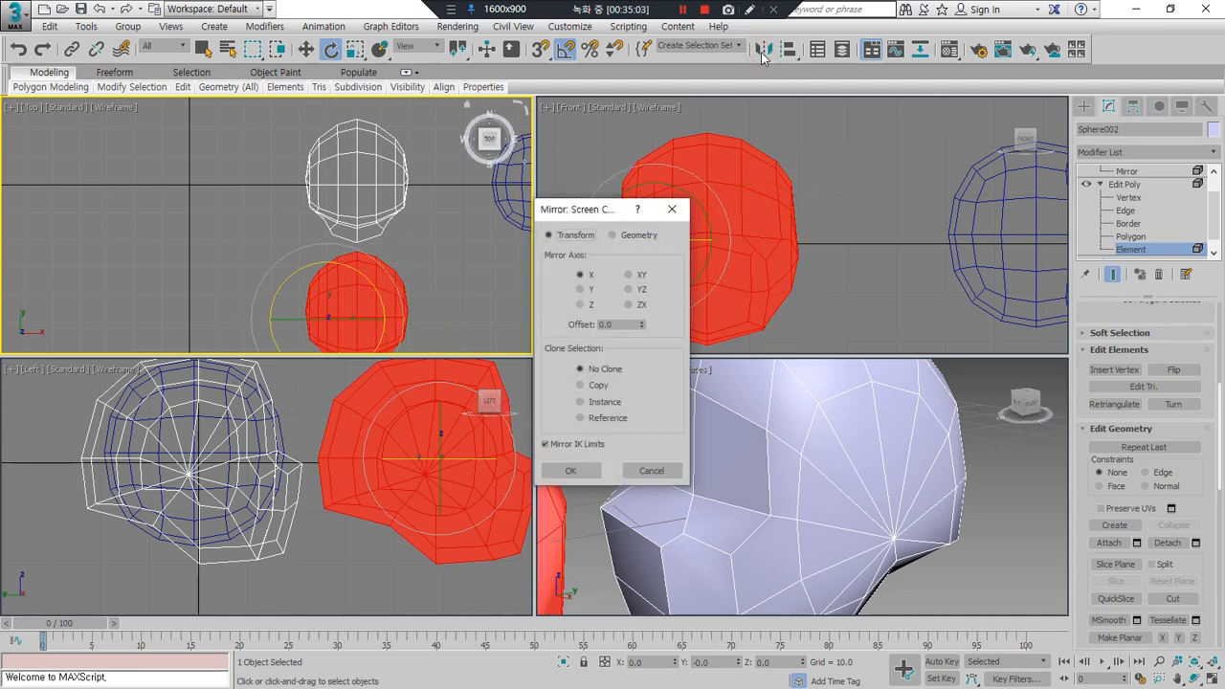
pyautogui.click(580, 289)
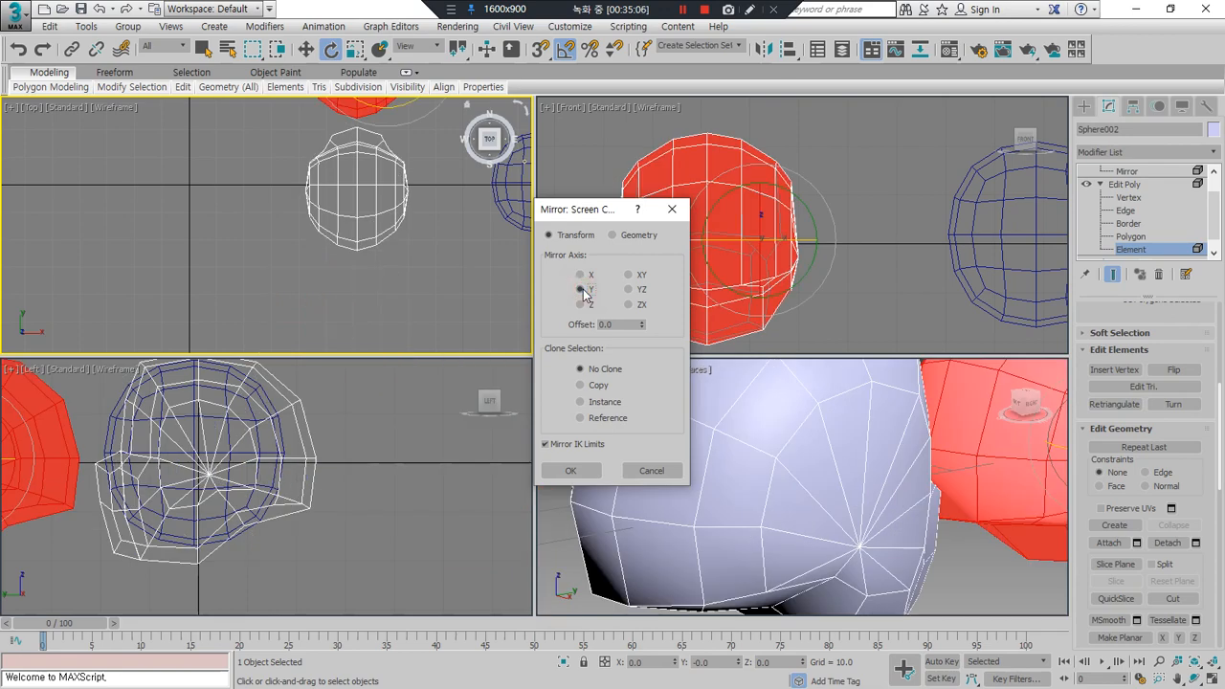
pyautogui.click(581, 276)
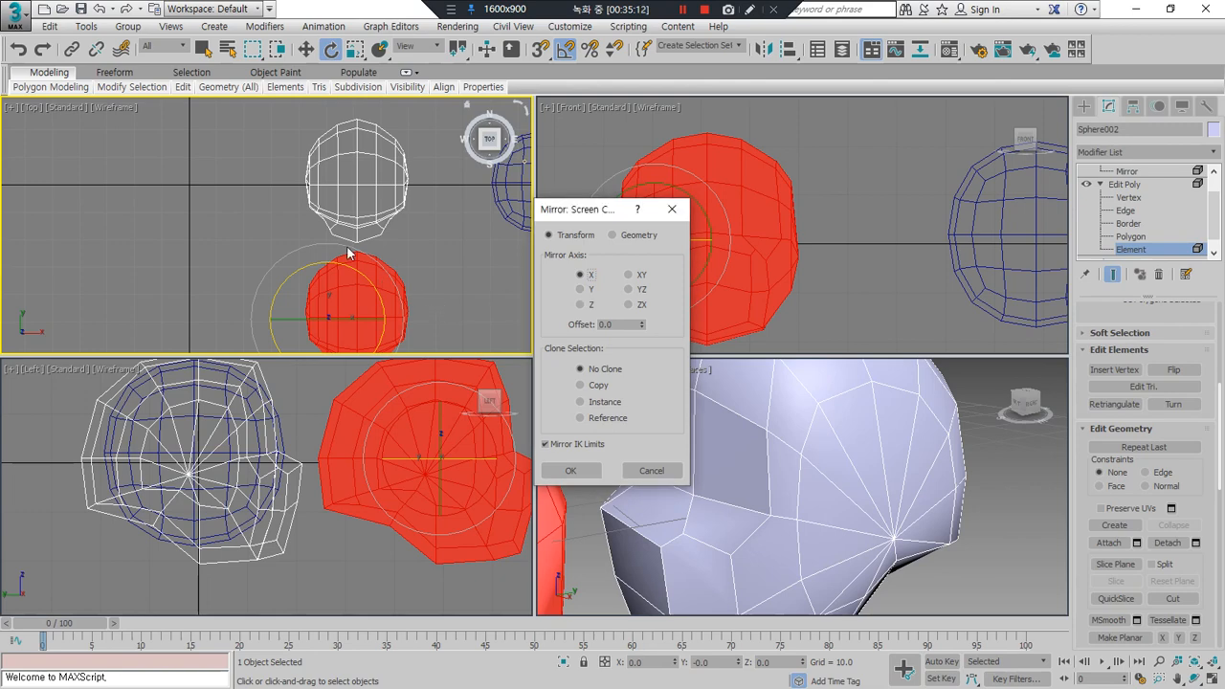
pyautogui.click(581, 289)
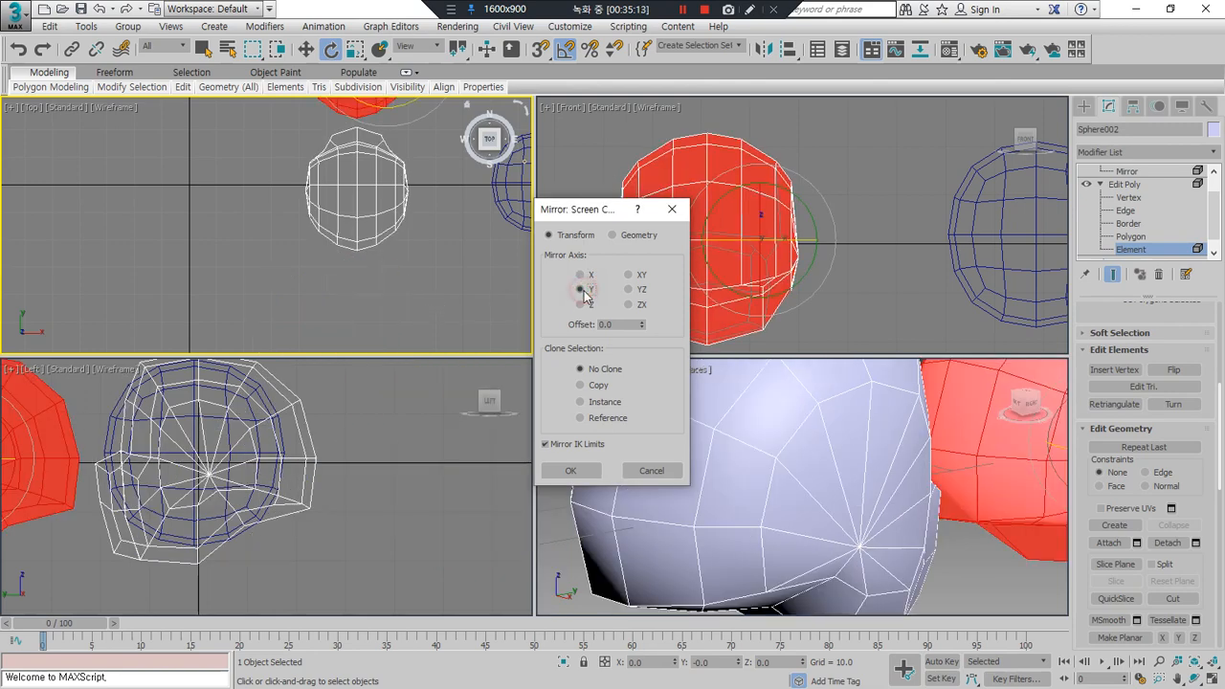
pyautogui.click(571, 470)
# Step: Move the mirrored head element to the opposite side of the original head in the Top view
pyautogui.scroll(-3, 348, 268)
pyautogui.moveTo(347, 268); pyautogui.dragTo(341, 296, button='middle')
pyautogui.rightClick(361, 147)
pyautogui.click(383, 224)
pyautogui.moveTo(359, 147); pyautogui.dragTo(373, 281)
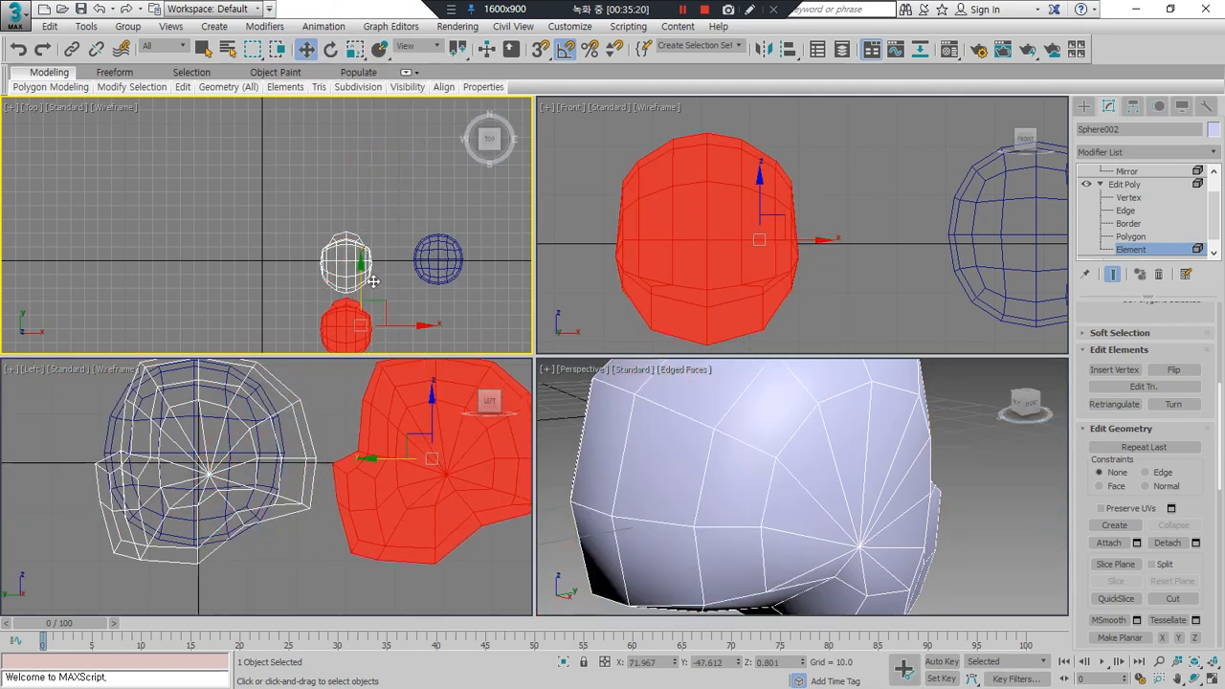
# Step: Undo the move and the mirroring of the cloned head element and delete the clone
pyautogui.hotkey('ctrl', 'z')
pyautogui.moveTo(218, 370); pyautogui.dragTo(412, 370, button='middle')
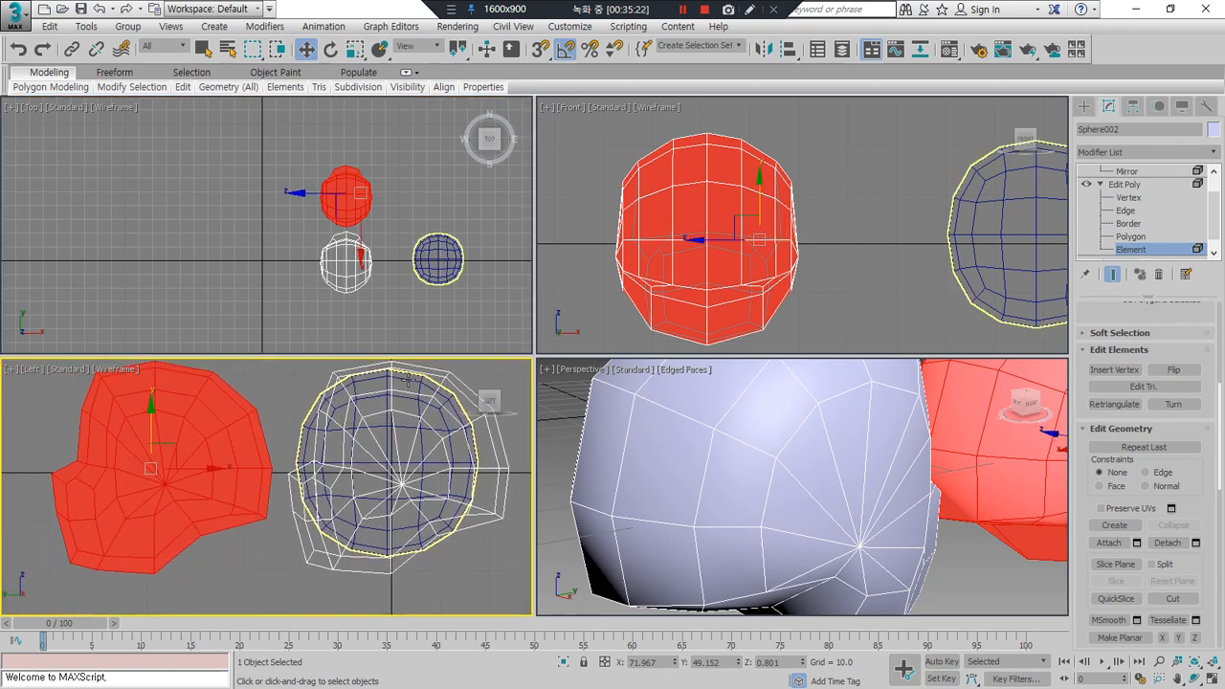
pyautogui.middleClick(430, 322)
pyautogui.hotkey('ctrl', 'z')
pyautogui.moveTo(340, 462); pyautogui.dragTo(144, 447, button='middle')
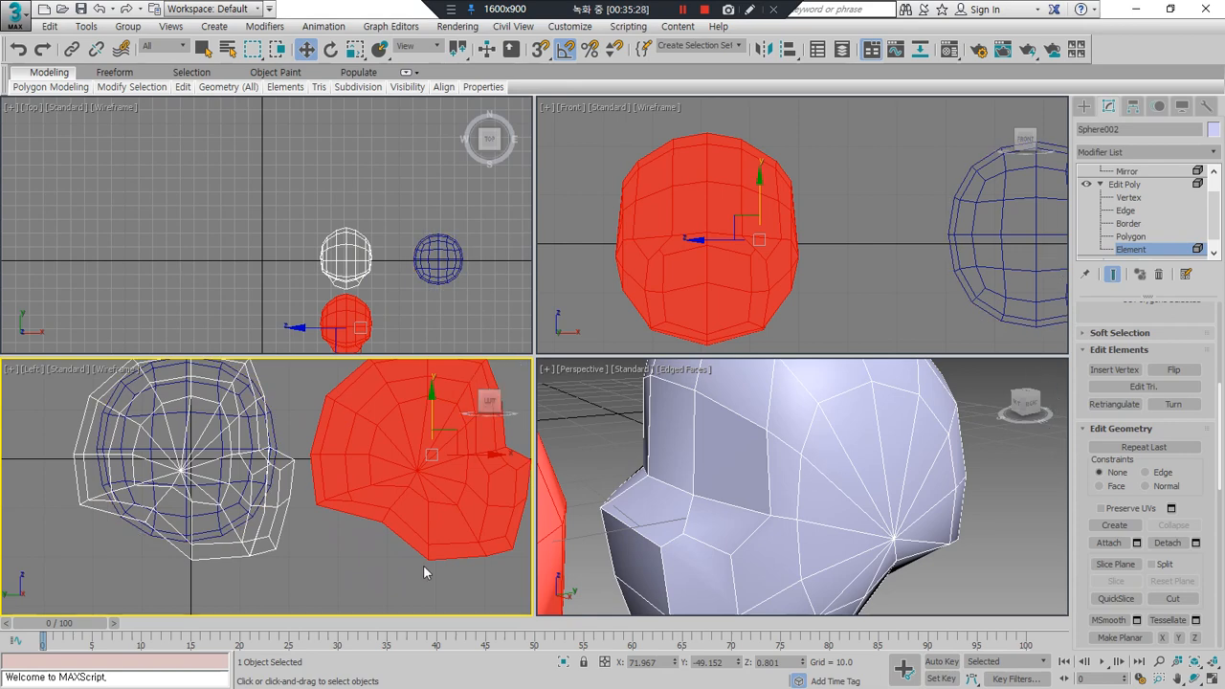
pyautogui.press('Delete')
# Step: Leave element level, create a sphere of about 22.3 radius over the head in the Top view, and move it straight down below the head
pyautogui.middleClick(791, 399)
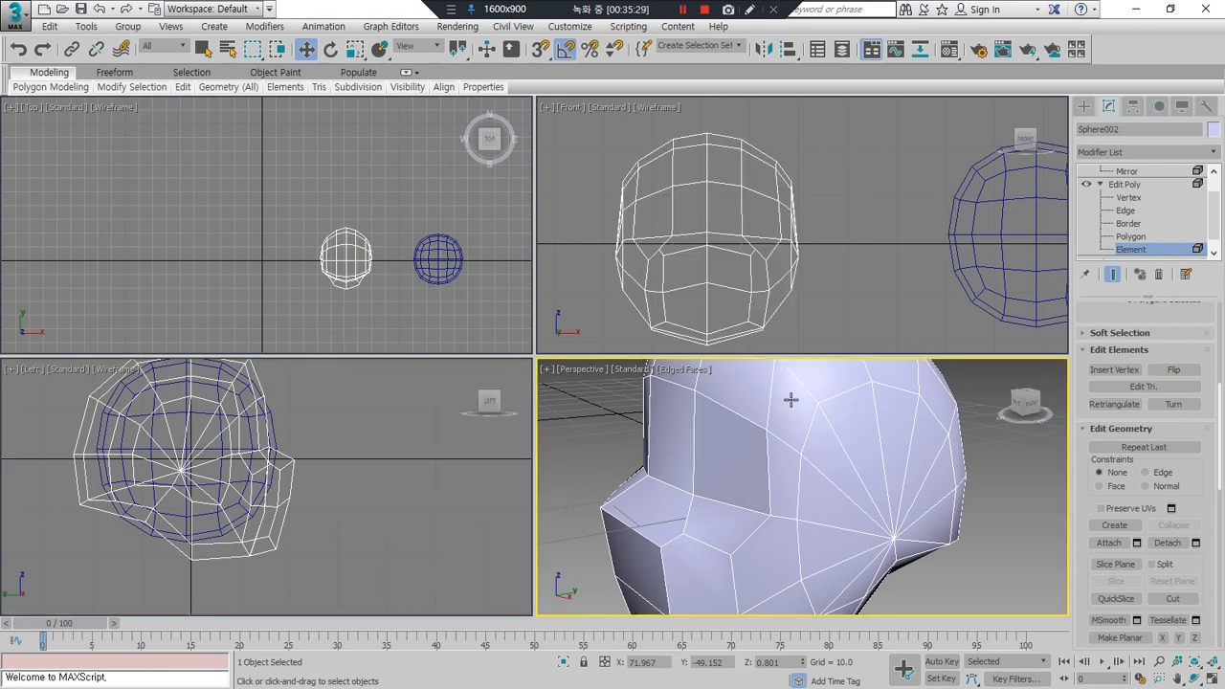
pyautogui.click(1146, 249)
pyautogui.scroll(-3, 782, 296)
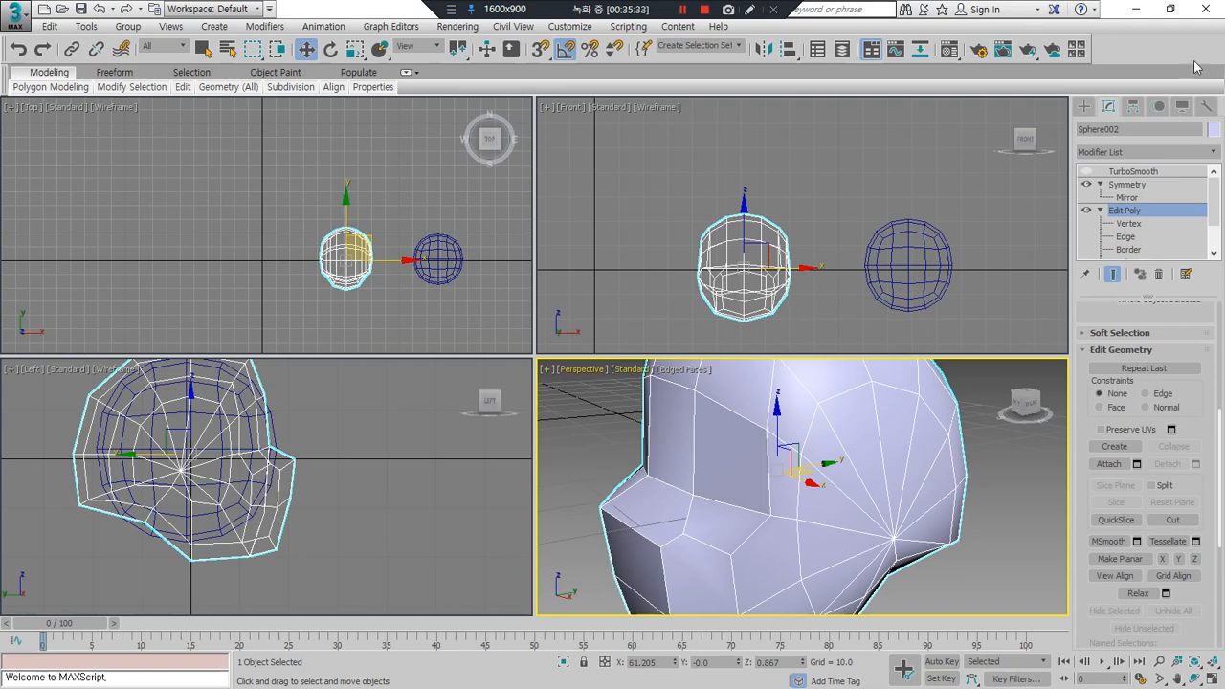
pyautogui.click(1083, 106)
pyautogui.click(1114, 216)
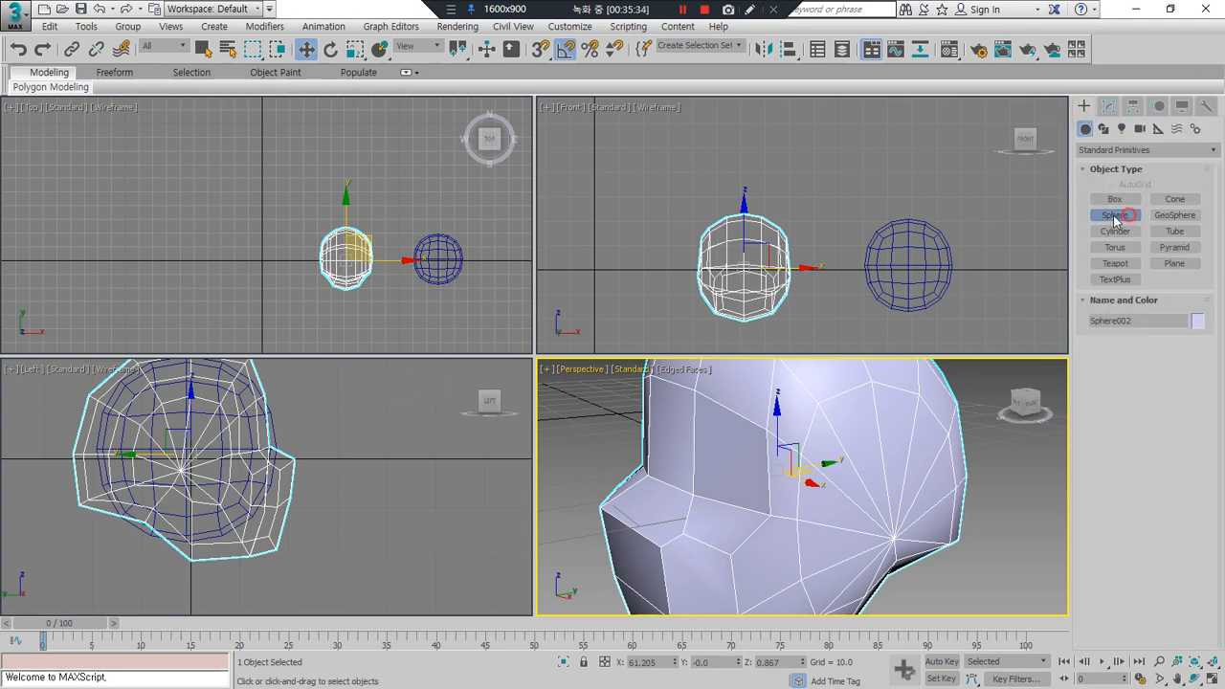
pyautogui.moveTo(347, 257); pyautogui.dragTo(361, 230)
pyautogui.rightClick(384, 390)
pyautogui.press('w')
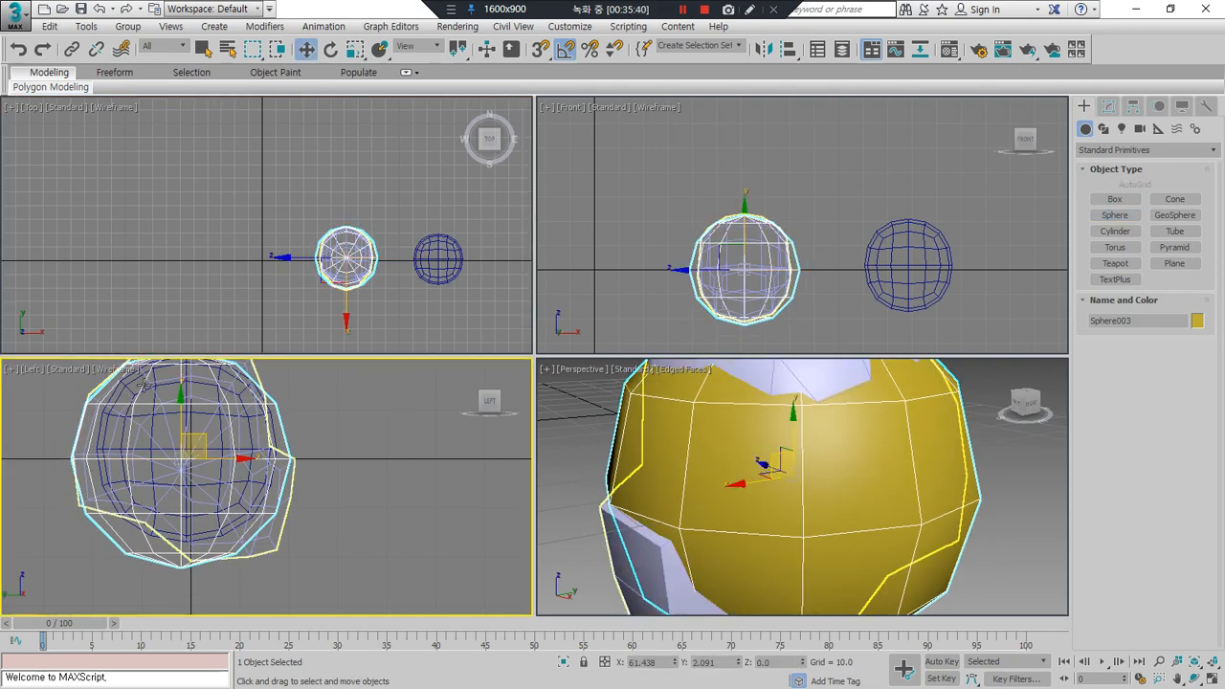
pyautogui.moveTo(183, 428); pyautogui.dragTo(194, 644)
# Step: Maximize the Perspective viewport and select the bear head, seen from its underside
pyautogui.moveTo(851, 526); pyautogui.dragTo(826, 478, button='middle')
pyautogui.click(1038, 563)
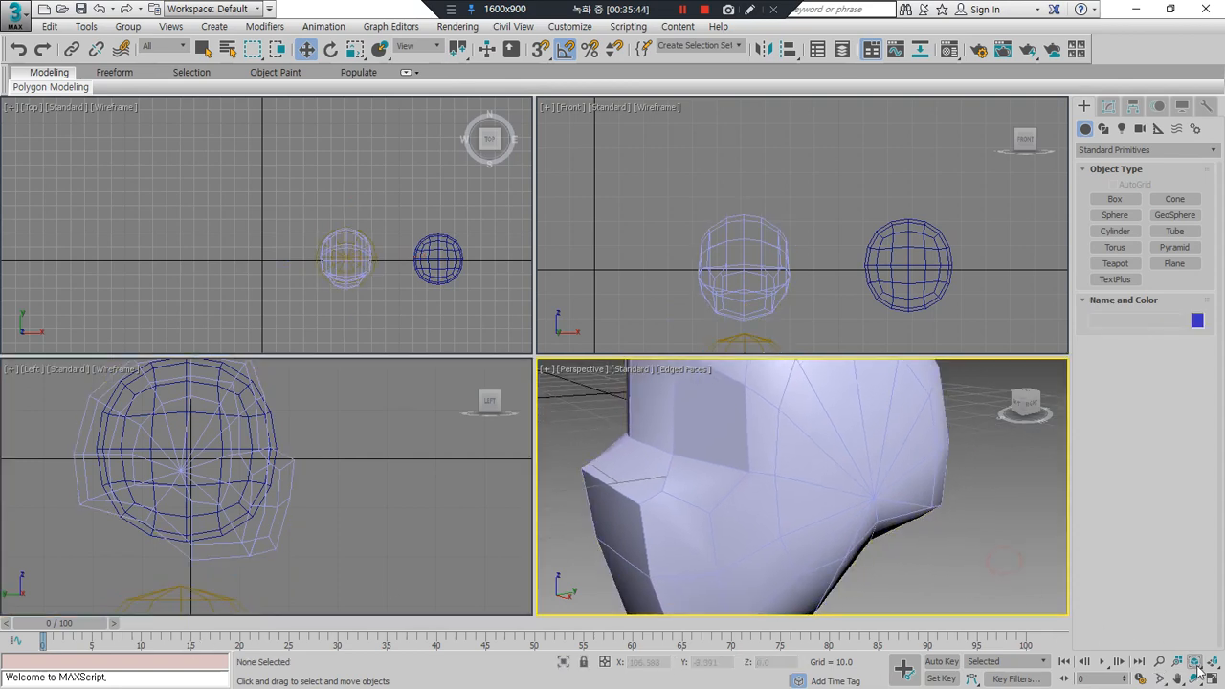
pyautogui.click(1212, 678)
pyautogui.press('z')
pyautogui.scroll(-3, 510, 354)
pyautogui.scroll(5, 545, 358)
pyautogui.moveTo(591, 356); pyautogui.dragTo(651, 424, button='middle')
pyautogui.click(647, 411)
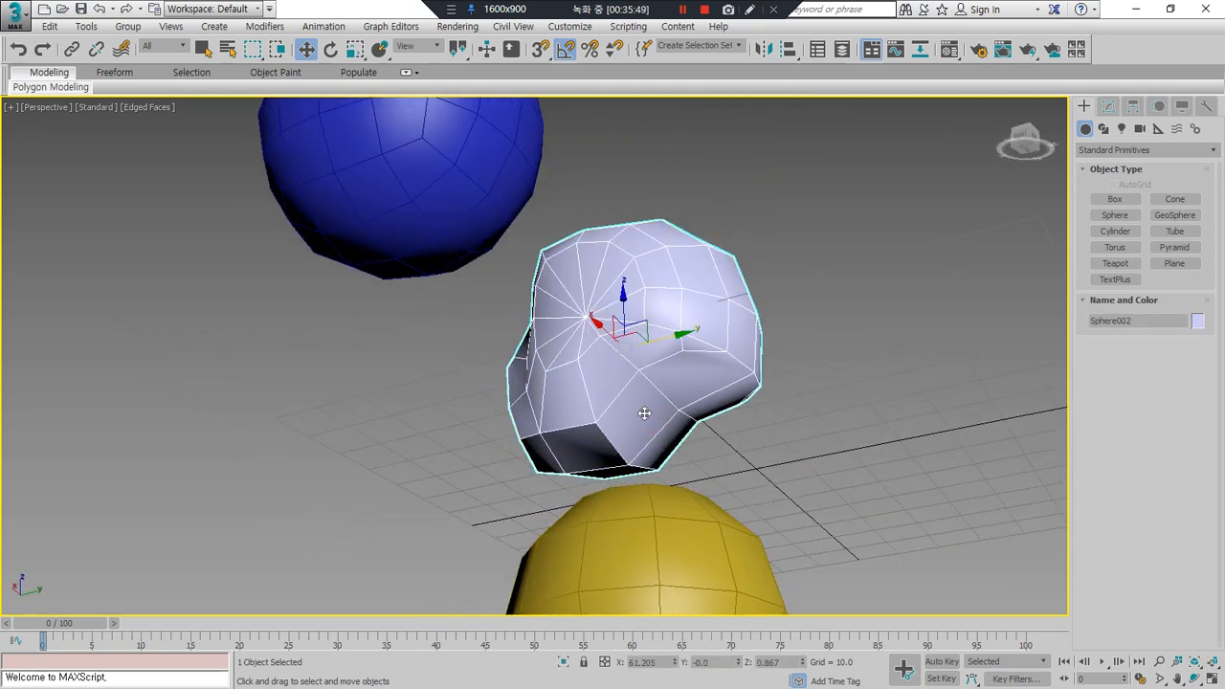
# Step: At polygon level of Edit Poly, select the polygon on the head's lower side behind the muzzle and delete it
pyautogui.click(1109, 106)
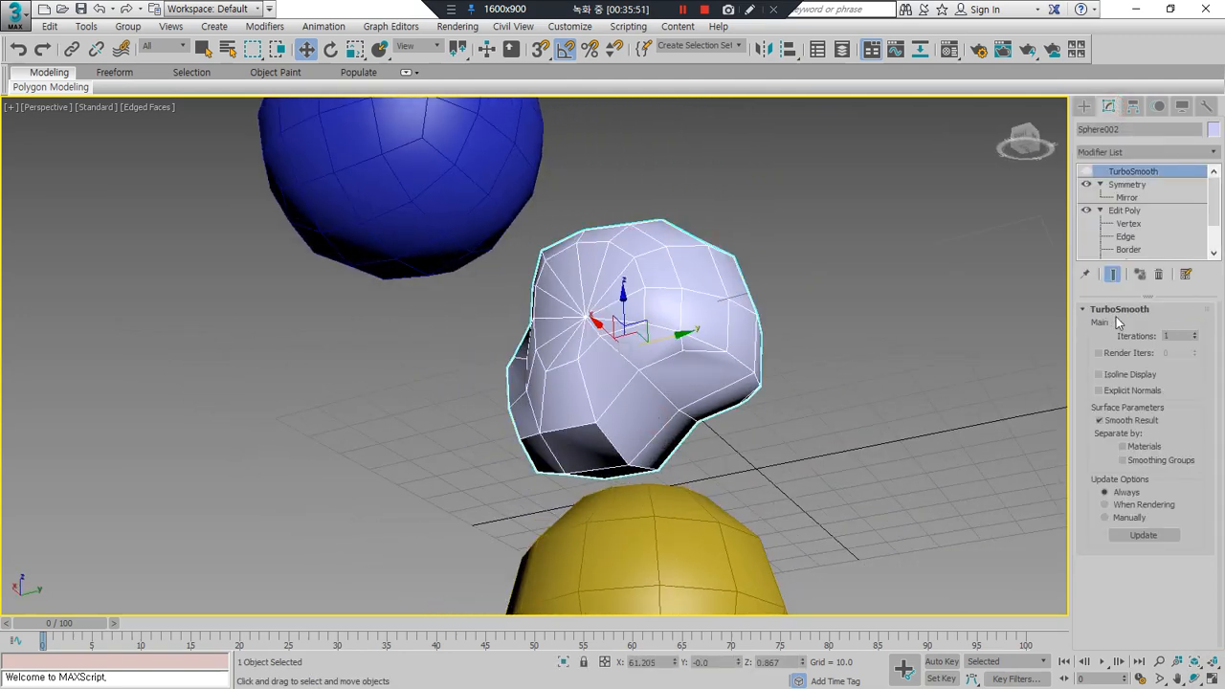
pyautogui.scroll(-2, 1132, 244)
pyautogui.click(1139, 225)
pyautogui.click(655, 435)
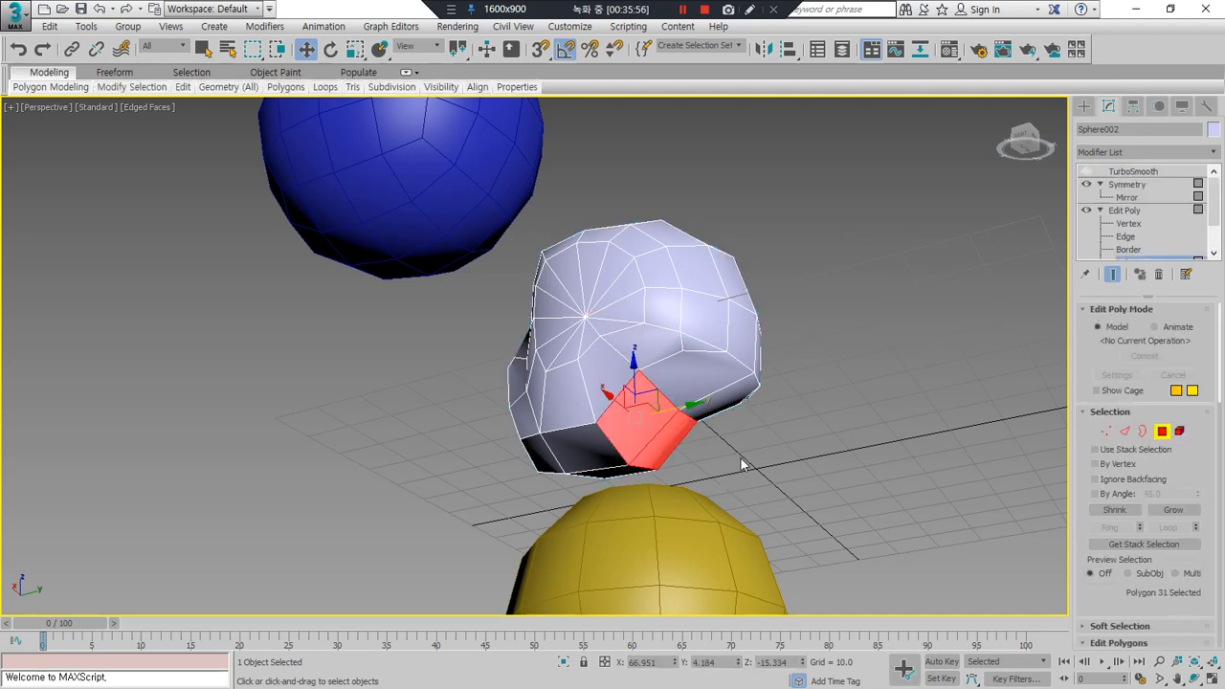
pyautogui.press('Delete')
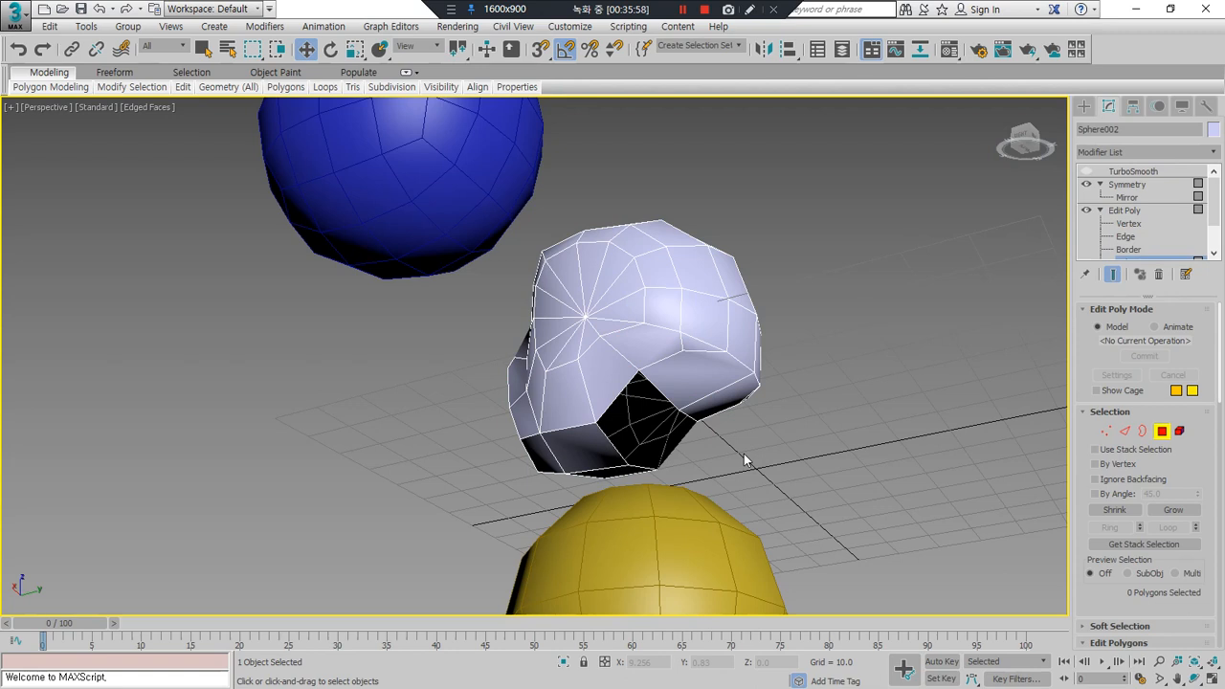
# Step: Delete the TurboSmooth modifier from the bear head and convert the head to Editable Poly
pyautogui.click(1134, 171)
pyautogui.click(1158, 273)
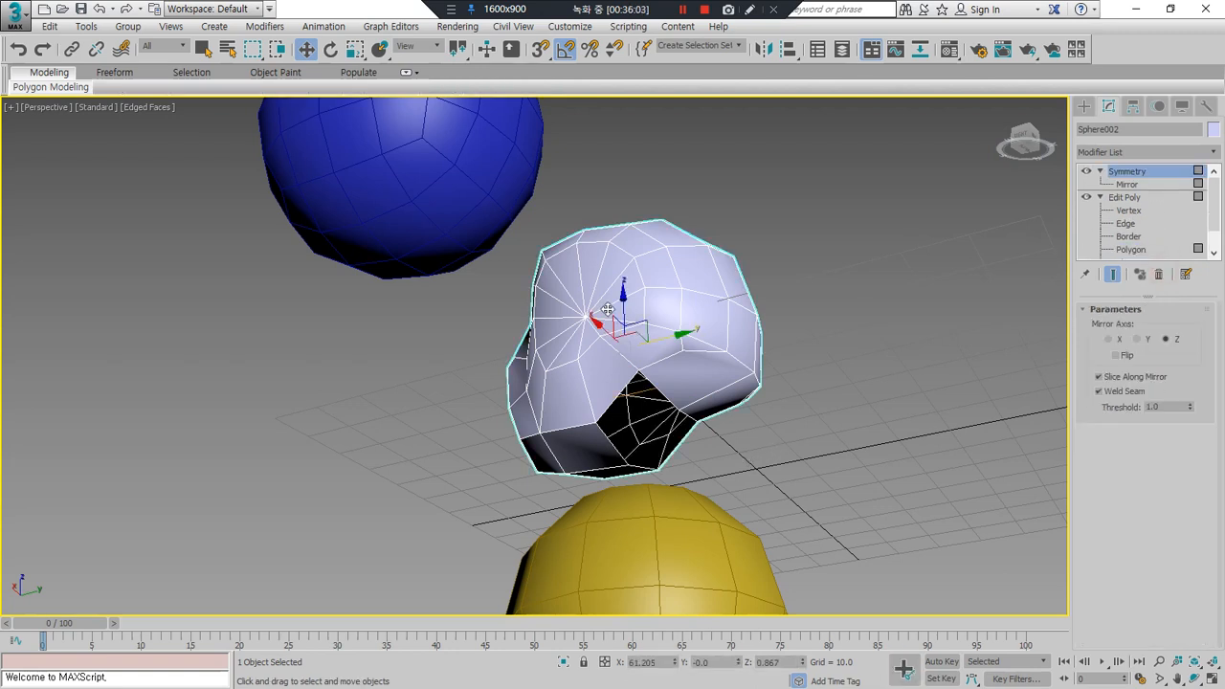
pyautogui.rightClick(651, 292)
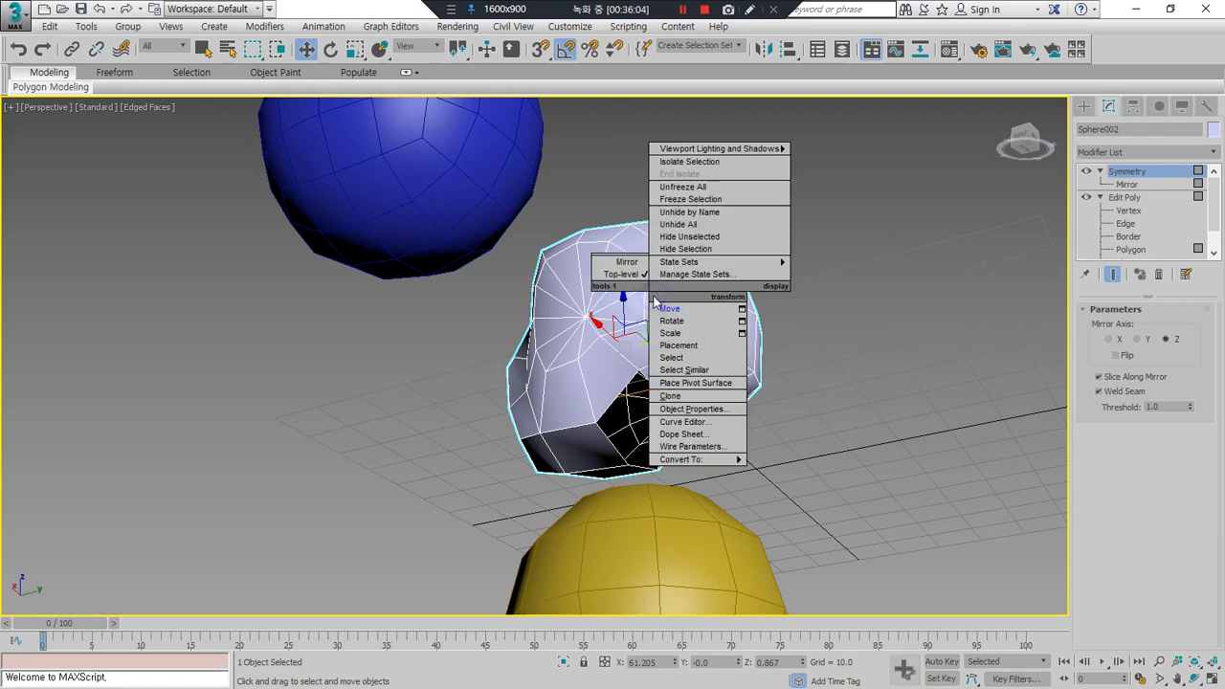
pyautogui.moveTo(696, 461)
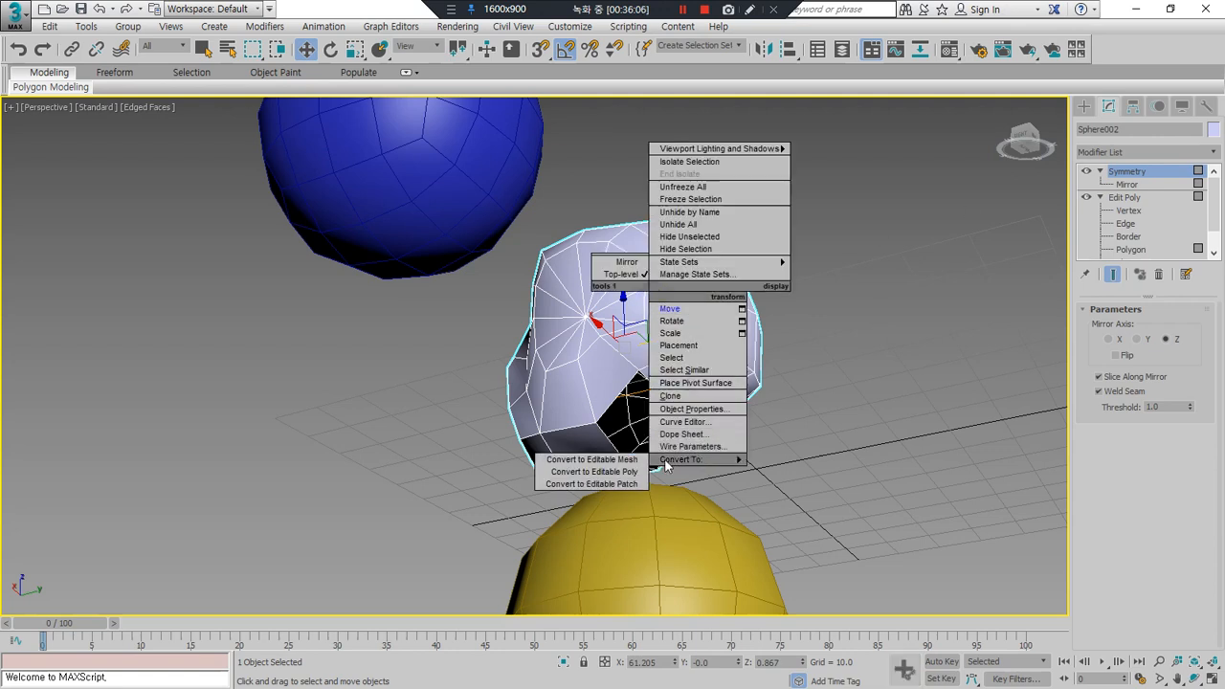
pyautogui.click(612, 473)
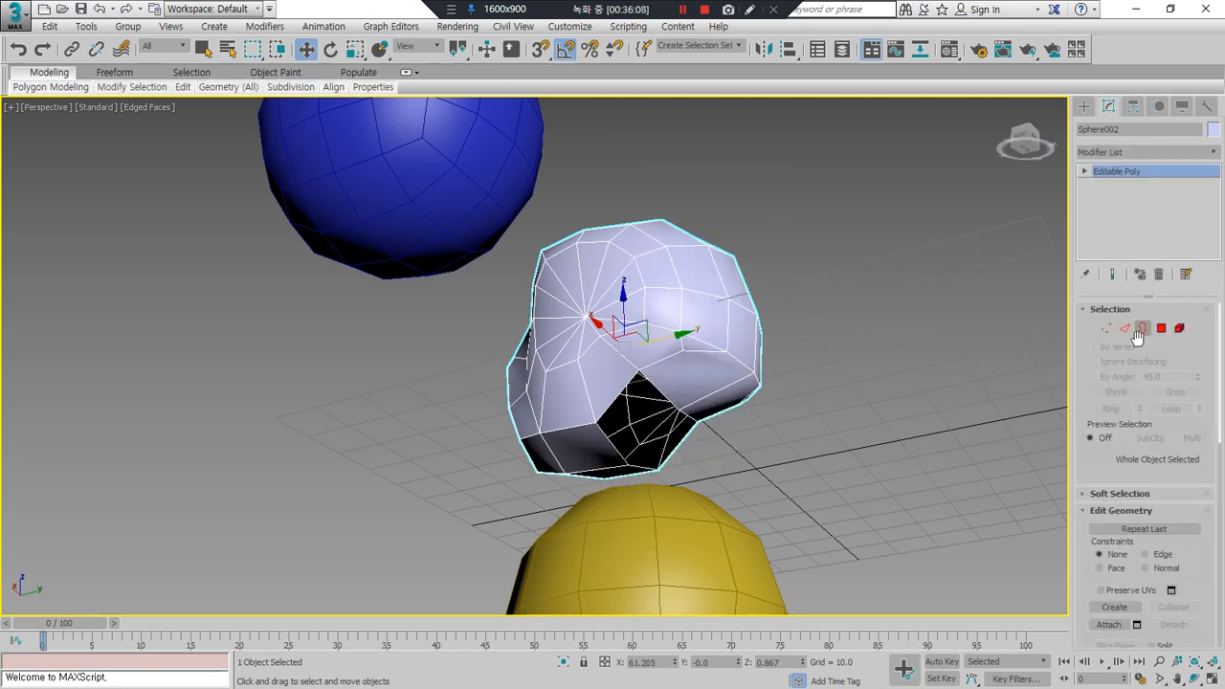
# Step: Attach the yellow sphere below to the bear head so both form one editable poly object
pyautogui.click(734, 537)
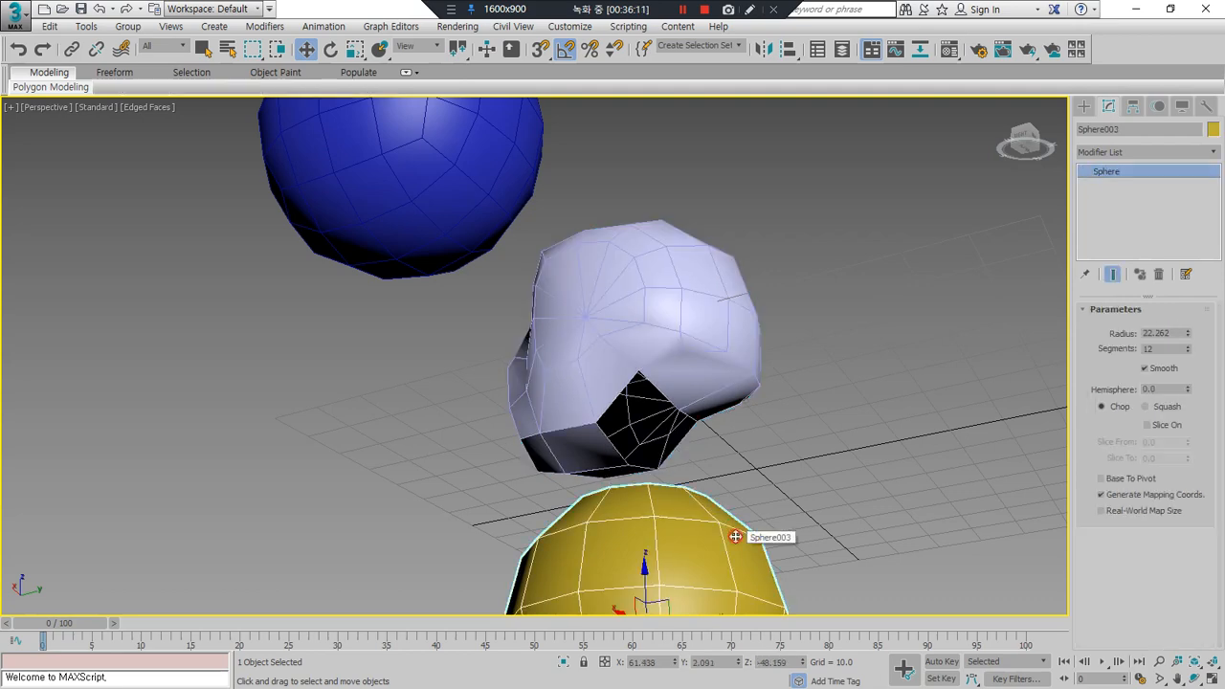
pyautogui.click(743, 356)
pyautogui.click(705, 508)
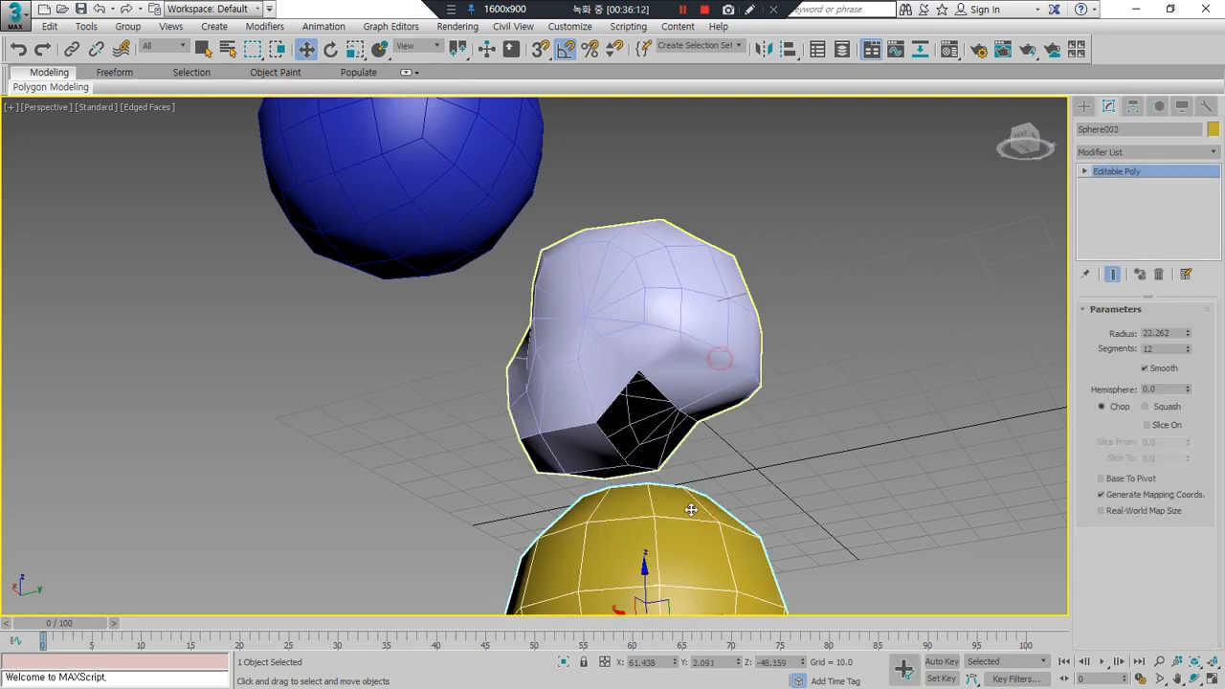
pyautogui.click(764, 491)
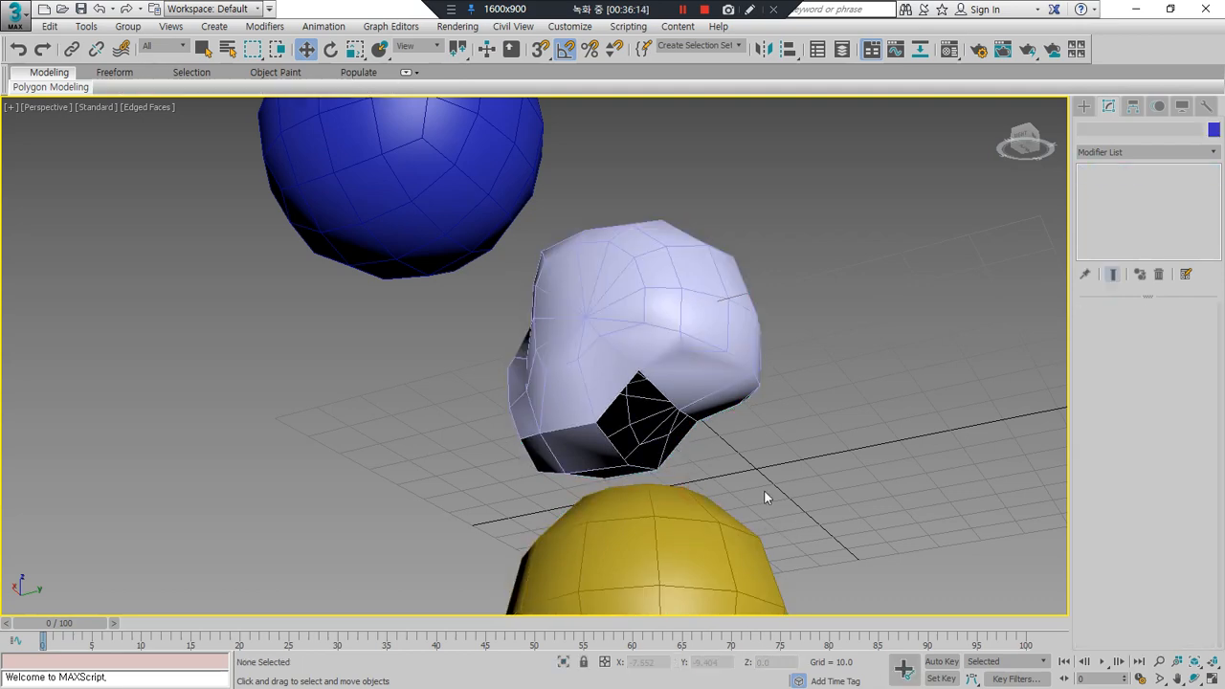
pyautogui.click(760, 376)
pyautogui.scroll(-2, 1076, 449)
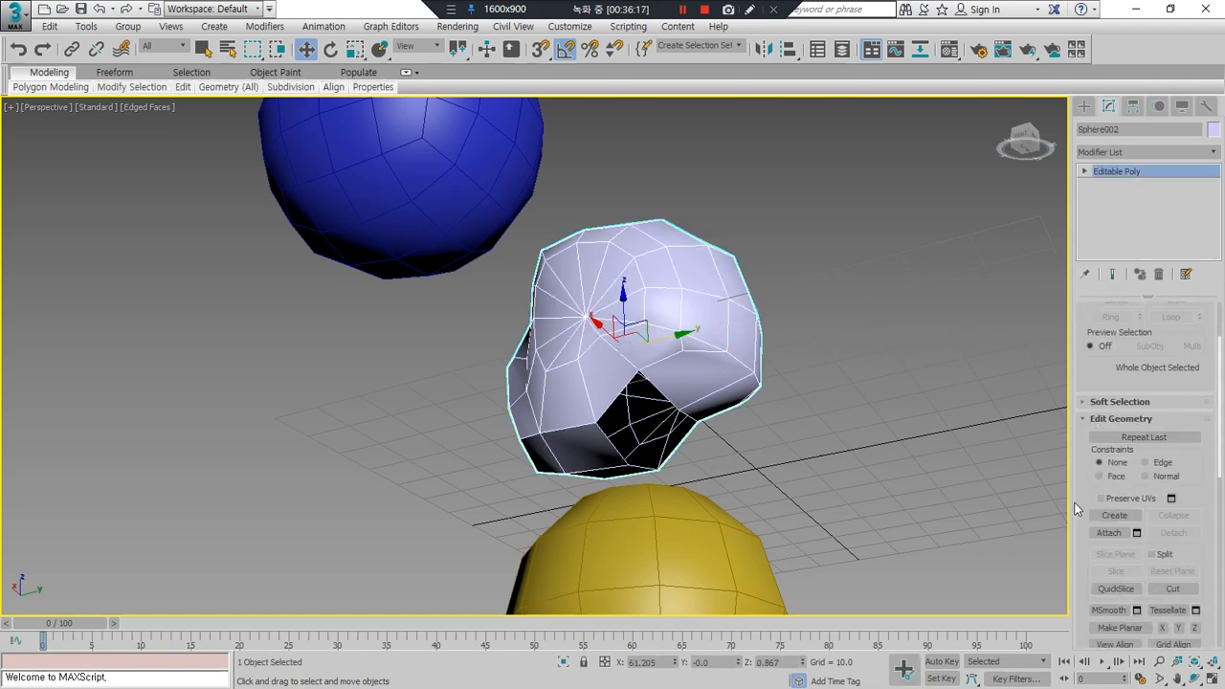
pyautogui.click(1108, 533)
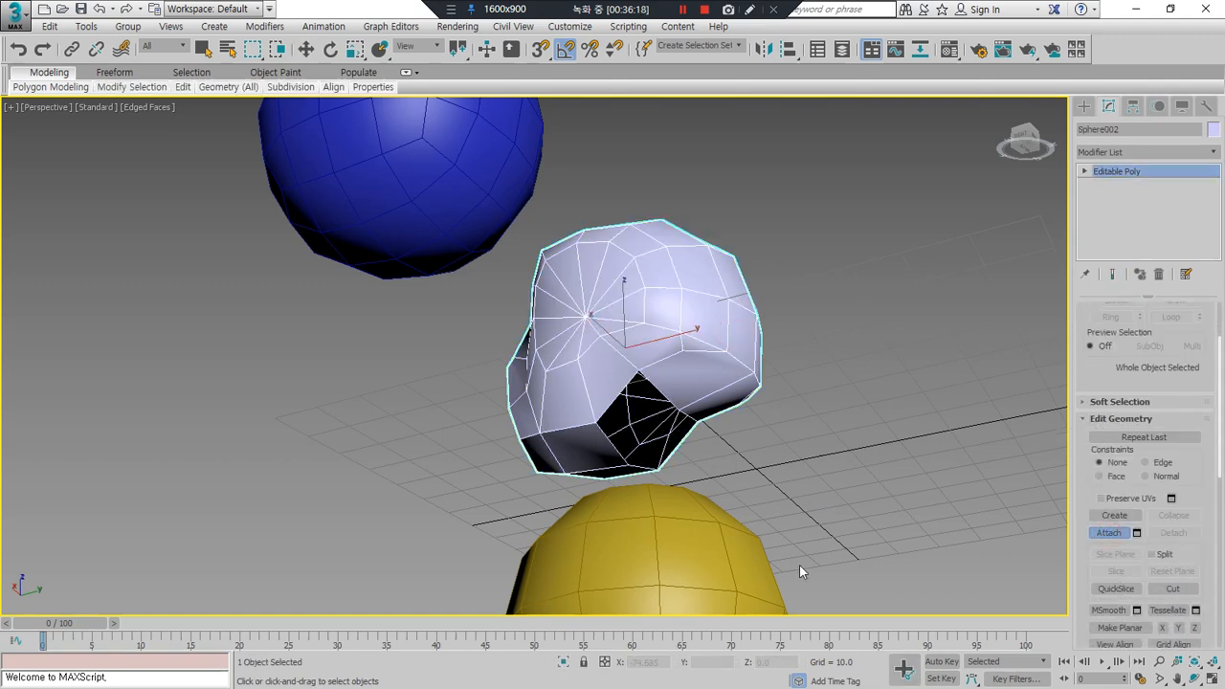
pyautogui.click(710, 533)
# Step: At vertex level, delete the pole vertex on top of the lower sphere to open a hole facing the head
pyautogui.keyDown('alt'); pyautogui.moveTo(742, 450); pyautogui.dragTo(430, 469, button='middle'); pyautogui.keyUp('alt')
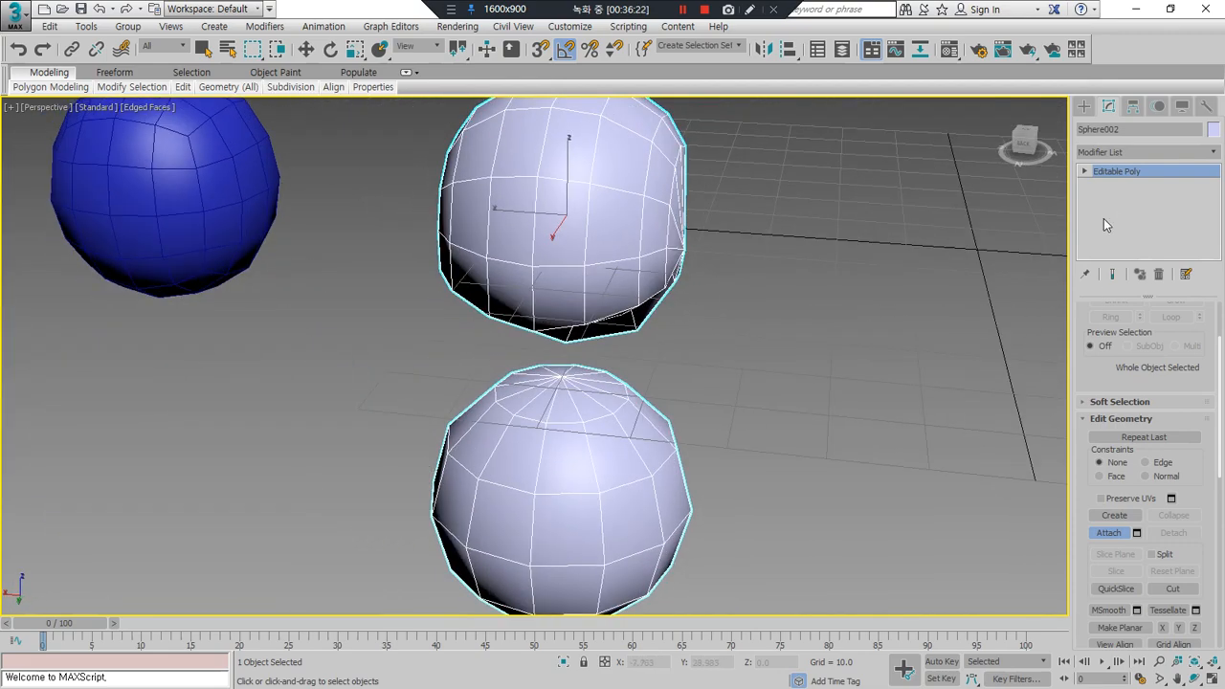
pyautogui.press('1')
pyautogui.scroll(5, 555, 384)
pyautogui.click(555, 379)
pyautogui.press('Delete')
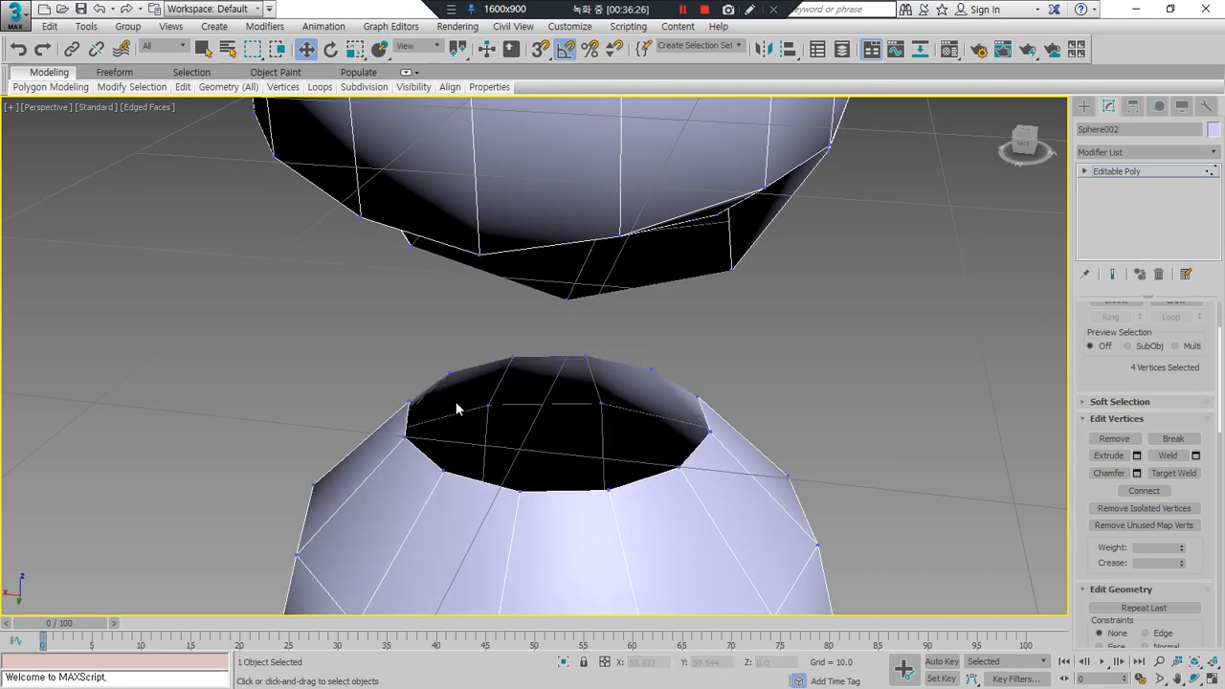
pyautogui.keyDown('alt'); pyautogui.moveTo(663, 448); pyautogui.dragTo(603, 469, button='middle'); pyautogui.keyUp('alt')
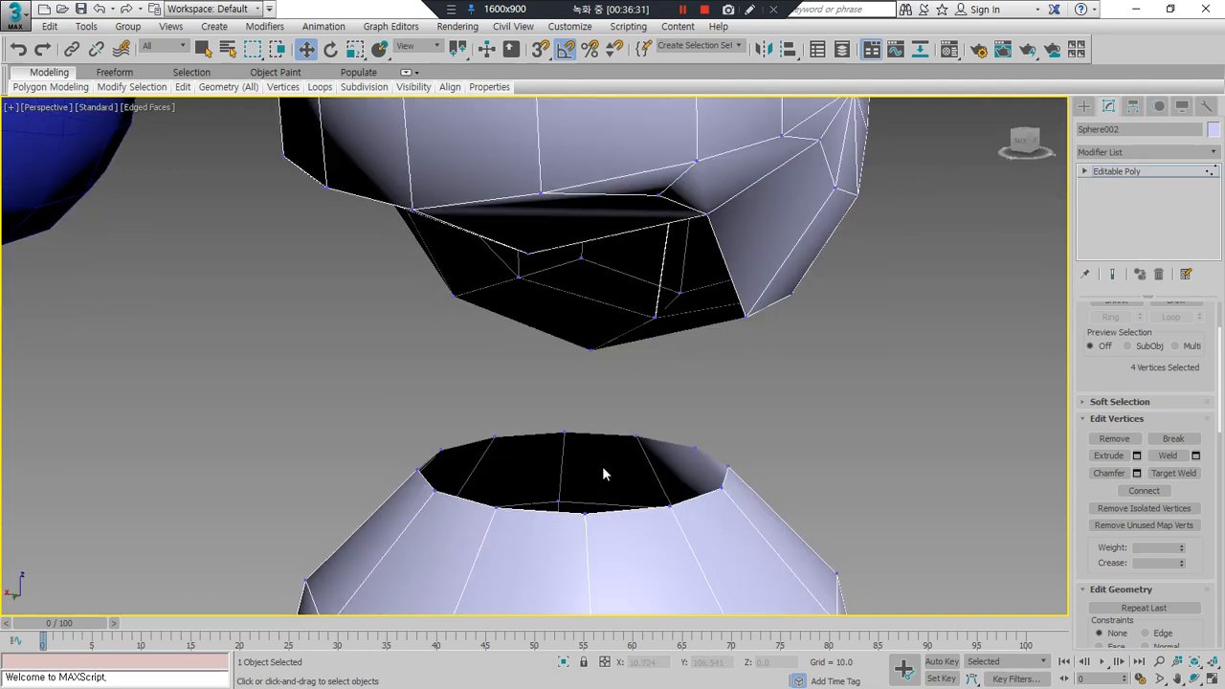
pyautogui.click(526, 256)
pyautogui.keyDown('alt'); pyautogui.moveTo(571, 341); pyautogui.dragTo(586, 441, button='middle'); pyautogui.keyUp('alt')
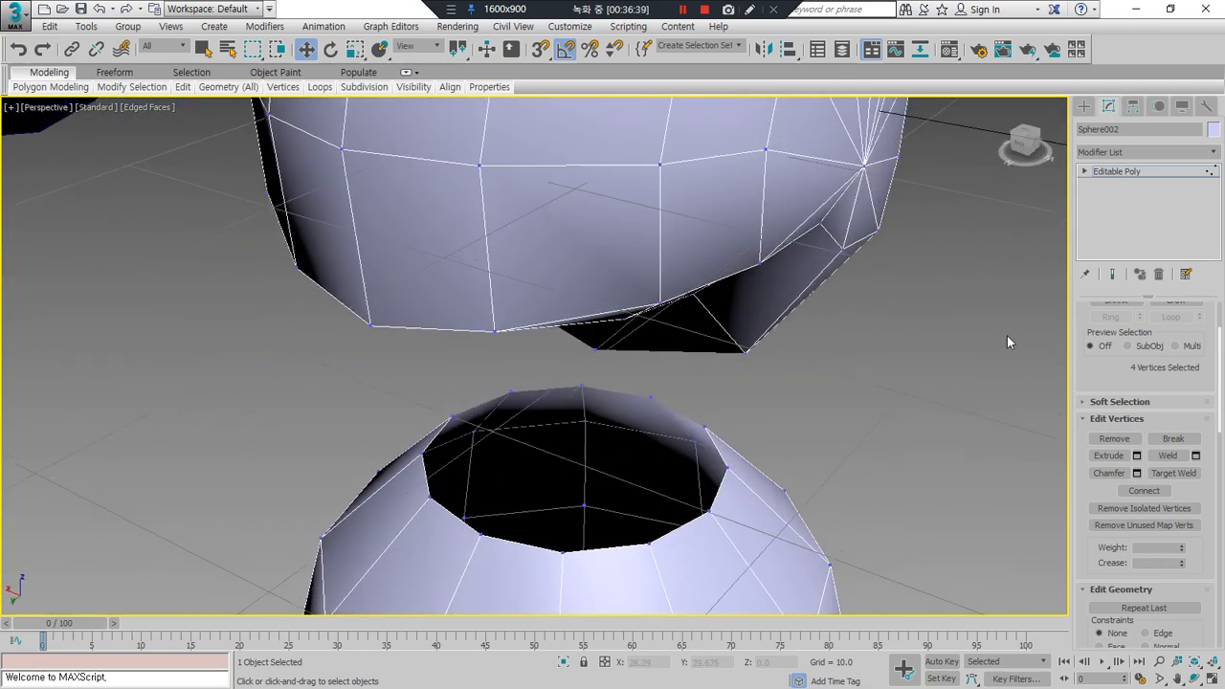
# Step: At element level, select the lower sphere and move it along the Y axis to about 6.85
pyautogui.press('5')
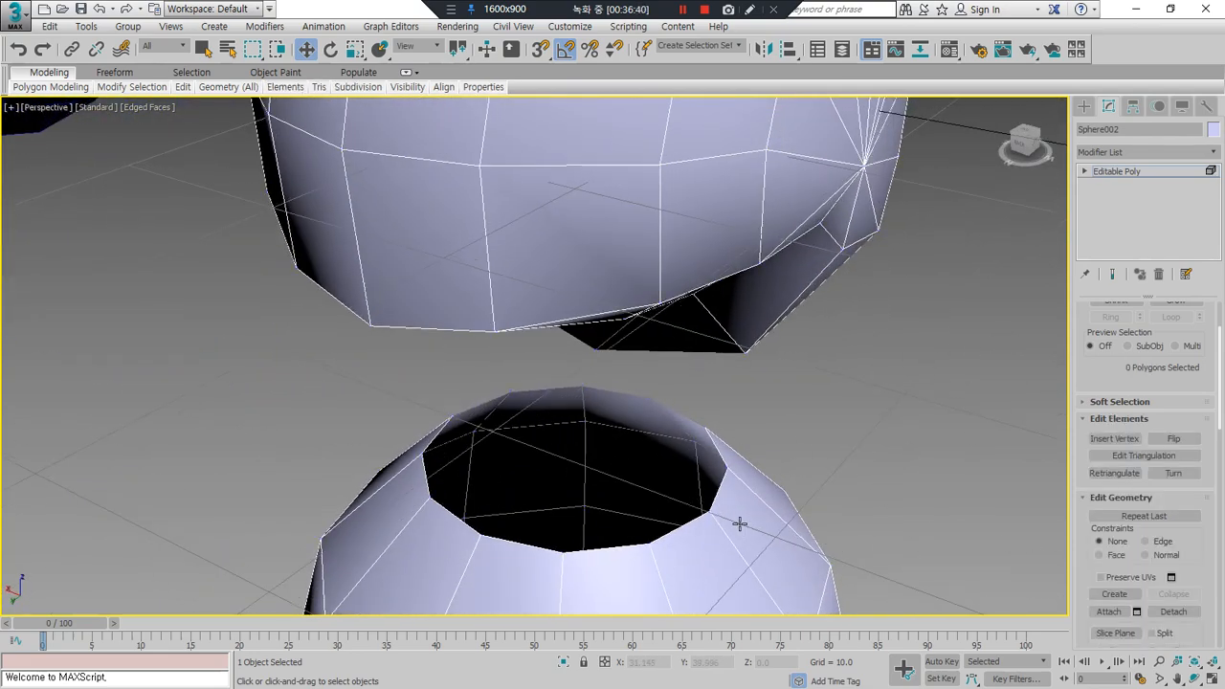
pyautogui.press('4')
pyautogui.press('5')
pyautogui.click(755, 522)
pyautogui.scroll(-5, 755, 523)
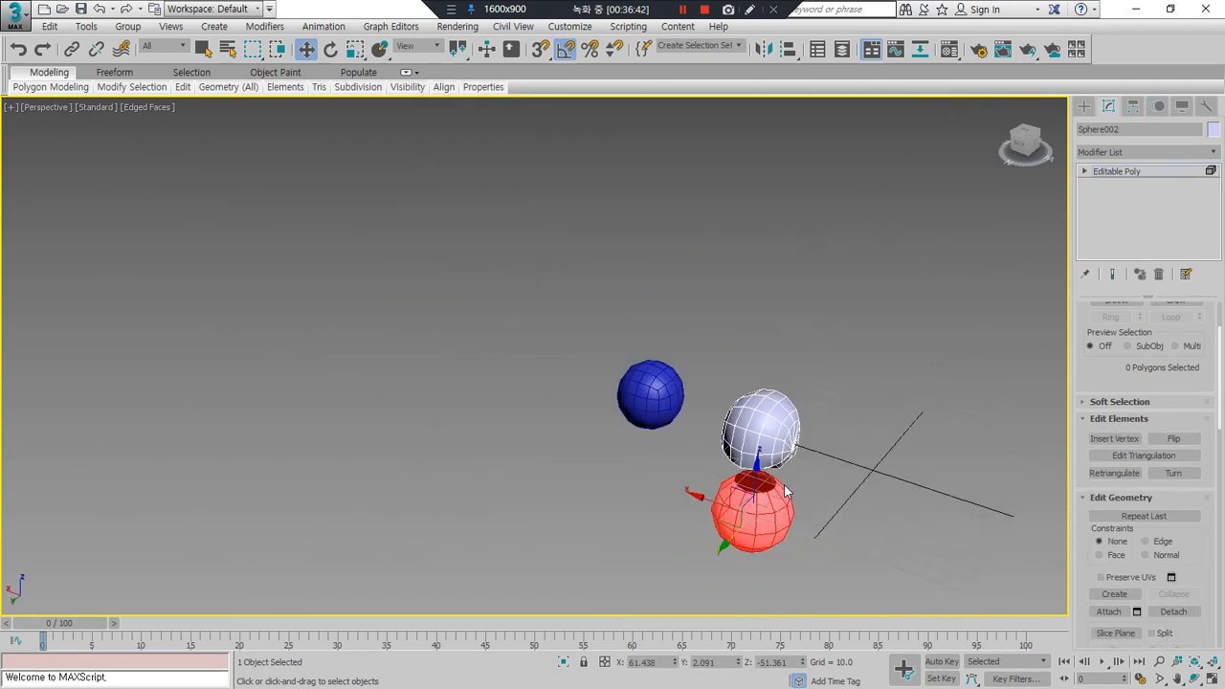
pyautogui.moveTo(733, 527); pyautogui.dragTo(878, 533)
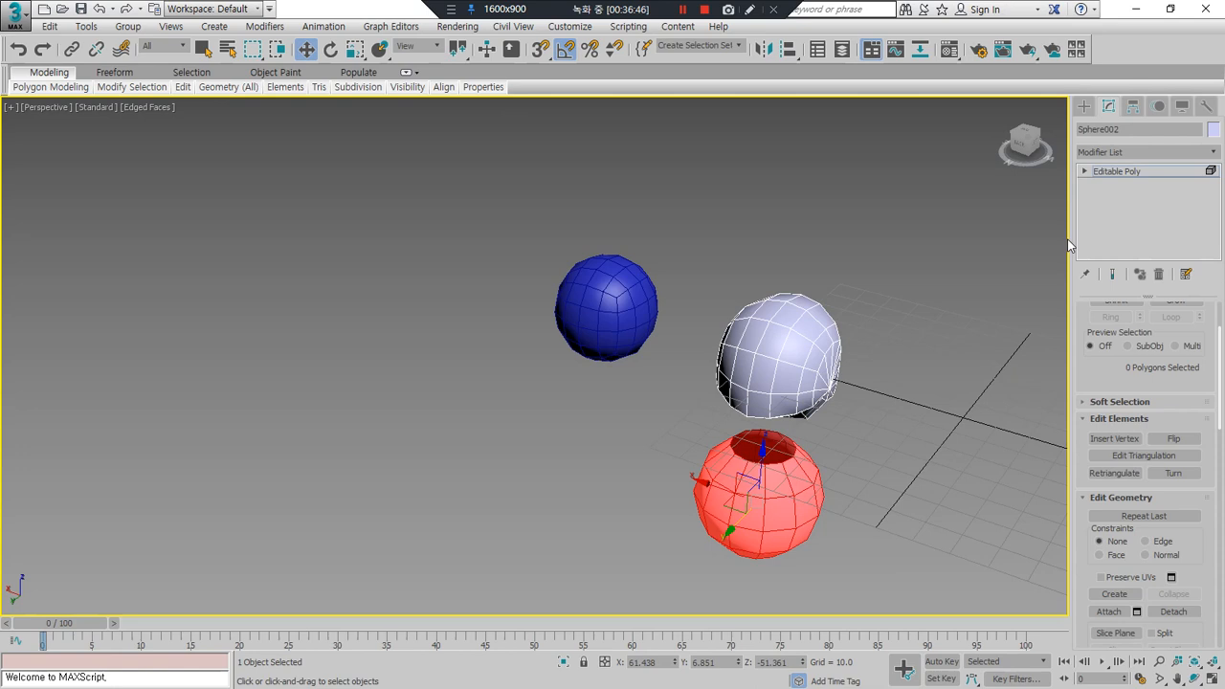
# Step: At polygon level, try bridging a polygon low on the head to the rim of the lower sphere, and undo the bridge
pyautogui.press('4')
pyautogui.click(1084, 171)
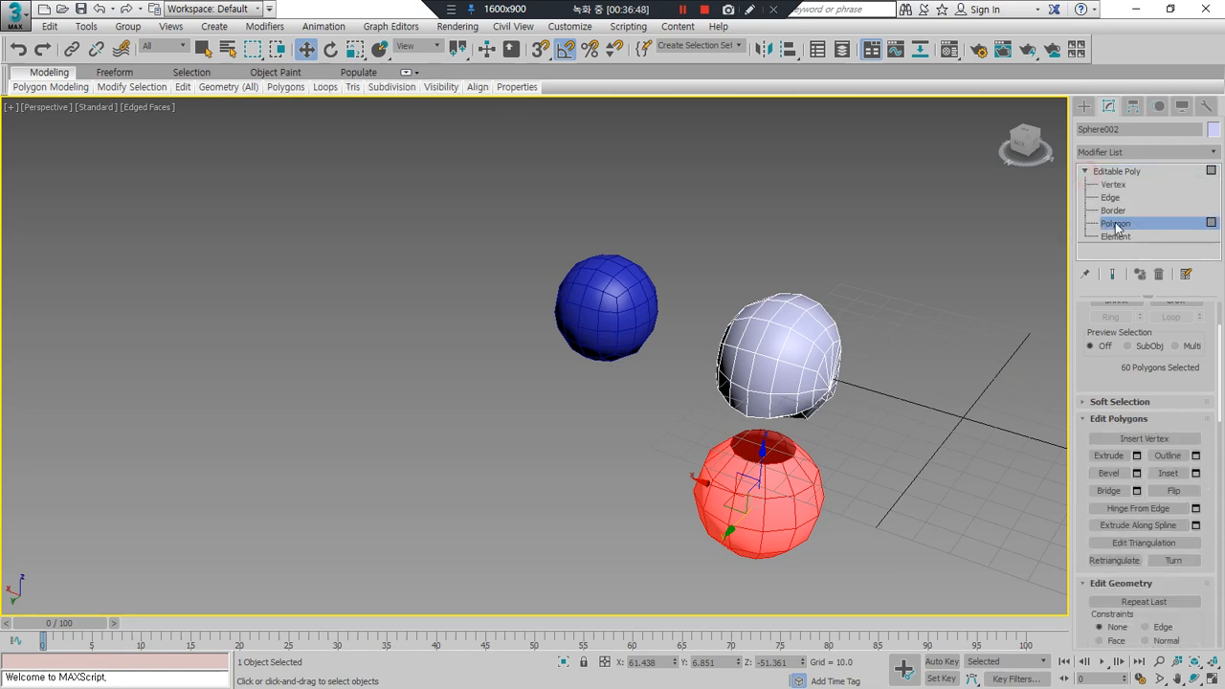
pyautogui.scroll(-2, 1187, 529)
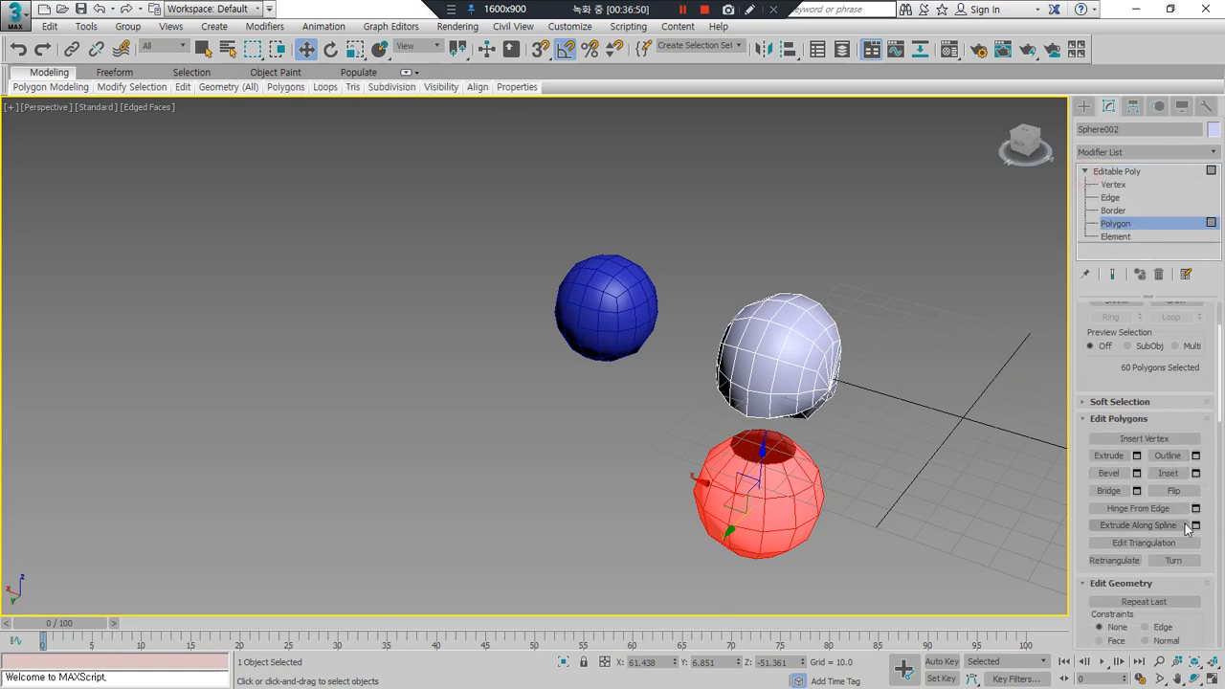
pyautogui.scroll(-1, 1187, 528)
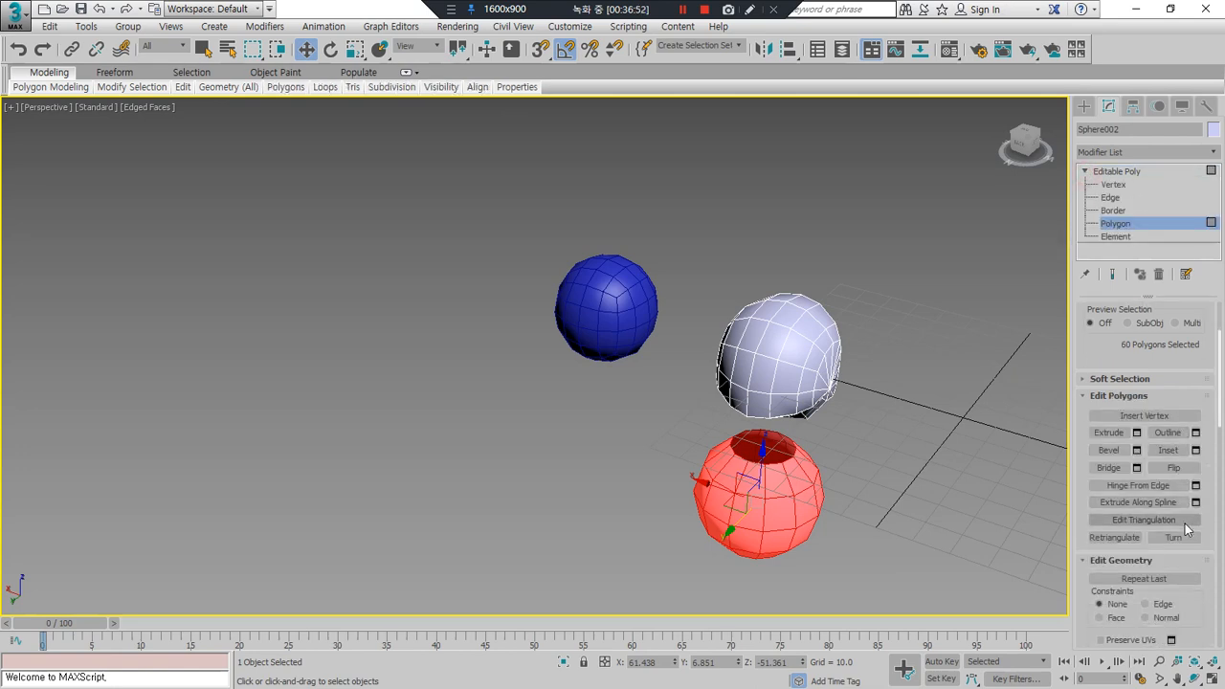
pyautogui.click(1108, 468)
pyautogui.scroll(2, 811, 469)
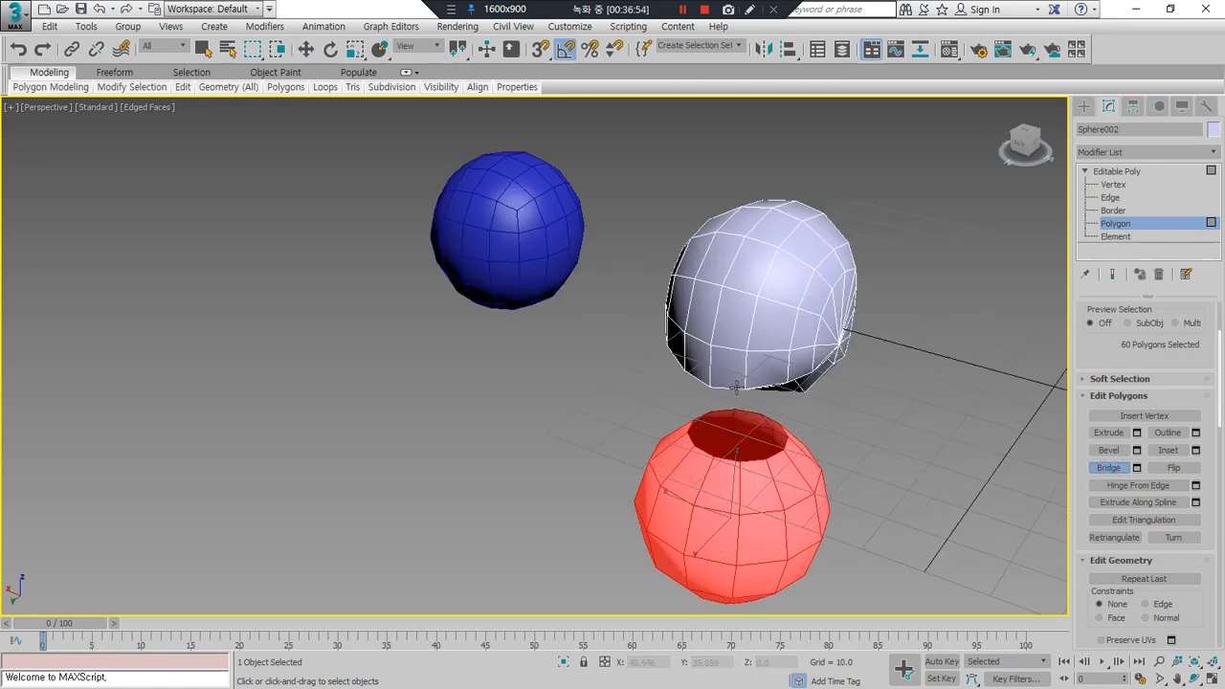
pyautogui.click(732, 459)
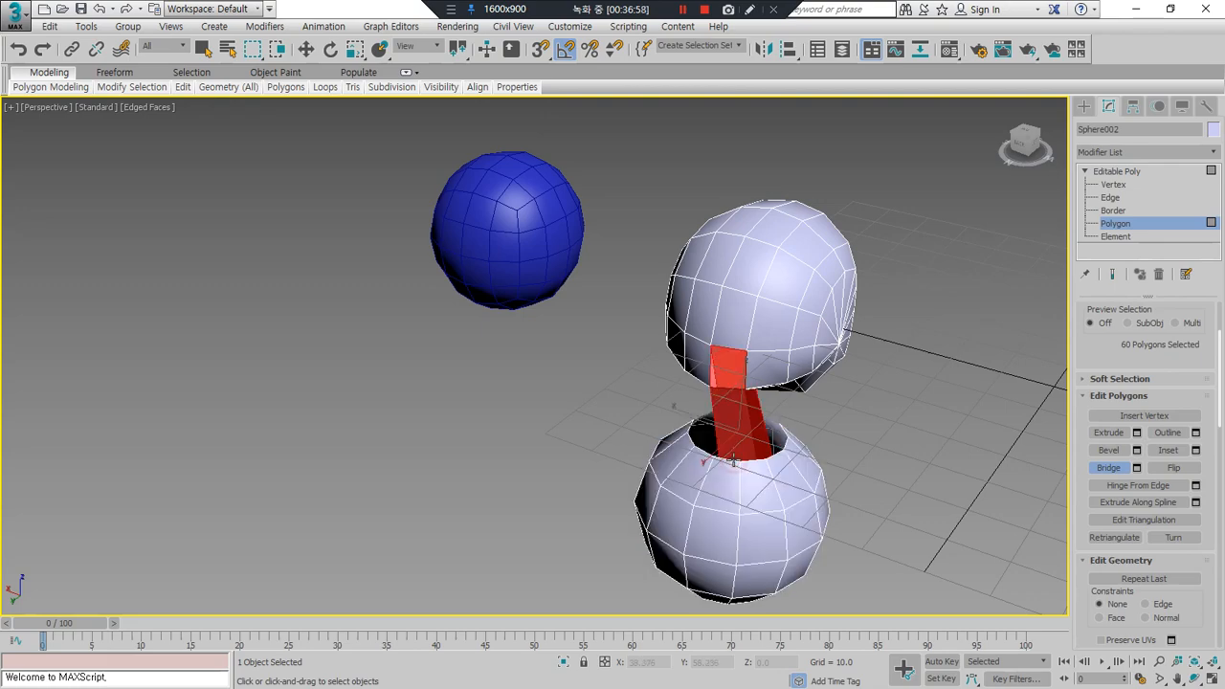
pyautogui.keyDown('alt'); pyautogui.moveTo(764, 447); pyautogui.dragTo(724, 473, button='middle'); pyautogui.keyUp('alt')
pyautogui.hotkey('ctrl', 'z')
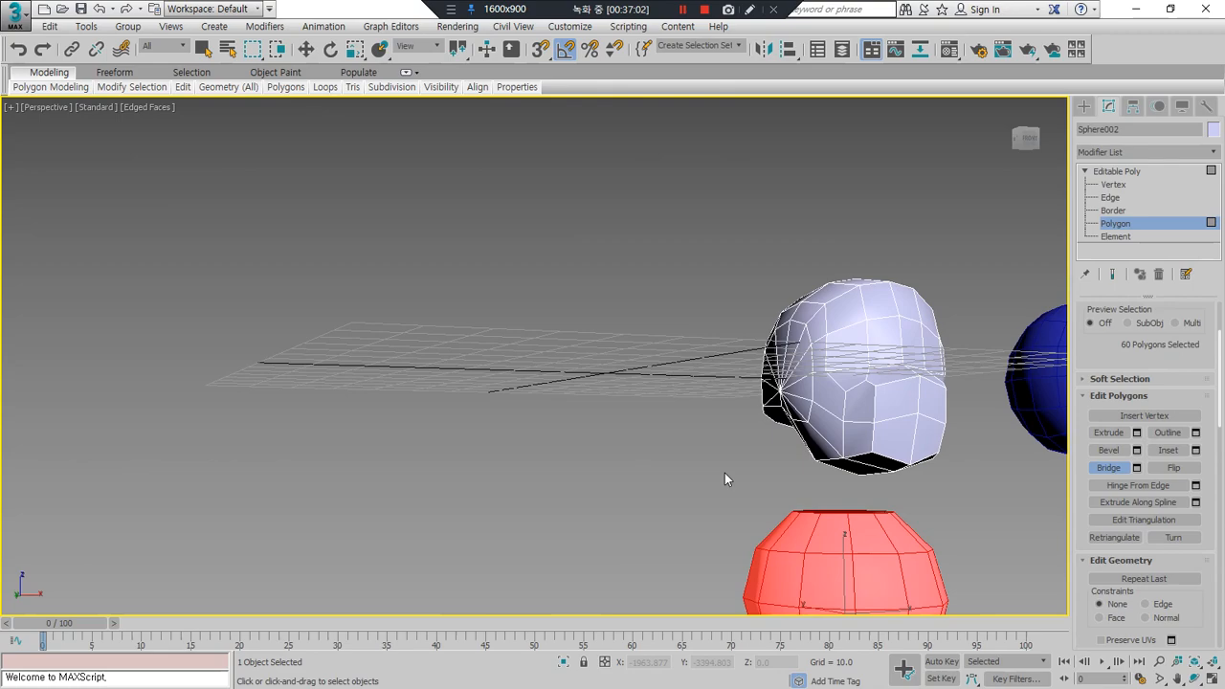
# Step: At border level, select the head's underside opening and the lower sphere's hole, bridge the two borders, and undo the bridge
pyautogui.click(1111, 237)
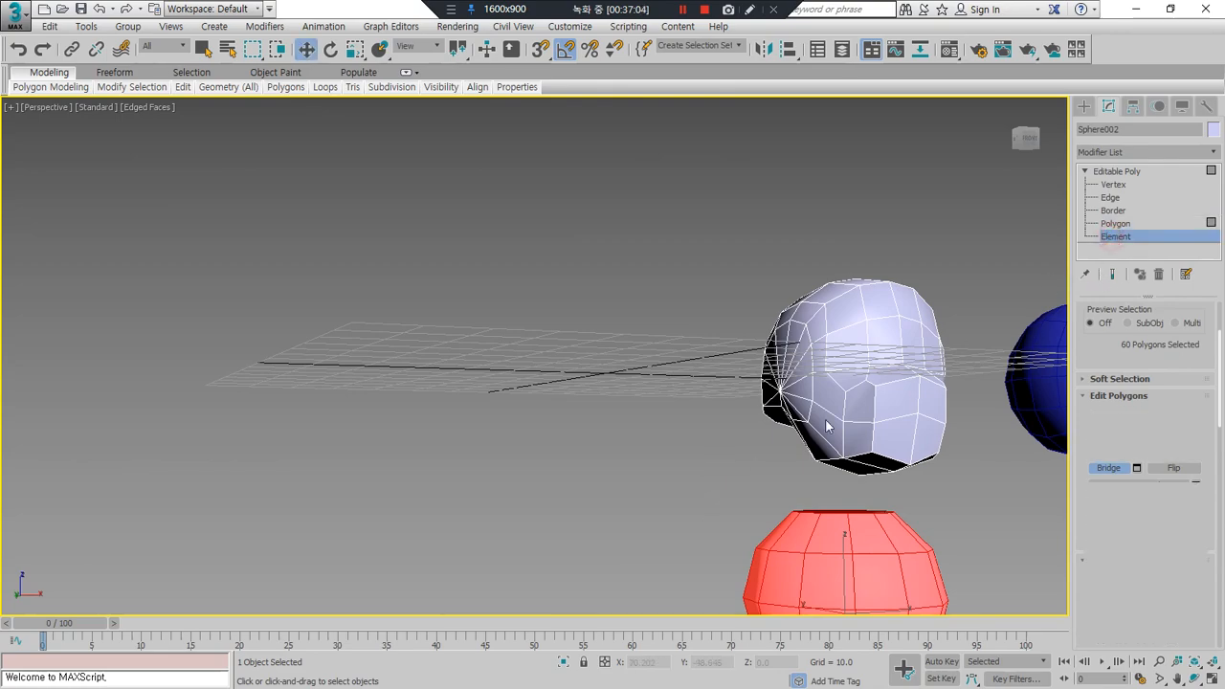
pyautogui.click(734, 446)
pyautogui.scroll(5, 836, 504)
pyautogui.keyDown('alt'); pyautogui.moveTo(752, 443); pyautogui.dragTo(890, 468, button='middle'); pyautogui.keyUp('alt')
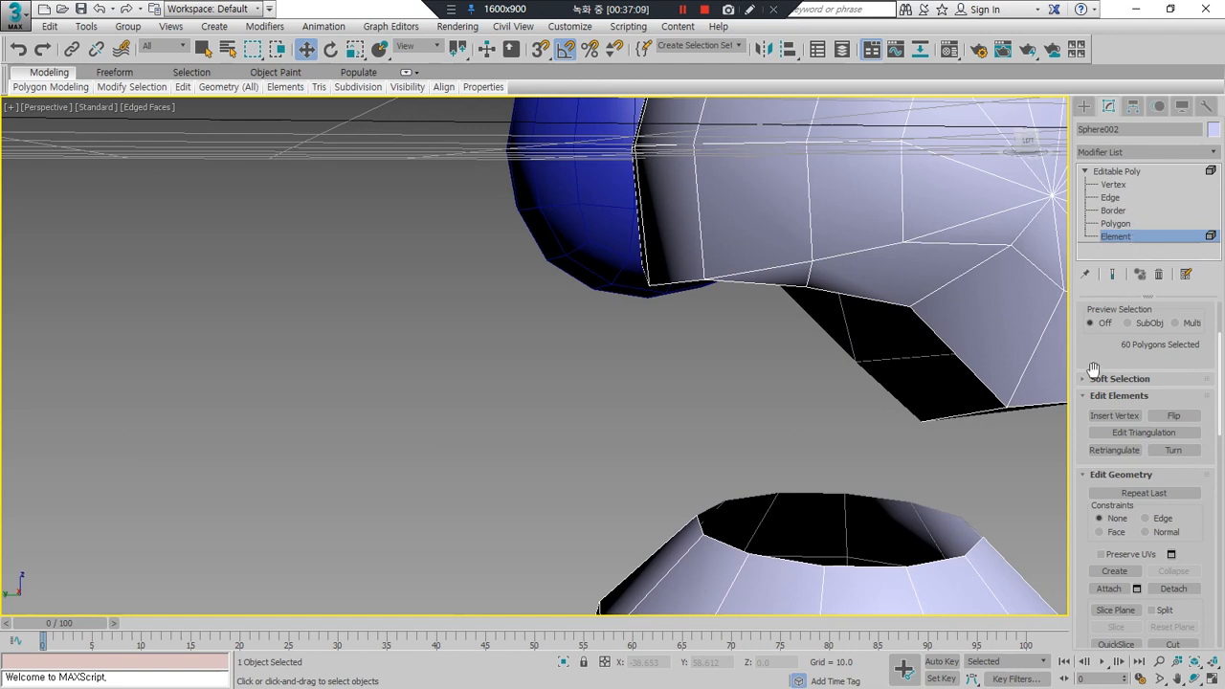
pyautogui.click(1113, 211)
pyautogui.click(863, 299)
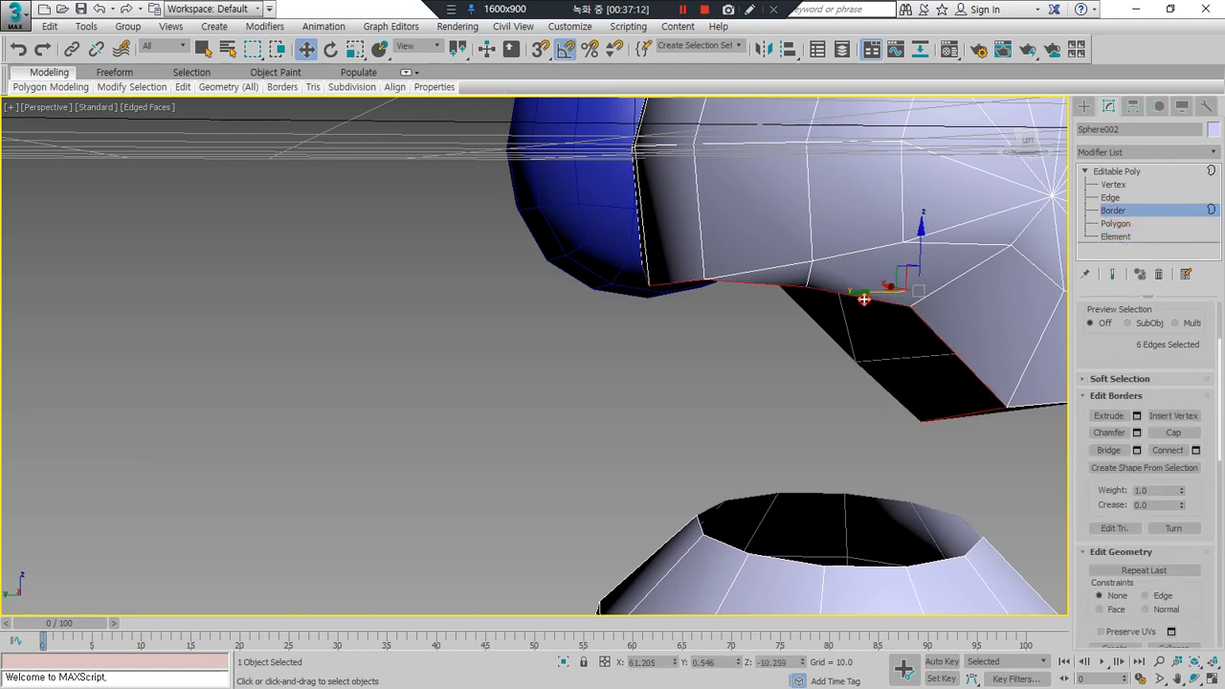
pyautogui.keyDown('ctrl'); pyautogui.click(876, 567); pyautogui.keyUp('ctrl')
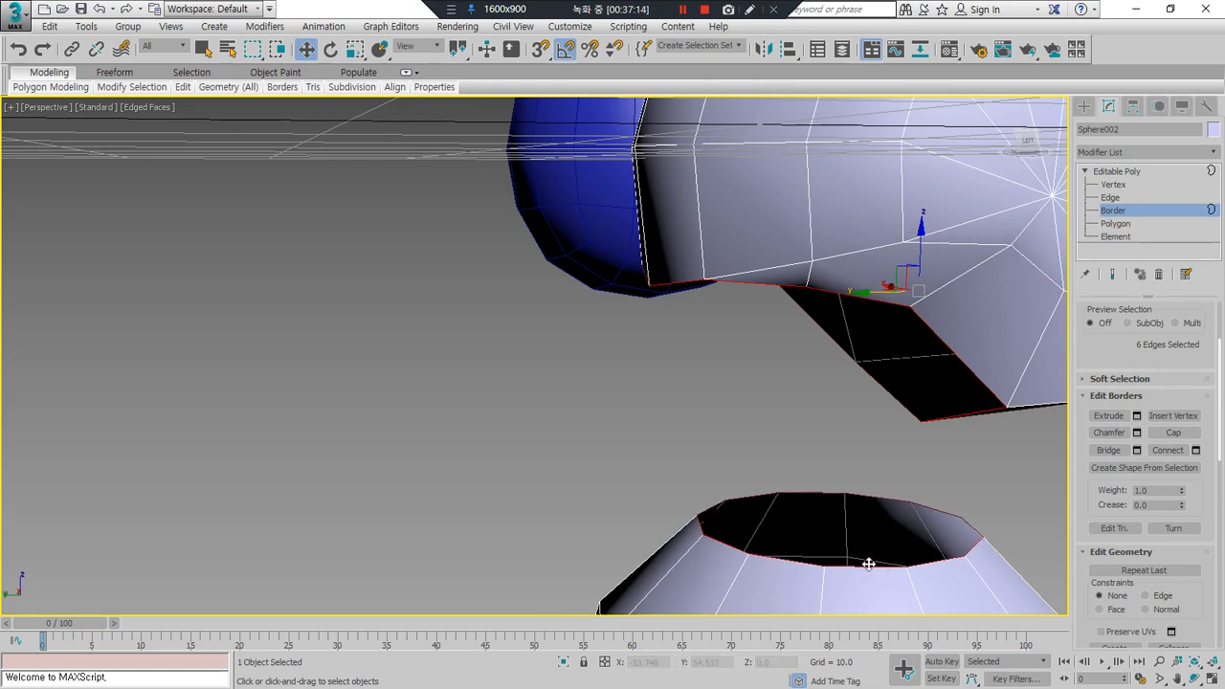
pyautogui.click(1110, 450)
pyautogui.keyDown('alt'); pyautogui.moveTo(940, 463); pyautogui.dragTo(834, 416, button='middle'); pyautogui.keyUp('alt')
pyautogui.hotkey('ctrl', 'z')
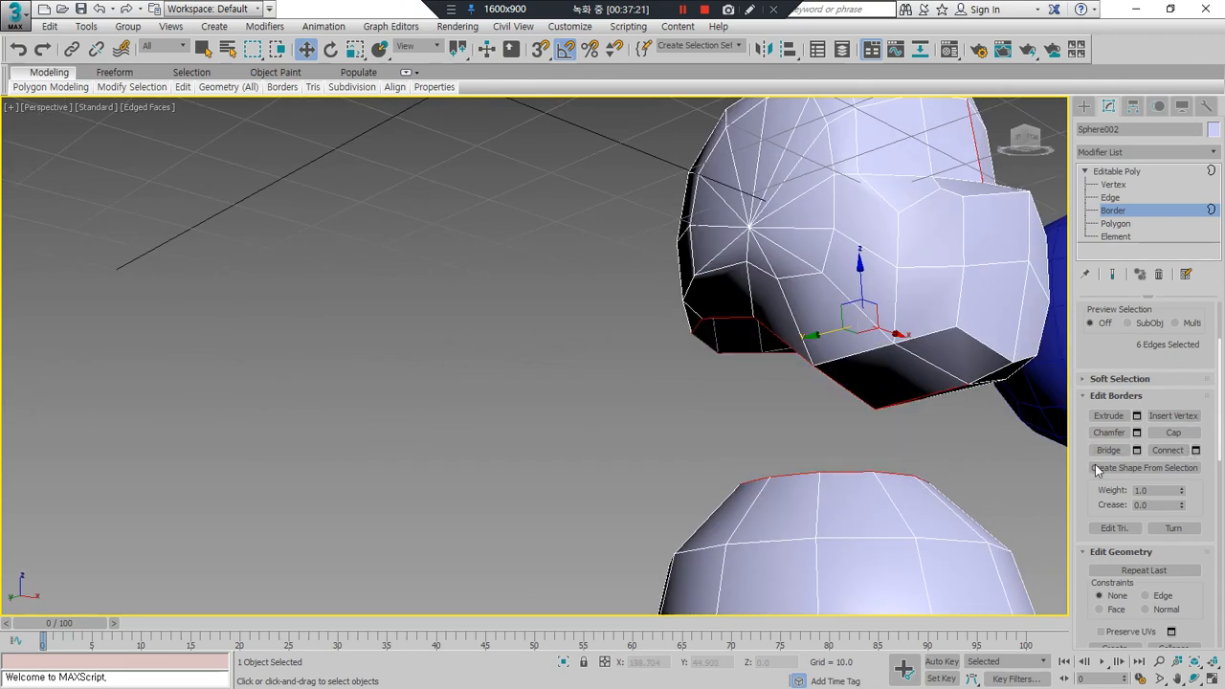
# Step: Reselect the borders of both openings, bridge them again into a neck, and undo it
pyautogui.keyDown('alt'); pyautogui.moveTo(759, 402); pyautogui.dragTo(869, 366, button='middle'); pyautogui.keyUp('alt')
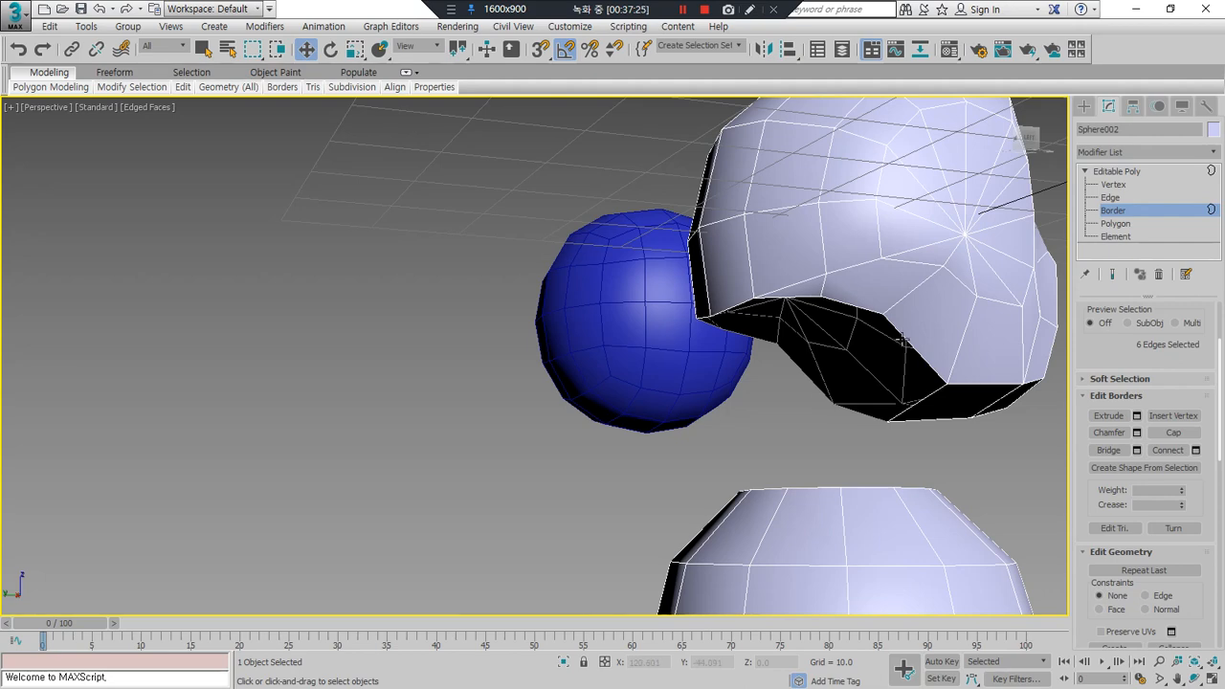
pyautogui.click(900, 340)
pyautogui.keyDown('ctrl'); pyautogui.click(881, 492); pyautogui.keyUp('ctrl')
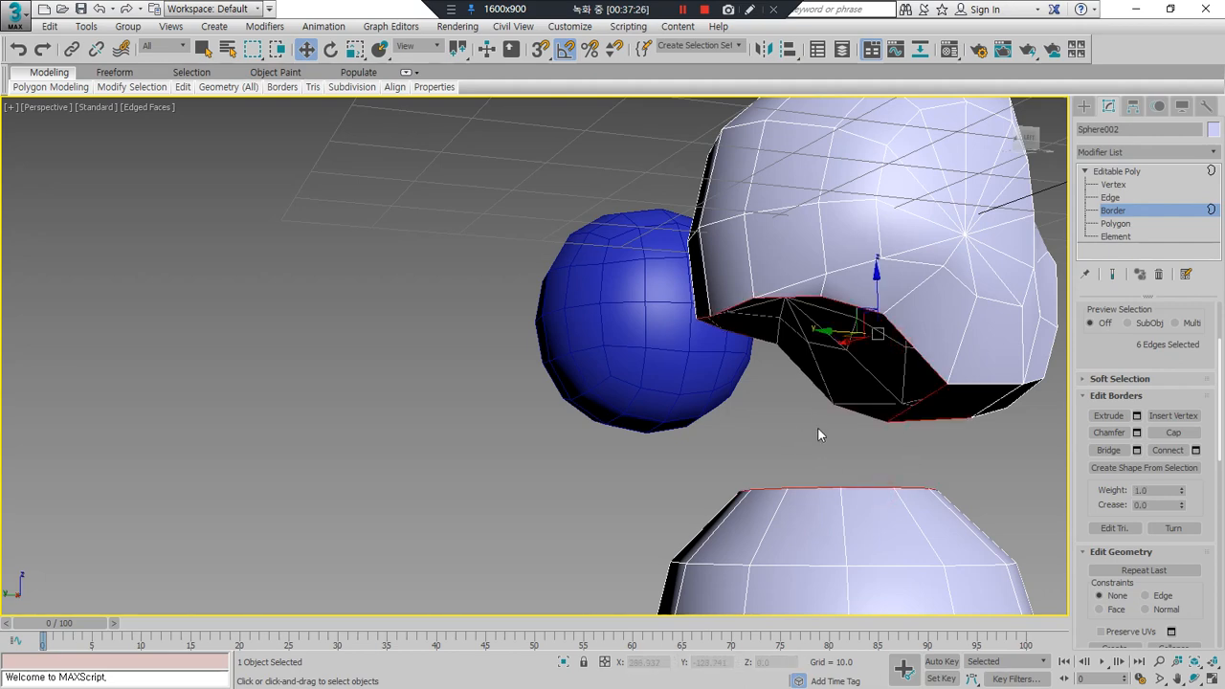
pyautogui.keyDown('alt'); pyautogui.moveTo(819, 430); pyautogui.dragTo(814, 470, button='middle'); pyautogui.keyUp('alt')
pyautogui.click(1110, 451)
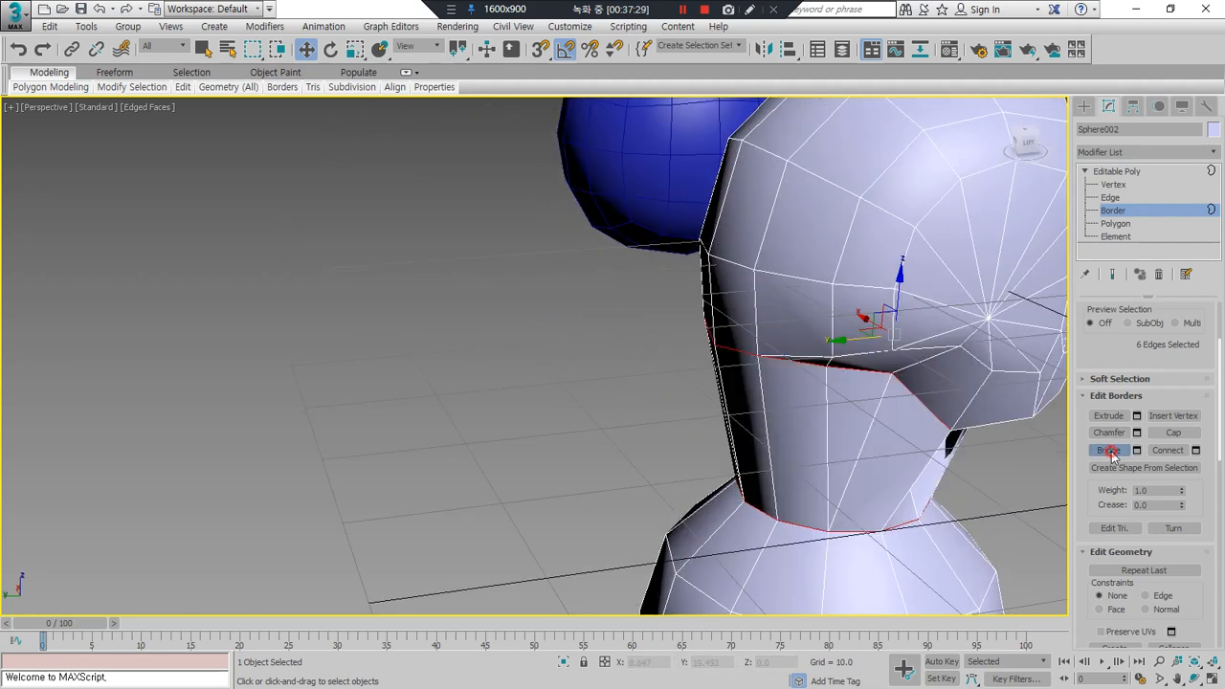
pyautogui.hotkey('ctrl', 'z')
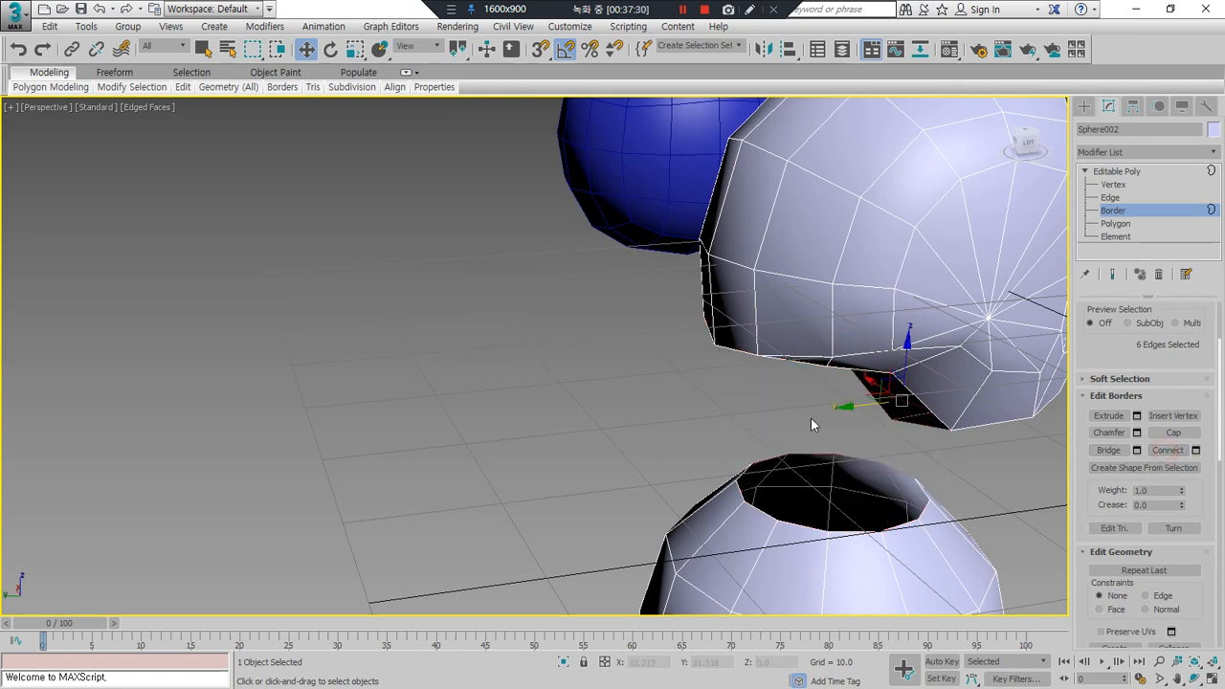
# Step: Apply Connect to the border of the head's underside opening to compare it with Bridge
pyautogui.click(808, 367)
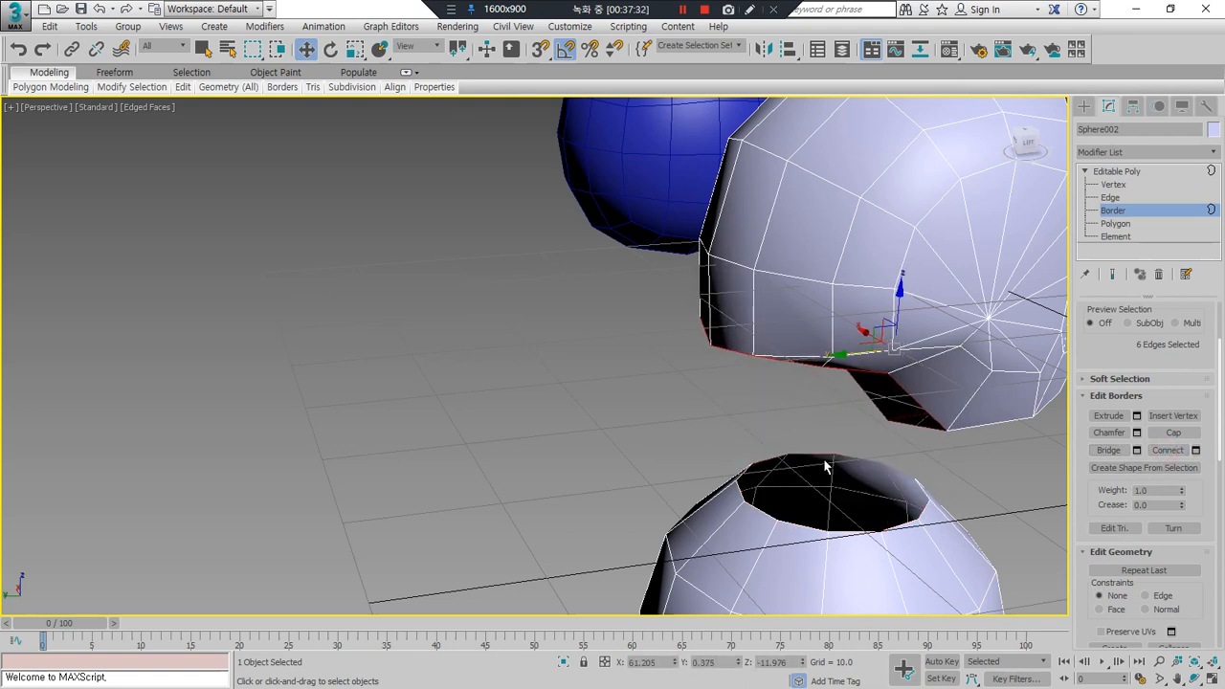
pyautogui.click(1164, 450)
pyautogui.click(815, 526)
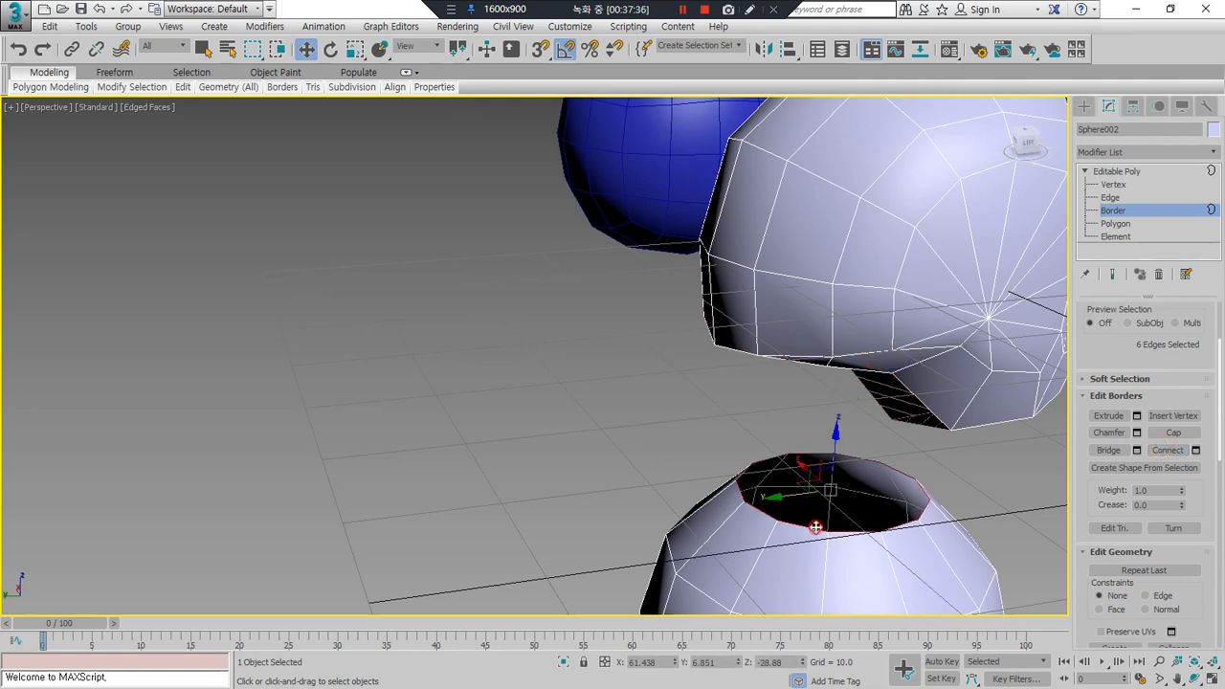
pyautogui.click(811, 369)
pyautogui.click(1172, 451)
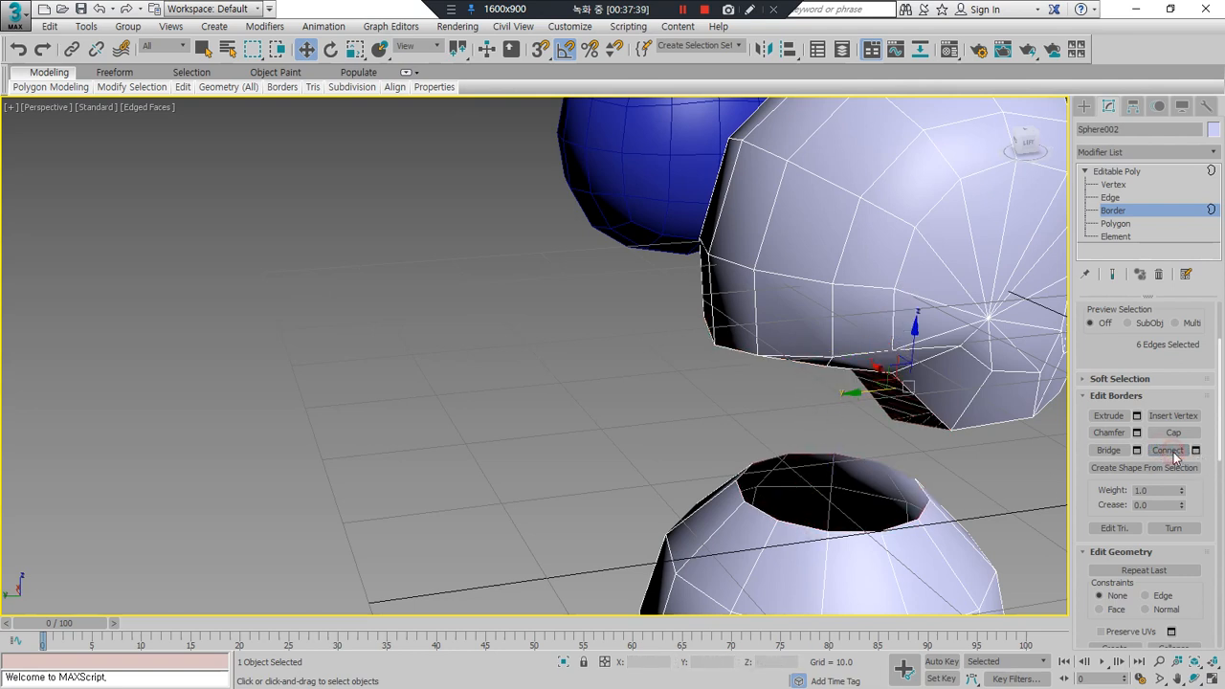
pyautogui.moveTo(1113, 466)
pyautogui.mouseDown()
pyautogui.moveTo(1130, 453)
pyautogui.moveTo(1115, 472)
pyautogui.mouseUp()
pyautogui.moveTo(1176, 467)
pyautogui.mouseDown()
pyautogui.moveTo(1152, 461)
pyautogui.moveTo(1184, 438)
pyautogui.moveTo(1173, 452)
pyautogui.mouseUp()
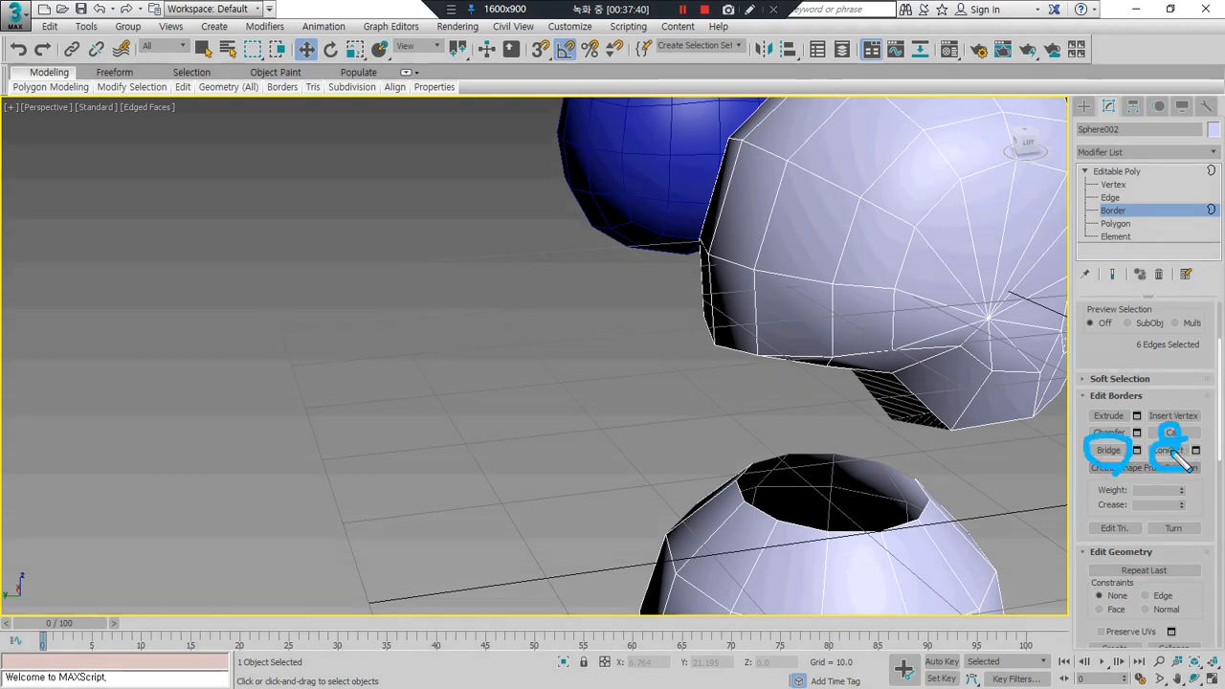
# Step: Delete the combined head-and-sphere object, and show the remaining blue sphere fitted in all four viewports
pyautogui.click(1115, 223)
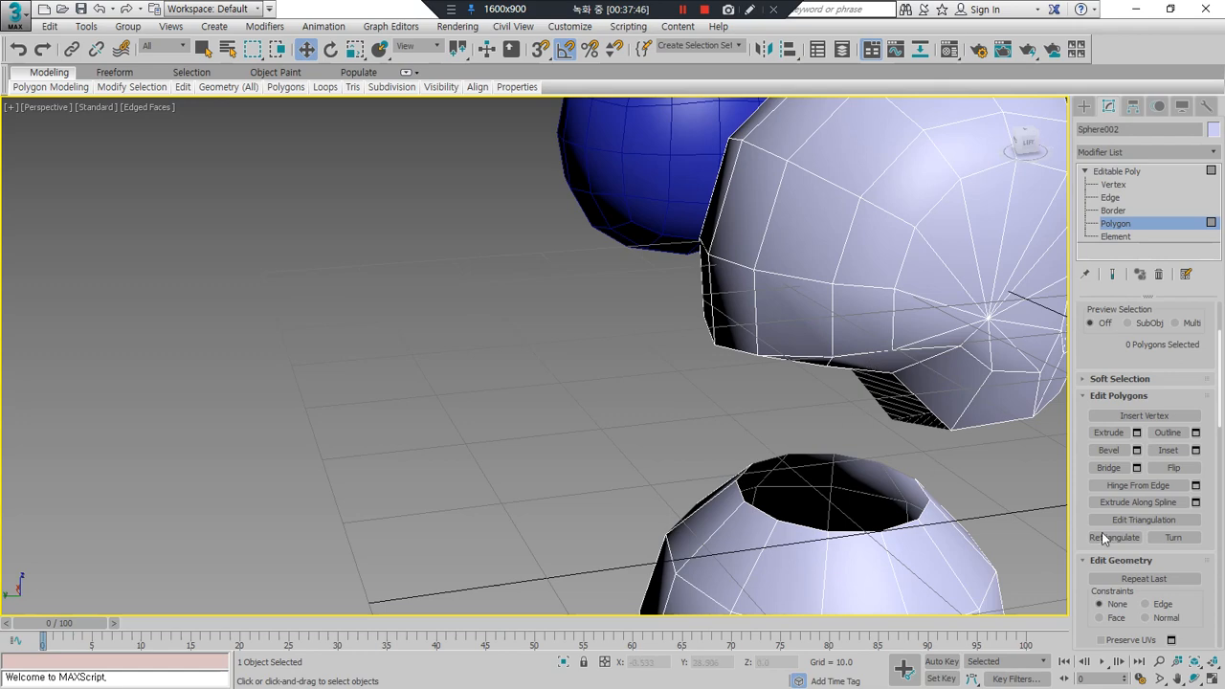
pyautogui.scroll(-8, 964, 510)
pyautogui.keyDown('alt'); pyautogui.moveTo(820, 432); pyautogui.dragTo(796, 442, button='middle'); pyautogui.keyUp('alt')
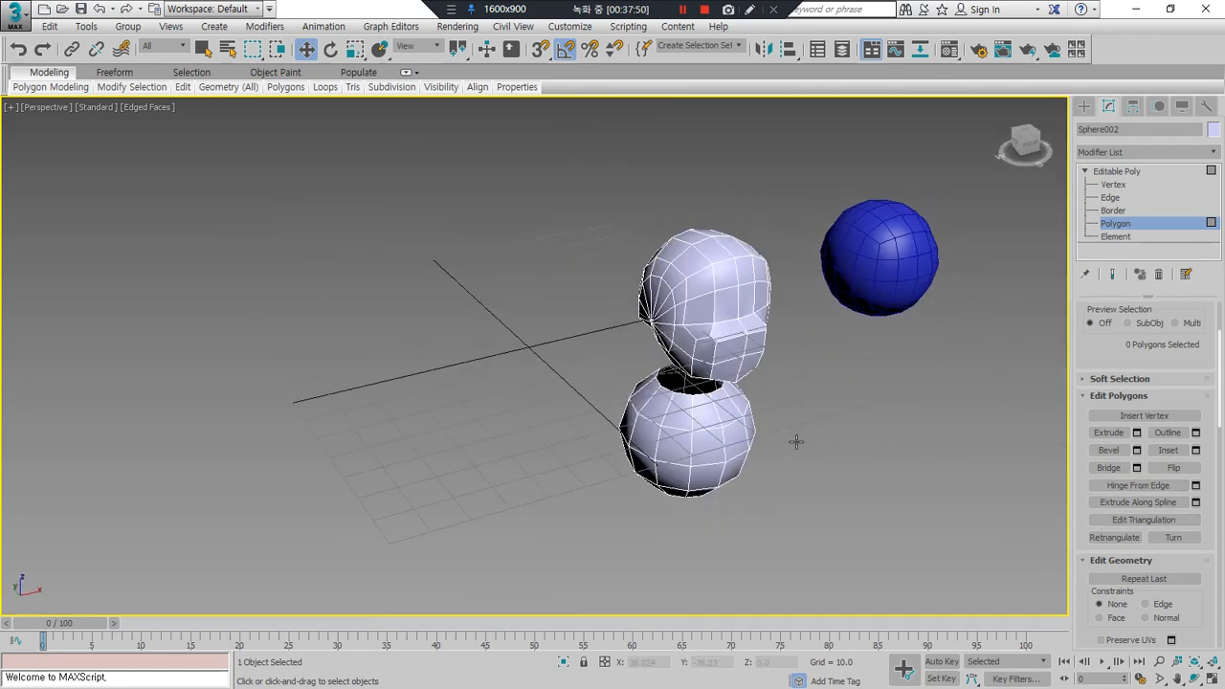
pyautogui.click(1133, 226)
pyautogui.press('Delete')
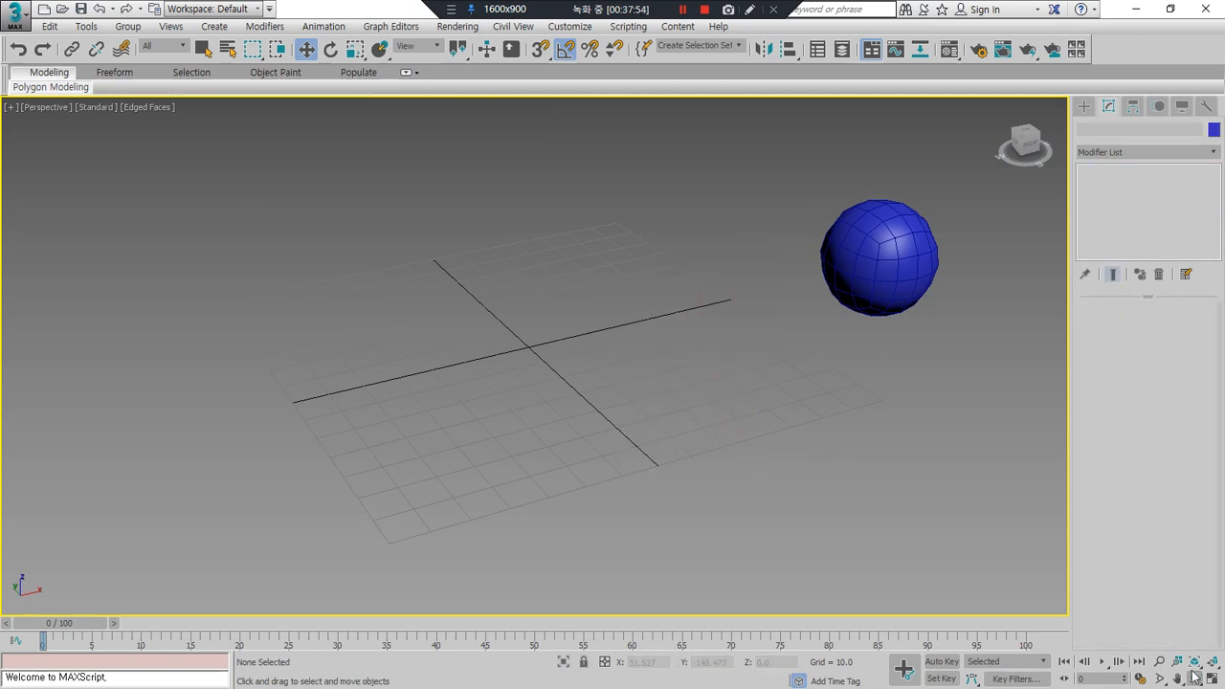
pyautogui.click(1213, 663)
pyautogui.click(1213, 663)
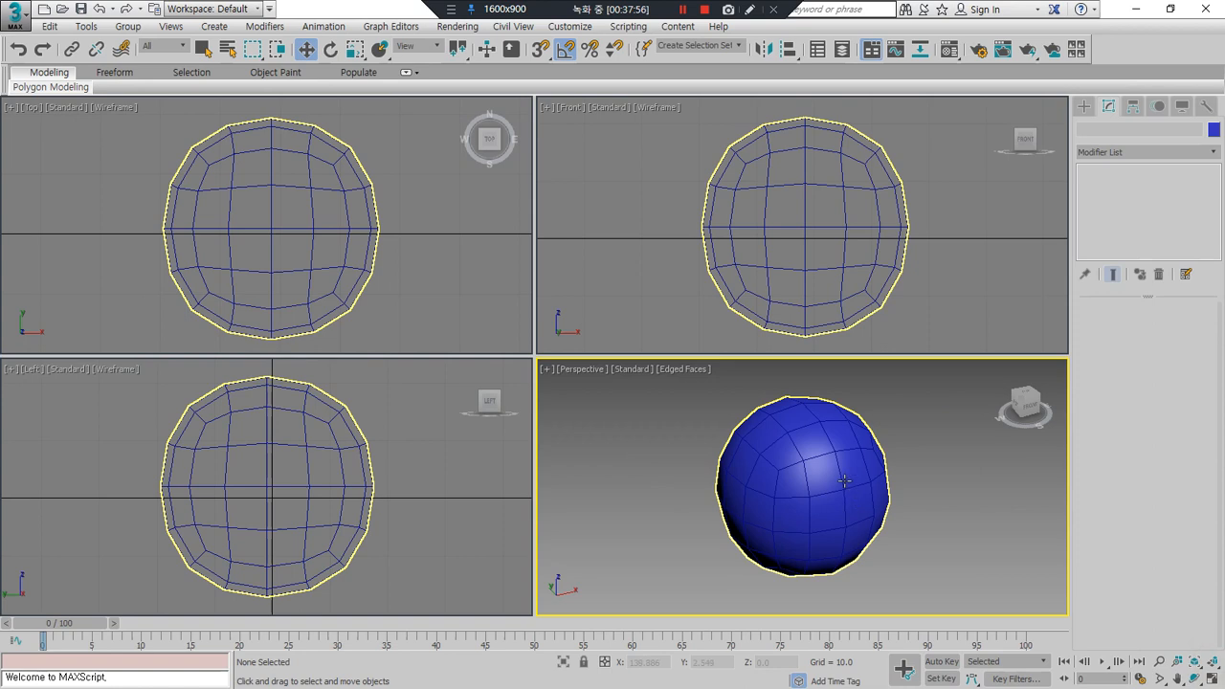
# Step: Select the blue smoothed sphere and add an Edit Poly modifier above its TurboSmooth
pyautogui.click(844, 481)
pyautogui.press('alt')
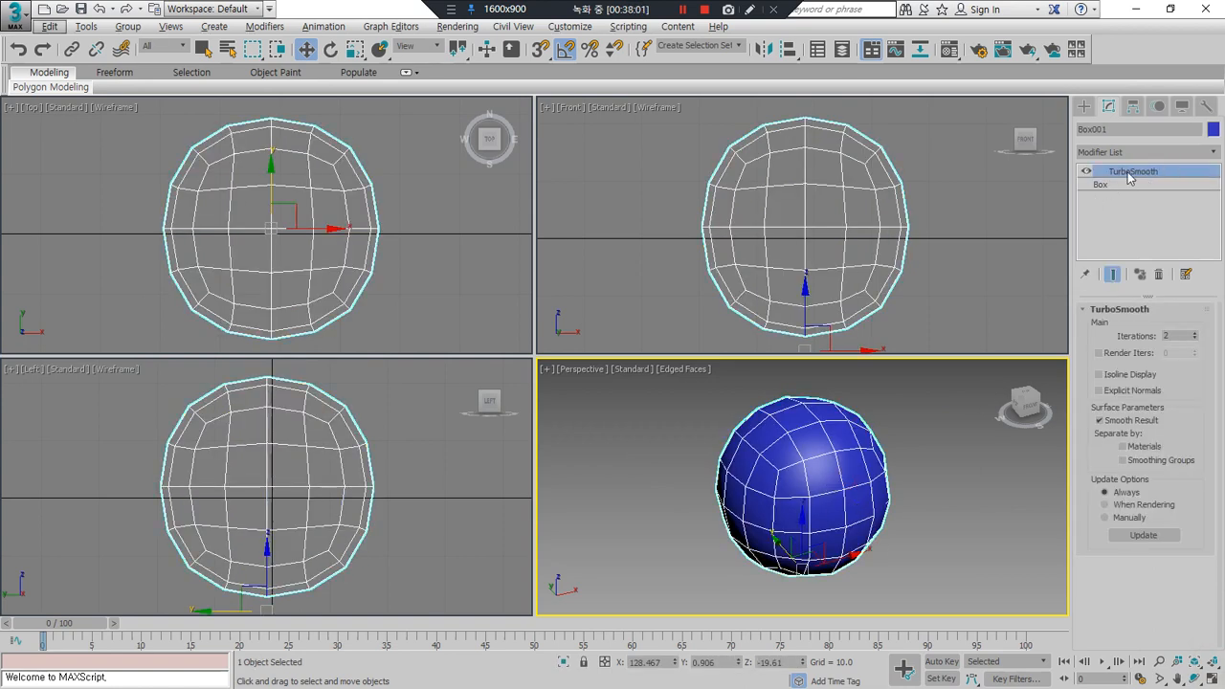
pyautogui.click(1160, 156)
pyautogui.click(1161, 156)
pyautogui.click(1161, 156)
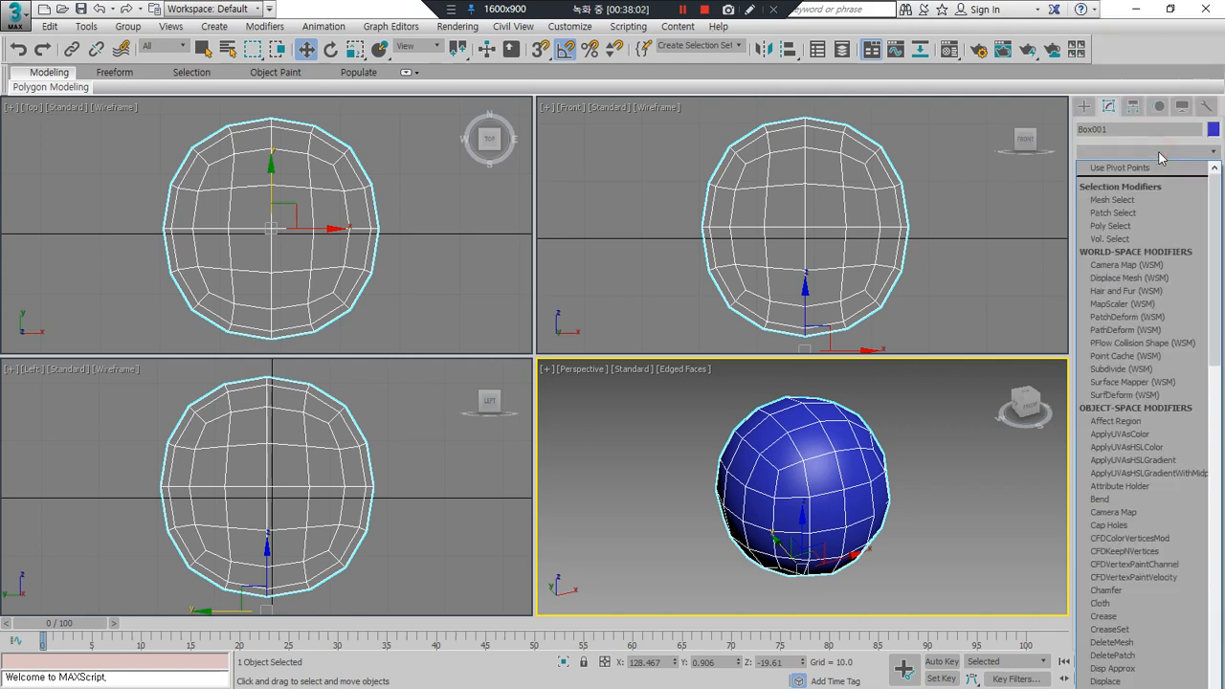
pyautogui.press('e')
pyautogui.click(1137, 206)
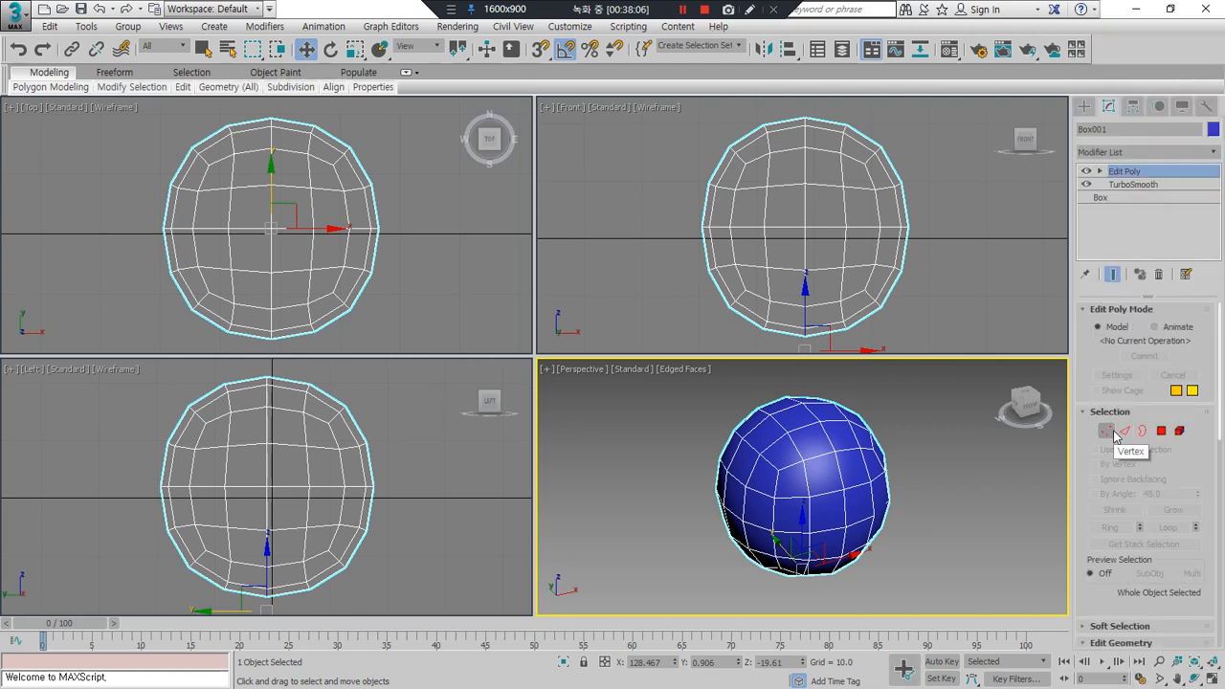
# Step: At vertex level, delete one half of the sphere up to its vertical centre line in the Front view, and leave the sub-object level
pyautogui.click(1108, 431)
pyautogui.scroll(2, 930, 229)
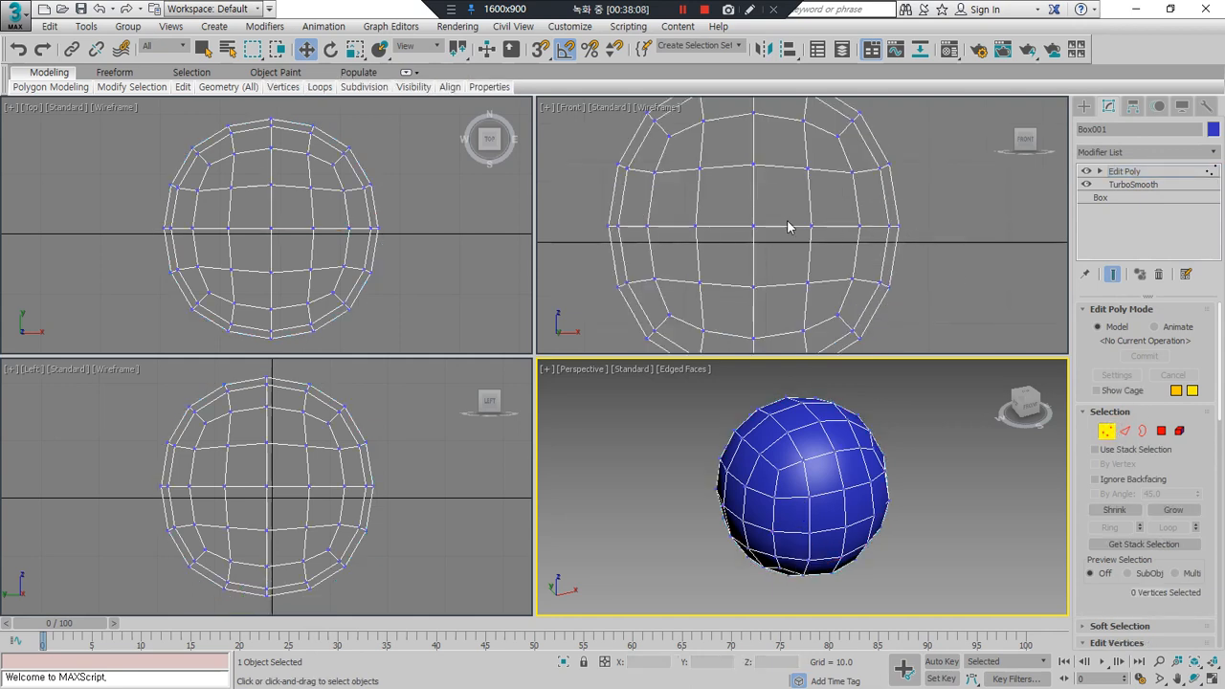
pyautogui.scroll(-2, 800, 283)
pyautogui.moveTo(764, 331); pyautogui.dragTo(637, 96)
pyautogui.press('Delete')
pyautogui.click(1152, 171)
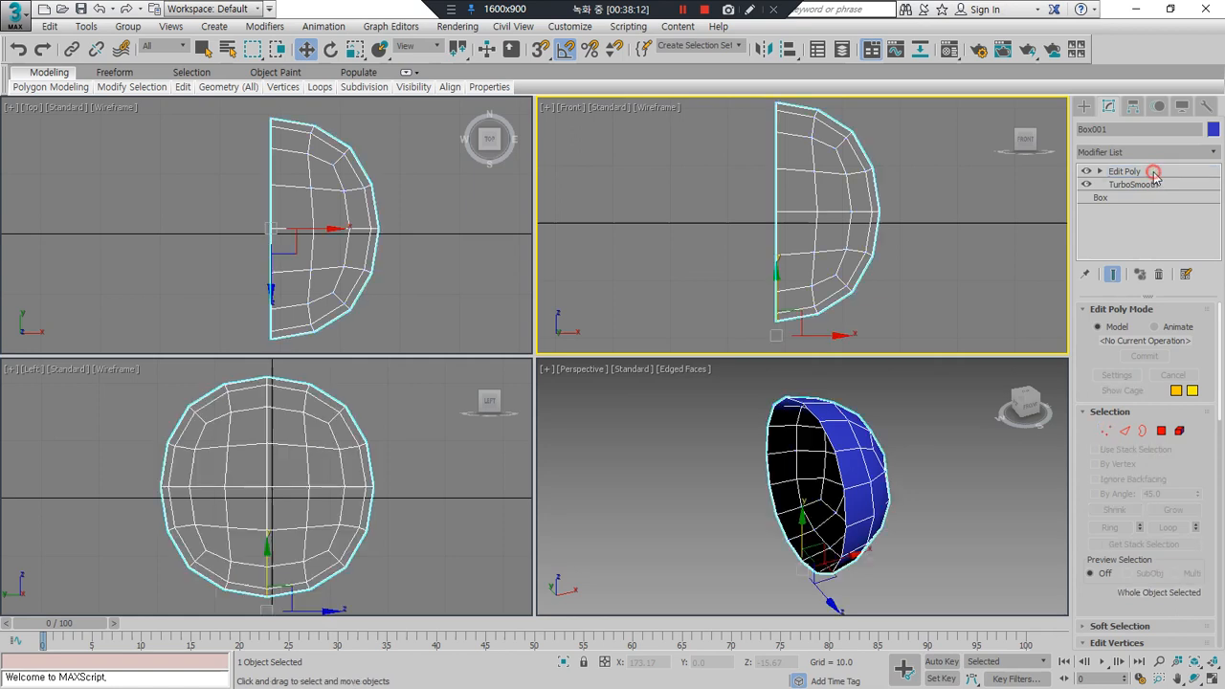
# Step: Add a Symmetry modifier to the half sphere so the missing half is mirrored across the X axis
pyautogui.click(1152, 154)
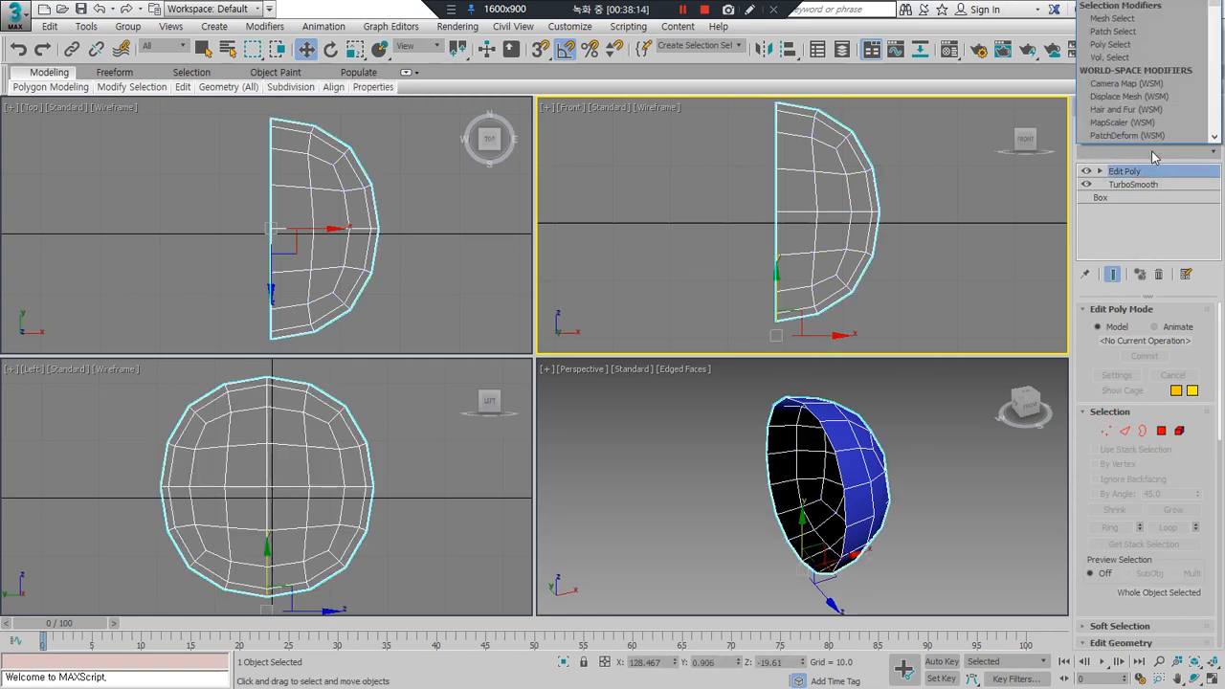
pyautogui.press('s')
pyautogui.press('s')
pyautogui.press('s')
pyautogui.press('s')
pyautogui.press('s')
pyautogui.press('s')
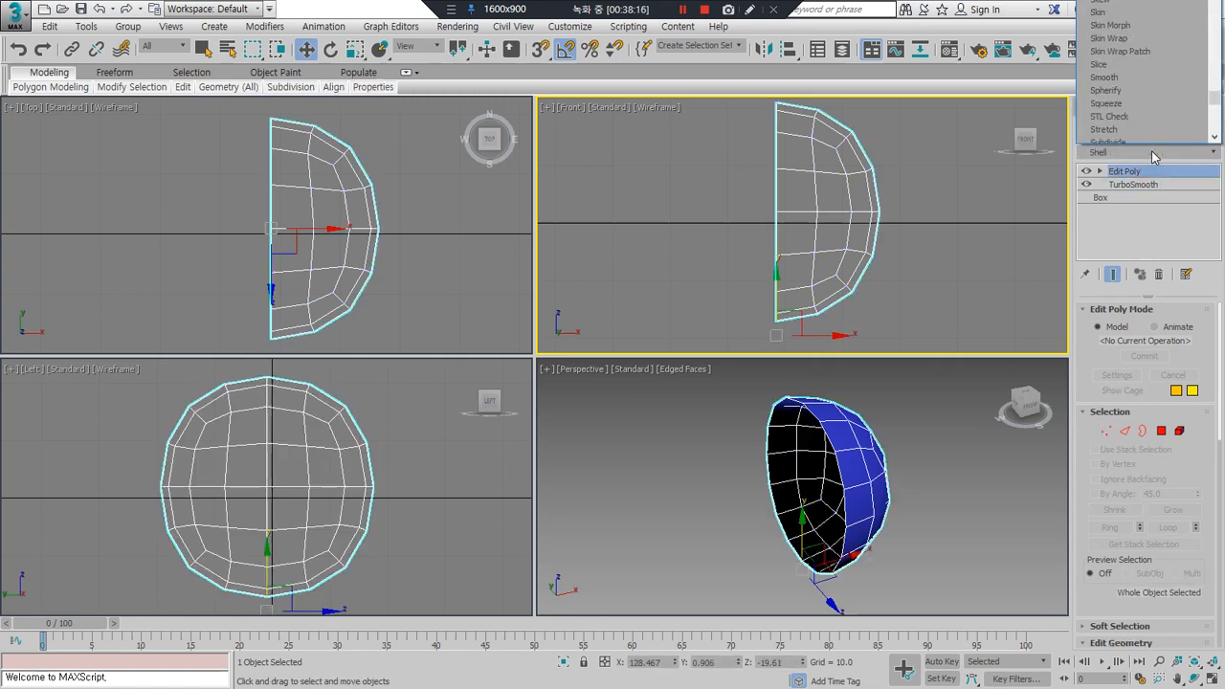
pyautogui.scroll(-7, 1152, 154)
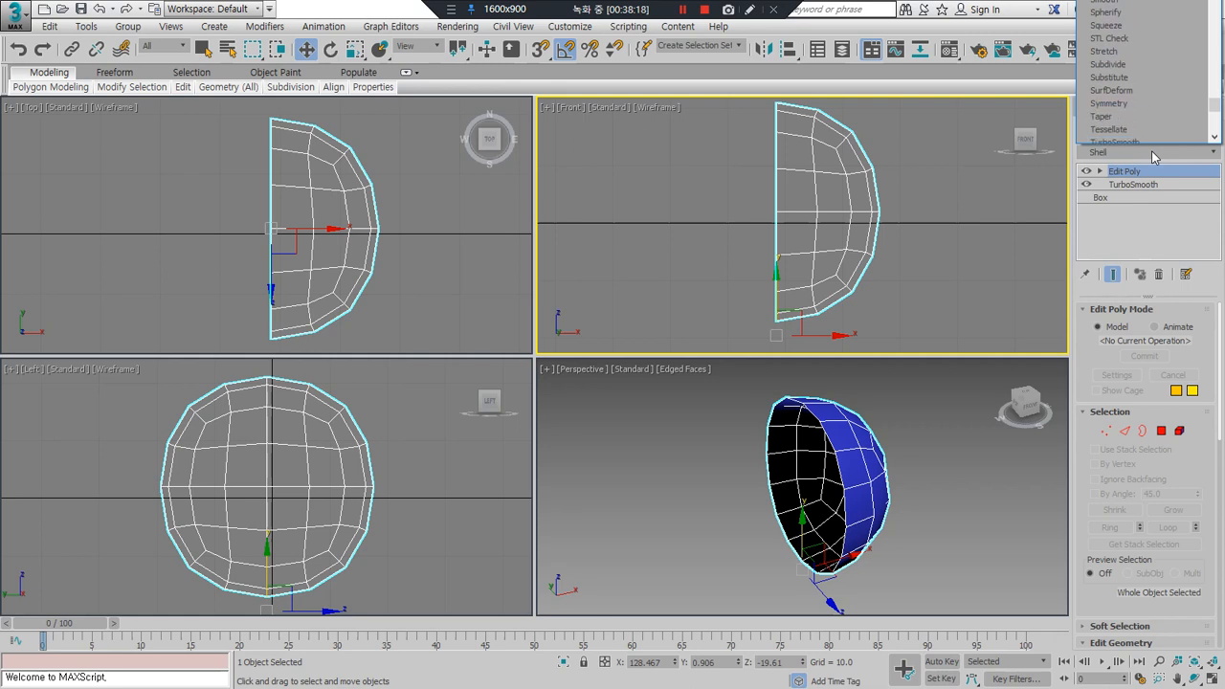
pyautogui.click(1134, 90)
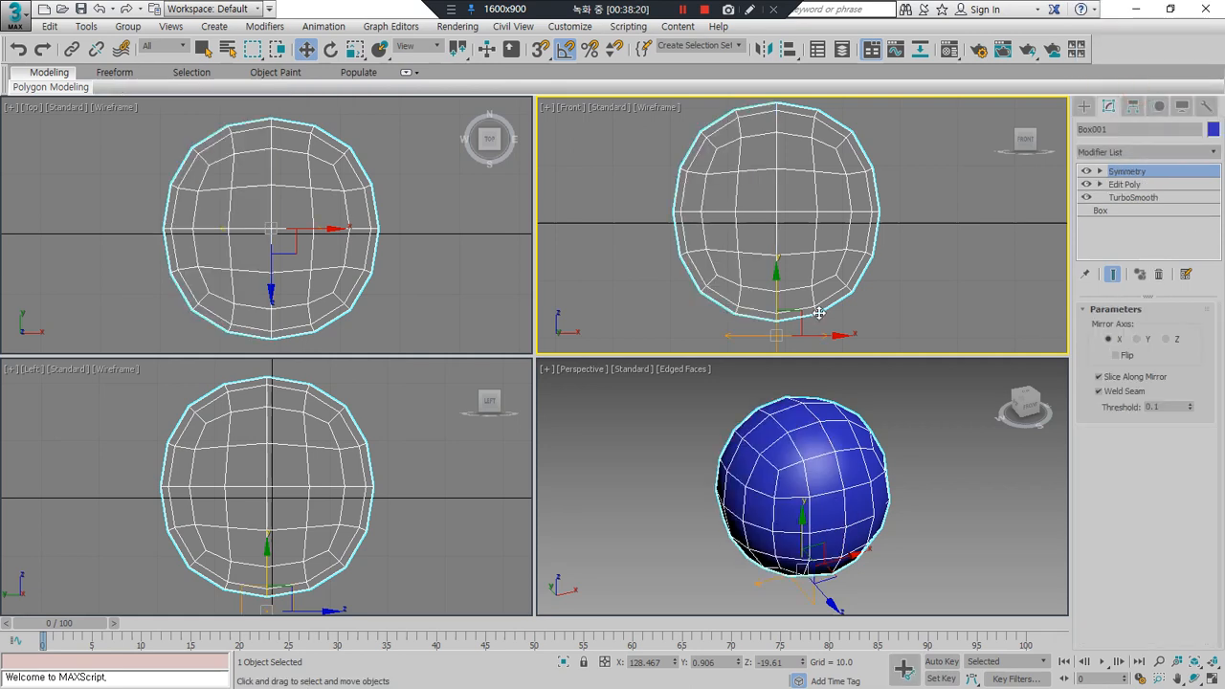
# Step: Return to the vertex level of the Edit Poly modifier beneath Symmetry
pyautogui.click(1129, 184)
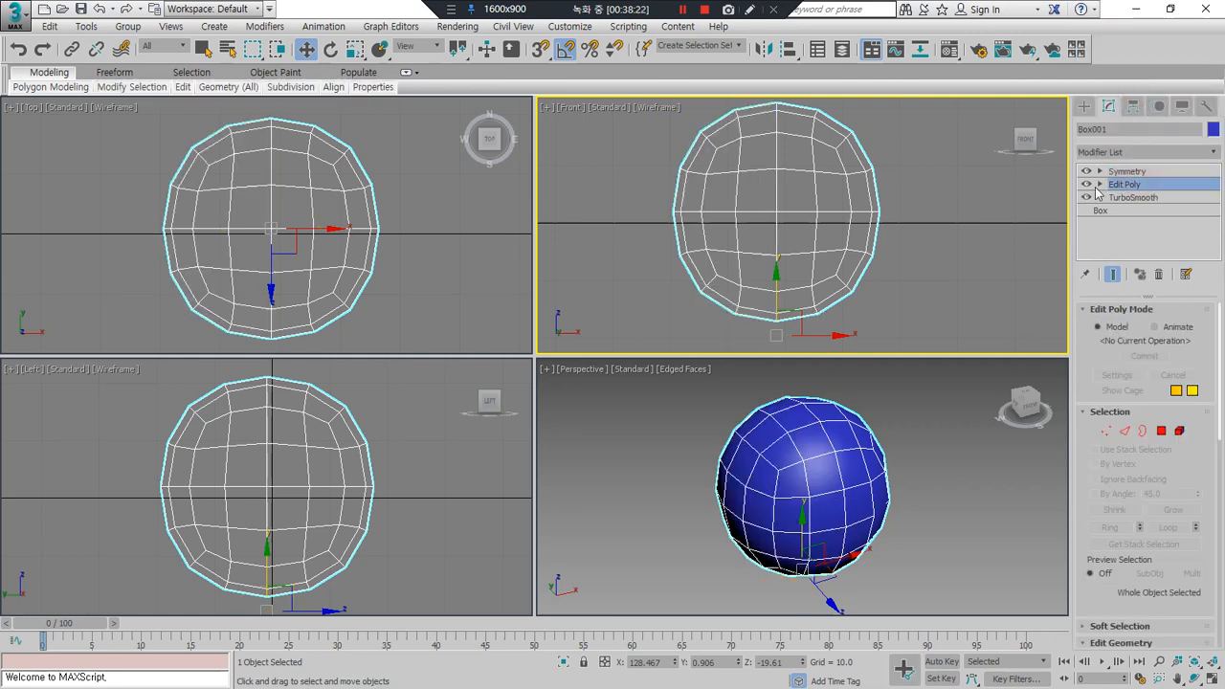
pyautogui.click(1100, 184)
pyautogui.click(1107, 432)
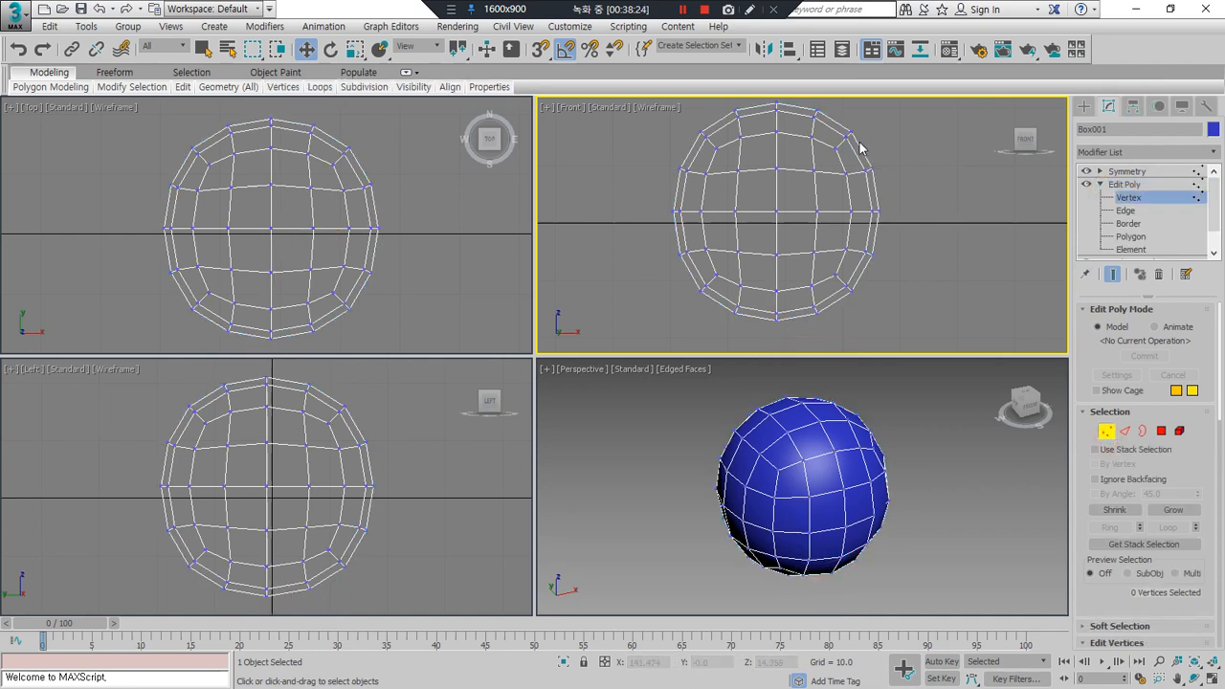
pyautogui.moveTo(777, 132); pyautogui.dragTo(766, 134, button='middle')
pyautogui.moveTo(737, 126)
pyautogui.mouseDown()
pyautogui.moveTo(834, 158)
pyautogui.moveTo(848, 287)
pyautogui.moveTo(705, 278)
pyautogui.moveTo(731, 118)
pyautogui.mouseUp()
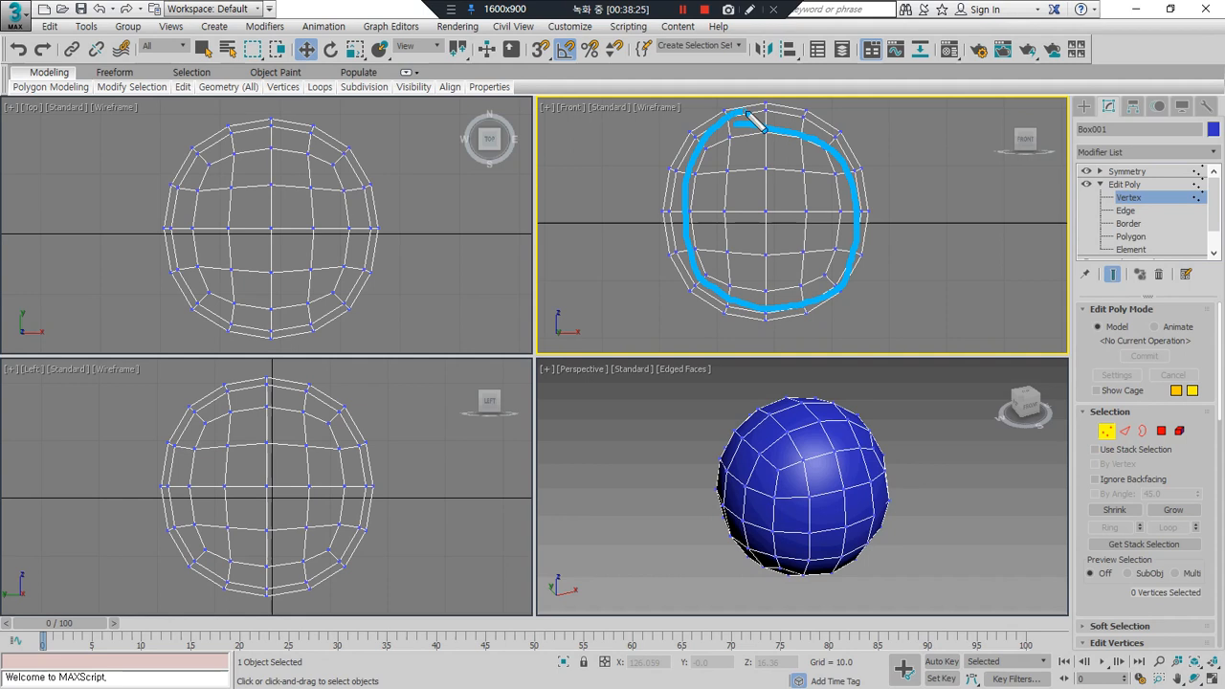
pyautogui.press('Escape')
# Step: Lower the vertices at the top centre of the sphere slightly in the Front view to flatten its crown
pyautogui.moveTo(761, 155)
pyautogui.mouseDown(button='middle')
pyautogui.moveTo(754, 165)
pyautogui.moveTo(779, 195)
pyautogui.mouseUp(button='middle')
pyautogui.scroll(3, 765, 165)
pyautogui.moveTo(749, 116); pyautogui.dragTo(771, 117)
pyautogui.moveTo(761, 120); pyautogui.dragTo(736, 160)
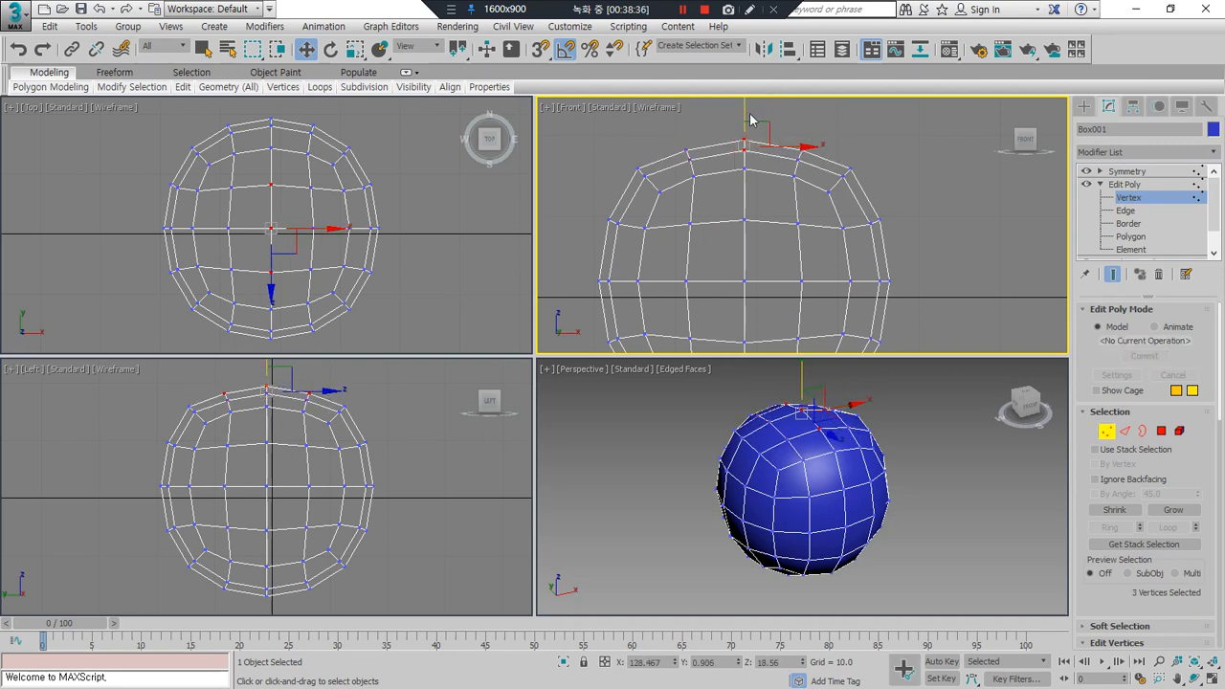
pyautogui.scroll(-3, 943, 241)
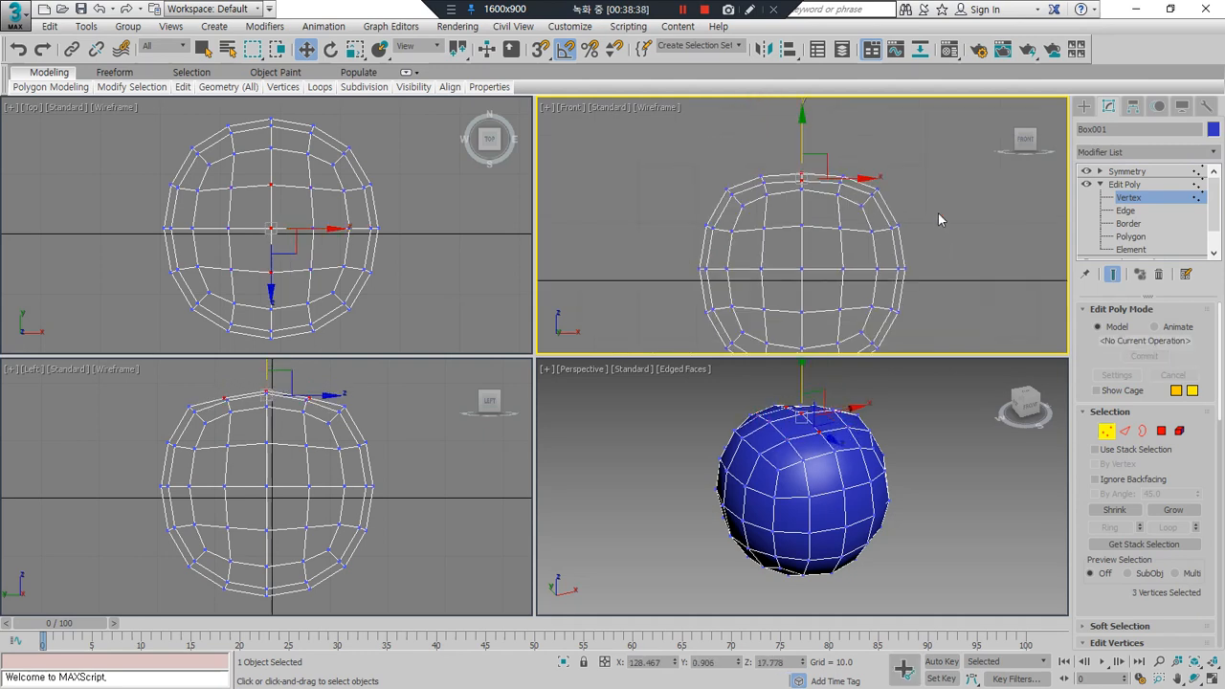
pyautogui.click(936, 236)
# Step: Try to narrow the shape by scaling all its vertices along X, and undo the scaling
pyautogui.scroll(-3, 936, 236)
pyautogui.moveTo(908, 145); pyautogui.dragTo(769, 329)
pyautogui.press('e')
pyautogui.press('r')
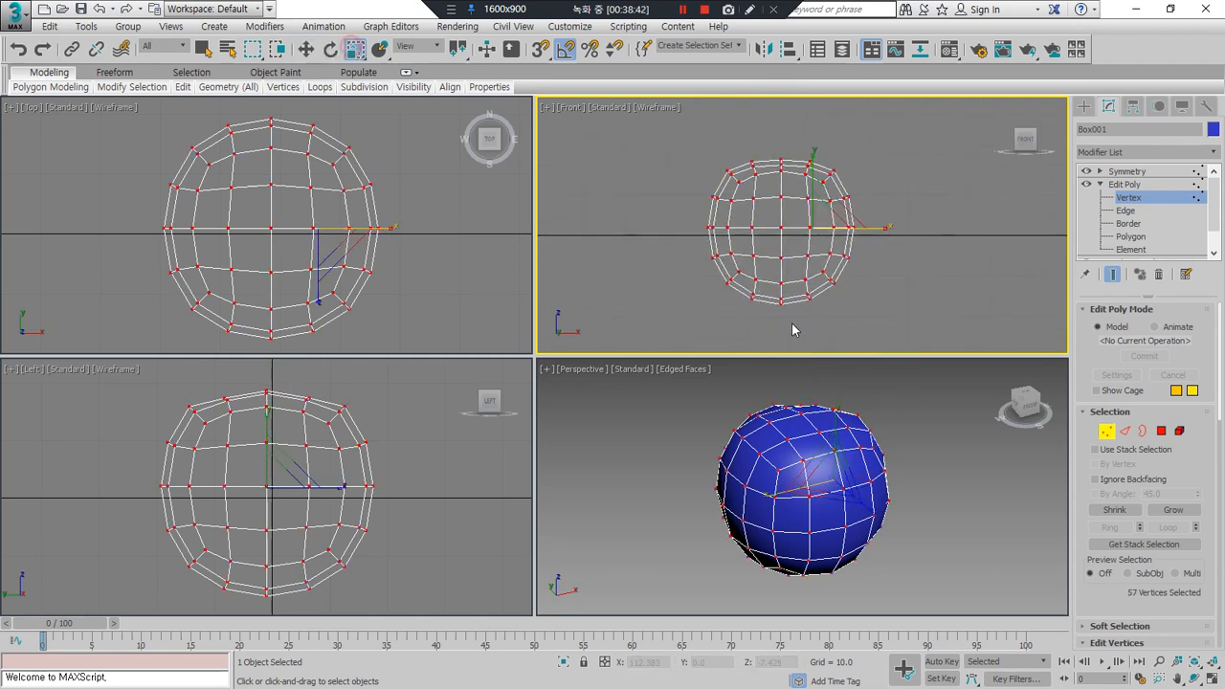
pyautogui.moveTo(876, 227); pyautogui.dragTo(867, 229)
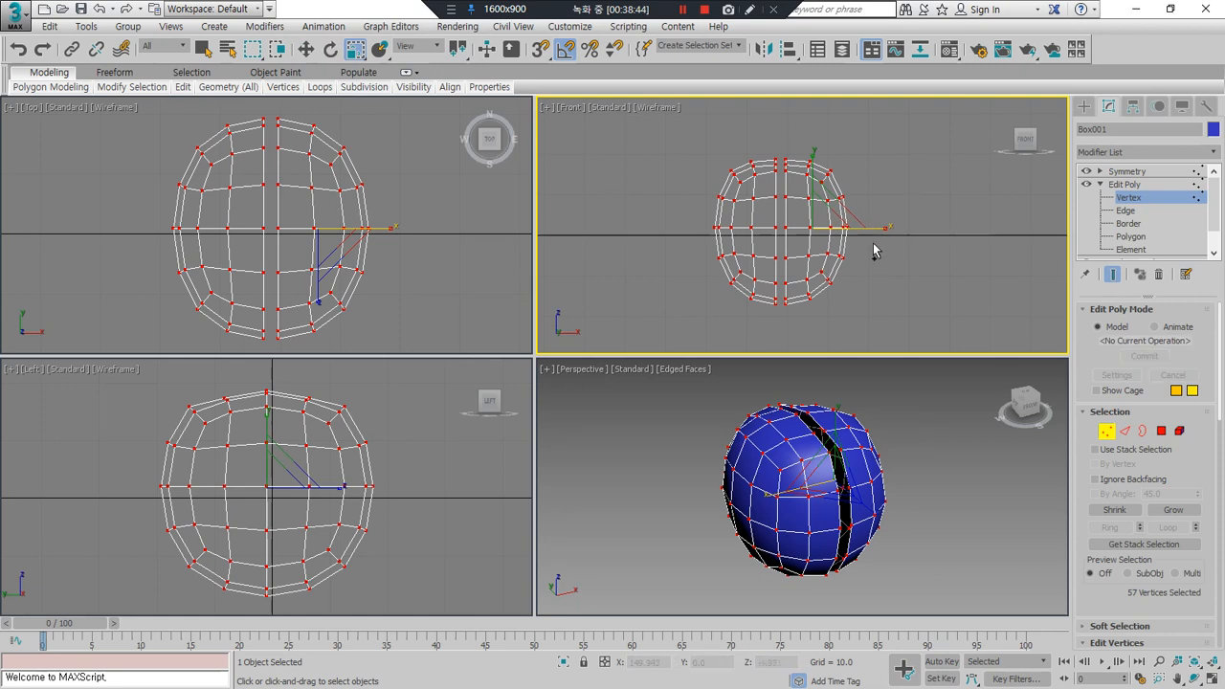
pyautogui.hotkey('ctrl', 'z')
# Step: Narrow the head by moving its outer side vertices inward along X in the Front view, leaving the centre seam in place
pyautogui.moveTo(887, 292); pyautogui.dragTo(909, 316)
pyautogui.moveTo(981, 272); pyautogui.dragTo(799, 137)
pyautogui.scroll(3, 855, 214)
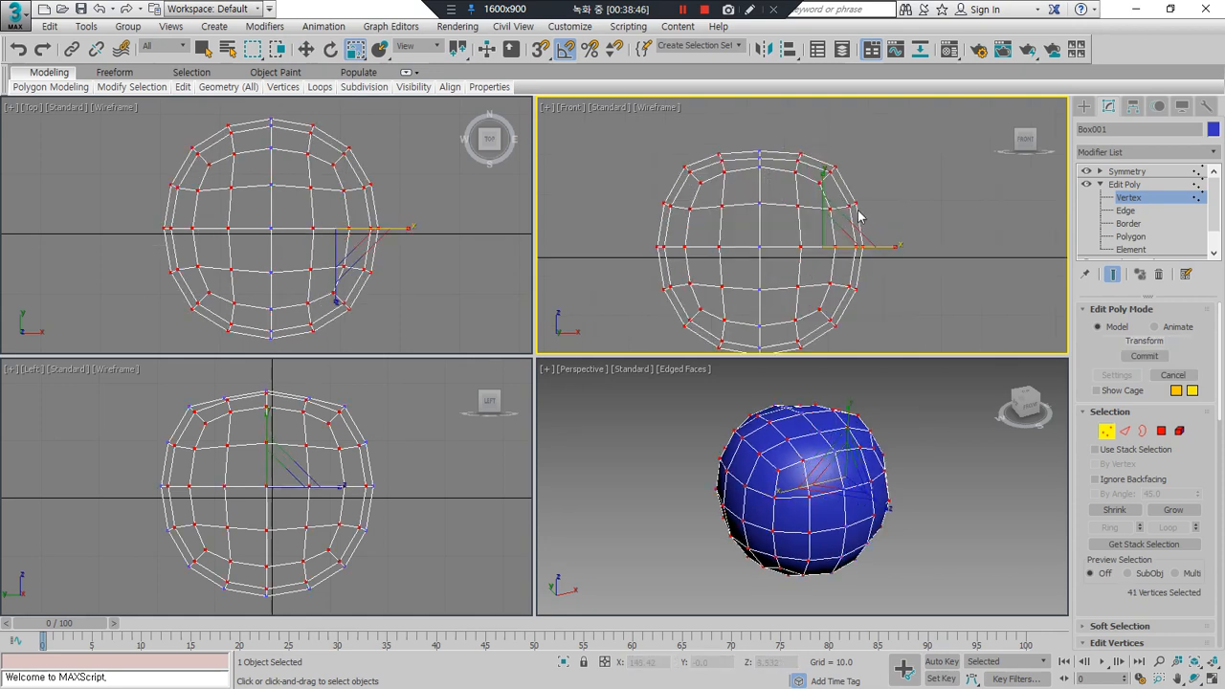
pyautogui.press('w')
pyautogui.click(839, 159)
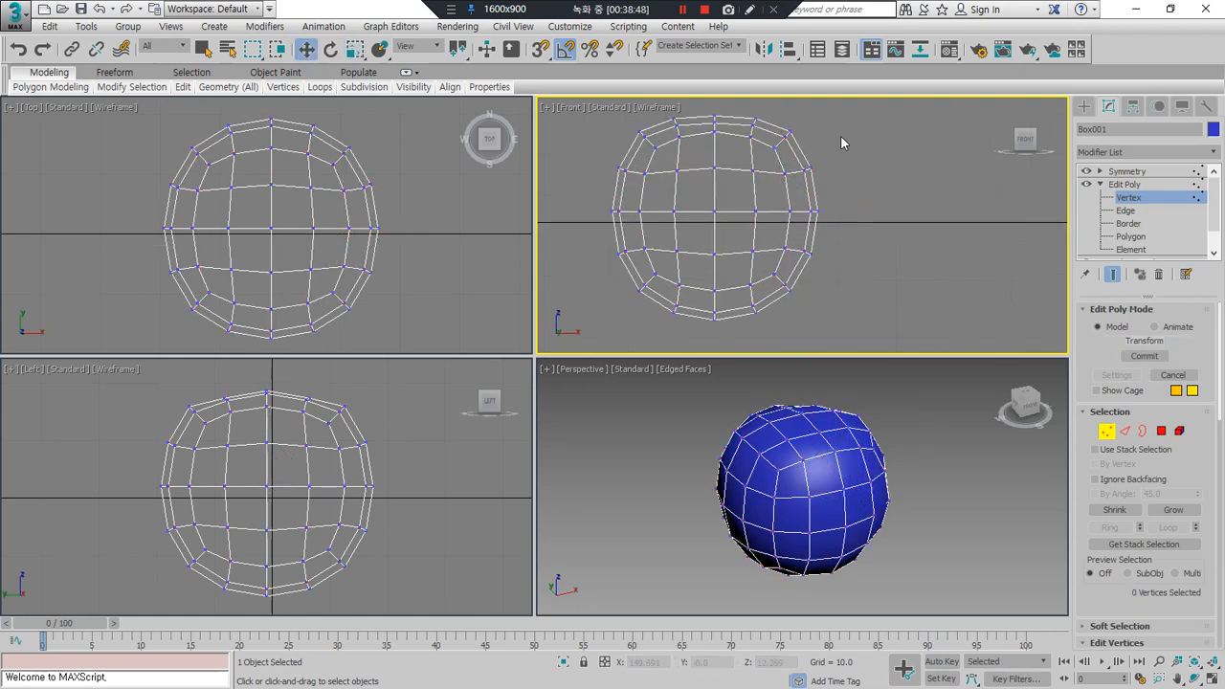
pyautogui.moveTo(768, 324); pyautogui.dragTo(739, 343)
pyautogui.moveTo(824, 212); pyautogui.dragTo(816, 212)
pyautogui.moveTo(856, 116); pyautogui.dragTo(774, 322)
pyautogui.moveTo(823, 212); pyautogui.dragTo(814, 208)
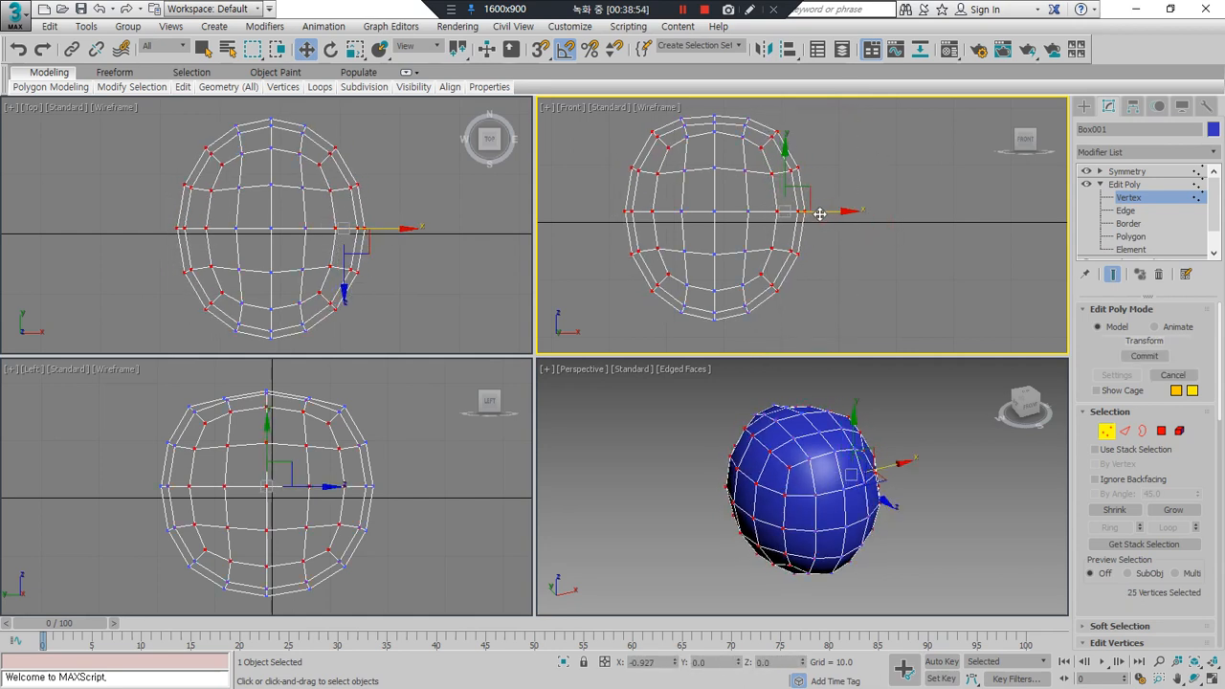
pyautogui.click(820, 266)
# Step: Maximize the Left view and move the nine middle vertices on the head's front side inward about 1.7 units
pyautogui.scroll(2, 703, 309)
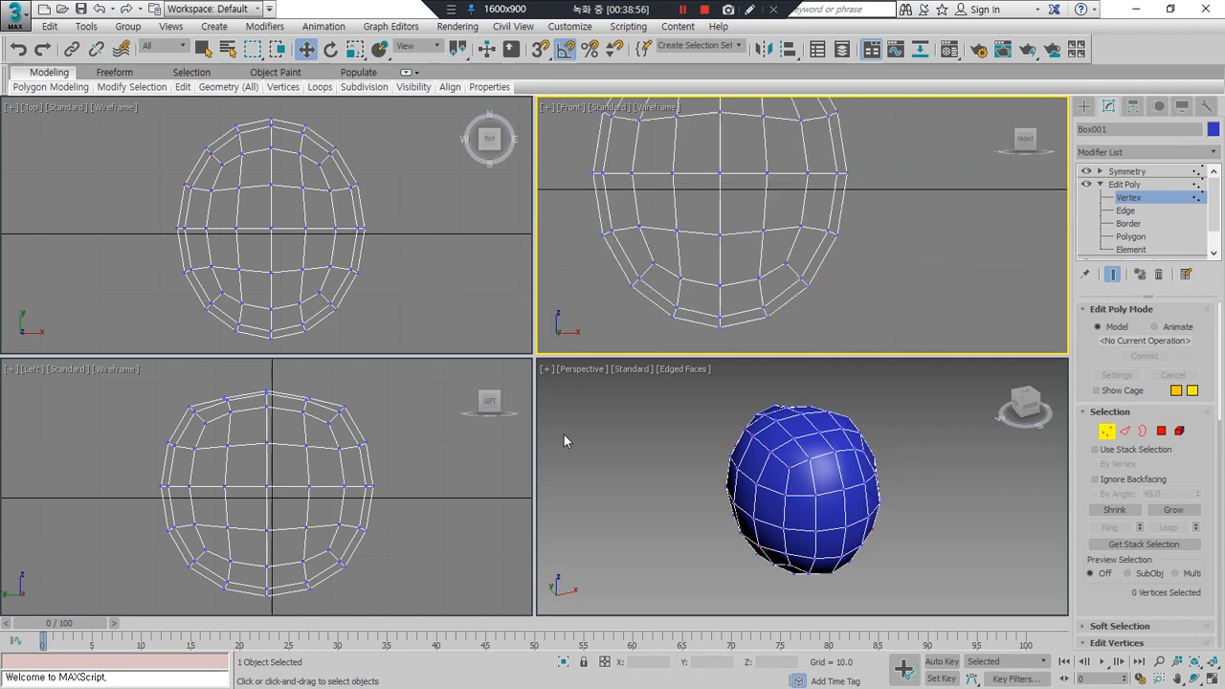
pyautogui.scroll(4, 265, 369)
pyautogui.scroll(1, 373, 429)
pyautogui.scroll(-3, 421, 436)
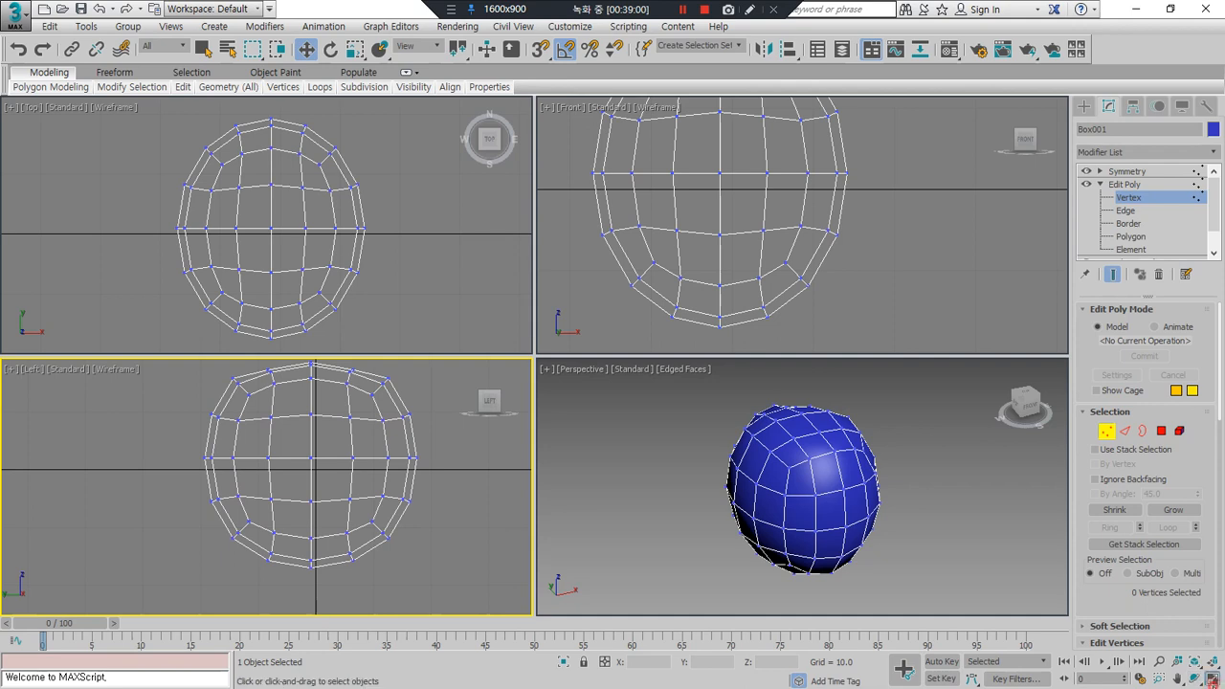
pyautogui.click(1211, 678)
pyautogui.click(903, 342)
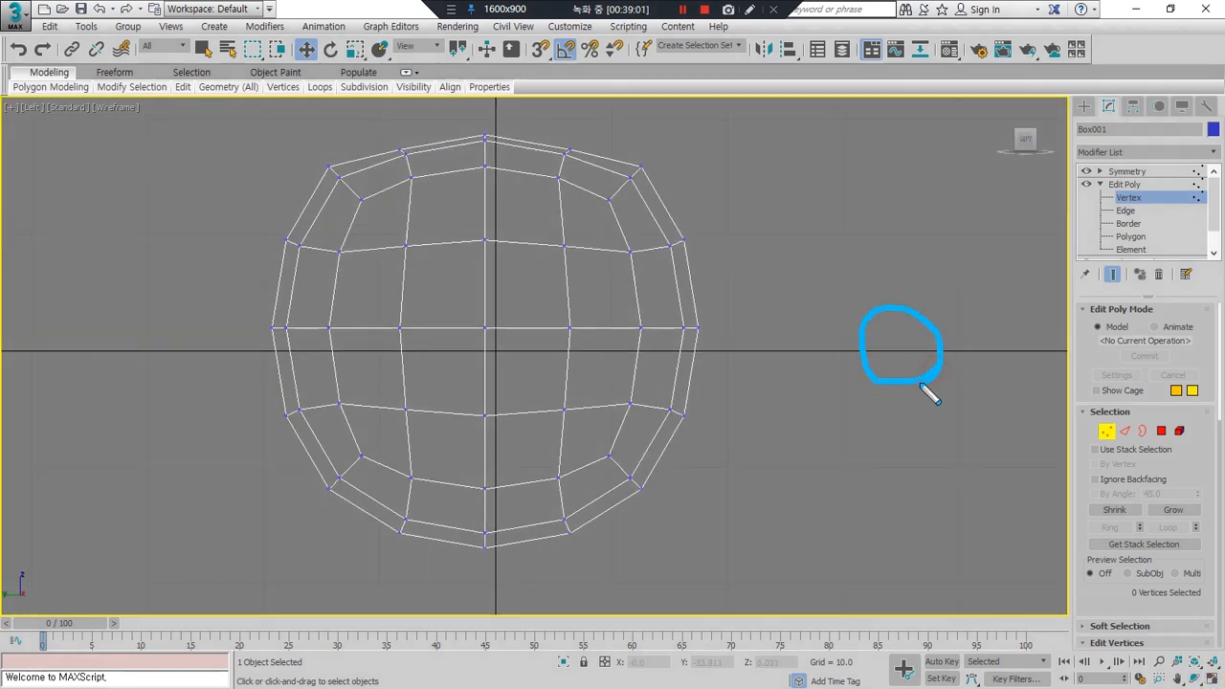
pyautogui.moveTo(739, 421); pyautogui.dragTo(615, 243)
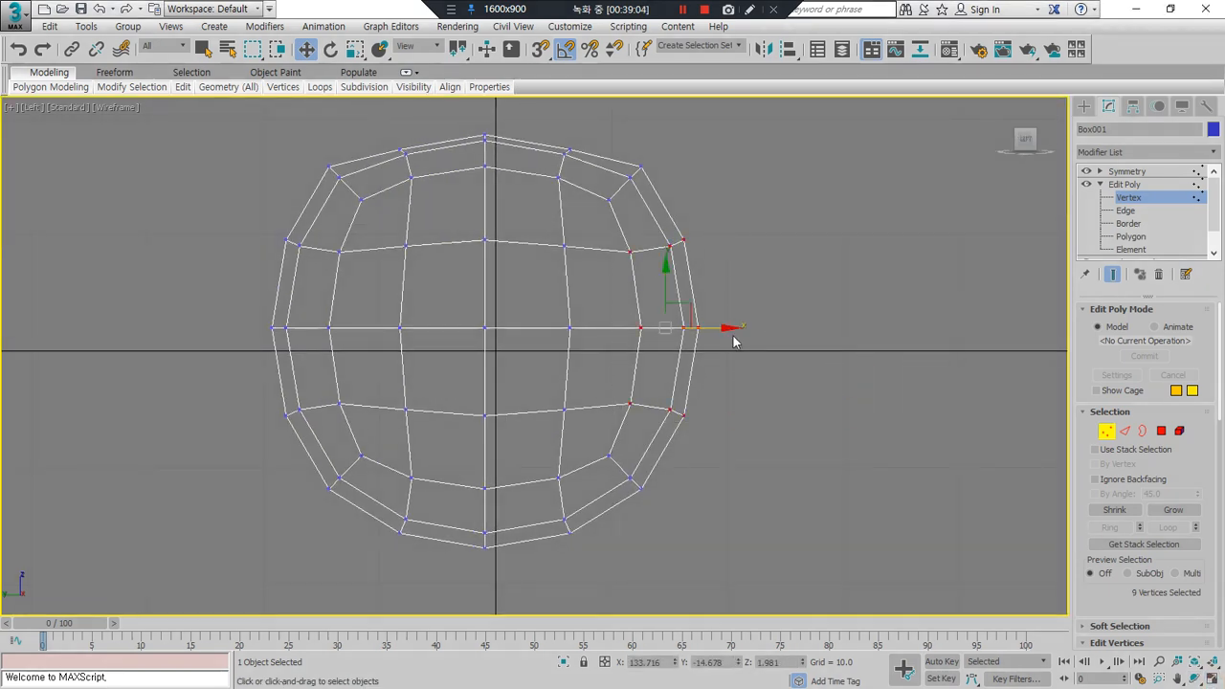
pyautogui.moveTo(725, 328); pyautogui.dragTo(707, 327)
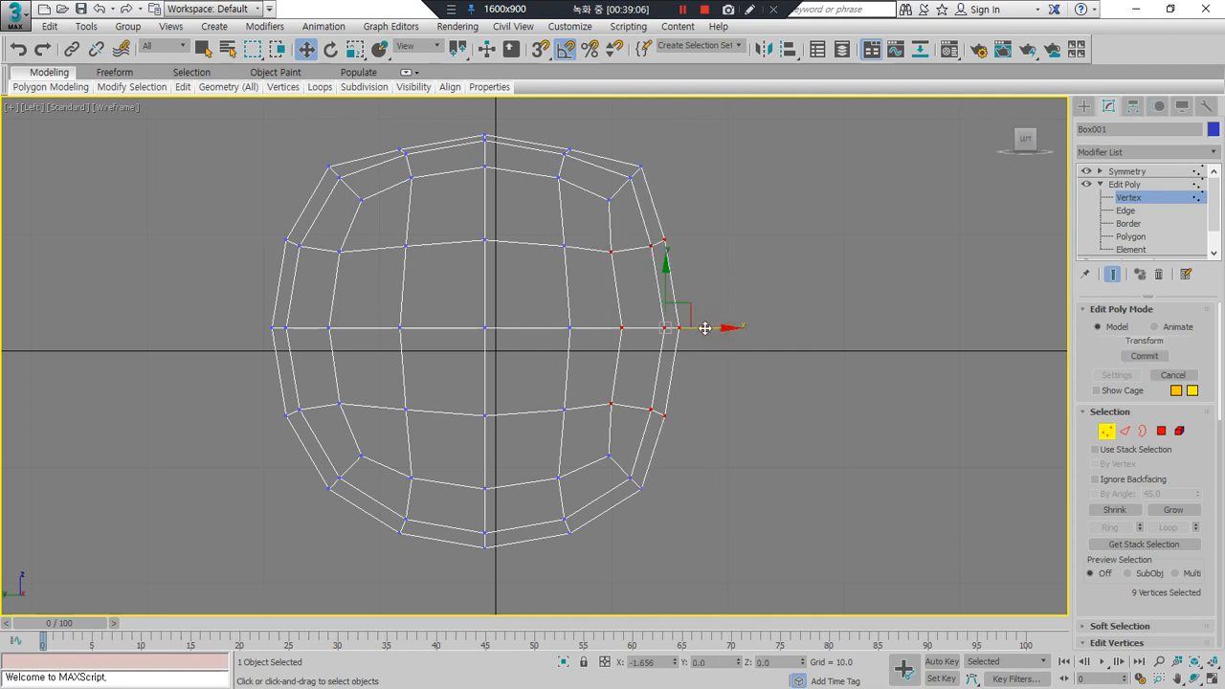
# Step: Flatten the front profile further by moving its middle row and the remaining front vertices inward
pyautogui.moveTo(732, 433); pyautogui.dragTo(600, 312)
pyautogui.moveTo(709, 329); pyautogui.dragTo(697, 329)
pyautogui.click(704, 446)
pyautogui.moveTo(705, 447); pyautogui.dragTo(698, 337)
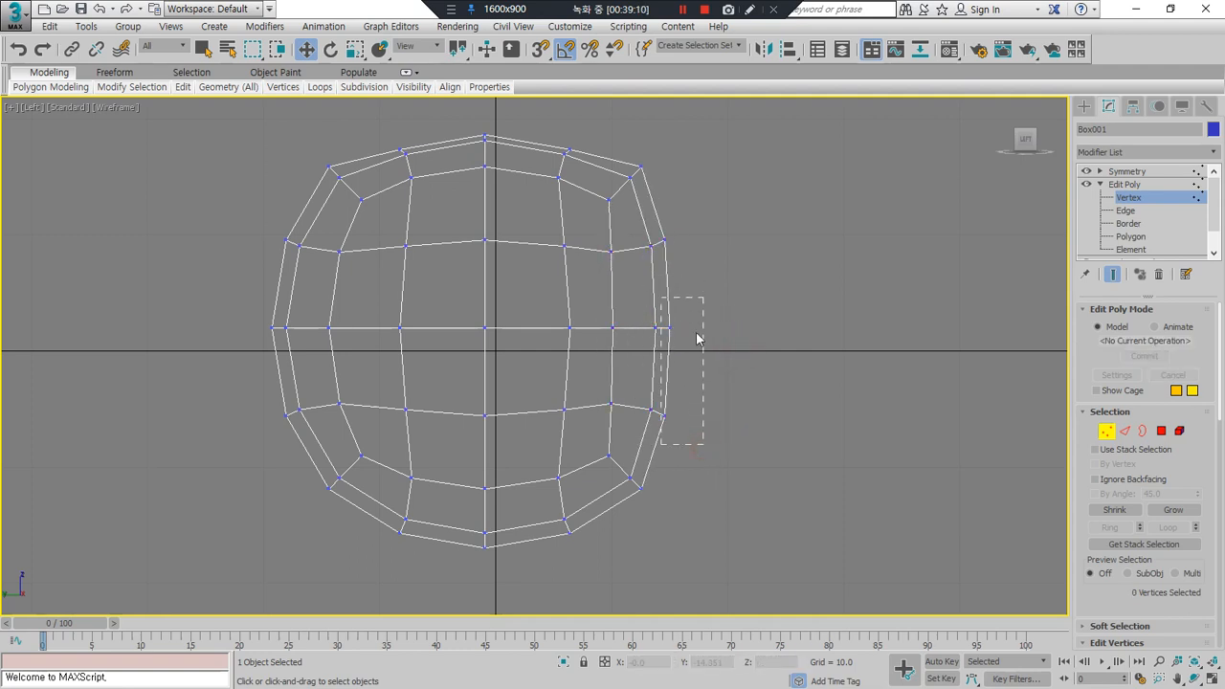
pyautogui.moveTo(747, 524); pyautogui.dragTo(603, 158)
pyautogui.moveTo(699, 330); pyautogui.dragTo(692, 330)
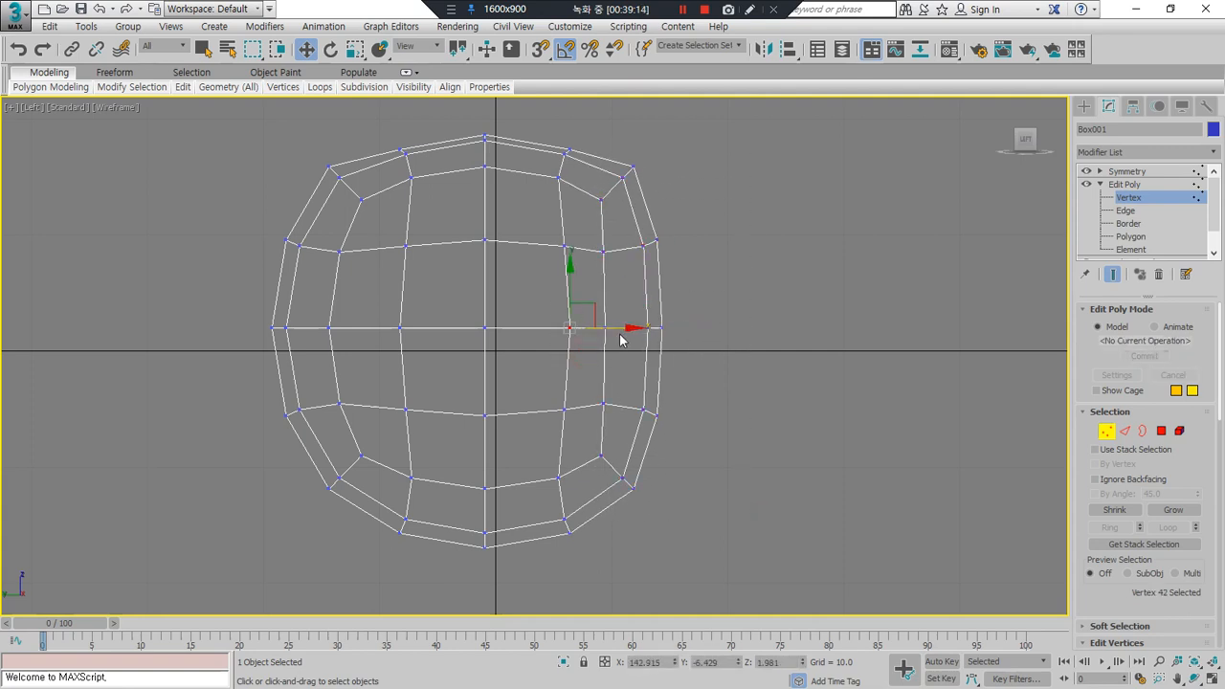
pyautogui.click(650, 530)
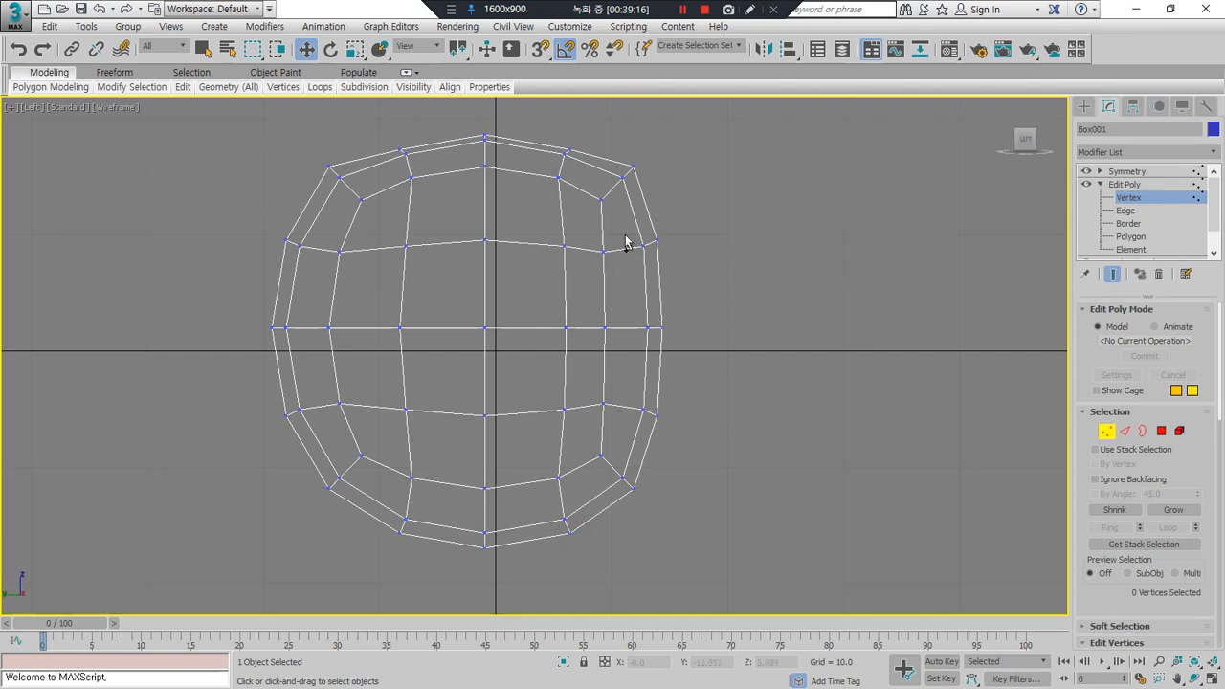
# Step: Pull the lower front corner vertices down and forward to form a squarer chin
pyautogui.moveTo(570, 145)
pyautogui.mouseDown()
pyautogui.moveTo(650, 405)
pyautogui.moveTo(615, 541)
pyautogui.moveTo(577, 558)
pyautogui.moveTo(466, 519)
pyautogui.moveTo(453, 382)
pyautogui.mouseUp()
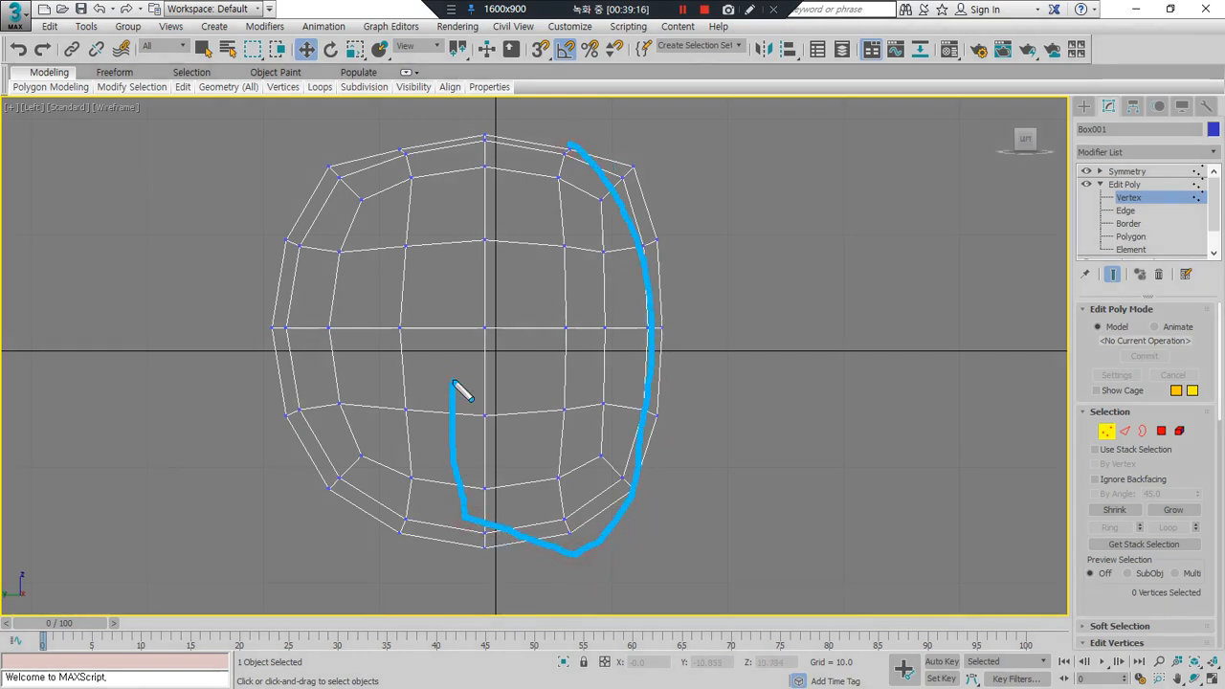
pyautogui.moveTo(499, 133)
pyautogui.mouseDown()
pyautogui.moveTo(293, 208)
pyautogui.moveTo(418, 396)
pyautogui.mouseUp()
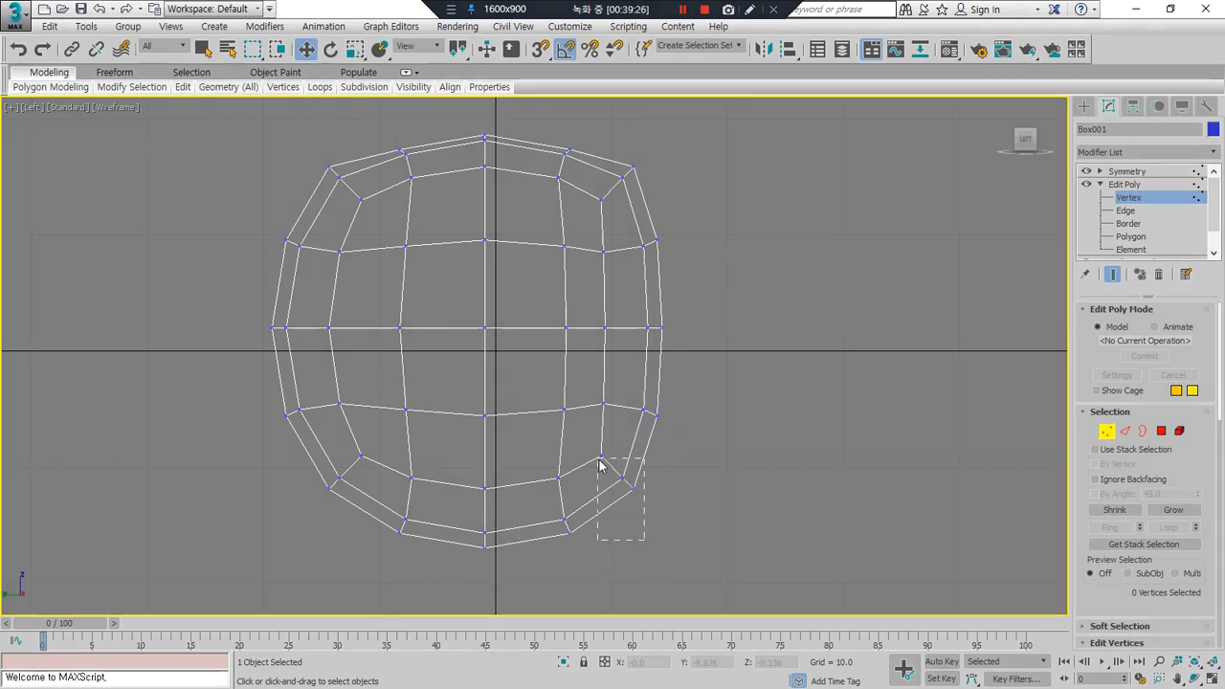
pyautogui.moveTo(601, 466); pyautogui.dragTo(664, 495)
# Step: Raise the six bottom vertices at and just behind the head's centre line in the Left view
pyautogui.moveTo(498, 575); pyautogui.dragTo(416, 466)
pyautogui.moveTo(317, 453); pyautogui.dragTo(315, 451)
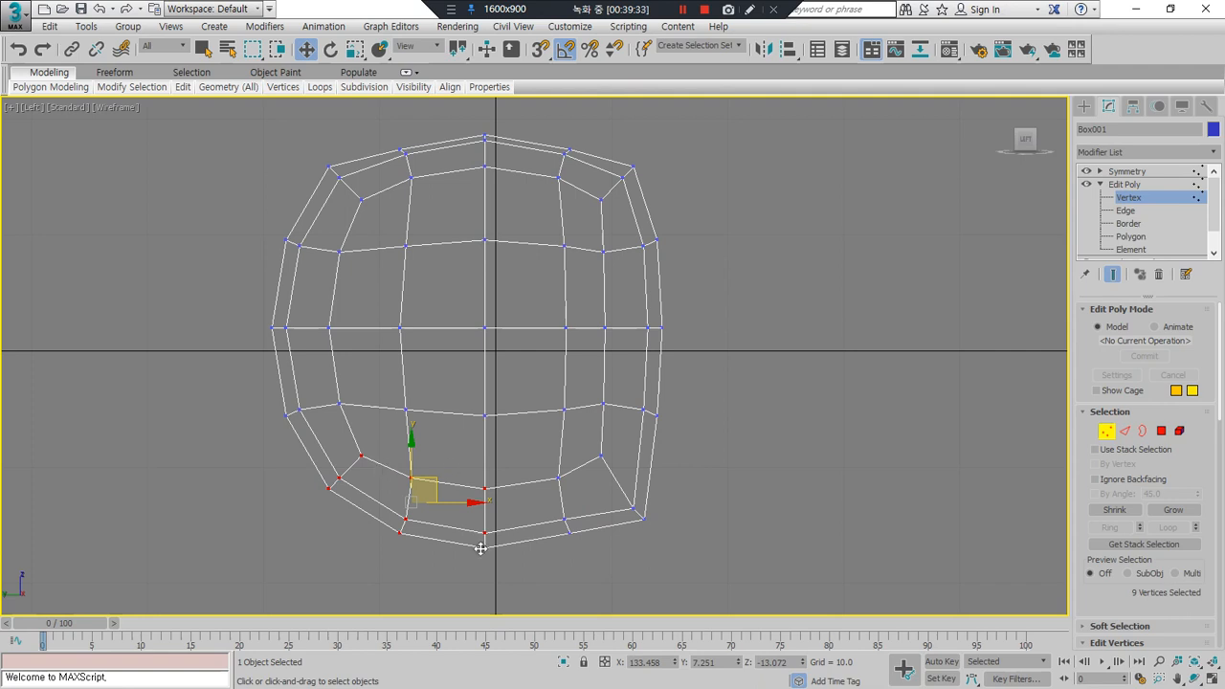
pyautogui.moveTo(497, 529); pyautogui.dragTo(384, 454)
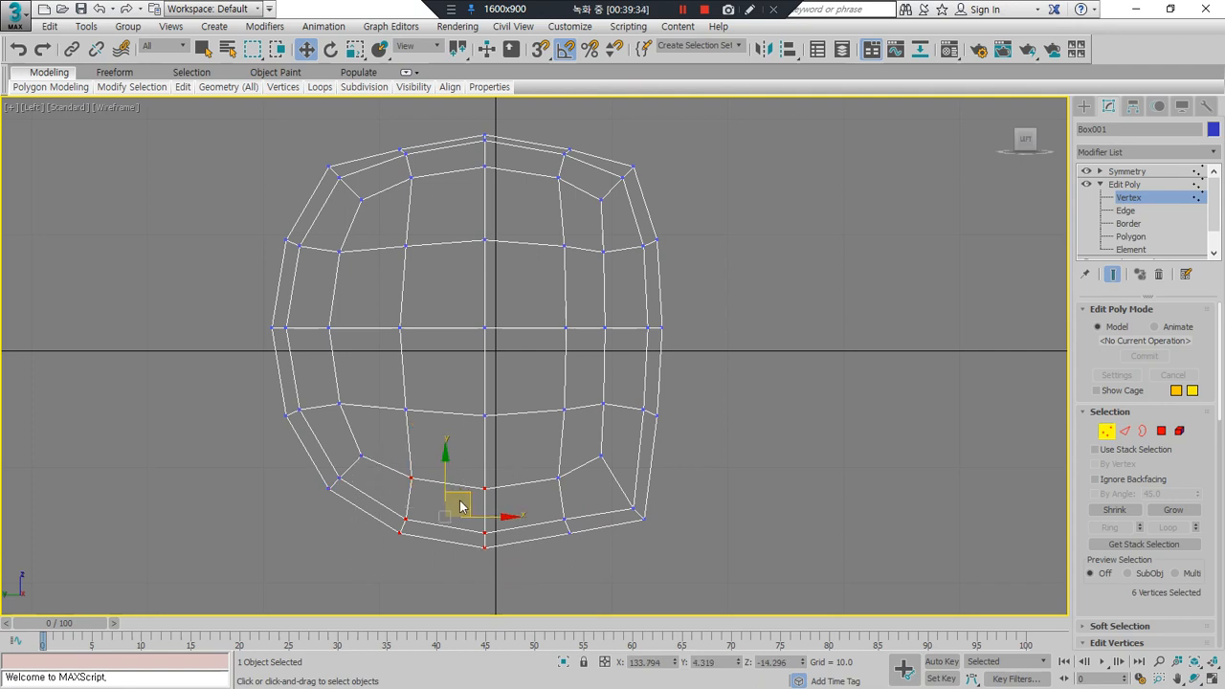
pyautogui.moveTo(467, 496); pyautogui.dragTo(469, 467)
# Step: Raise the lower horizontal row of vertices from the centre line to the back, shifting the rearmost ones slightly outward
pyautogui.moveTo(504, 387); pyautogui.dragTo(404, 430)
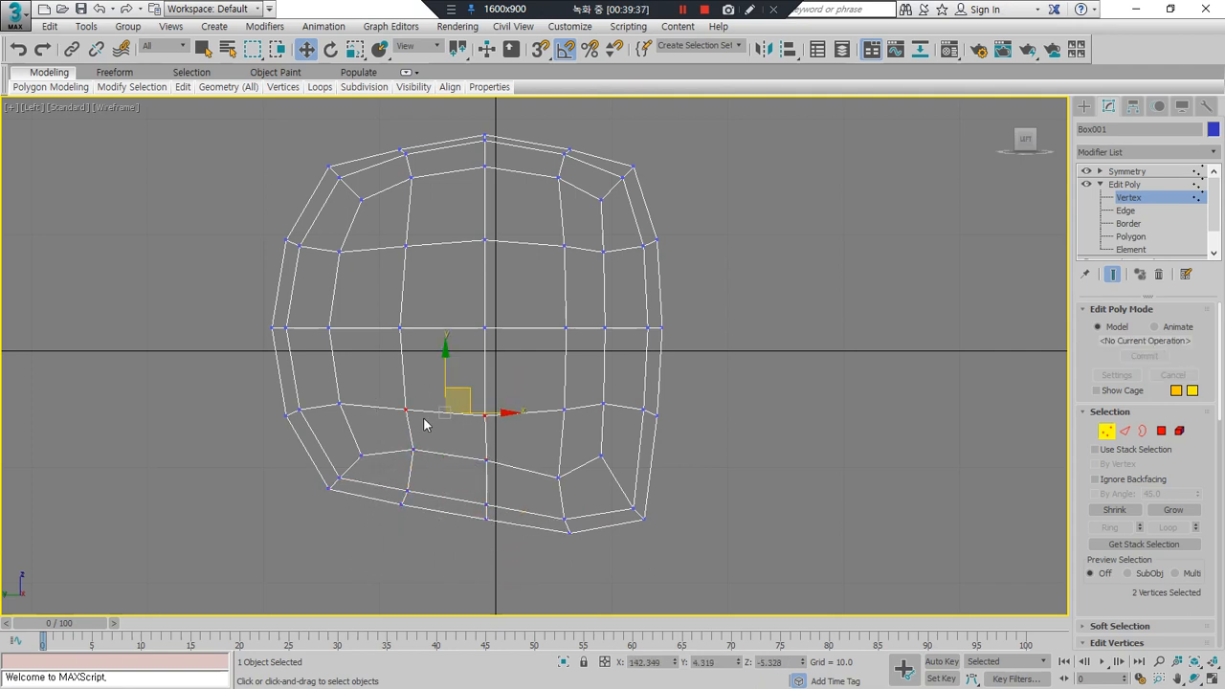
pyautogui.moveTo(481, 397); pyautogui.dragTo(477, 362)
pyautogui.moveTo(224, 406); pyautogui.dragTo(224, 407)
pyautogui.moveTo(322, 398); pyautogui.dragTo(301, 379)
# Step: Raise the lower rear corner and the bottom vertex columns up to the centre line to shape the underside behind the jaw
pyautogui.moveTo(287, 429); pyautogui.dragTo(287, 429)
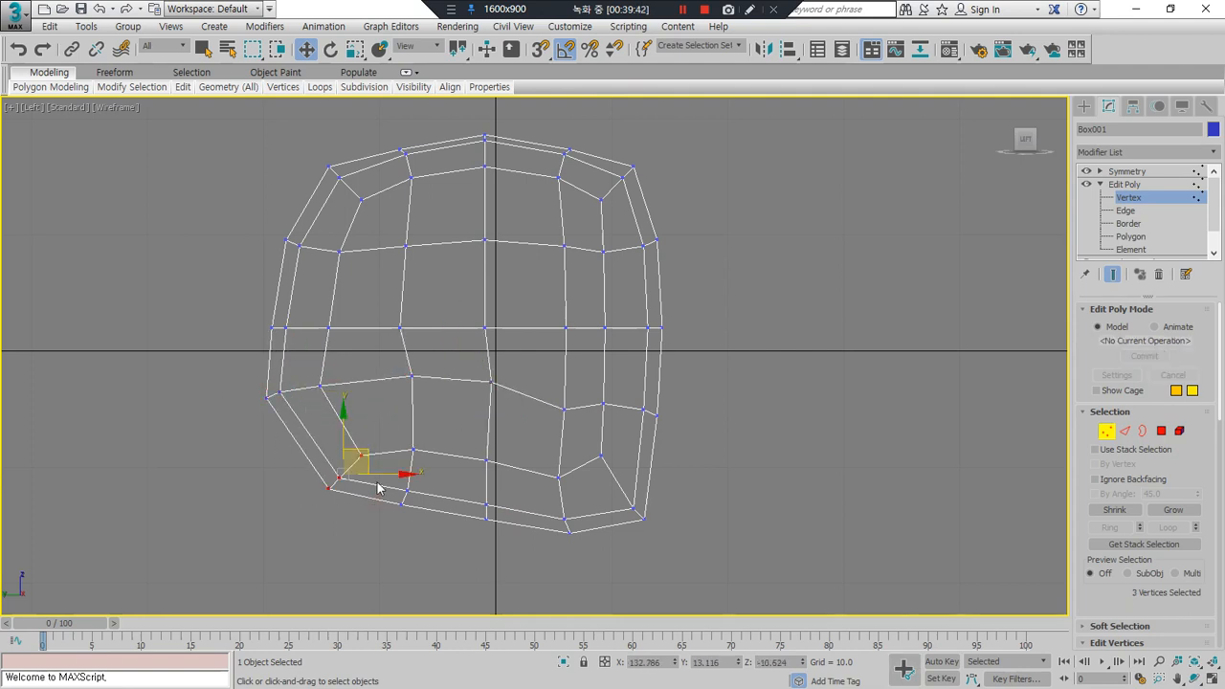
pyautogui.moveTo(372, 452); pyautogui.dragTo(441, 419)
pyautogui.moveTo(511, 548); pyautogui.dragTo(461, 432)
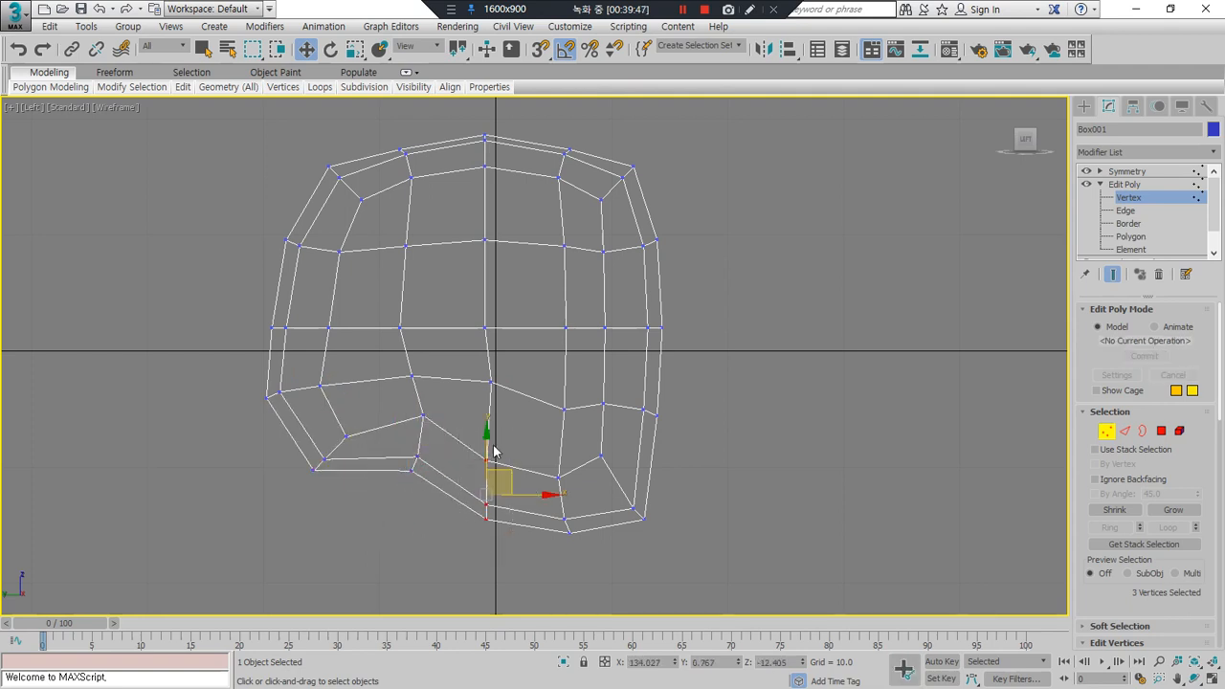
pyautogui.moveTo(505, 467); pyautogui.dragTo(502, 431)
pyautogui.click(423, 489)
# Step: Pull the rear vertices of the middle row and the row above it backward and slightly up in the Left view
pyautogui.moveTo(424, 350); pyautogui.dragTo(257, 316)
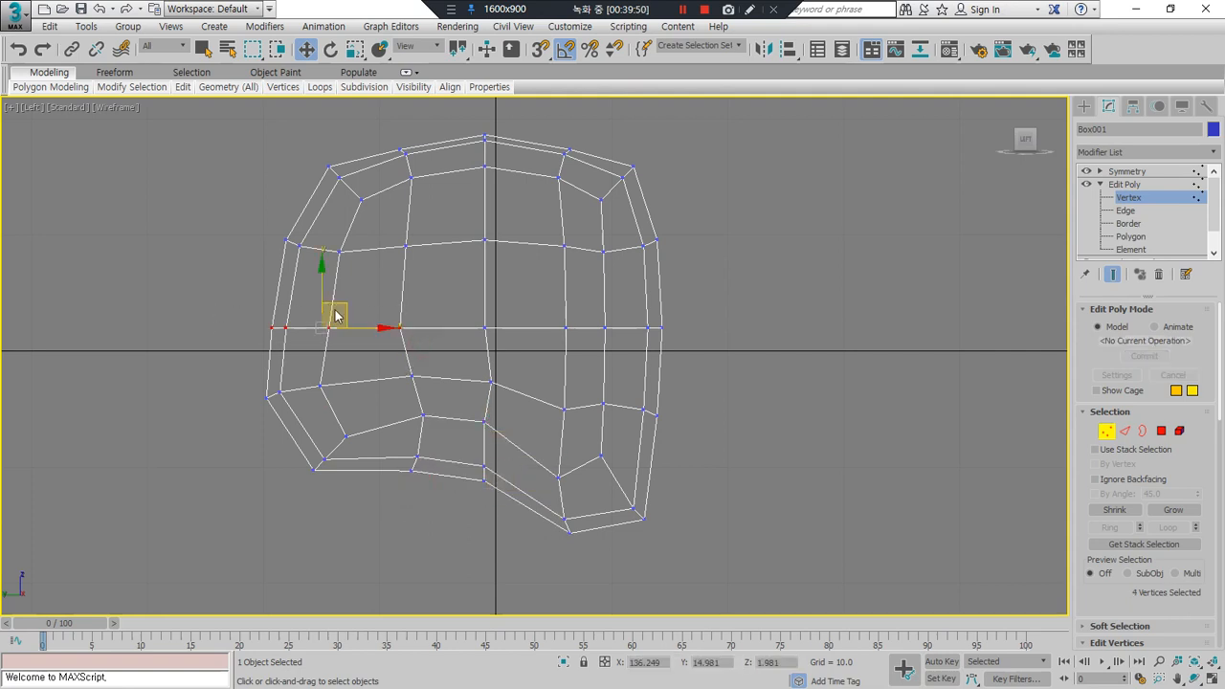
pyautogui.moveTo(344, 310); pyautogui.dragTo(328, 295)
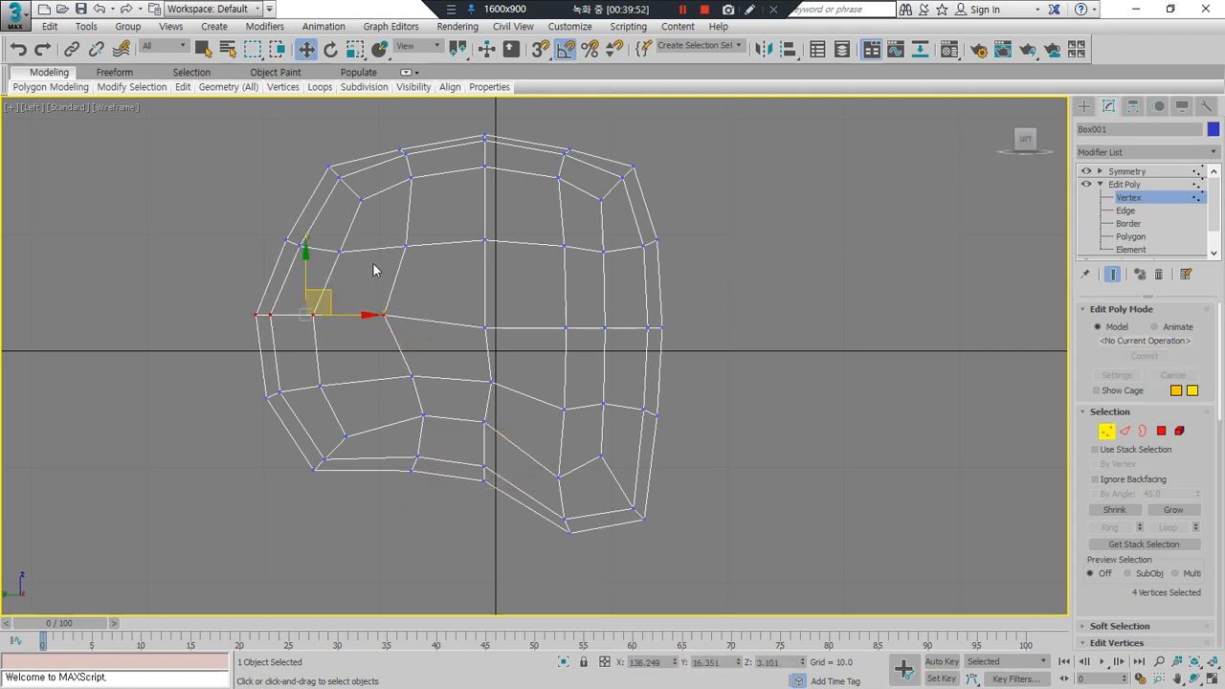
pyautogui.moveTo(384, 264); pyautogui.dragTo(274, 232)
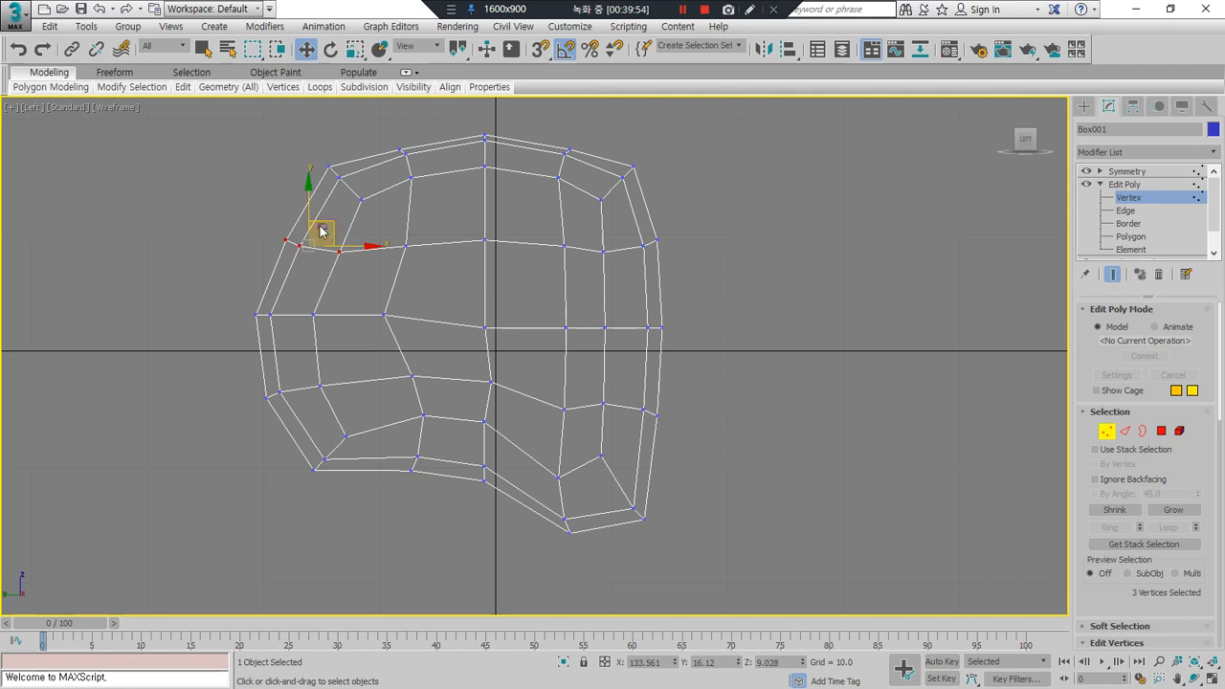
pyautogui.click(343, 257)
pyautogui.moveTo(358, 266); pyautogui.dragTo(256, 233)
pyautogui.moveTo(332, 237); pyautogui.dragTo(325, 230)
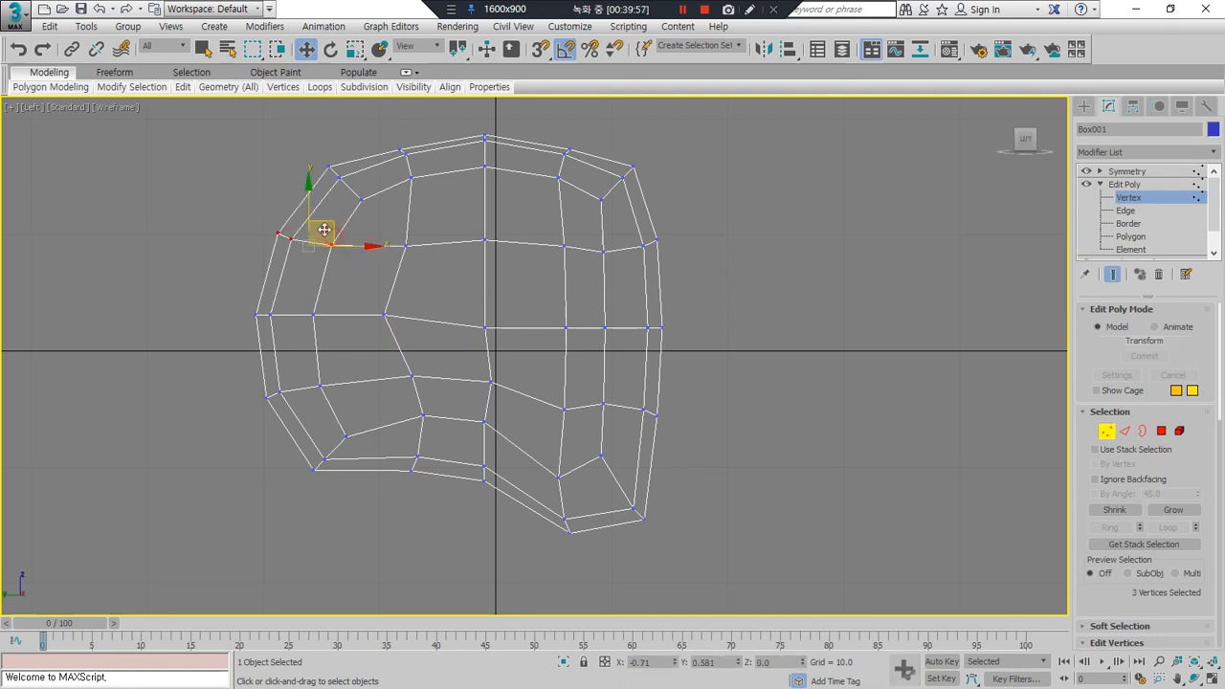
# Step: Raise the rear vertices of the row below the middle, and shift the lower rear corner vertices up and backward
pyautogui.click(334, 418)
pyautogui.moveTo(342, 407); pyautogui.dragTo(306, 370)
pyautogui.click(371, 498)
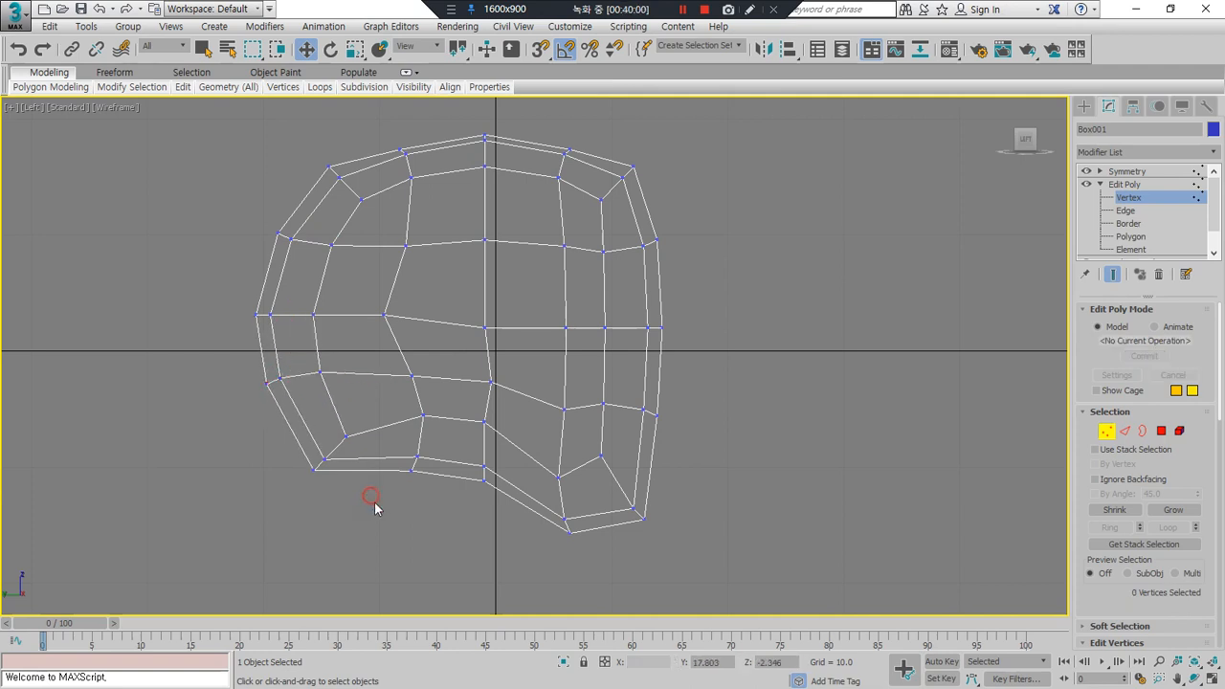
pyautogui.moveTo(375, 498); pyautogui.dragTo(290, 414)
pyautogui.moveTo(349, 439); pyautogui.dragTo(375, 392)
pyautogui.click(390, 480)
# Step: Shift the side vertices of the column behind the centre line backward, and nudge the centre-line vertex below the middle row slightly backward
pyautogui.click(406, 246)
pyautogui.moveTo(443, 309); pyautogui.dragTo(414, 317)
pyautogui.click(422, 418)
pyautogui.moveTo(475, 417); pyautogui.dragTo(460, 363)
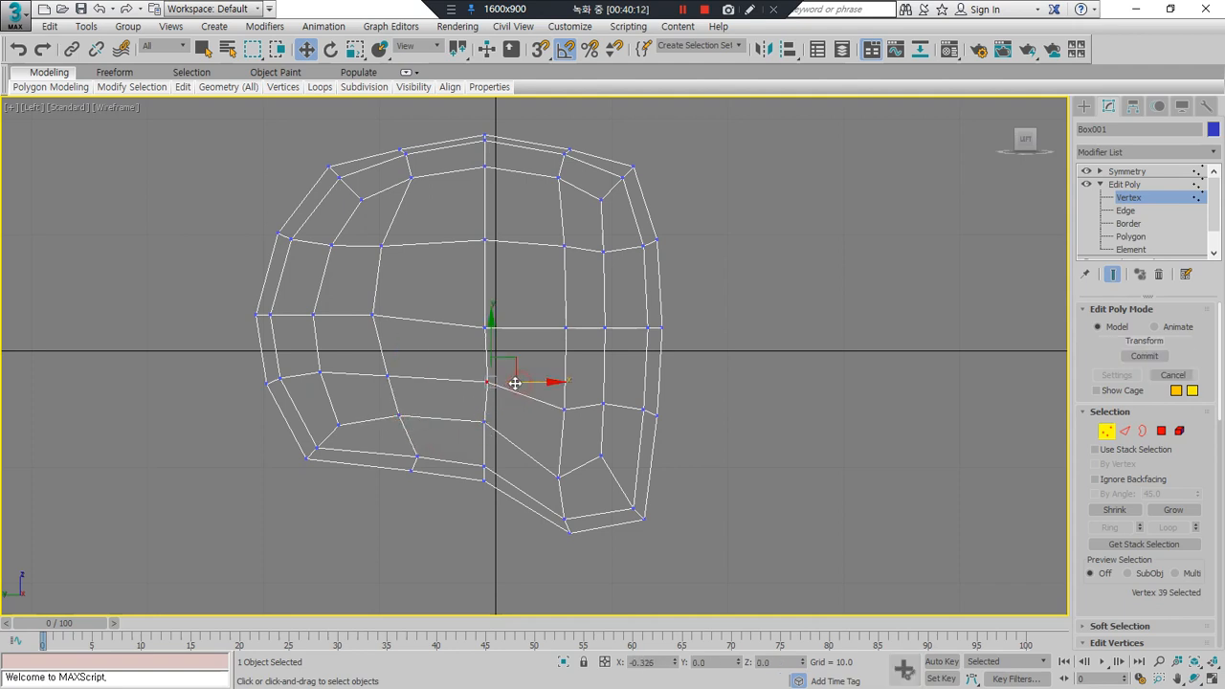
pyautogui.click(700, 504)
# Step: Show all four views and move the head's outer side vertices inward in the Front view to narrow it
pyautogui.click(1211, 664)
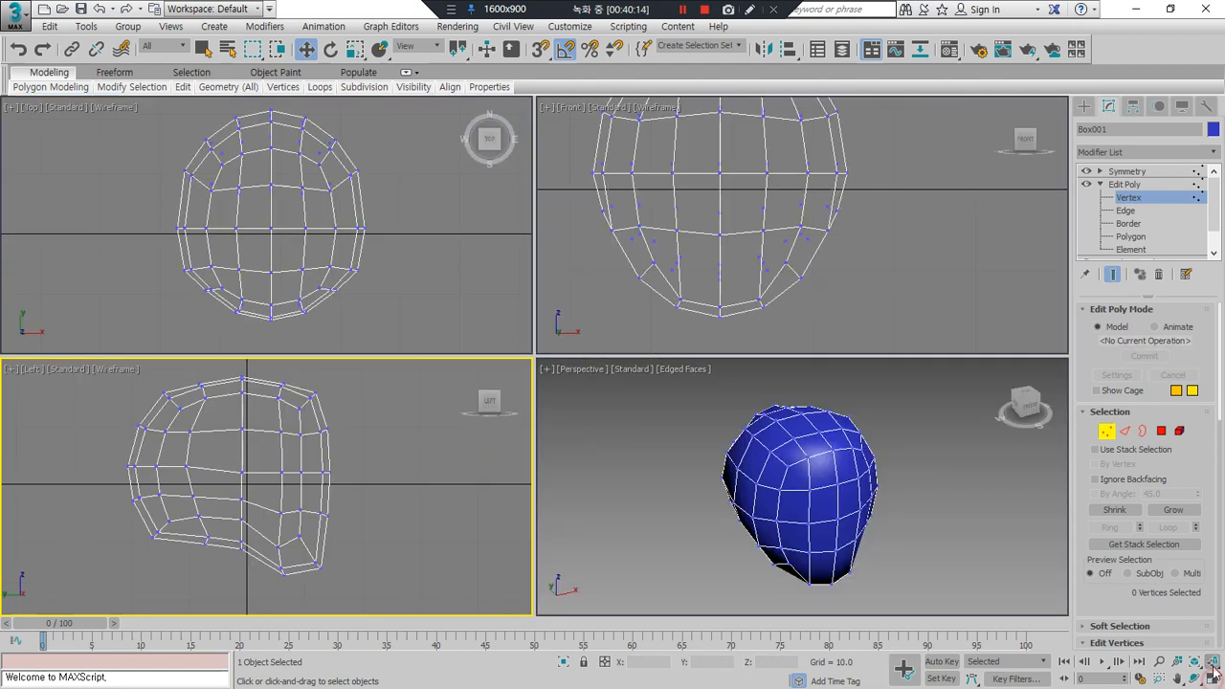
pyautogui.keyDown('alt'); pyautogui.moveTo(886, 588); pyautogui.dragTo(693, 527, button='middle'); pyautogui.keyUp('alt')
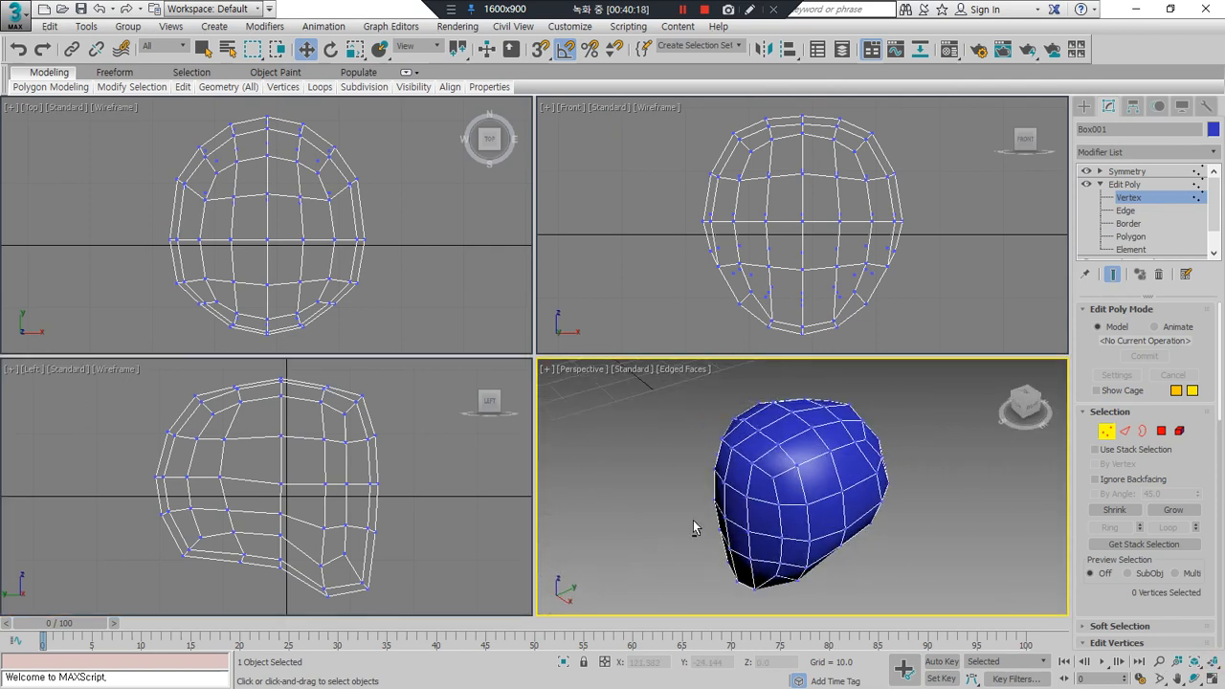
pyautogui.click(921, 238)
pyautogui.moveTo(949, 282); pyautogui.dragTo(887, 170)
pyautogui.moveTo(952, 217); pyautogui.dragTo(916, 220)
pyautogui.click(911, 242)
pyautogui.click(908, 273)
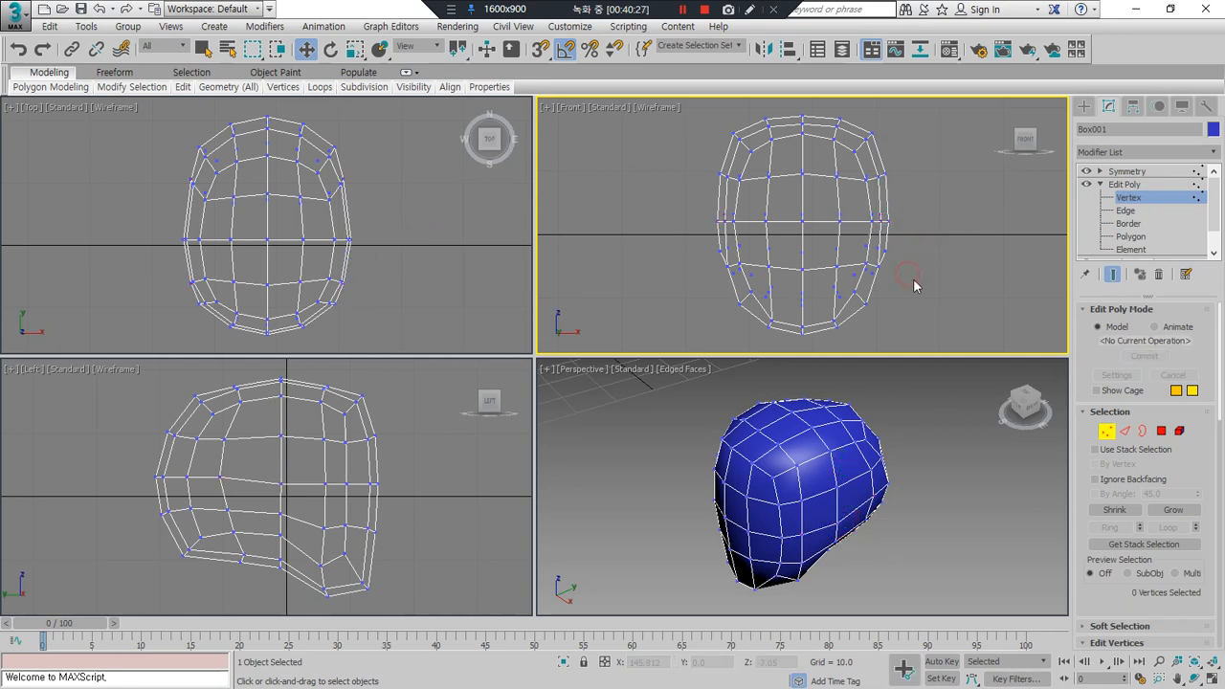
# Step: Move the nine outermost side vertices around mid-height slightly further inward in the Front view to flatten the sides
pyautogui.moveTo(874, 170); pyautogui.dragTo(875, 171)
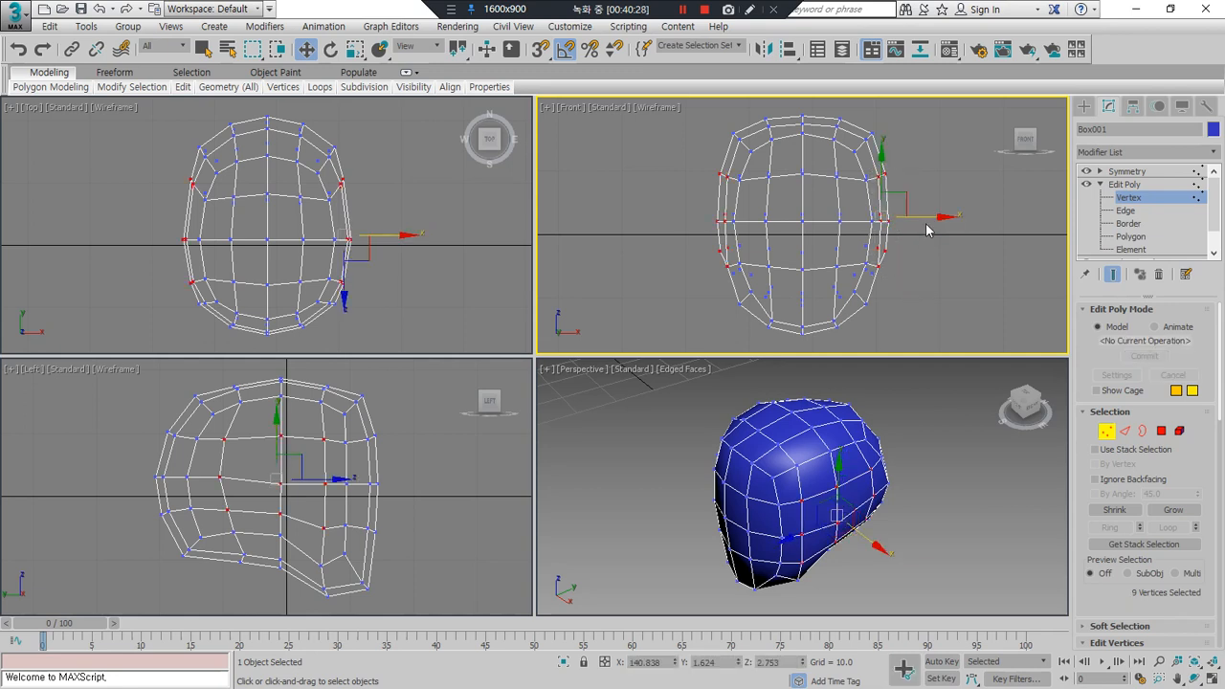
pyautogui.moveTo(928, 217); pyautogui.dragTo(916, 218)
pyautogui.click(917, 141)
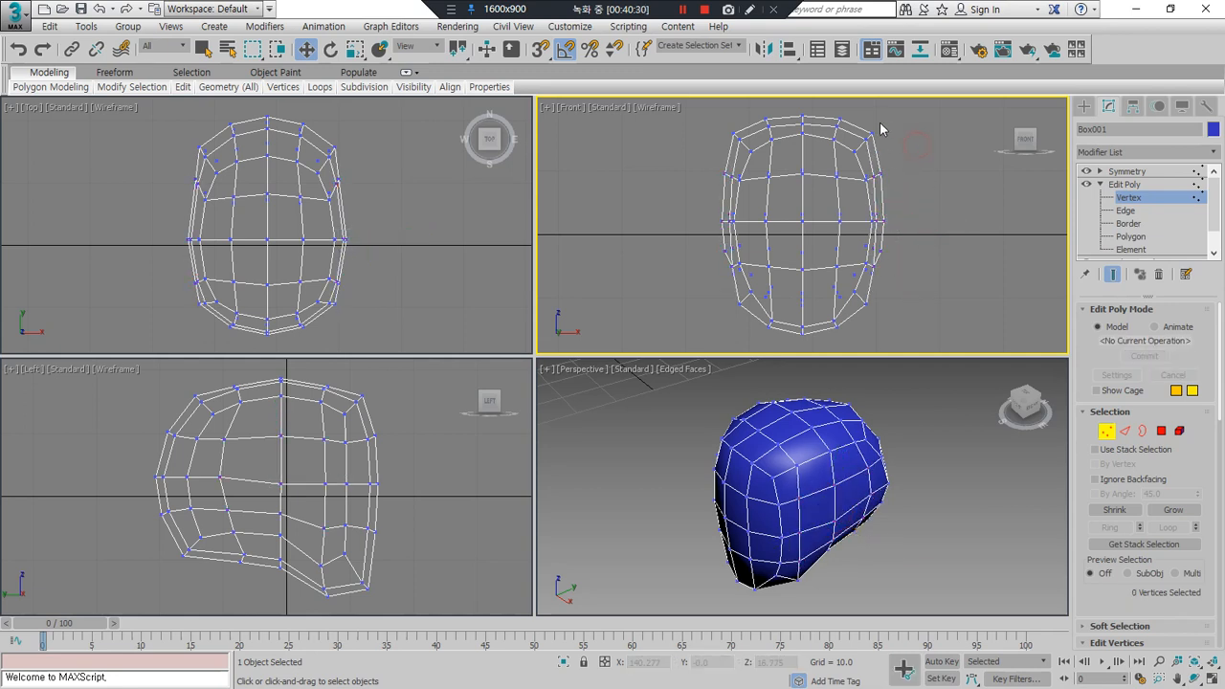
# Step: Pull the upper and lower side corner vertices inward in the Front view to round the crown and taper the jaw
pyautogui.moveTo(865, 145); pyautogui.dragTo(883, 121)
pyautogui.click(947, 184)
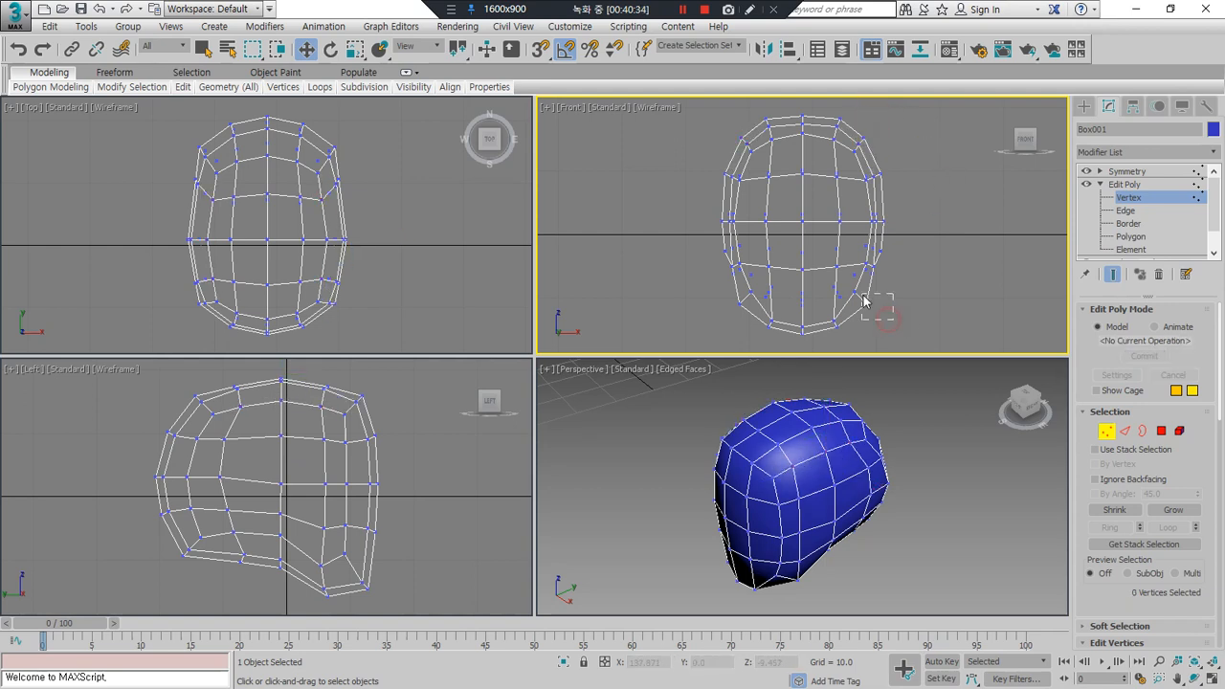
pyautogui.click(864, 302)
pyautogui.moveTo(891, 293); pyautogui.dragTo(881, 283)
pyautogui.click(932, 511)
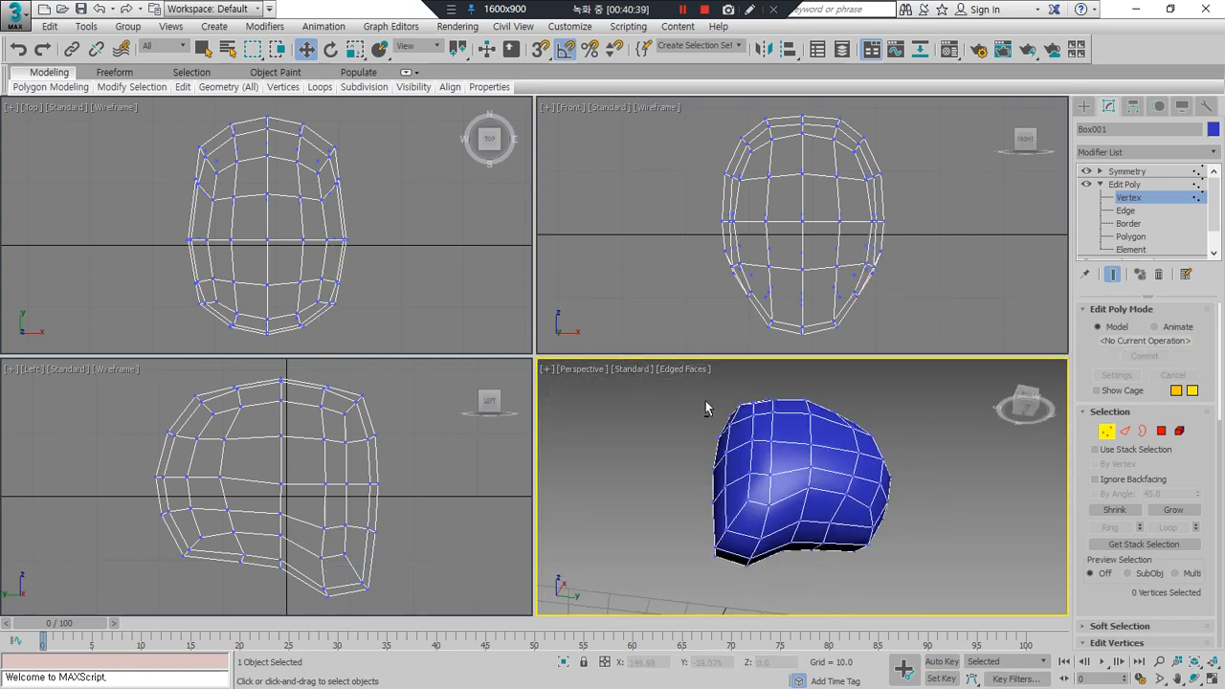